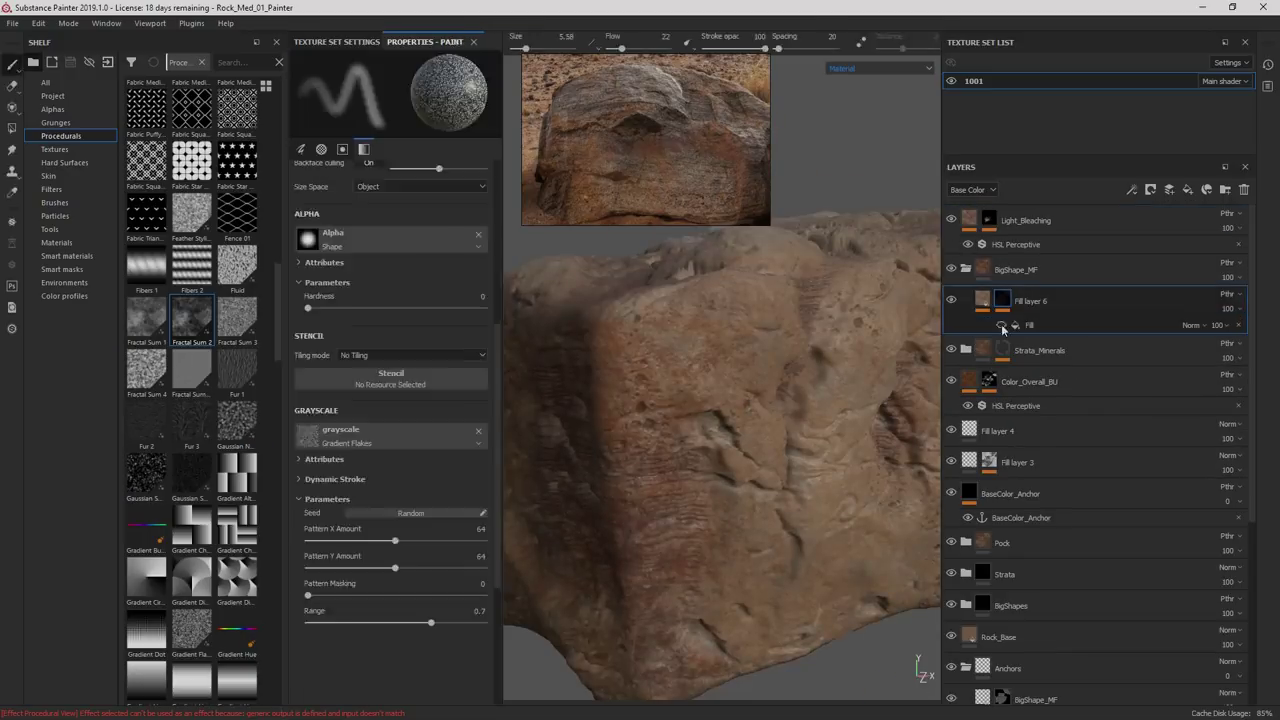
pyautogui.click(1038, 300)
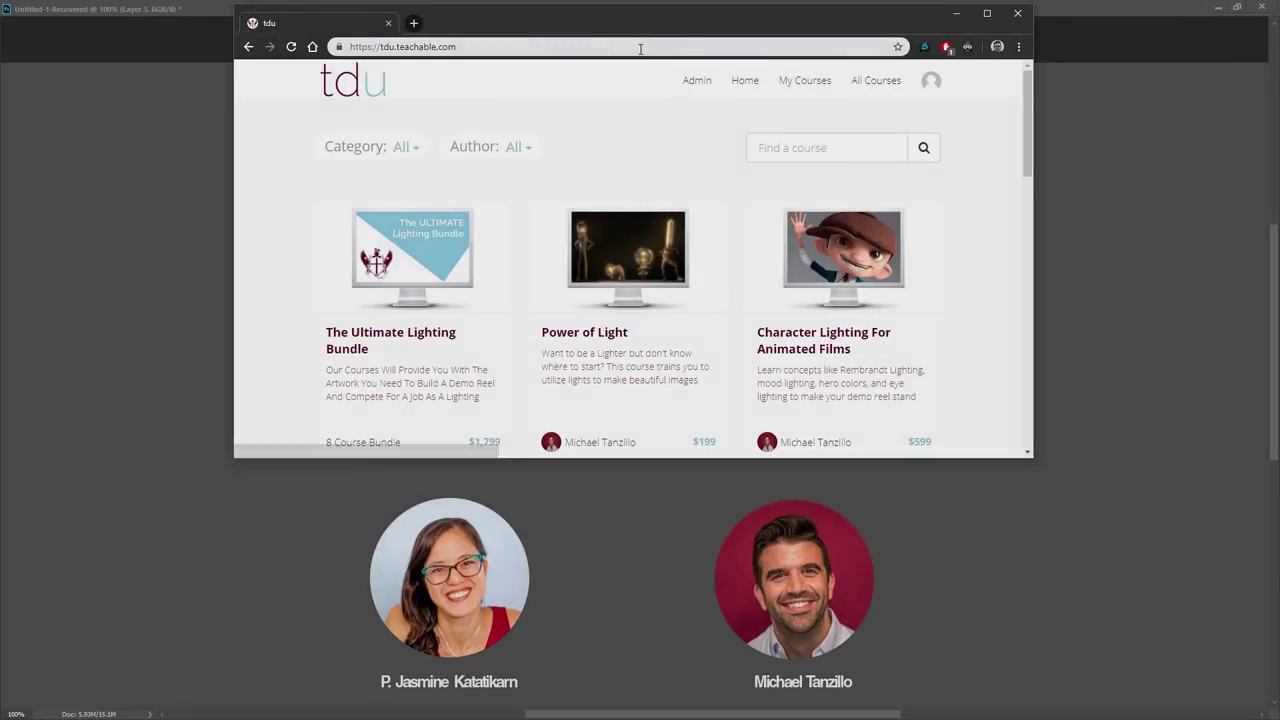
# Look over the lighting course catalogue on the tdu site in the browser.
pyautogui.moveTo(533, 36)
pyautogui.mouseDown()
pyautogui.moveTo(610, 66)
pyautogui.moveTo(537, 38)
pyautogui.mouseUp()
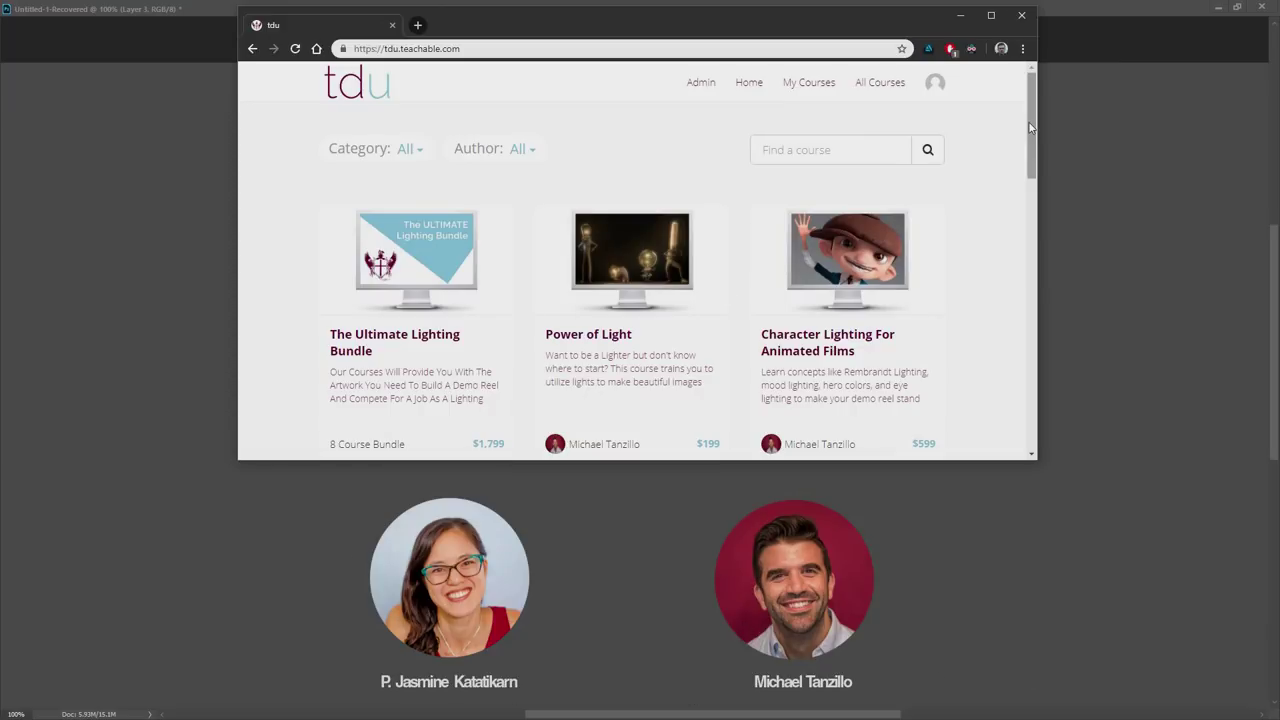
pyautogui.scroll(-4, 1030, 127)
pyautogui.scroll(4, 1006, 306)
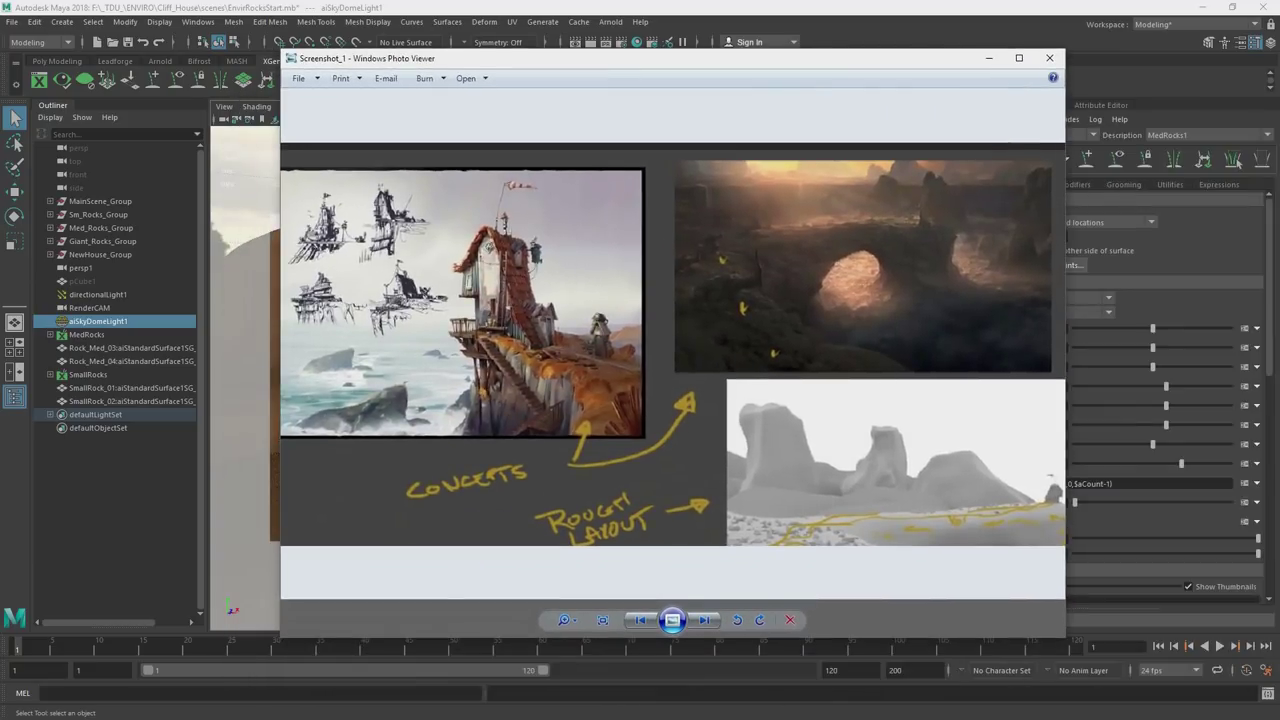
# Compare the open ArtStation pages in the browser with the Screenshot_1 concept image.
pyautogui.hotkey('alt', 'Tab')
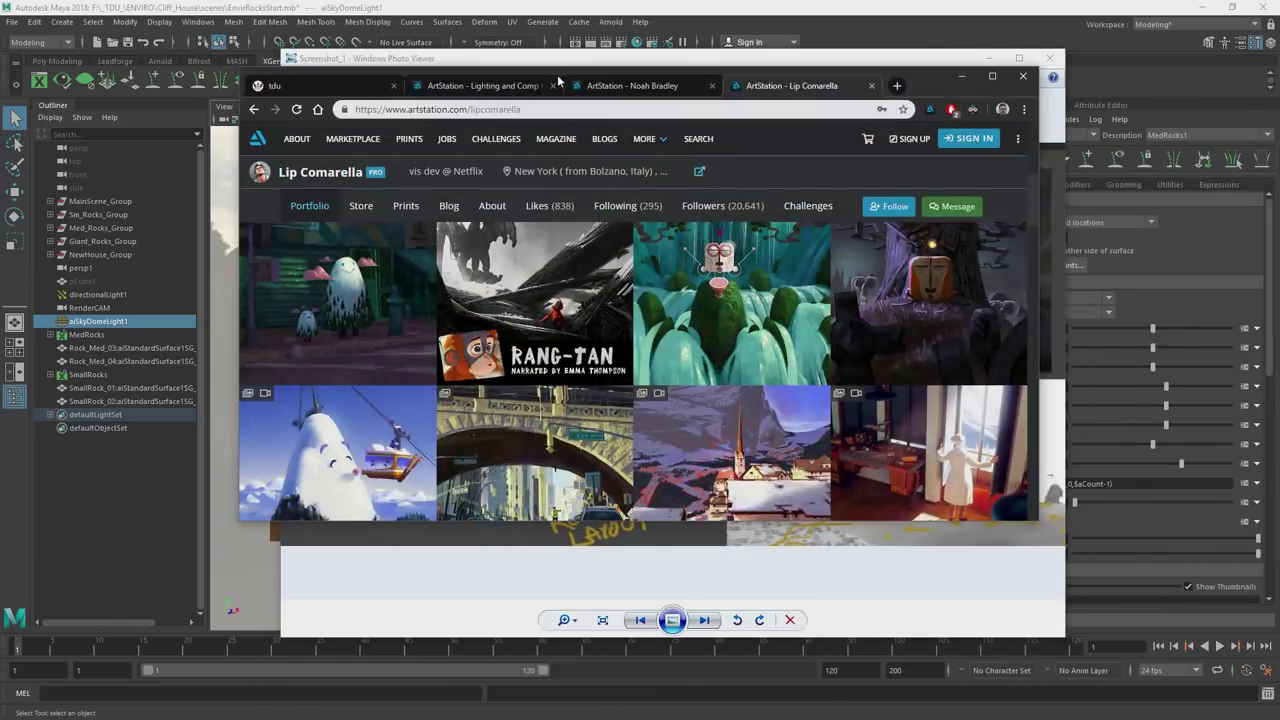
pyautogui.click(493, 90)
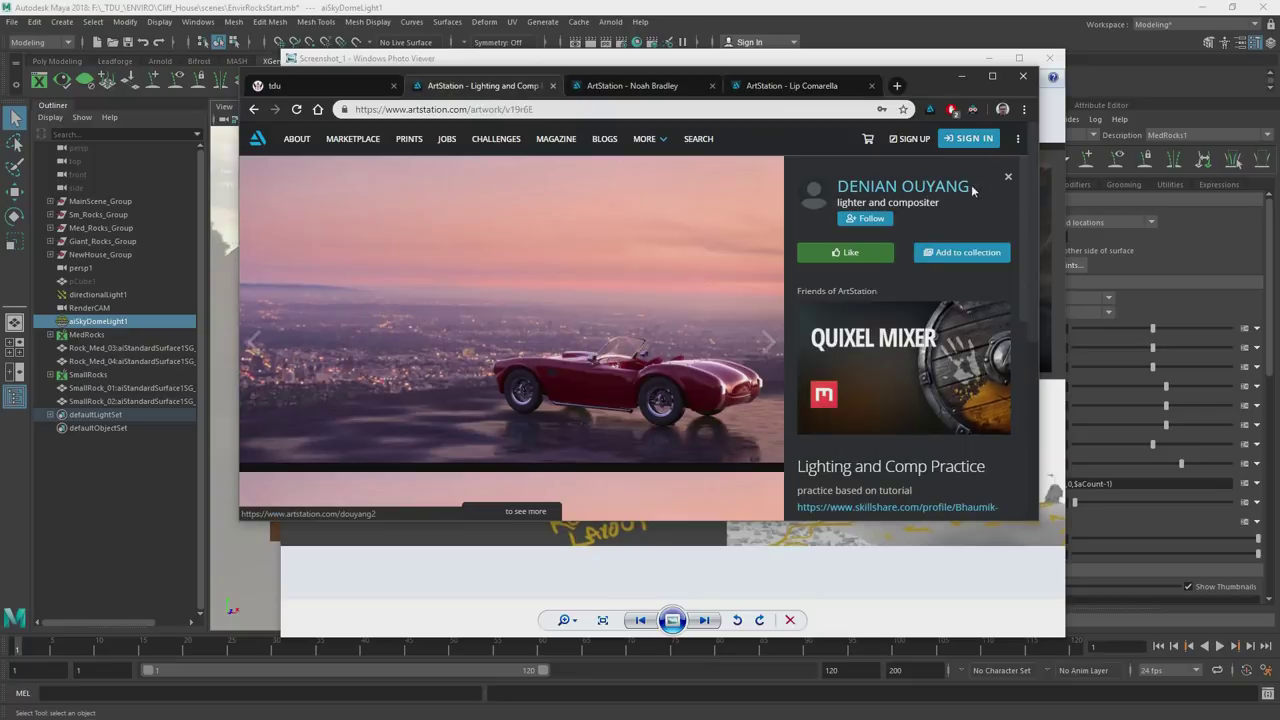
pyautogui.click(640, 88)
pyautogui.moveTo(928, 82); pyautogui.dragTo(1279, 246)
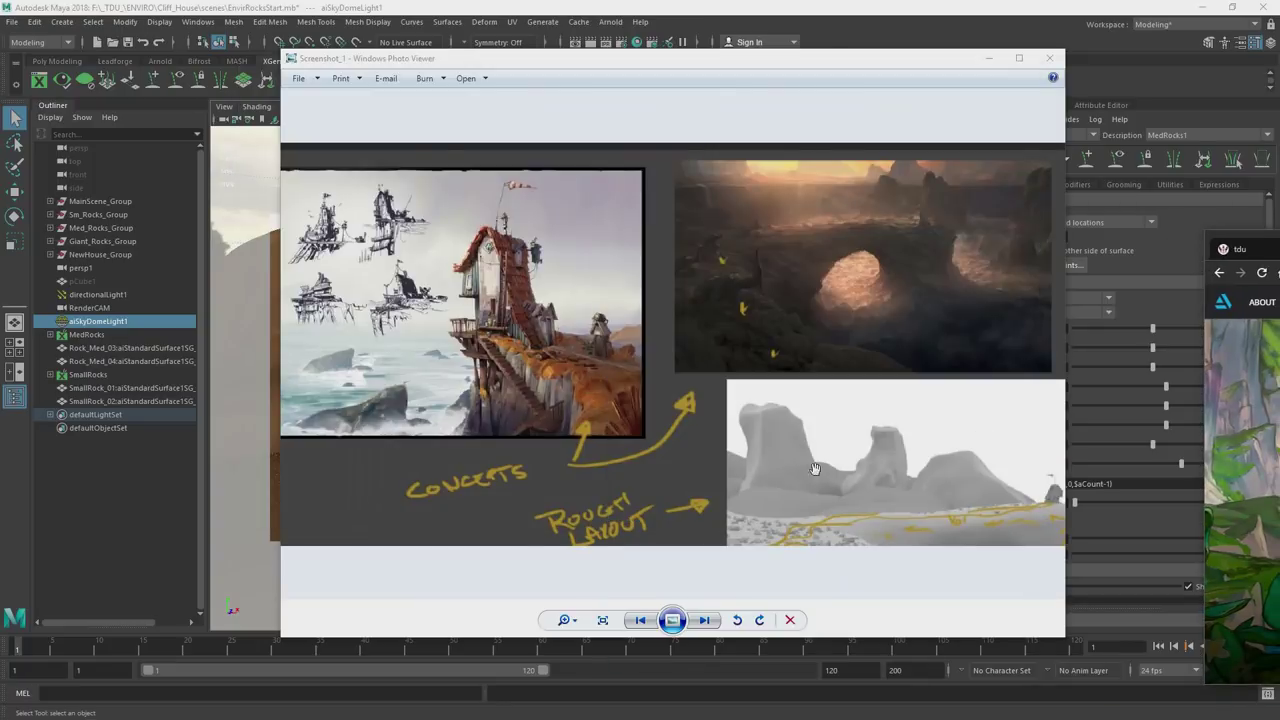
pyautogui.hotkey('alt', 'Tab')
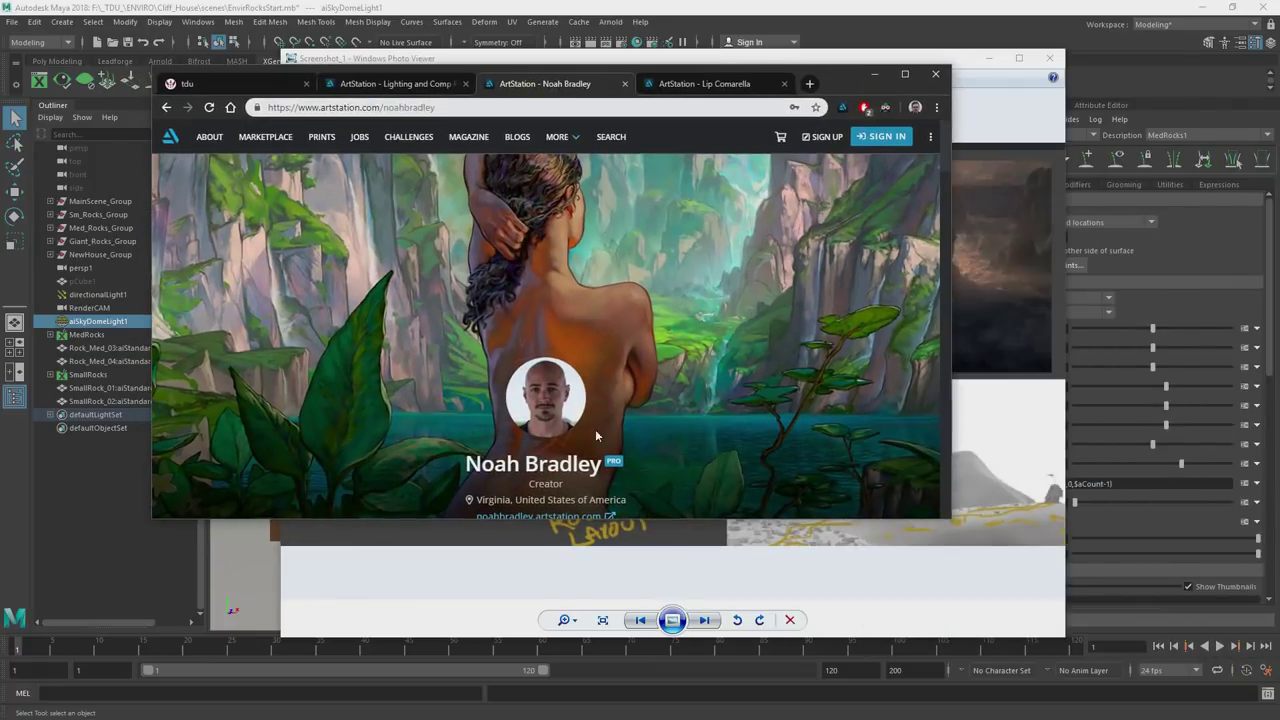
pyautogui.click(700, 84)
pyautogui.hotkey('alt', 'Tab')
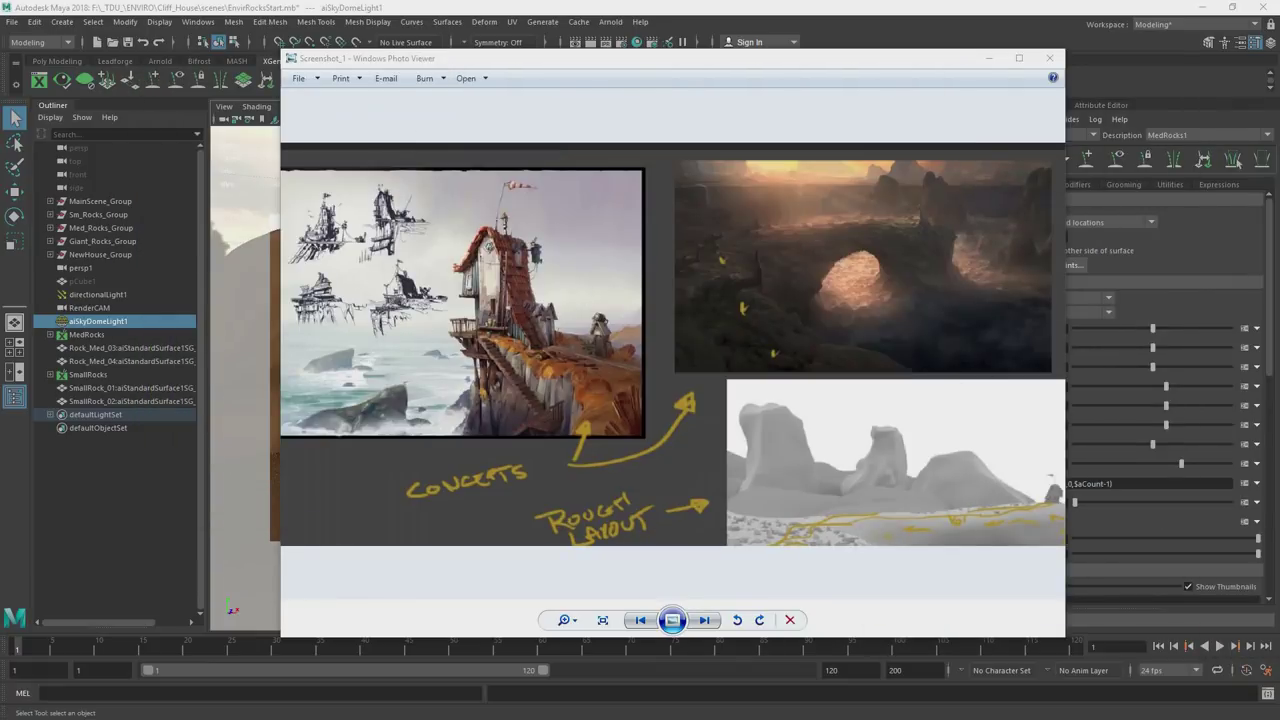
# Switch back to the browser and close the two ArtStation artist profile tabs.
pyautogui.hotkey('alt', 'Tab')
pyautogui.scroll(5, 676, 360)
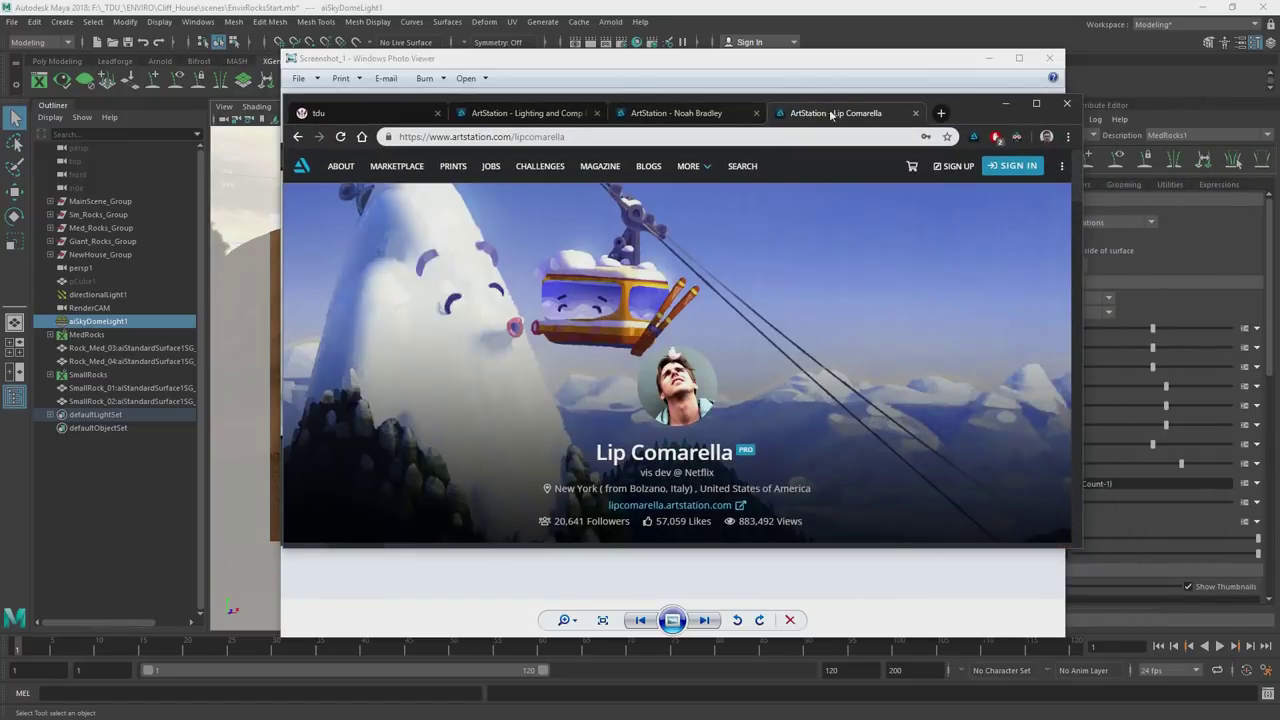
pyautogui.click(916, 113)
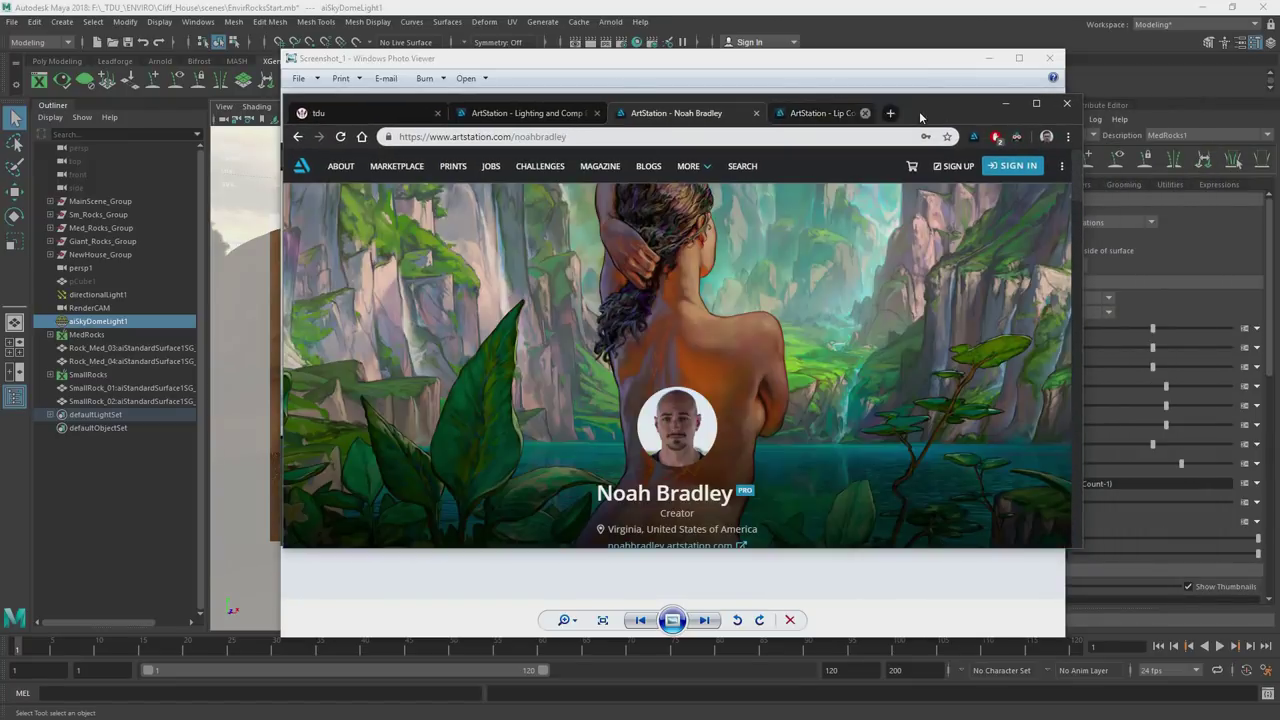
pyautogui.click(757, 113)
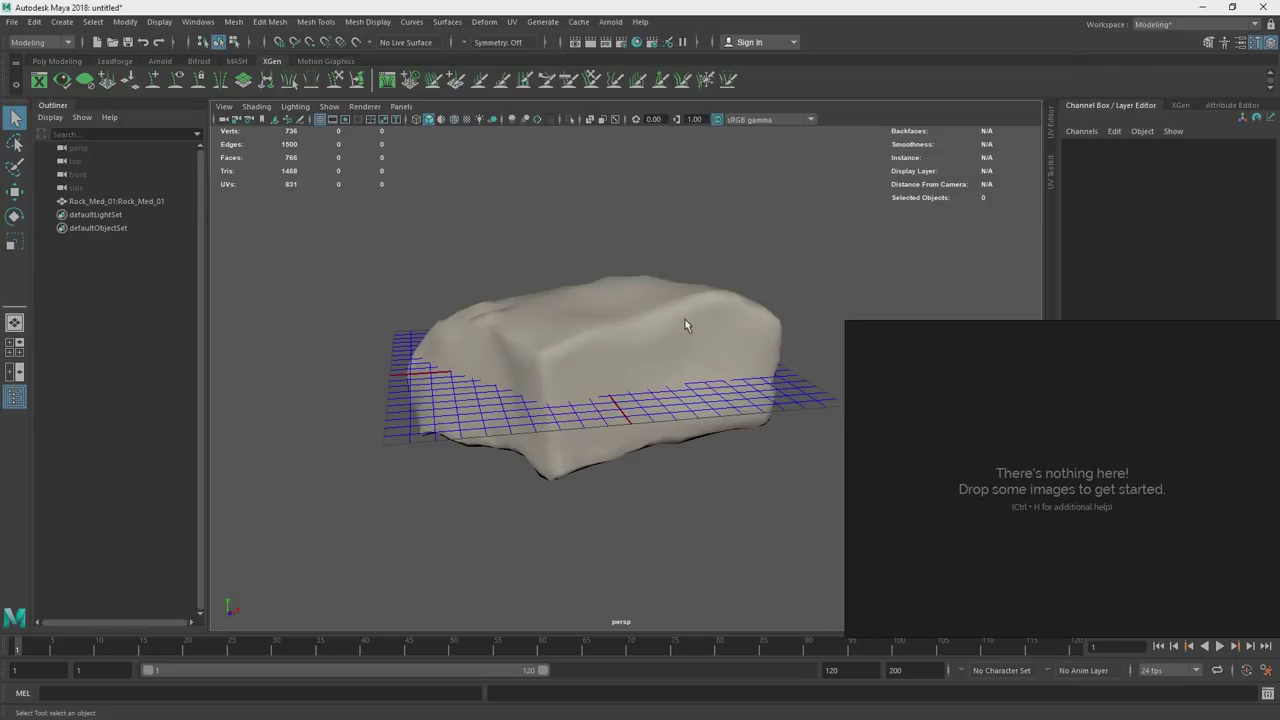
# Bring up the Screenshot_1 concept image, examine the rock arch landscape painting up close, and minimise the viewer.
pyautogui.hotkey('alt', 'Tab')
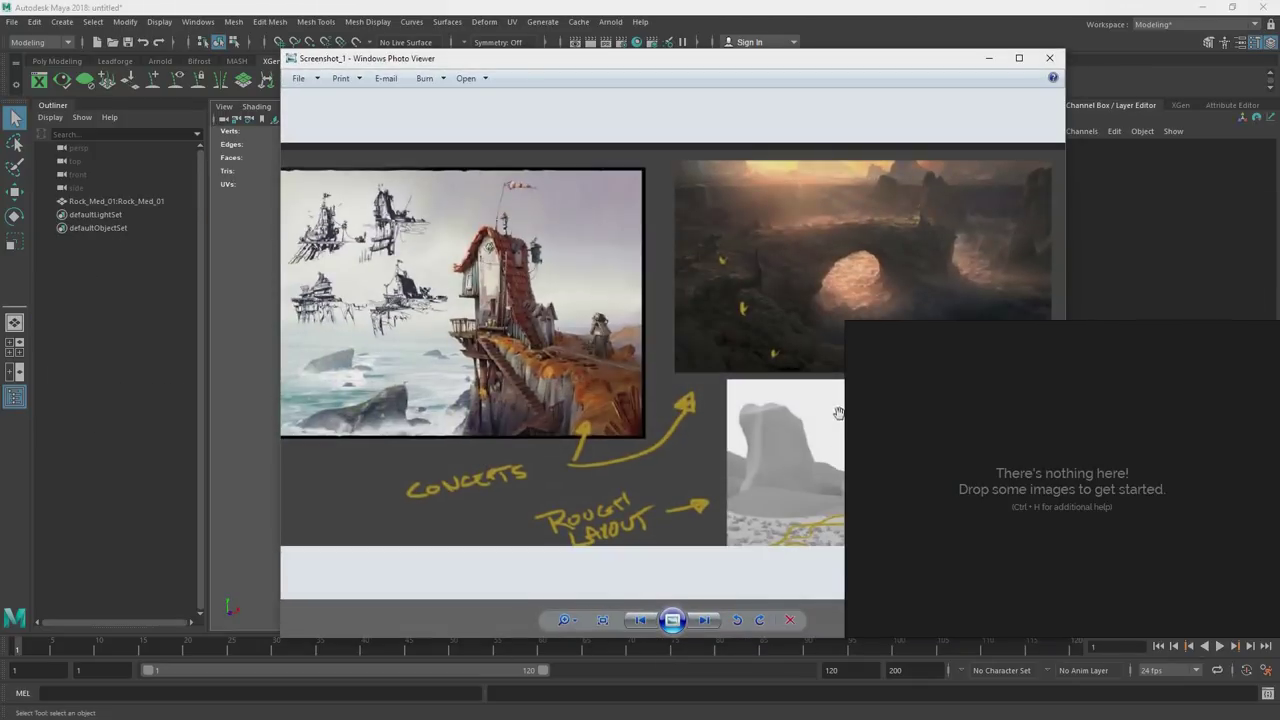
pyautogui.moveTo(725, 58); pyautogui.dragTo(450, 58)
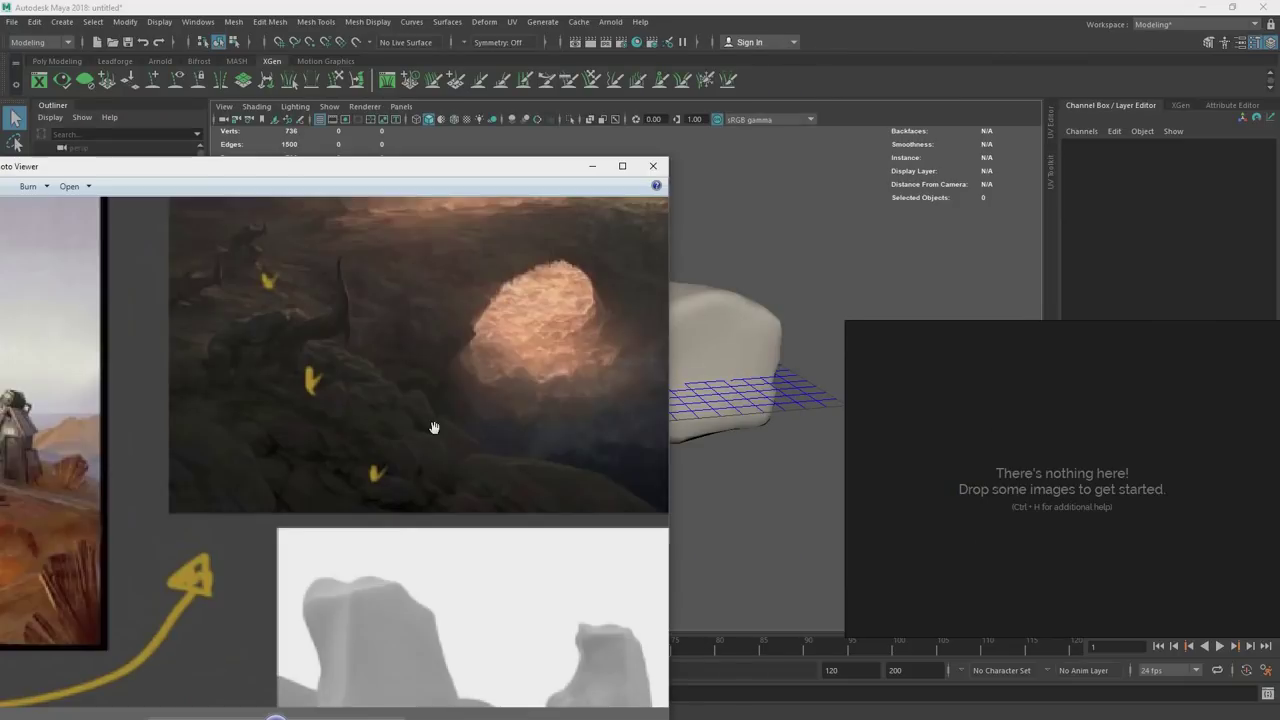
pyautogui.scroll(-3, 434, 423)
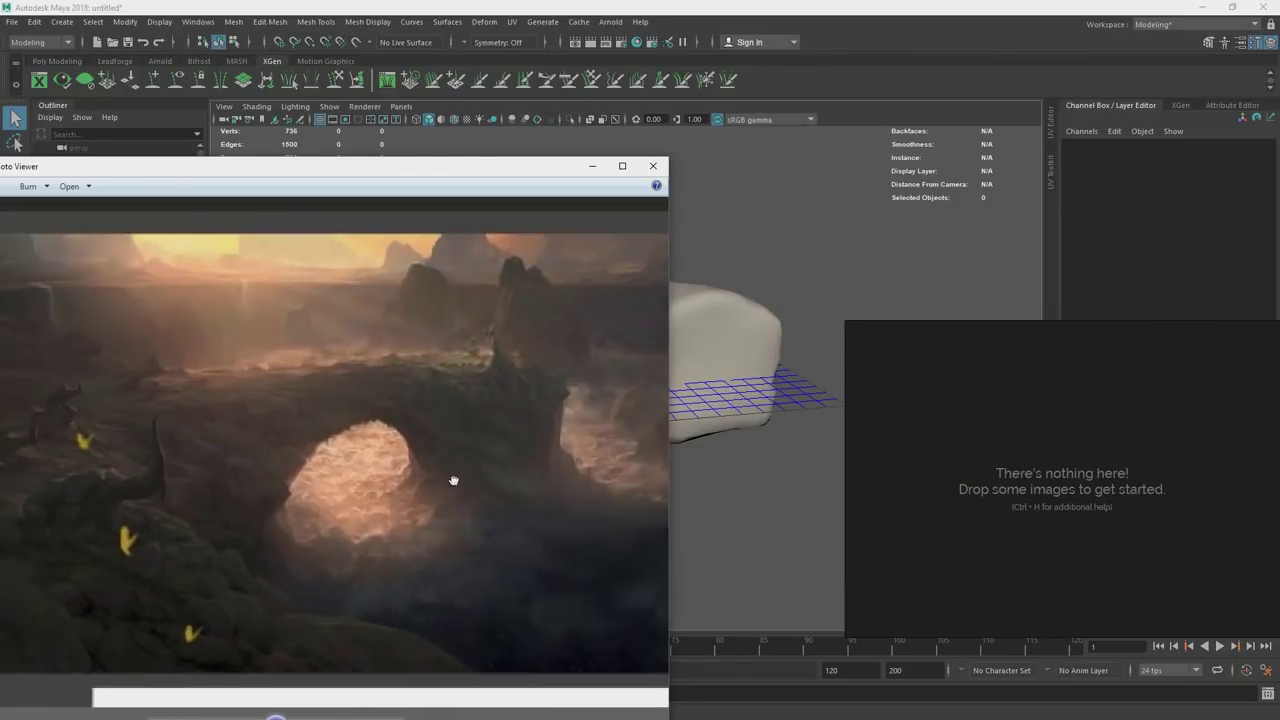
pyautogui.moveTo(454, 481); pyautogui.dragTo(328, 473)
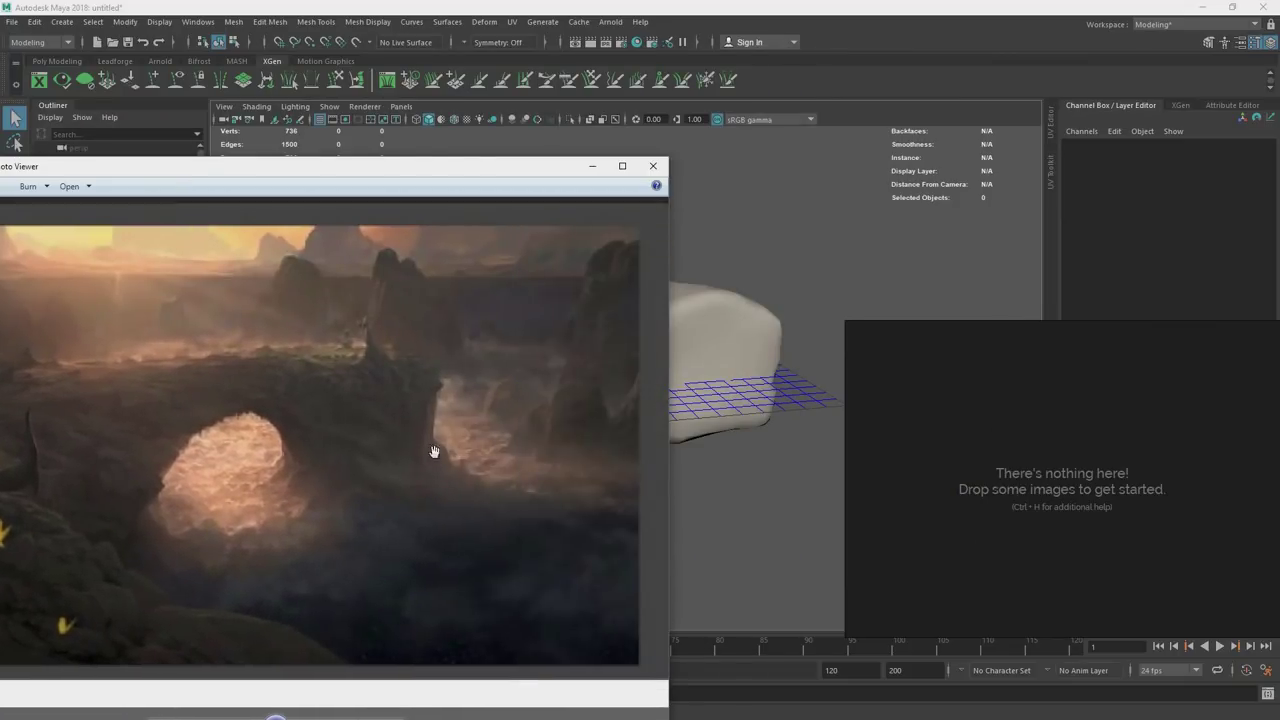
pyautogui.moveTo(228, 404); pyautogui.dragTo(406, 411)
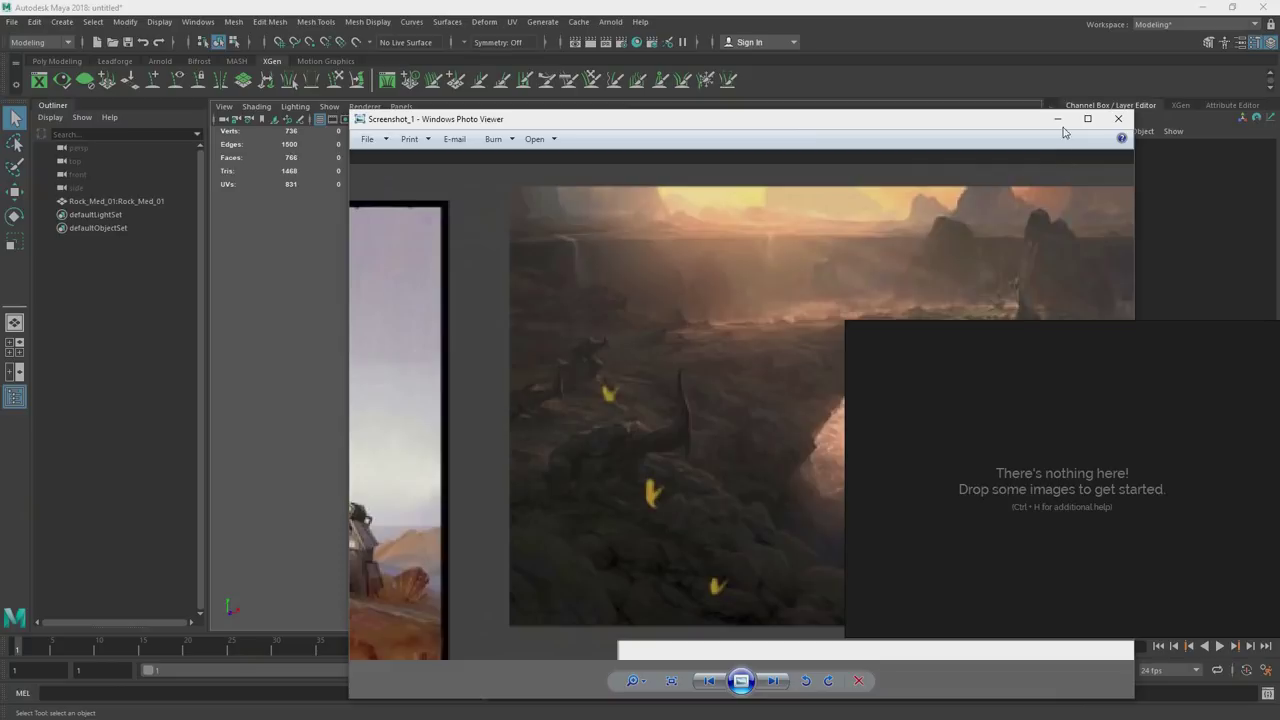
pyautogui.click(1057, 119)
# Place the empty reference board beside the browser and collect desert rock photos from the "desert rocks" image search on it.
pyautogui.moveTo(1150, 495); pyautogui.dragTo(393, 240)
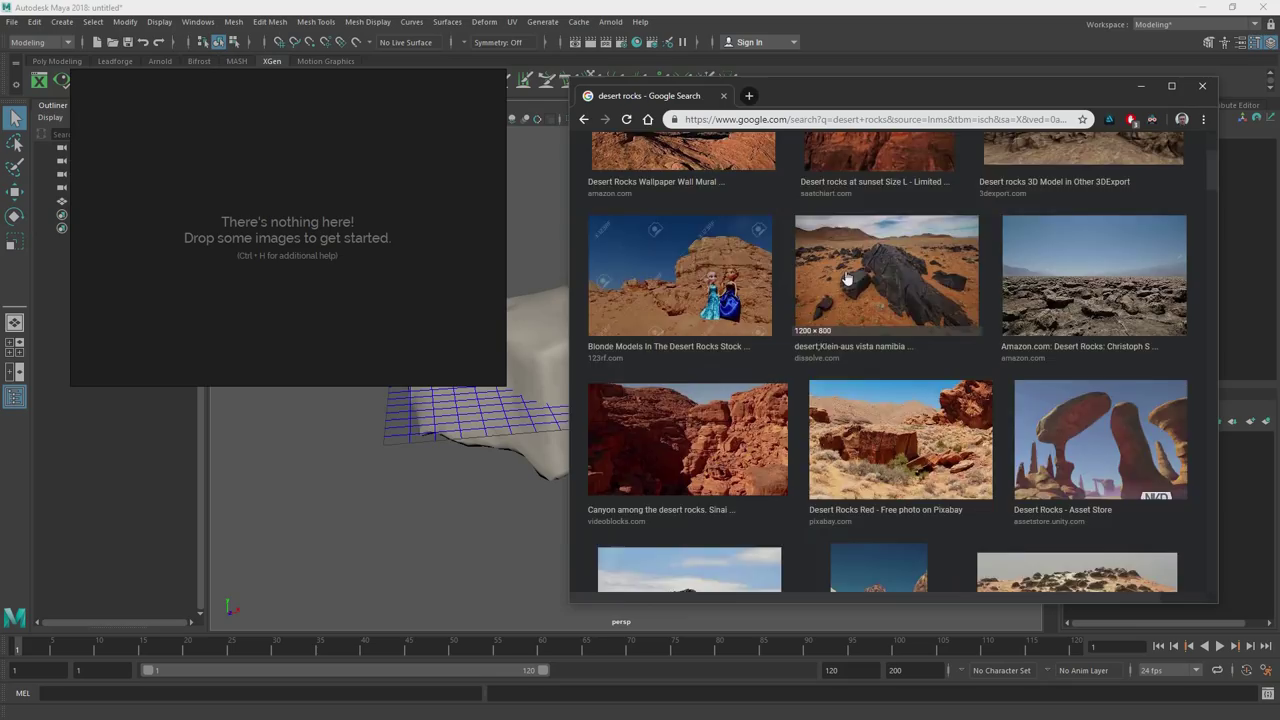
pyautogui.click(846, 279)
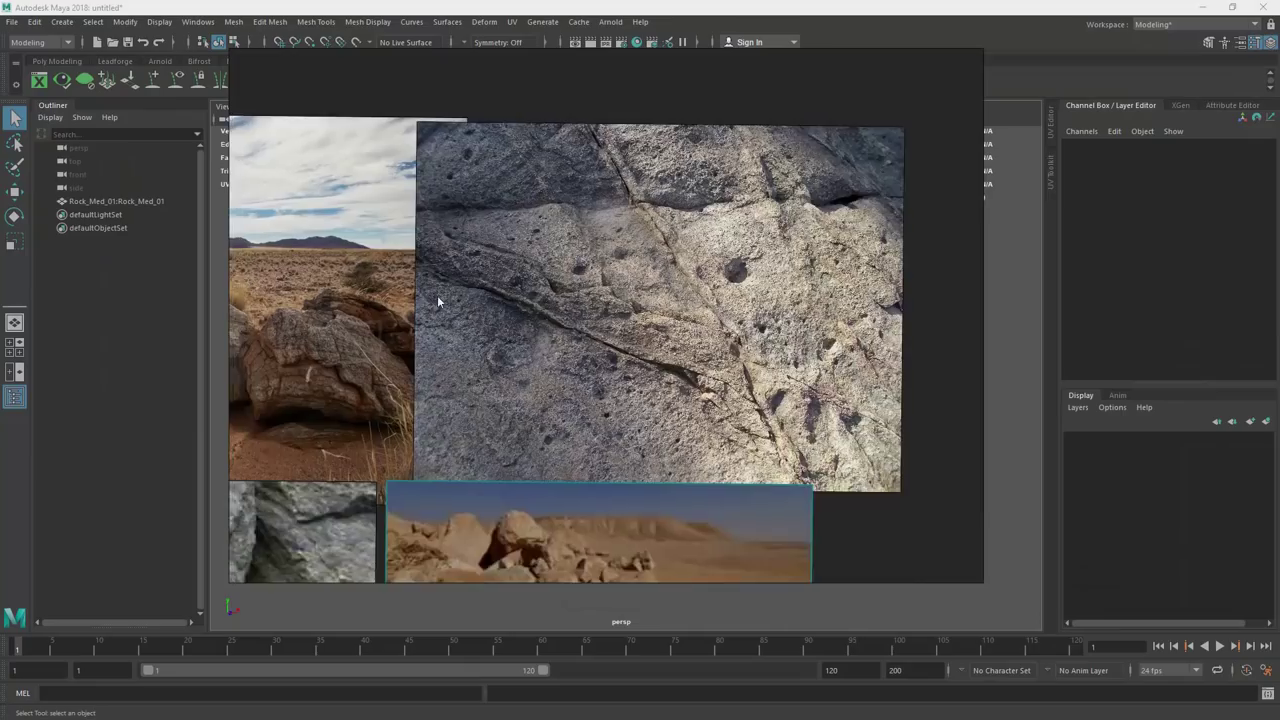
pyautogui.moveTo(437, 296); pyautogui.dragTo(670, 341, button='middle')
pyautogui.moveTo(976, 337); pyautogui.dragTo(819, 328, button='middle')
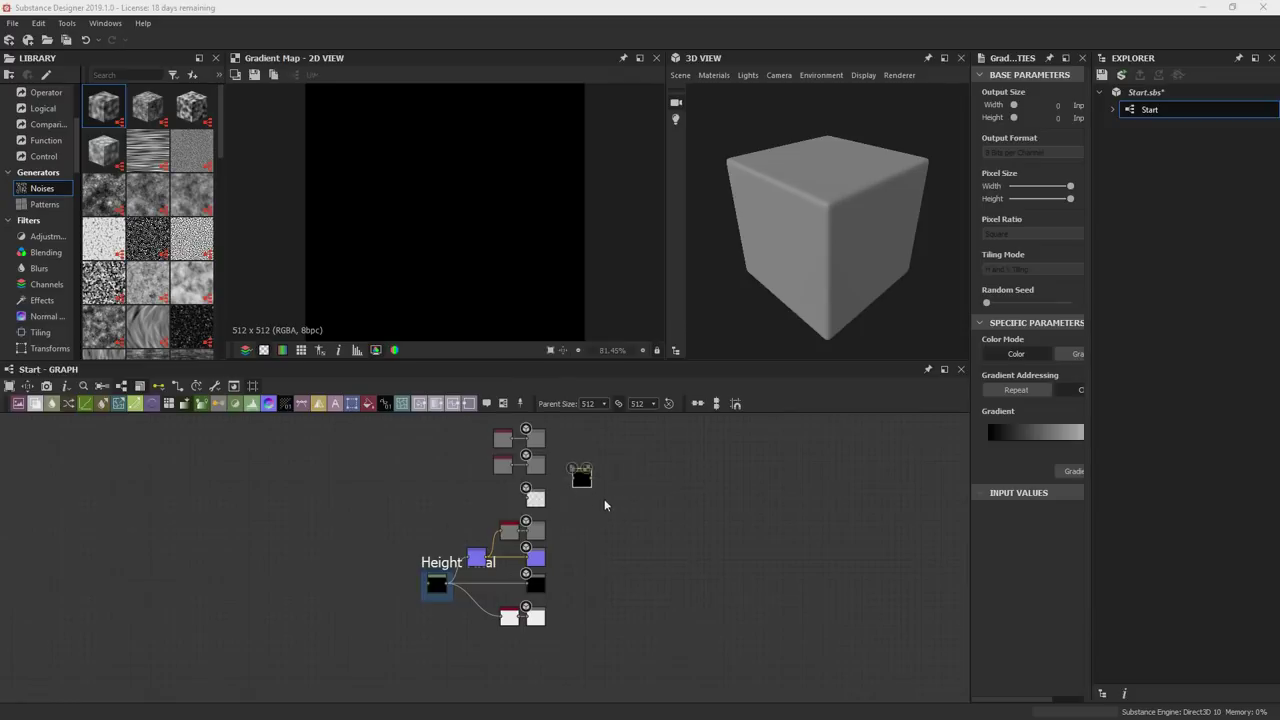
# In Substance Designer, link the Rock_Med_01_HI mesh to the Start.sbs package and display it in the 3D view.
pyautogui.moveTo(605, 472); pyautogui.dragTo(590, 519, button='middle')
pyautogui.scroll(2, 590, 519)
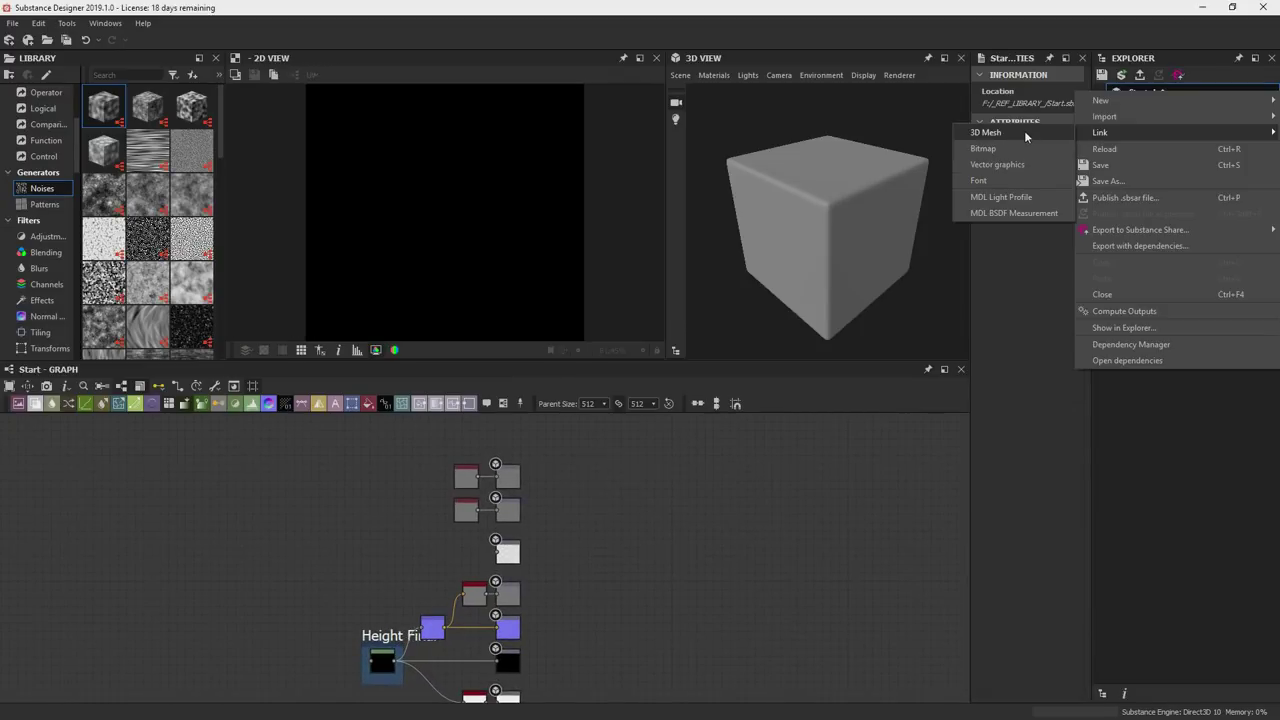
pyautogui.click(1024, 132)
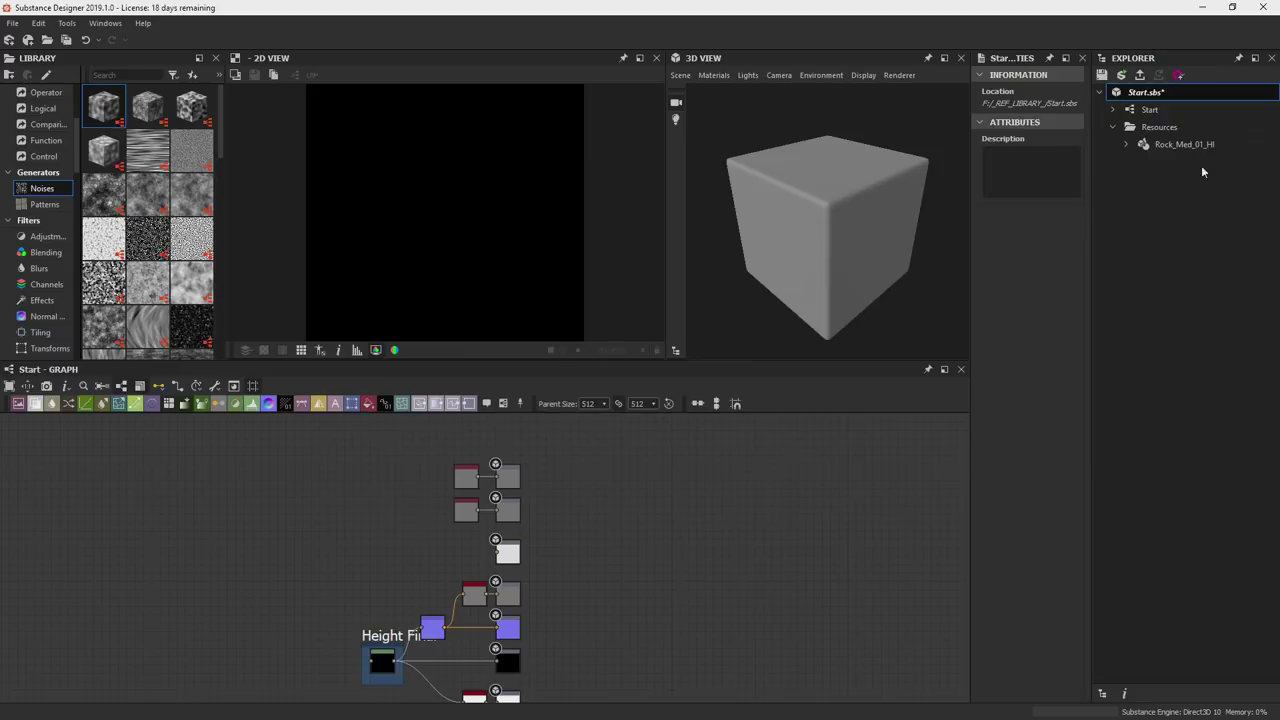
pyautogui.moveTo(1181, 146); pyautogui.dragTo(777, 194)
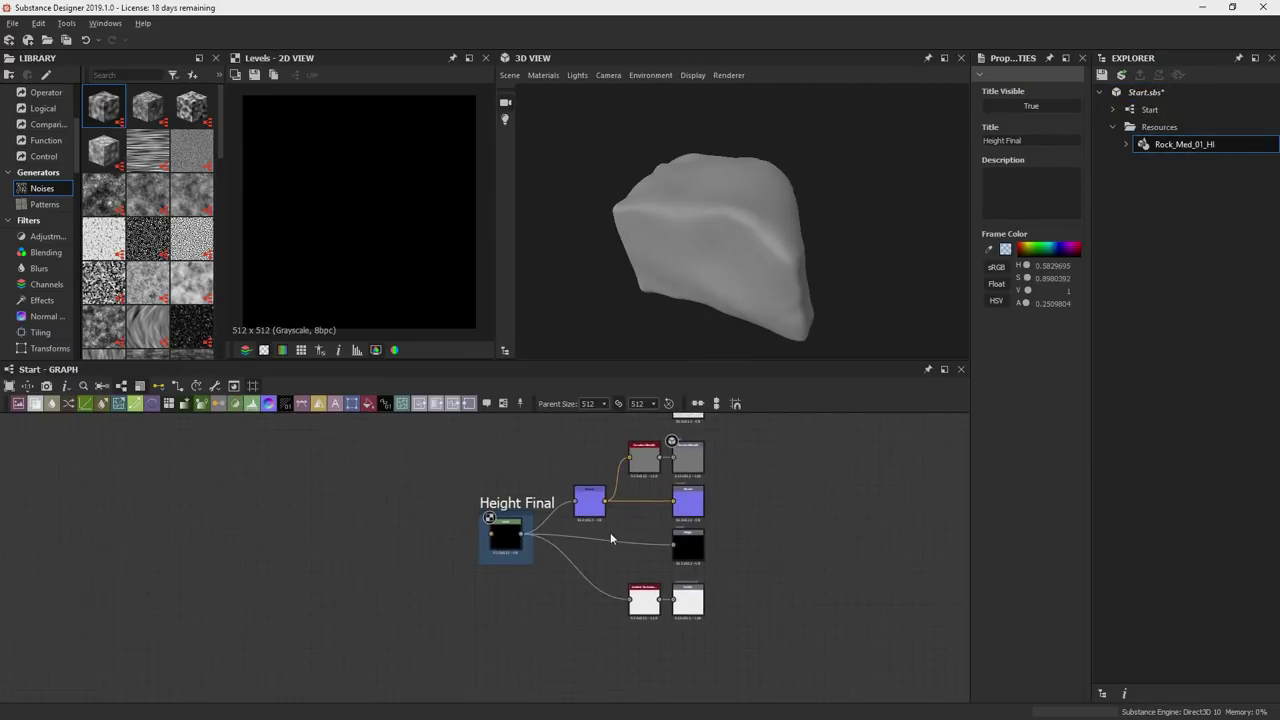
pyautogui.scroll(3, 621, 512)
pyautogui.moveTo(621, 512); pyautogui.dragTo(628, 578, button='middle')
pyautogui.moveTo(748, 440); pyautogui.dragTo(706, 500, button='middle')
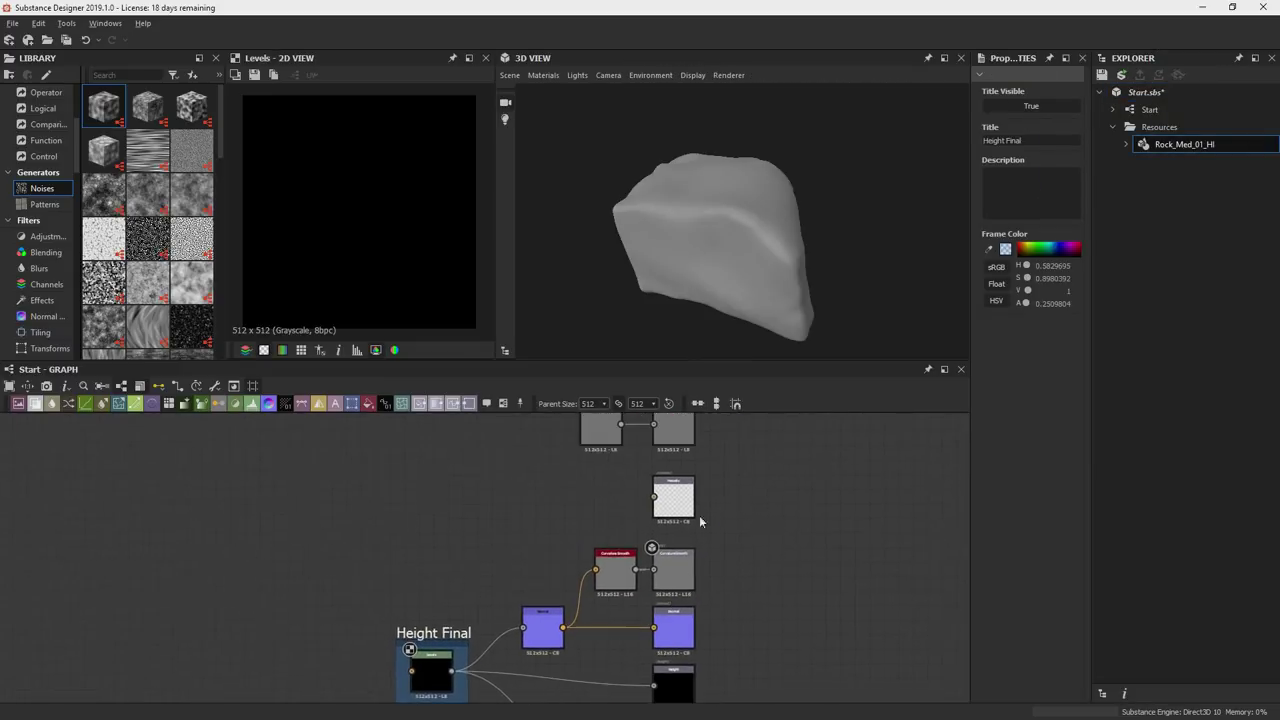
pyautogui.scroll(-4, 706, 499)
pyautogui.moveTo(533, 573); pyautogui.dragTo(678, 503, button='middle')
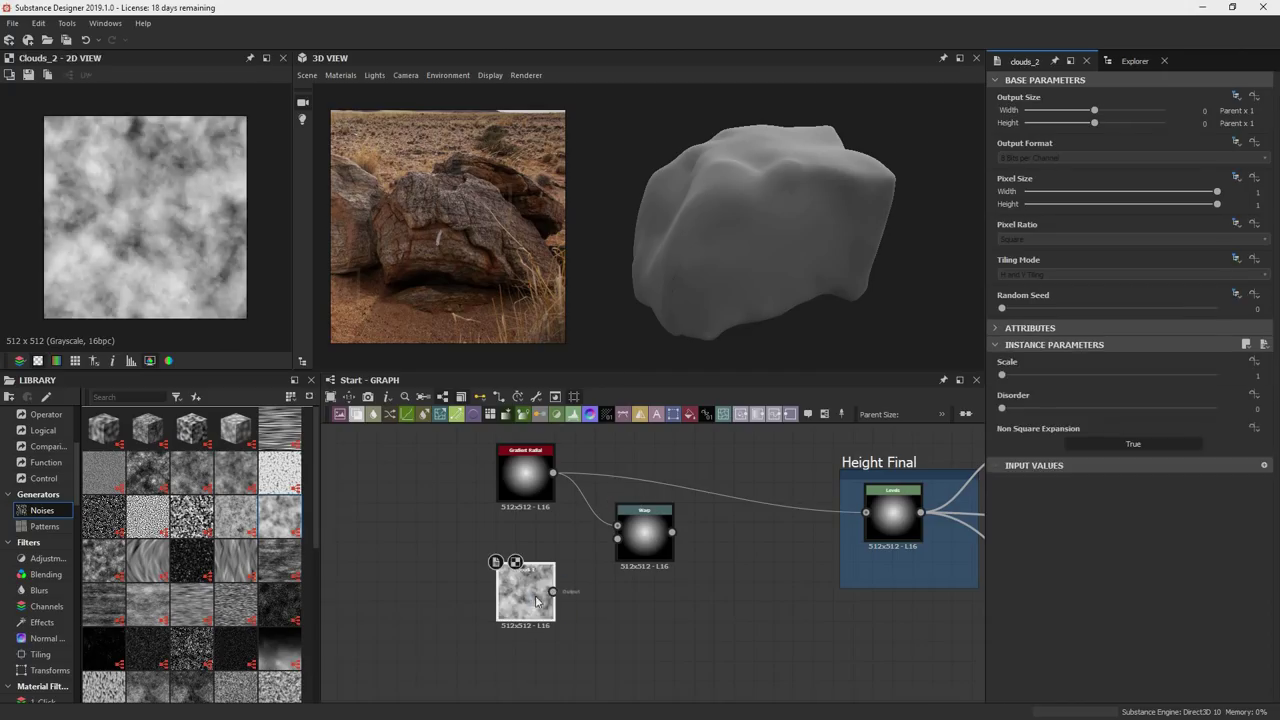
# Add a Blur HQ Grayscale node next to the Clouds 2 node in the graph.
pyautogui.press('space')
pyautogui.write('blur')
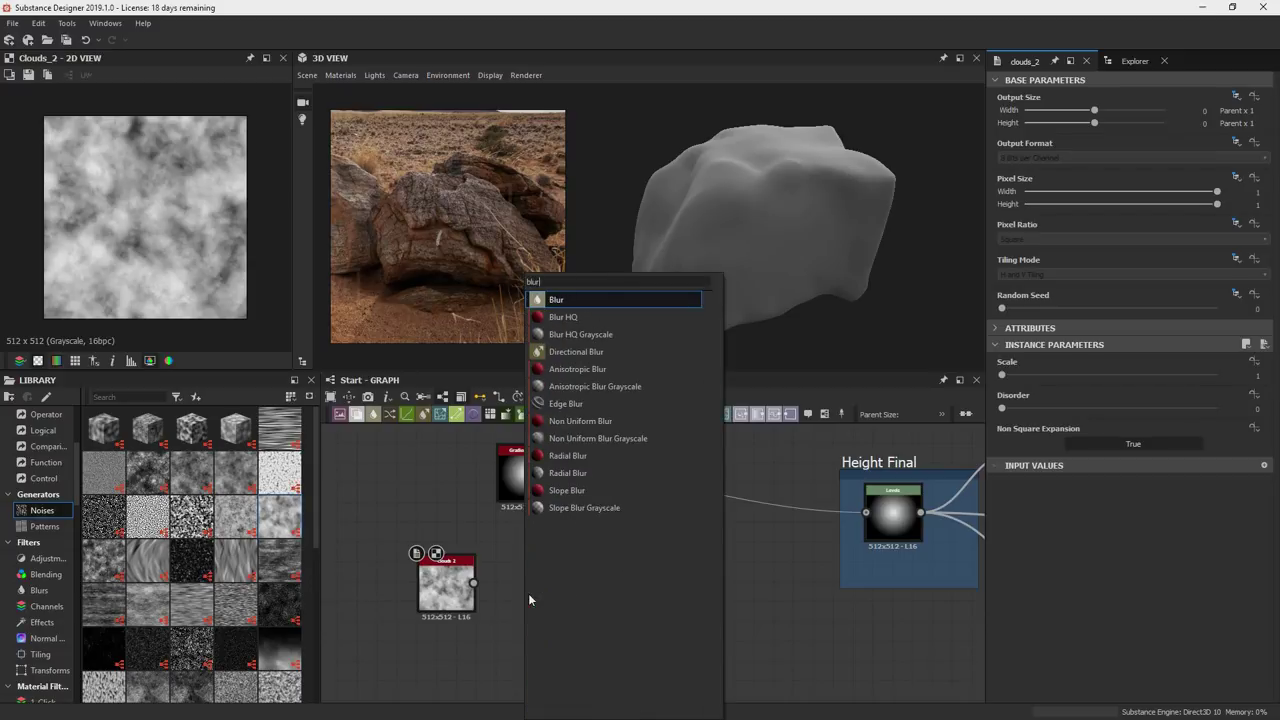
pyautogui.press('Down')
pyautogui.press('Down')
pyautogui.press('Down')
pyautogui.press('Up')
pyautogui.press('Return')
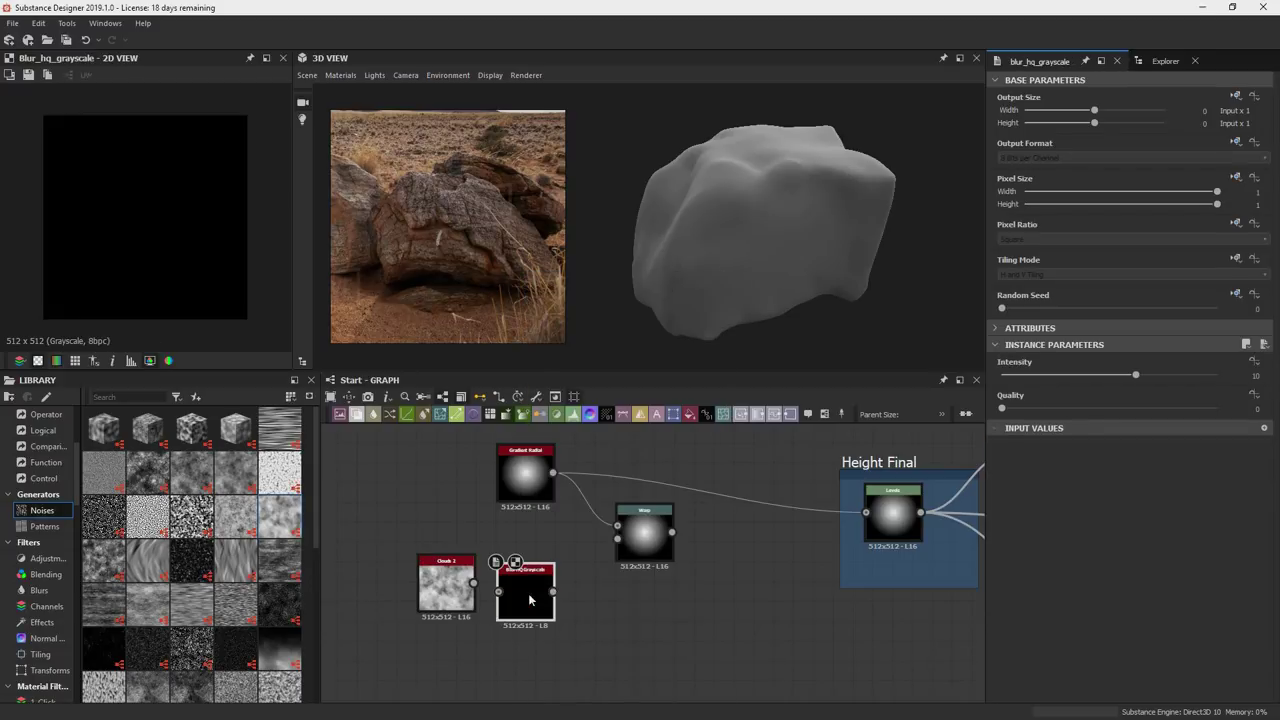
# Wire Clouds 2 through Blur HQ Grayscale into the Warp node's gradient input and preview Warp in the 2D view.
pyautogui.moveTo(474, 583); pyautogui.dragTo(513, 578)
pyautogui.moveTo(533, 572); pyautogui.dragTo(596, 566)
pyautogui.moveTo(596, 568); pyautogui.dragTo(617, 539)
pyautogui.doubleClick(644, 532)
# Insert a Levels node between Blur HQ Grayscale and the Warp node's gradient input, and preview the Warp result.
pyautogui.press('space')
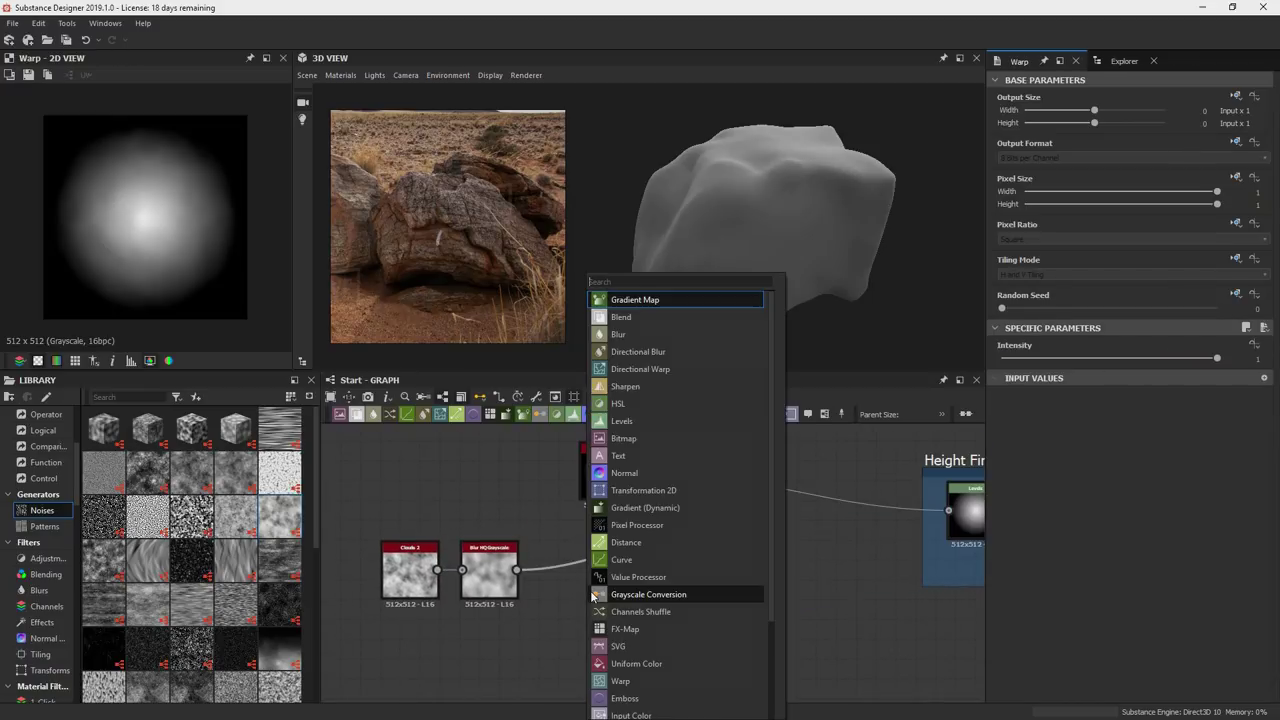
pyautogui.write('level')
pyautogui.press('Return')
pyautogui.moveTo(590, 597); pyautogui.dragTo(700, 537)
pyautogui.doubleClick(728, 533)
# Increase the contrast of the Levels node by raising its input black point and shifting the midtones and white point down.
pyautogui.click(568, 572)
pyautogui.moveTo(1010, 381); pyautogui.dragTo(1117, 380)
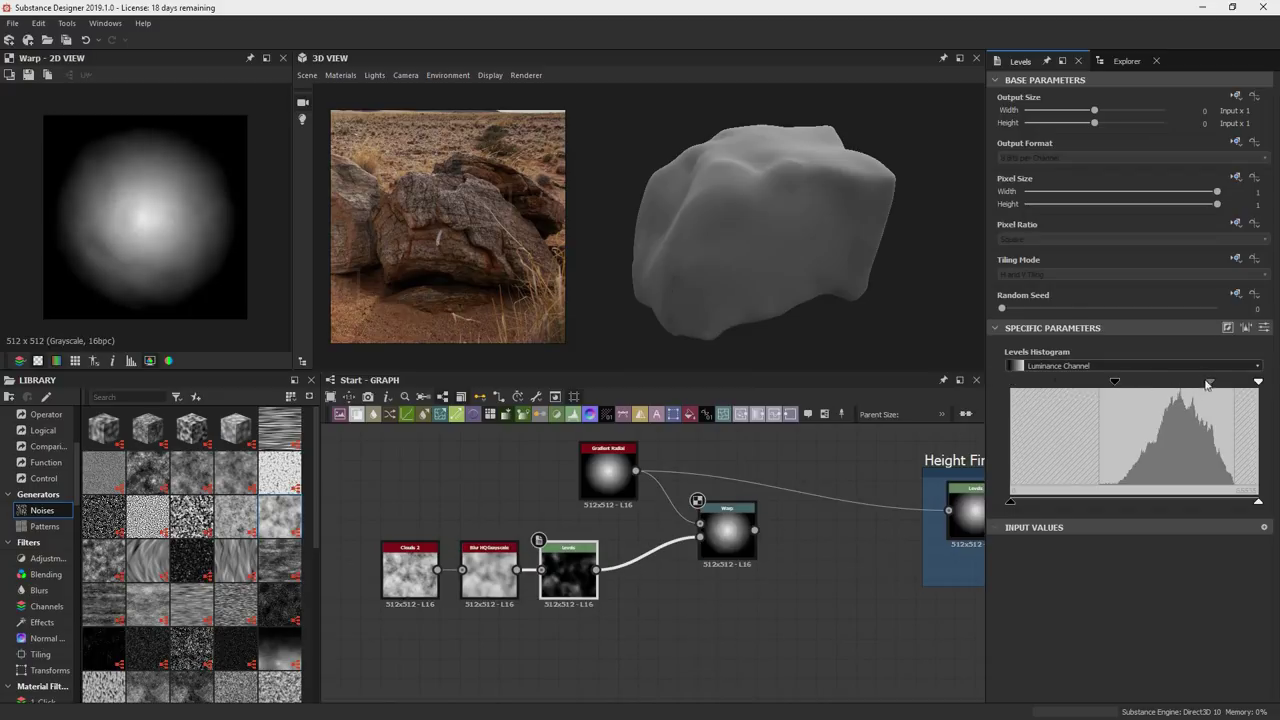
pyautogui.moveTo(1206, 384)
pyautogui.mouseDown()
pyautogui.moveTo(1166, 383)
pyautogui.moveTo(1227, 389)
pyautogui.moveTo(1178, 393)
pyautogui.mouseUp()
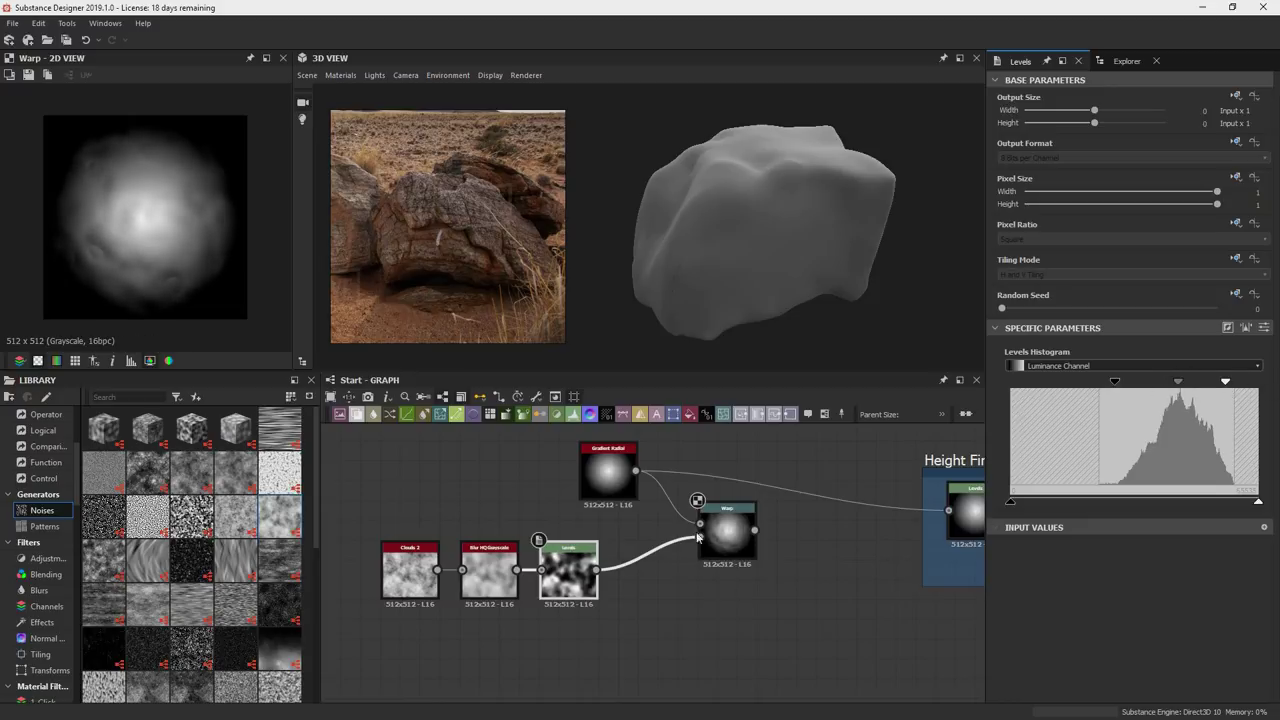
# Set the Warp node's intensity to 4.51.
pyautogui.click(746, 545)
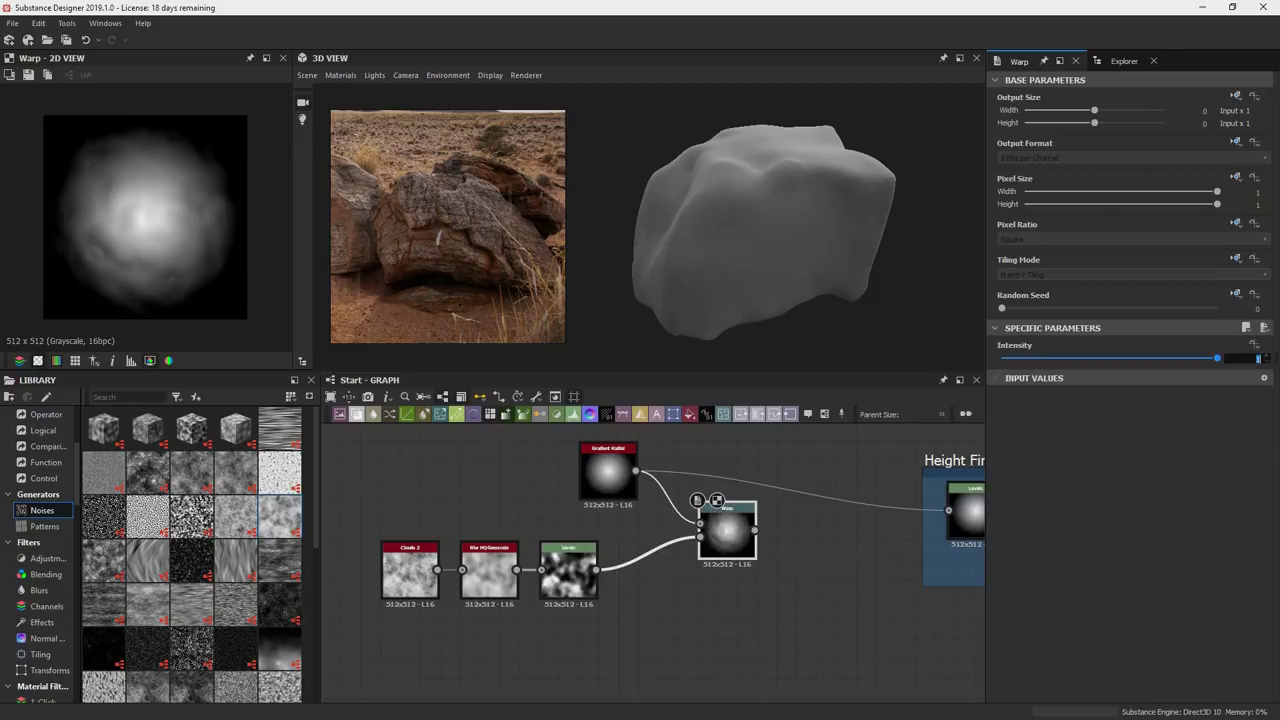
pyautogui.write('20')
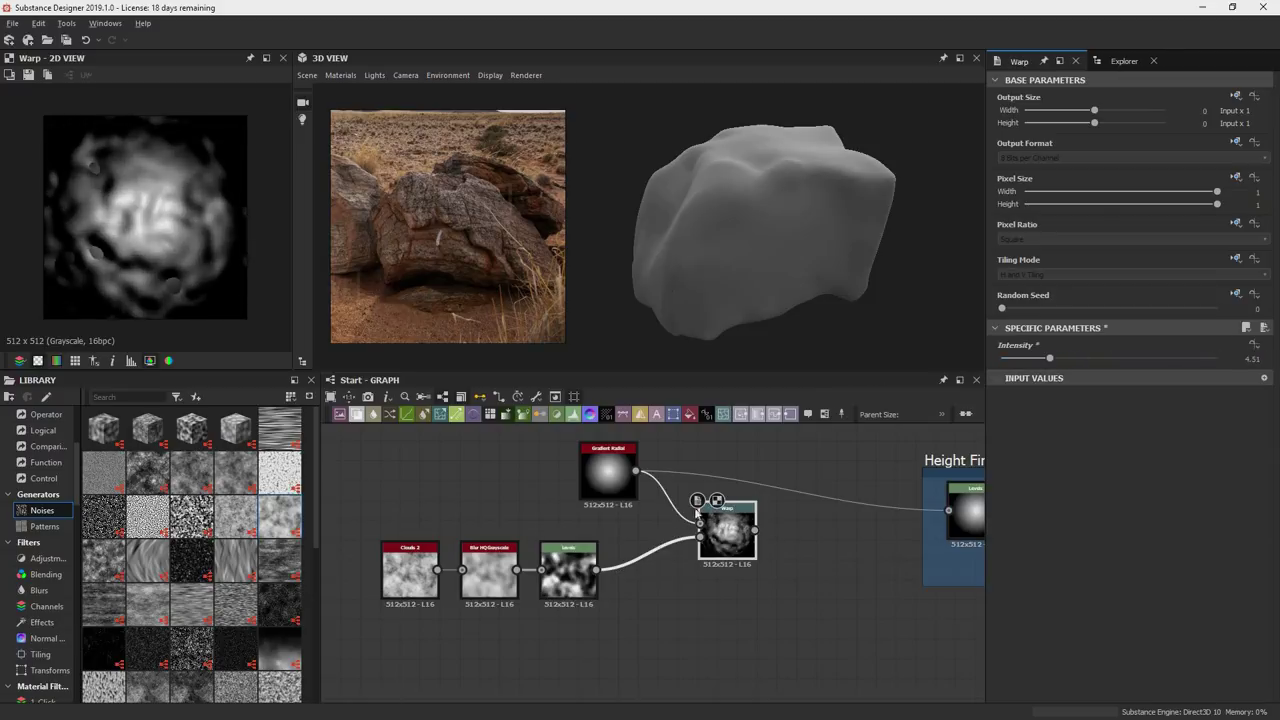
pyautogui.press('Return')
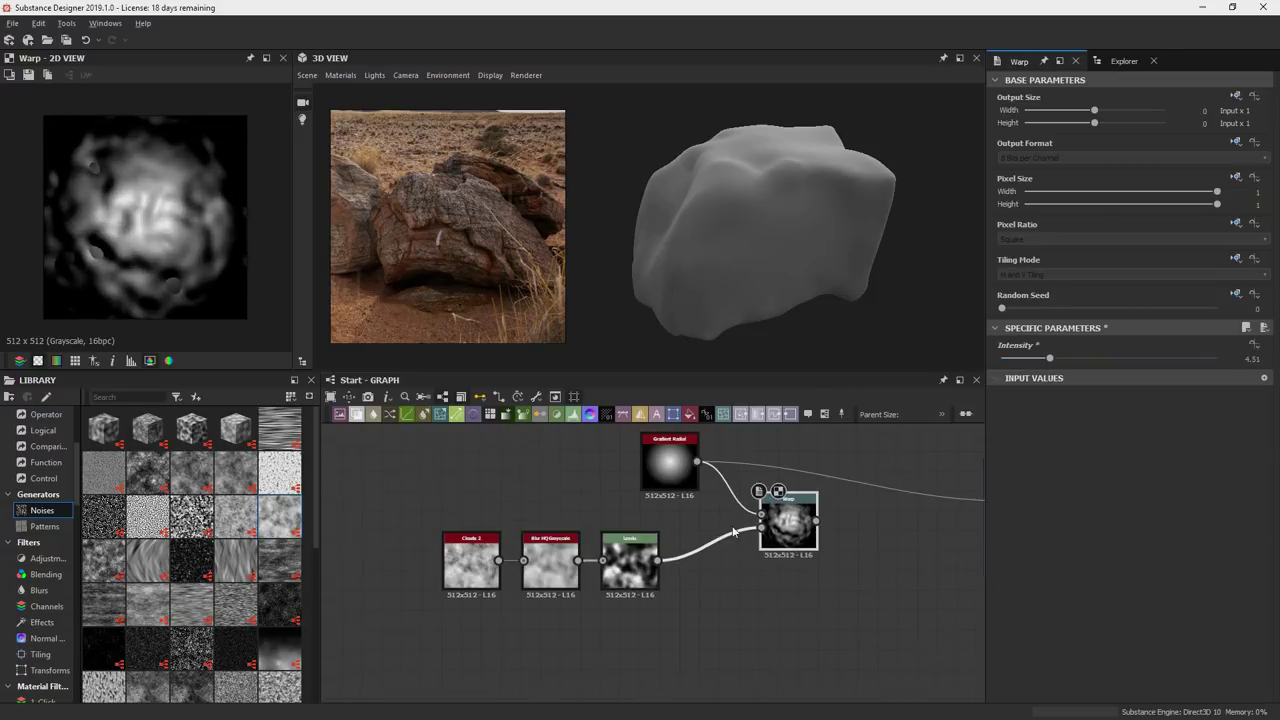
# Open the parameters of the Blur HQ Grayscale node and of the Levels node.
pyautogui.click(549, 560)
pyautogui.click(629, 560)
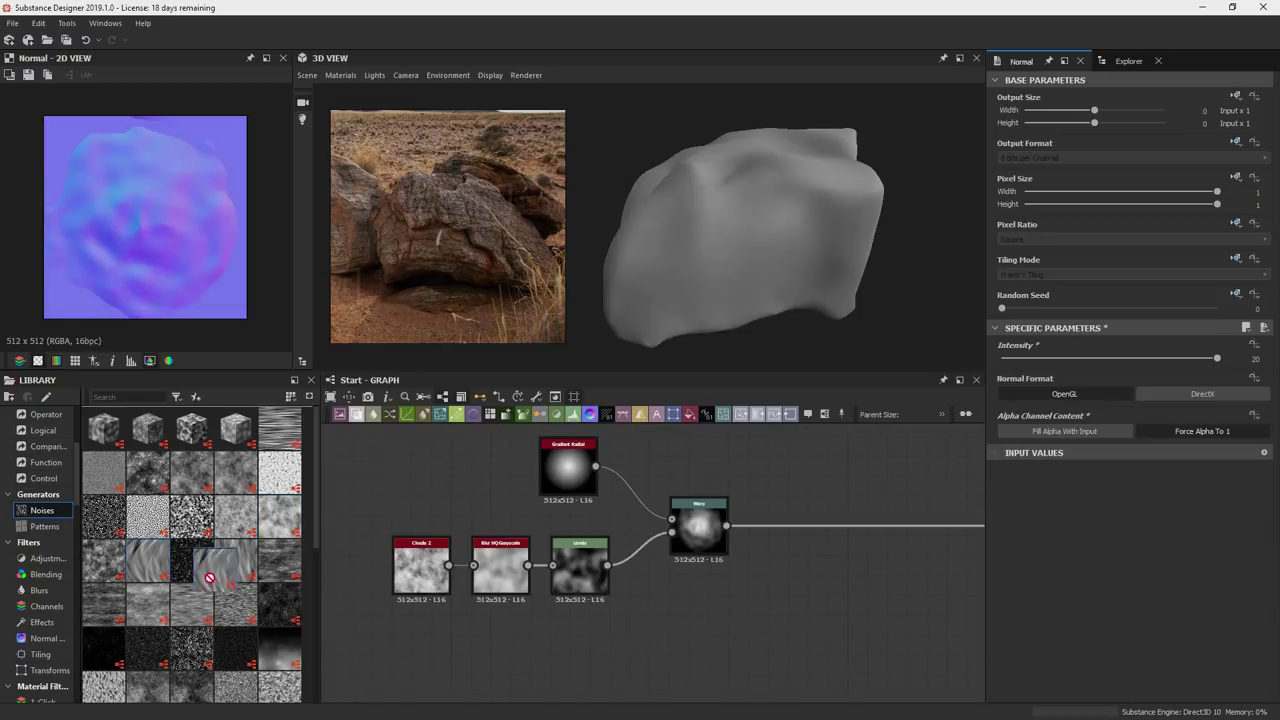
# Add a Creased noise node below Levels, connect it to Warp's main input in place of Gradient Radial, and open Warp's parameters.
pyautogui.moveTo(210, 578); pyautogui.dragTo(625, 625)
pyautogui.moveTo(712, 608); pyautogui.dragTo(673, 556, button='middle')
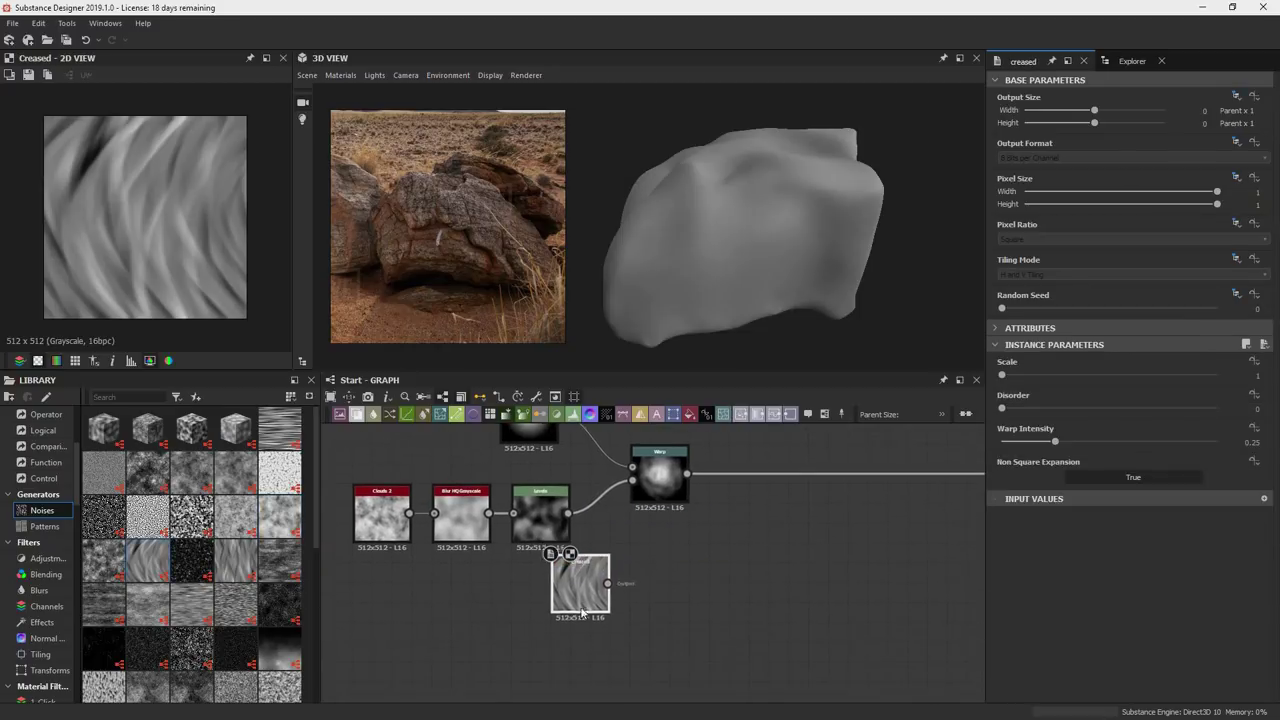
pyautogui.moveTo(582, 617); pyautogui.dragTo(582, 636)
pyautogui.moveTo(628, 578); pyautogui.dragTo(639, 619, button='middle')
pyautogui.moveTo(671, 515)
pyautogui.mouseDown()
pyautogui.moveTo(721, 526)
pyautogui.moveTo(694, 519)
pyautogui.mouseUp()
pyautogui.click(733, 531)
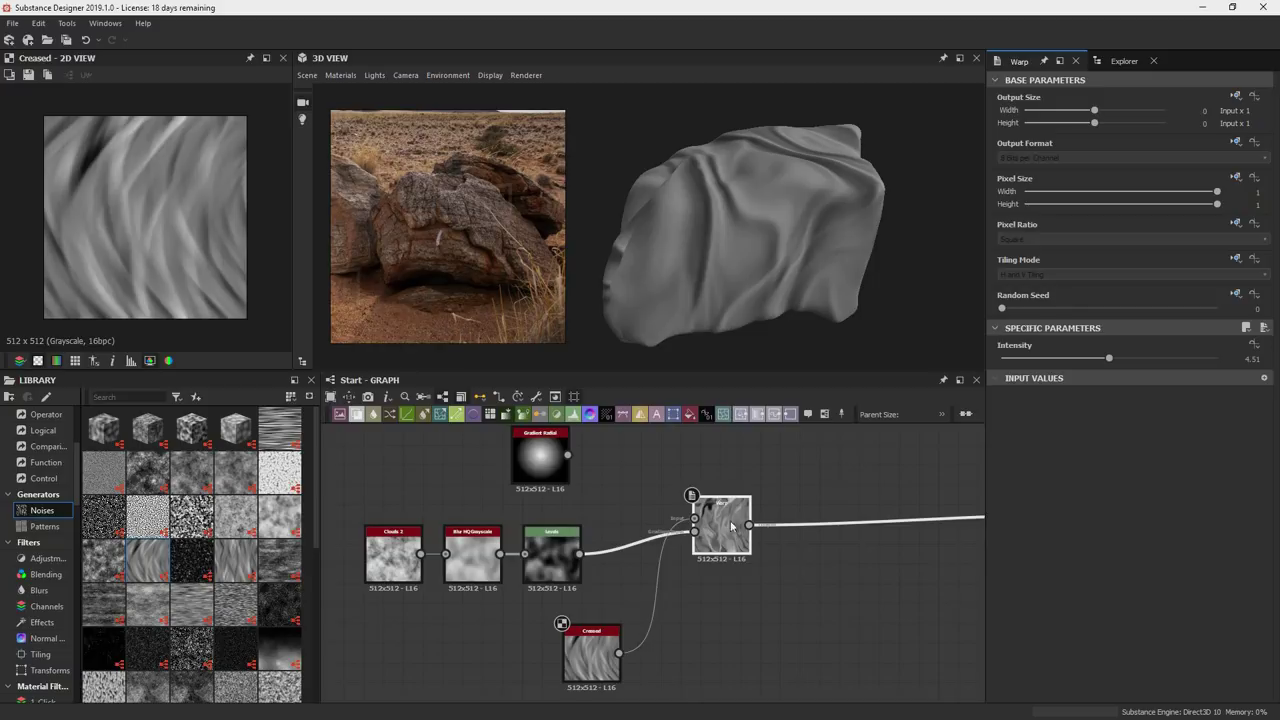
# Move the Gradient Radial node aside, place the Creased node above Levels, and preview the Warp result tiled in 2D.
pyautogui.moveTo(748, 260)
pyautogui.mouseDown()
pyautogui.moveTo(849, 291)
pyautogui.moveTo(877, 266)
pyautogui.moveTo(714, 249)
pyautogui.moveTo(736, 268)
pyautogui.mouseUp()
pyautogui.moveTo(628, 506); pyautogui.dragTo(710, 549, button='middle')
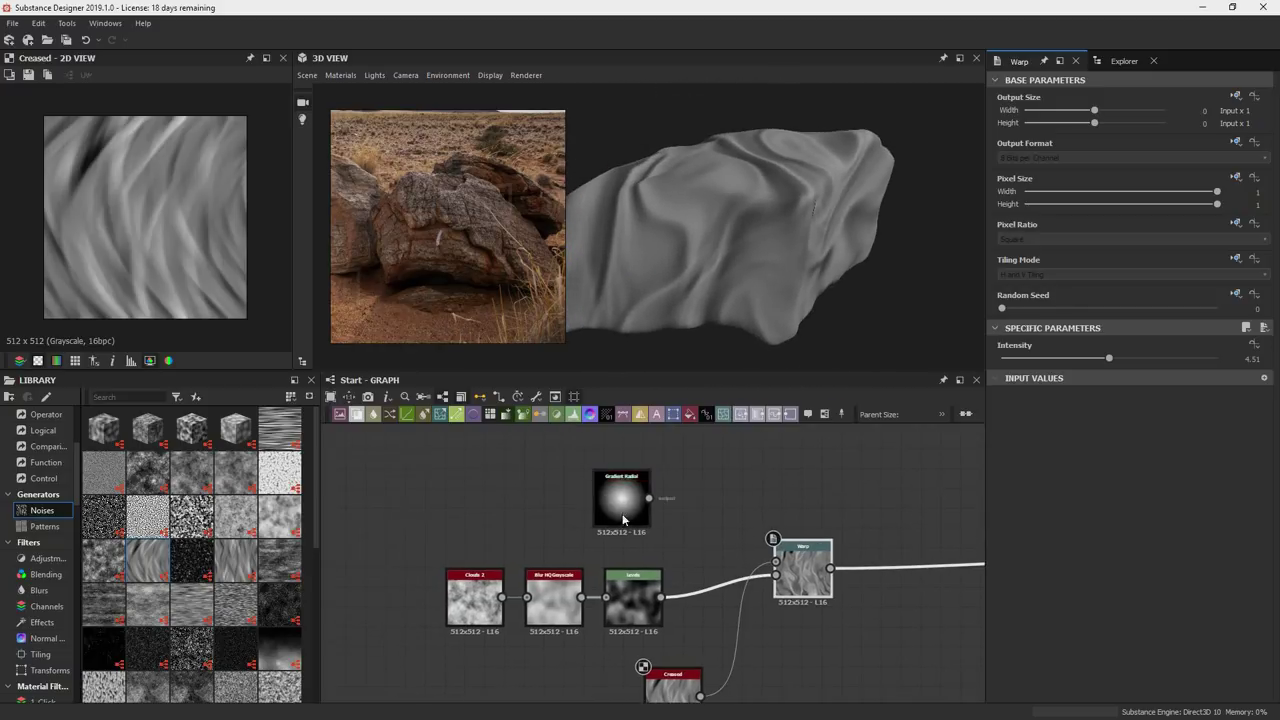
pyautogui.moveTo(622, 511); pyautogui.dragTo(435, 491)
pyautogui.moveTo(668, 693); pyautogui.dragTo(627, 475)
pyautogui.scroll(-3, 203, 294)
pyautogui.press('space')
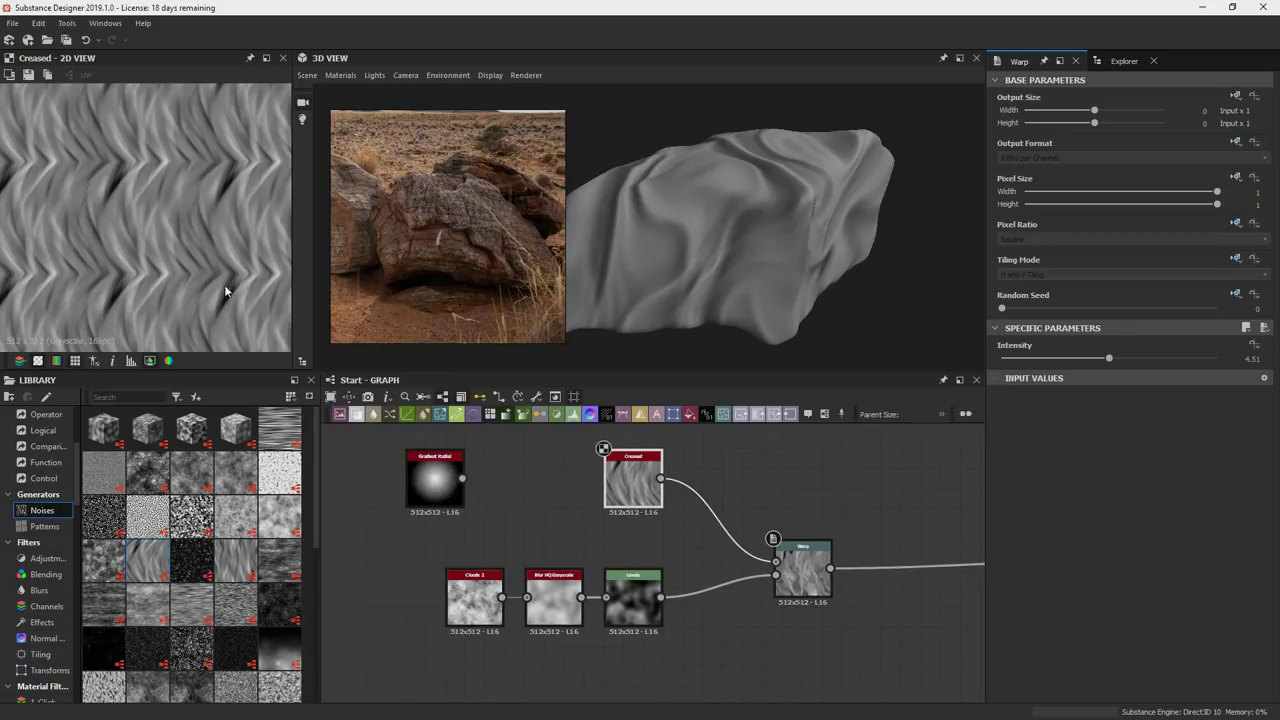
pyautogui.doubleClick(814, 564)
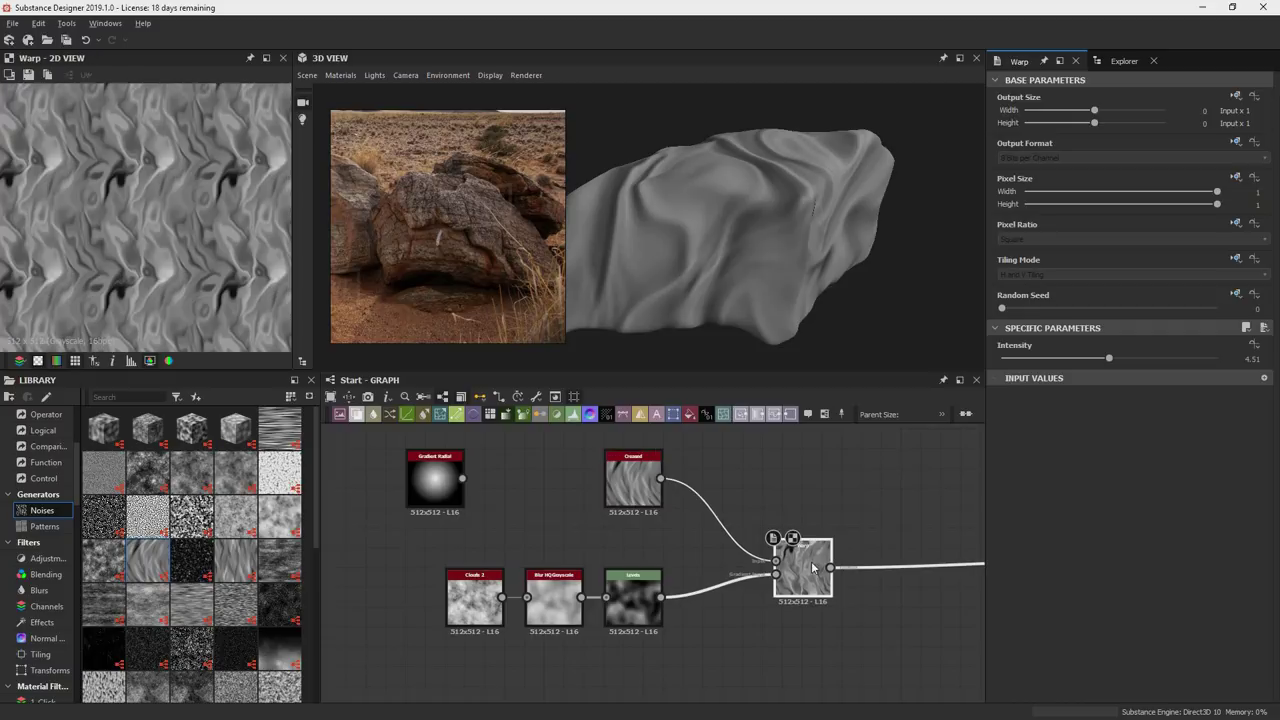
pyautogui.moveTo(768, 259); pyautogui.dragTo(790, 320)
# Set the intensity of the Normal node after Height Final to 4.07.
pyautogui.moveTo(972, 500); pyautogui.dragTo(580, 485, button='middle')
pyautogui.moveTo(853, 504); pyautogui.dragTo(675, 530, button='middle')
pyautogui.doubleClick(701, 508)
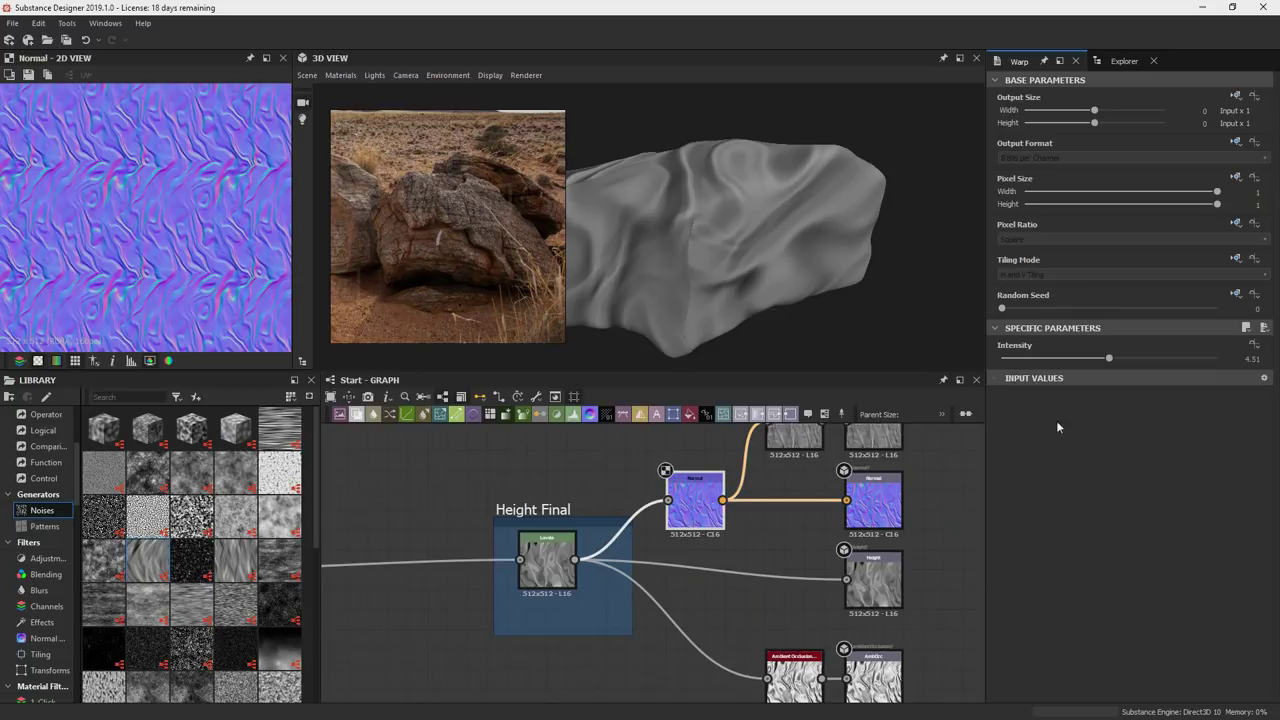
pyautogui.moveTo(1108, 358); pyautogui.dragTo(999, 358)
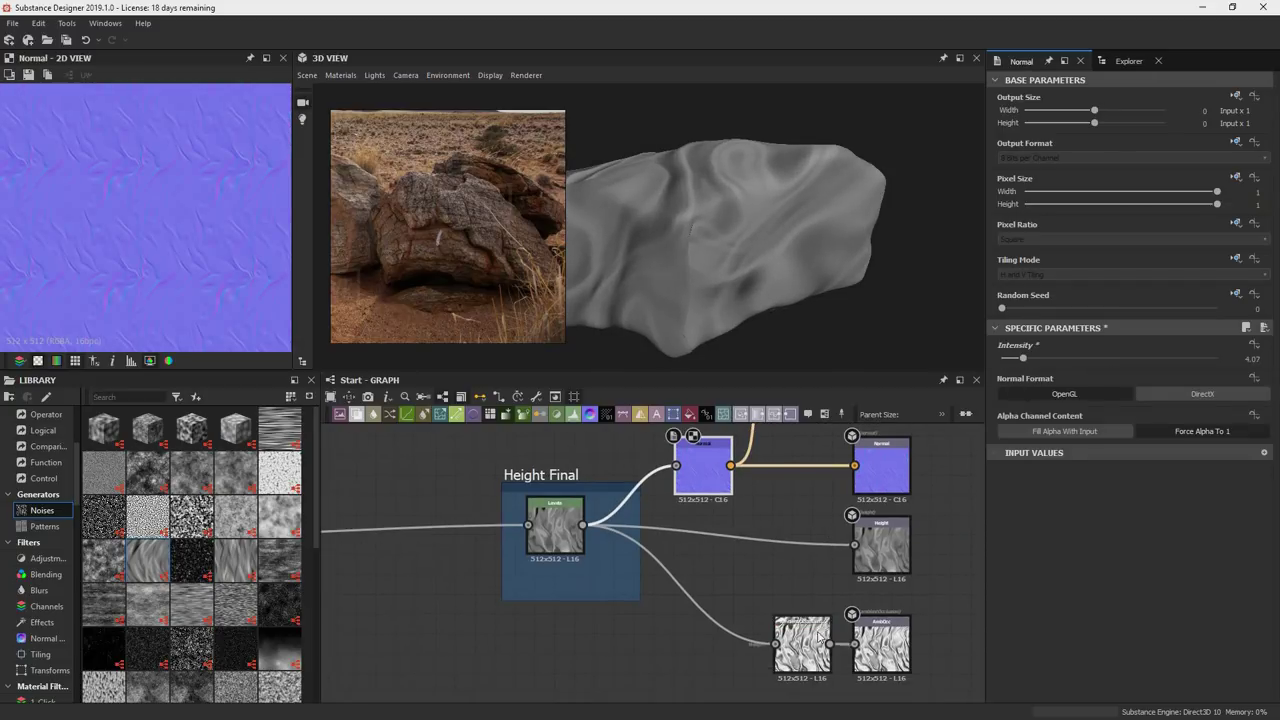
# Set the Ambient Occlusion node's height depth to 0.06 and its radius to 0.19.
pyautogui.click(800, 642)
pyautogui.moveTo(1024, 414); pyautogui.dragTo(1013, 414)
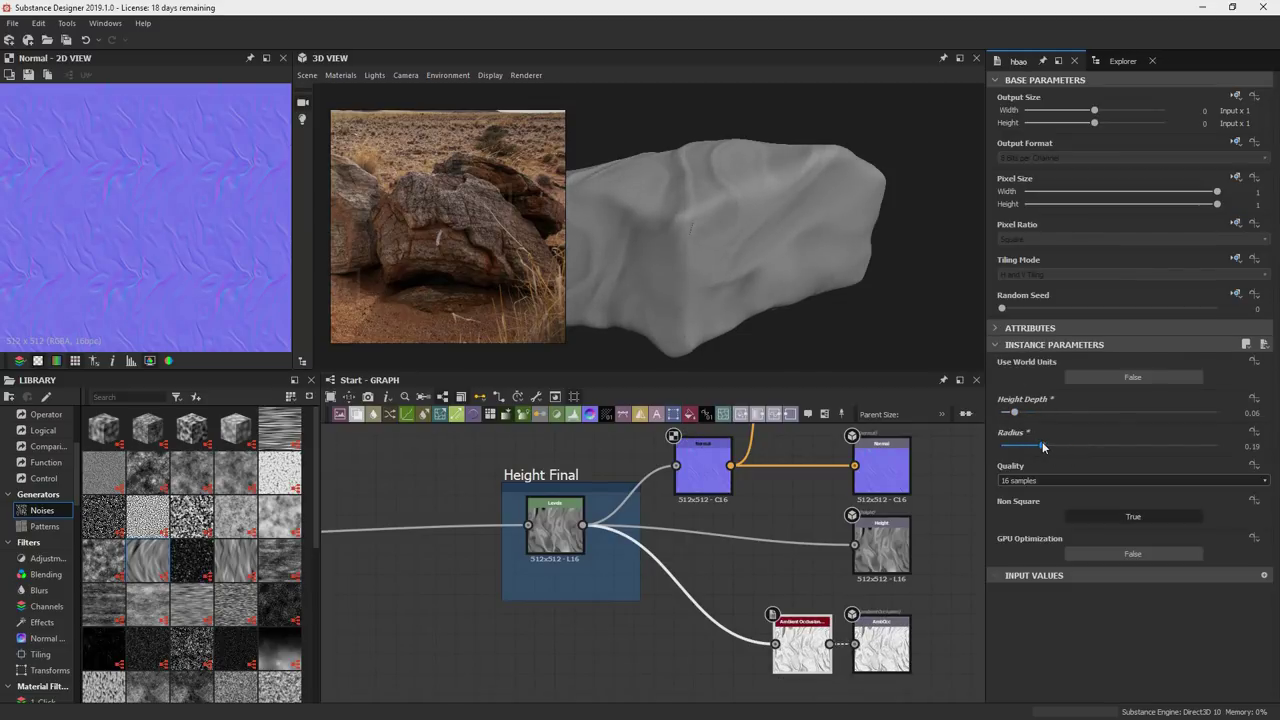
pyautogui.moveTo(738, 236); pyautogui.dragTo(791, 240)
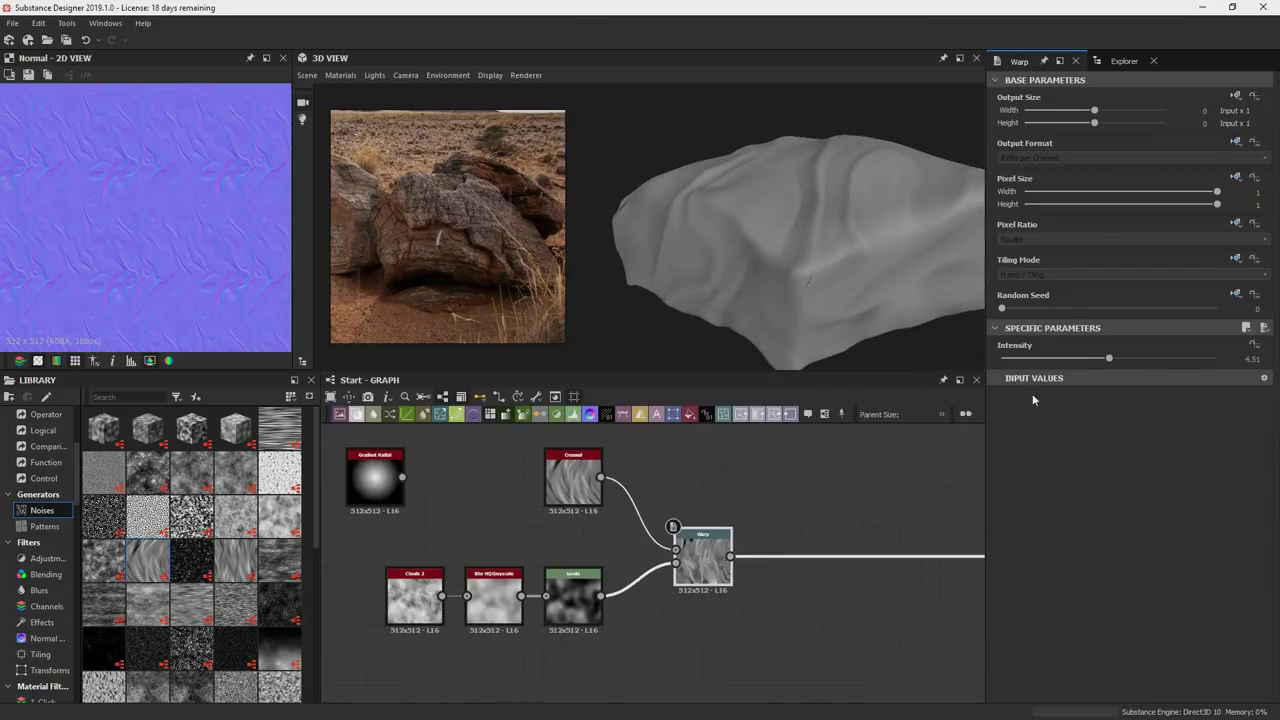
# Set the Warp node's intensity to 5.35 and preview its output as a single tile.
pyautogui.moveTo(1108, 357)
pyautogui.mouseDown()
pyautogui.moveTo(1170, 357)
pyautogui.moveTo(1103, 357)
pyautogui.moveTo(1129, 357)
pyautogui.mouseUp()
pyautogui.doubleClick(712, 560)
pyautogui.press('space')
pyautogui.scroll(5, 191, 277)
pyautogui.moveTo(417, 228); pyautogui.dragTo(517, 254, button='middle')
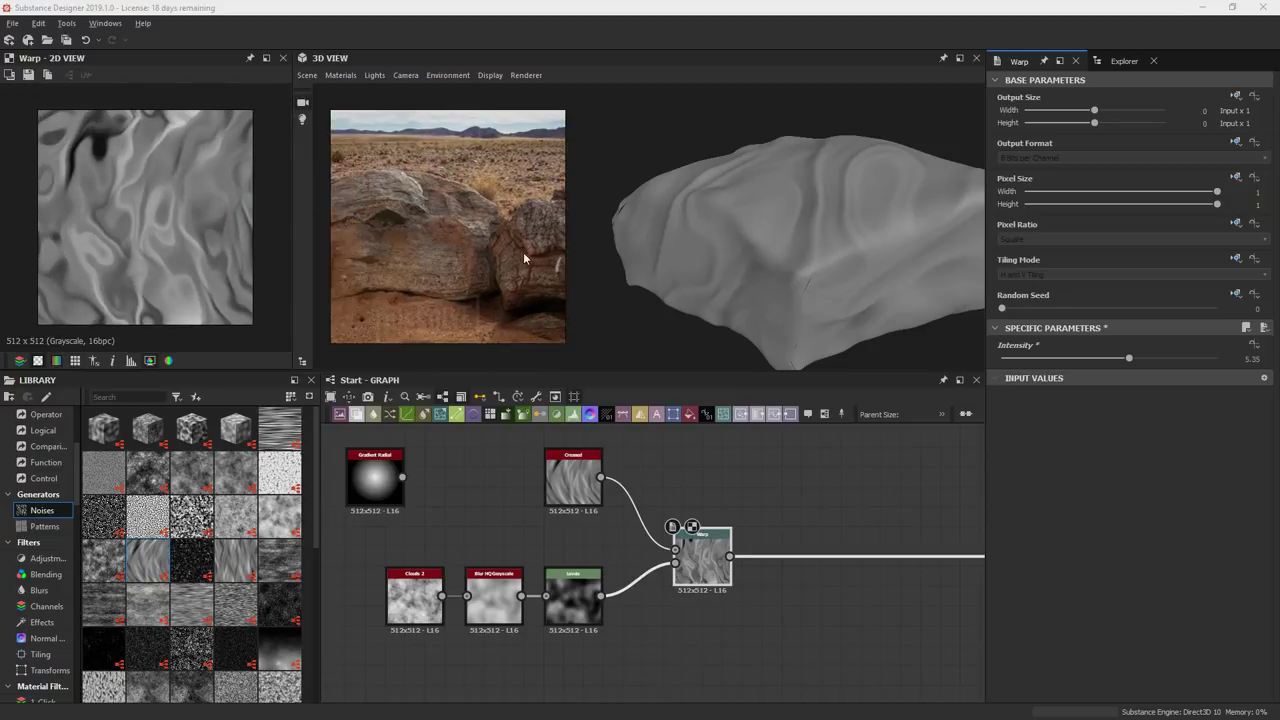
# Add a Levels node after Warp and position it in the chain towards Height Final.
pyautogui.click(771, 574)
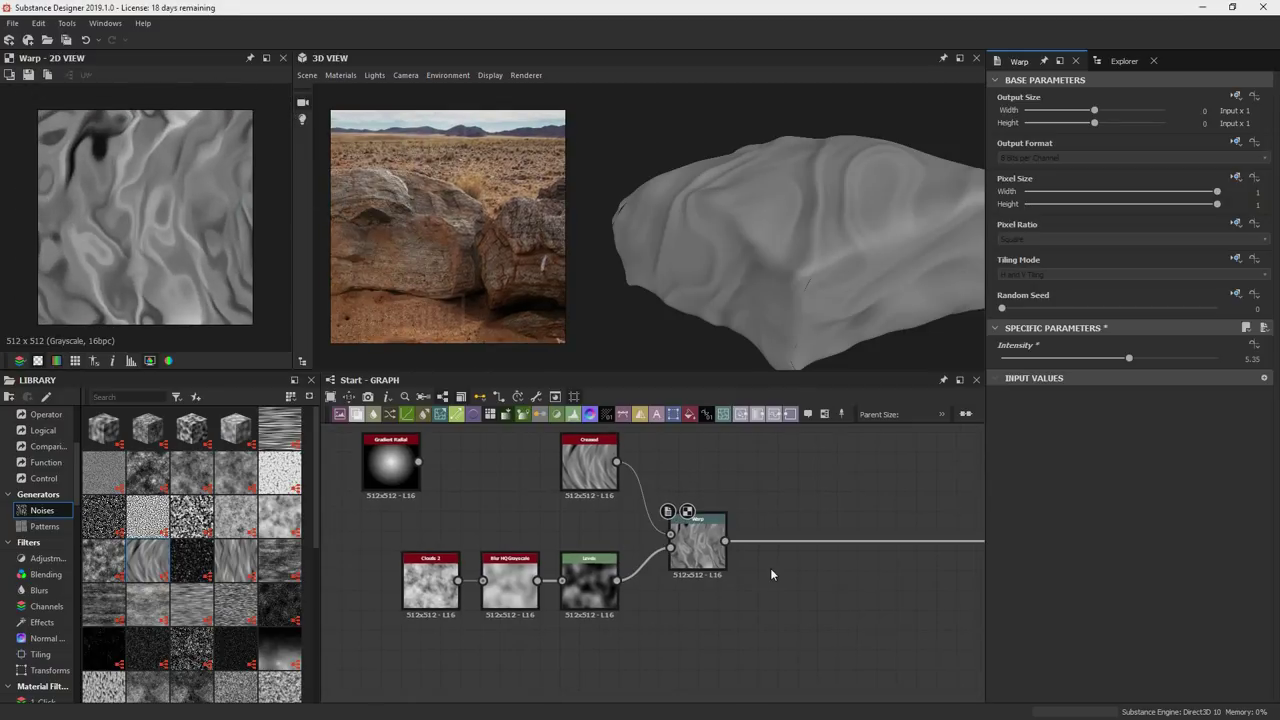
pyautogui.press('space')
pyautogui.write('lev')
pyautogui.press('Return')
pyautogui.moveTo(783, 521); pyautogui.dragTo(800, 487)
pyautogui.moveTo(725, 541); pyautogui.dragTo(758, 503)
pyautogui.moveTo(820, 560); pyautogui.dragTo(766, 568, button='middle')
# Insert a Blend node before the new Levels, mixing Warp's output with its Blur HQ Grayscale version, and choose the blending mode.
pyautogui.moveTo(734, 512); pyautogui.dragTo(855, 445)
pyautogui.press('space')
pyautogui.write('ble')
pyautogui.press('Return')
pyautogui.moveTo(670, 548)
pyautogui.mouseDown()
pyautogui.moveTo(745, 555)
pyautogui.moveTo(745, 568)
pyautogui.mouseUp()
pyautogui.click(1025, 394)
pyautogui.click(1031, 405)
pyautogui.scroll(-3, 1030, 396)
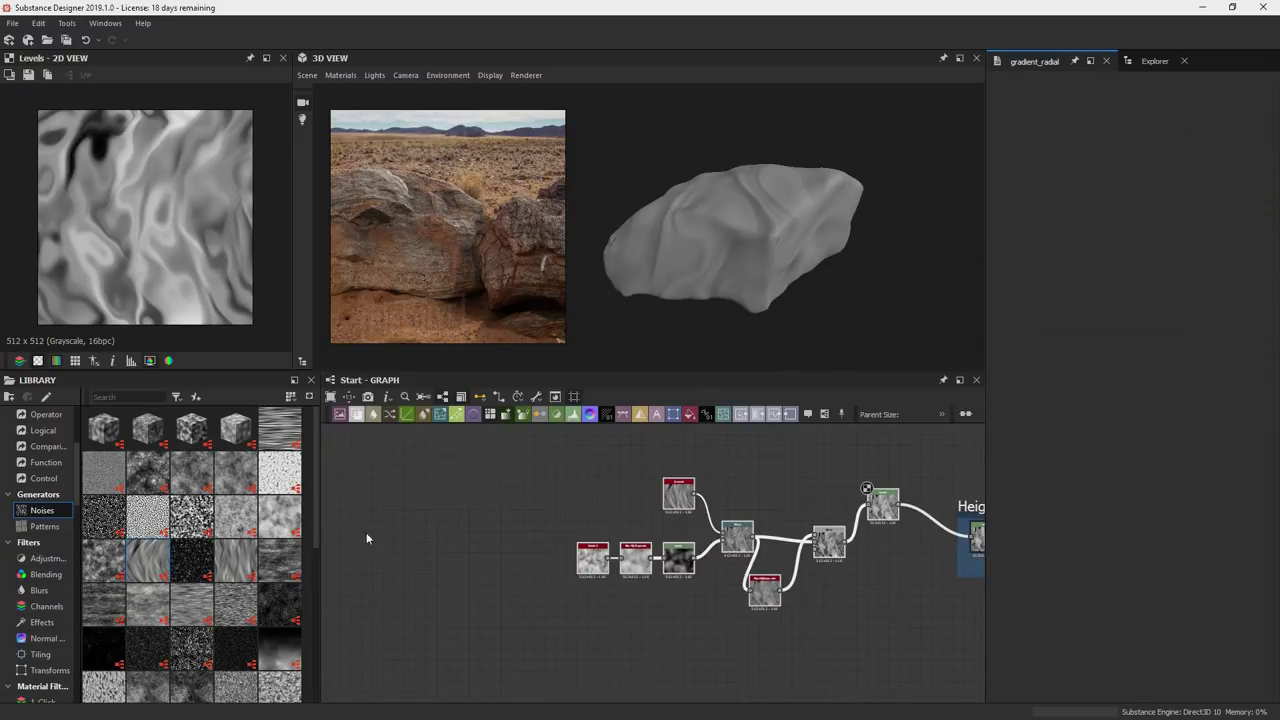
# Shift the node chain away from Height Final and add a Slope Blur Grayscale node in the free space.
pyautogui.moveTo(872, 508); pyautogui.dragTo(651, 487)
pyautogui.moveTo(696, 517); pyautogui.dragTo(686, 489, button='middle')
pyautogui.click(703, 537)
pyautogui.press('space')
pyautogui.write('slop')
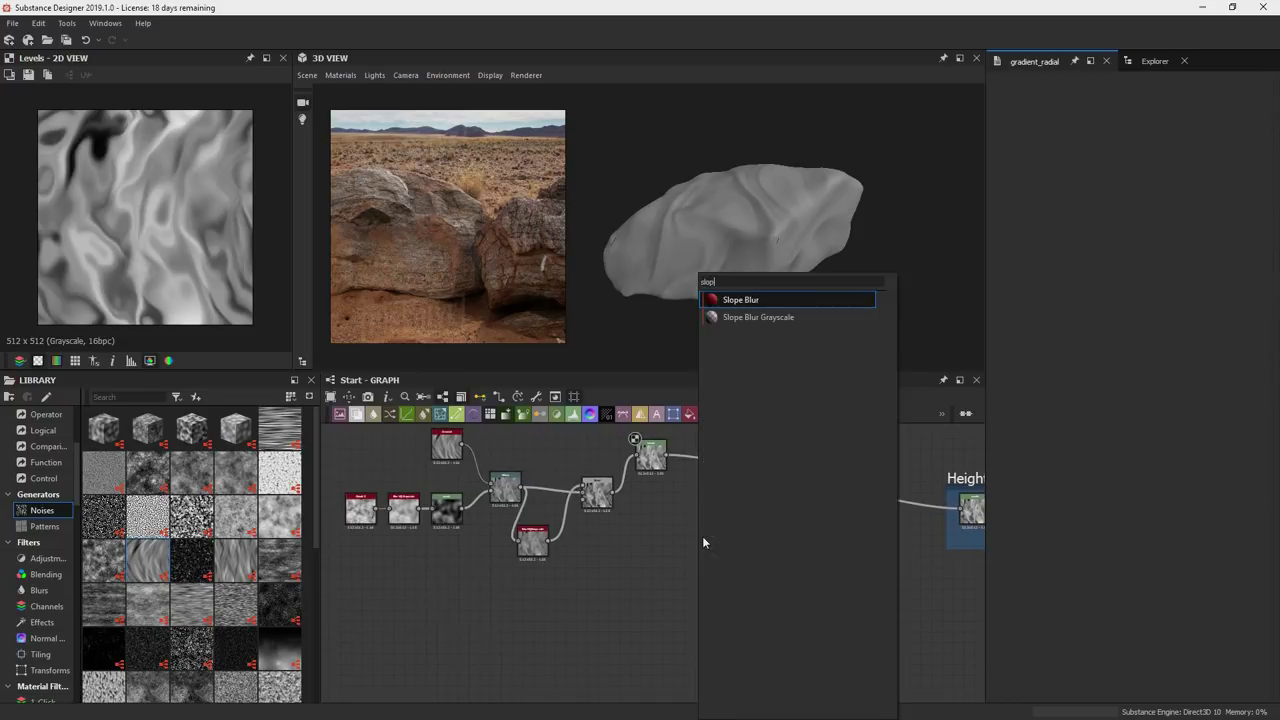
pyautogui.press('Down')
pyautogui.press('Return')
# Feed the Levels output into Slope Blur Grayscale and connect a new Clouds 1 noise as its slope input.
pyautogui.scroll(3, 744, 510)
pyautogui.moveTo(744, 510); pyautogui.dragTo(714, 583, button='middle')
pyautogui.moveTo(650, 632); pyautogui.dragTo(666, 615)
pyautogui.moveTo(594, 499); pyautogui.dragTo(641, 609)
pyautogui.moveTo(664, 614); pyautogui.dragTo(680, 573)
pyautogui.moveTo(235, 527); pyautogui.dragTo(658, 578)
# Configure Slope Blur Grayscale with 32 samples, Min mode and an intensity of 1.73.
pyautogui.doubleClick(682, 580)
pyautogui.click(1022, 442)
pyautogui.click(1022, 455)
pyautogui.moveTo(1056, 376); pyautogui.dragTo(1217, 378)
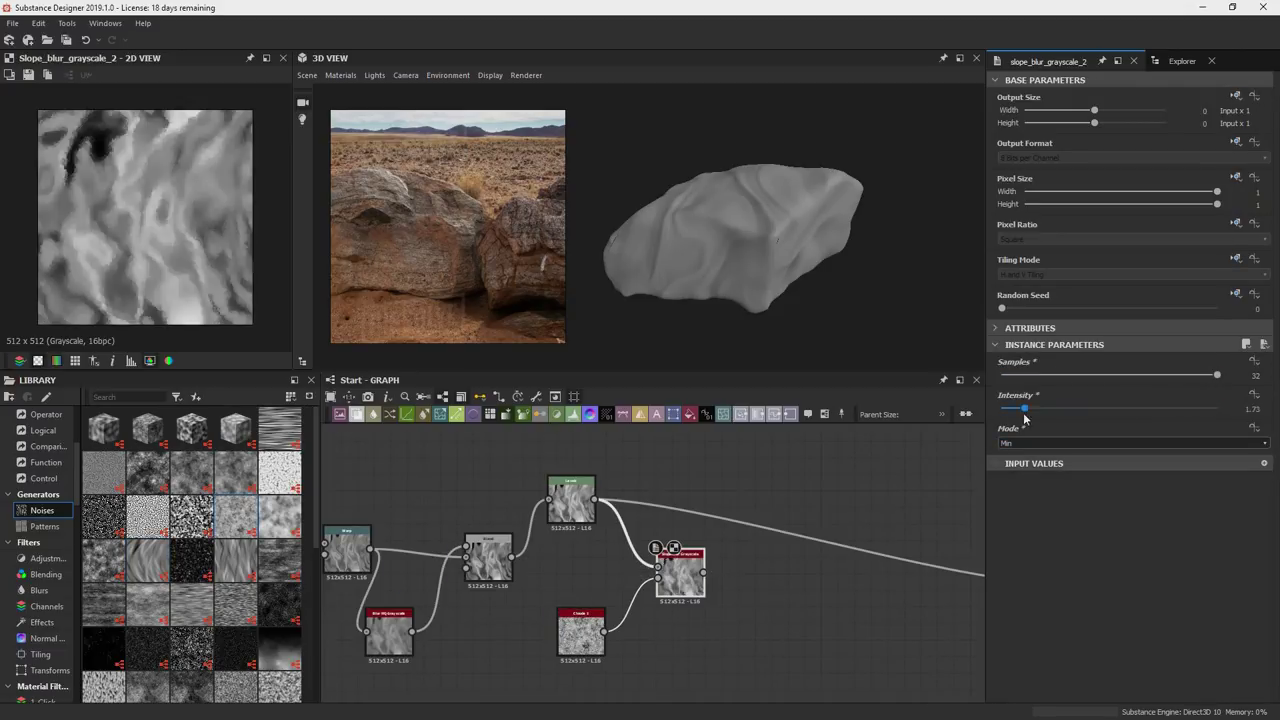
# Insert a Blur node between Clouds 1 and Slope Blur Grayscale and lower its intensity.
pyautogui.moveTo(580, 636); pyautogui.dragTo(514, 653)
pyautogui.press('space')
pyautogui.write('blur')
pyautogui.press('Return')
pyautogui.doubleClick(598, 649)
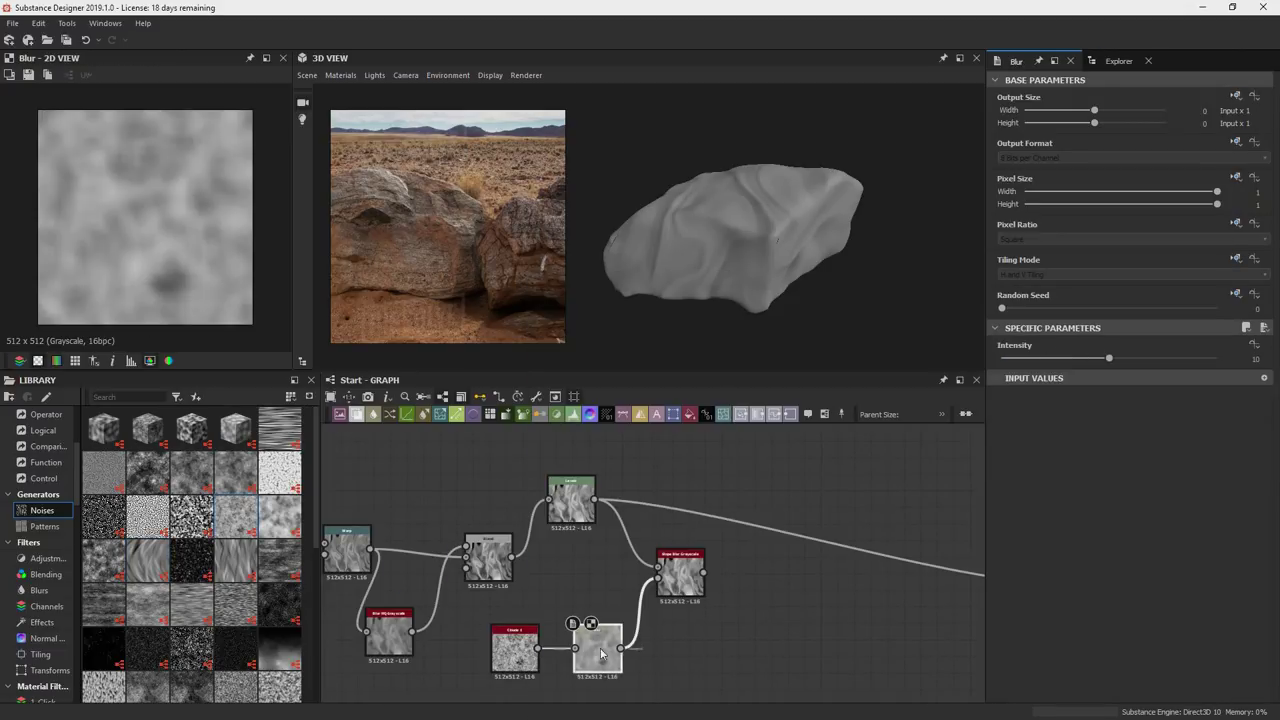
pyautogui.moveTo(1108, 359); pyautogui.dragTo(1053, 362)
# Connect the Slope Blur Grayscale output to the Levels node in the Height Final frame and preview the result.
pyautogui.doubleClick(681, 577)
pyautogui.moveTo(772, 580); pyautogui.dragTo(621, 573, button='middle')
pyautogui.doubleClick(422, 494)
pyautogui.doubleClick(530, 562)
pyautogui.moveTo(553, 559); pyautogui.dragTo(897, 575)
pyautogui.scroll(3, 780, 250)
# Switch Slope Blur Grayscale to Max mode and set its intensity to 1.43, checking the rock mesh.
pyautogui.moveTo(740, 230); pyautogui.dragTo(850, 215)
pyautogui.click(1016, 446)
pyautogui.click(1018, 471)
pyautogui.moveTo(1028, 408); pyautogui.dragTo(1090, 411)
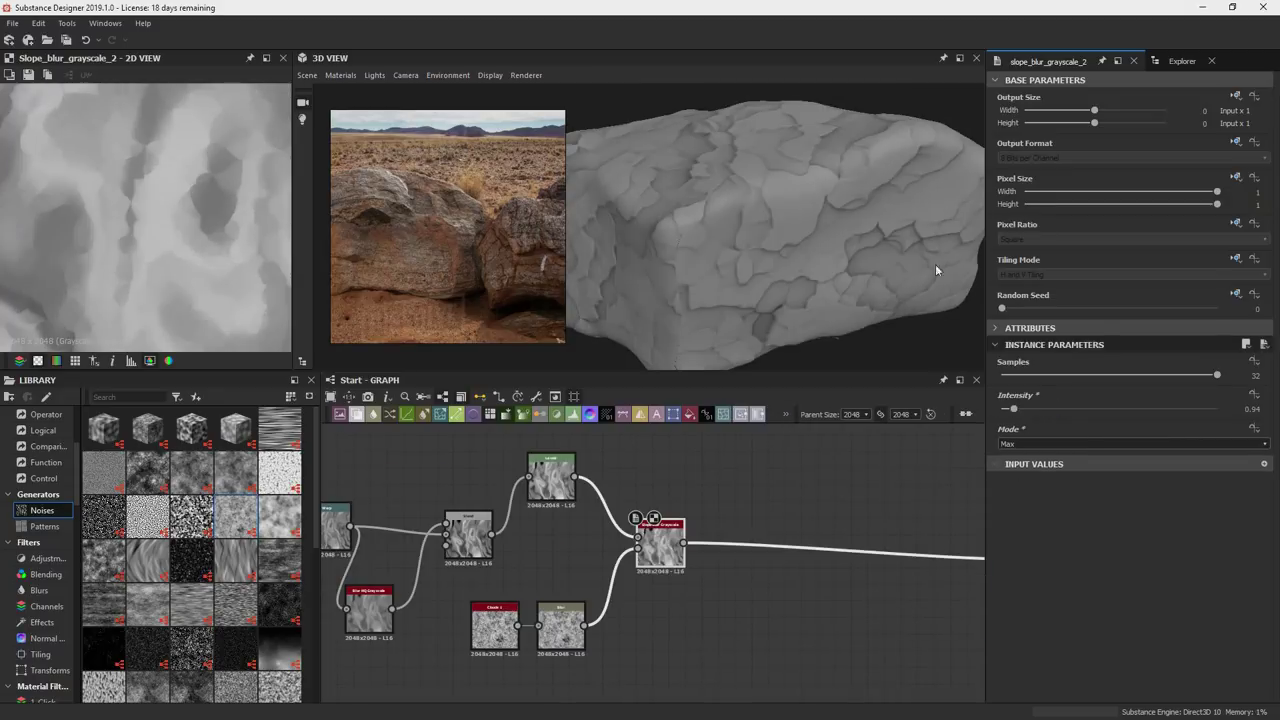
pyautogui.moveTo(935, 264); pyautogui.dragTo(791, 260)
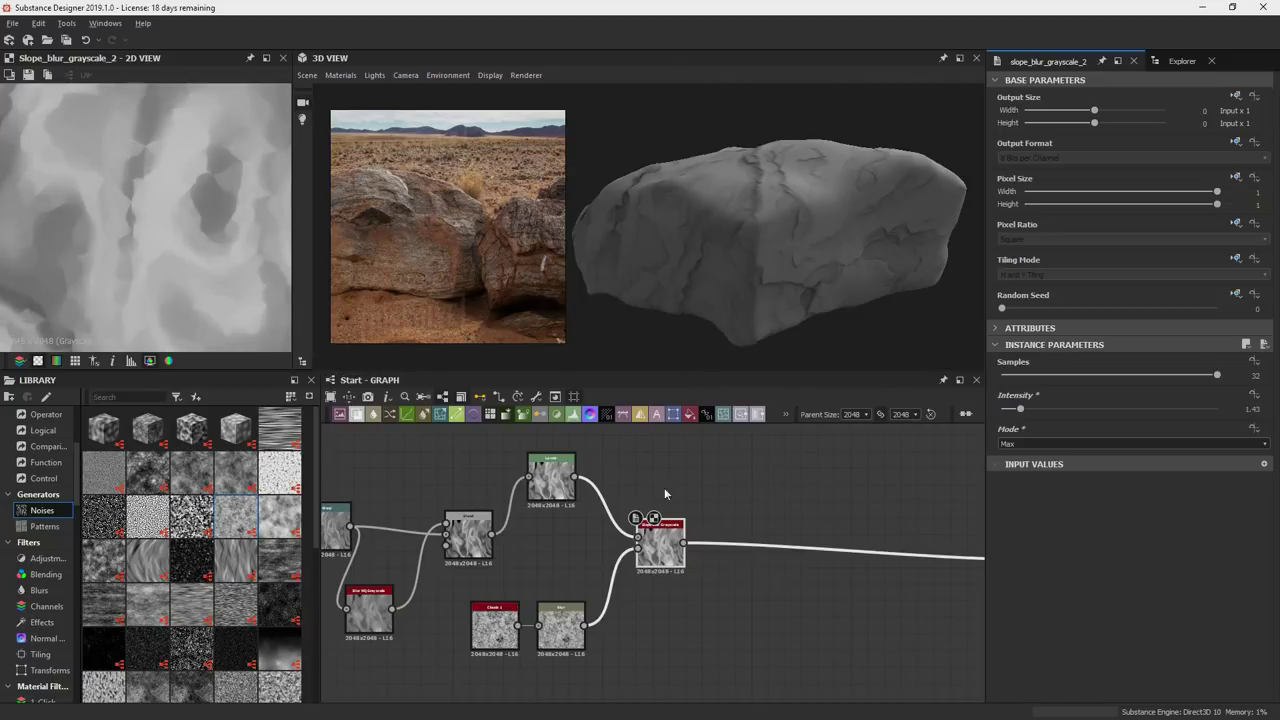
# Add a Blur node after Slope Blur Grayscale, followed by a Levels node leading into Height Final.
pyautogui.moveTo(928, 474); pyautogui.dragTo(618, 496, button='middle')
pyautogui.moveTo(896, 452); pyautogui.dragTo(731, 526, button='middle')
pyautogui.scroll(-1, 731, 526)
pyautogui.moveTo(566, 557); pyautogui.dragTo(627, 467, button='middle')
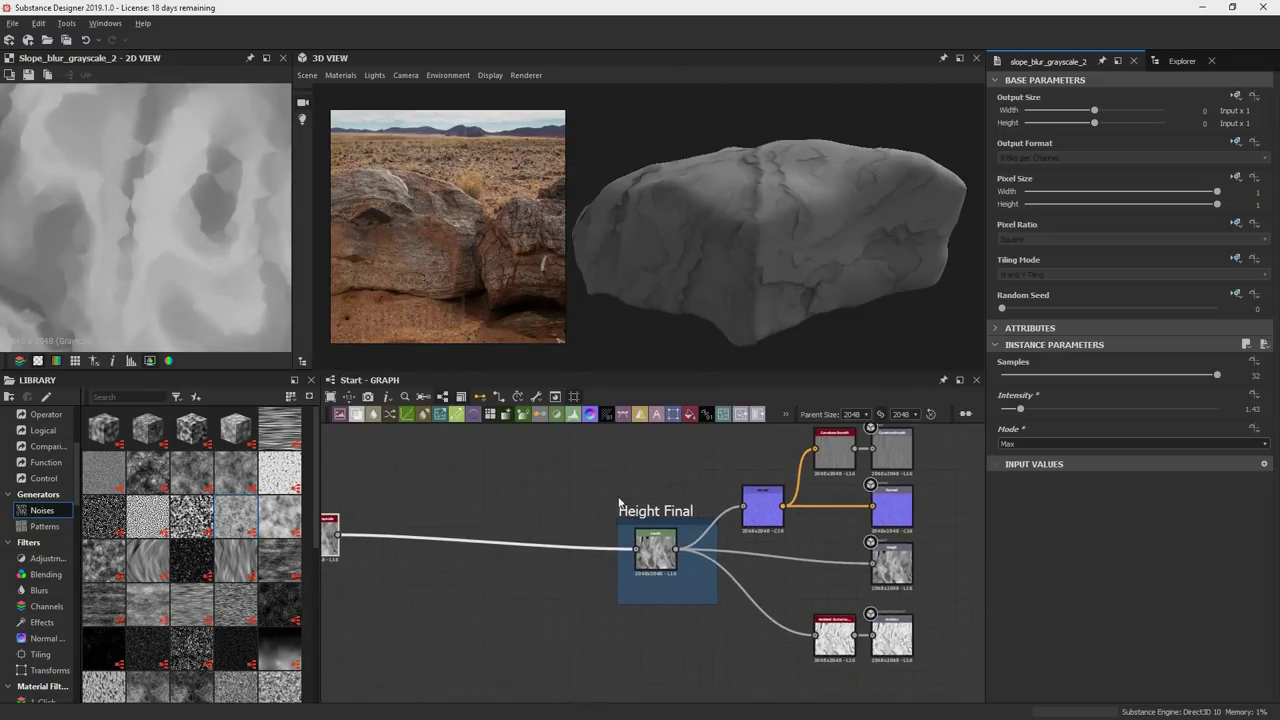
pyautogui.moveTo(460, 503); pyautogui.dragTo(829, 502, button='middle')
pyautogui.press('space')
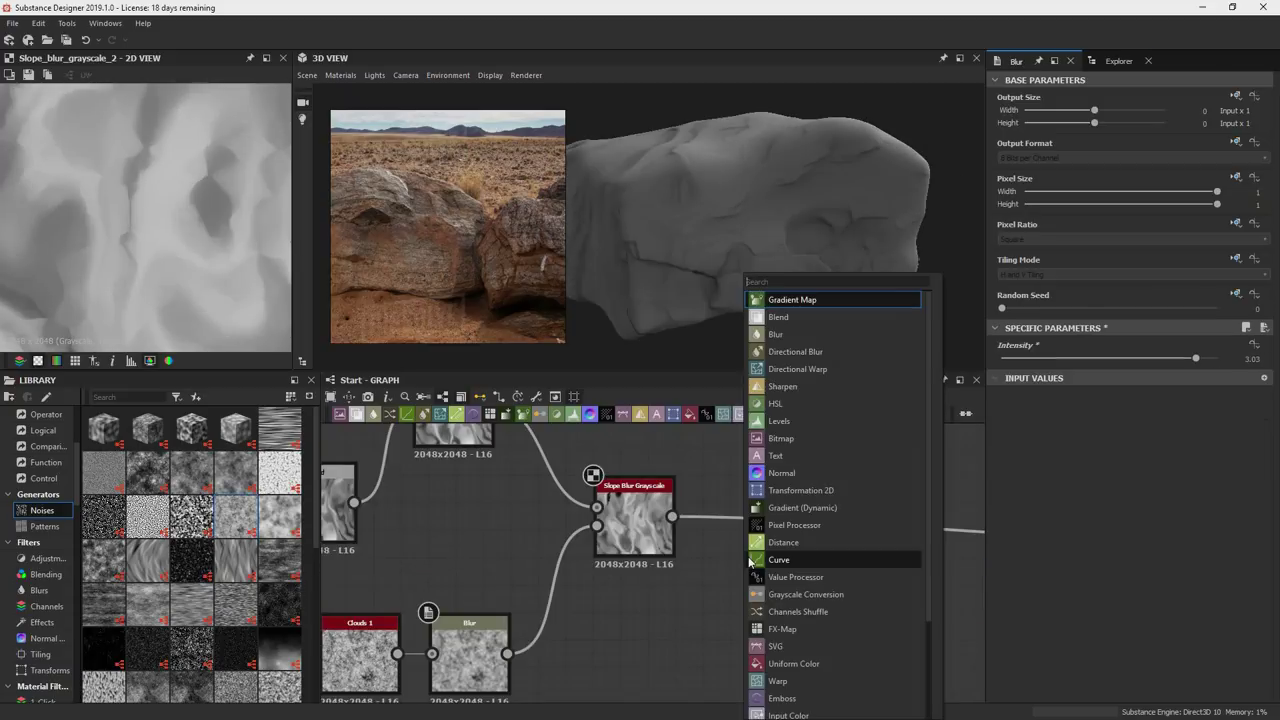
pyautogui.write('blu')
pyautogui.press('Return')
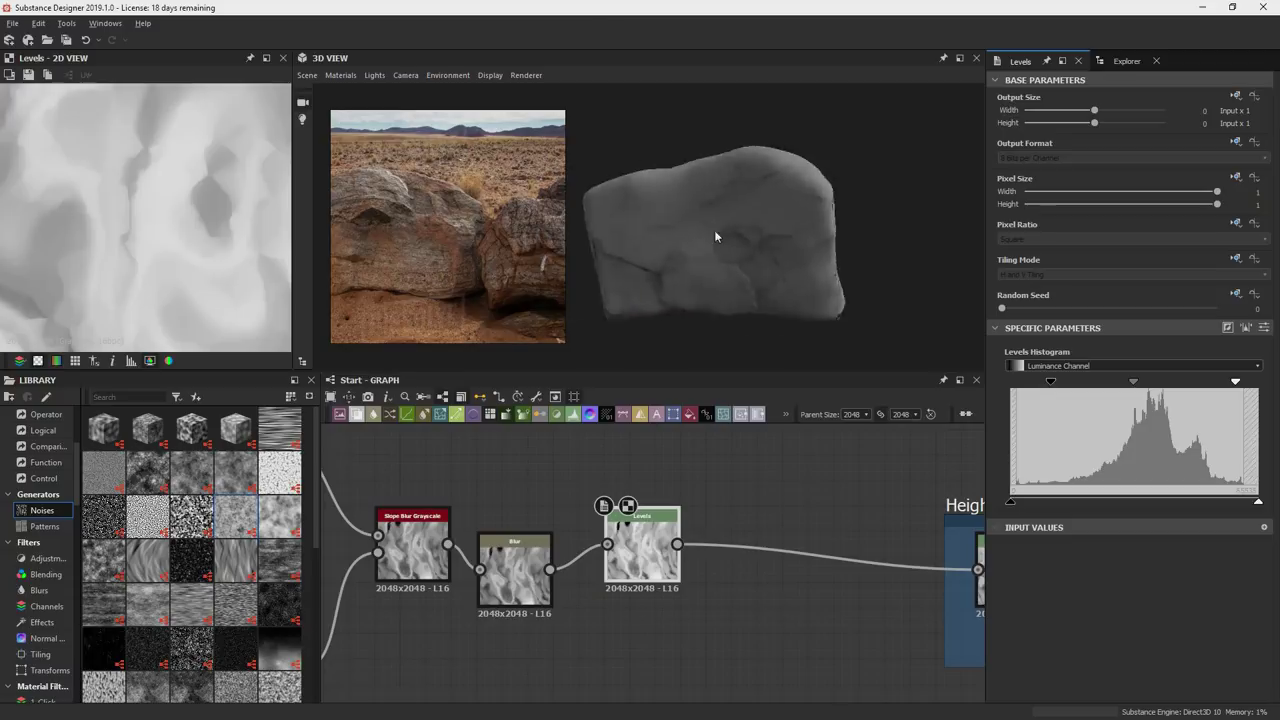
pyautogui.moveTo(714, 230); pyautogui.dragTo(800, 200)
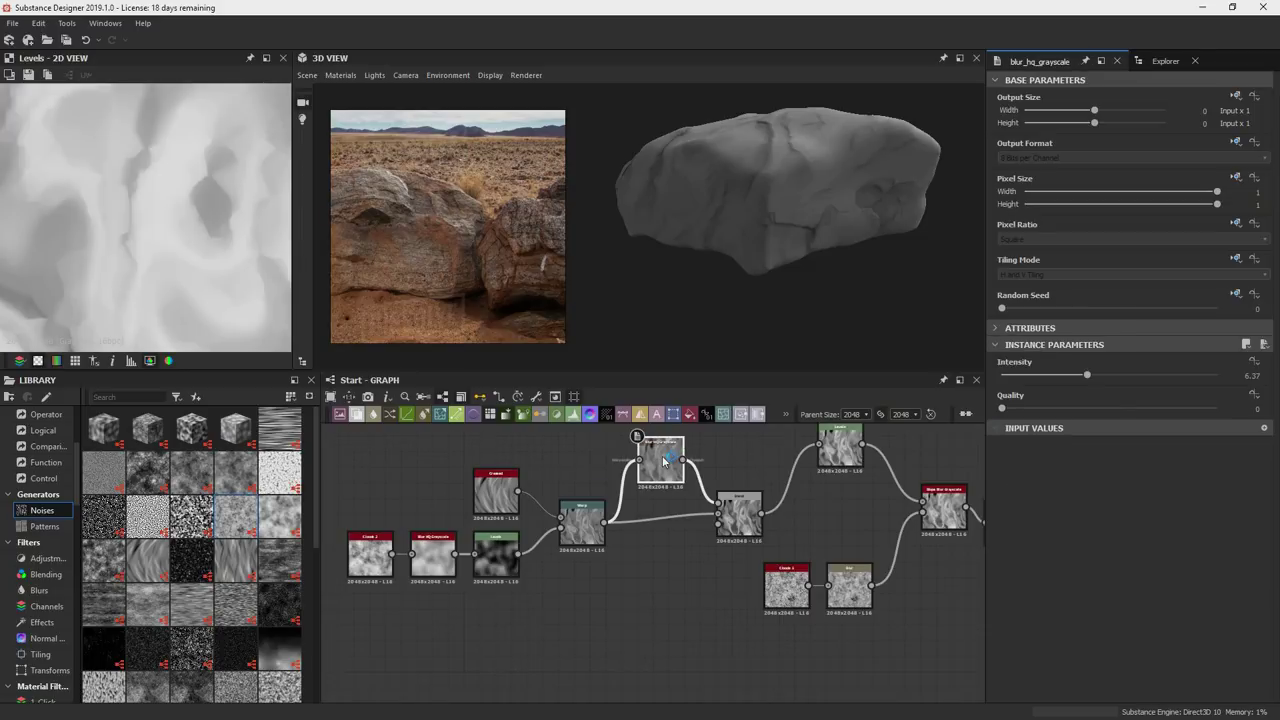
# Compact the graph by docking the Blur HQ Grayscale, Creased, Levels and Clouds 1 nodes to the nodes they feed.
pyautogui.moveTo(667, 461); pyautogui.dragTo(706, 511)
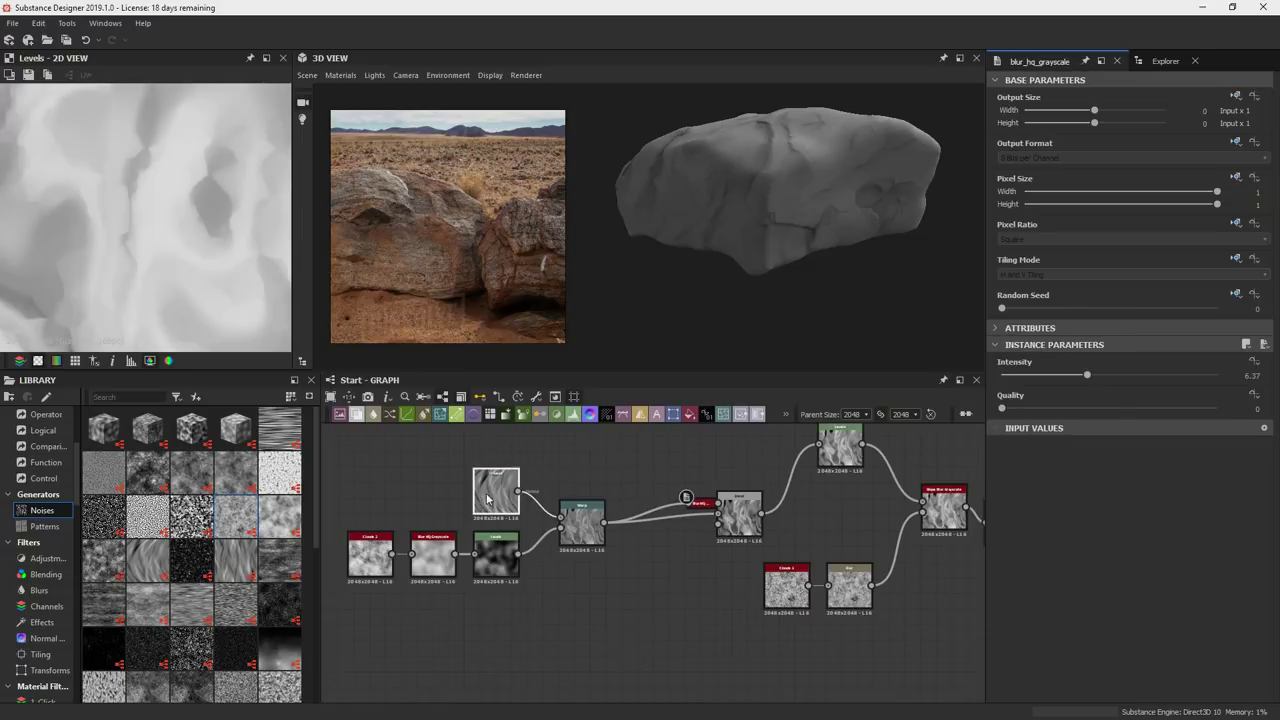
pyautogui.moveTo(489, 498); pyautogui.dragTo(508, 562)
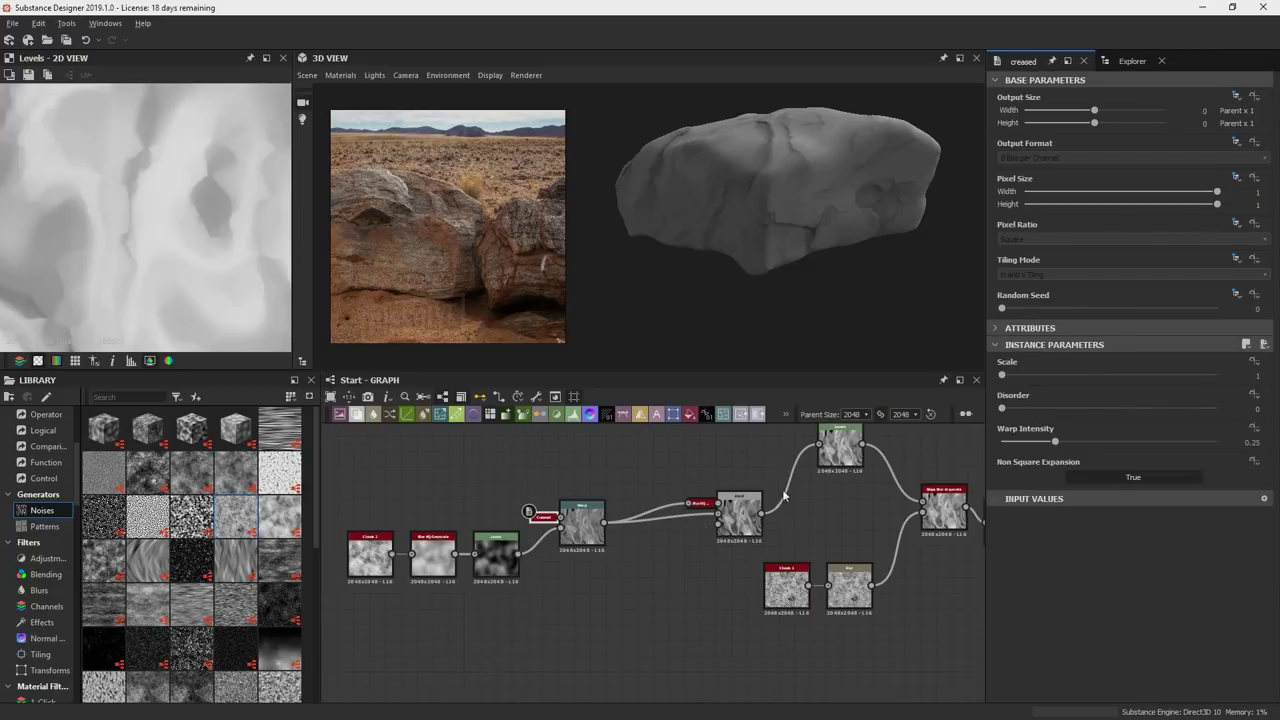
pyautogui.scroll(-2, 785, 488)
pyautogui.moveTo(732, 472); pyautogui.dragTo(684, 500, button='middle')
pyautogui.press('d')
pyautogui.click(738, 597)
pyautogui.press('d')
pyautogui.moveTo(895, 545); pyautogui.dragTo(815, 499, button='middle')
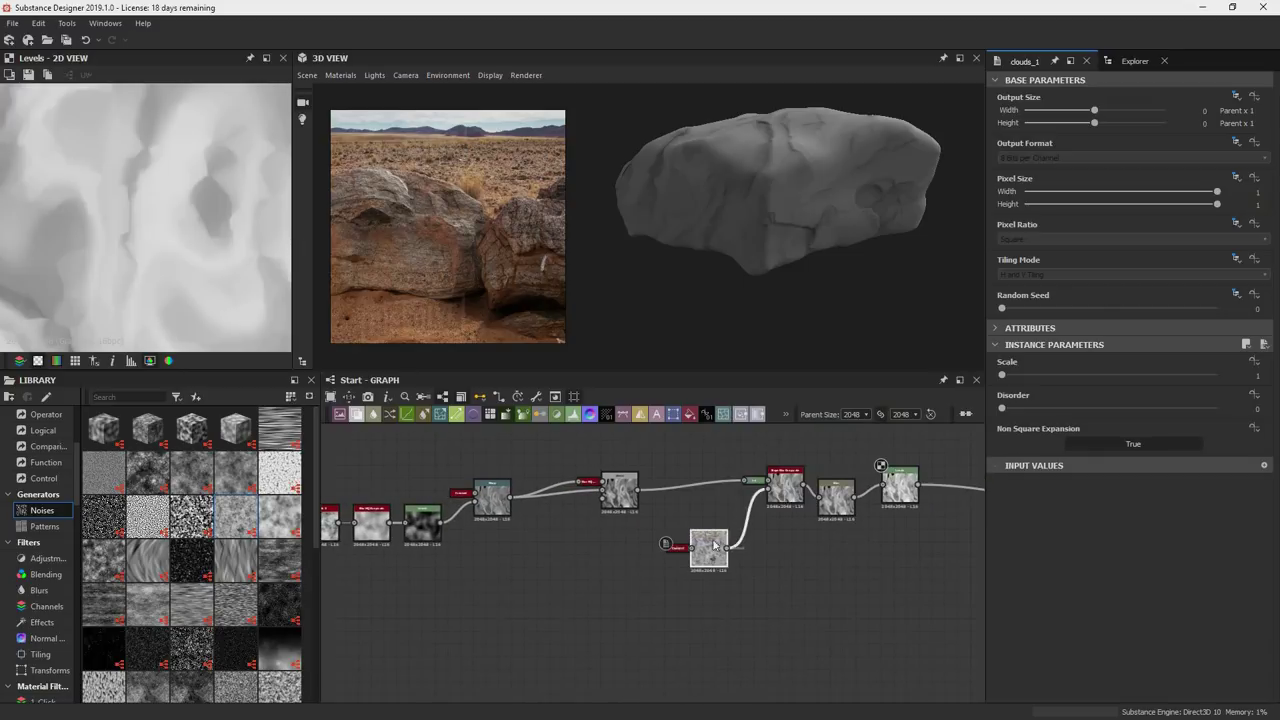
pyautogui.moveTo(721, 532); pyautogui.dragTo(736, 528)
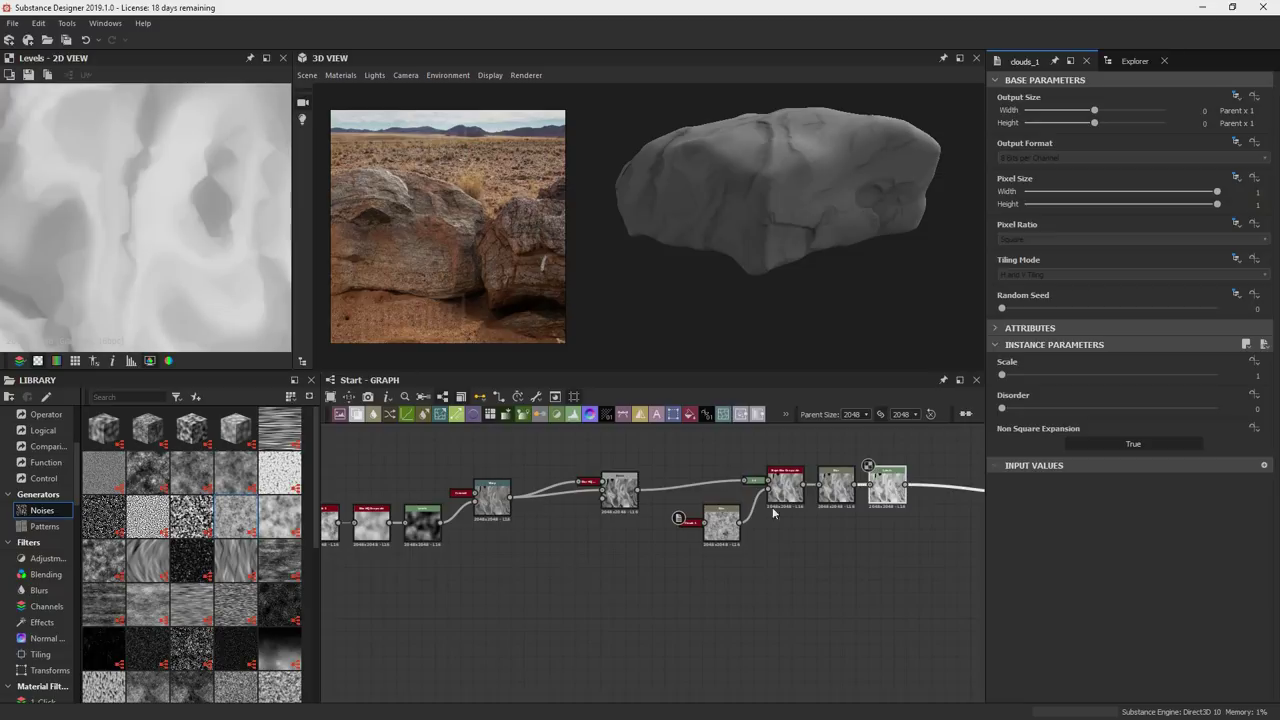
pyautogui.moveTo(747, 522); pyautogui.dragTo(799, 514, button='middle')
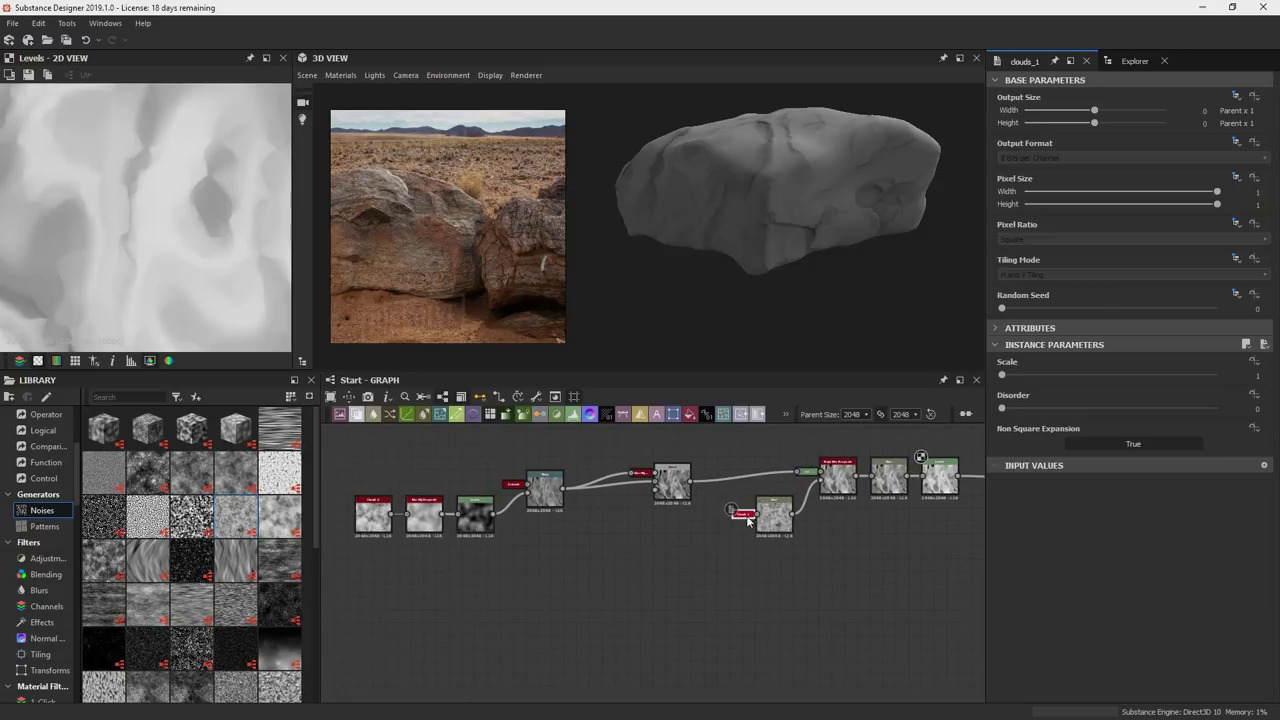
# Move the chain's nodes closer together, group them in a frame titled Big_Shapes, and enlarge the reference image.
pyautogui.doubleClick(746, 517)
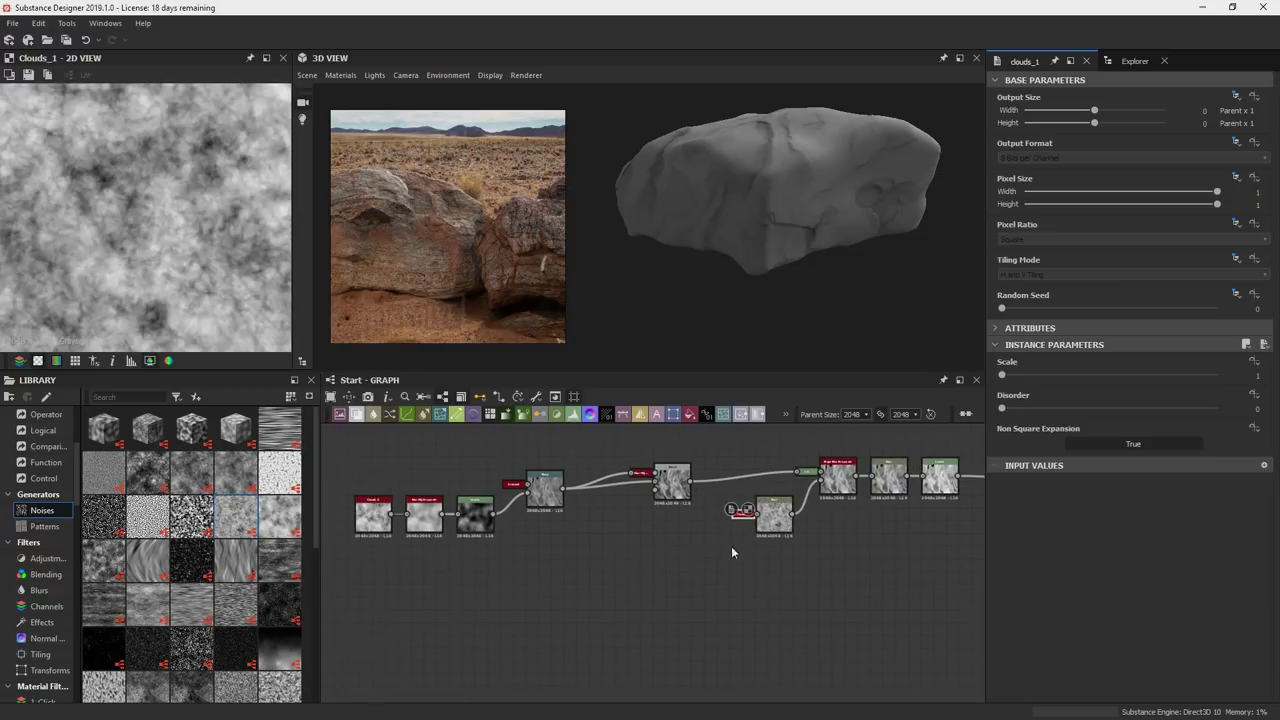
pyautogui.doubleClick(829, 483)
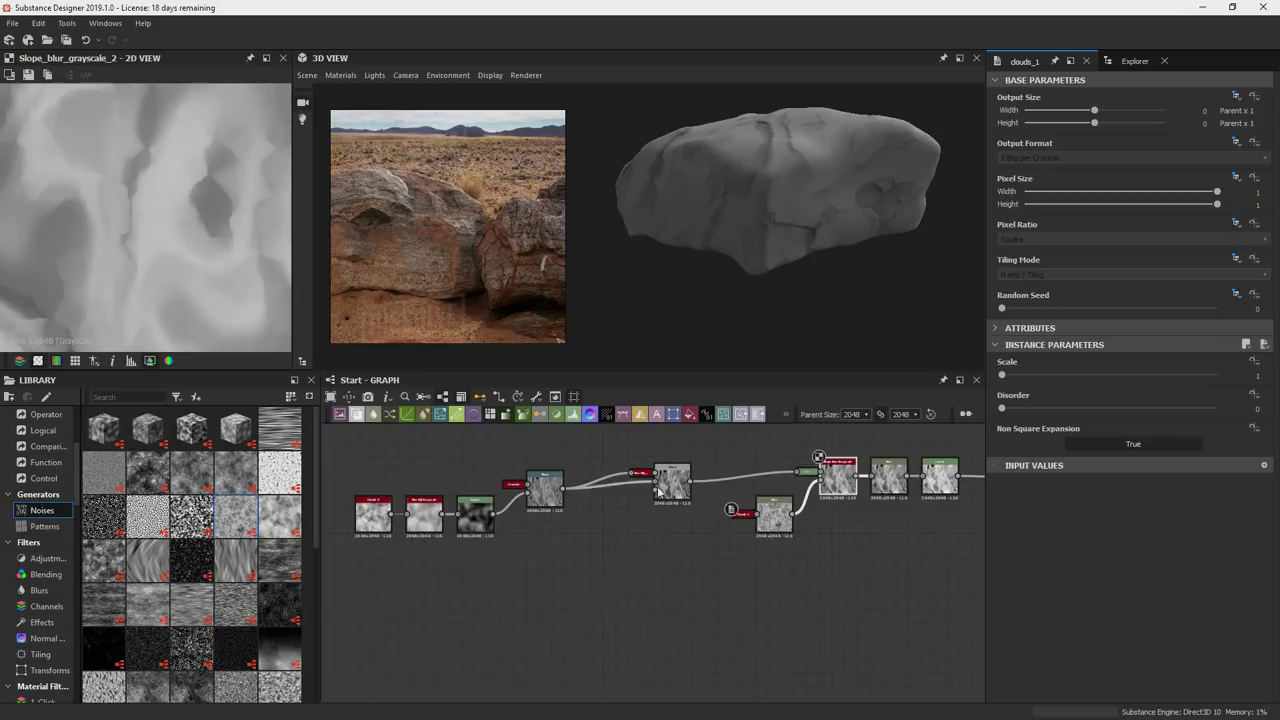
pyautogui.doubleClick(679, 489)
pyautogui.moveTo(679, 489); pyautogui.dragTo(656, 473)
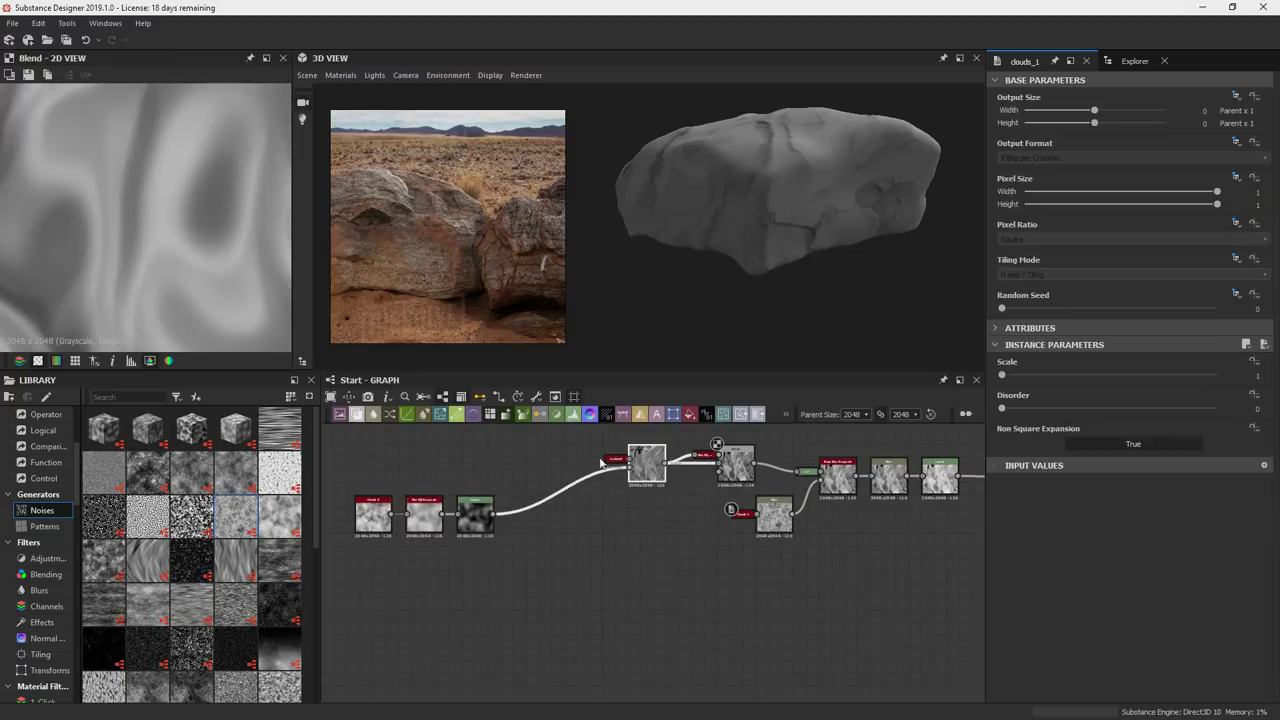
pyautogui.moveTo(468, 515); pyautogui.dragTo(563, 478)
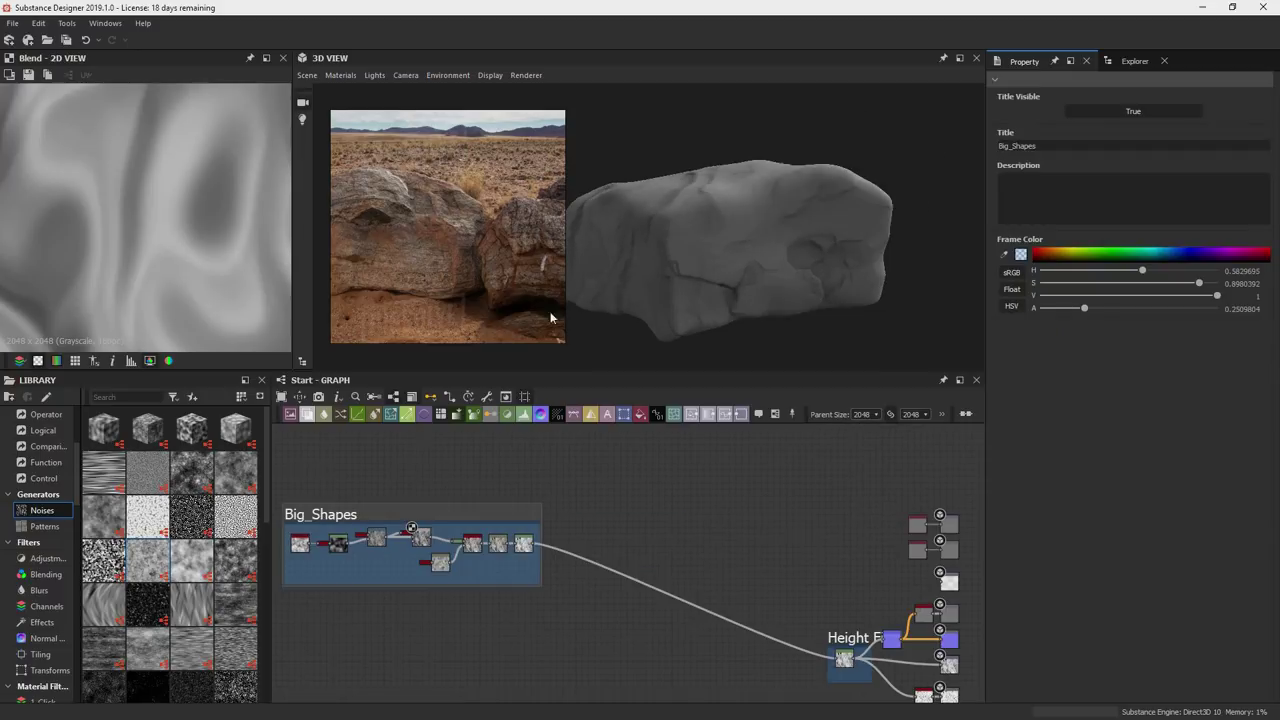
pyautogui.moveTo(550, 320); pyautogui.dragTo(704, 400)
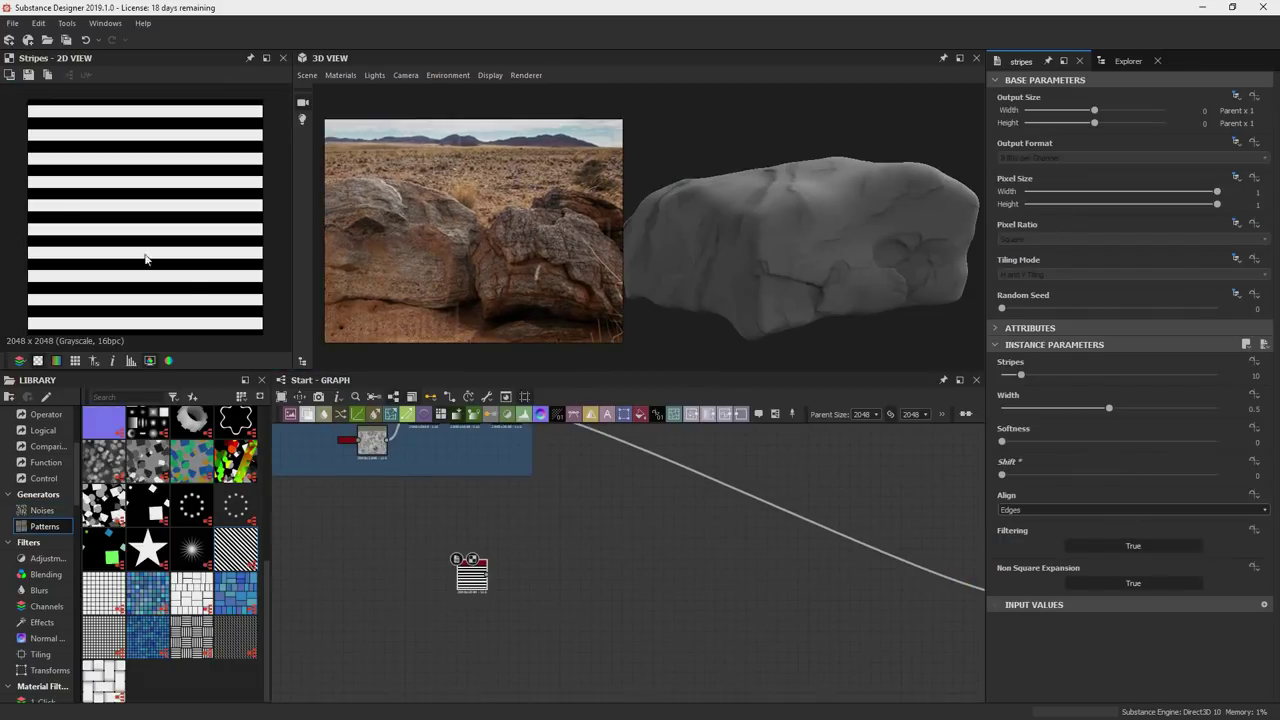
# Set the Stripes pattern's width to 0.45 and softness to 0.23, feed it into Height Final, and increase its stripe count.
pyautogui.moveTo(1080, 415); pyautogui.dragTo(1120, 398)
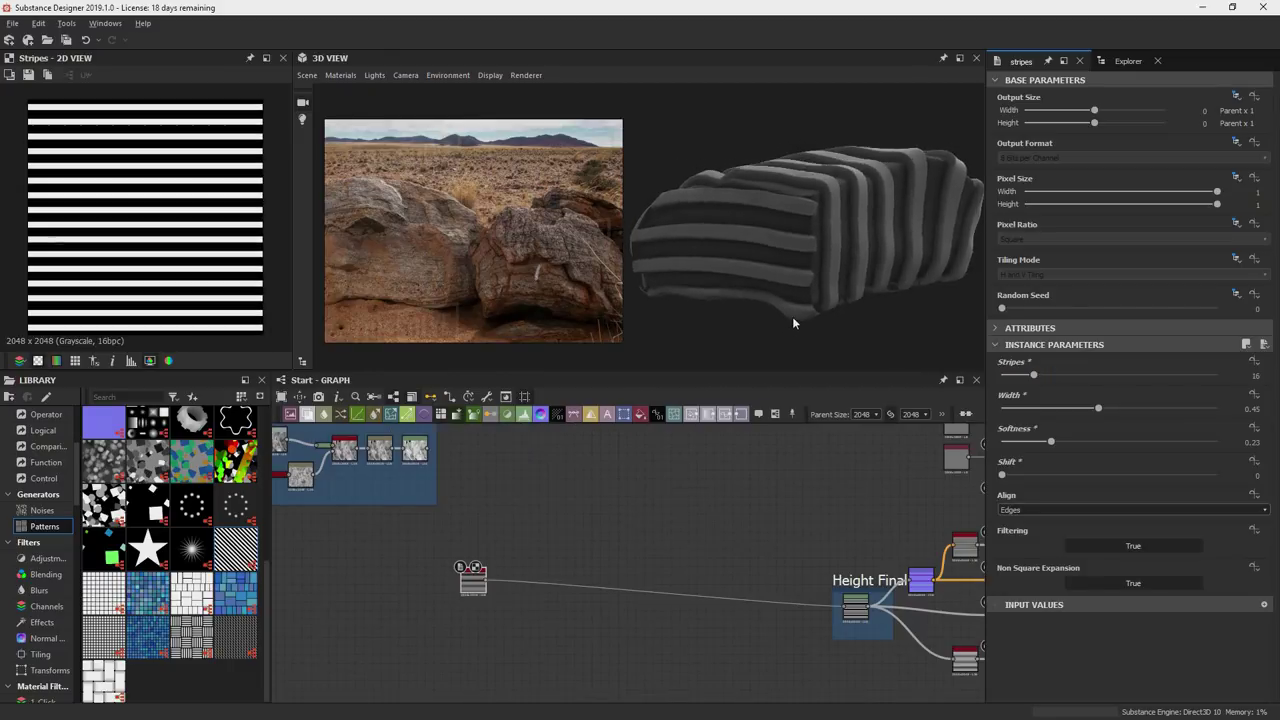
pyautogui.moveTo(792, 316); pyautogui.dragTo(811, 347)
pyautogui.moveTo(1018, 376); pyautogui.dragTo(1065, 373)
pyautogui.moveTo(962, 319); pyautogui.dragTo(737, 226)
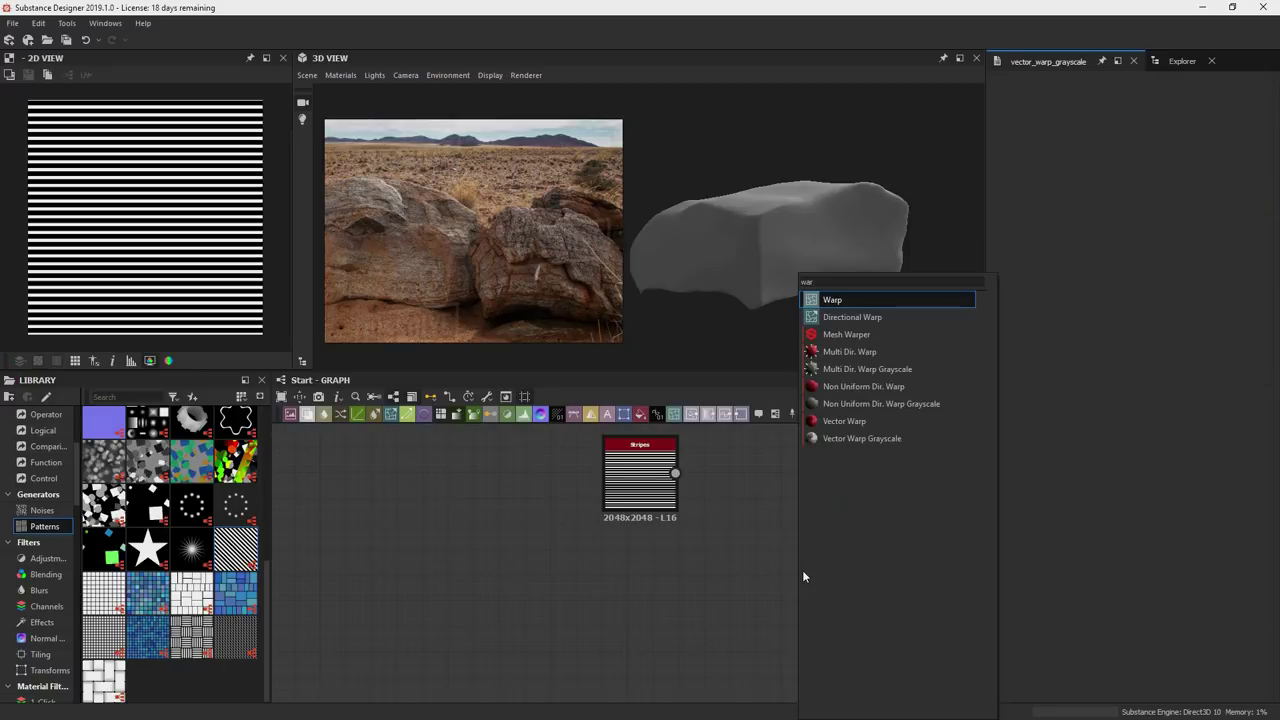
# Add a Non Uniform Dir. Warp Grayscale node fed by the Stripes pattern.
pyautogui.press('Down')
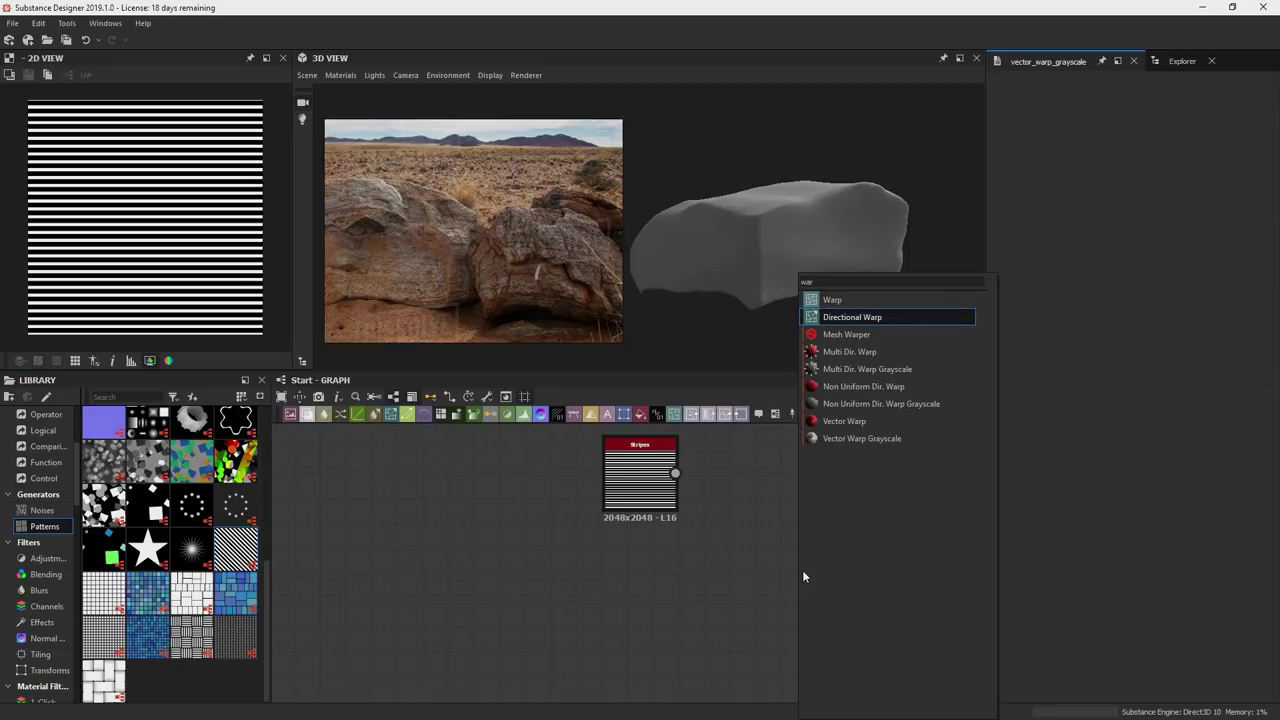
pyautogui.press('Down')
pyautogui.press('Down')
pyautogui.press('Down')
pyautogui.press('Down')
pyautogui.press('Down')
pyautogui.press('Return')
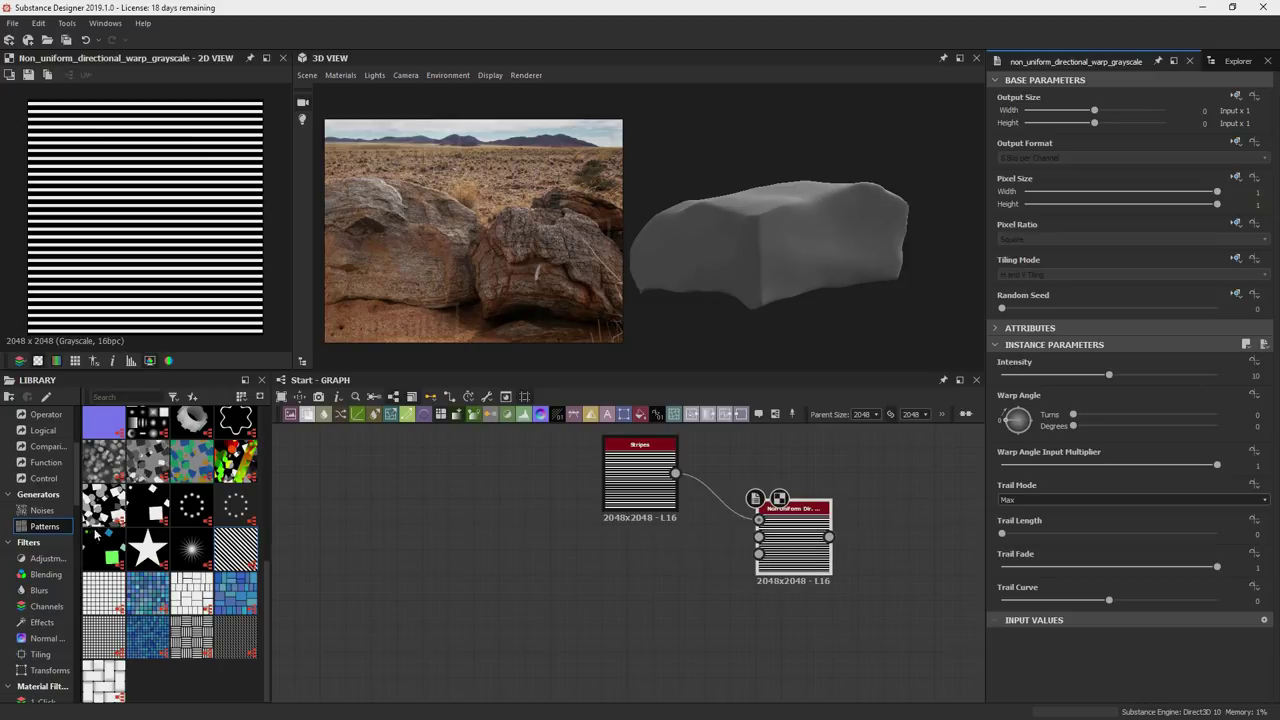
# Connect a new Creased noise to both remaining inputs of the Non Uniform Directional Warp and set the warp's intensity to 12.9.
pyautogui.click(42, 510)
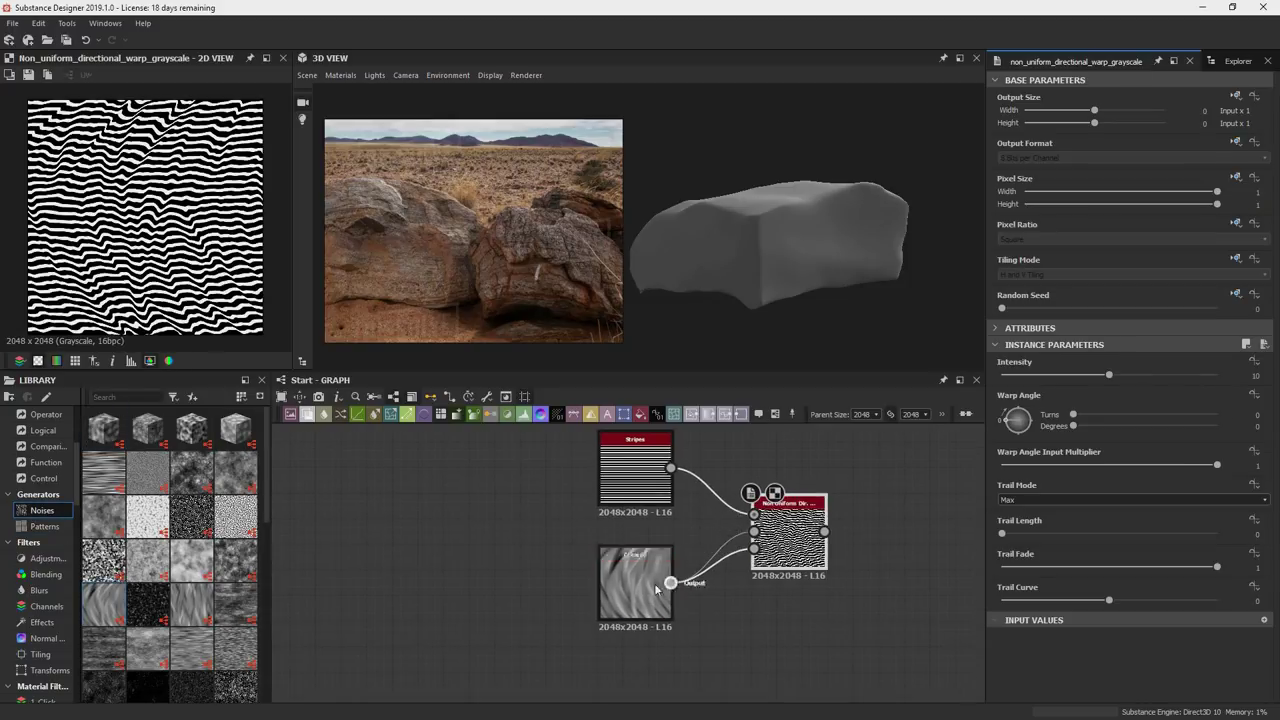
pyautogui.moveTo(1108, 374)
pyautogui.mouseDown()
pyautogui.moveTo(1177, 375)
pyautogui.moveTo(1123, 376)
pyautogui.mouseUp()
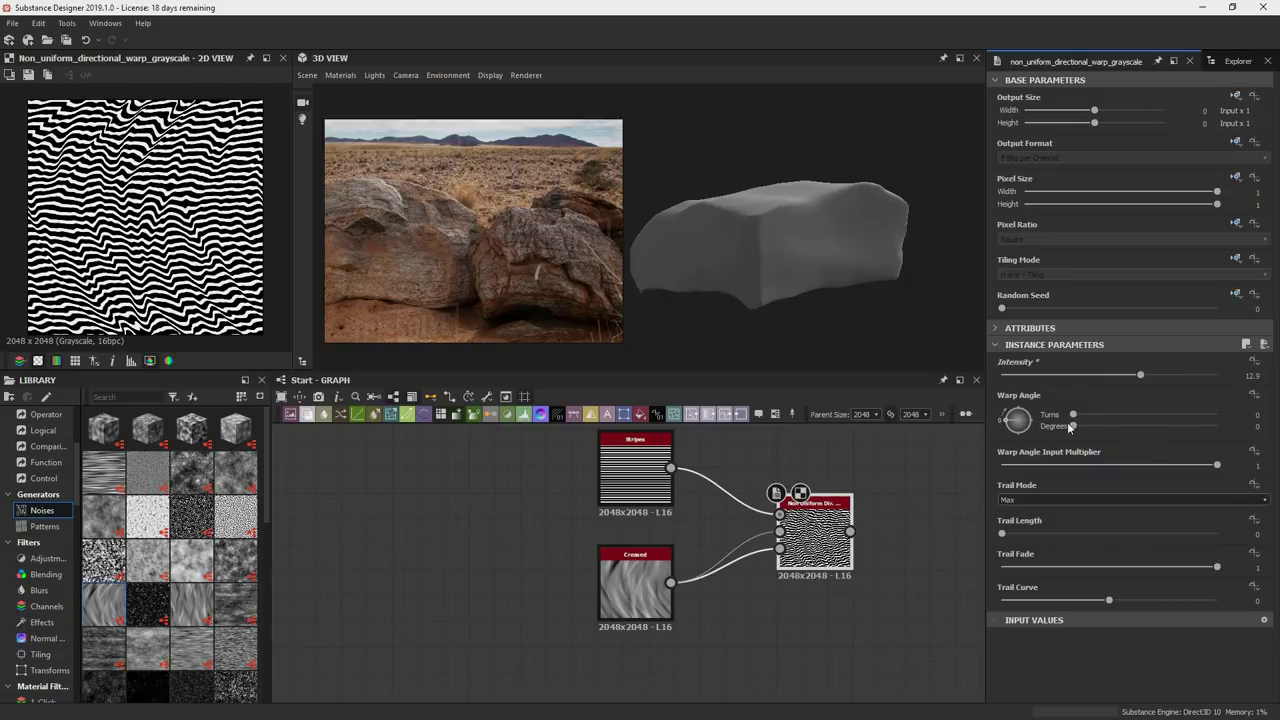
# Set the warp's angle to 169 degrees, its trail length to 1 and its trail mode to Average.
pyautogui.moveTo(1074, 416); pyautogui.dragTo(1140, 418)
pyautogui.moveTo(1023, 534); pyautogui.dragTo(1217, 534)
pyautogui.scroll(-1, 1033, 501)
pyautogui.click(1032, 497)
pyautogui.click(1035, 524)
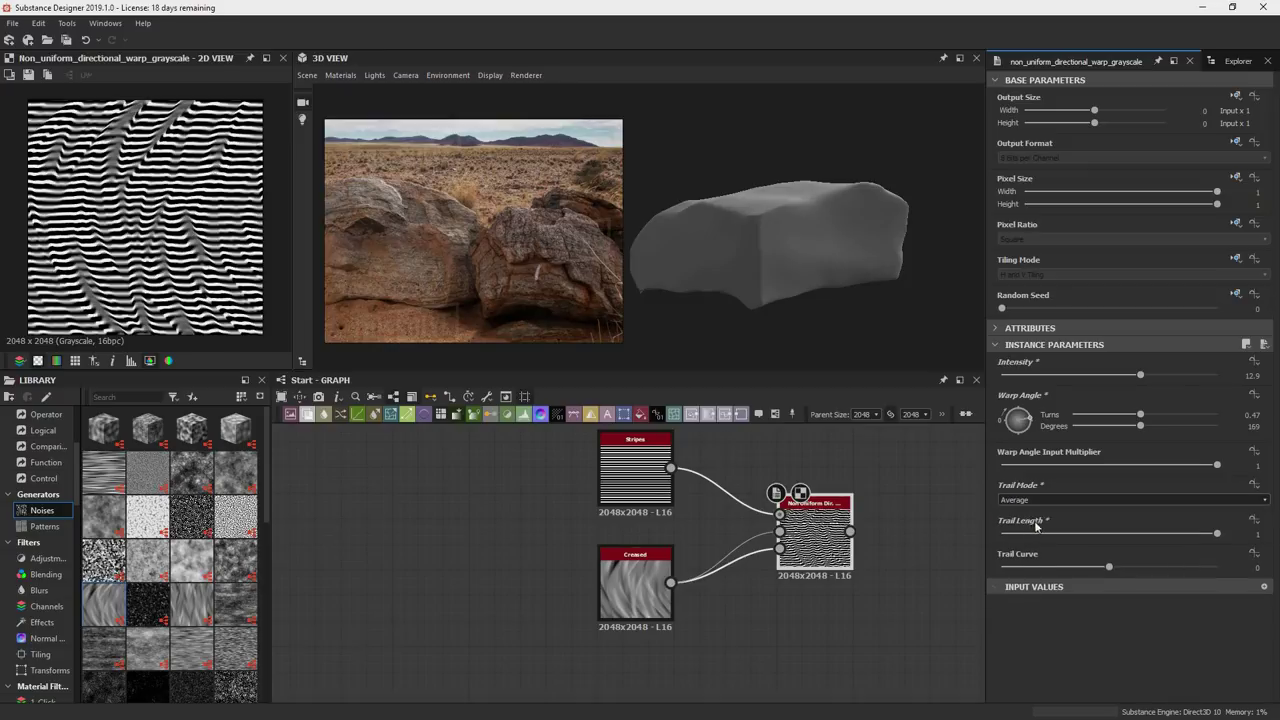
# Set the Creased noise's disorder to 0.25 and its warp intensity to 0.02.
pyautogui.moveTo(707, 570); pyautogui.dragTo(775, 572, button='middle')
pyautogui.moveTo(735, 597); pyautogui.dragTo(683, 595)
pyautogui.moveTo(1001, 408); pyautogui.dragTo(1006, 441)
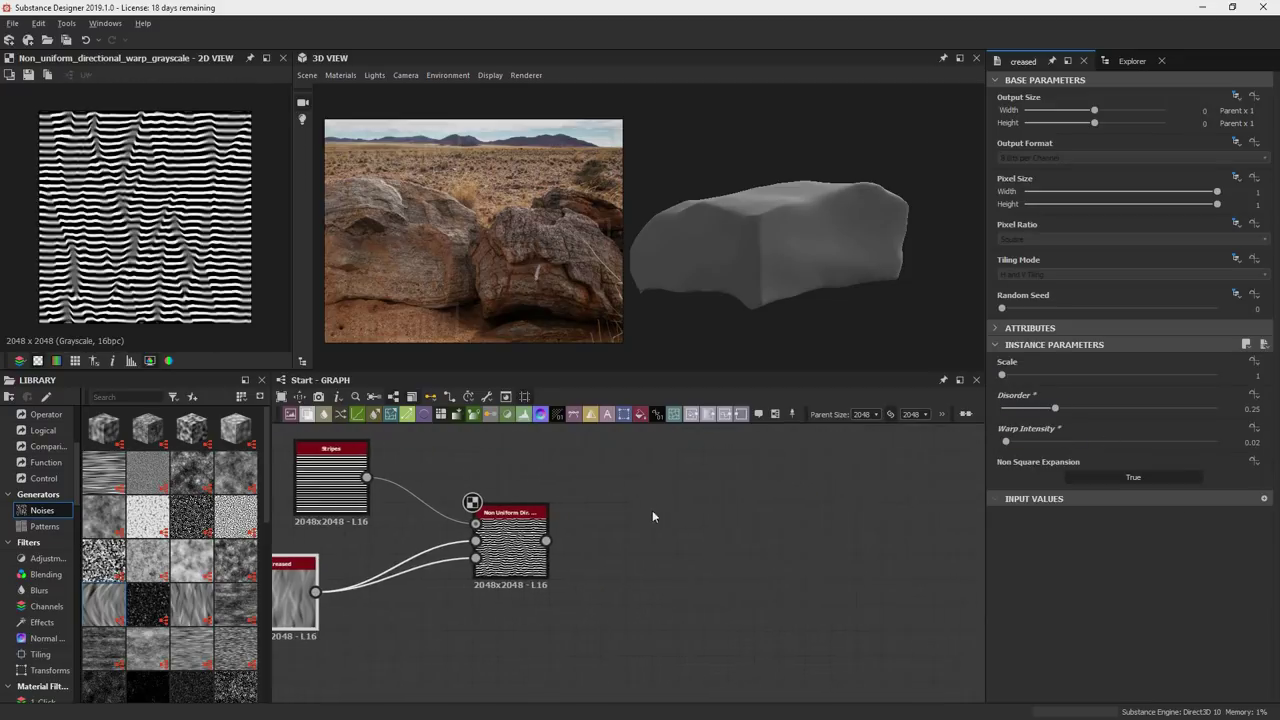
pyautogui.scroll(-2, 657, 520)
pyautogui.scroll(5, 600, 525)
pyautogui.moveTo(615, 519); pyautogui.dragTo(714, 528, button='middle')
pyautogui.click(686, 524)
pyautogui.scroll(-2, 638, 556)
# Move the Creased node aside and add a Clouds 2 noise feeding the middle input of the Non Uniform Directional Warp.
pyautogui.moveTo(540, 626); pyautogui.dragTo(556, 536, button='middle')
pyautogui.moveTo(506, 522); pyautogui.dragTo(563, 614)
pyautogui.moveTo(474, 508); pyautogui.dragTo(461, 546, button='middle')
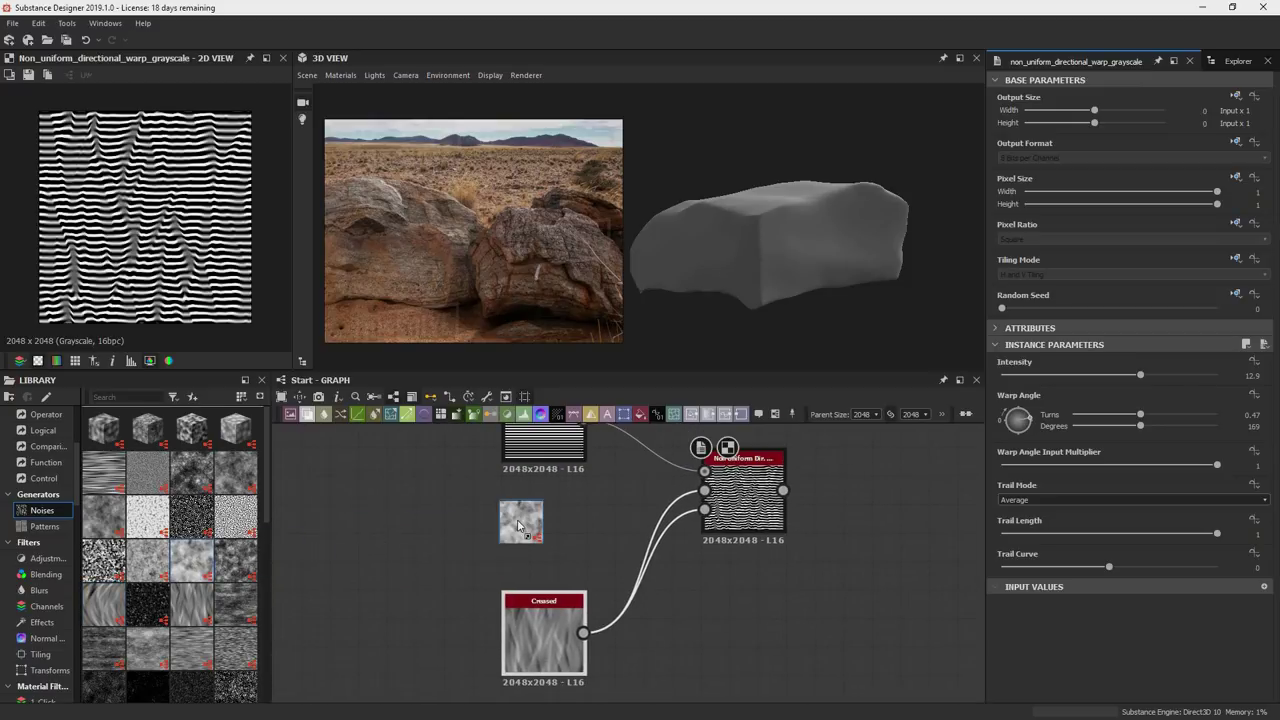
pyautogui.moveTo(527, 523); pyautogui.dragTo(544, 518)
pyautogui.moveTo(666, 510); pyautogui.dragTo(752, 486)
pyautogui.click(752, 485)
pyautogui.doubleClick(560, 526)
pyautogui.moveTo(558, 525); pyautogui.dragTo(443, 526)
pyautogui.doubleClick(749, 494)
# Set the Clouds 2 disorder to about 0.39 and shift the midtones in a Levels node placed between Clouds 2 and the warp.
pyautogui.click(435, 522)
pyautogui.moveTo(1002, 375); pyautogui.dragTo(1016, 375)
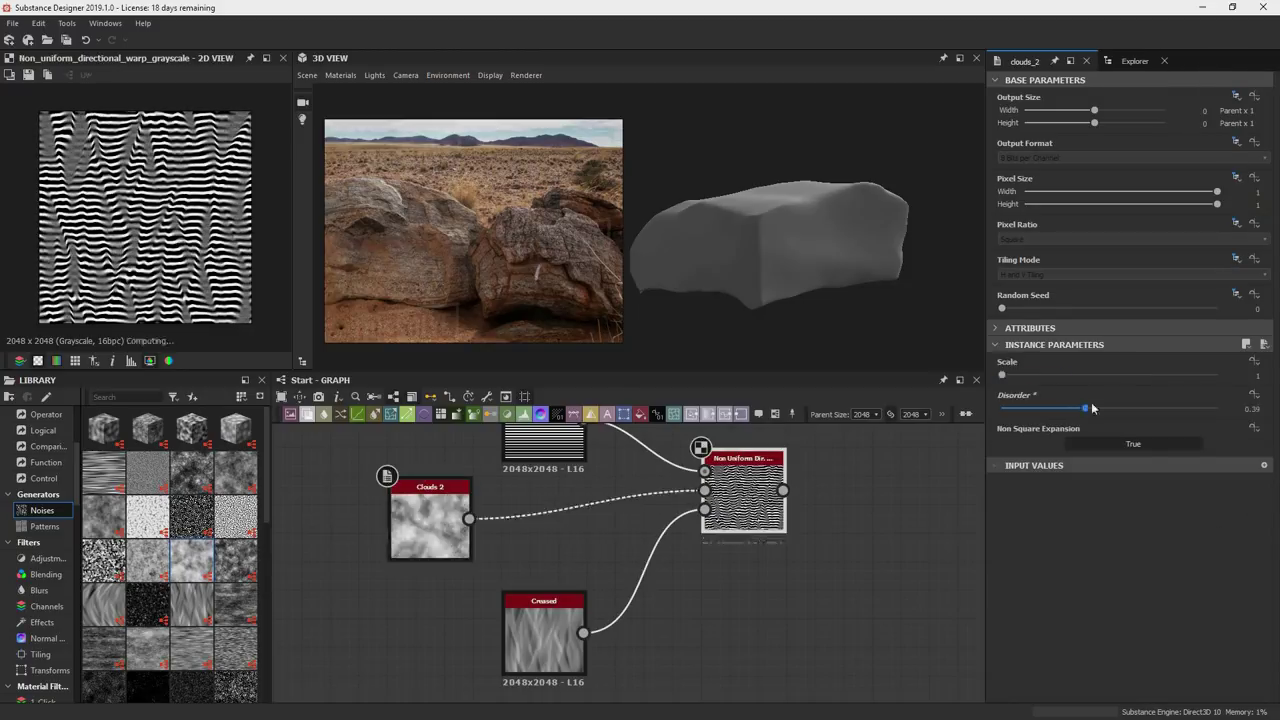
pyautogui.doubleClick(785, 508)
pyautogui.click(572, 538)
pyautogui.moveTo(1134, 383); pyautogui.dragTo(1065, 375)
pyautogui.scroll(3, 146, 218)
pyautogui.scroll(-3, 378, 574)
# Add a Flood Fill node fed by the Stripes pattern and route it into a Flood Fill to Random Grayscale node.
pyautogui.click(508, 488)
pyautogui.moveTo(768, 571); pyautogui.dragTo(688, 554, button='middle')
pyautogui.click(688, 554)
pyautogui.press('space')
pyautogui.write('floo')
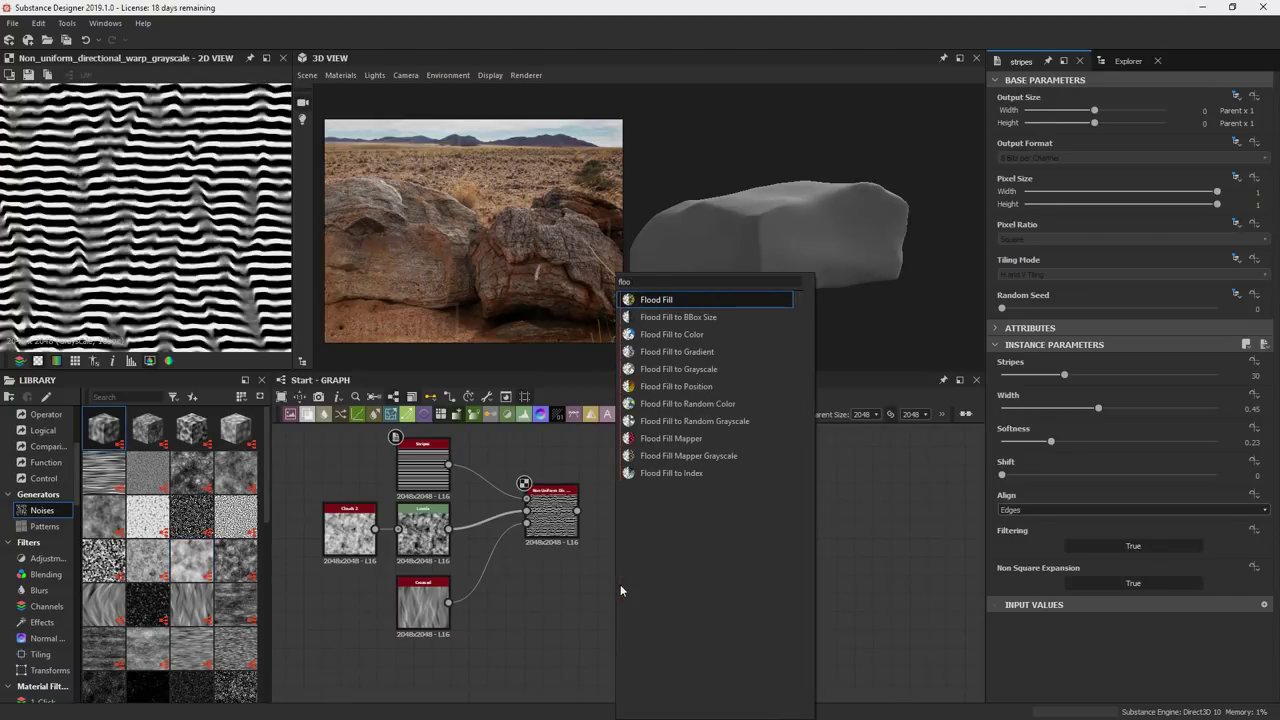
pyautogui.press('Return')
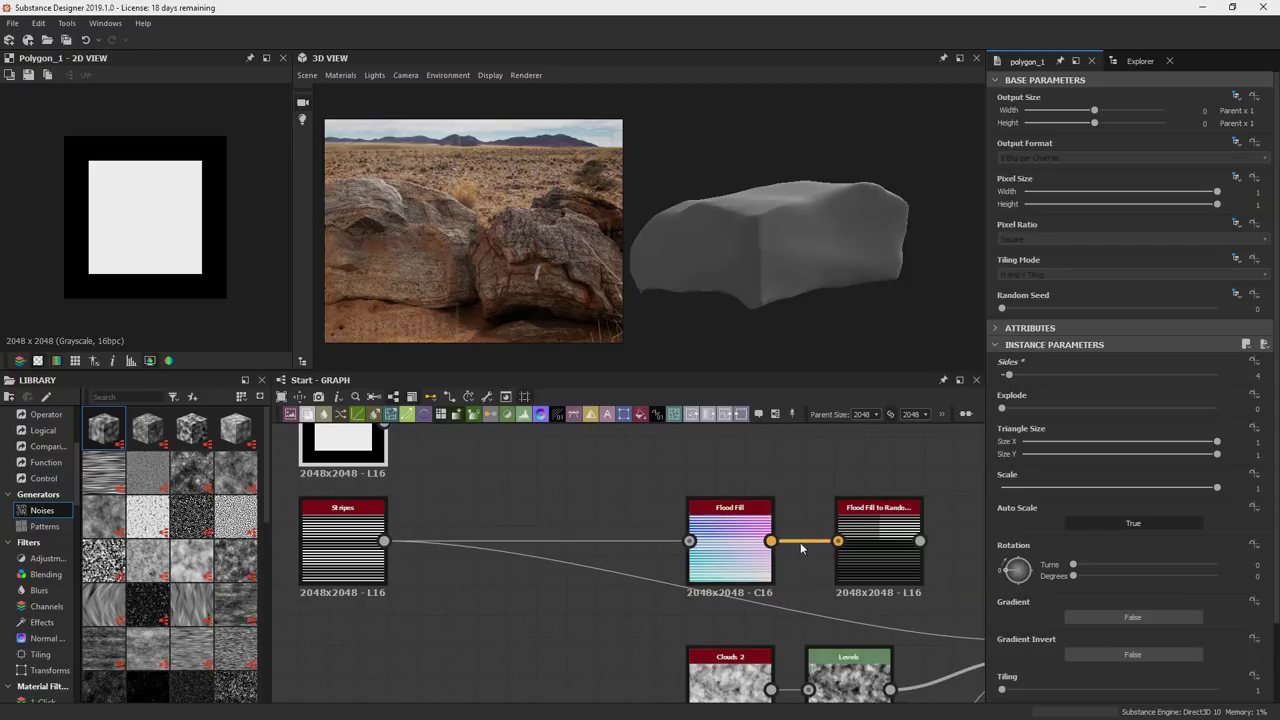
pyautogui.doubleClick(742, 532)
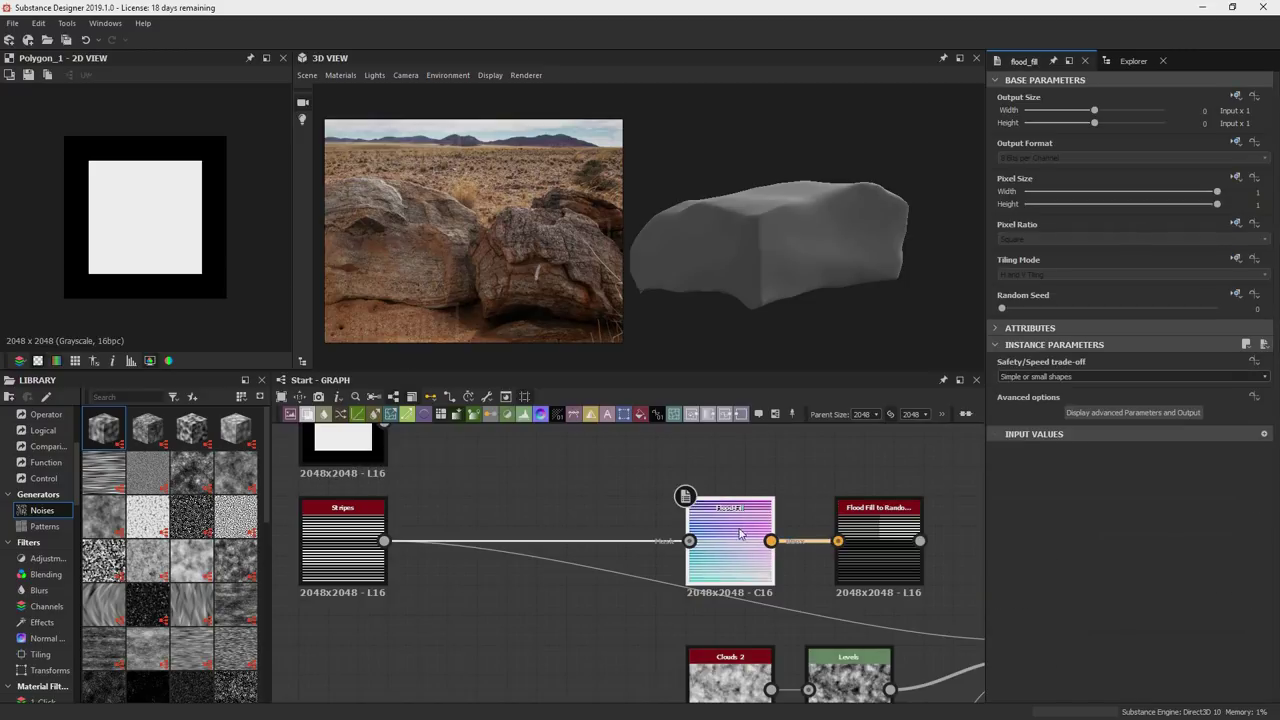
pyautogui.doubleClick(870, 532)
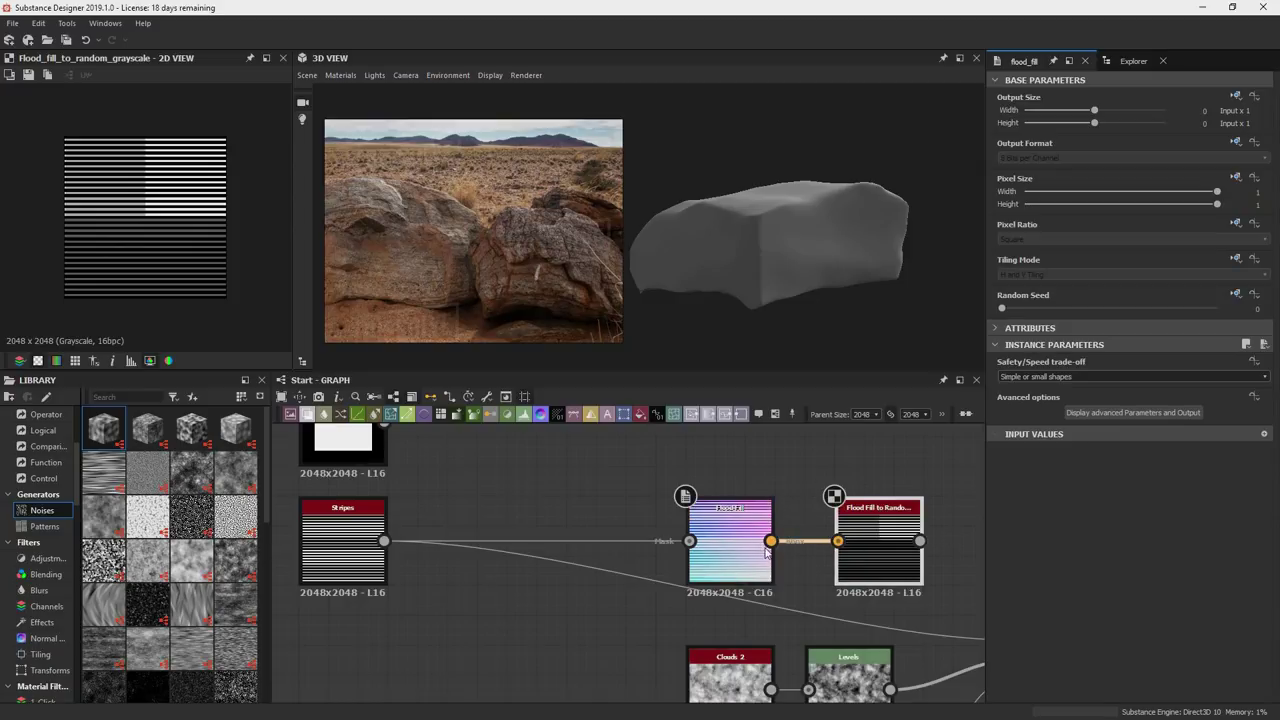
# Examine how the Stripes pattern tiles in the 2D view and compare it with the random grayscale output.
pyautogui.moveTo(553, 574); pyautogui.dragTo(619, 548, button='middle')
pyautogui.click(569, 580)
pyautogui.doubleClick(569, 580)
pyautogui.scroll(-3, 182, 269)
pyautogui.press('space')
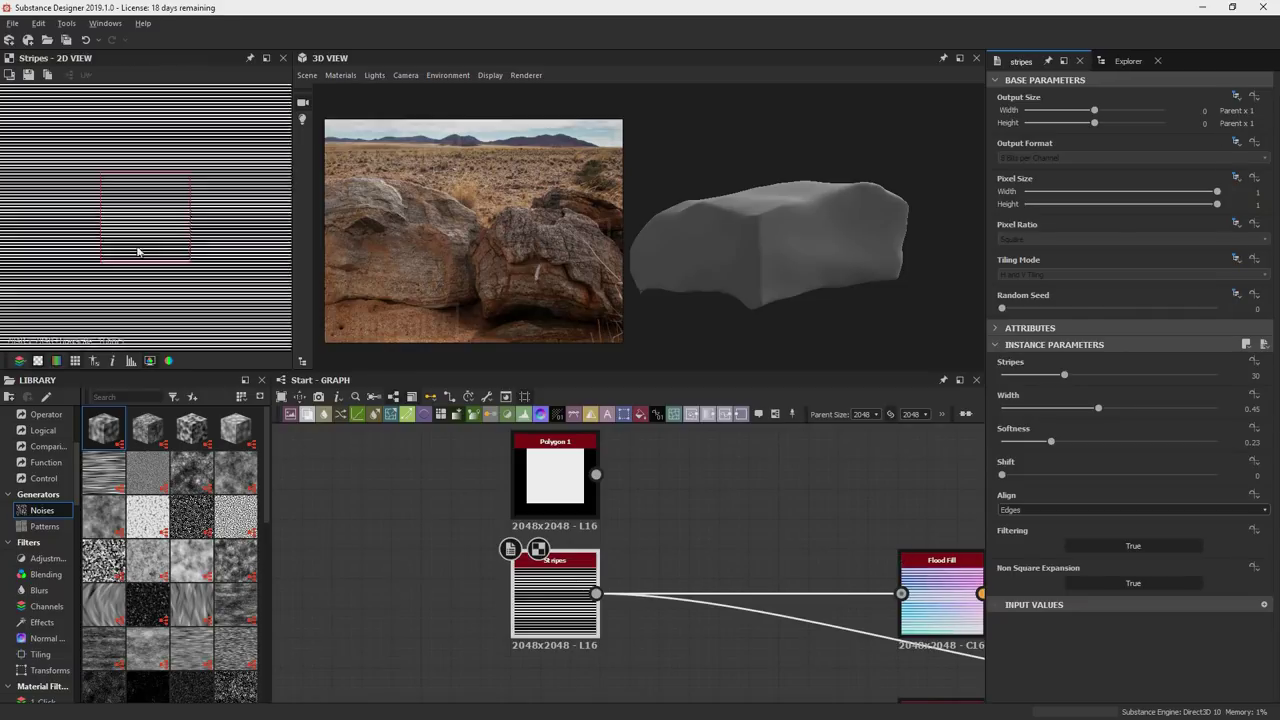
pyautogui.scroll(-1, 135, 257)
pyautogui.press('space')
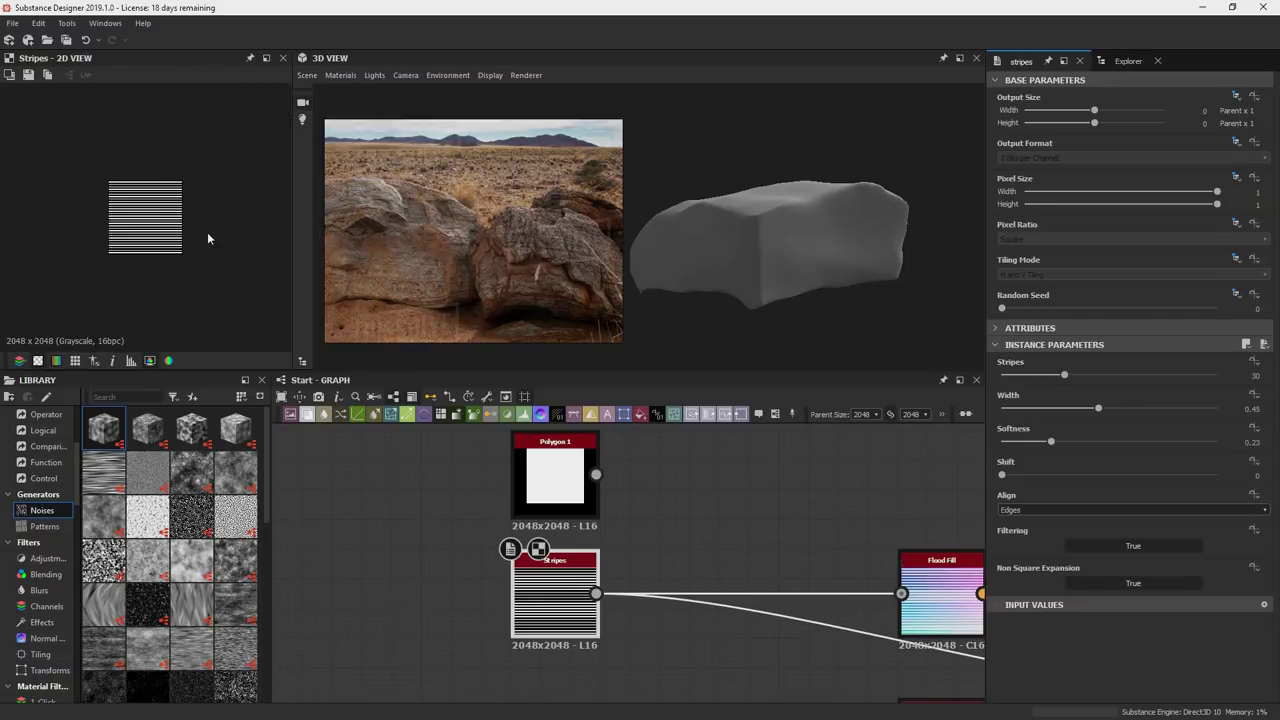
pyautogui.scroll(4, 174, 246)
pyautogui.scroll(-2, 228, 244)
pyautogui.doubleClick(866, 514)
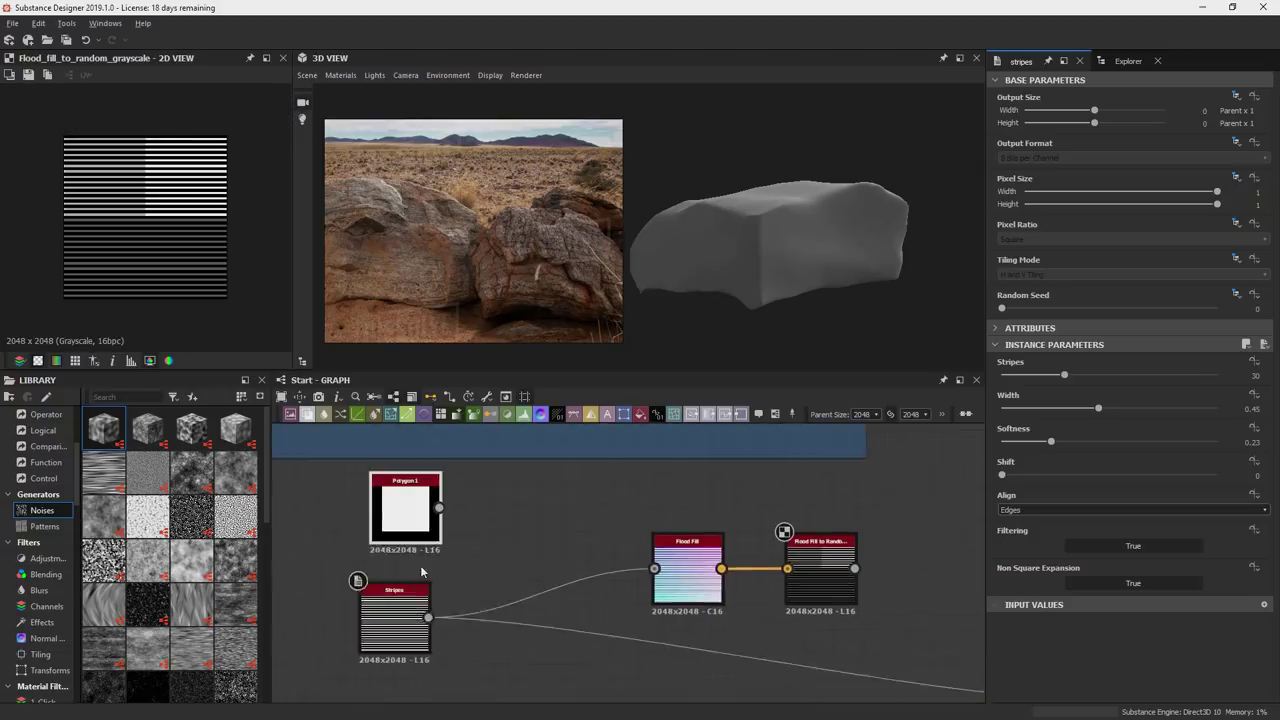
# Add a Blend node combining the Polygon 1 square with the Stripes pattern in Multiply mode.
pyautogui.press('space')
pyautogui.write('bl')
pyautogui.press('Return')
pyautogui.doubleClick(534, 506)
pyautogui.moveTo(447, 467); pyautogui.dragTo(501, 487)
pyautogui.click(1060, 393)
pyautogui.click(1060, 418)
# Insert a Transformation 2D node between Polygon 1 and the Blend.
pyautogui.click(412, 468)
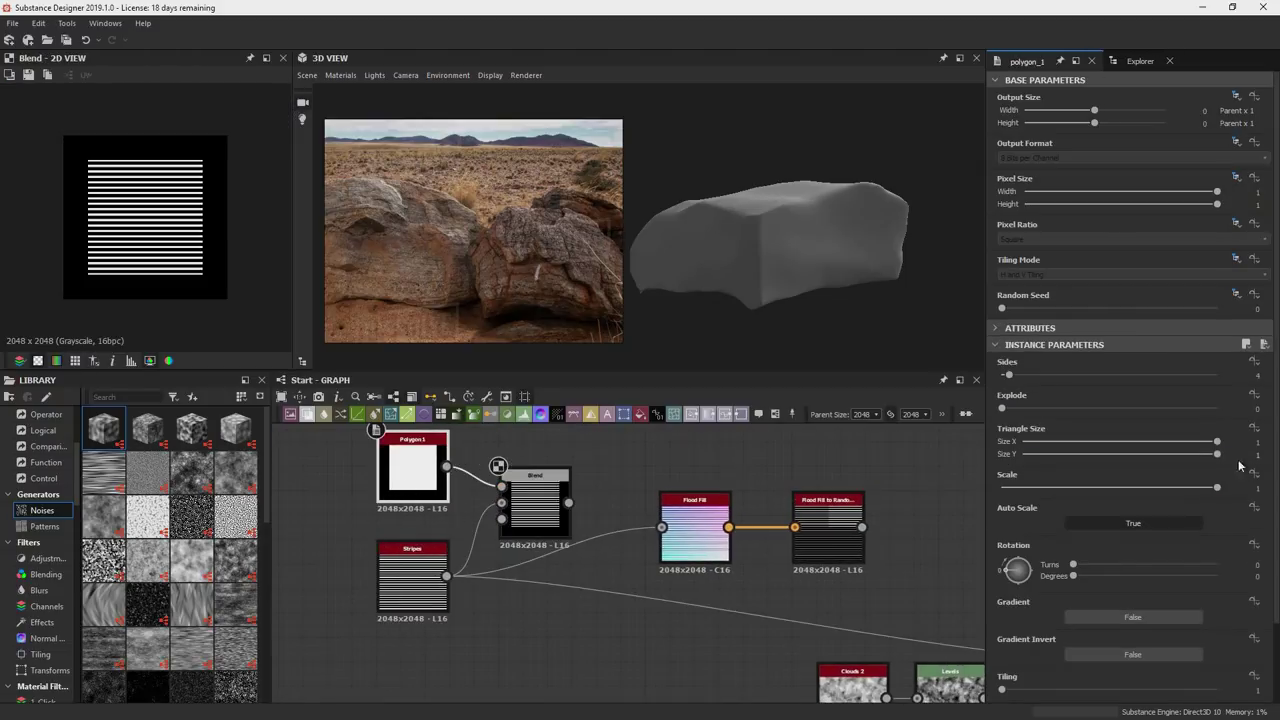
pyautogui.moveTo(412, 468); pyautogui.dragTo(457, 480)
pyautogui.press('space')
pyautogui.write('tra')
pyautogui.press('Return')
pyautogui.doubleClick(586, 553)
pyautogui.moveTo(586, 553); pyautogui.dragTo(513, 478)
pyautogui.moveTo(457, 480); pyautogui.dragTo(416, 480)
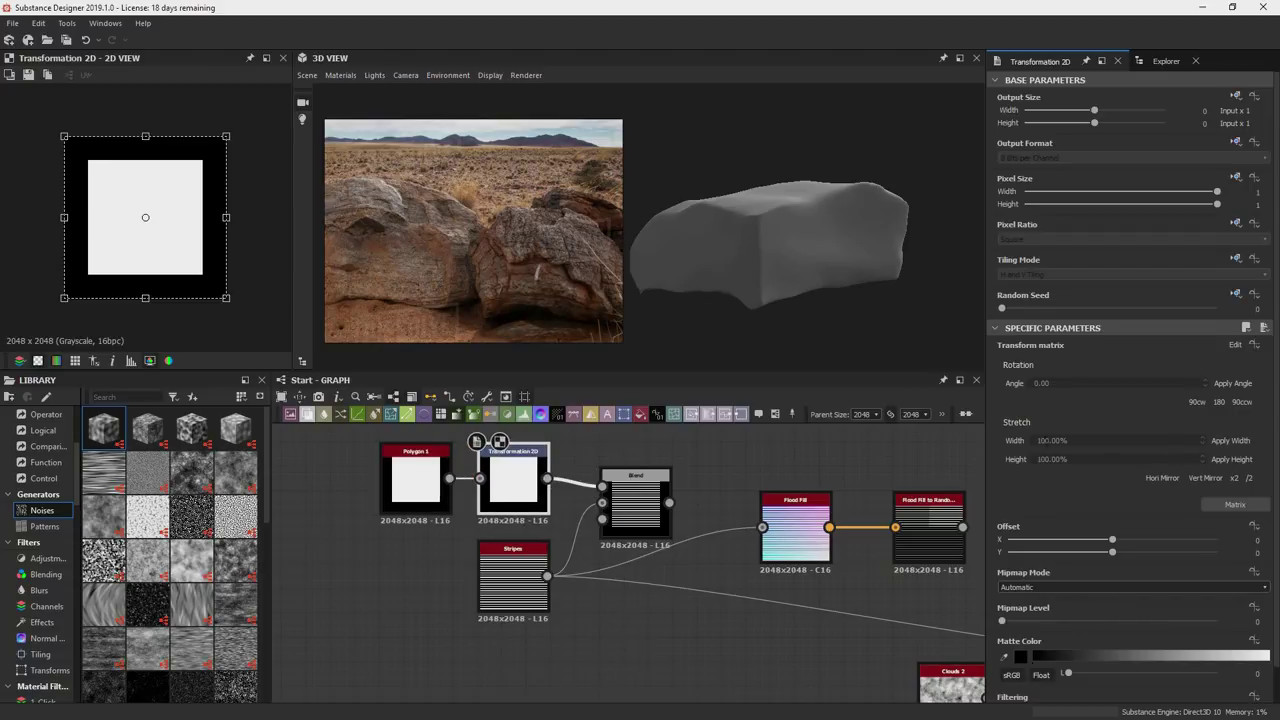
# Apply 110% width and height stretches to the polygon's transformation until the square fills the whole tile.
pyautogui.click(1047, 459)
pyautogui.press('BackSpace')
pyautogui.write('1')
pyautogui.click(1230, 442)
pyautogui.click(1230, 457)
pyautogui.click(1230, 457)
pyautogui.click(1230, 444)
pyautogui.scroll(2, 145, 217)
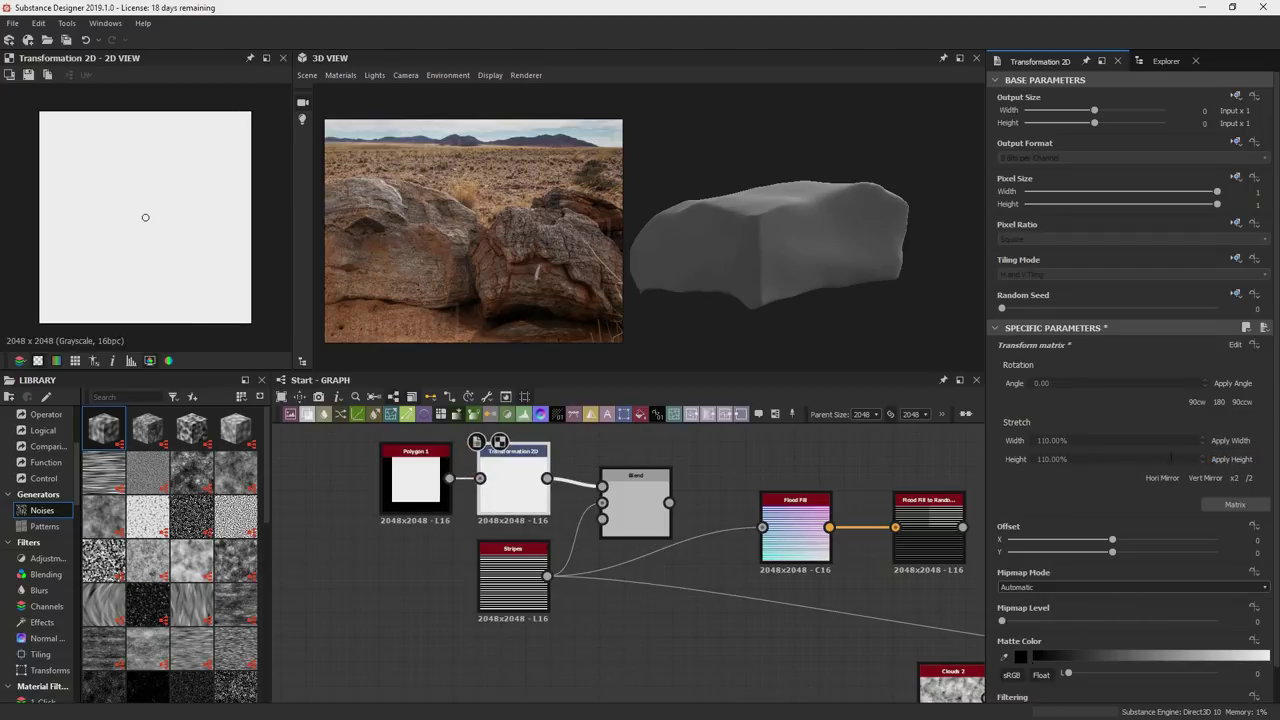
# Apply a 99% width stretch to the polygon's transformation and preview the Blend.
pyautogui.write('99')
pyautogui.press('Return')
pyautogui.click(1228, 443)
pyautogui.doubleClick(636, 506)
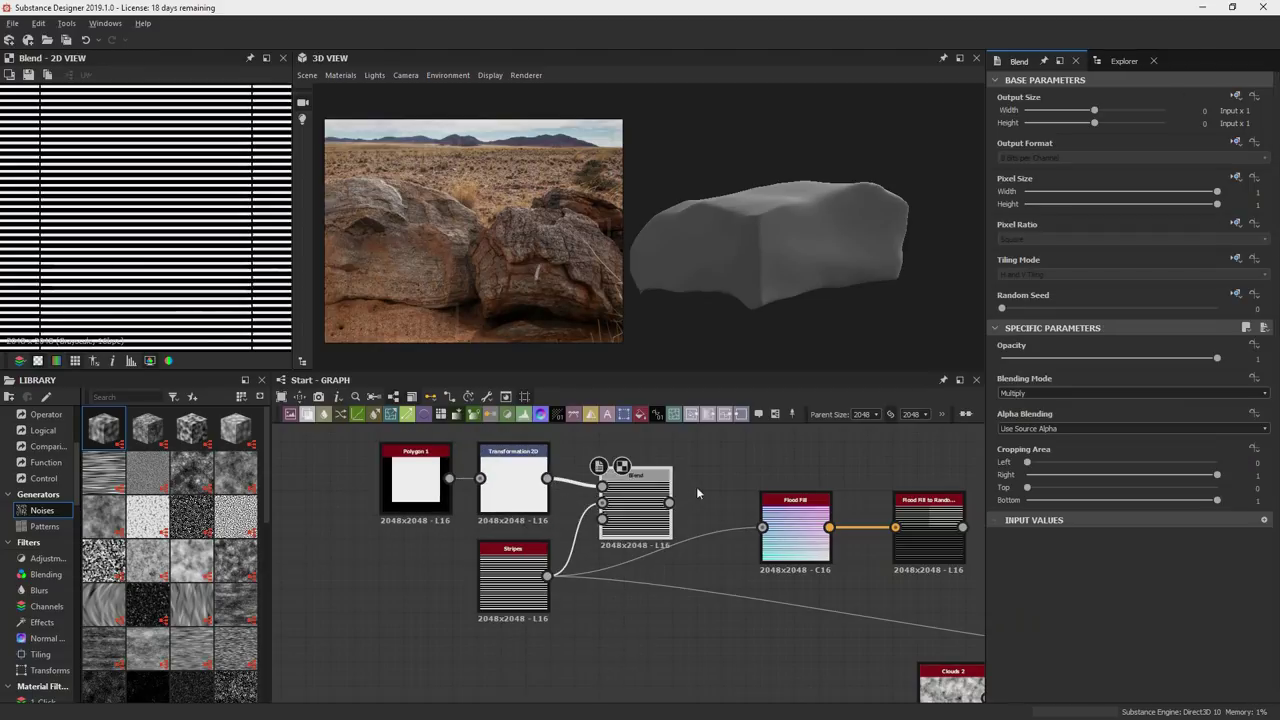
# Feed the Blend into the Flood Fill in place of the direct Stripes connection and preview the random grayscale result.
pyautogui.moveTo(694, 488); pyautogui.dragTo(651, 469, button='middle')
pyautogui.moveTo(627, 484); pyautogui.dragTo(730, 509)
pyautogui.doubleClick(884, 510)
pyautogui.doubleClick(763, 511)
pyautogui.click(584, 492)
pyautogui.click(477, 466)
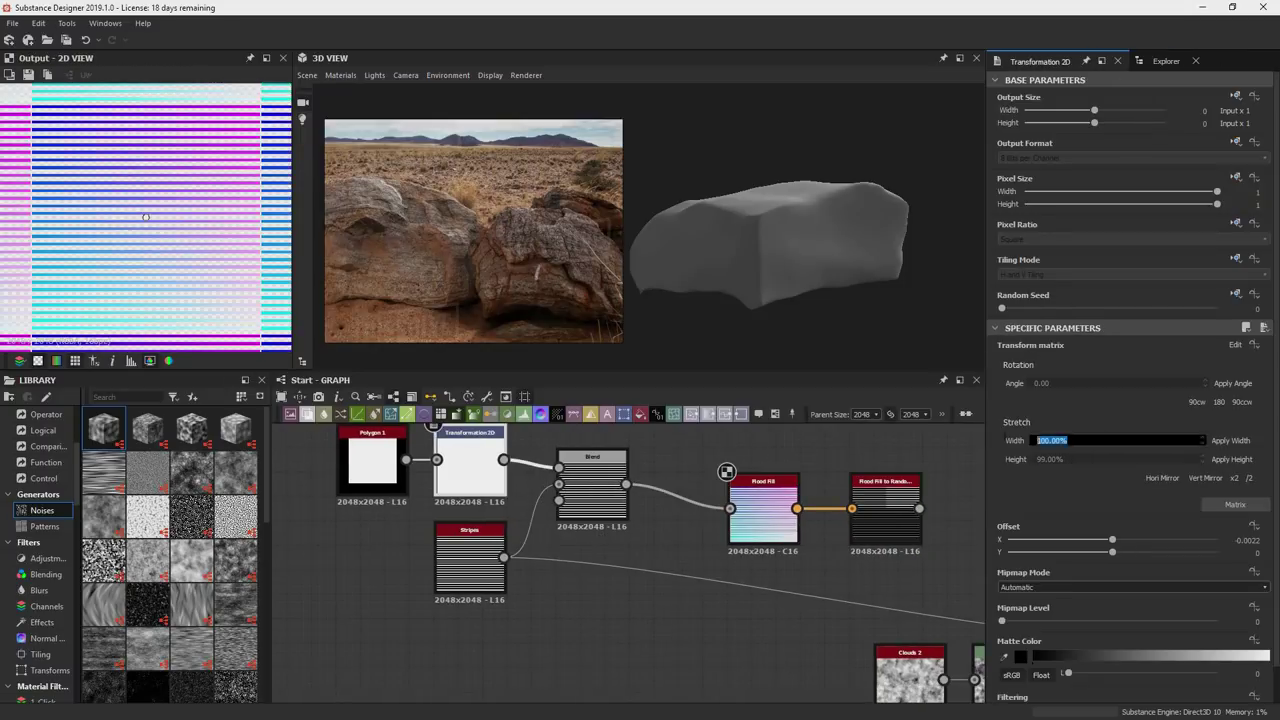
pyautogui.doubleClick(597, 497)
pyautogui.moveTo(504, 558); pyautogui.dragTo(701, 541)
pyautogui.doubleClick(886, 511)
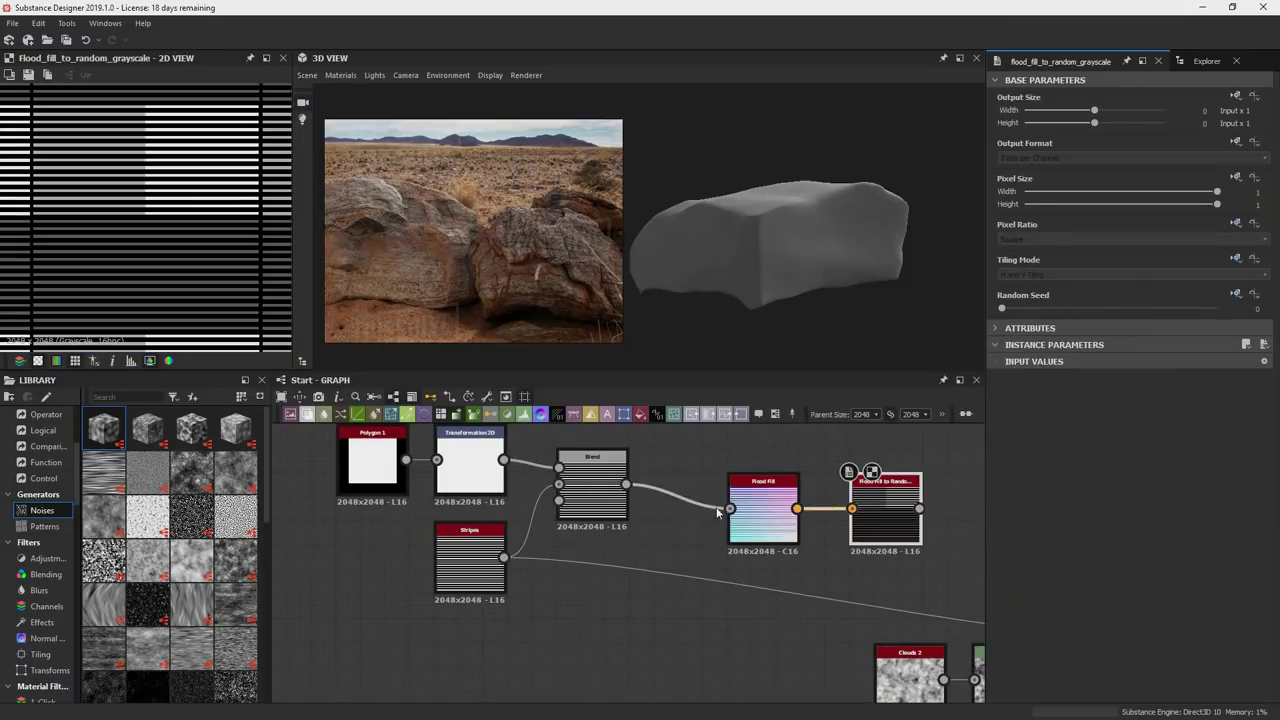
# Change the Flood Fill's safety/speed trade-off option and move the two flood fill nodes closer to the Blend.
pyautogui.doubleClick(690, 511)
pyautogui.click(1032, 377)
pyautogui.moveTo(763, 511); pyautogui.dragTo(711, 503)
pyautogui.click(1031, 400)
pyautogui.moveTo(886, 511); pyautogui.dragTo(837, 487)
pyautogui.doubleClick(837, 487)
pyautogui.doubleClick(705, 489)
pyautogui.moveTo(705, 489); pyautogui.dragTo(716, 490)
pyautogui.doubleClick(836, 493)
pyautogui.moveTo(836, 493); pyautogui.dragTo(811, 494)
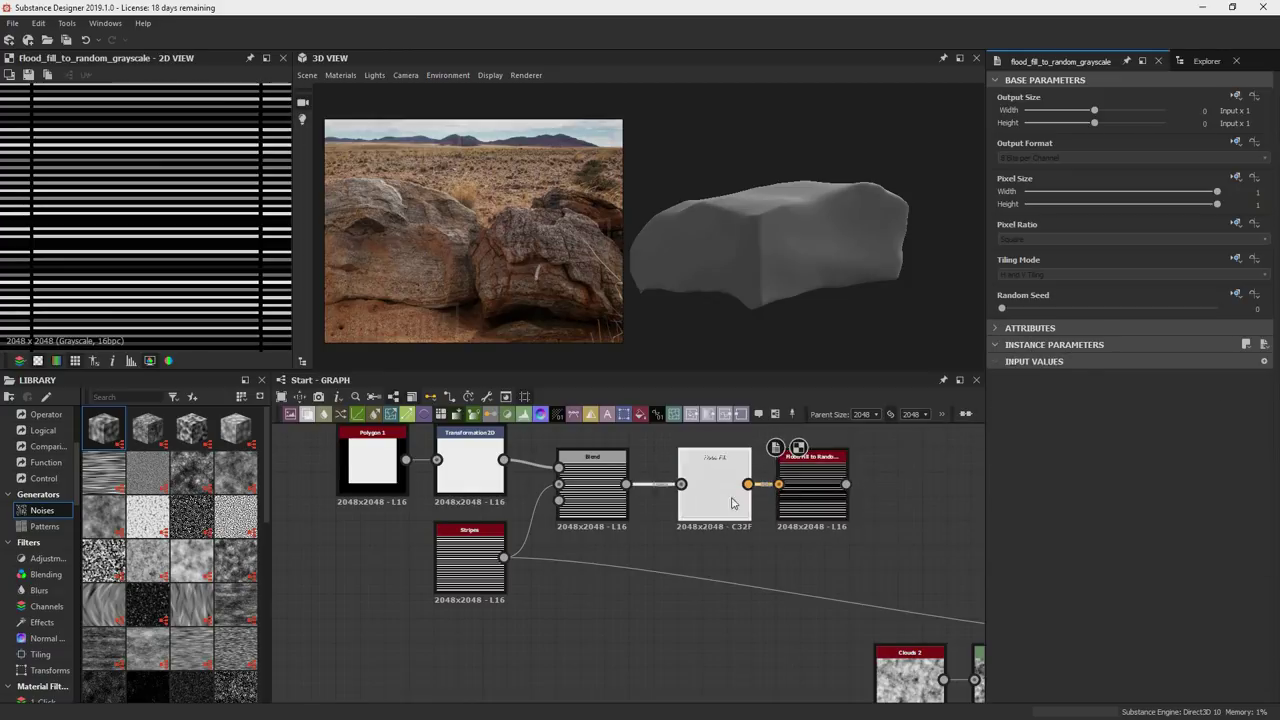
# Reselect the Flood Fill's safety/speed trade-off and display its advanced parameters and output.
pyautogui.doubleClick(714, 490)
pyautogui.doubleClick(812, 490)
pyautogui.click(714, 490)
pyautogui.click(1025, 377)
pyautogui.click(1025, 389)
pyautogui.click(1027, 377)
pyautogui.click(1030, 400)
pyautogui.click(1132, 412)
pyautogui.click(812, 487)
pyautogui.moveTo(812, 490); pyautogui.dragTo(740, 504, button='middle')
# Set the Stripes pattern's stripe count to 19.
pyautogui.scroll(3, 206, 223)
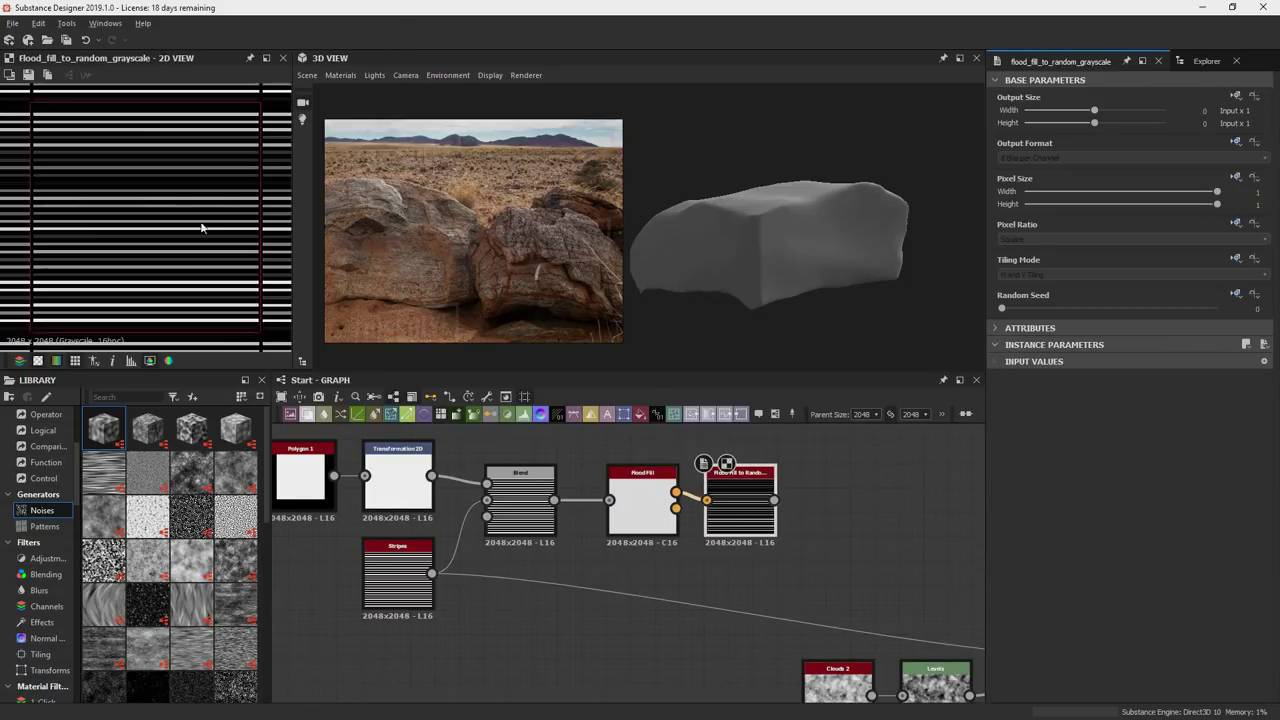
pyautogui.scroll(-3, 206, 223)
pyautogui.moveTo(411, 571); pyautogui.dragTo(468, 583, button='middle')
pyautogui.click(468, 583)
pyautogui.moveTo(1066, 377); pyautogui.dragTo(1024, 379)
pyautogui.scroll(-2, 658, 515)
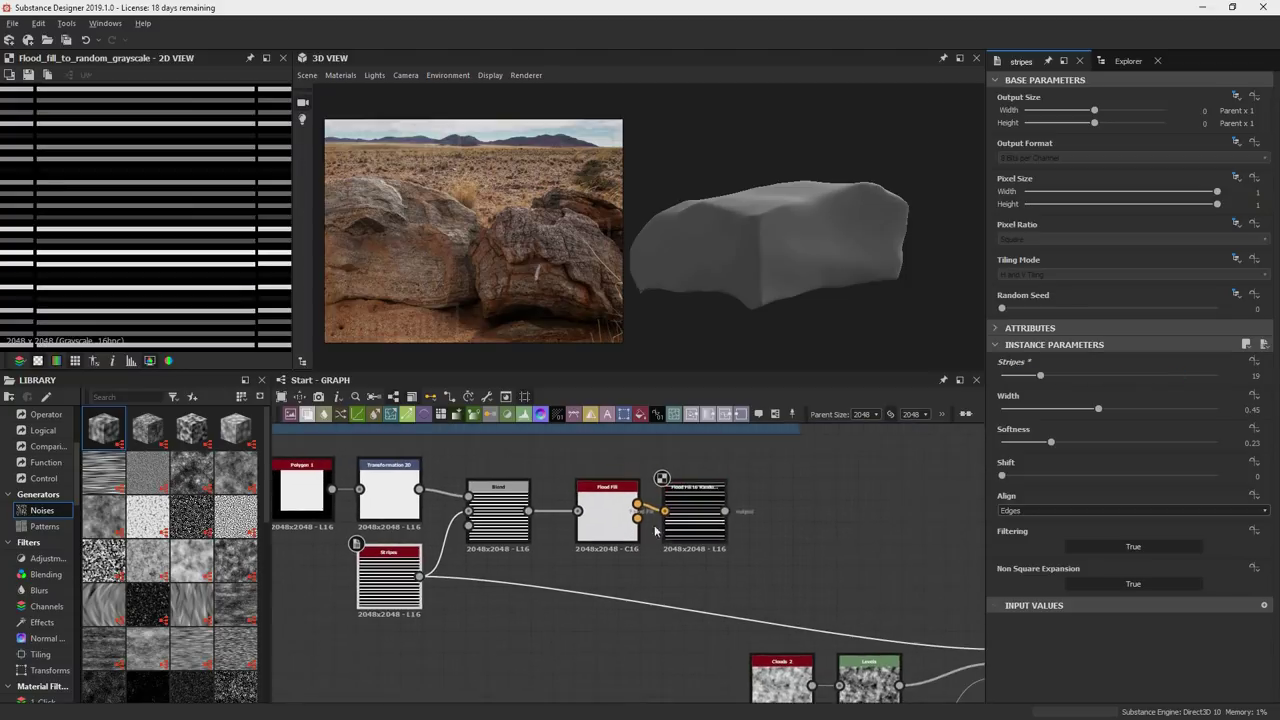
# Add a Transformation 2D after Flood Fill to Random Grayscale, stretching the result horizontally past the vertical gaps with an X offset of -0.0189.
pyautogui.moveTo(769, 460); pyautogui.dragTo(729, 464, button='middle')
pyautogui.click(731, 531)
pyautogui.press('space')
pyautogui.write('tran')
pyautogui.press('Return')
pyautogui.moveTo(685, 515); pyautogui.dragTo(732, 515)
pyautogui.moveTo(763, 518); pyautogui.dragTo(742, 518)
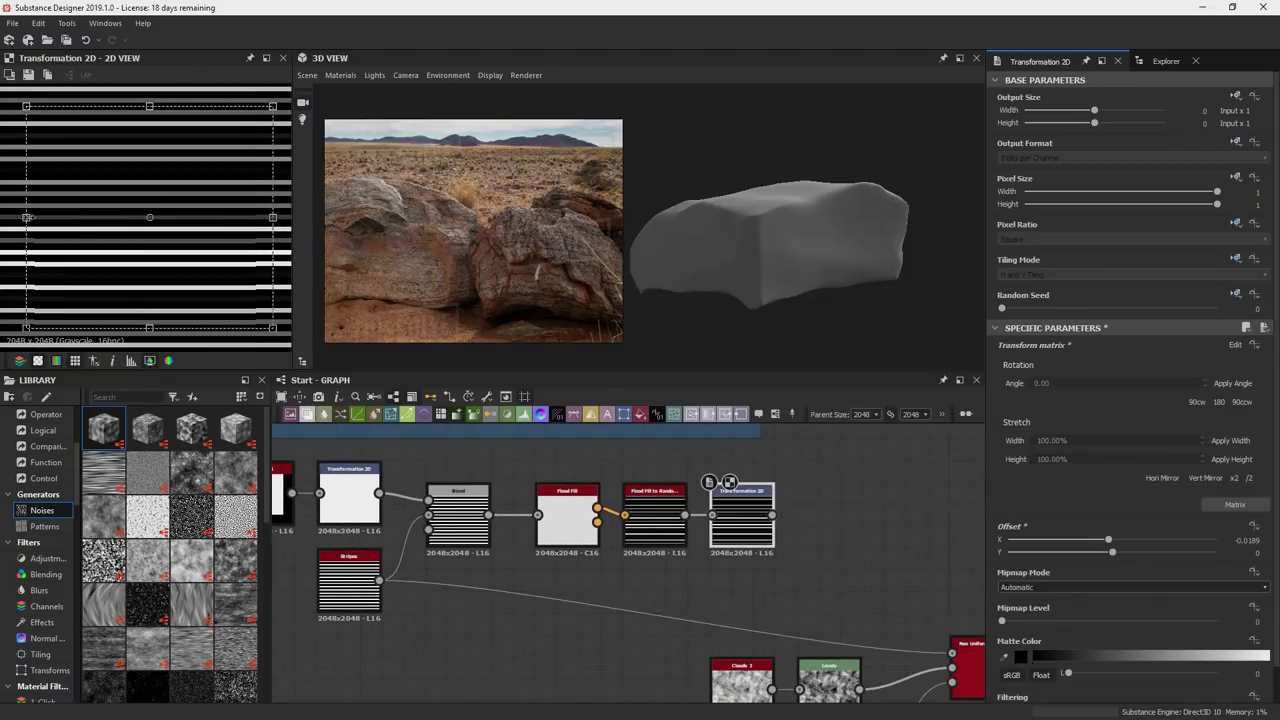
# Examine the stretched stripes up close and in tiled display for visible seams.
pyautogui.scroll(3, 246, 259)
pyautogui.moveTo(246, 259); pyautogui.dragTo(187, 245, button='middle')
pyautogui.scroll(-3, 200, 230)
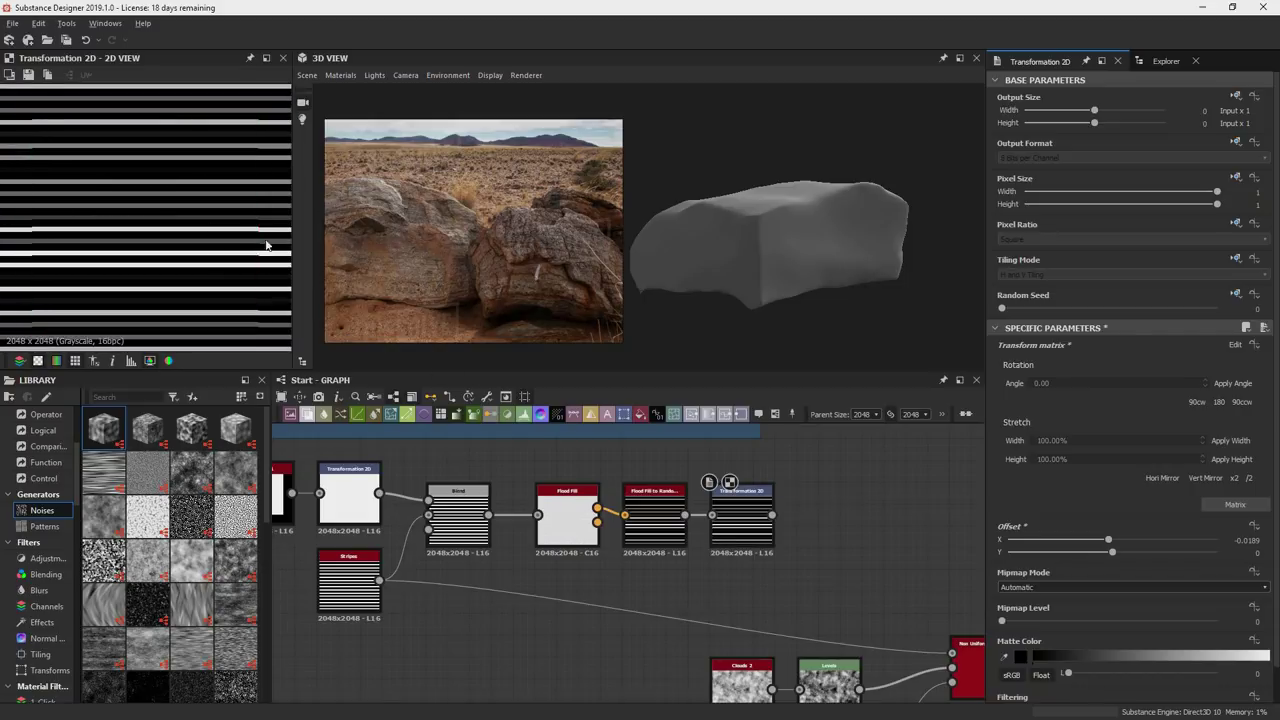
pyautogui.press('space')
pyautogui.press('space')
pyautogui.scroll(-5, 140, 283)
pyautogui.scroll(1, 288, 203)
# Connect the new Transformation 2D output to the warp's first input, replacing the Stripes connection, and preview the warp.
pyautogui.moveTo(607, 568); pyautogui.dragTo(714, 591, button='middle')
pyautogui.scroll(-1, 714, 591)
pyautogui.moveTo(364, 494); pyautogui.dragTo(811, 611)
pyautogui.moveTo(822, 558); pyautogui.dragTo(738, 577)
pyautogui.moveTo(870, 606); pyautogui.dragTo(726, 532, button='middle')
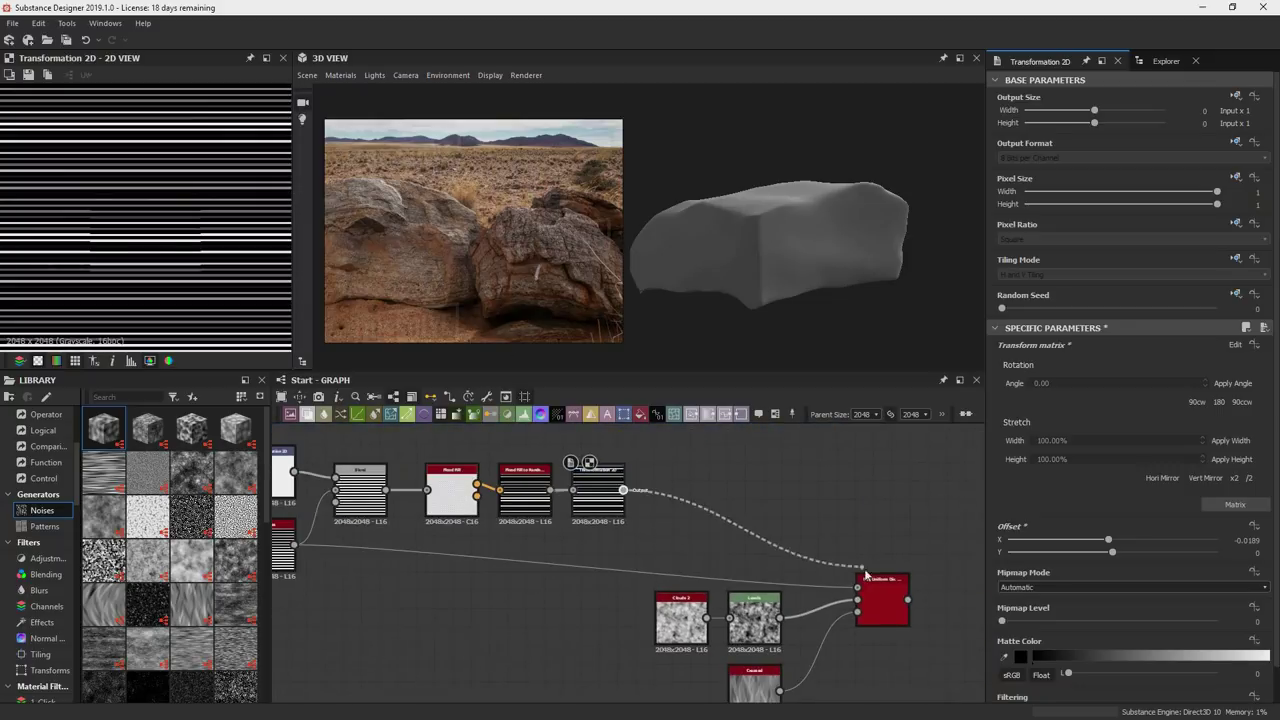
pyautogui.moveTo(867, 578); pyautogui.dragTo(859, 587)
pyautogui.doubleClick(876, 594)
# Preview the stretched stripes and rearrange the node groups around the warp.
pyautogui.scroll(4, 186, 240)
pyautogui.scroll(-5, 186, 243)
pyautogui.scroll(2, 180, 232)
pyautogui.moveTo(540, 522); pyautogui.dragTo(692, 567, button='middle')
pyautogui.doubleClick(642, 500)
pyautogui.scroll(-2, 660, 545)
pyautogui.moveTo(572, 590); pyautogui.dragTo(424, 506)
pyautogui.moveTo(548, 543); pyautogui.dragTo(548, 577)
pyautogui.moveTo(640, 580); pyautogui.dragTo(543, 578, button='middle')
pyautogui.moveTo(484, 498); pyautogui.dragTo(607, 529)
# Feed the Non Uniform Directional Warp into Height Final and check the strata on the rock mesh.
pyautogui.moveTo(925, 600); pyautogui.dragTo(550, 552, button='middle')
pyautogui.scroll(-1, 550, 552)
pyautogui.moveTo(459, 557); pyautogui.dragTo(858, 568)
pyautogui.moveTo(860, 317); pyautogui.dragTo(915, 315)
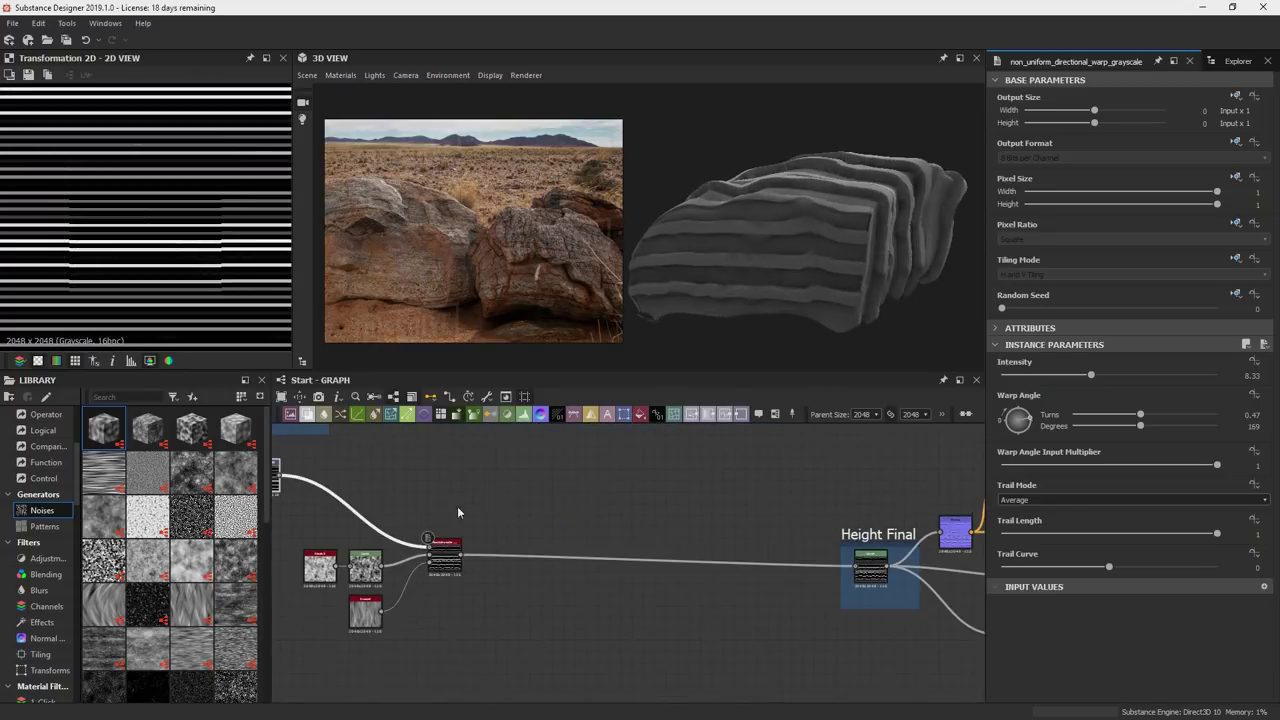
# Increase the Stripes pattern's stripe count substantially for denser strata and check the rock mesh.
pyautogui.moveTo(457, 503); pyautogui.dragTo(734, 499, button='middle')
pyautogui.click(391, 519)
pyautogui.doubleClick(345, 555)
pyautogui.doubleClick(721, 556)
pyautogui.click(335, 556)
pyautogui.moveTo(1040, 376); pyautogui.dragTo(1173, 379)
pyautogui.moveTo(850, 262)
pyautogui.mouseDown()
pyautogui.moveTo(824, 333)
pyautogui.moveTo(803, 228)
pyautogui.moveTo(845, 240)
pyautogui.mouseUp()
pyautogui.scroll(-2, 893, 495)
# Add a Levels node beside the Non Uniform Directional Warp's output.
pyautogui.moveTo(970, 488); pyautogui.dragTo(682, 506, button='middle')
pyautogui.scroll(4, 433, 573)
pyautogui.click(542, 545)
pyautogui.scroll(3, 244, 195)
pyautogui.scroll(-3, 244, 195)
pyautogui.press('space')
pyautogui.write('levels')
pyautogui.press('Return')
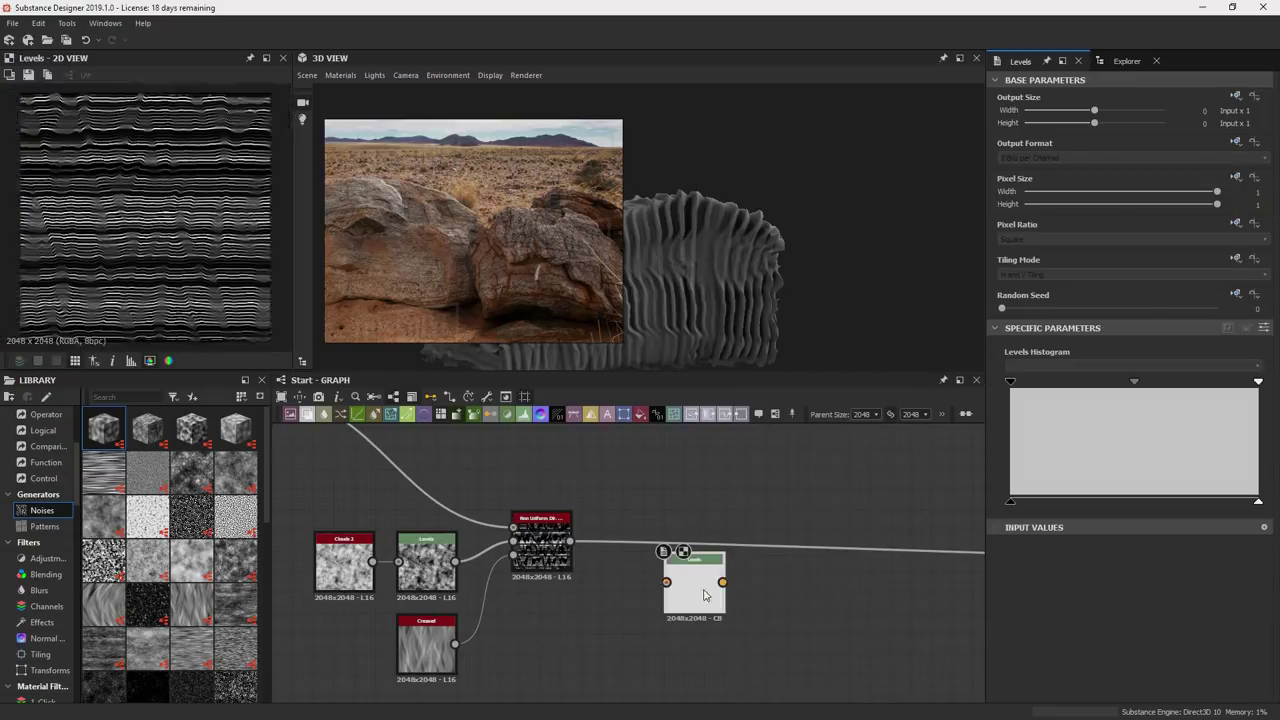
# Insert the Levels node between the Non Uniform Directional Warp's output and Height Final.
pyautogui.moveTo(706, 592); pyautogui.dragTo(636, 530)
pyautogui.moveTo(570, 541); pyautogui.dragTo(595, 522)
pyautogui.scroll(-1, 800, 503)
pyautogui.moveTo(679, 508); pyautogui.dragTo(379, 514, button='middle')
pyautogui.moveTo(373, 523); pyautogui.dragTo(938, 578)
pyautogui.moveTo(640, 545); pyautogui.dragTo(869, 528, button='middle')
pyautogui.moveTo(565, 517); pyautogui.dragTo(563, 534)
# Compress the Levels output range into a narrow mid-gray band and check the softened strata on the rock mesh.
pyautogui.scroll(2, 563, 534)
pyautogui.moveTo(563, 534); pyautogui.dragTo(686, 546, button='middle')
pyautogui.moveTo(700, 300); pyautogui.dragTo(790, 250)
pyautogui.moveTo(1258, 502); pyautogui.dragTo(1166, 503)
pyautogui.moveTo(1010, 502); pyautogui.dragTo(1171, 503)
pyautogui.moveTo(845, 245)
pyautogui.mouseDown()
pyautogui.moveTo(851, 306)
pyautogui.moveTo(836, 252)
pyautogui.mouseUp()
# Add a Blend node ahead of Height Final that combines the strata Levels with the Big Shapes output.
pyautogui.moveTo(796, 528); pyautogui.dragTo(340, 535, button='middle')
pyautogui.moveTo(920, 535); pyautogui.dragTo(468, 544, button='middle')
pyautogui.doubleClick(666, 510)
pyautogui.moveTo(295, 512); pyautogui.dragTo(597, 529, button='middle')
pyautogui.scroll(-5, 597, 529)
pyautogui.moveTo(391, 491); pyautogui.dragTo(420, 559, button='middle')
pyautogui.press('space')
pyautogui.write('bl')
pyautogui.press('Return')
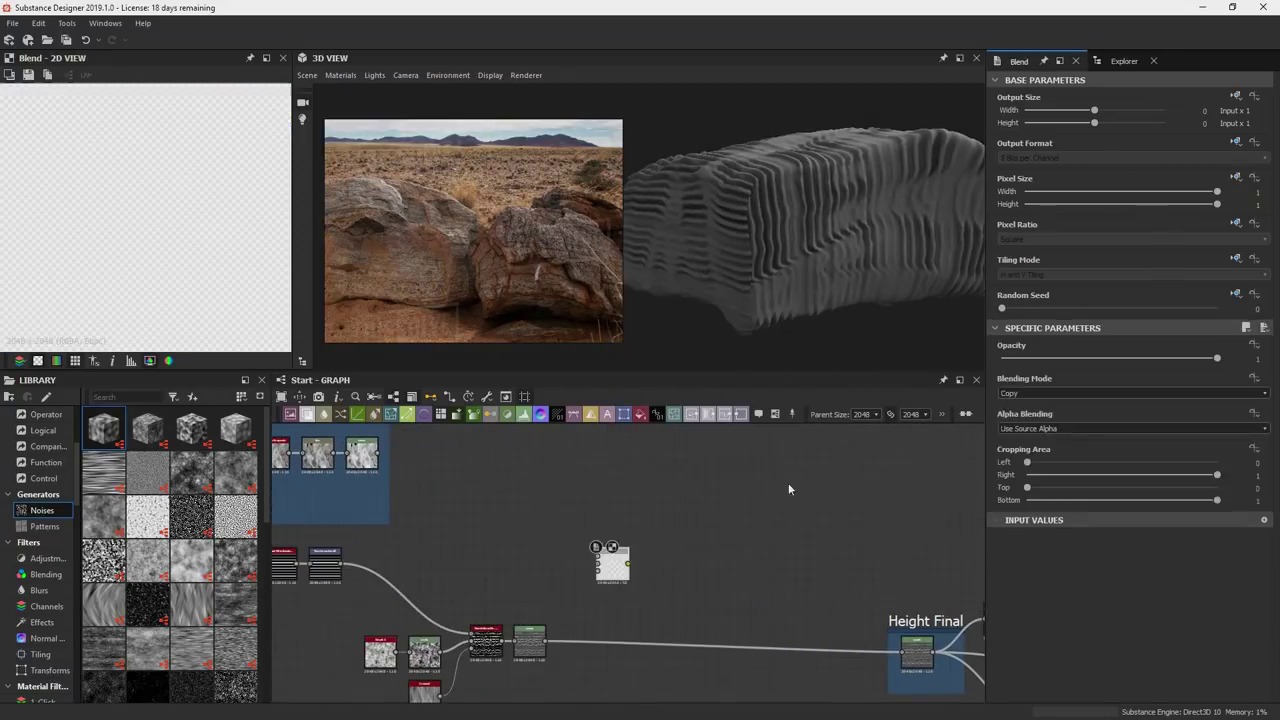
pyautogui.moveTo(545, 641); pyautogui.dragTo(598, 558)
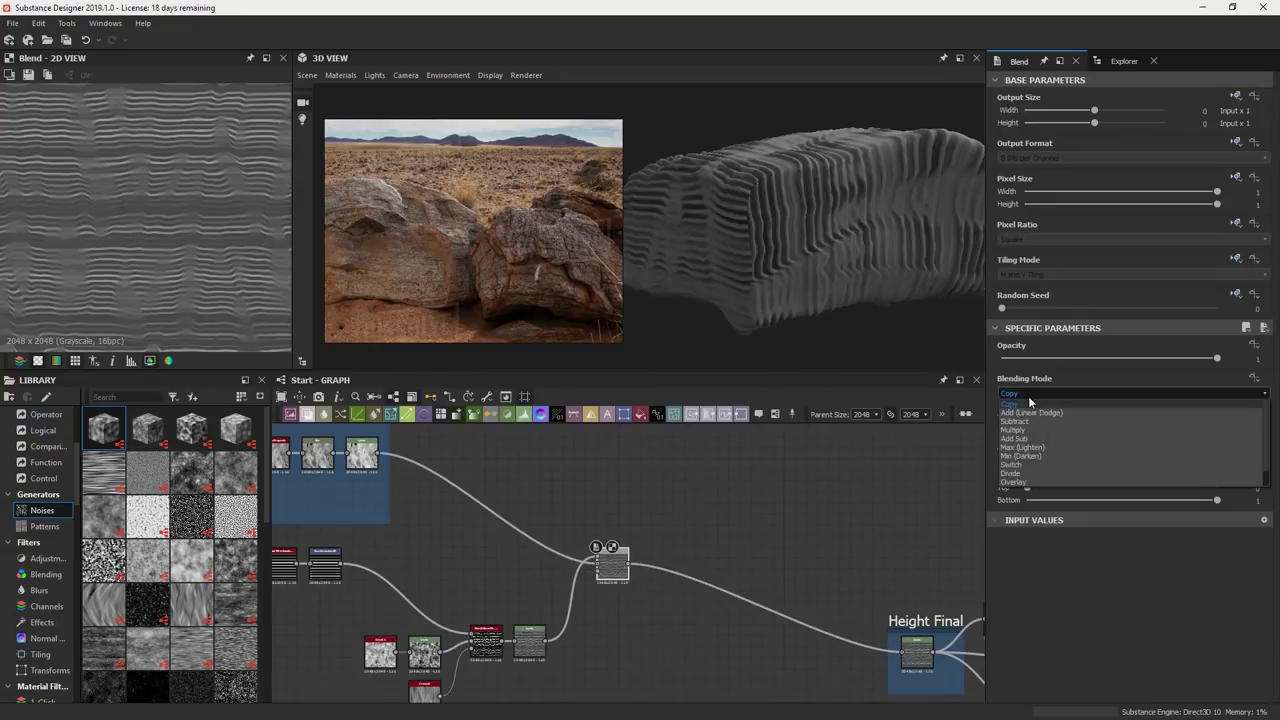
# Set the Blend's Blending Mode to Add Sub and lower its Opacity strongly.
pyautogui.scroll(-4, 1040, 393)
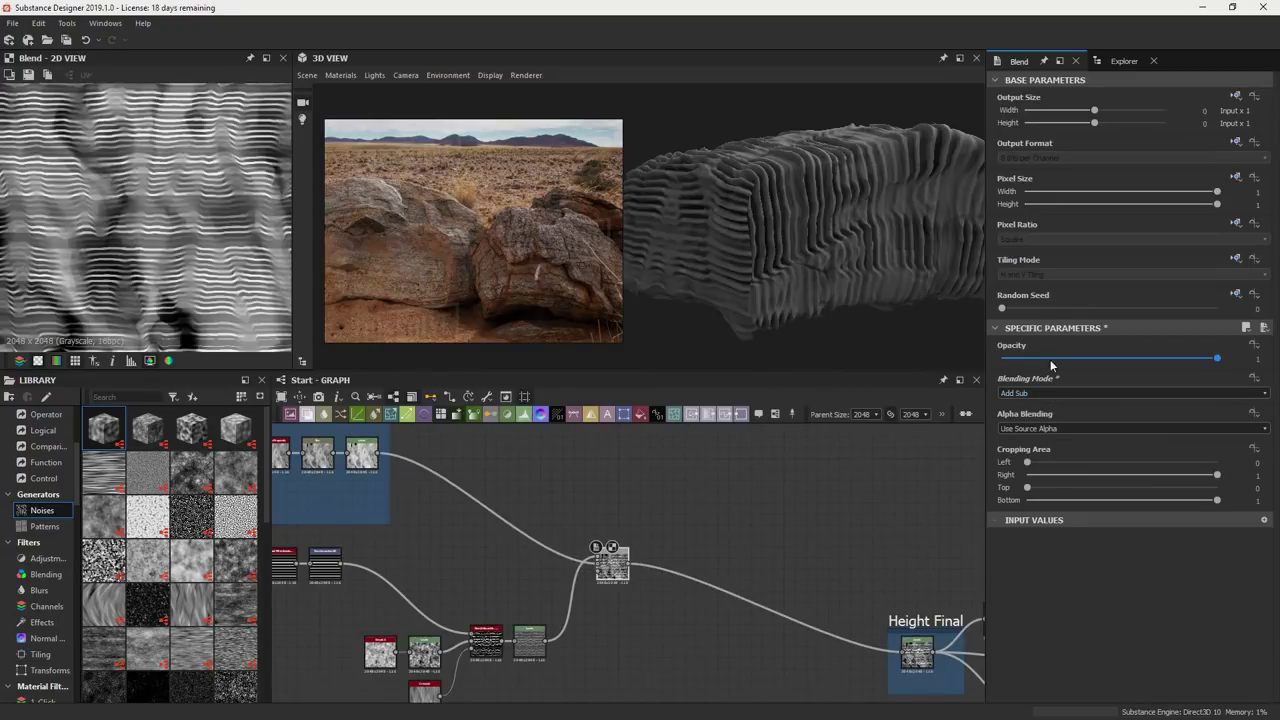
pyautogui.moveTo(1043, 360); pyautogui.dragTo(1021, 360)
pyautogui.scroll(-2, 1035, 393)
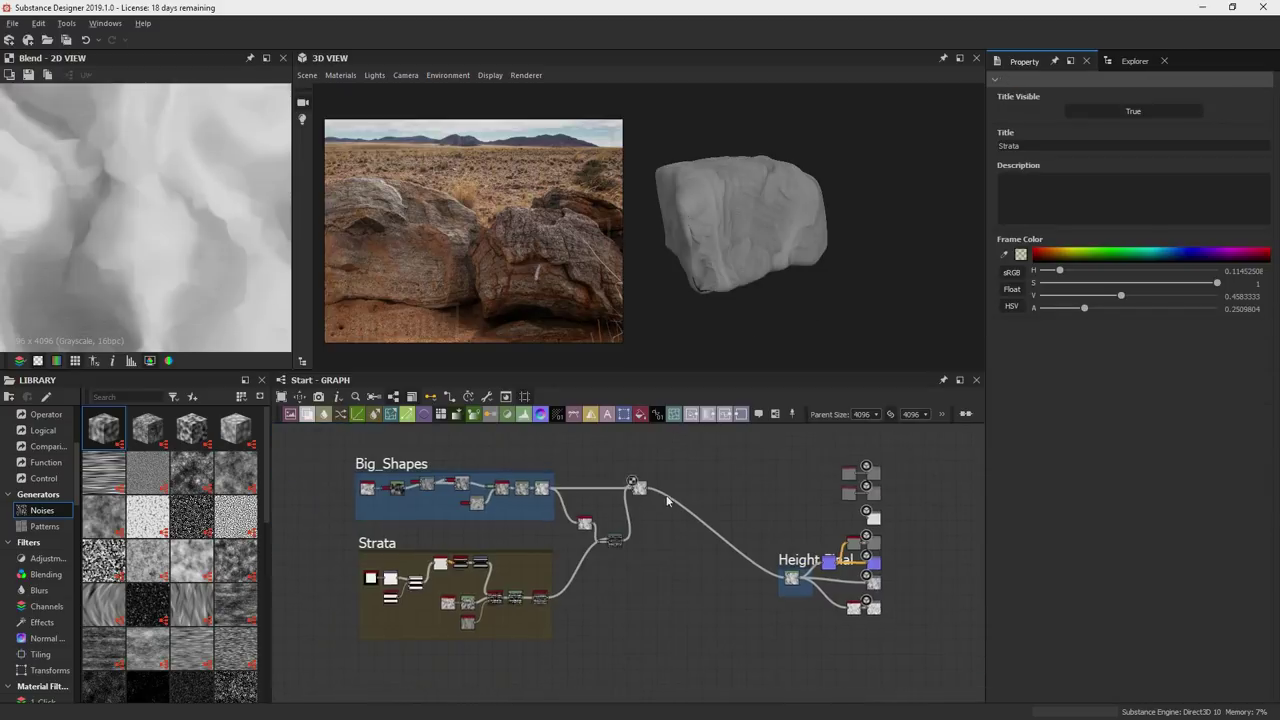
# Add a Tile Sampler in the empty graph area below the Strata frame.
pyautogui.scroll(2, 653, 494)
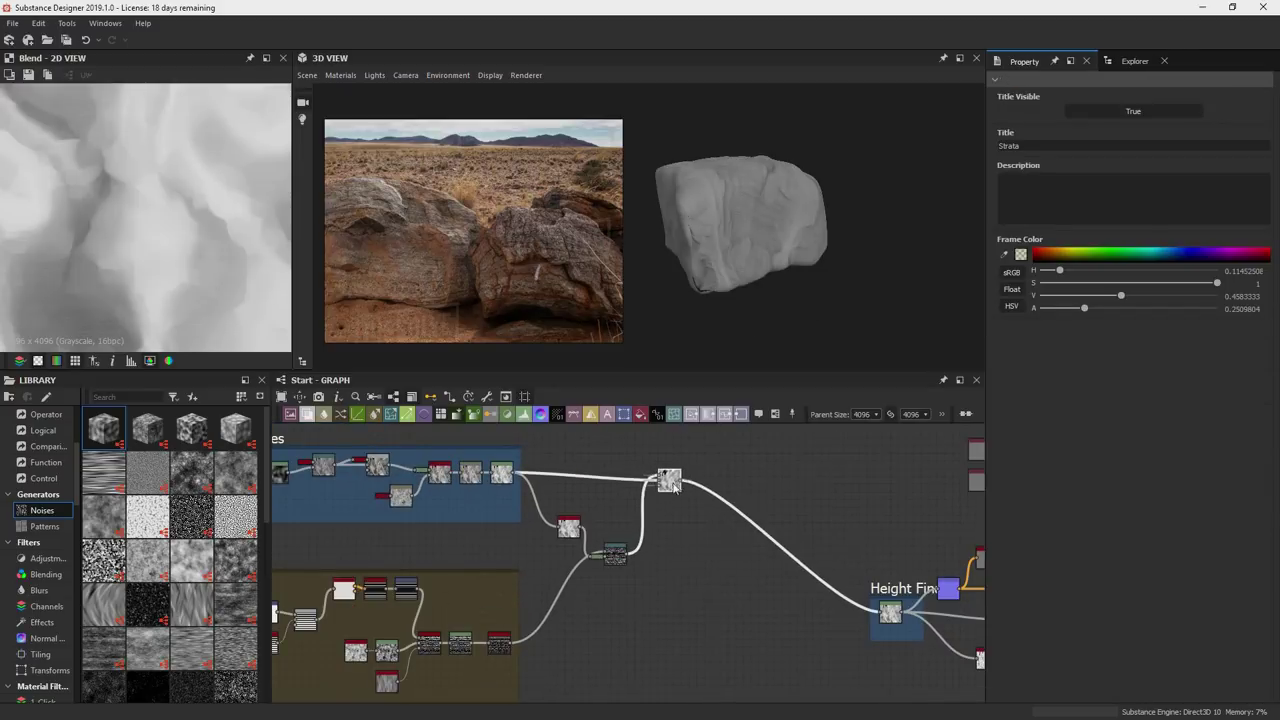
pyautogui.moveTo(674, 486); pyautogui.dragTo(682, 490)
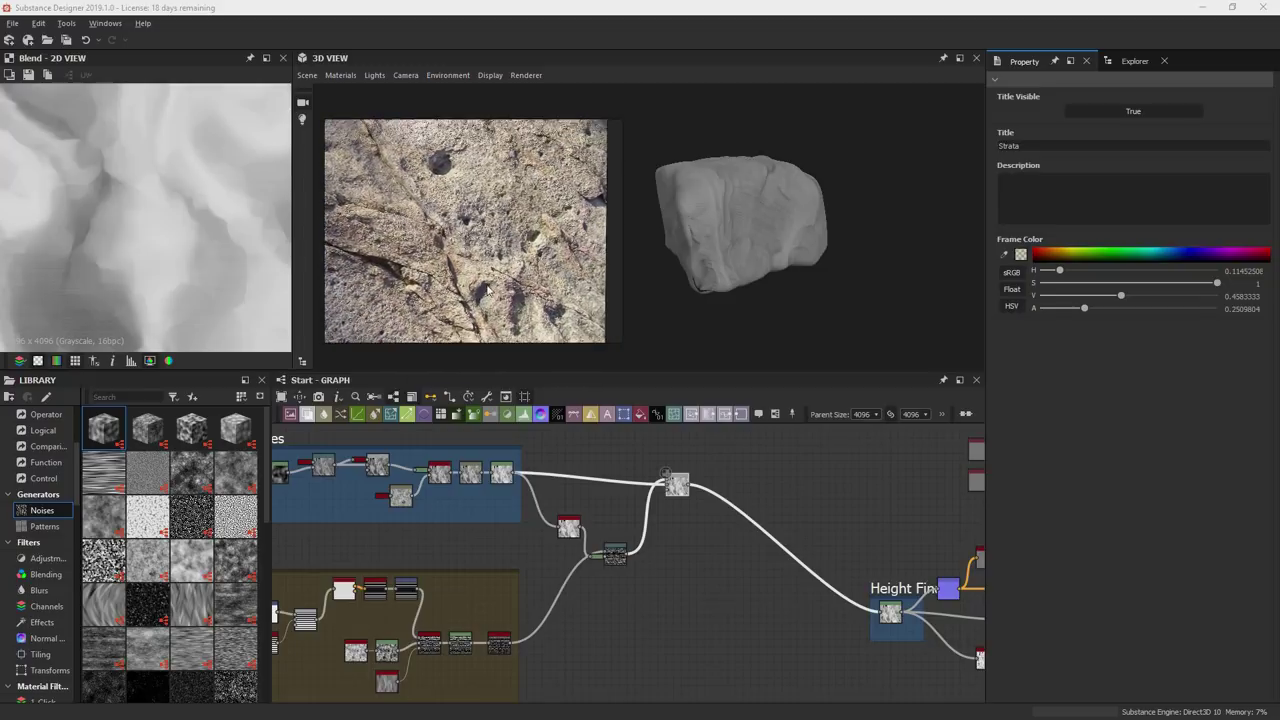
pyautogui.moveTo(627, 549); pyautogui.dragTo(800, 430, button='middle')
pyautogui.scroll(-1, 729, 486)
pyautogui.scroll(-2, 646, 509)
pyautogui.scroll(2, 646, 509)
pyautogui.scroll(-3, 266, 491)
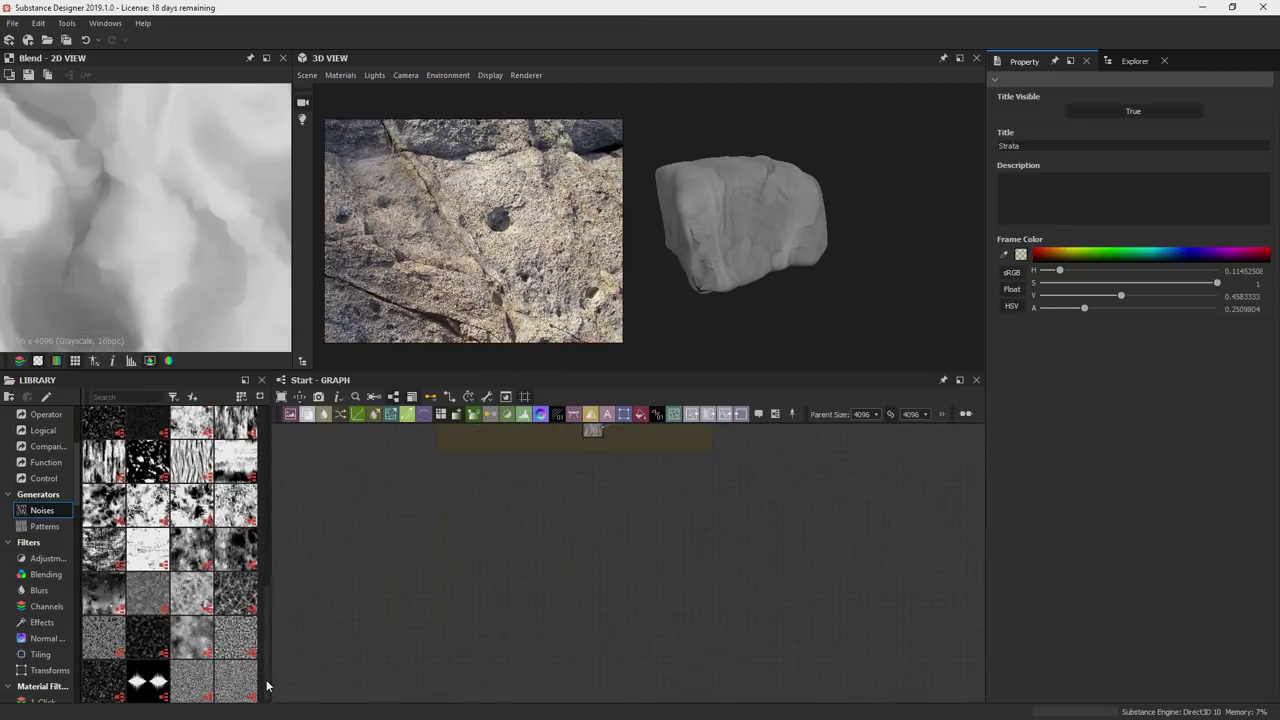
pyautogui.press('space')
pyautogui.write('tile')
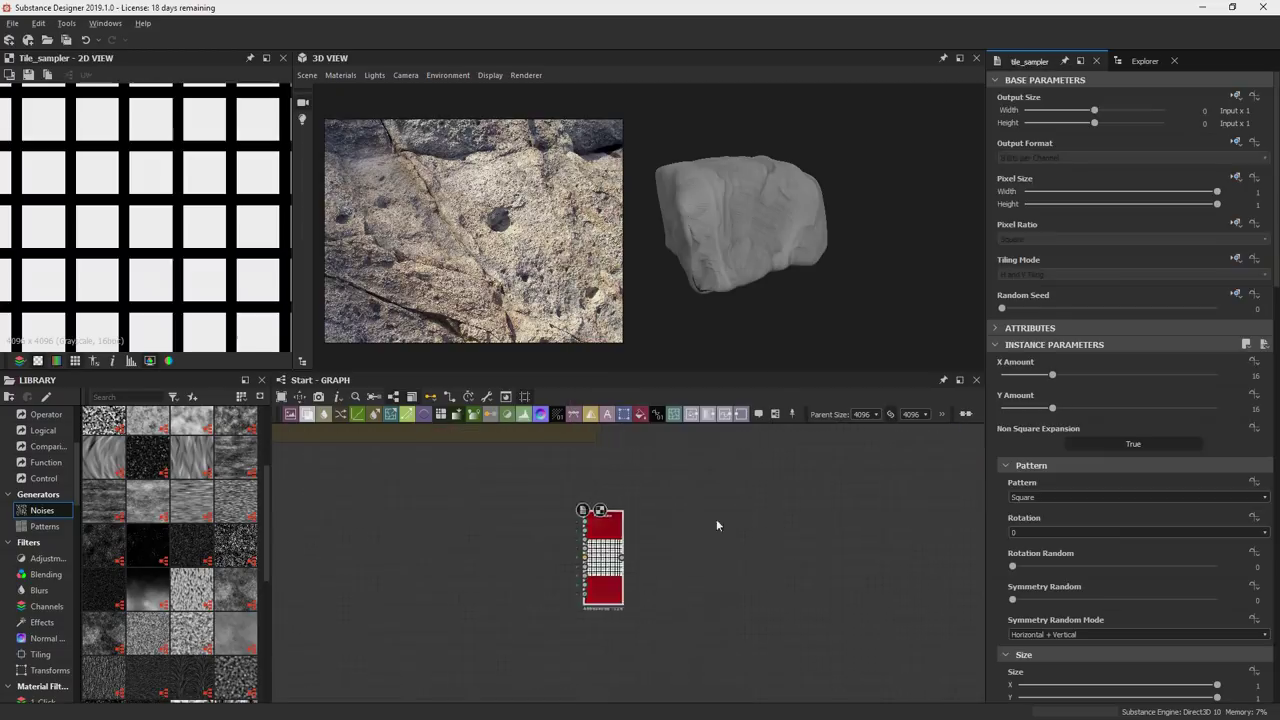
# Feed a Gradient Radial into the Tile Sampler and set its Pattern to Pattern Input.
pyautogui.click(44, 526)
pyautogui.moveTo(103, 513); pyautogui.dragTo(447, 557)
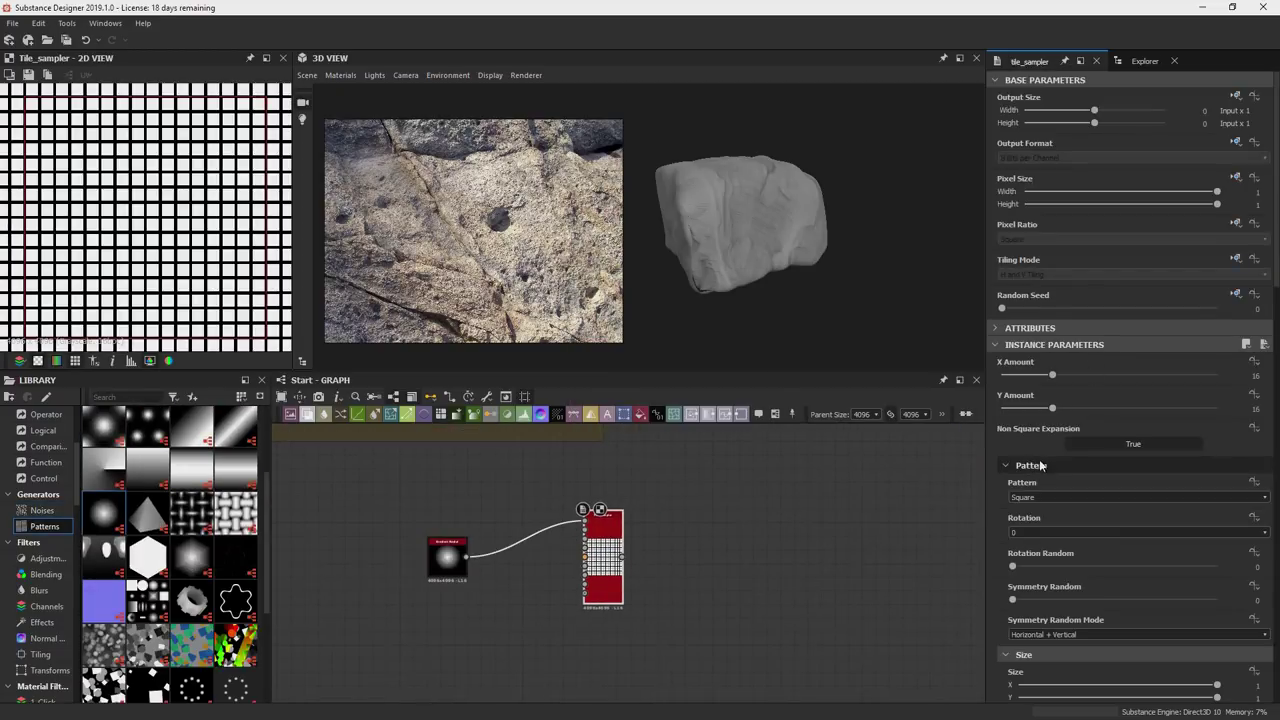
pyautogui.click(1043, 497)
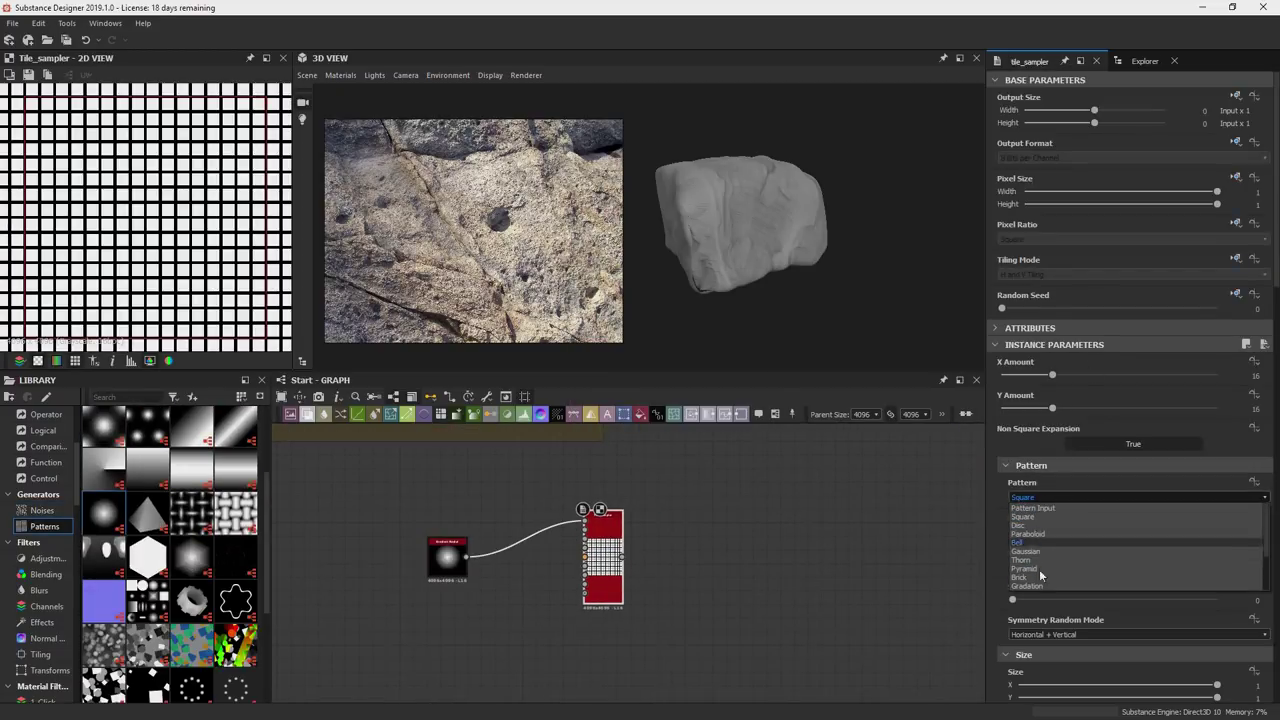
pyautogui.click(1044, 509)
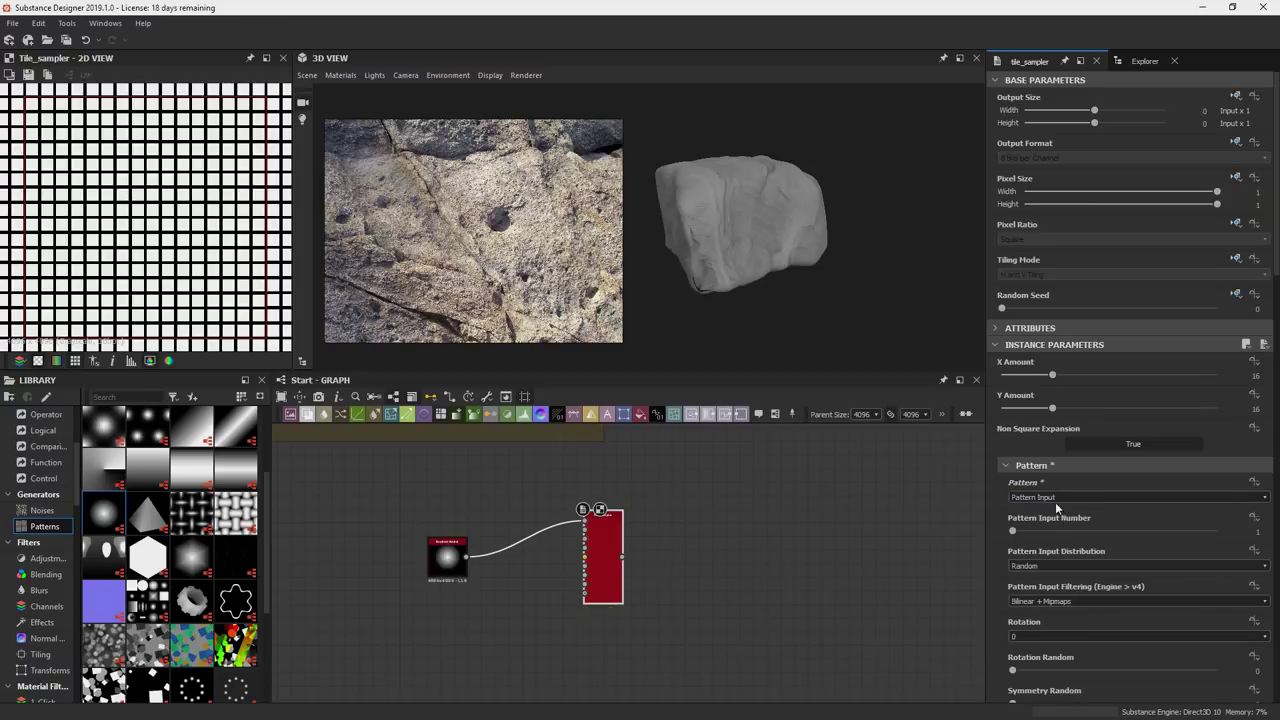
# Try a Polygon 2 as the Tile Sampler's pattern input and preview the tiling.
pyautogui.moveTo(495, 567); pyautogui.dragTo(558, 606, button='middle')
pyautogui.scroll(4, 635, 499)
pyautogui.moveTo(552, 594); pyautogui.dragTo(492, 535)
pyautogui.moveTo(265, 578); pyautogui.dragTo(445, 658)
pyautogui.moveTo(521, 649); pyautogui.dragTo(829, 510)
pyautogui.doubleClick(868, 520)
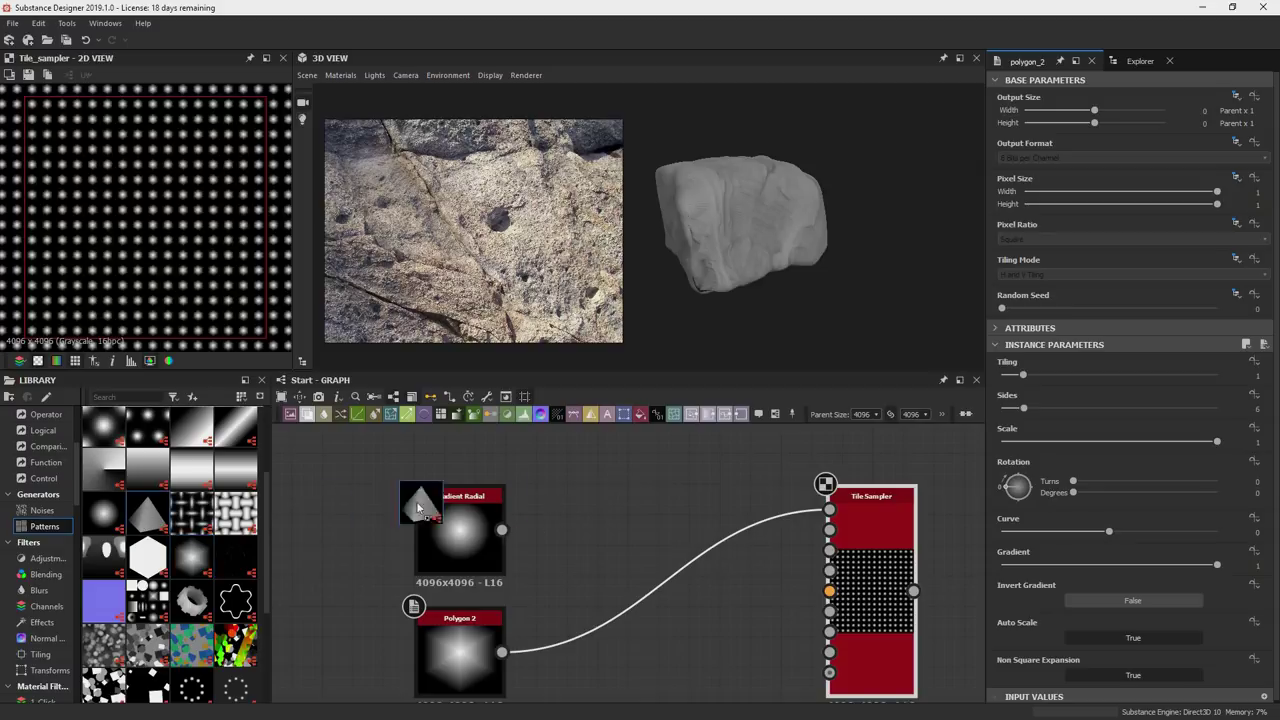
pyautogui.moveTo(500, 502); pyautogui.dragTo(610, 486)
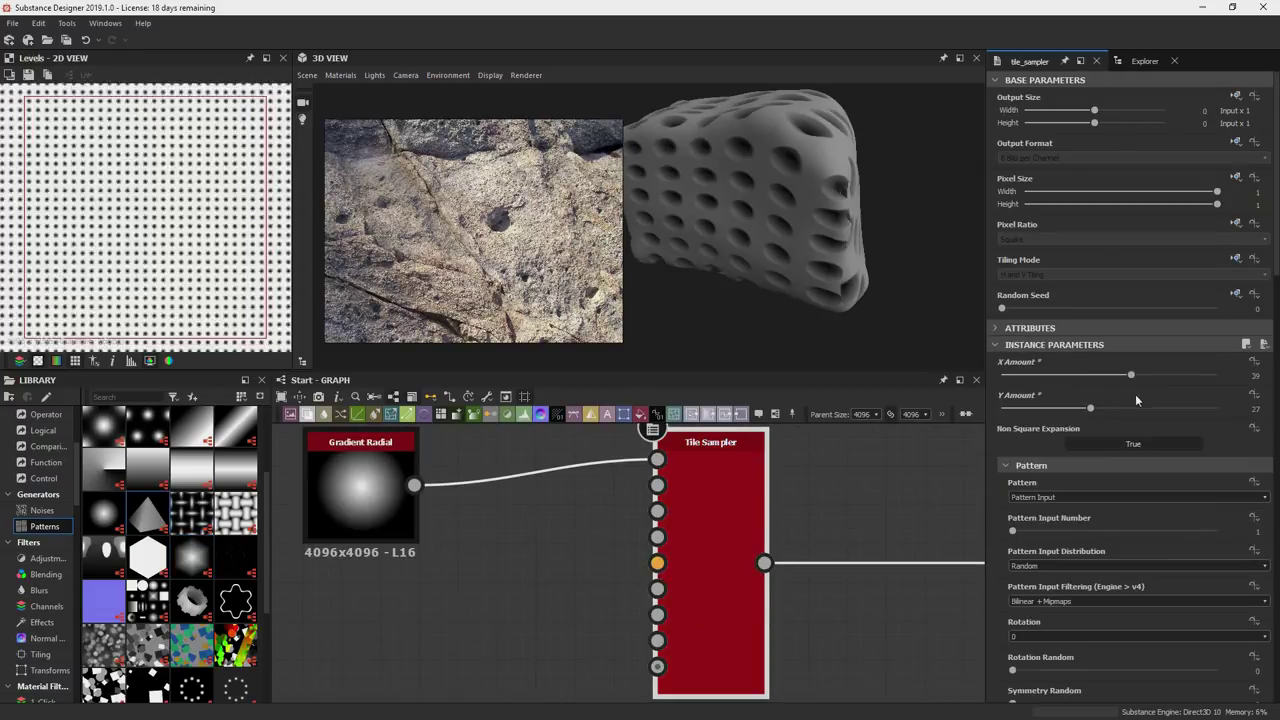
# Set the Tile Sampler's Scale Random to 0.67 and its Position Random to 10.
pyautogui.scroll(-5, 1132, 412)
pyautogui.moveTo(1013, 386); pyautogui.dragTo(1148, 386)
pyautogui.scroll(-4, 1140, 380)
pyautogui.moveTo(1013, 332); pyautogui.dragTo(1216, 332)
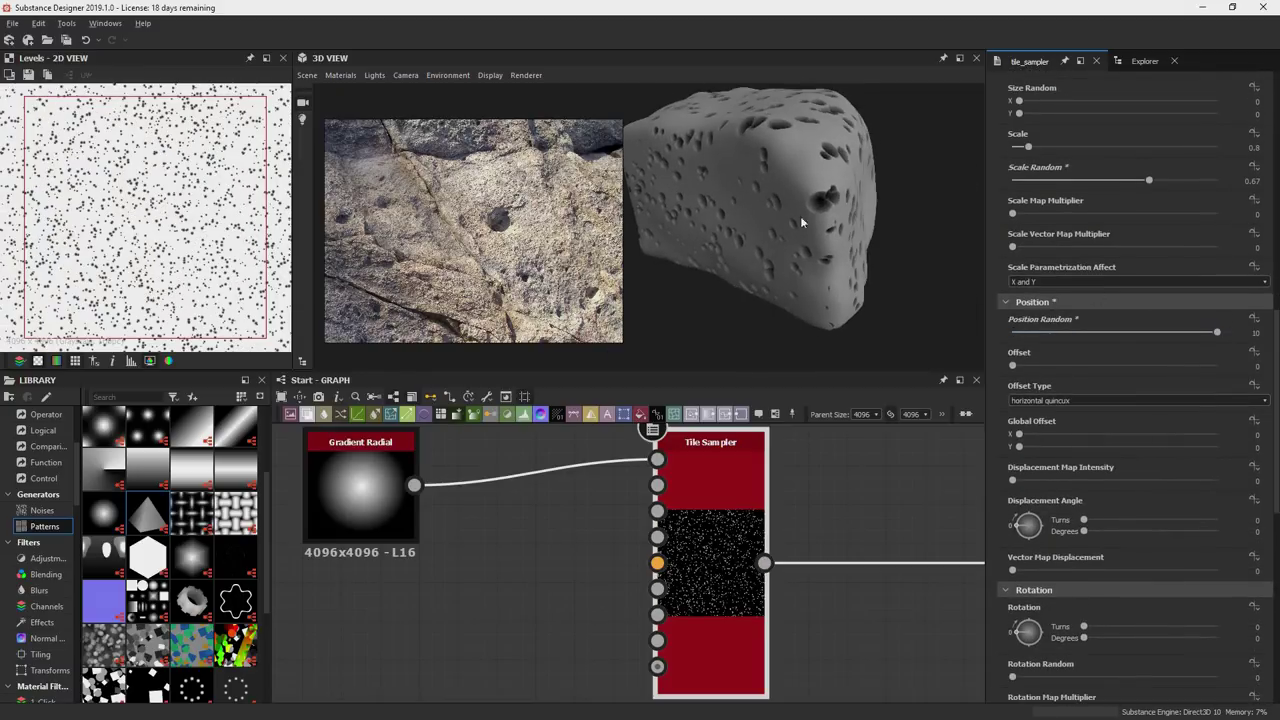
# Set the Tile Sampler's Size Random to X 0.11 and Y 0.26, and its Rotation Random to 1.
pyautogui.scroll(-5, 1136, 400)
pyautogui.scroll(5, 1100, 350)
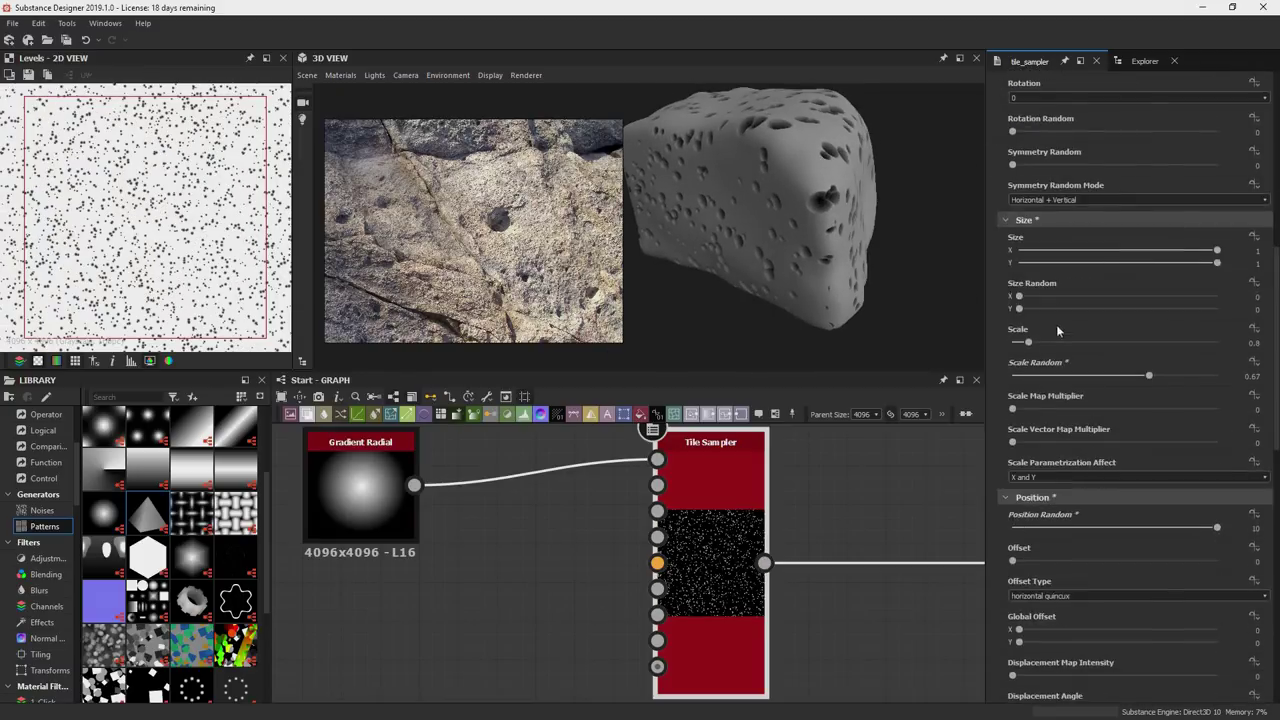
pyautogui.moveTo(1019, 309); pyautogui.dragTo(1034, 310)
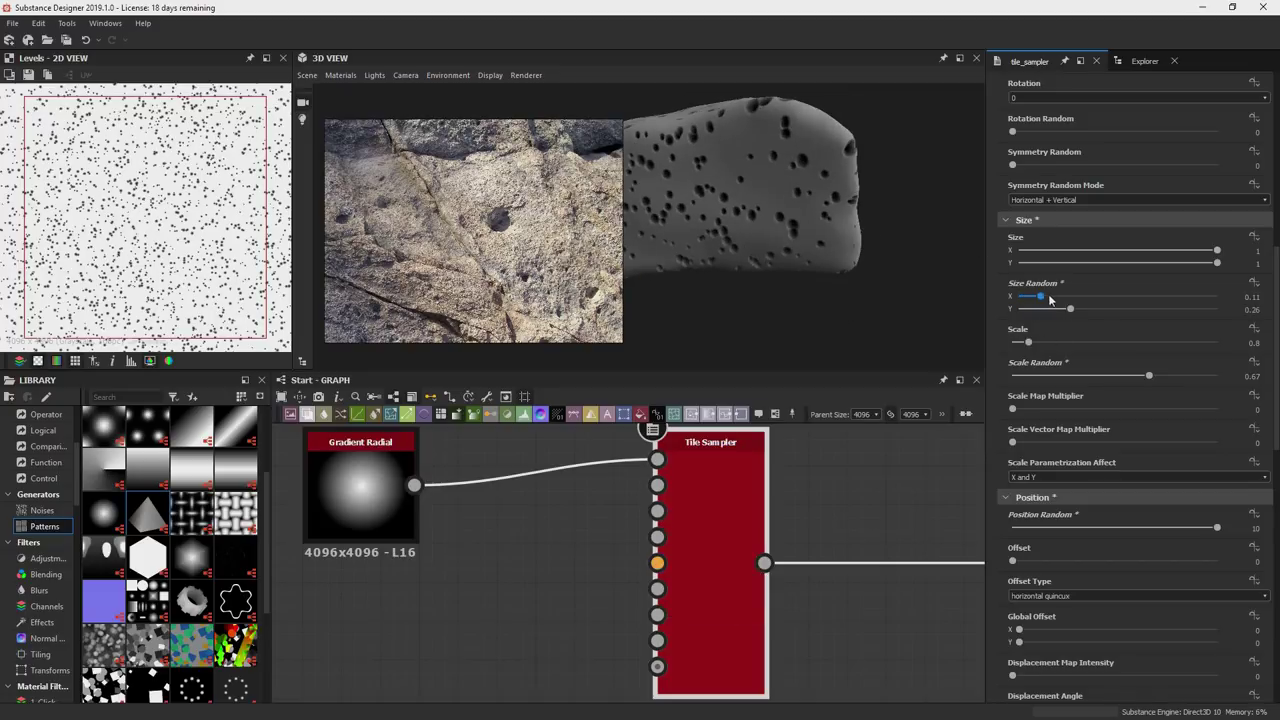
pyautogui.scroll(-5, 1133, 356)
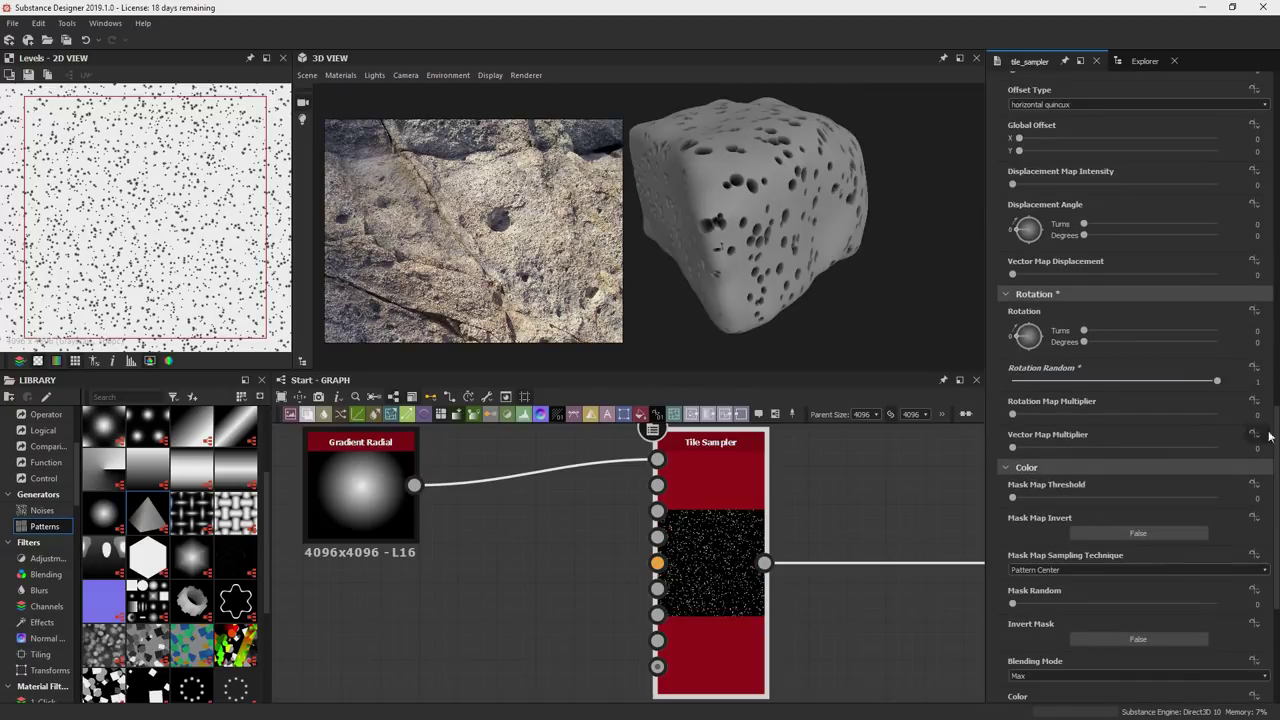
# Set the Tile Sampler's Color Random to 0.96 and make room between it and the Gradient Radial.
pyautogui.scroll(-5, 1120, 420)
pyautogui.click(1064, 480)
pyautogui.moveTo(740, 235); pyautogui.dragTo(850, 245)
pyautogui.moveTo(703, 517); pyautogui.dragTo(572, 517)
pyautogui.moveTo(672, 480); pyautogui.dragTo(791, 517, button='middle')
pyautogui.scroll(-1, 791, 517)
pyautogui.moveTo(496, 500); pyautogui.dragTo(431, 500)
# Add a Polygon 2 below the Gradient Radial and reduce its number of sides.
pyautogui.scroll(3, 260, 476)
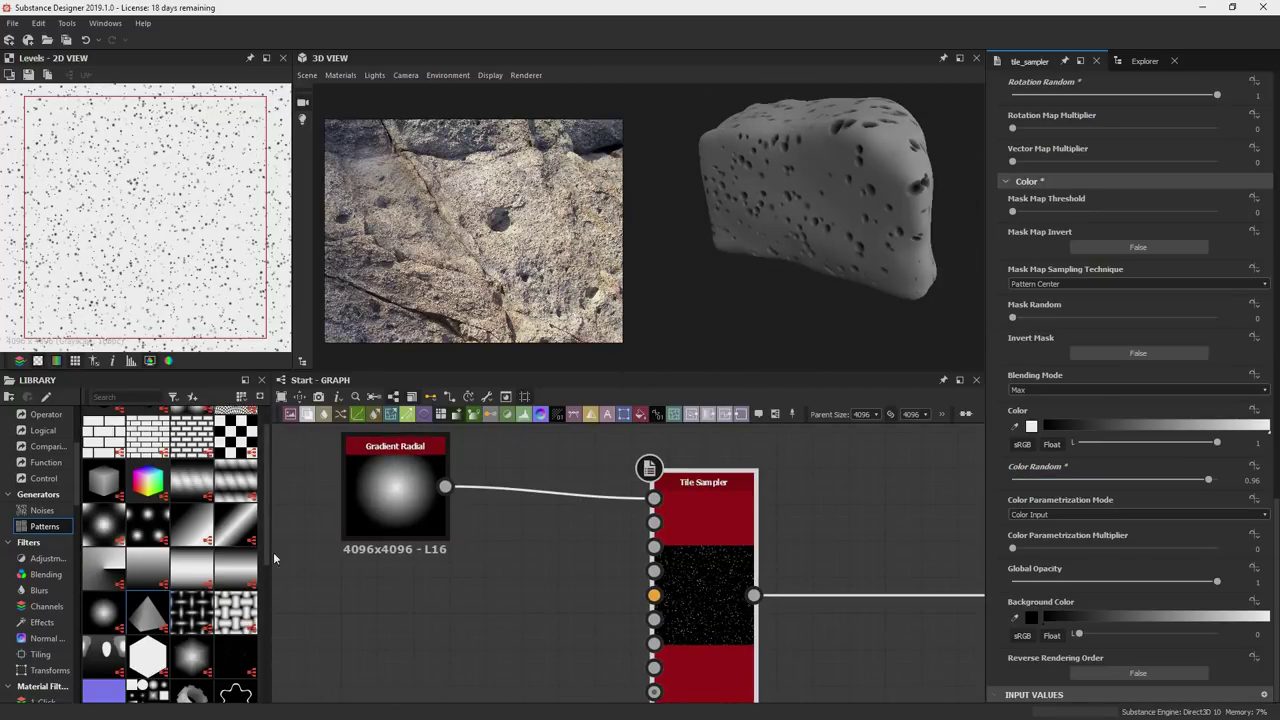
pyautogui.moveTo(187, 662); pyautogui.dragTo(396, 628)
pyautogui.moveTo(1023, 406); pyautogui.dragTo(1009, 407)
pyautogui.moveTo(520, 580); pyautogui.dragTo(673, 553, button='middle')
pyautogui.moveTo(515, 602); pyautogui.dragTo(446, 605)
# Add a Blur after Polygon 2, raise its intensity and arrange the two nodes in a row.
pyautogui.press('space')
pyautogui.write('blu')
pyautogui.click(530, 300)
pyautogui.moveTo(1109, 358); pyautogui.dragTo(1183, 358)
pyautogui.moveTo(431, 603); pyautogui.dragTo(322, 603)
pyautogui.moveTo(650, 604); pyautogui.dragTo(577, 604)
# Set the Tile Sampler's Pattern Input Number to 2 and connect the Blur as its second pattern.
pyautogui.click(857, 560)
pyautogui.moveTo(1014, 532); pyautogui.dragTo(1044, 536)
pyautogui.moveTo(635, 604); pyautogui.dragTo(807, 484)
pyautogui.scroll(4, 820, 186)
pyautogui.moveTo(820, 186); pyautogui.dragTo(780, 220)
# Set the Blur's Intensity to 33.7 and space out the pattern nodes in front of the Tile Sampler.
pyautogui.click(585, 604)
pyautogui.moveTo(1155, 358); pyautogui.dragTo(1218, 359)
pyautogui.moveTo(780, 225); pyautogui.dragTo(725, 265)
pyautogui.moveTo(480, 580); pyautogui.dragTo(725, 540, button='middle')
pyautogui.moveTo(644, 571); pyautogui.dragTo(527, 571)
pyautogui.moveTo(814, 560); pyautogui.dragTo(666, 560)
pyautogui.moveTo(782, 535); pyautogui.dragTo(520, 497)
# Add a Slope Blur Grayscale and connect the Gradient Radial to its input.
pyautogui.press('space')
pyautogui.write('slo')
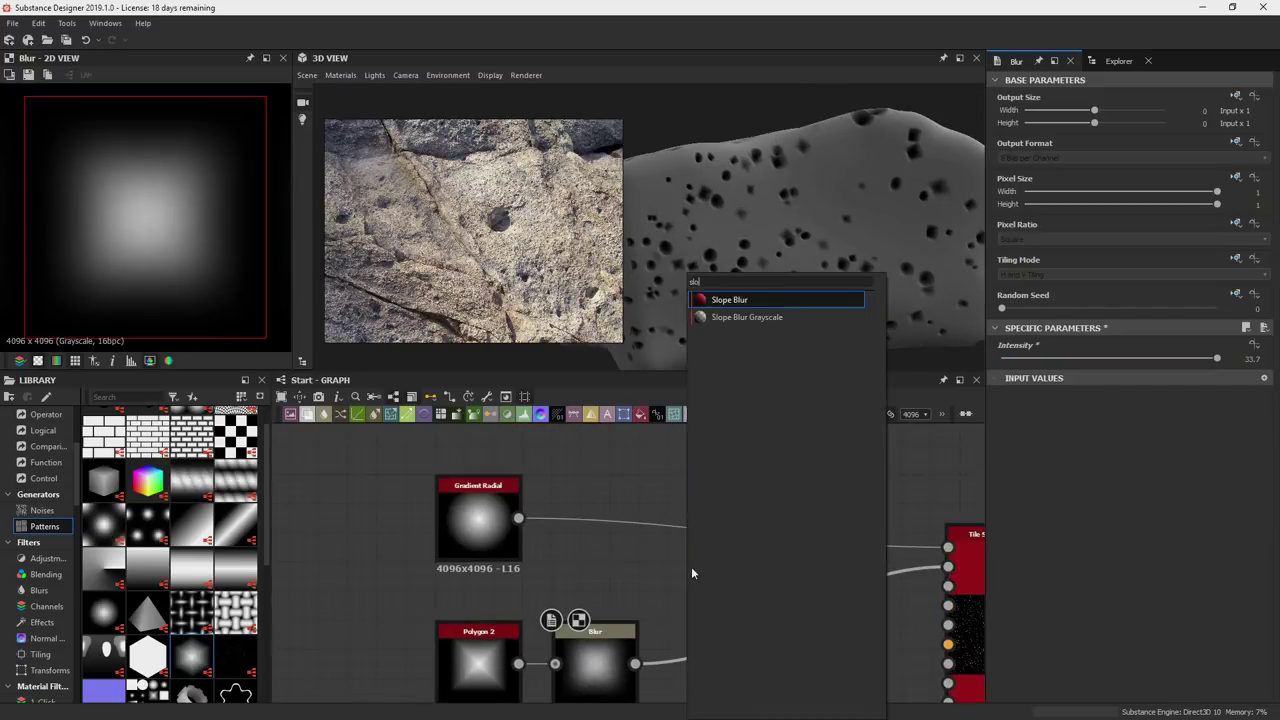
pyautogui.press('Down')
pyautogui.press('Return')
pyautogui.moveTo(688, 582); pyautogui.dragTo(685, 535)
pyautogui.moveTo(479, 520); pyautogui.dragTo(479, 490)
pyautogui.moveTo(518, 488); pyautogui.dragTo(741, 486)
# Duplicate the Slope Blur Grayscale for the blurred Polygon 2 branch.
pyautogui.moveTo(602, 640); pyautogui.dragTo(680, 600, button='middle')
pyautogui.moveTo(680, 623)
pyautogui.mouseDown()
pyautogui.moveTo(564, 593)
pyautogui.moveTo(676, 618)
pyautogui.mouseUp()
pyautogui.hotkey('ctrl', 'd')
pyautogui.moveTo(726, 603); pyautogui.dragTo(750, 563, button='middle')
# Add a clouds noise from the library below the pattern nodes to drive the slope blurs.
pyautogui.click(42, 510)
pyautogui.scroll(-5, 257, 523)
pyautogui.scroll(5, 257, 523)
pyautogui.moveTo(192, 556); pyautogui.dragTo(618, 640)
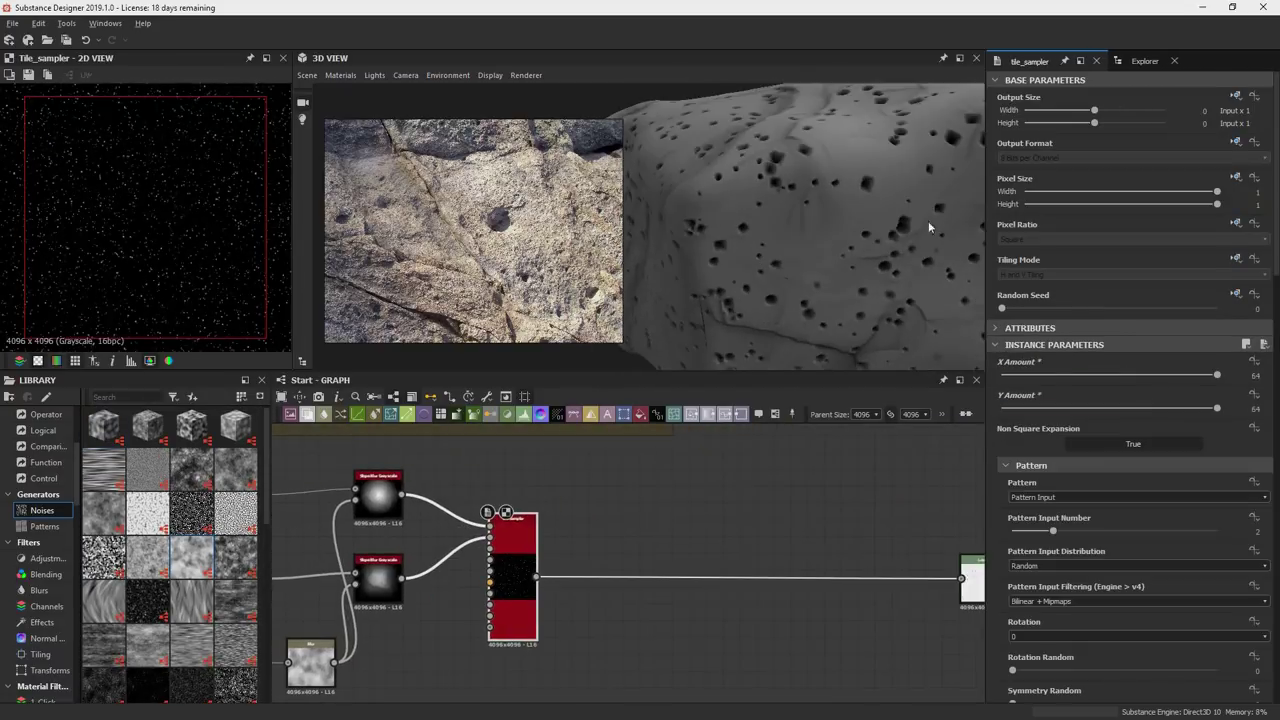
# Lower the Tile Sampler's Scale to about 0.38 and move the following Levels node closer to it.
pyautogui.scroll(-5, 1130, 300)
pyautogui.click(1020, 406)
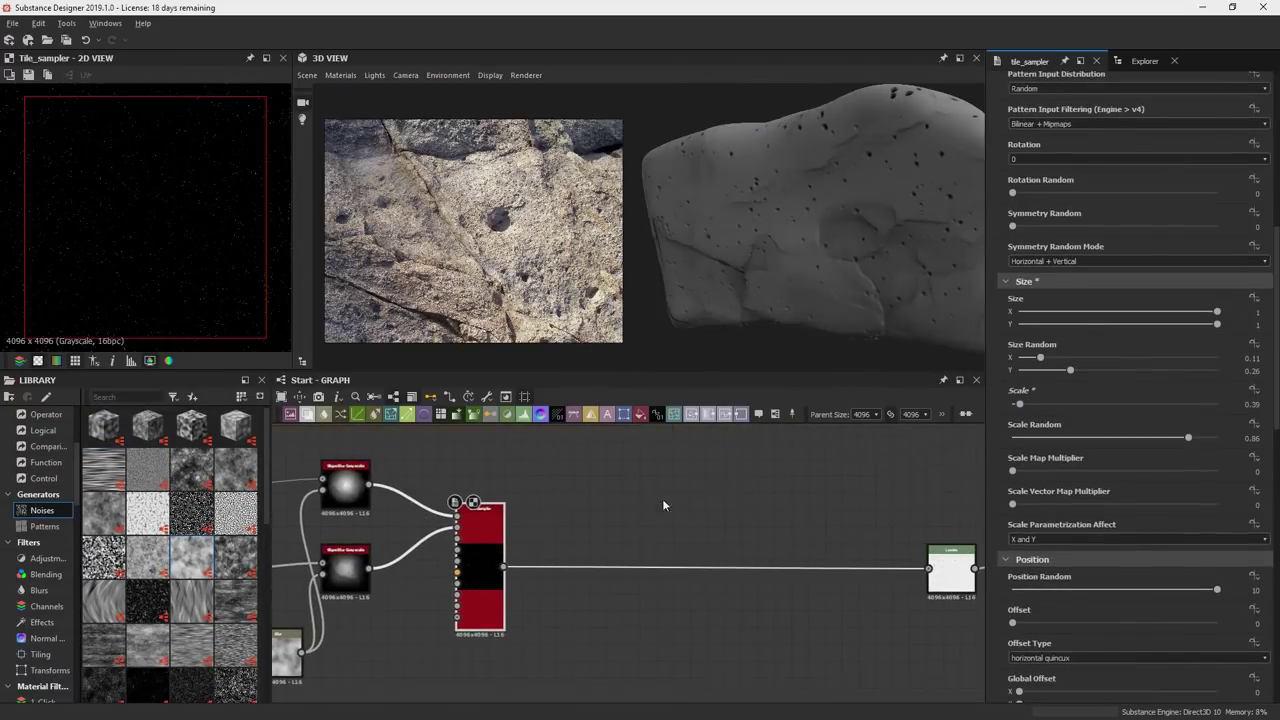
pyautogui.moveTo(951, 571); pyautogui.dragTo(786, 557)
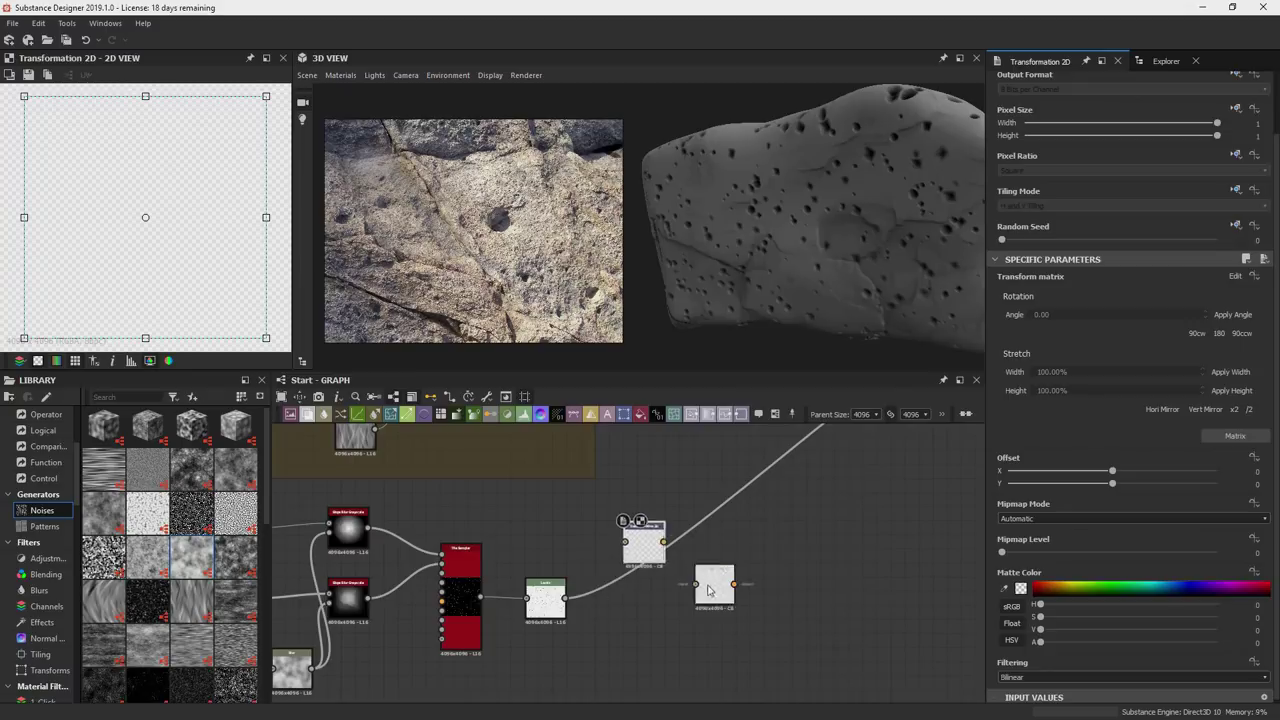
# Place a Safe Transform Grayscale after the pits' Levels and position a Blend node beyond it.
pyautogui.moveTo(714, 586); pyautogui.dragTo(643, 627)
pyautogui.click(829, 293)
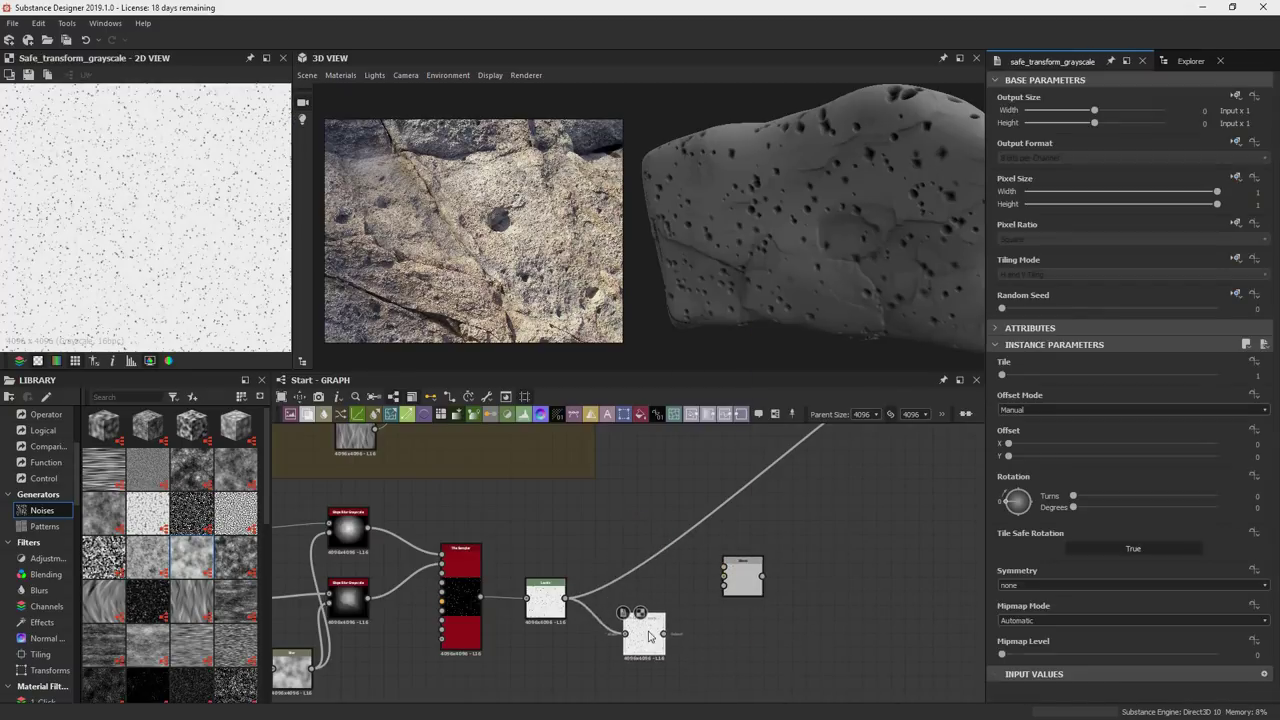
pyautogui.moveTo(726, 585); pyautogui.dragTo(703, 585)
pyautogui.click(644, 632)
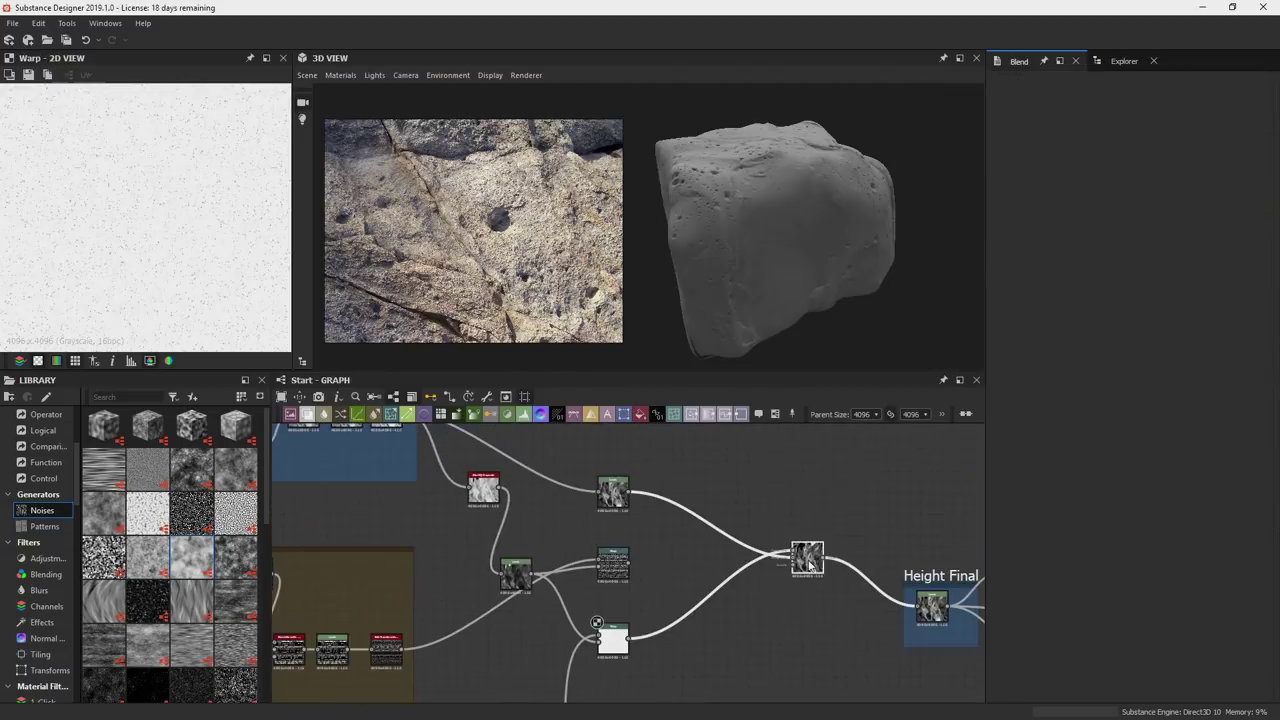
# Replace the Blend ahead of Height Final with a Multi Switch Grayscale that has an Input Number of 3.
pyautogui.click(811, 551)
pyautogui.press('Delete')
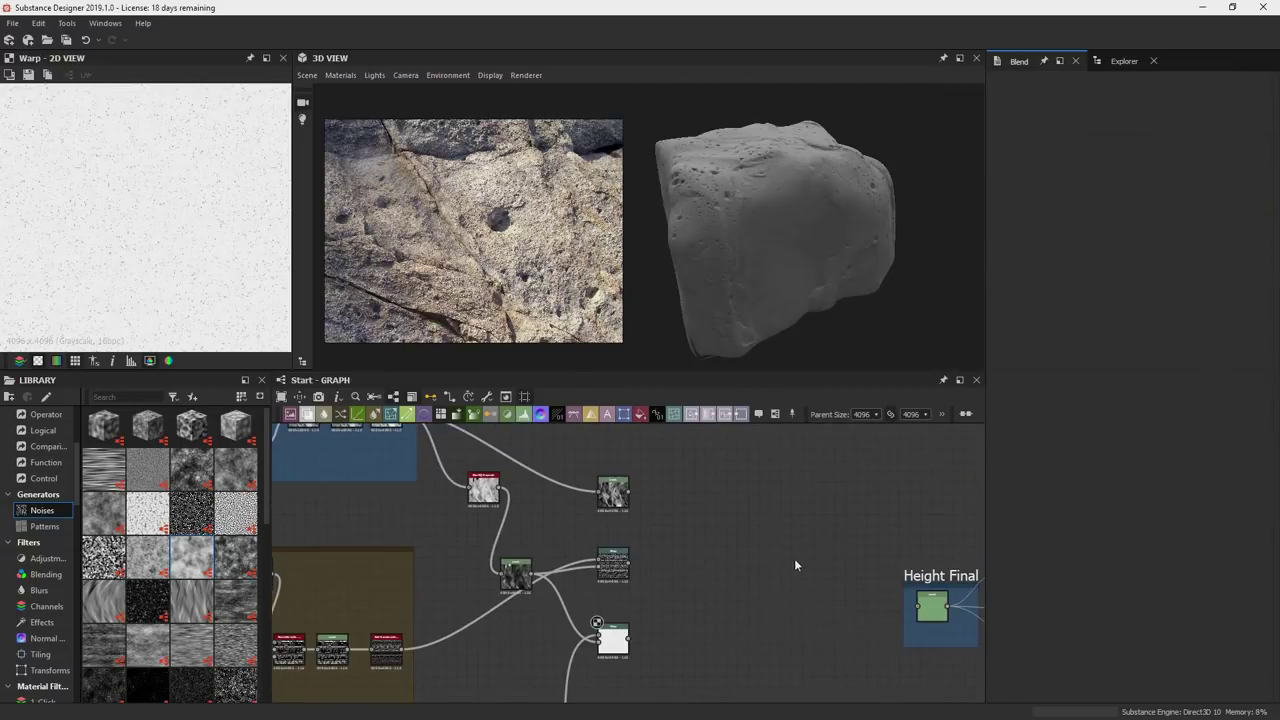
pyautogui.press('space')
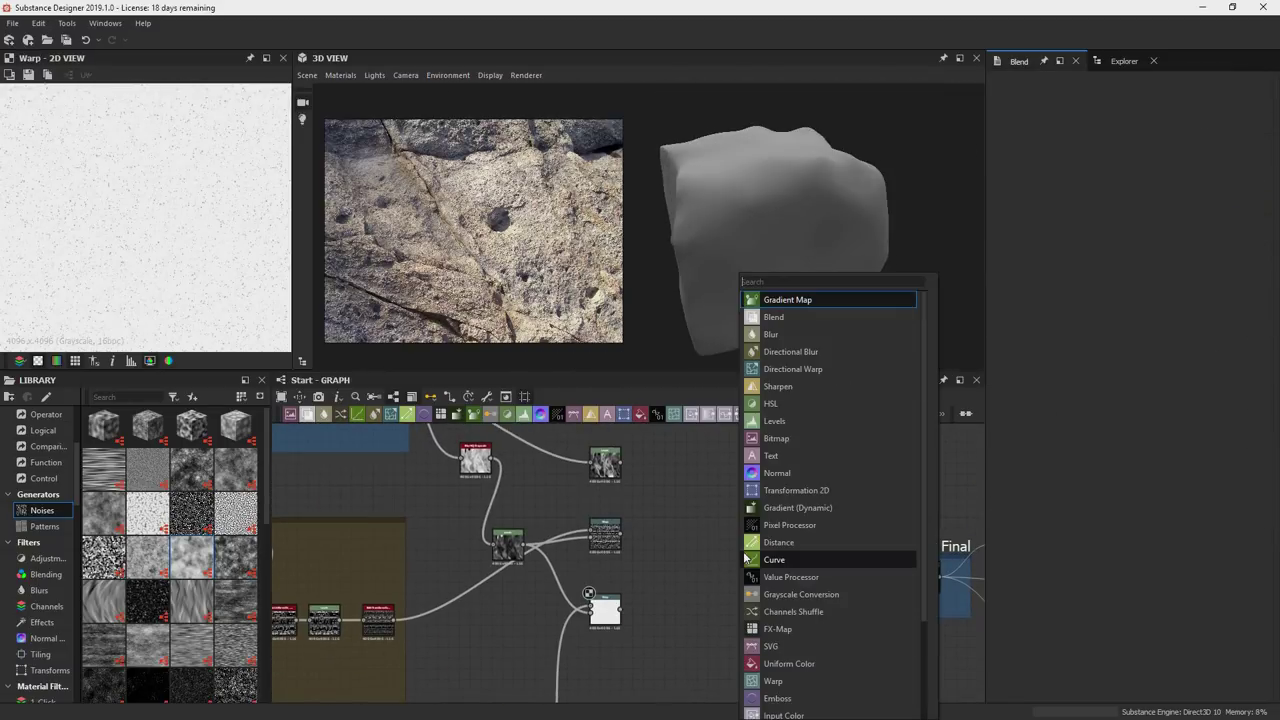
pyautogui.write('mult')
pyautogui.press('Down')
pyautogui.press('Return')
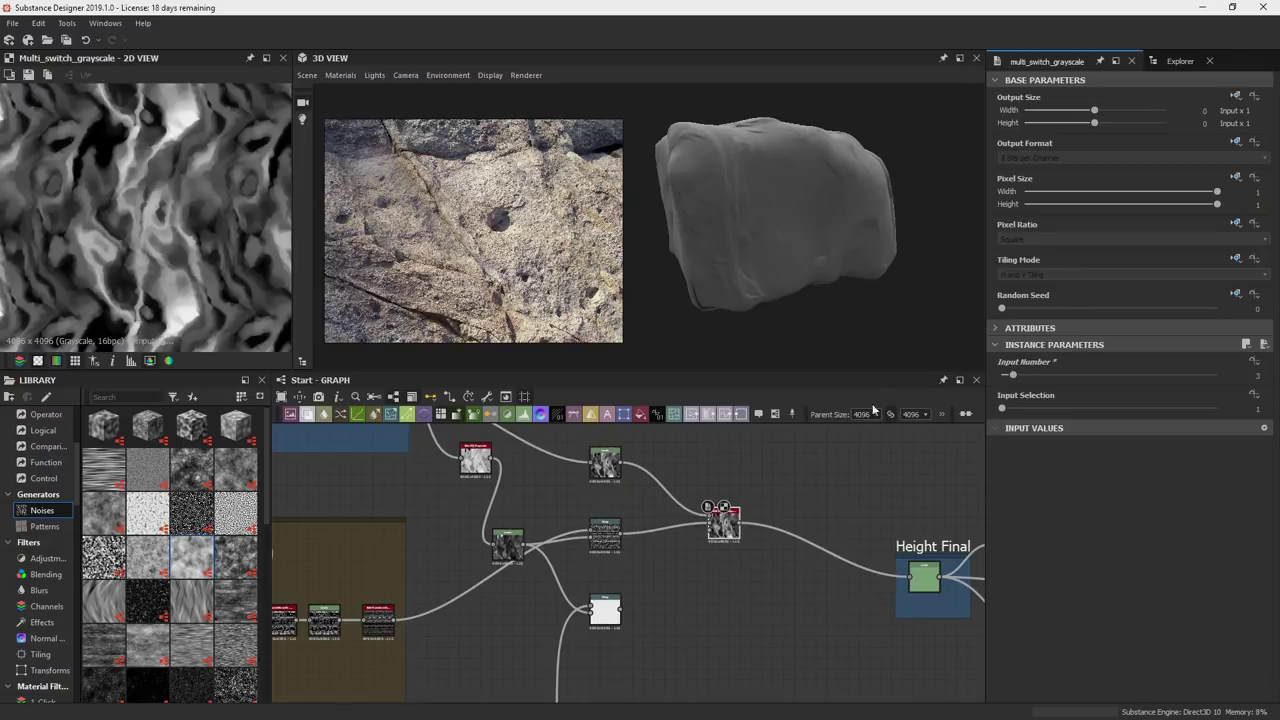
# Connect the pits' Warp as the Multi Switch's third input and step Input Selection through 2 to the third input.
pyautogui.click(1013, 408)
pyautogui.moveTo(621, 609); pyautogui.dragTo(686, 541)
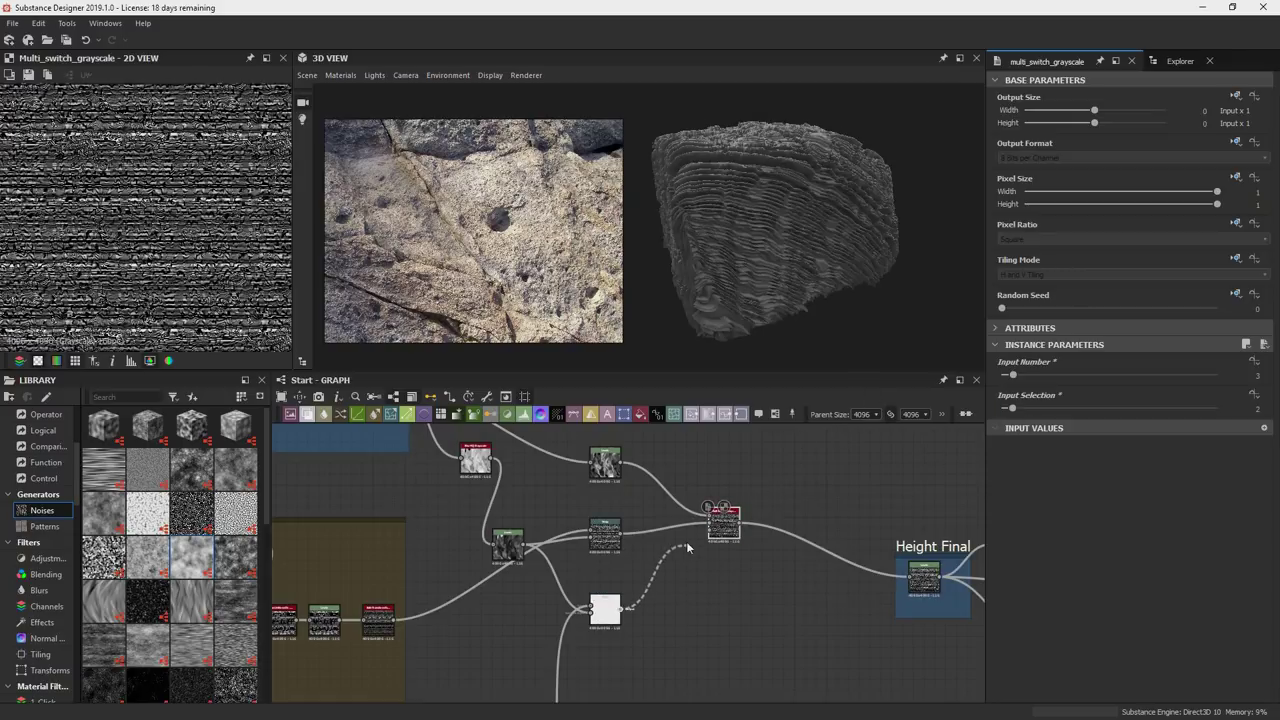
pyautogui.click(1021, 409)
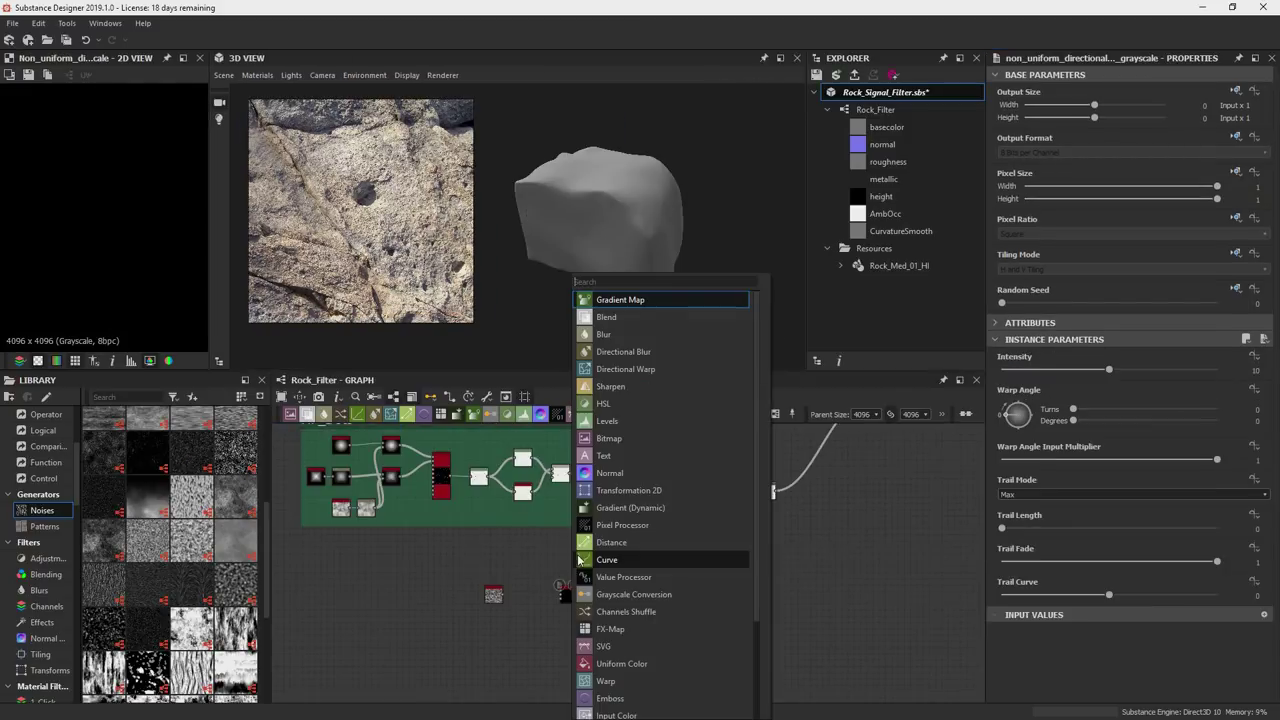
# Add a Multi Dir. Warp Grayscale node below the pits frame.
pyautogui.press('space')
pyautogui.write('wa')
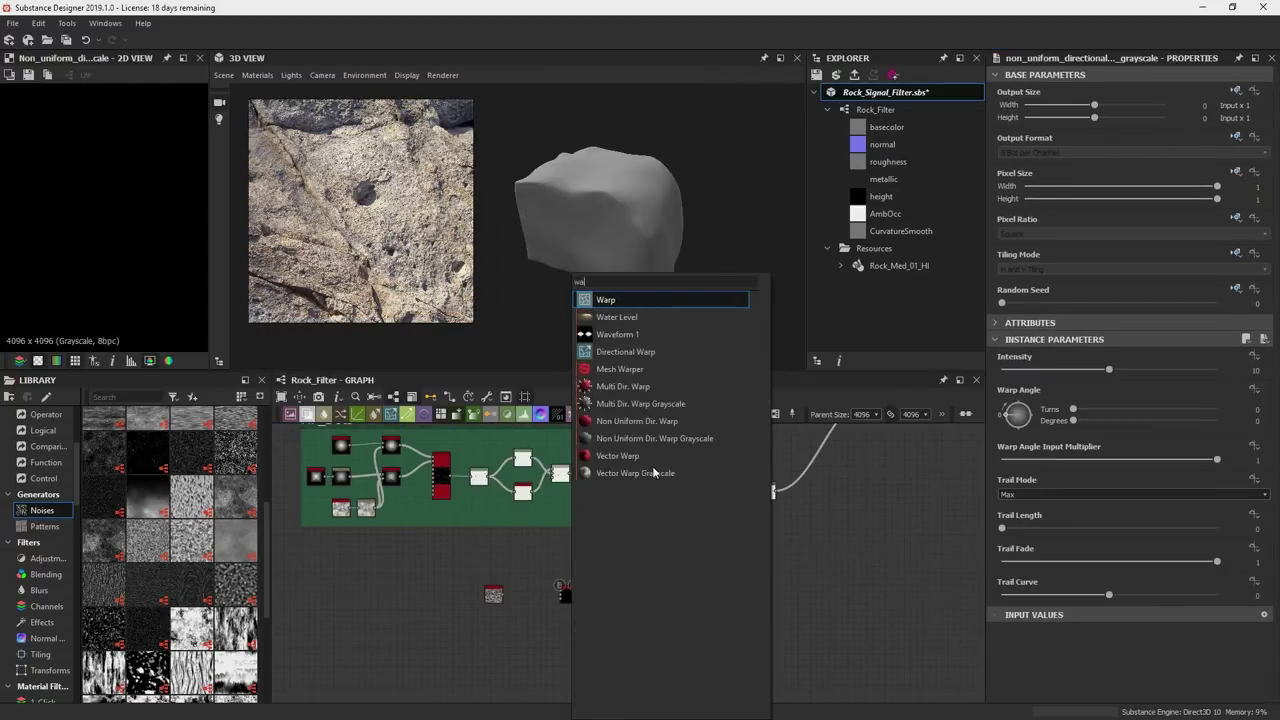
pyautogui.write('r')
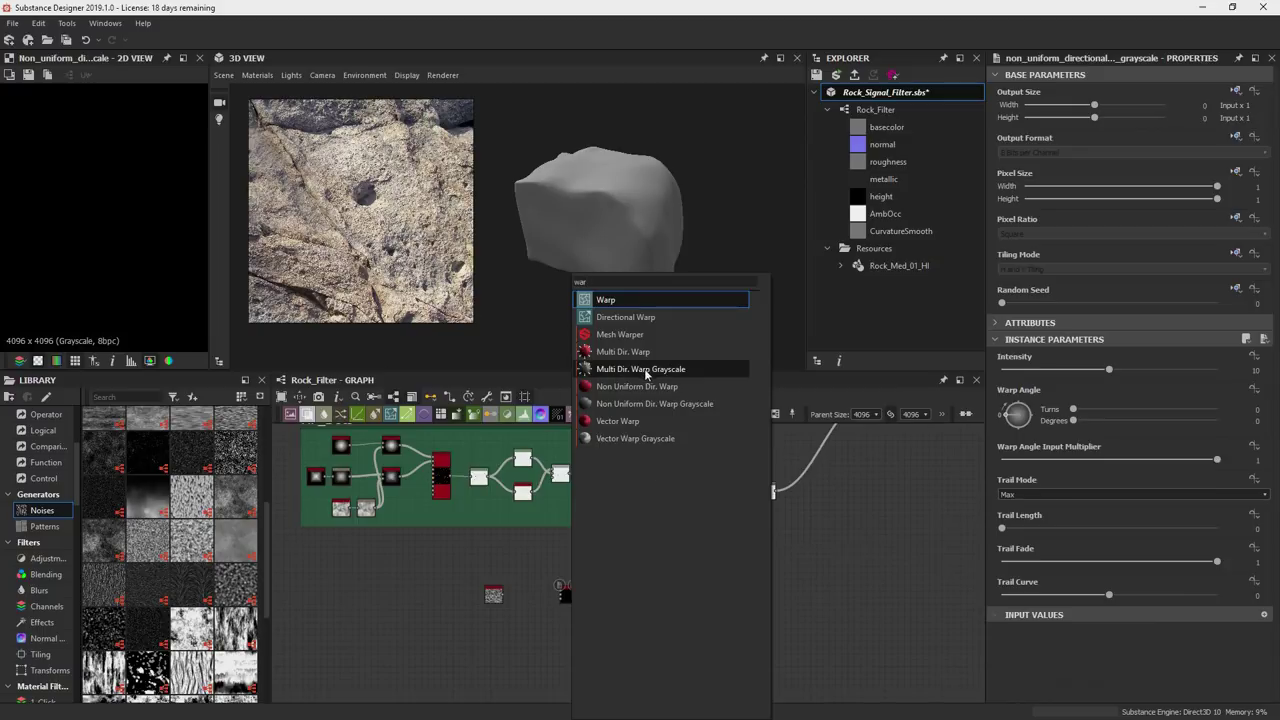
pyautogui.click(648, 370)
# Feed the Directional Scratches and a Gaussian Noise into the Multi Dir. Warp Grayscale, set to Chain mode, 2 Directions and Intensity 13.95.
pyautogui.scroll(5, 675, 566)
pyautogui.moveTo(437, 576); pyautogui.dragTo(344, 636, button='middle')
pyautogui.moveTo(332, 629); pyautogui.dragTo(400, 539)
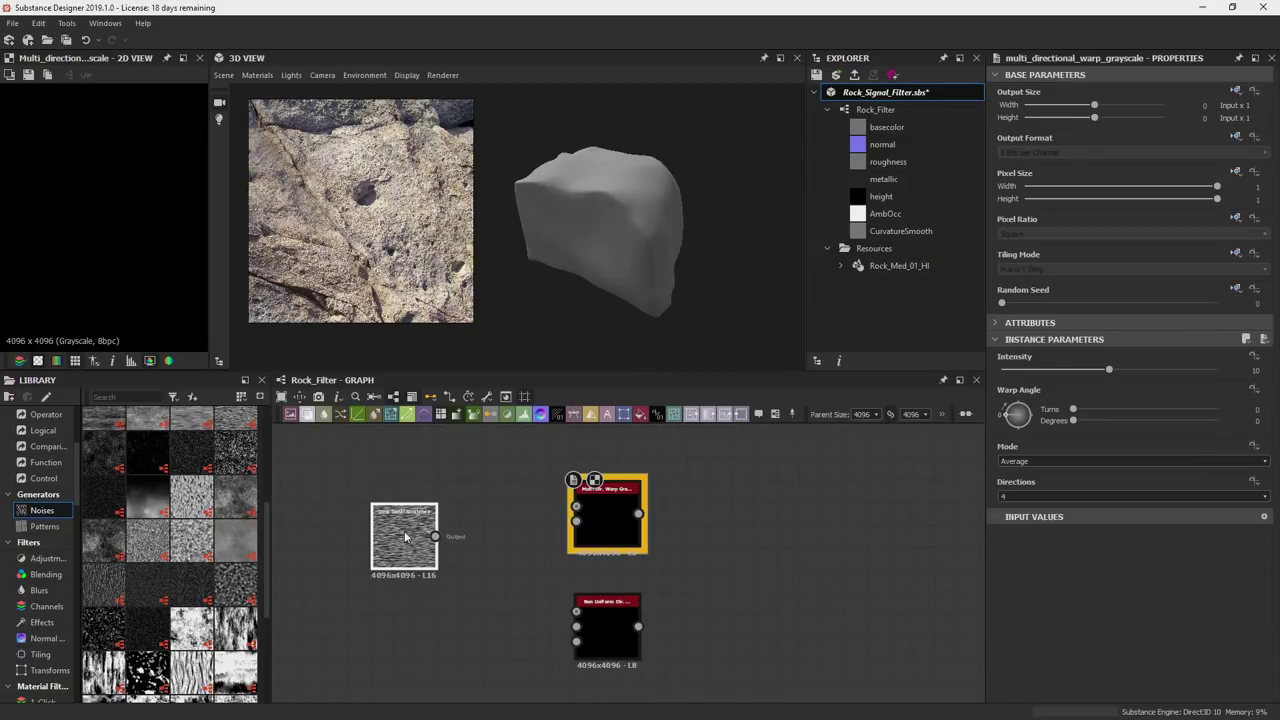
pyautogui.moveTo(600, 619); pyautogui.dragTo(616, 655)
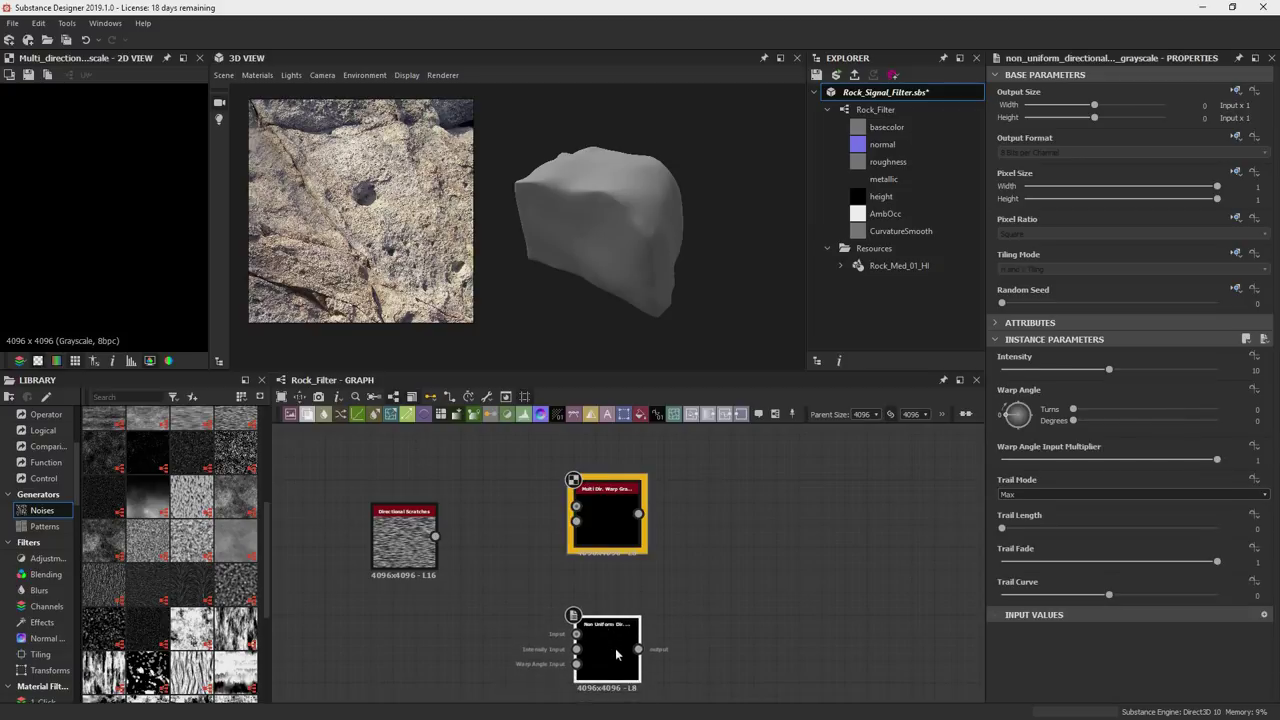
pyautogui.click(620, 522)
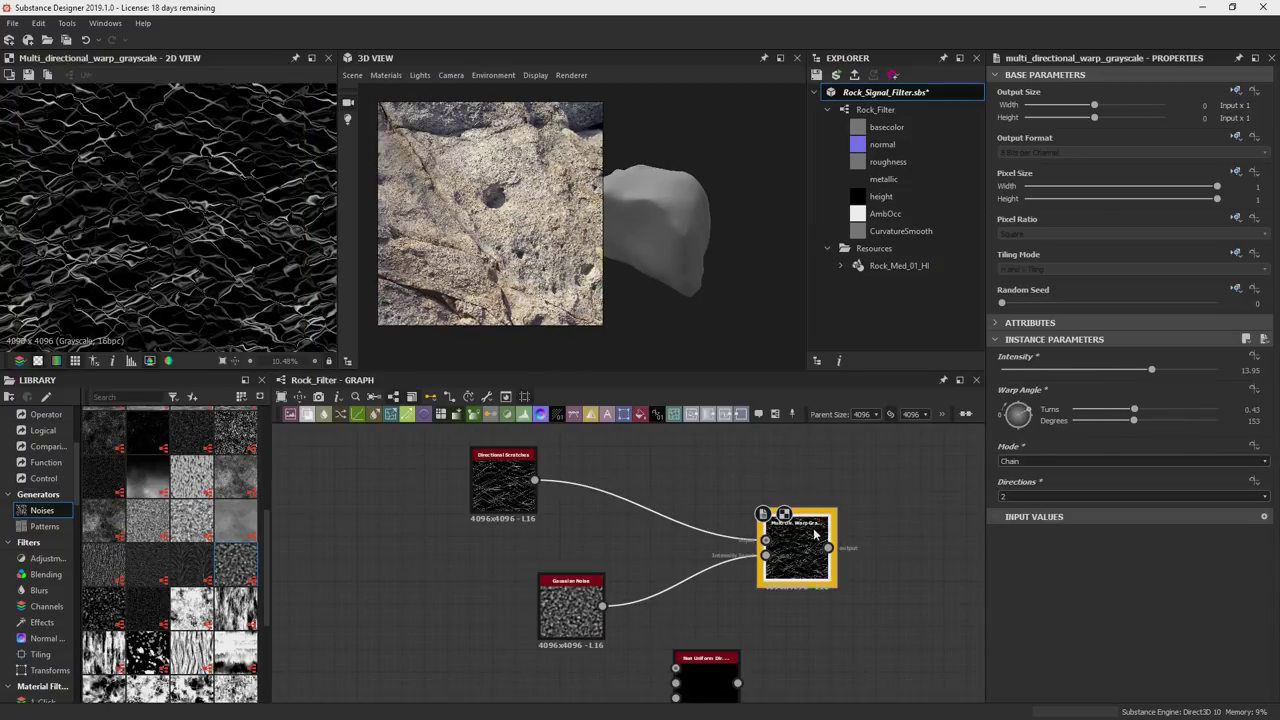
# Set the Directional Scratches' Pattern Amount to 0.07.
pyautogui.click(519, 501)
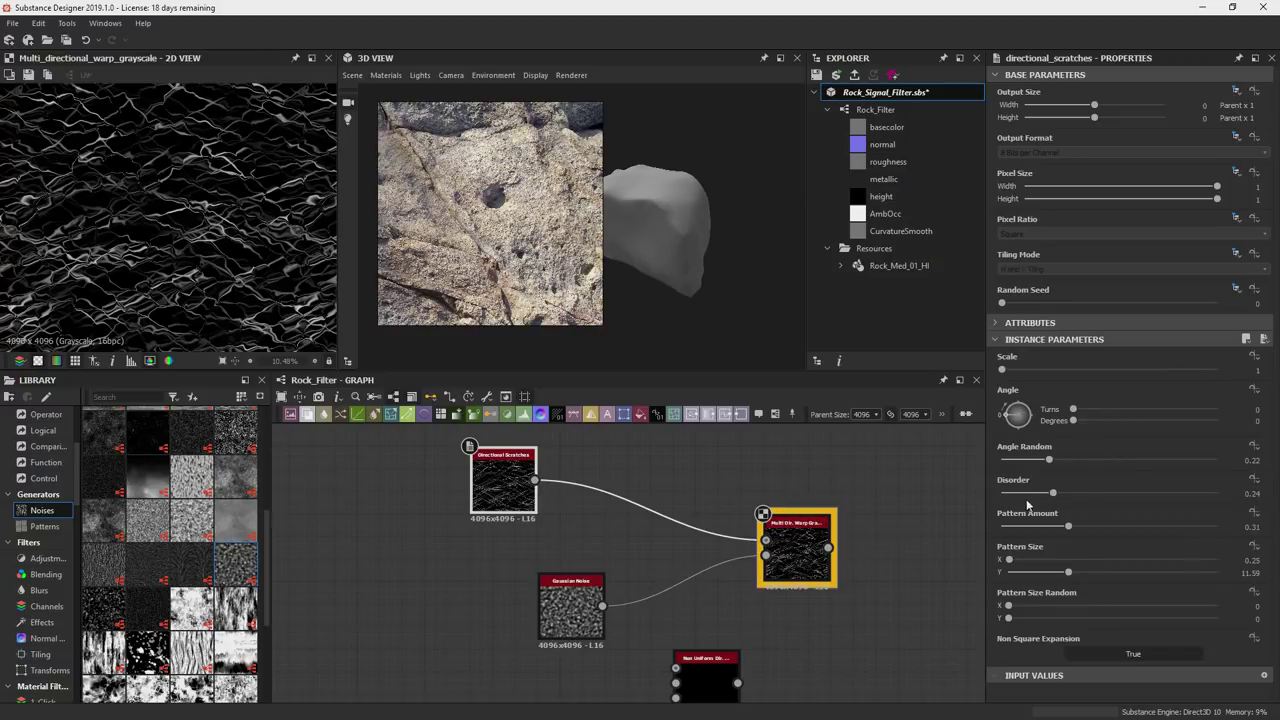
pyautogui.moveTo(1026, 528); pyautogui.dragTo(1016, 526)
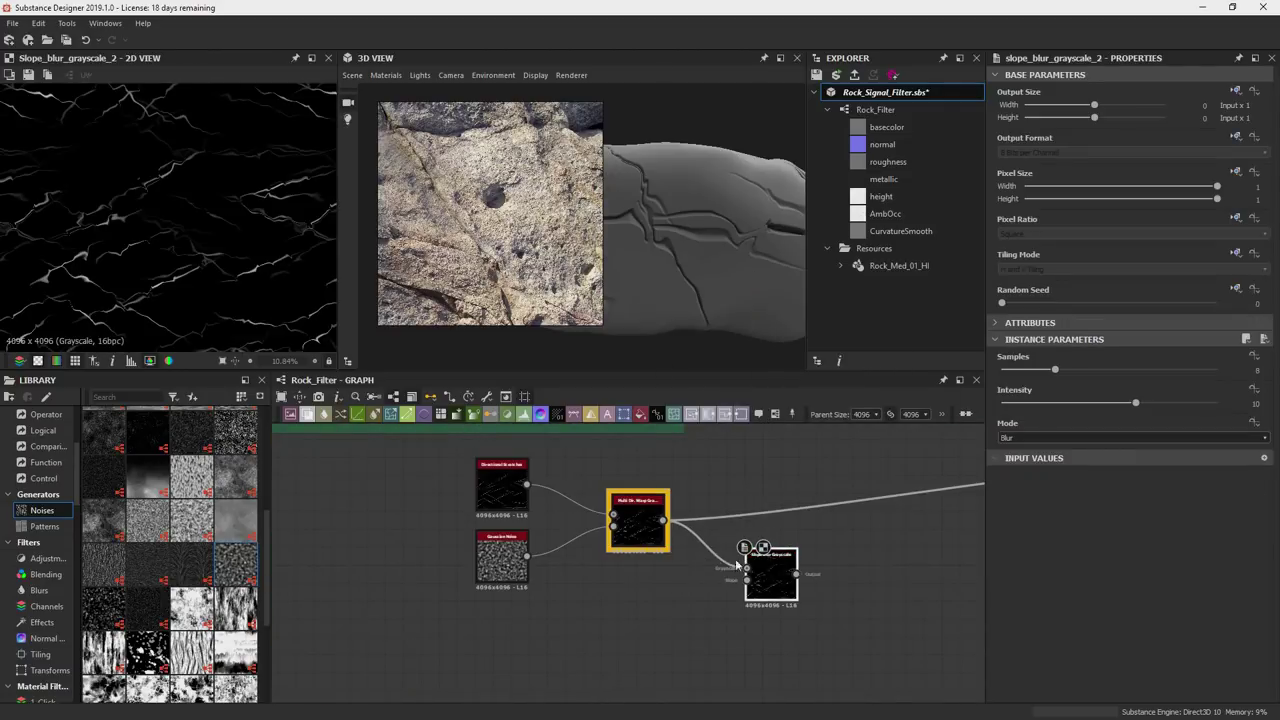
# Feed a Clouds 2 noise into the second input of the Slope Blur Grayscale and lower the blur's Intensity below 1.
pyautogui.scroll(3, 226, 533)
pyautogui.moveTo(226, 533); pyautogui.dragTo(746, 578)
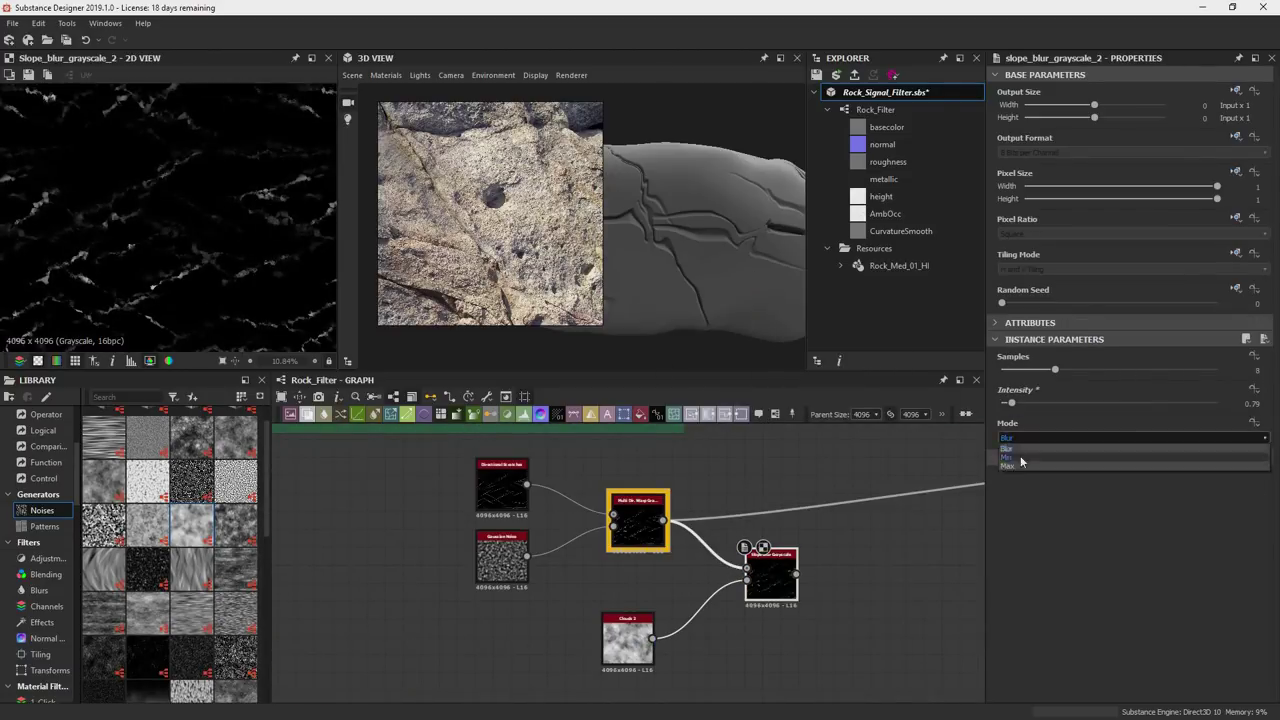
pyautogui.moveTo(1036, 403); pyautogui.dragTo(1008, 403)
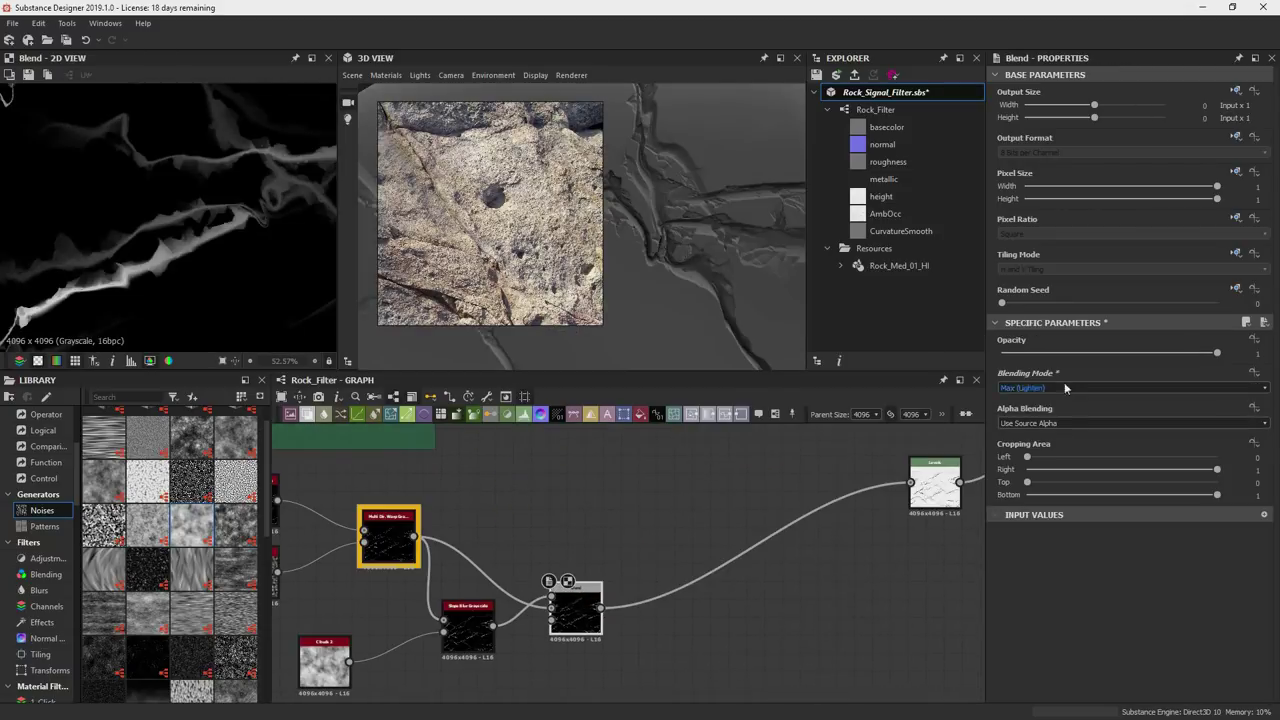
# Try different blending modes, including Soft Light, on the Blend that combines the warped scratches with their slope-blurred version.
pyautogui.scroll(-5, 1060, 390)
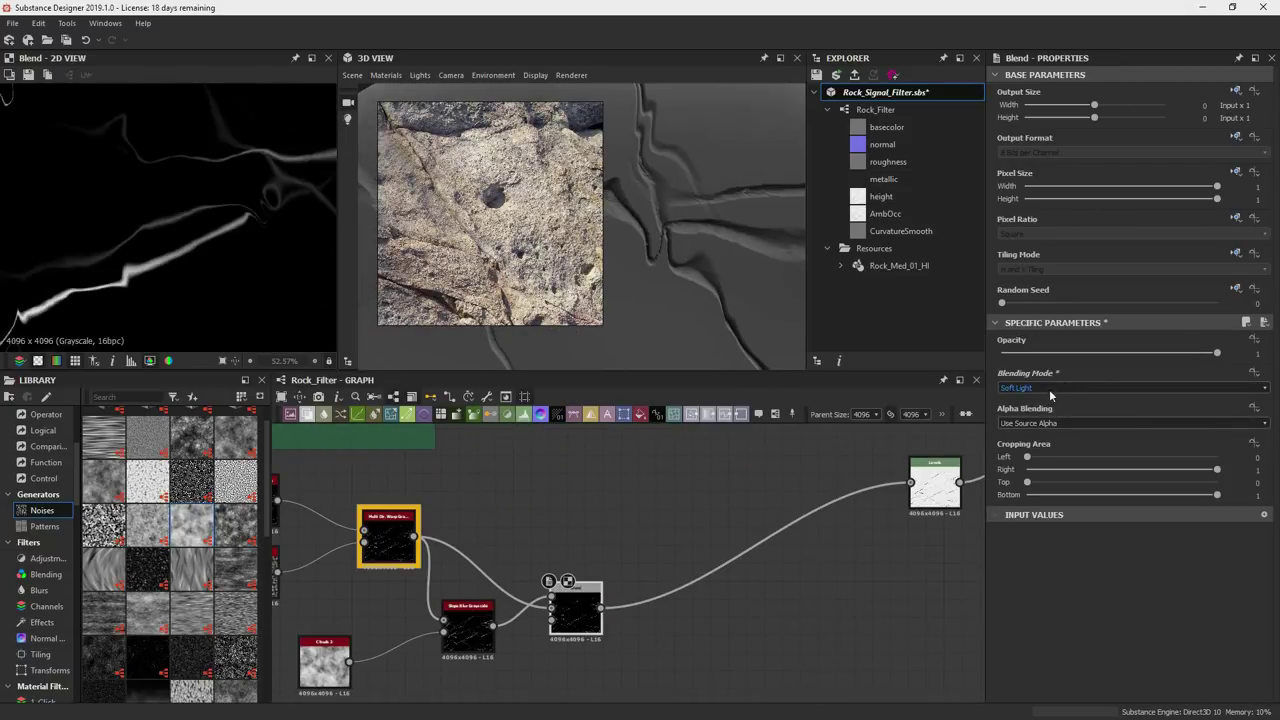
pyautogui.scroll(9, 1050, 390)
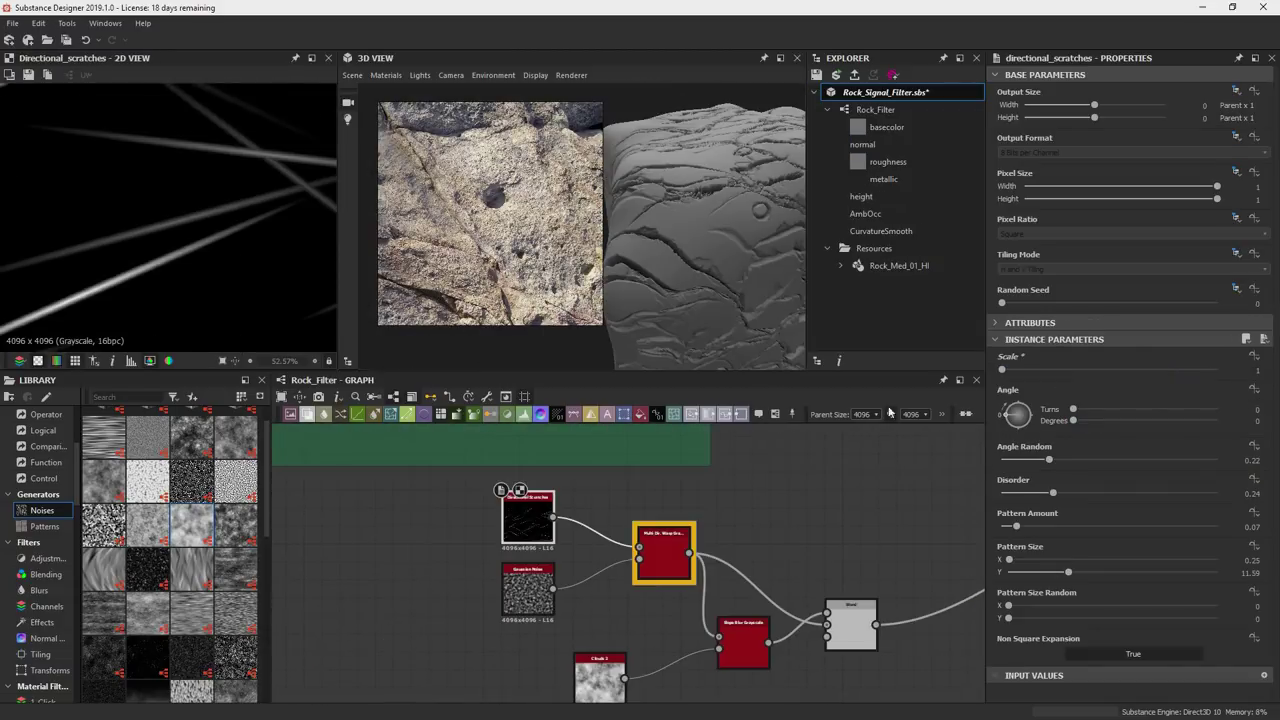
pyautogui.moveTo(713, 276); pyautogui.dragTo(743, 294)
# Step the Multi Switch's Input Selection down through 2 to 1 and check each height layer on the rock mesh.
pyautogui.moveTo(699, 494); pyautogui.dragTo(330, 528, button='middle')
pyautogui.moveTo(830, 440); pyautogui.dragTo(655, 690, button='middle')
pyautogui.doubleClick(645, 547)
pyautogui.click(643, 554)
pyautogui.click(1024, 404)
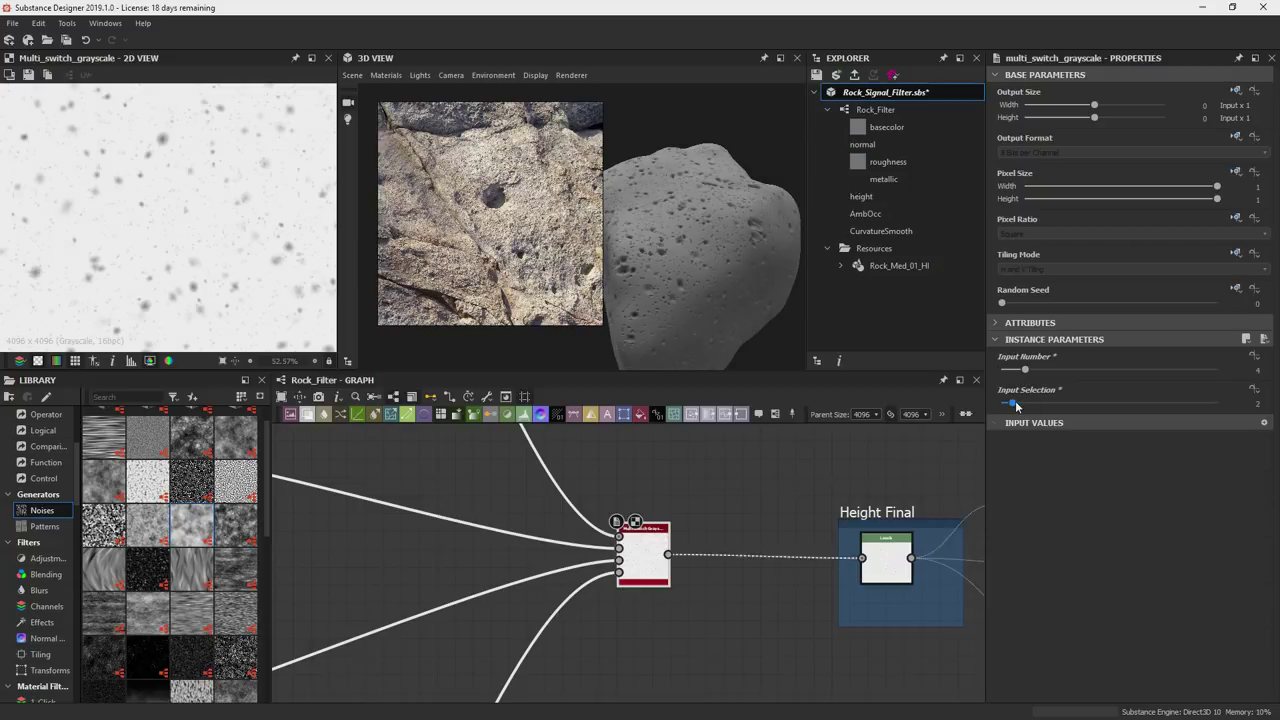
pyautogui.click(1015, 405)
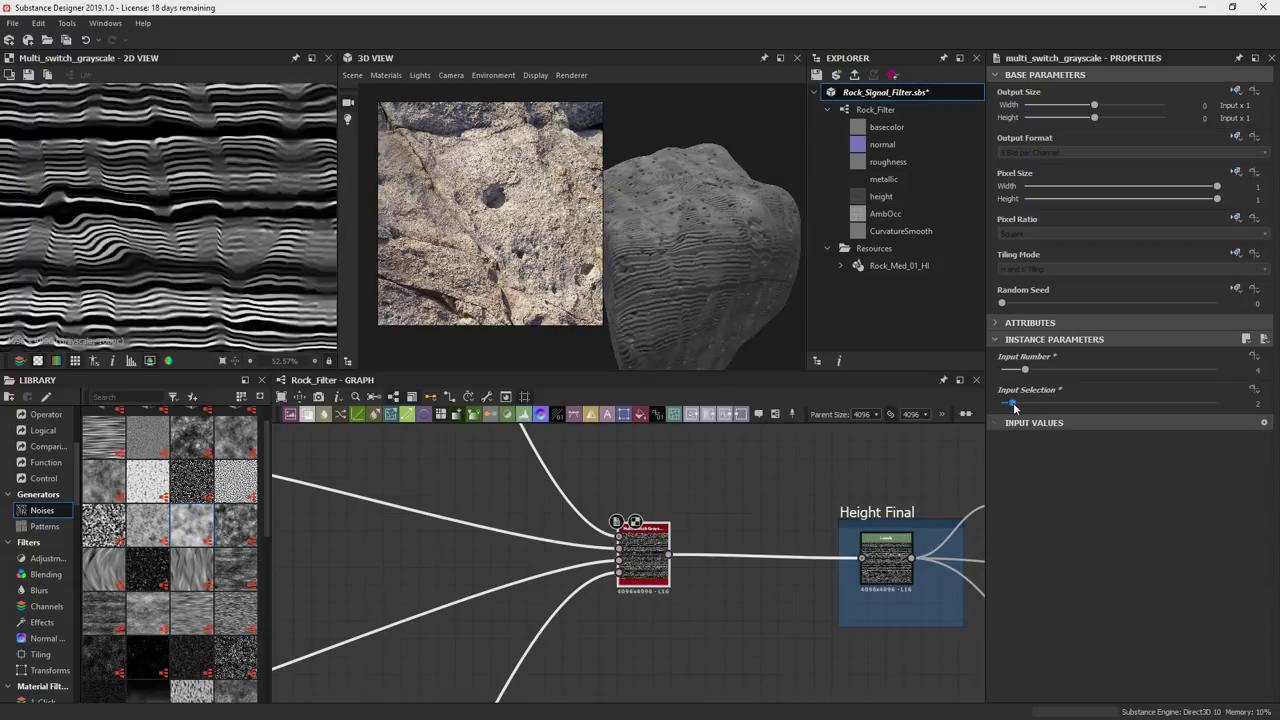
pyautogui.moveTo(1012, 405); pyautogui.dragTo(1001, 404)
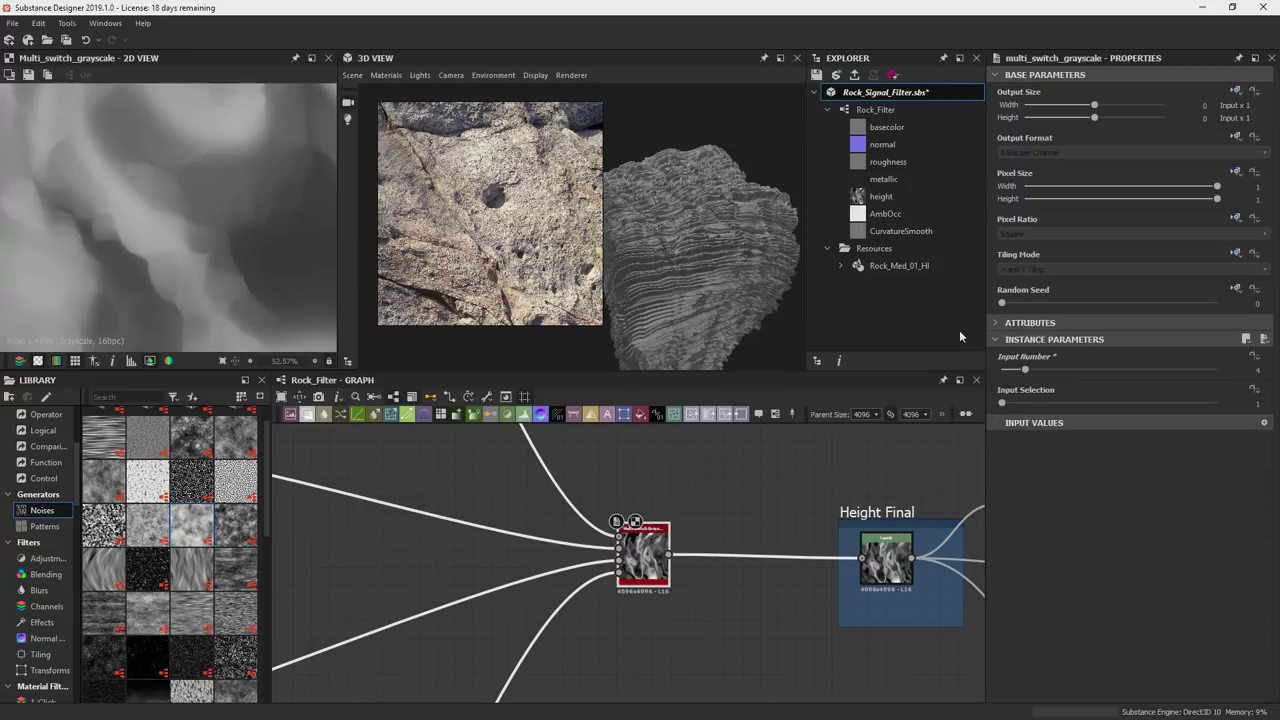
pyautogui.moveTo(755, 226); pyautogui.dragTo(695, 294)
pyautogui.moveTo(695, 288); pyautogui.dragTo(665, 262)
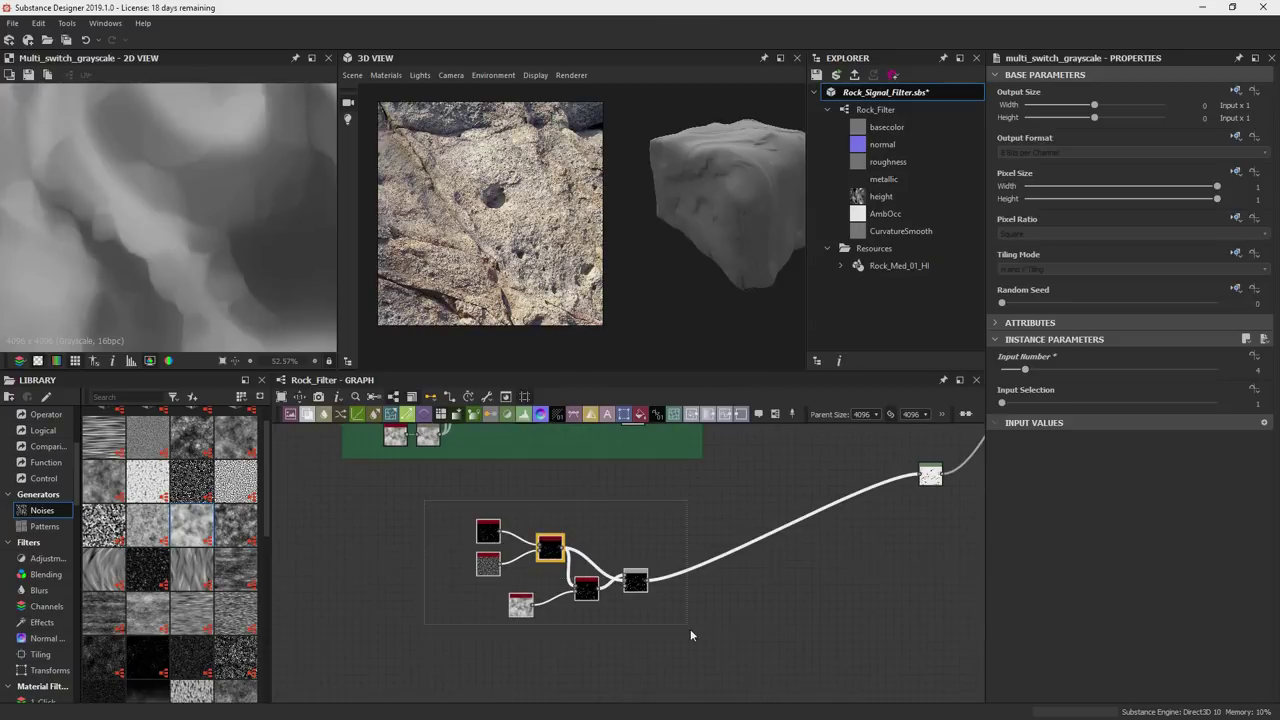
# Frame the scratches, noise, warp, slope blur and blend nodes below the pits frame and title the frame Cracks.
pyautogui.moveTo(930, 446); pyautogui.dragTo(621, 694, button='middle')
pyautogui.scroll(-2, 544, 608)
pyautogui.moveTo(578, 507); pyautogui.dragTo(790, 400, button='middle')
pyautogui.scroll(3, 560, 624)
pyautogui.moveTo(614, 601); pyautogui.dragTo(662, 523, button='middle')
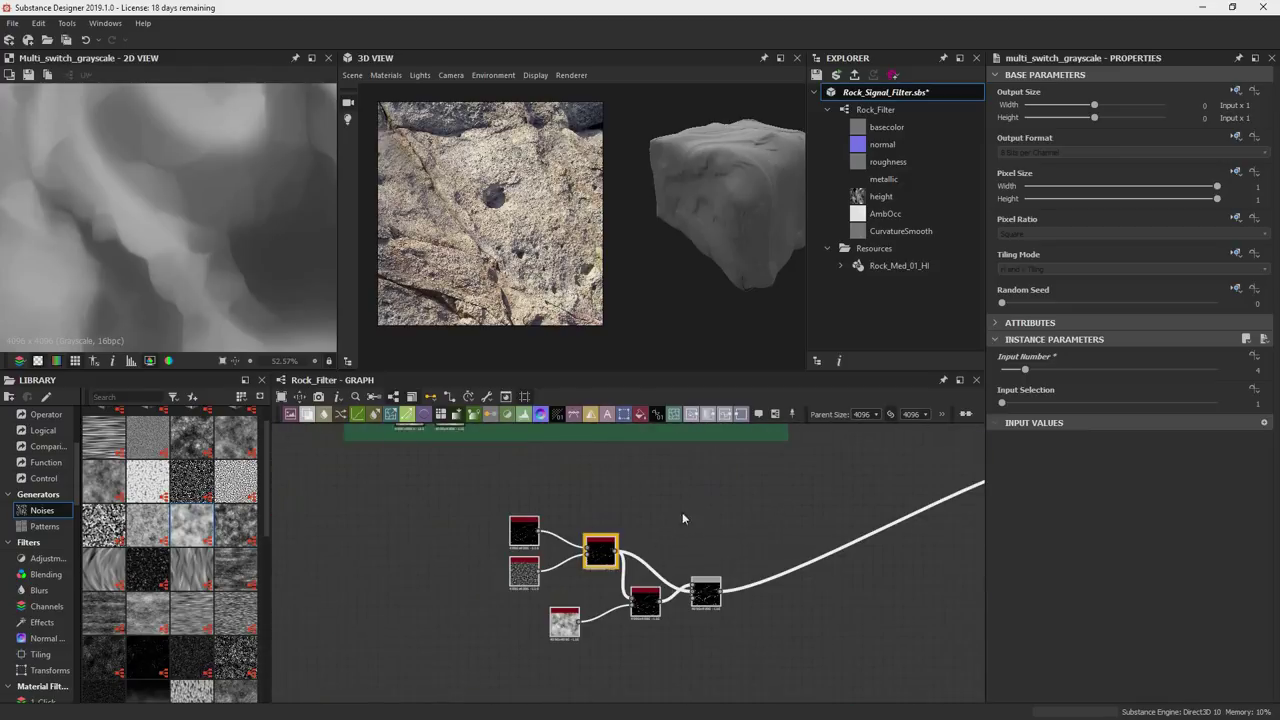
pyautogui.click(774, 416)
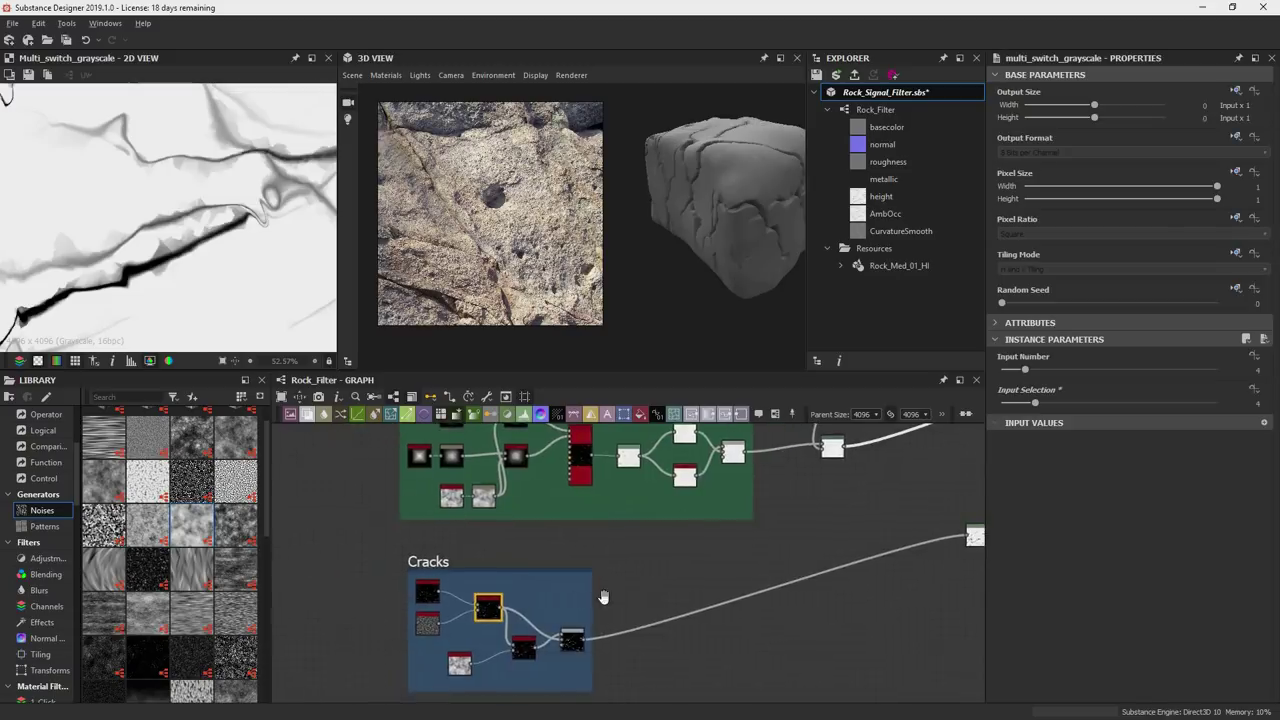
# Expose the Scale of the Directional Scratches as a new graph input named Cracks_Scale.
pyautogui.scroll(3, 623, 518)
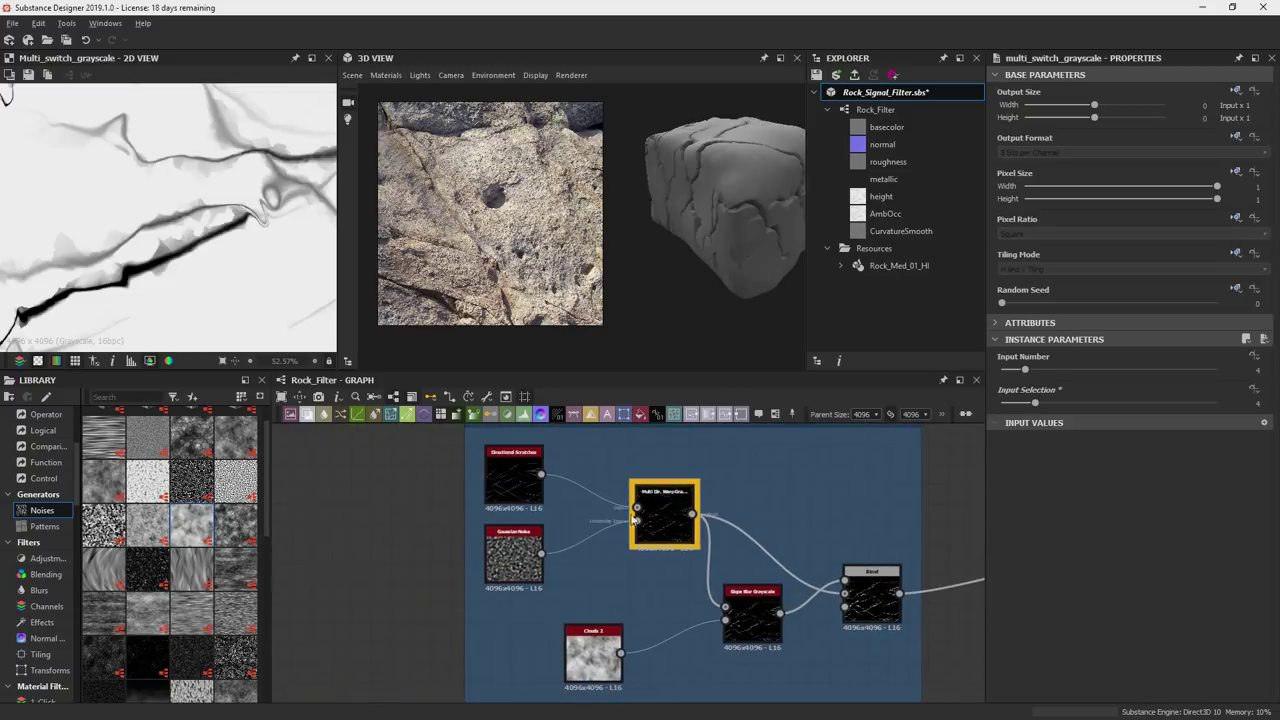
pyautogui.doubleClick(516, 484)
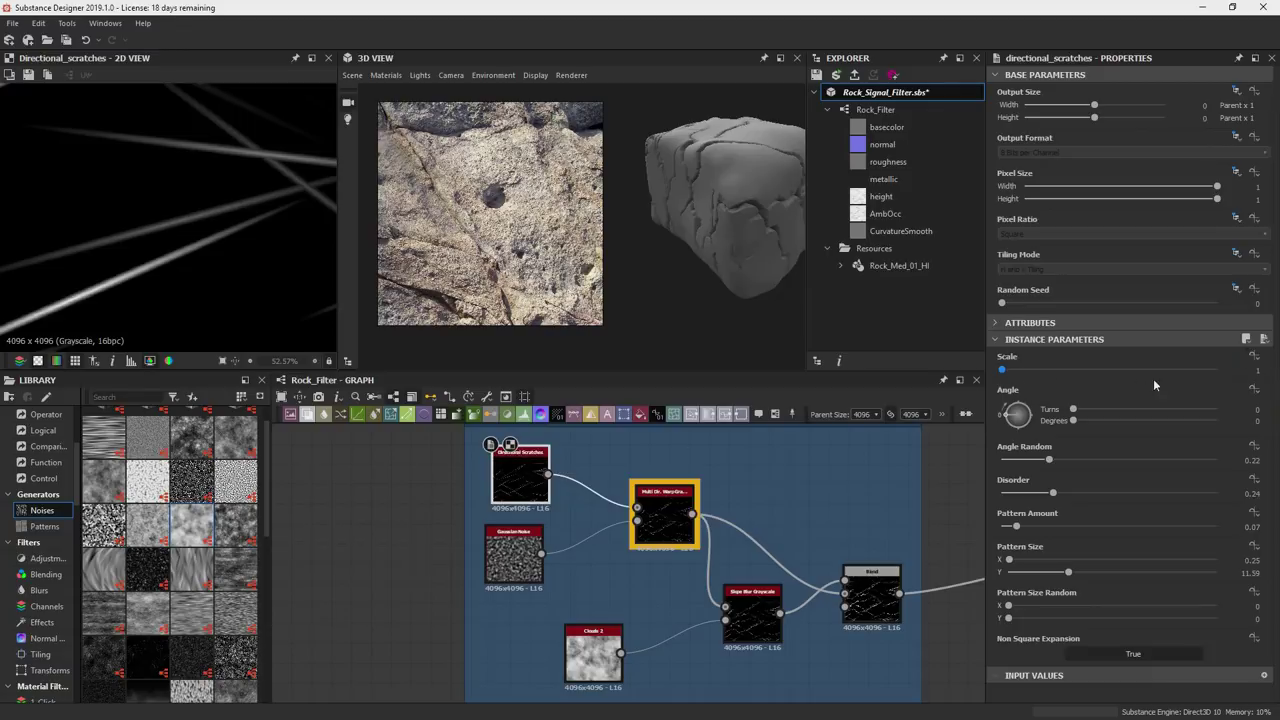
pyautogui.click(1253, 357)
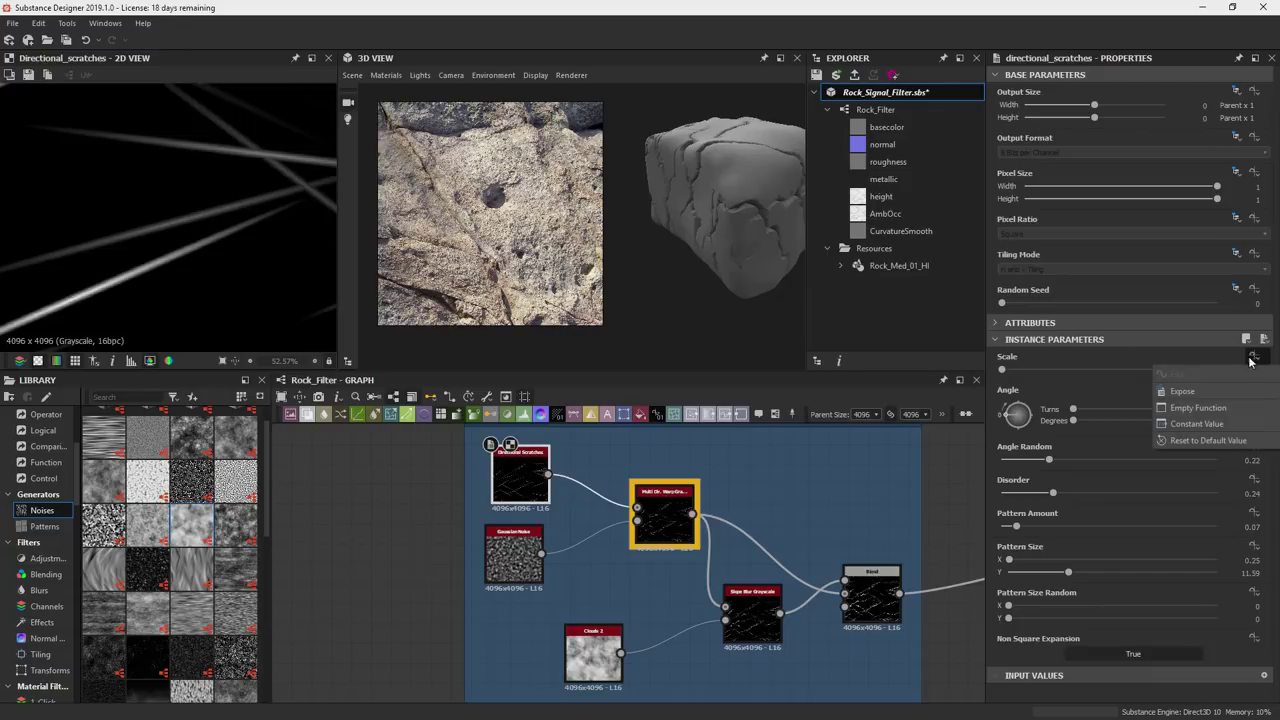
pyautogui.click(1185, 392)
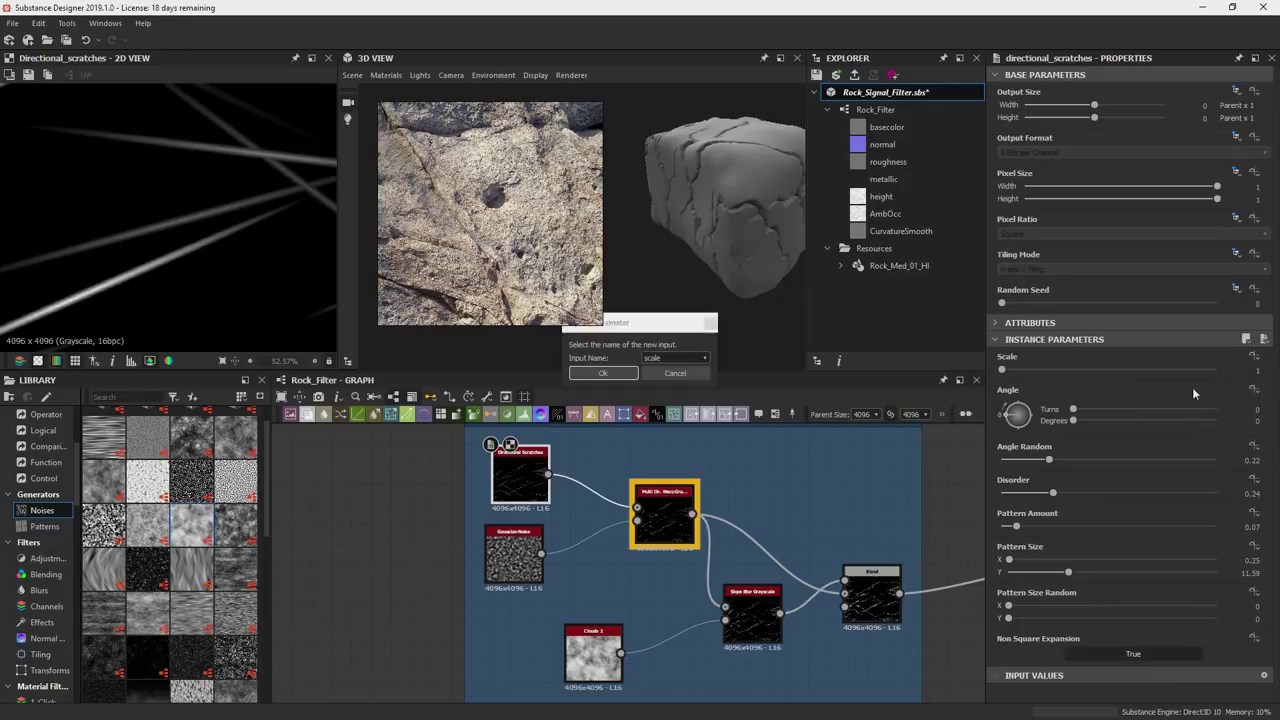
pyautogui.click(675, 359)
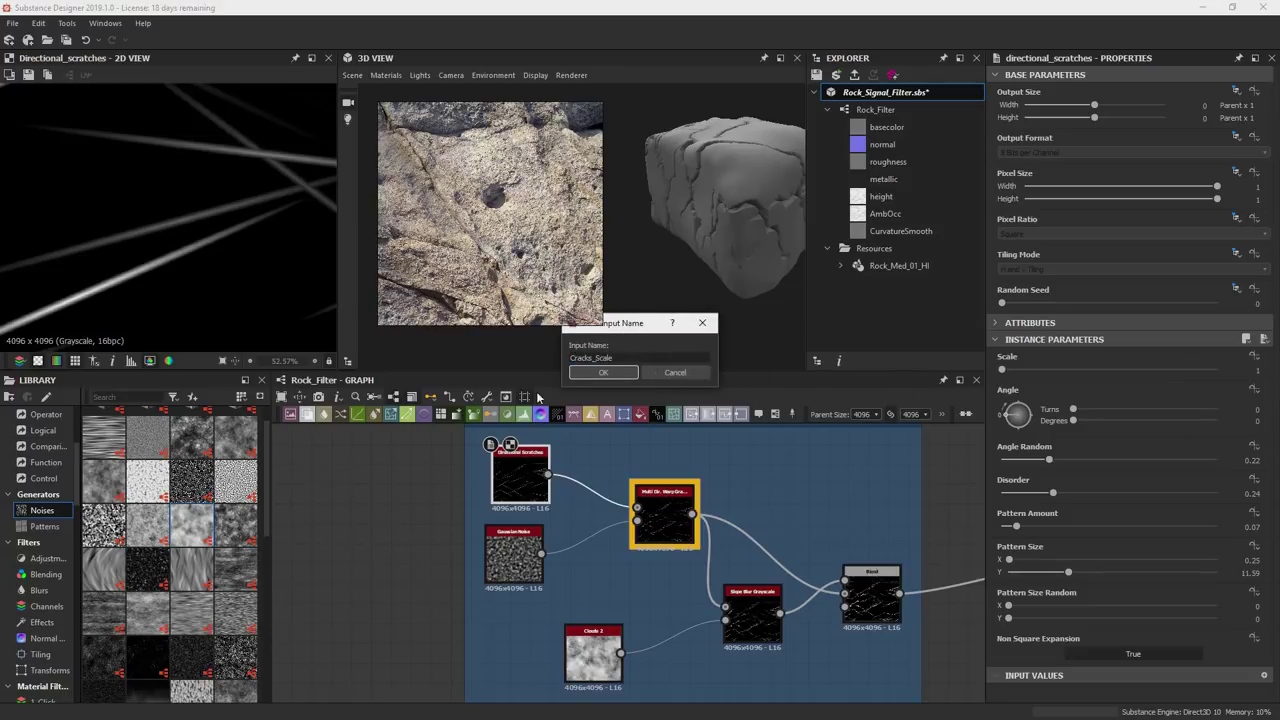
pyautogui.click(603, 372)
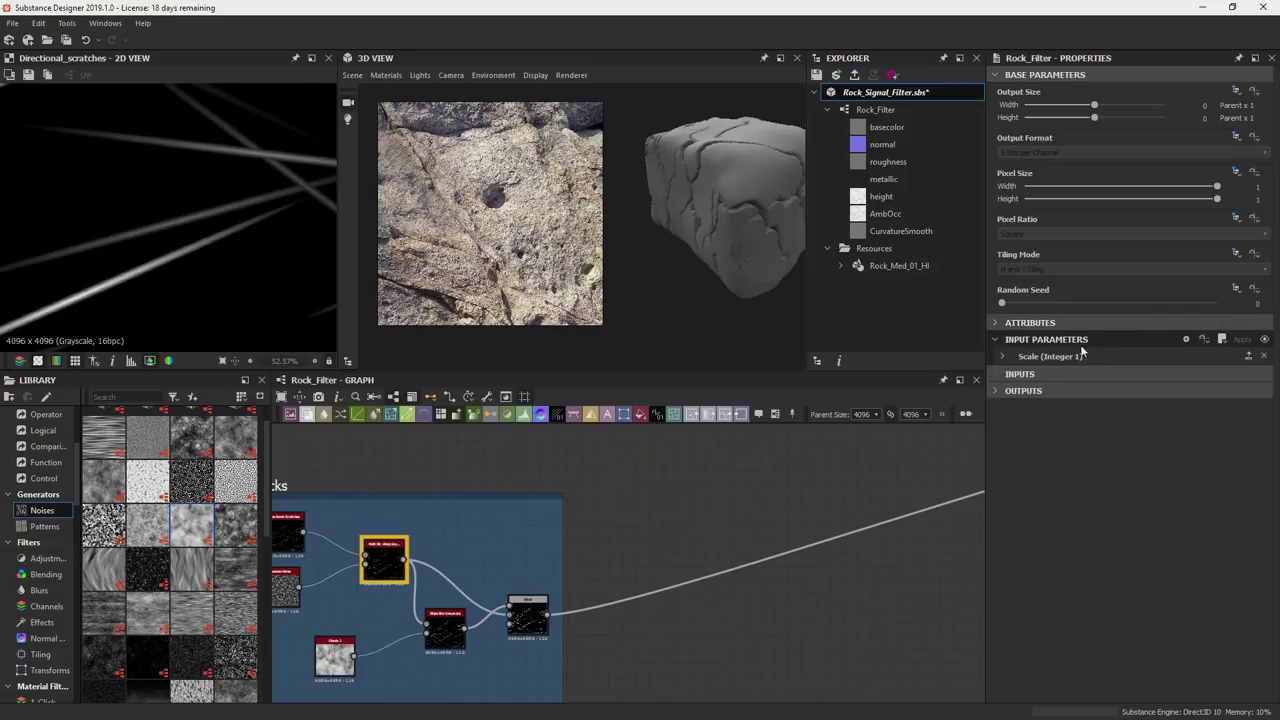
# Label the graph's exposed scale parameter Cracks_Scale and give it a default of 1.
pyautogui.click(1004, 357)
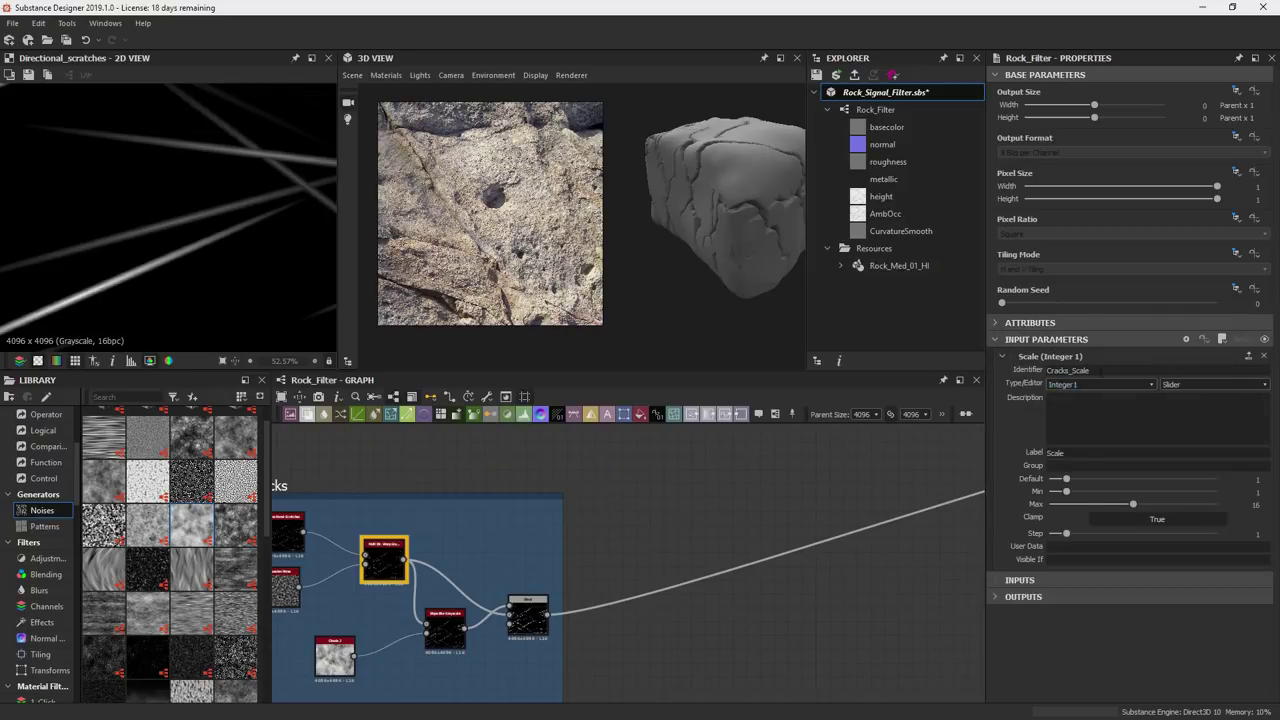
pyautogui.moveTo(1120, 479)
pyautogui.mouseDown()
pyautogui.moveTo(1264, 481)
pyautogui.moveTo(1134, 479)
pyautogui.mouseUp()
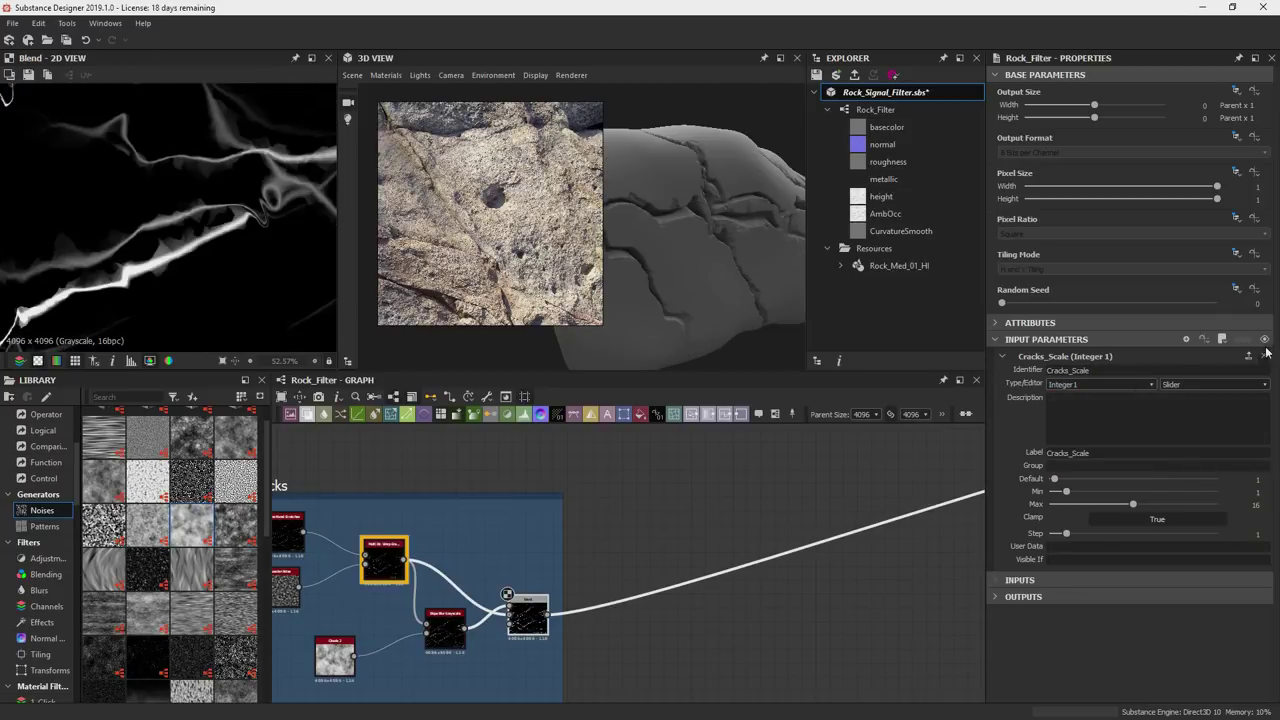
pyautogui.moveTo(745, 248)
pyautogui.mouseDown()
pyautogui.moveTo(780, 242)
pyautogui.moveTo(696, 211)
pyautogui.moveTo(745, 247)
pyautogui.mouseUp()
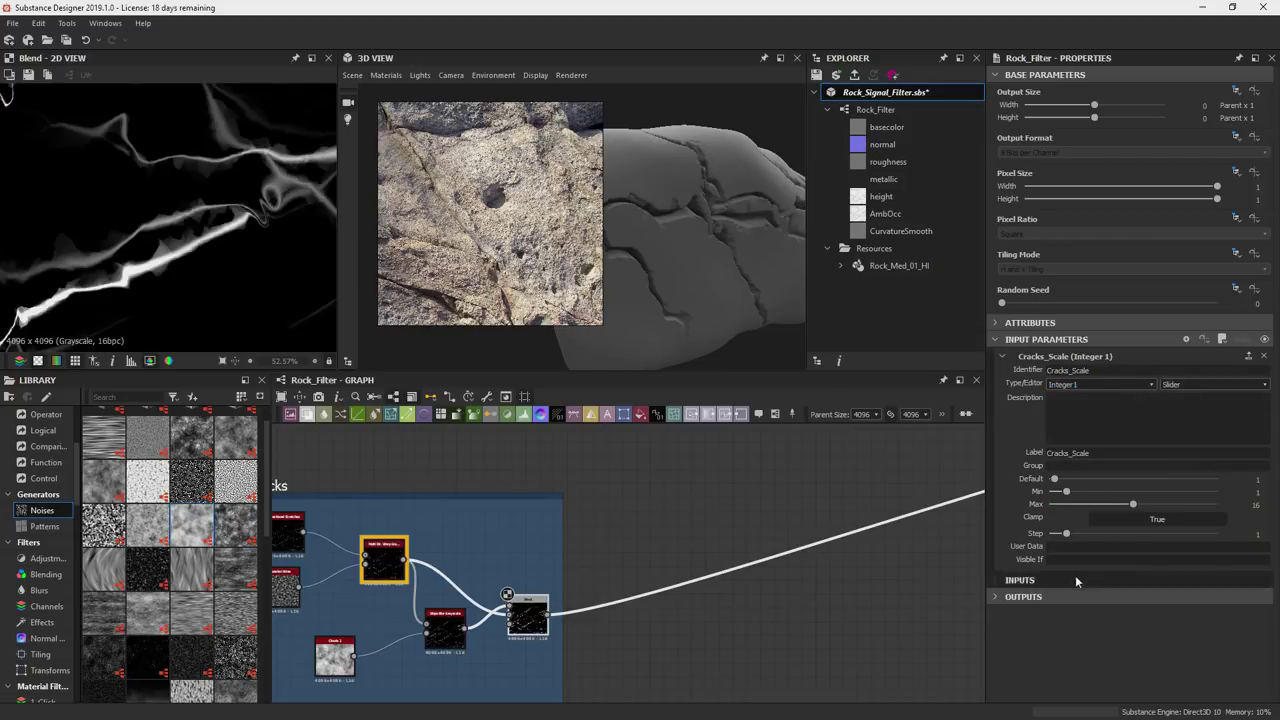
# Preview the Cracks_Scale input parameter at 16 and 4, and return it to 1.
pyautogui.click(1263, 340)
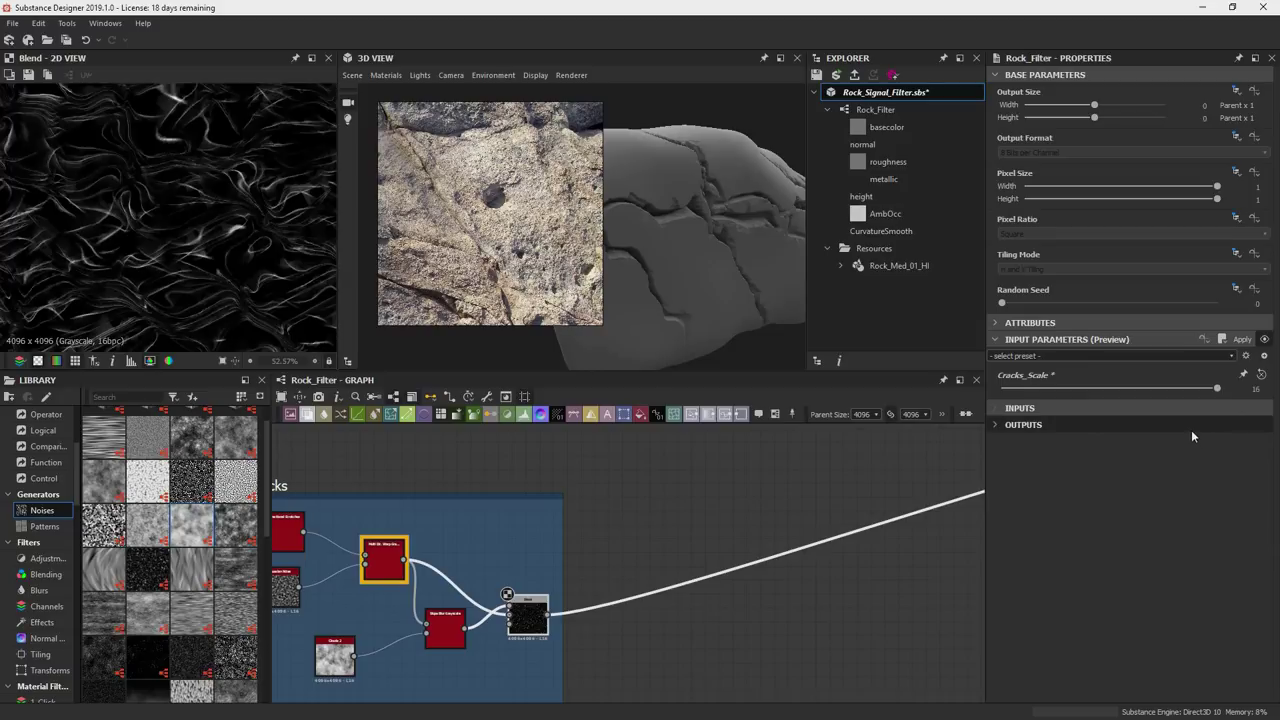
pyautogui.moveTo(1164, 383); pyautogui.dragTo(1040, 388)
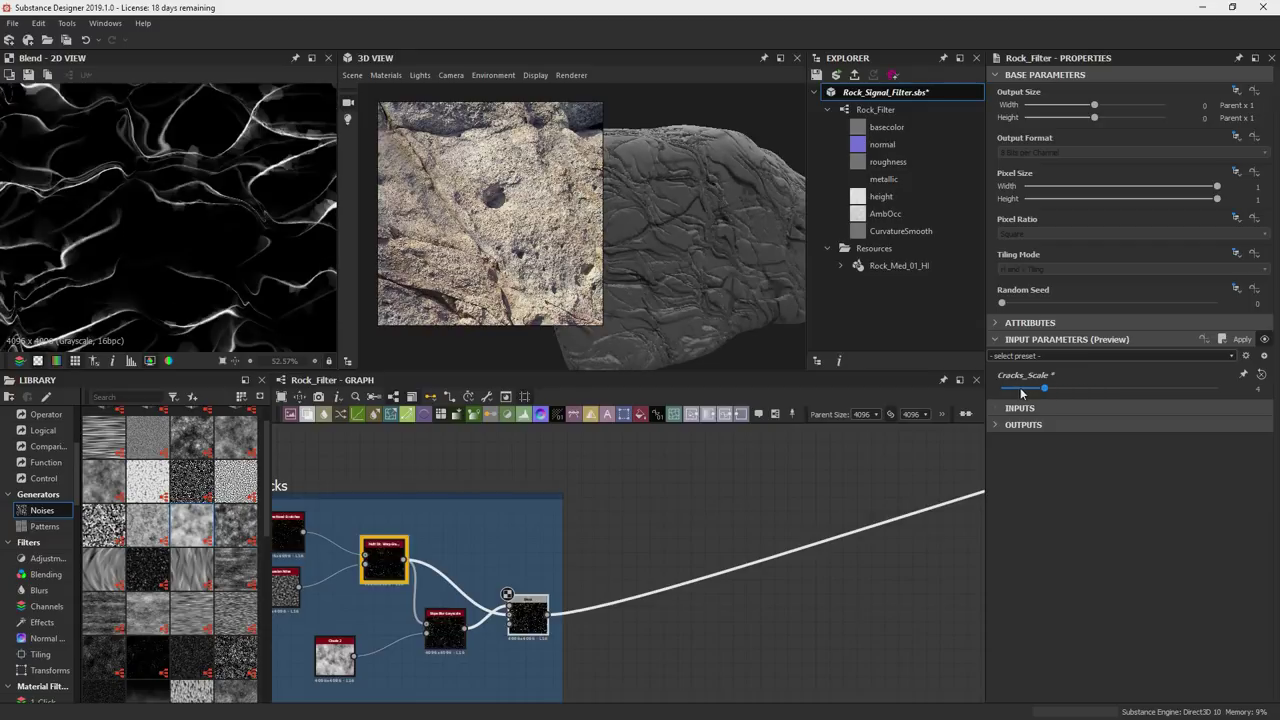
pyautogui.click(1000, 390)
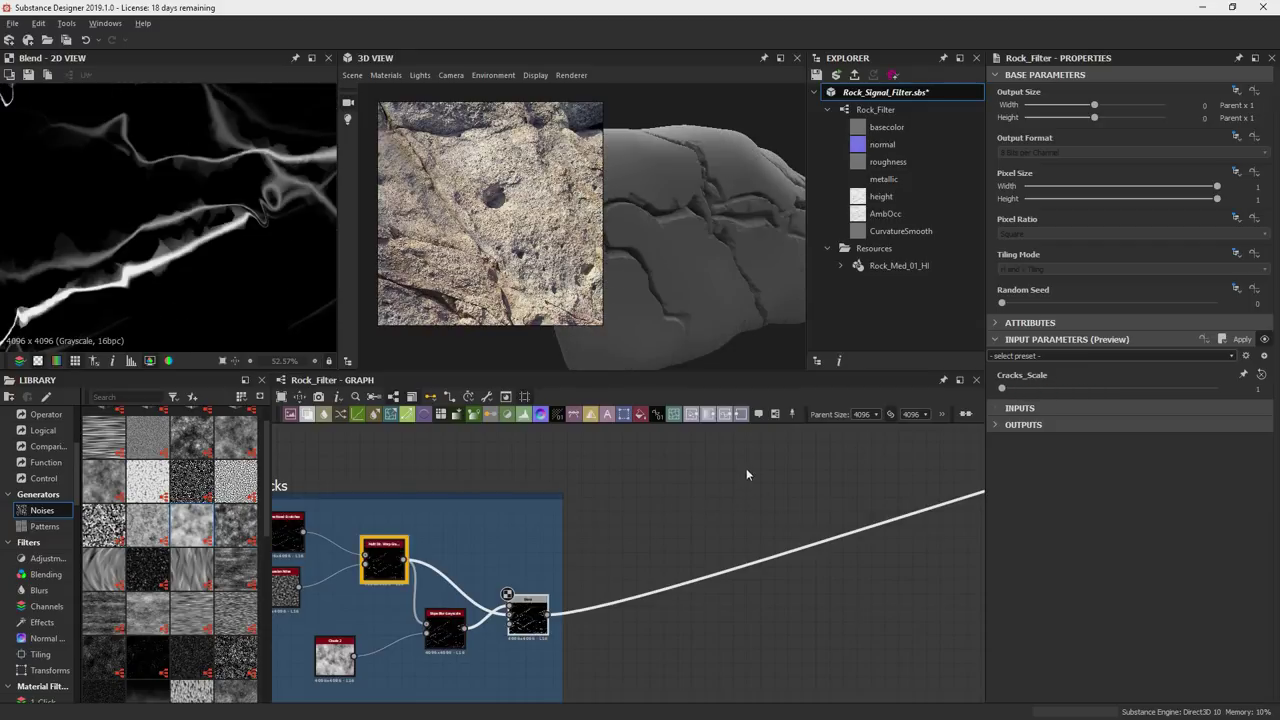
# Expose the Multi Switch's Input Selection as the graph input BigShape_Strata_Pock_Cracks with a range of 1 to 4.
pyautogui.moveTo(538, 497); pyautogui.dragTo(589, 597, button='middle')
pyautogui.scroll(-4, 589, 597)
pyautogui.moveTo(713, 520); pyautogui.dragTo(523, 583, button='middle')
pyautogui.moveTo(900, 475); pyautogui.dragTo(777, 506, button='middle')
pyautogui.click(763, 506)
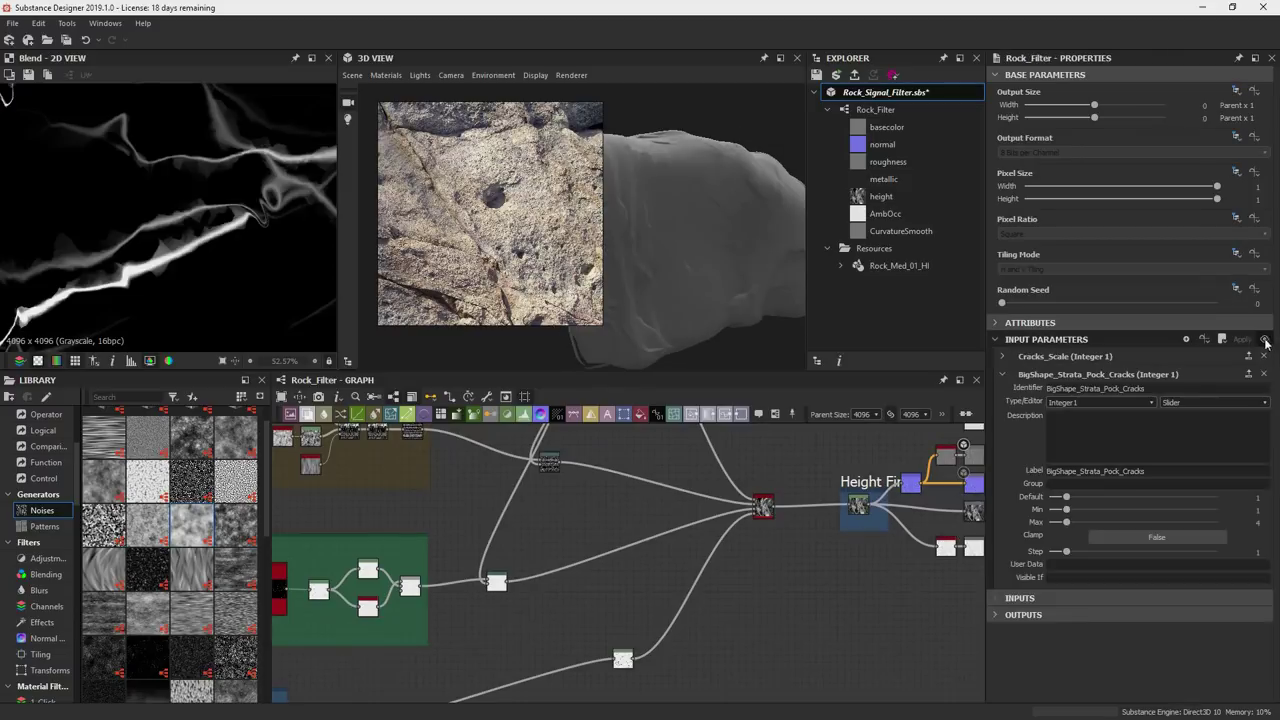
# Preview the BigShape_Strata_Pock_Cracks parameter at 4, inspect the rock mesh, and leave the parameter preview.
pyautogui.click(1265, 340)
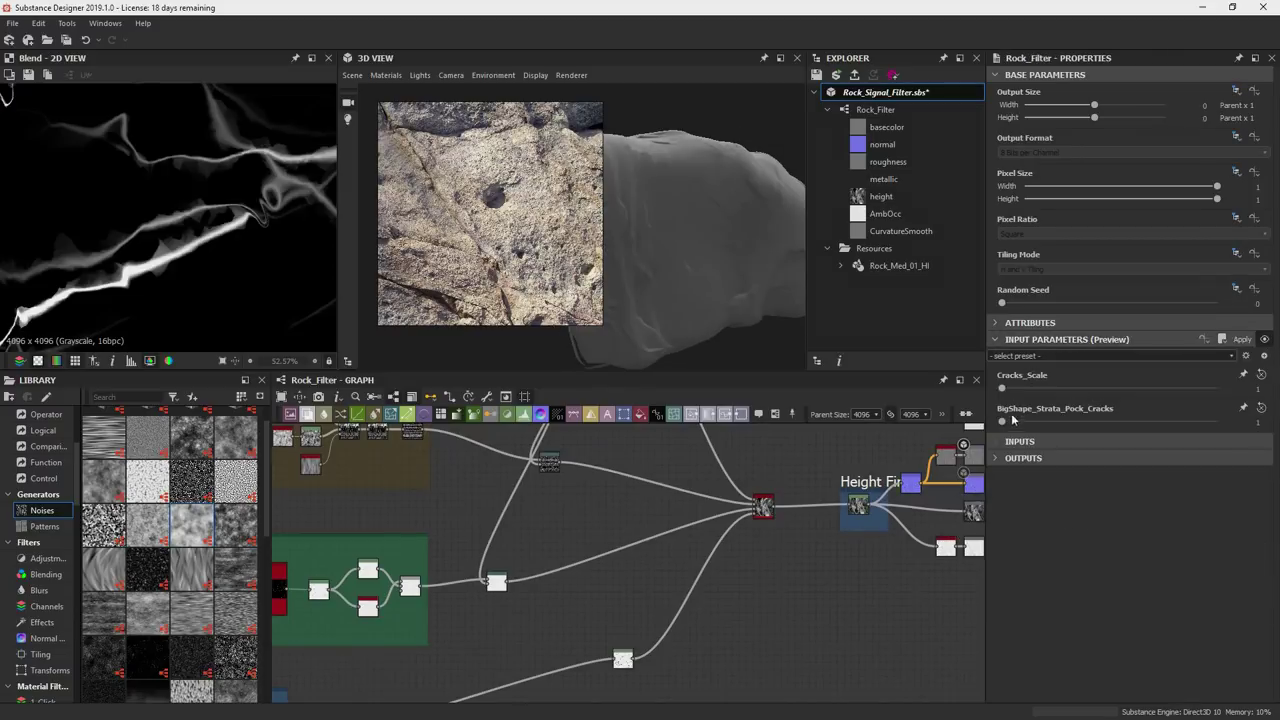
pyautogui.moveTo(1007, 420); pyautogui.dragTo(1217, 421)
pyautogui.moveTo(697, 296); pyautogui.dragTo(704, 236)
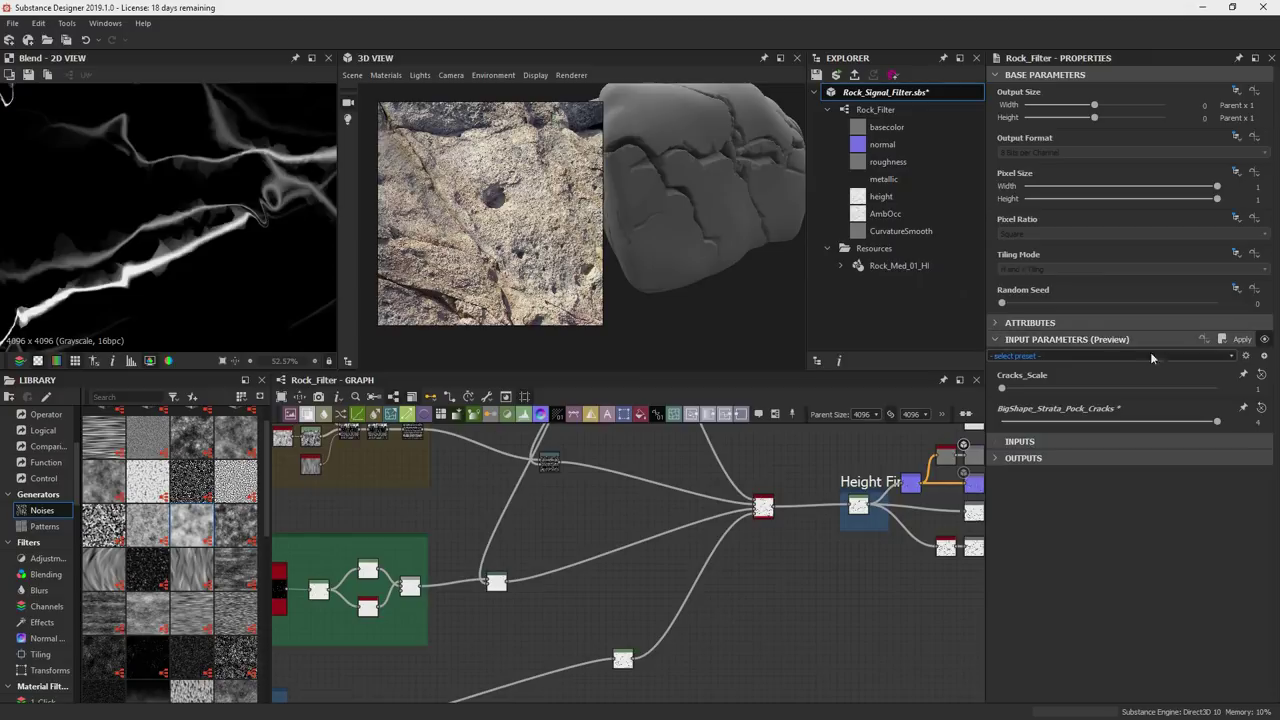
pyautogui.click(1265, 341)
pyautogui.click(1265, 341)
pyautogui.scroll(-3, 812, 577)
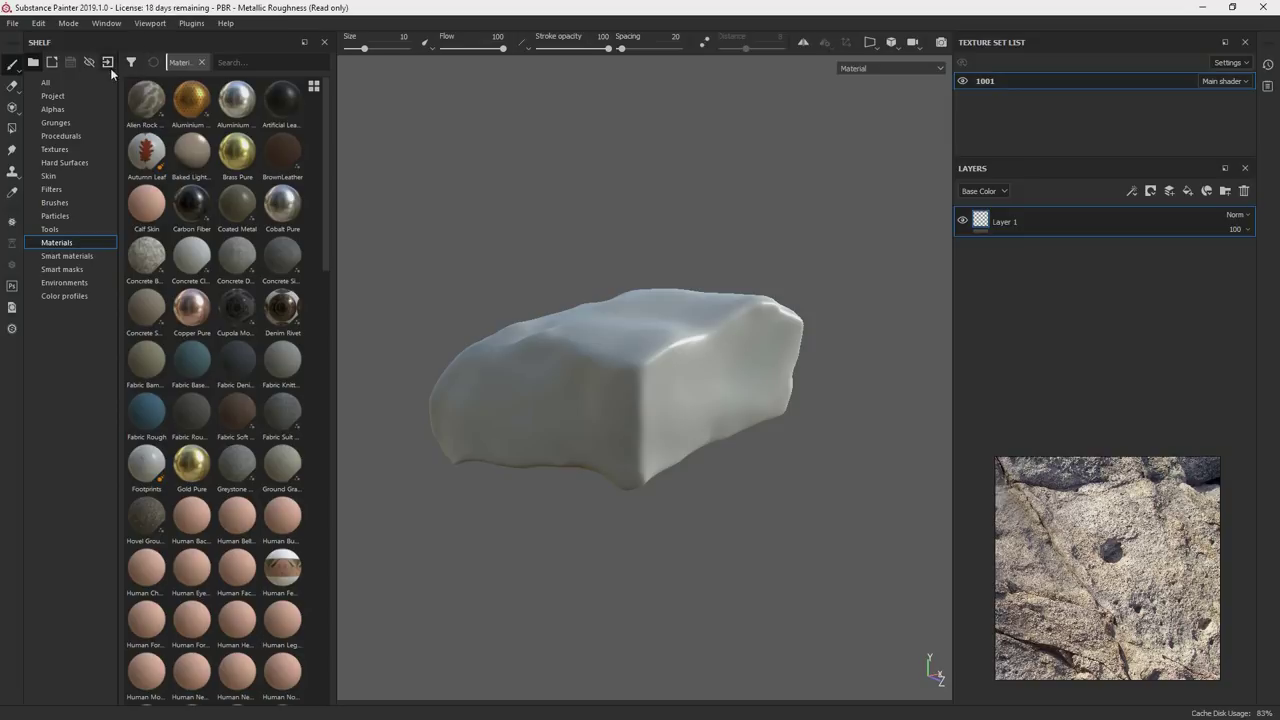
# Switch to Substance Painter and import the Rock_Signal_Filter.sbsar archive as a filter into the current session.
pyautogui.click(107, 63)
pyautogui.click(722, 186)
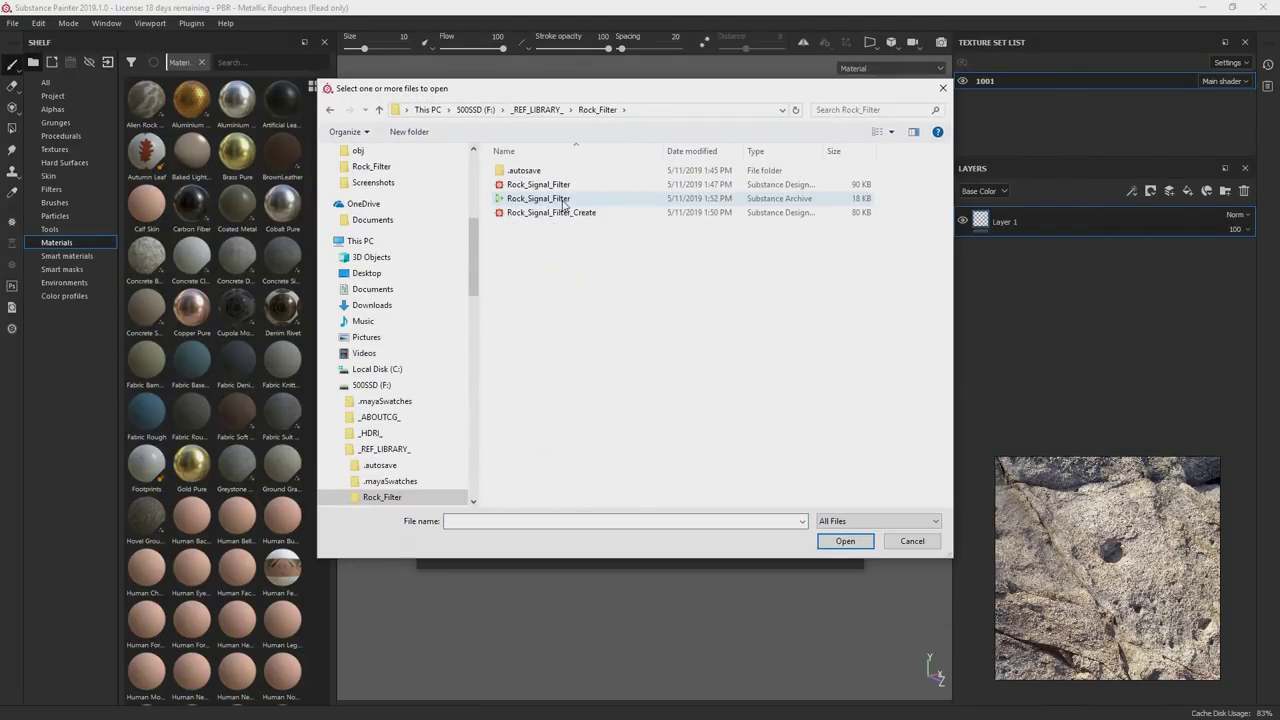
pyautogui.click(600, 198)
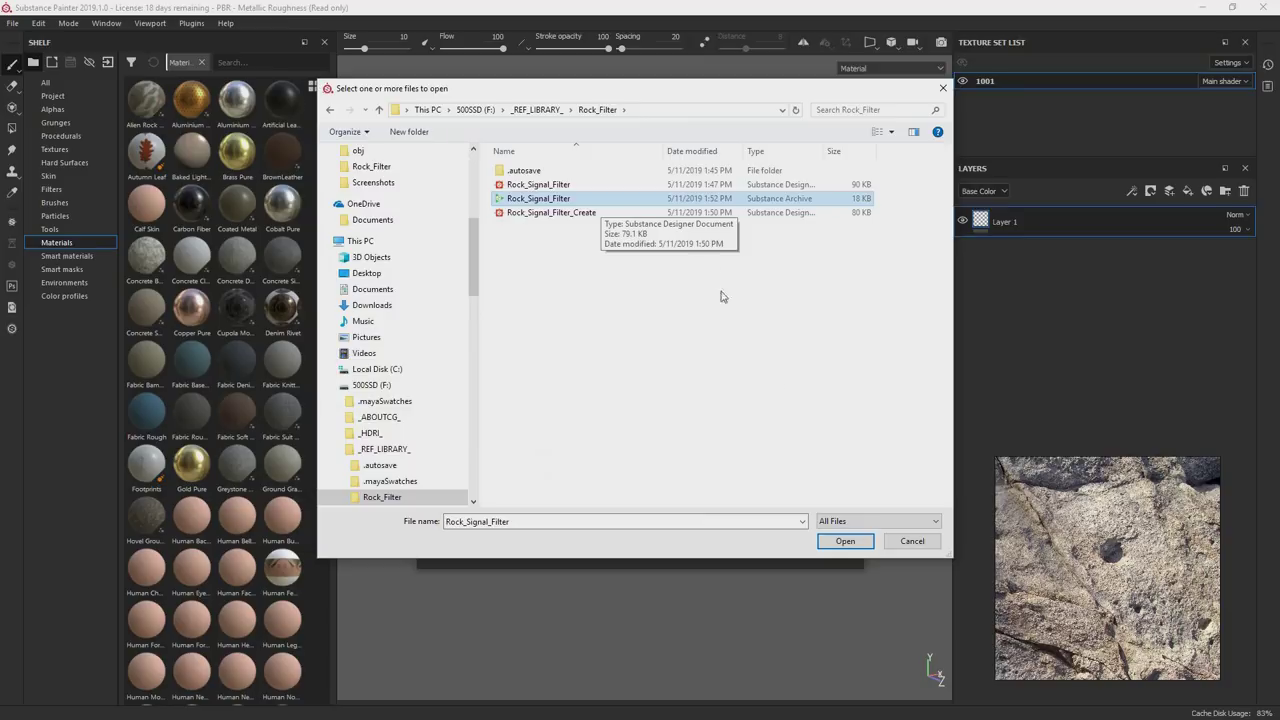
pyautogui.click(841, 541)
pyautogui.click(738, 528)
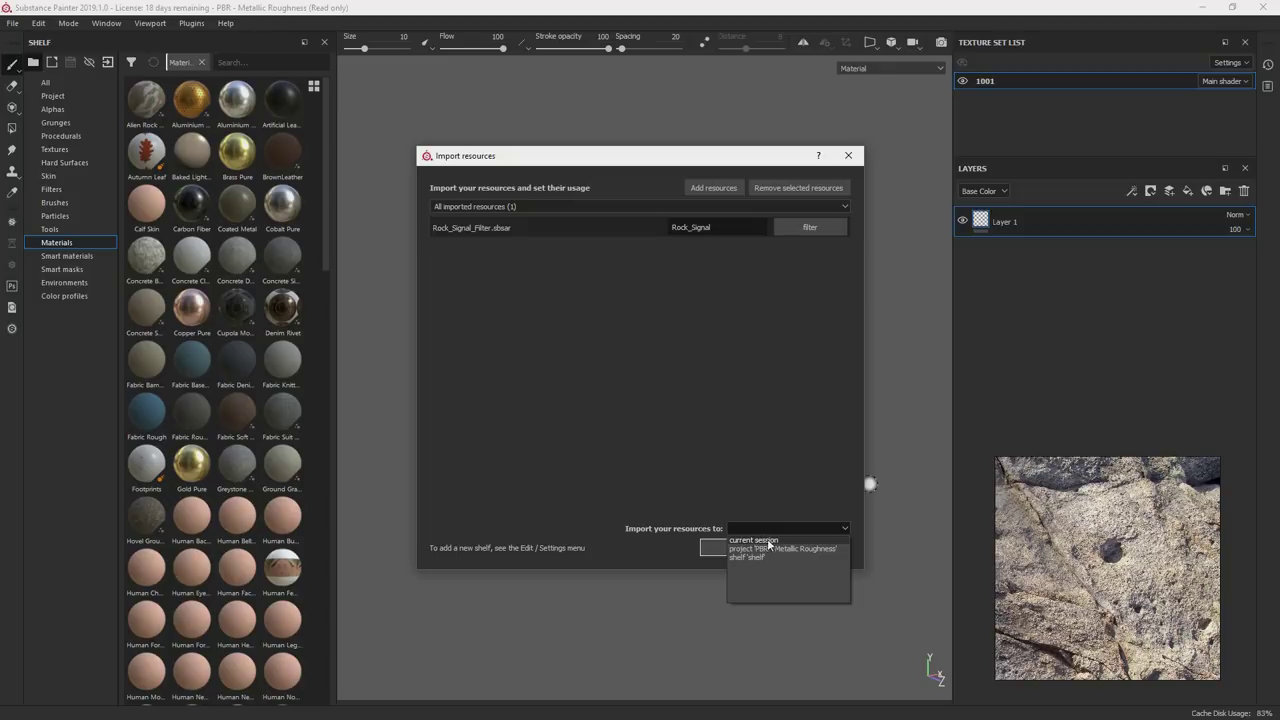
pyautogui.click(769, 543)
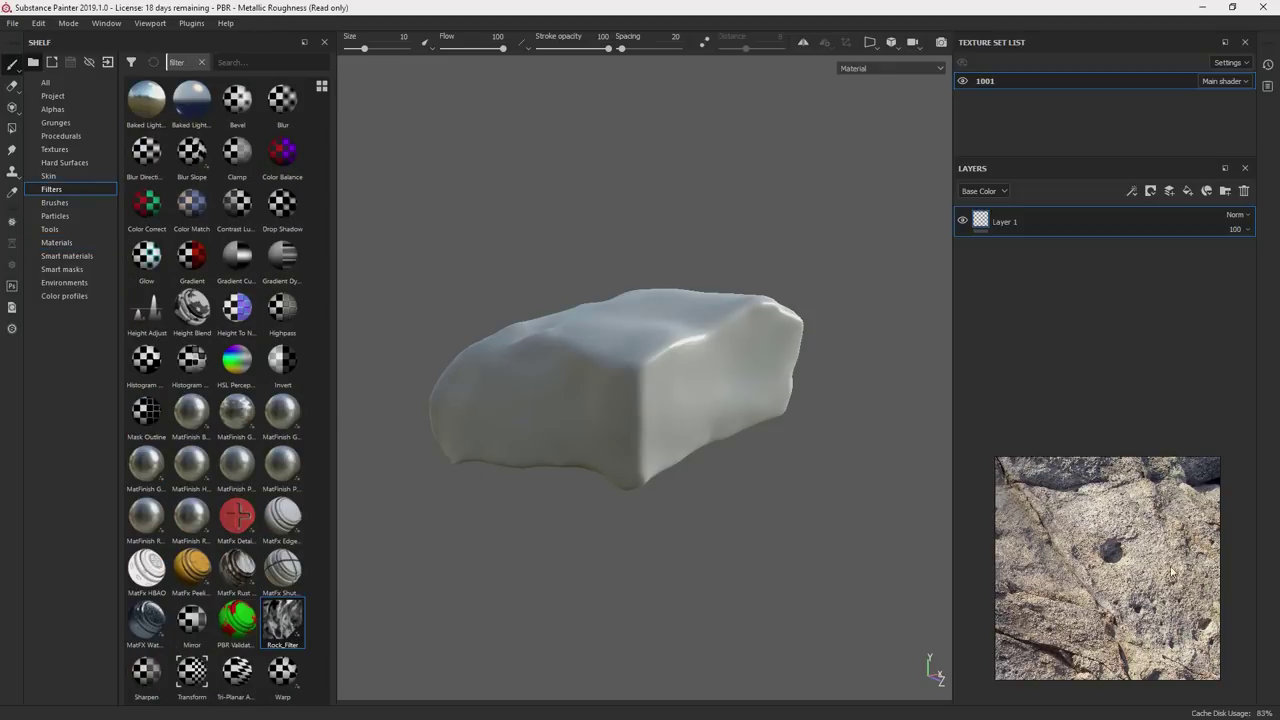
# Apply the Concrete Simple material to the rock as a new fill layer above Layer 1.
pyautogui.click(89, 247)
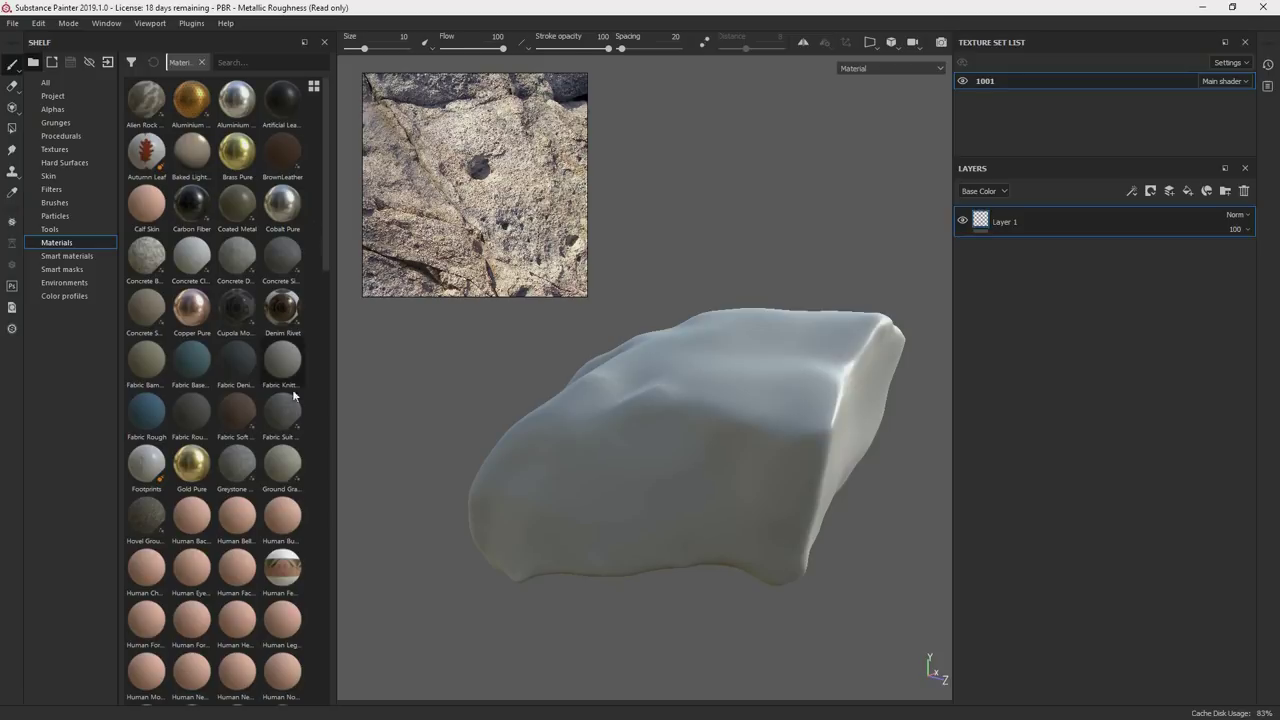
pyautogui.moveTo(226, 460)
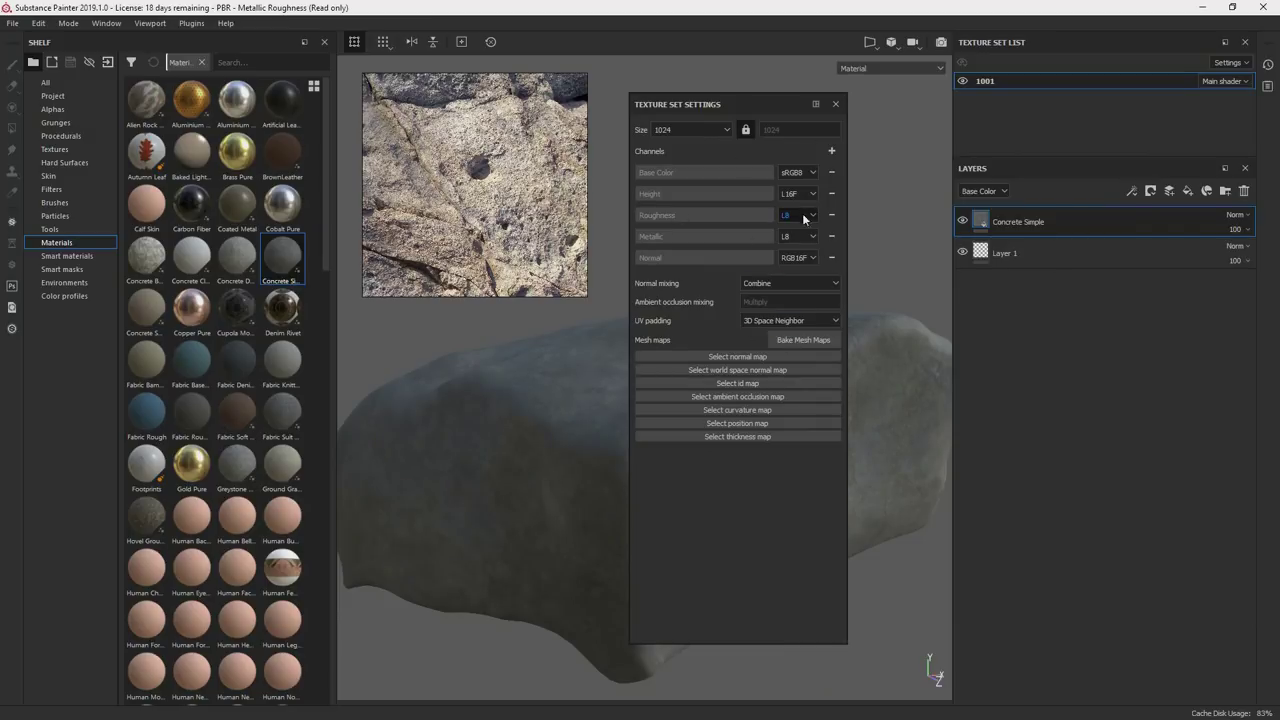
# Bake the 1001 mesh maps at an output size of 1024, leaving out the Normal and ID maps.
pyautogui.click(803, 339)
pyautogui.moveTo(800, 167); pyautogui.dragTo(848, 183)
pyautogui.click(656, 248)
pyautogui.click(656, 286)
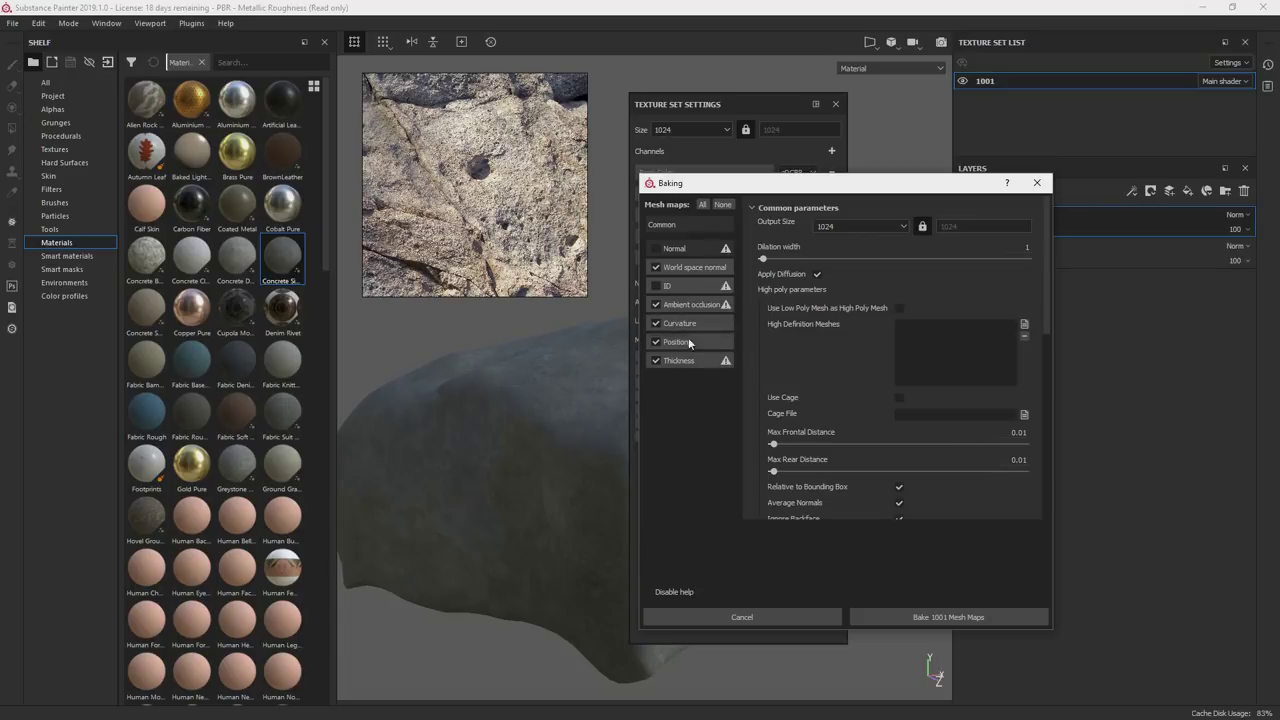
pyautogui.click(850, 227)
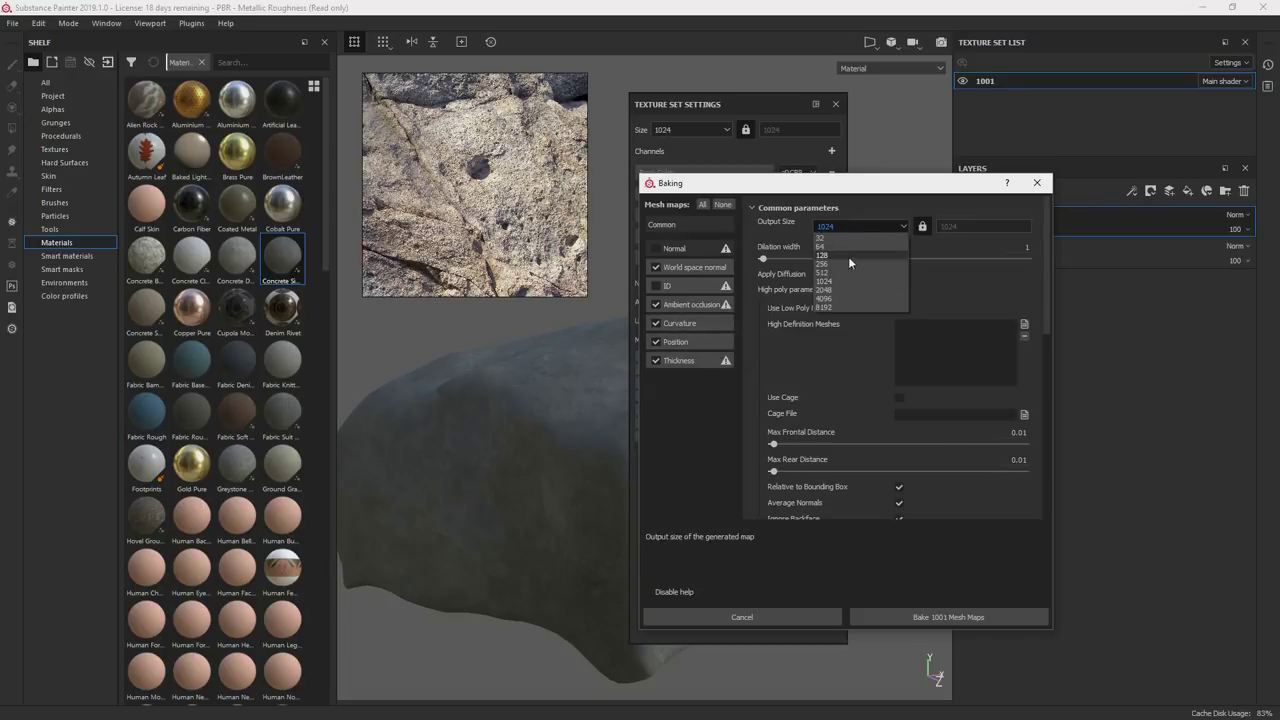
pyautogui.click(832, 278)
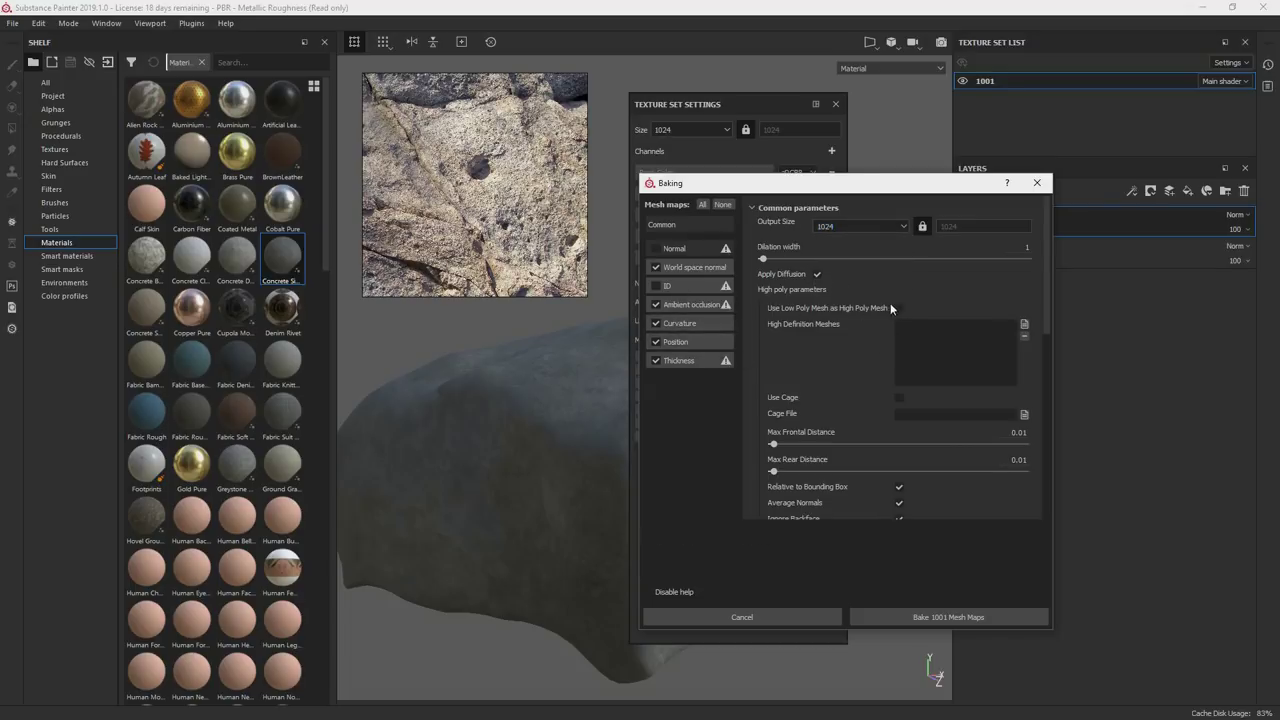
pyautogui.scroll(-2, 1047, 310)
pyautogui.scroll(2, 1050, 302)
pyautogui.click(943, 617)
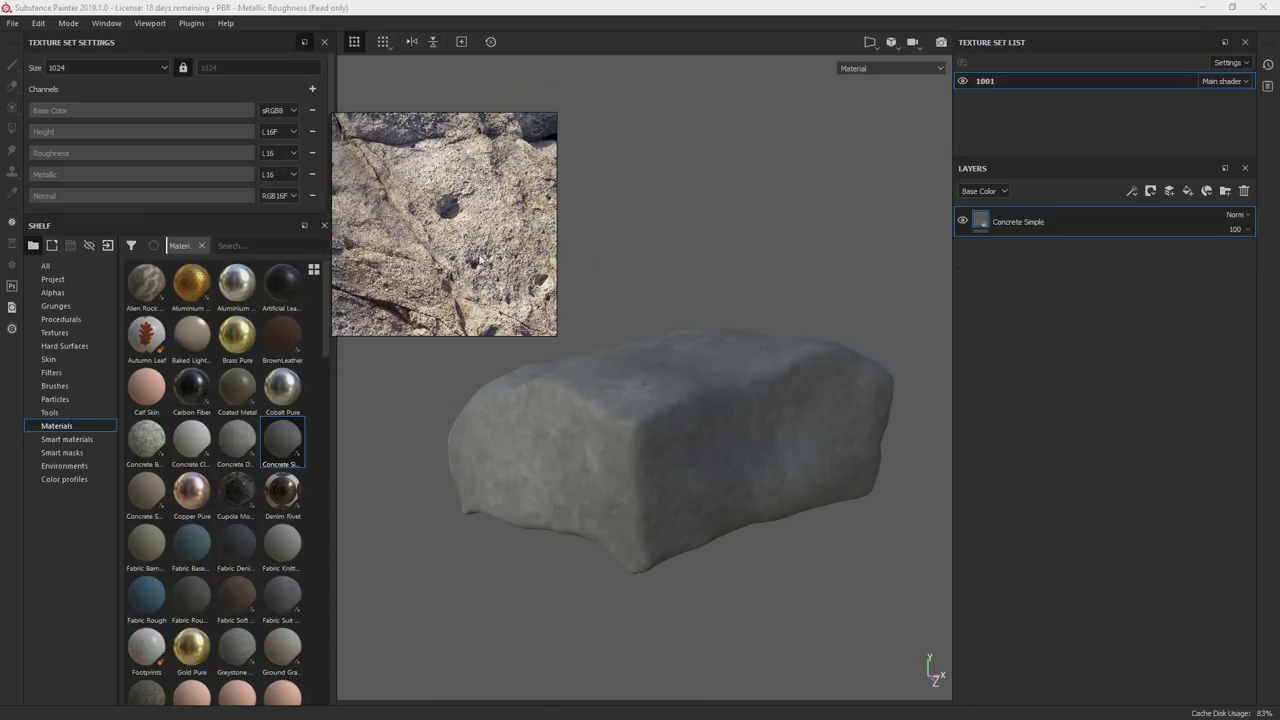
# Browse the reference images and bring the desert boulder photo into view above the rock mesh.
pyautogui.moveTo(477, 272); pyautogui.dragTo(488, 269, button='middle')
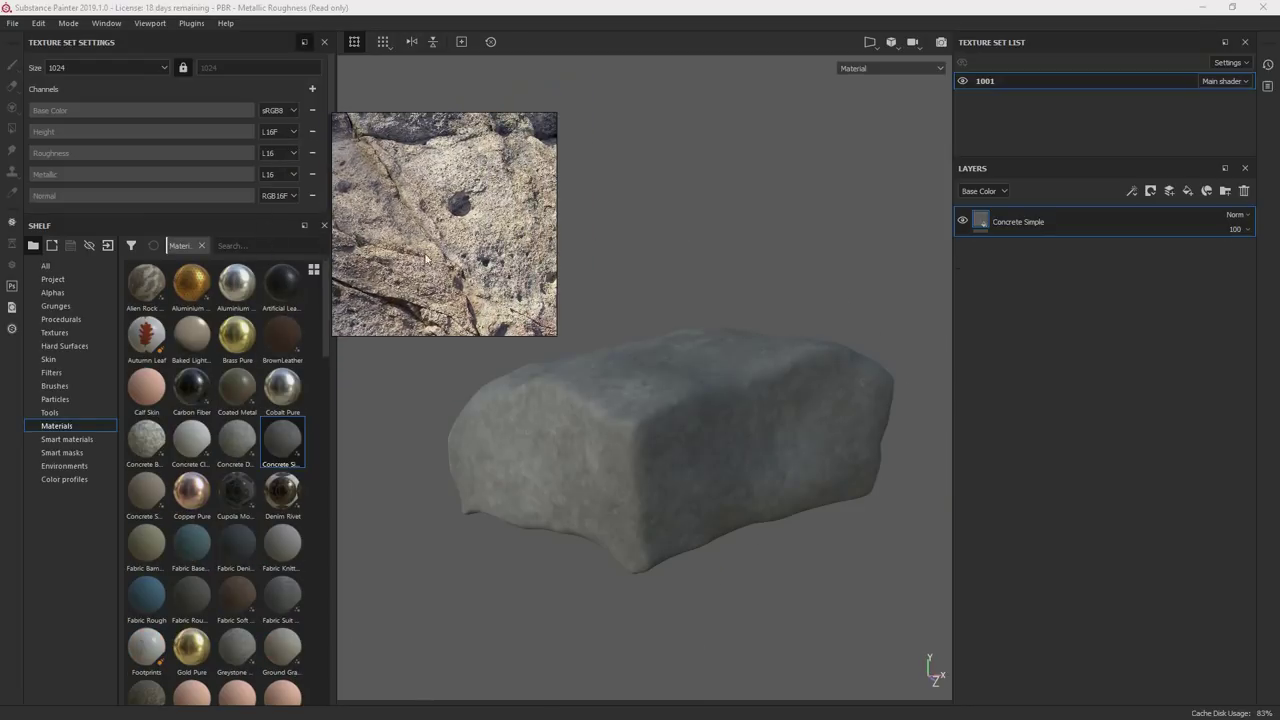
pyautogui.moveTo(549, 316); pyautogui.dragTo(711, 486)
pyautogui.moveTo(522, 330); pyautogui.dragTo(697, 318, button='middle')
pyautogui.scroll(-3, 680, 312)
pyautogui.moveTo(376, 443); pyautogui.dragTo(586, 323, button='middle')
pyautogui.moveTo(468, 195)
pyautogui.mouseDown(button='middle')
pyautogui.moveTo(542, 324)
pyautogui.moveTo(601, 347)
pyautogui.mouseUp(button='middle')
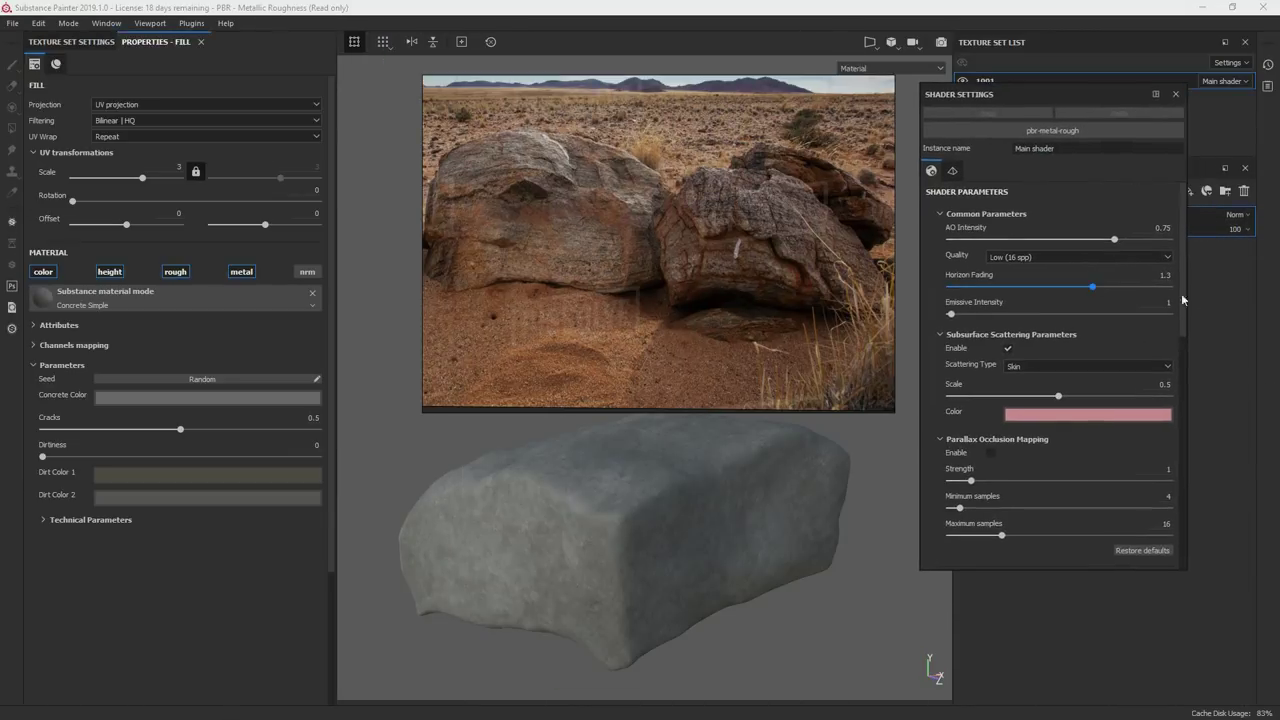
# Lower the main shader's AO Intensity to its minimum, and adjust the displacement with a higher tessellation Subdivision Count.
pyautogui.moveTo(1114, 240); pyautogui.dragTo(949, 240)
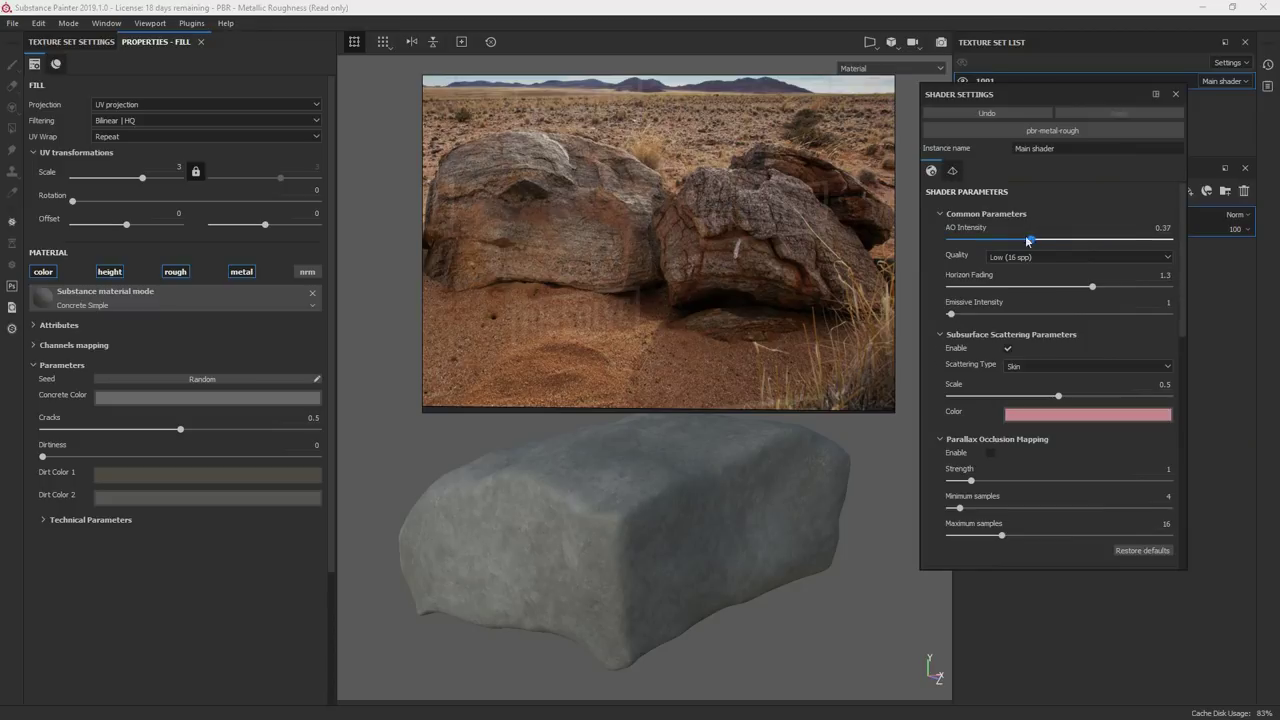
pyautogui.scroll(-5, 1160, 443)
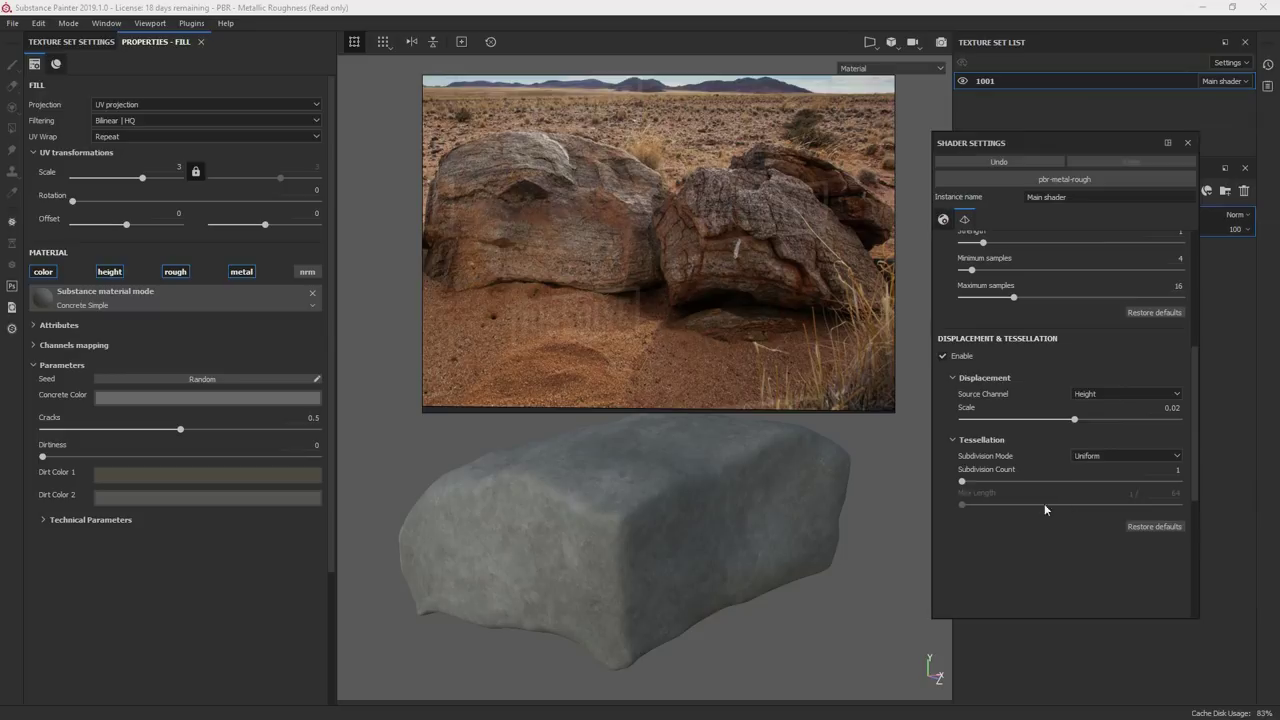
pyautogui.moveTo(962, 481); pyautogui.dragTo(1179, 481)
pyautogui.moveTo(1072, 419); pyautogui.dragTo(1078, 419)
pyautogui.moveTo(1111, 483); pyautogui.dragTo(1090, 483)
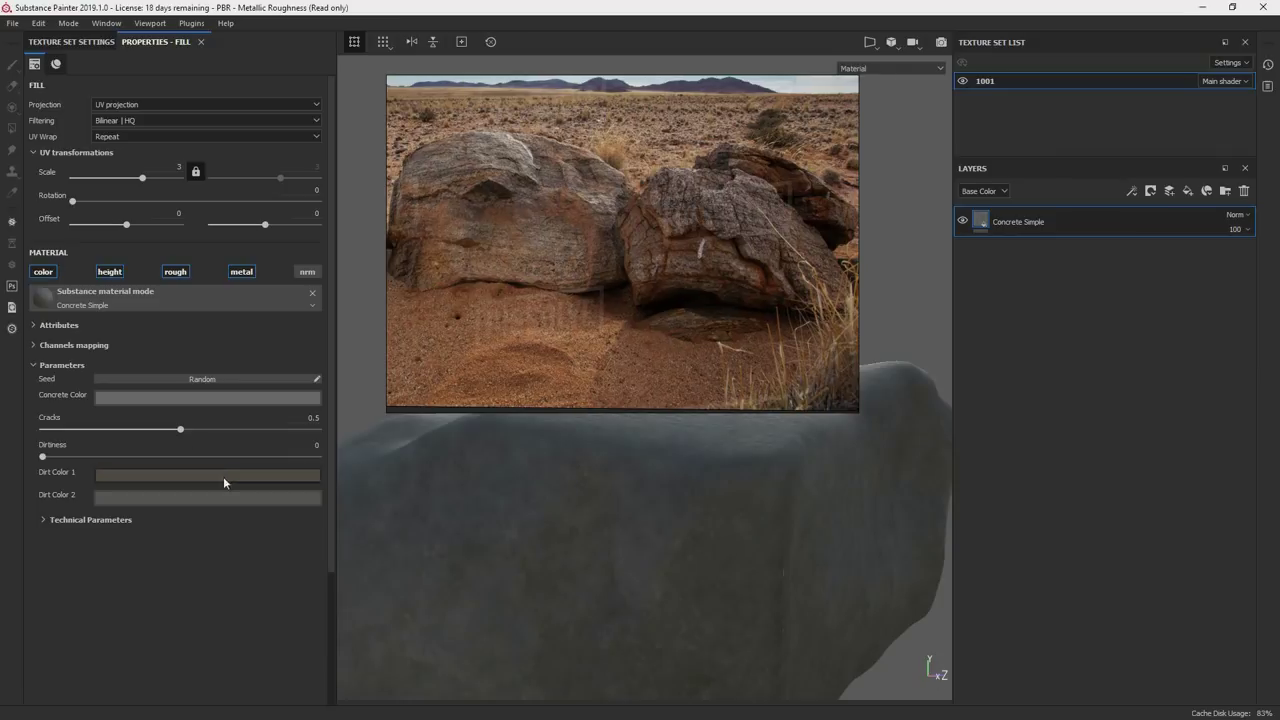
# Set the Concrete Color to a warm brown sampled from the boulder reference photo.
pyautogui.click(224, 478)
pyautogui.click(188, 510)
pyautogui.click(228, 398)
pyautogui.moveTo(298, 415); pyautogui.dragTo(545, 234)
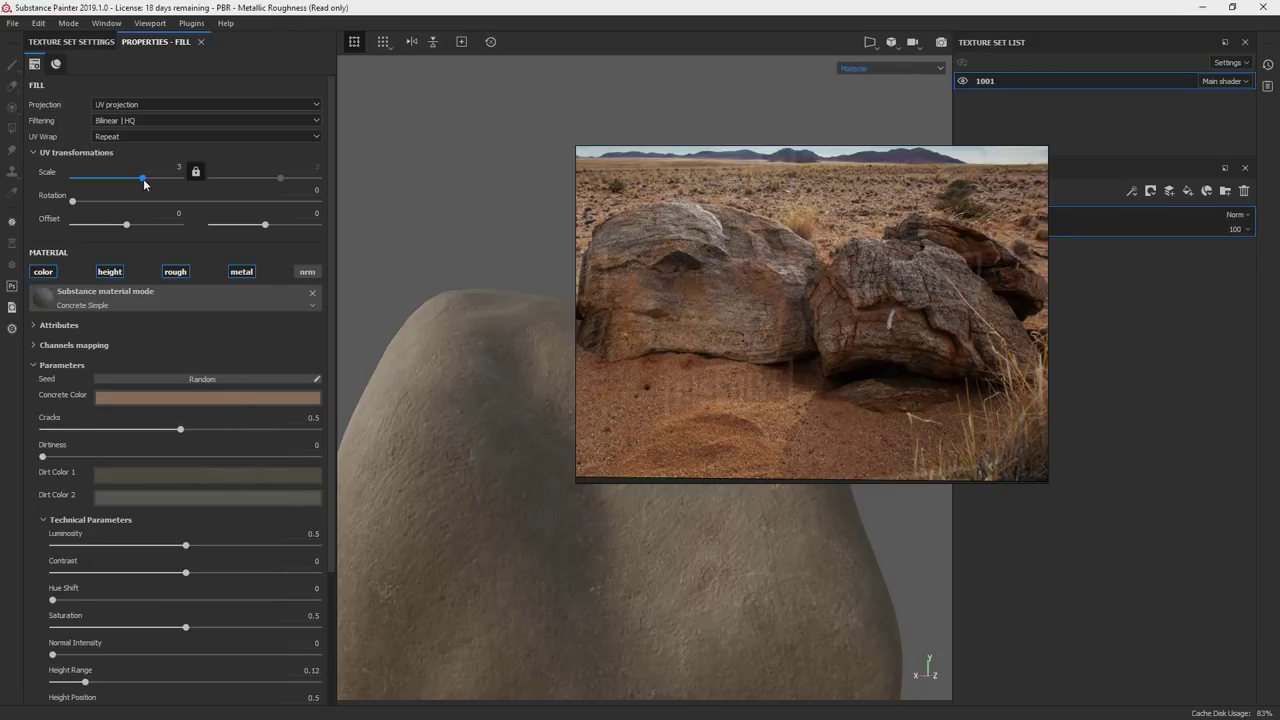
# Set the concrete fill's UV scale to 8.47 and rename the layer Rock_Base.
pyautogui.moveTo(143, 178); pyautogui.dragTo(162, 178)
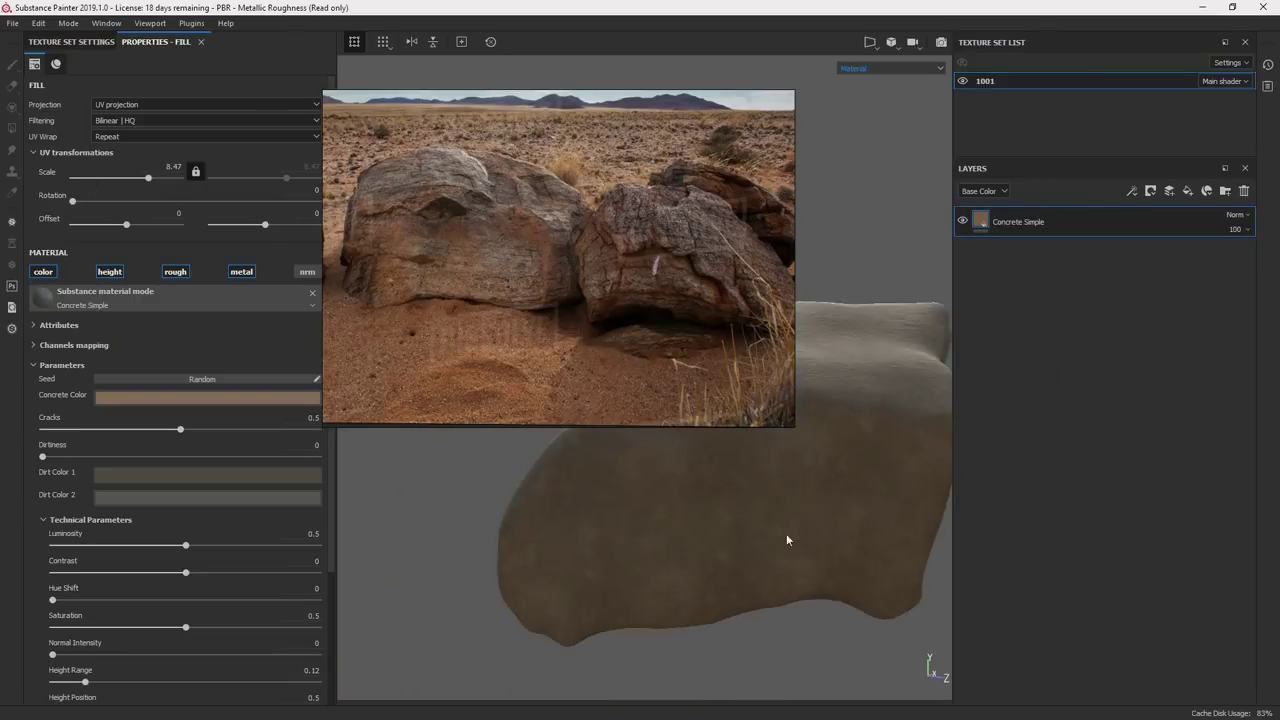
pyautogui.keyDown('alt'); pyautogui.moveTo(786, 534); pyautogui.dragTo(669, 512); pyautogui.keyUp('alt')
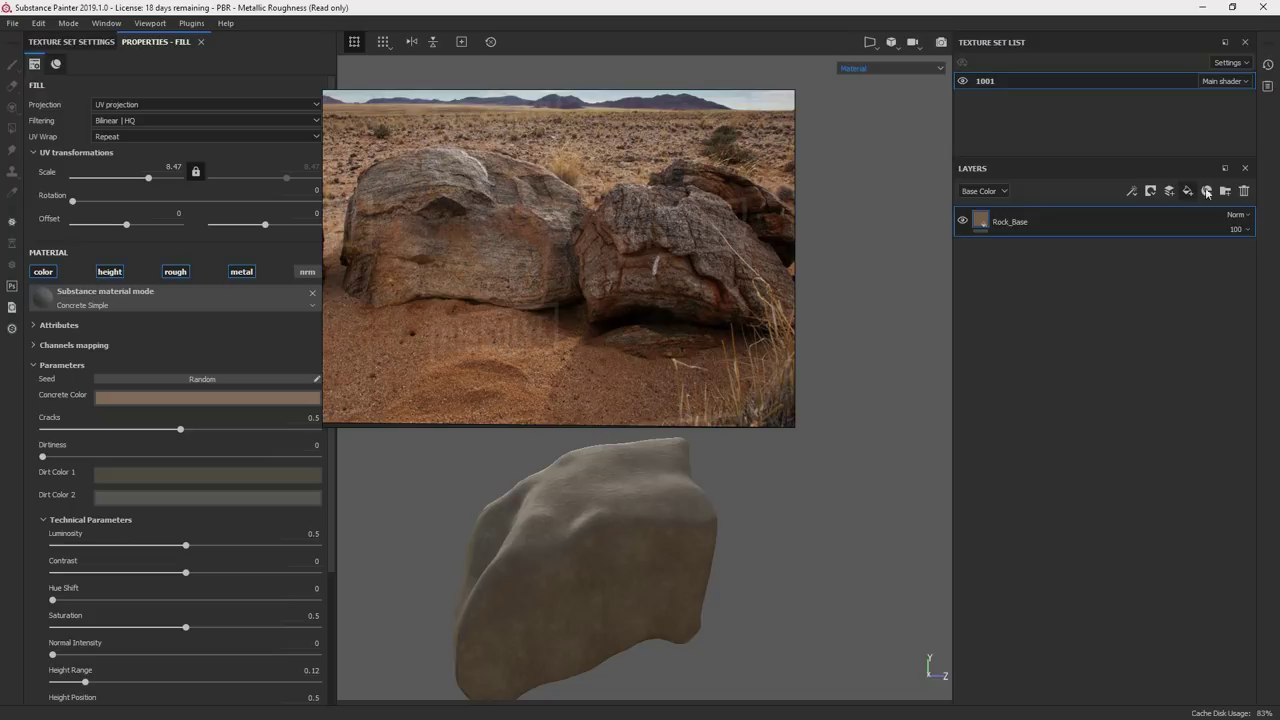
# Add a fill layer above Rock_Base and turn off its roughness, metallic and normal channels.
pyautogui.click(1187, 190)
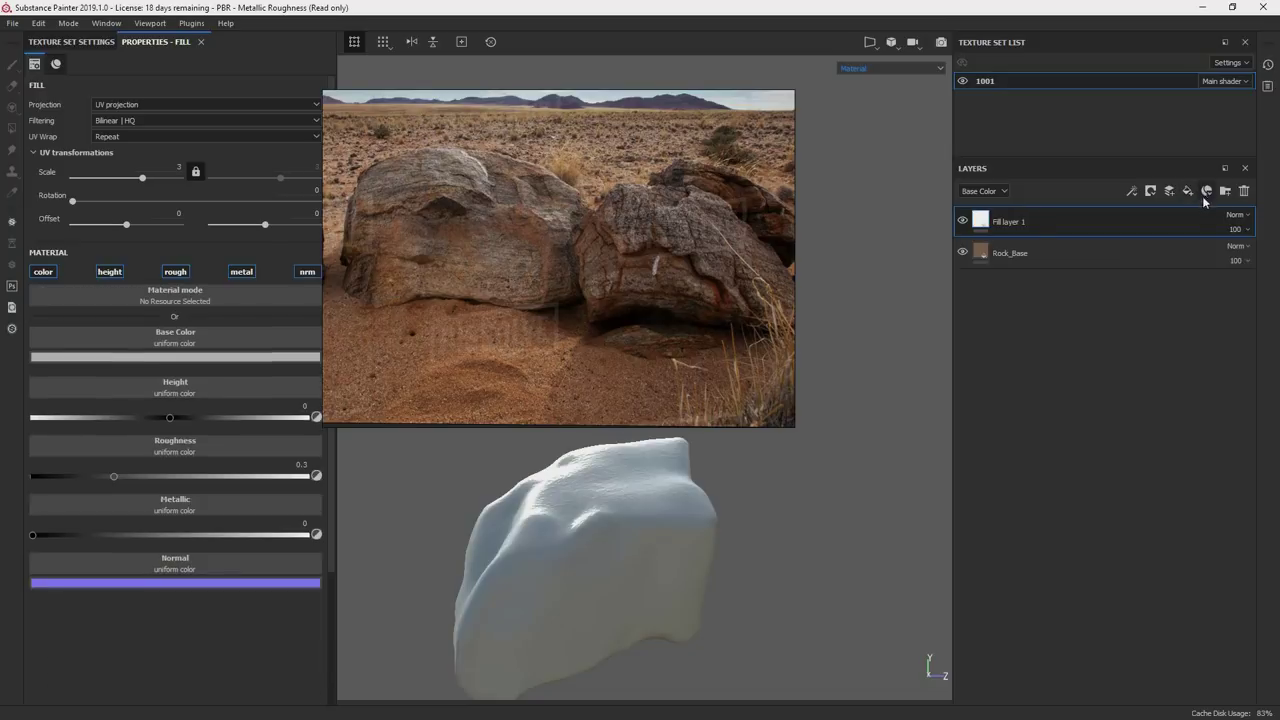
pyautogui.moveTo(535, 286); pyautogui.dragTo(548, 268)
pyautogui.click(121, 273)
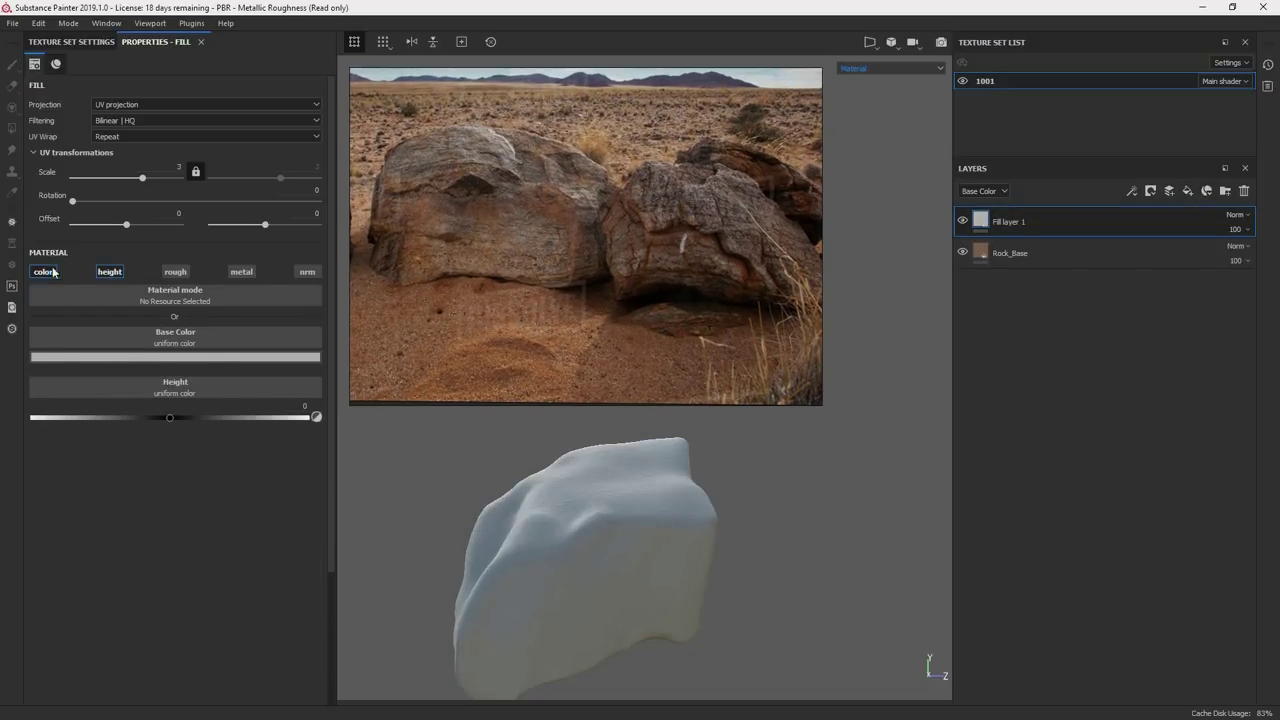
# Give Fill layer 1 a black mask with a fill effect that uses Rock_Filter as its grayscale source.
pyautogui.rightClick(986, 224)
pyautogui.click(1004, 232)
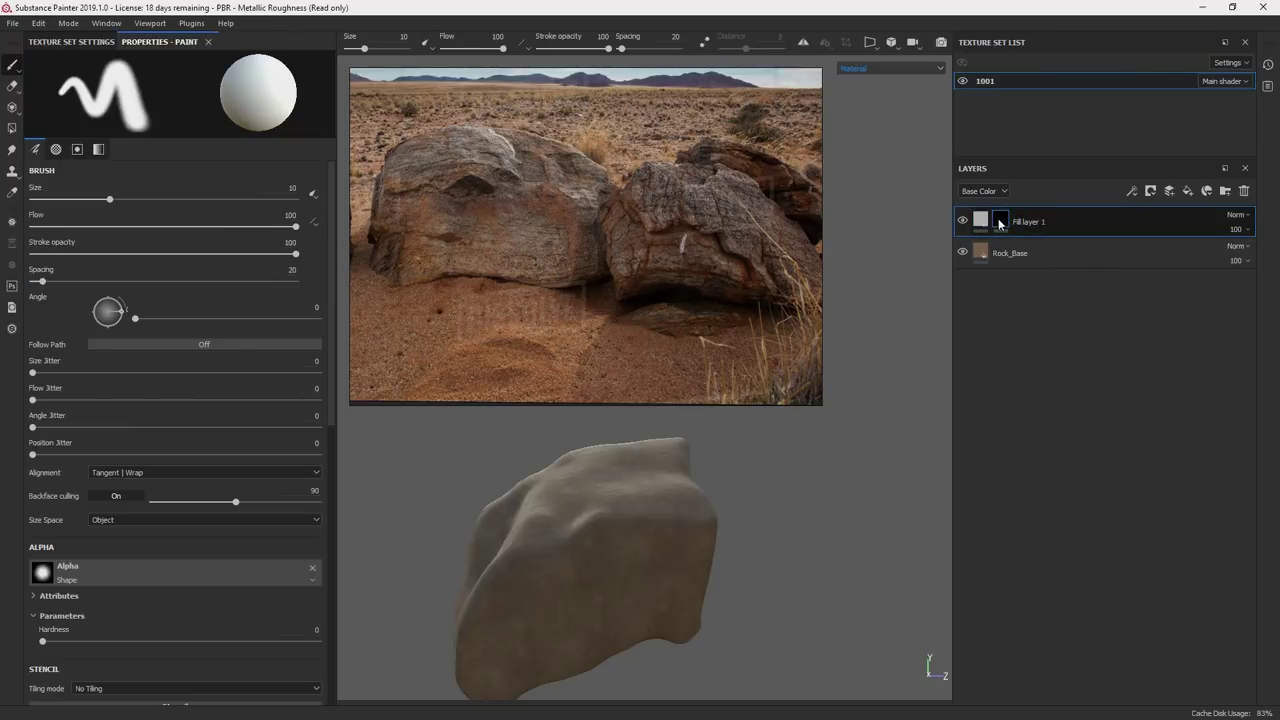
pyautogui.rightClick(1001, 223)
pyautogui.click(1005, 252)
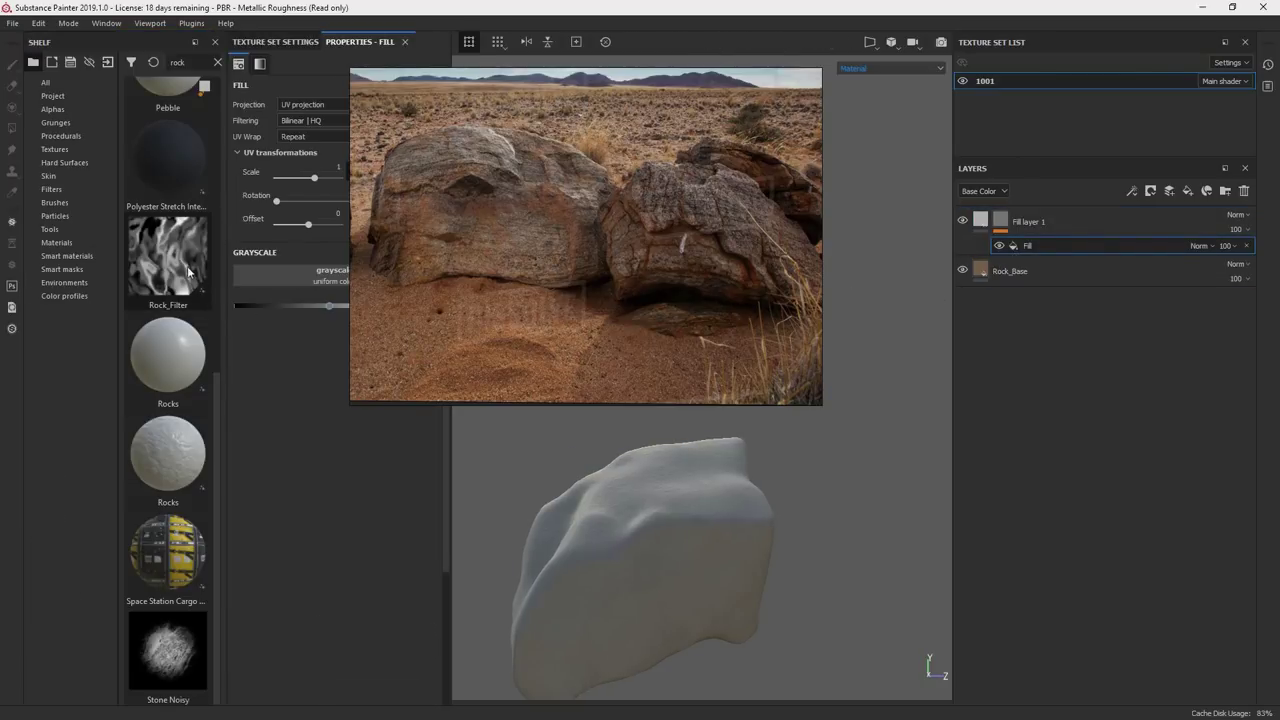
pyautogui.moveTo(168, 265); pyautogui.dragTo(350, 272)
# Limit Fill layer 1 to a Height of 1 without colour, and set its Rock_Filter mask fill to tri-planar projection.
pyautogui.keyDown('alt'); pyautogui.moveTo(715, 430); pyautogui.dragTo(846, 438); pyautogui.keyUp('alt')
pyautogui.click(981, 220)
pyautogui.click(249, 272)
pyautogui.keyDown('alt'); pyautogui.moveTo(686, 478); pyautogui.dragTo(722, 484); pyautogui.keyUp('alt')
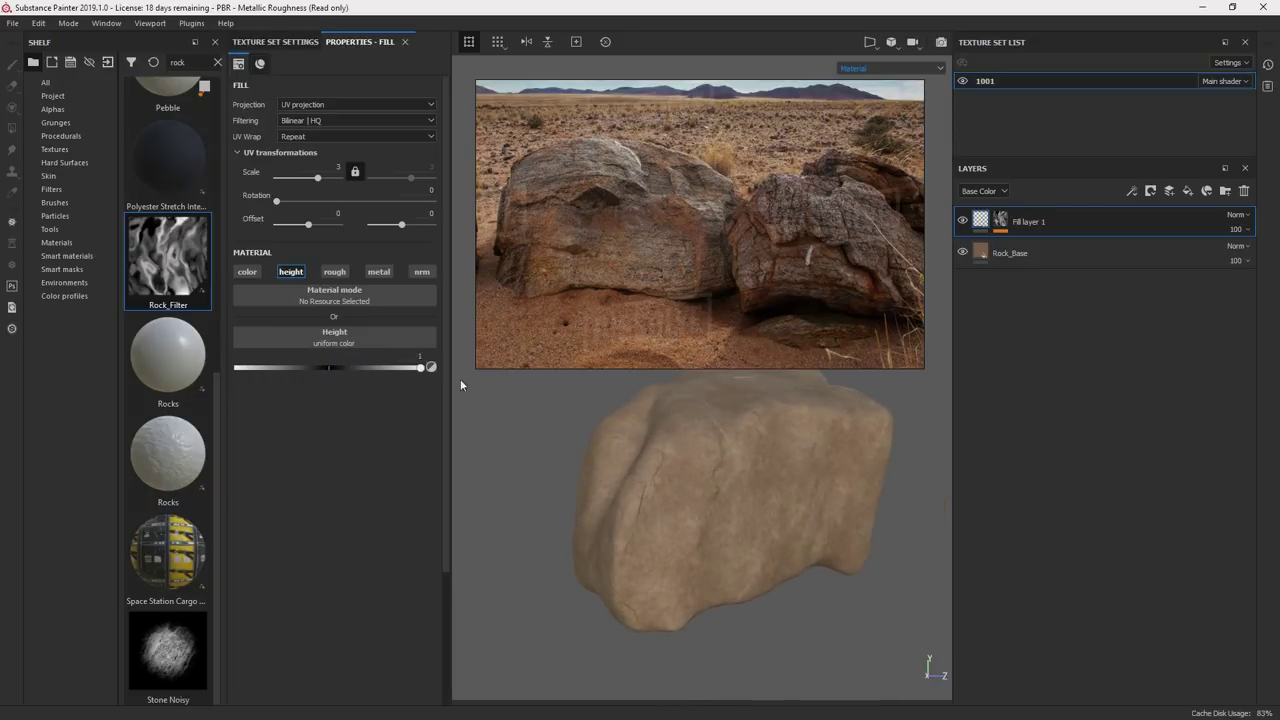
pyautogui.keyDown('alt'); pyautogui.moveTo(476, 380); pyautogui.dragTo(723, 466); pyautogui.keyUp('alt')
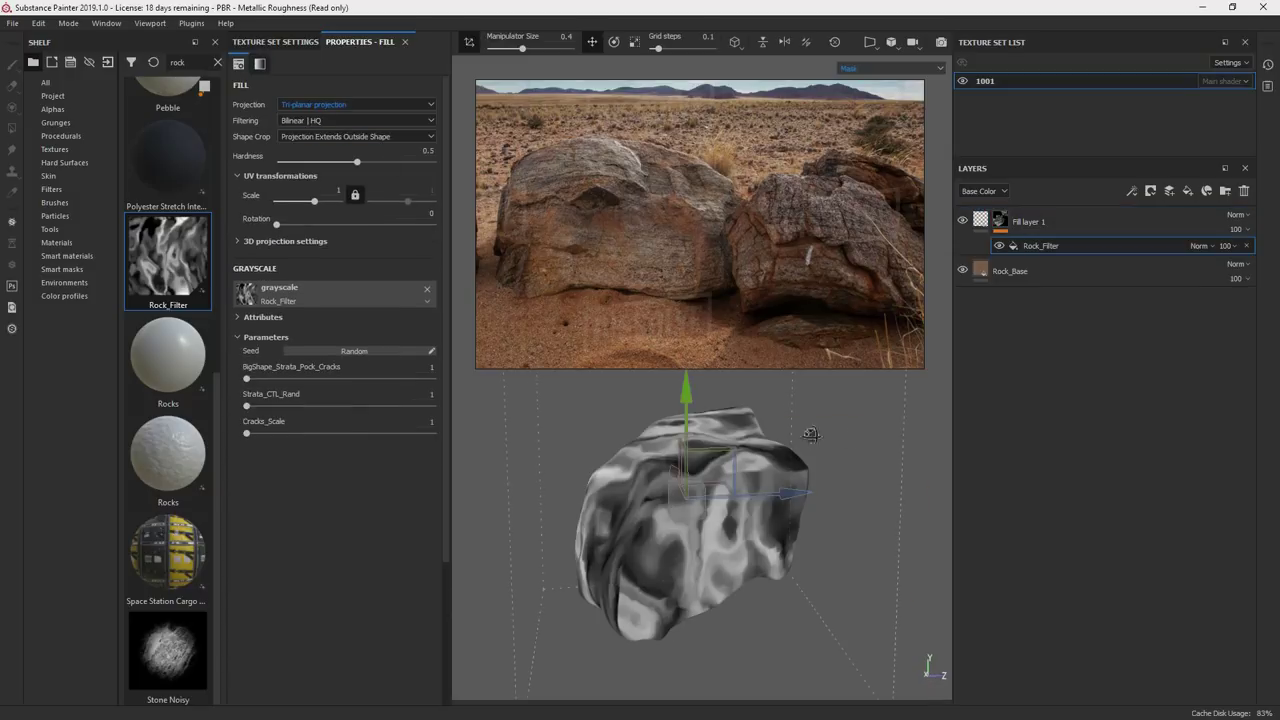
pyautogui.keyDown('alt'); pyautogui.moveTo(935, 428); pyautogui.dragTo(922, 416); pyautogui.keyUp('alt')
# Add an anchor point named Rock_BigShapes to Fill layer 1's mask and duplicate the layer with an empty black mask.
pyautogui.click(999, 221)
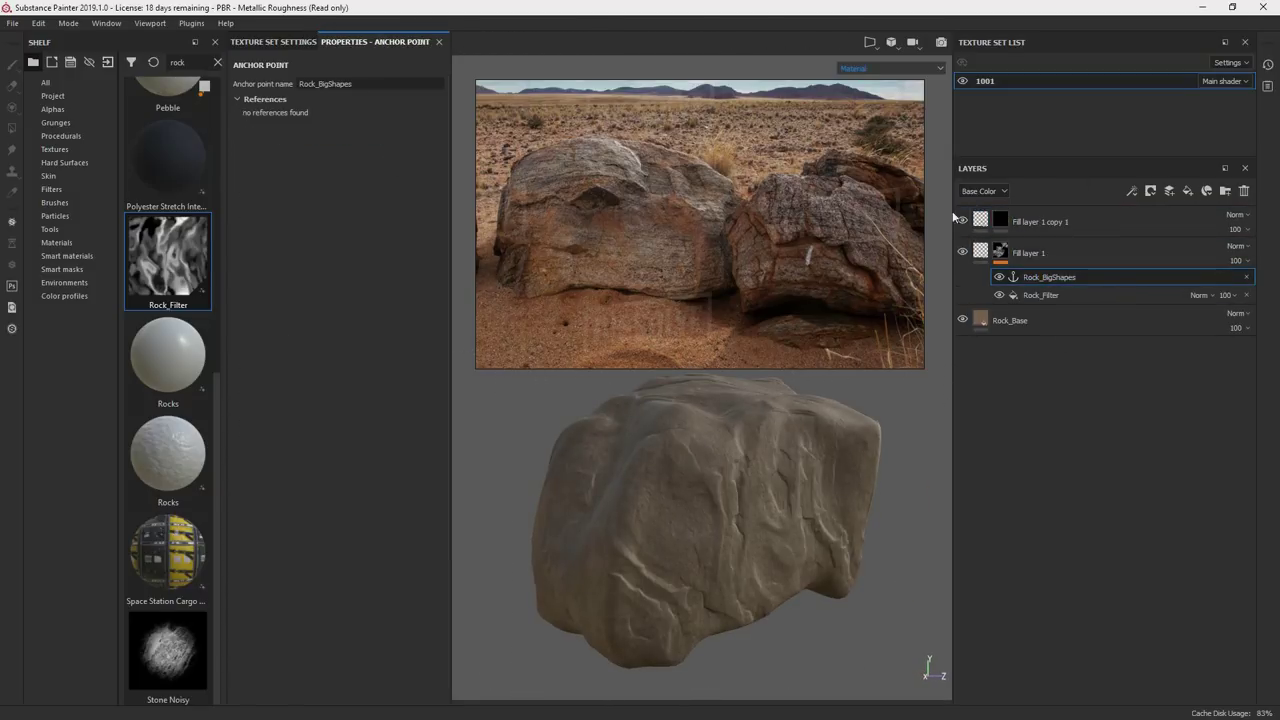
pyautogui.click(962, 221)
# Rename the Rock_Filter mask fill Rock_Filter_BigShapes and group both fill layers into a folder named BigShapes.
pyautogui.click(1046, 295)
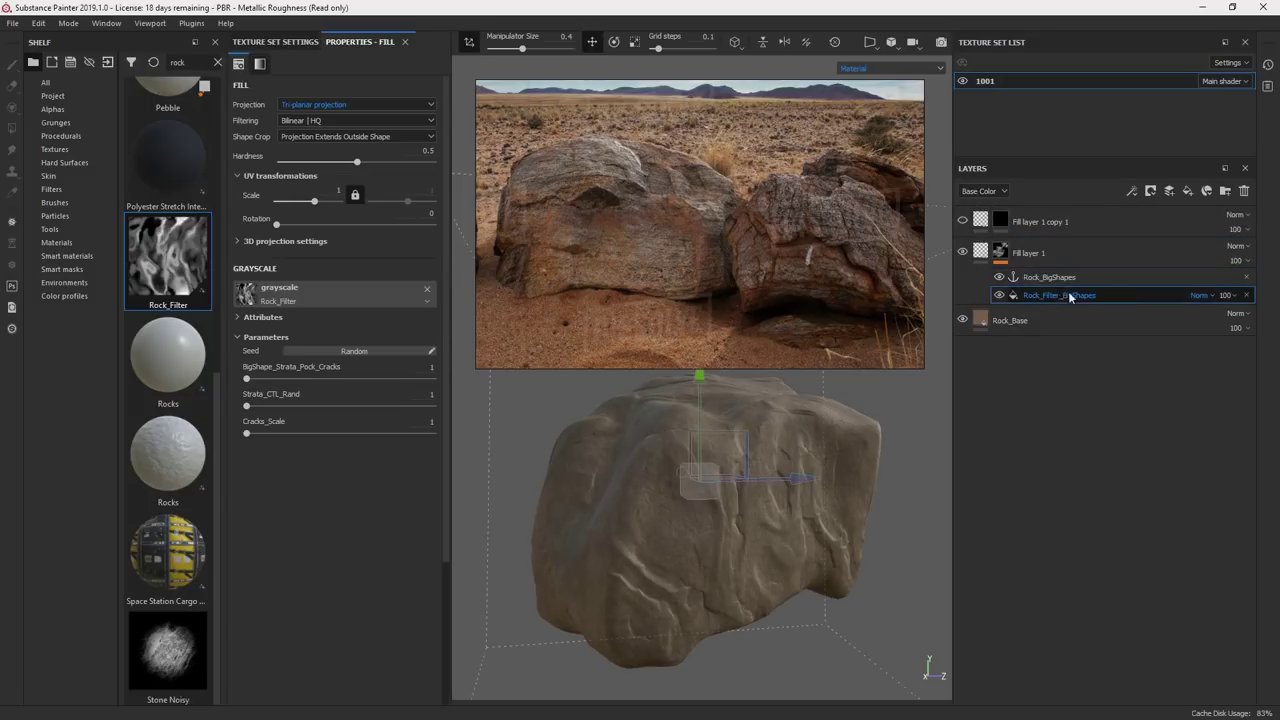
pyautogui.click(1000, 221)
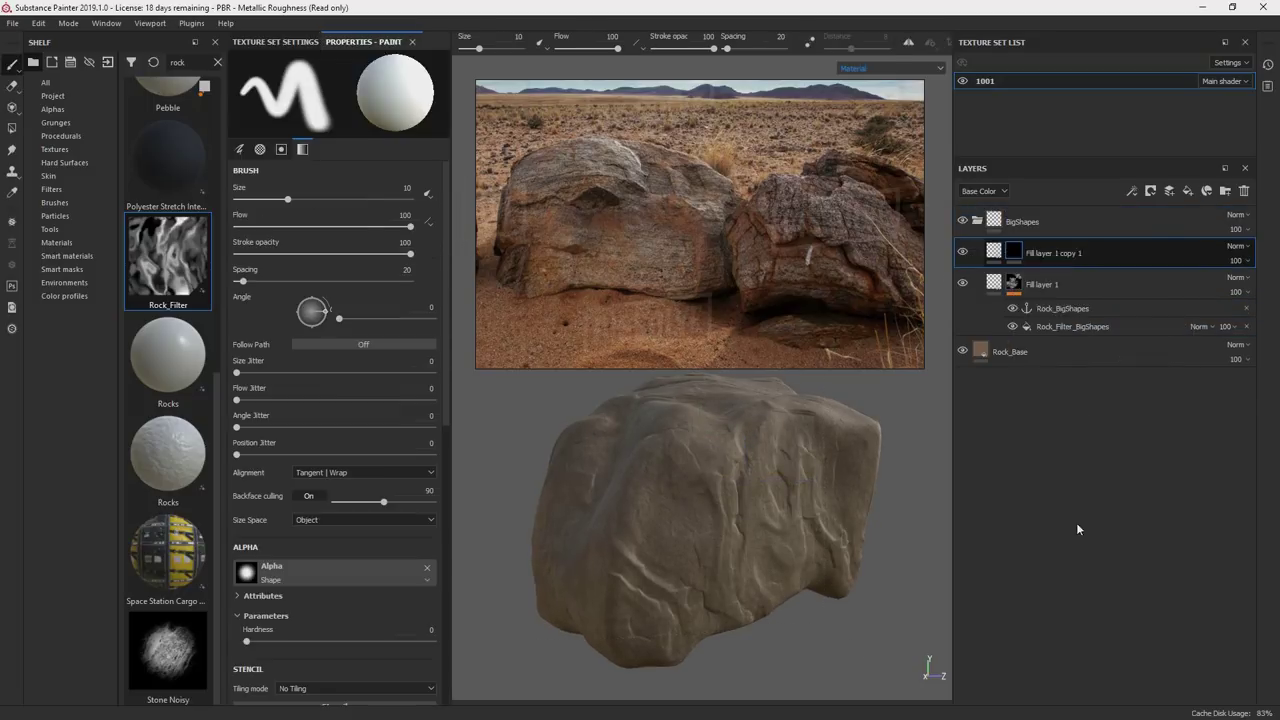
# Fill the copied layer's mask from the Rock_BigShapes anchor point and set the layer's Height to about -0.88.
pyautogui.click(1040, 280)
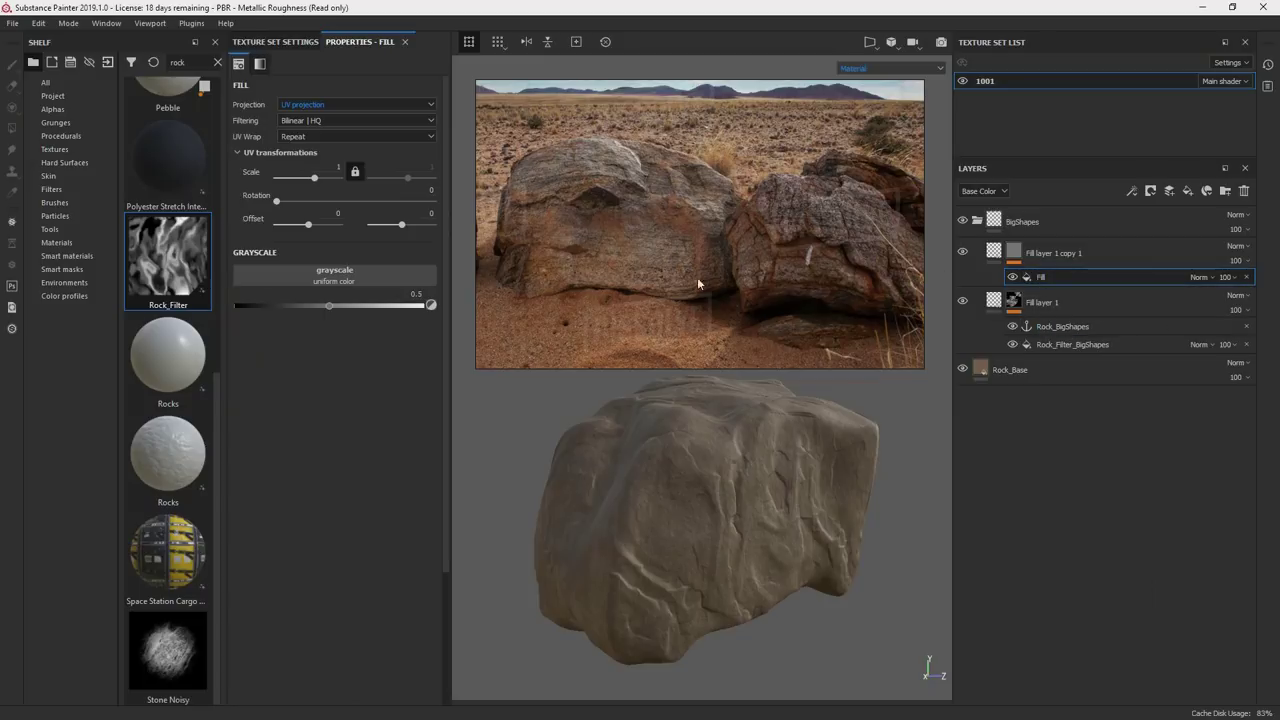
pyautogui.click(334, 274)
pyautogui.click(410, 312)
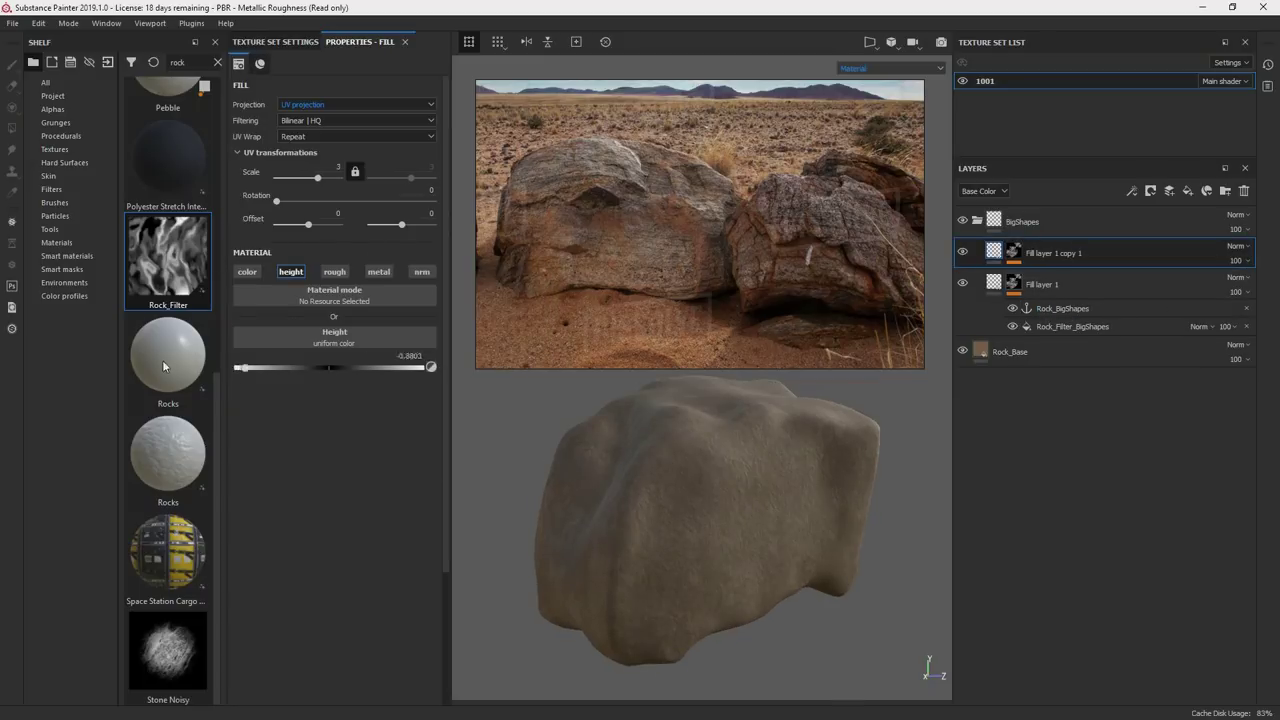
# Add a Levels effect to the copied layer's mask and invert it.
pyautogui.click(1035, 256)
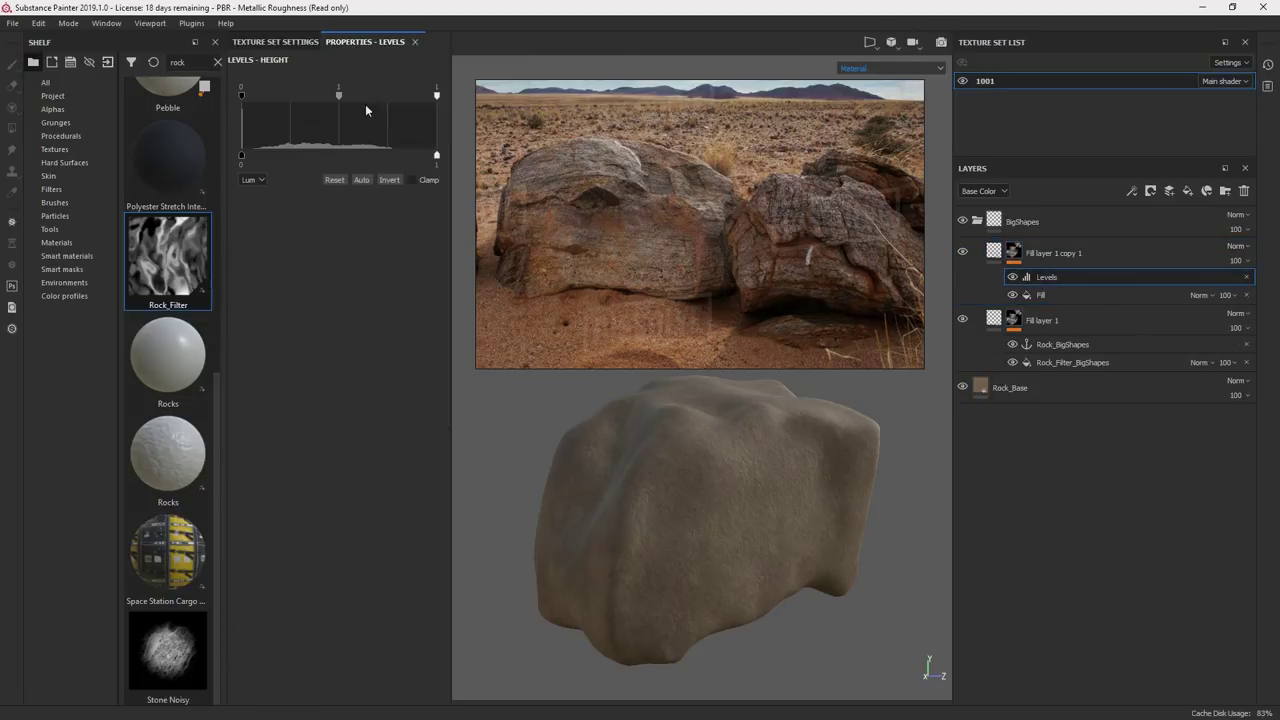
pyautogui.click(387, 183)
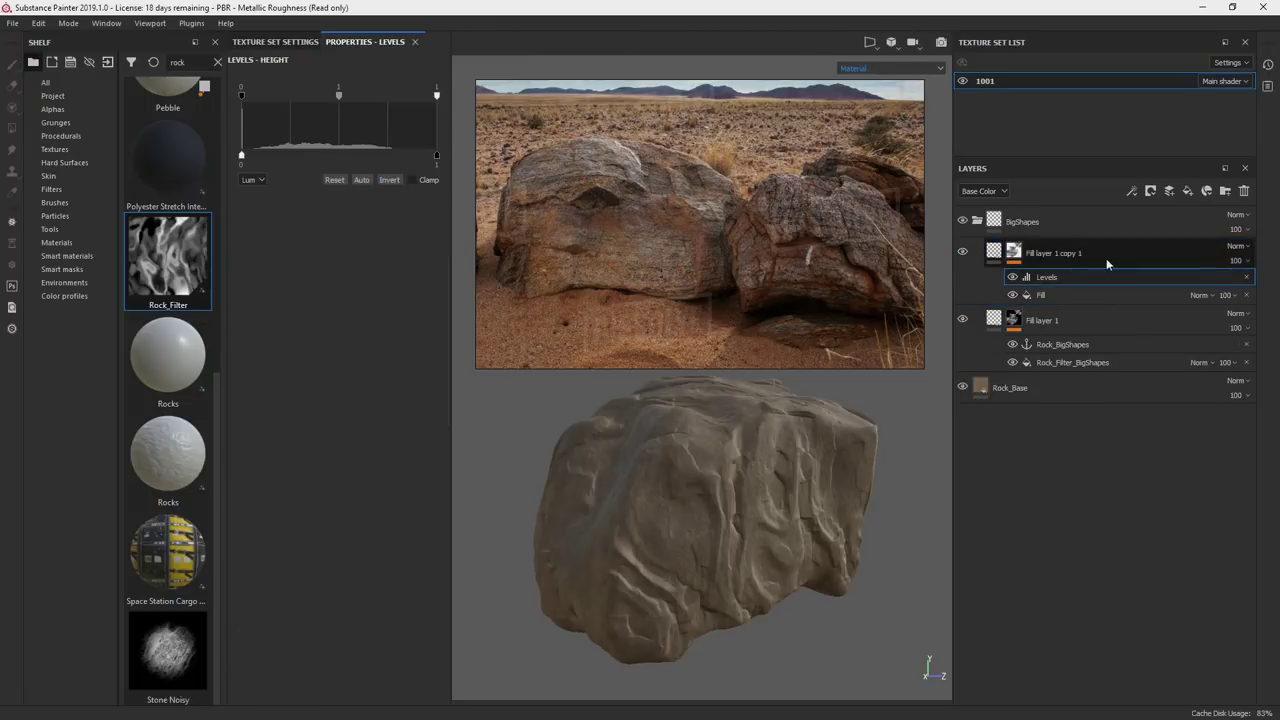
pyautogui.keyDown('alt'); pyautogui.moveTo(712, 425); pyautogui.dragTo(895, 492); pyautogui.keyUp('alt')
# Set the UV scale of the Rock_Filter_BigShapes mask fill to 0.82.
pyautogui.click(1074, 363)
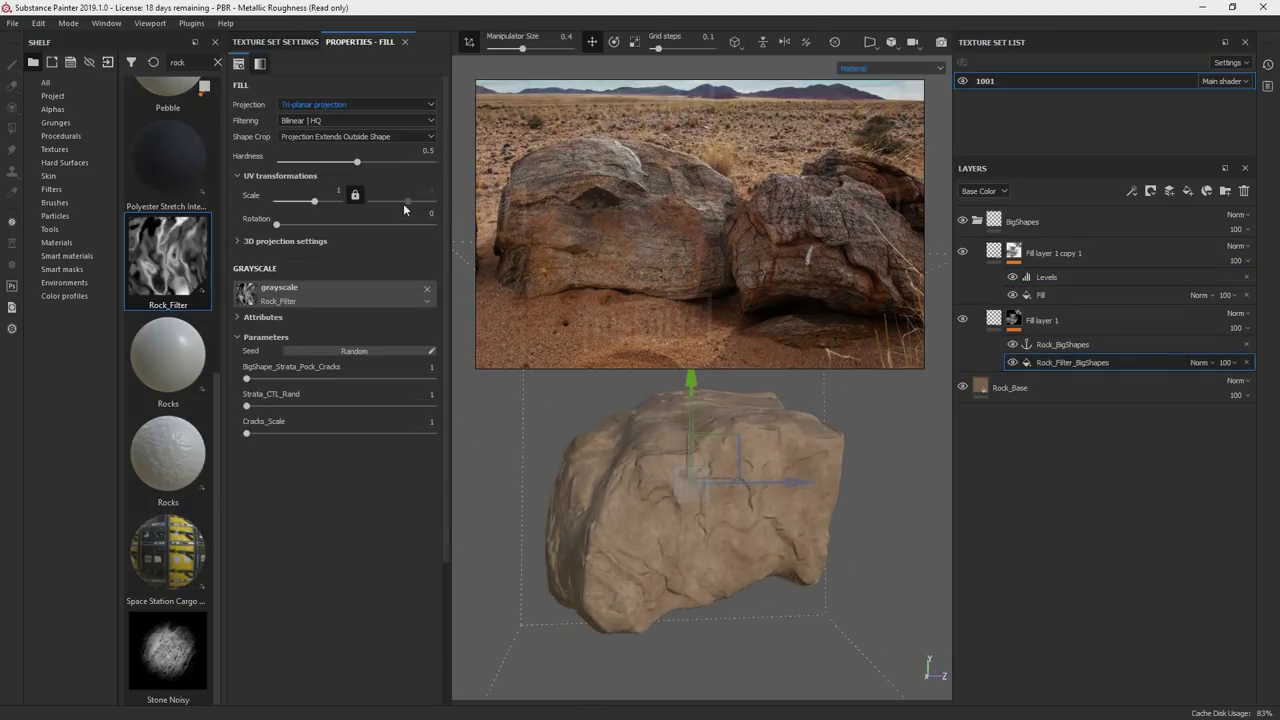
pyautogui.moveTo(314, 201); pyautogui.dragTo(330, 215)
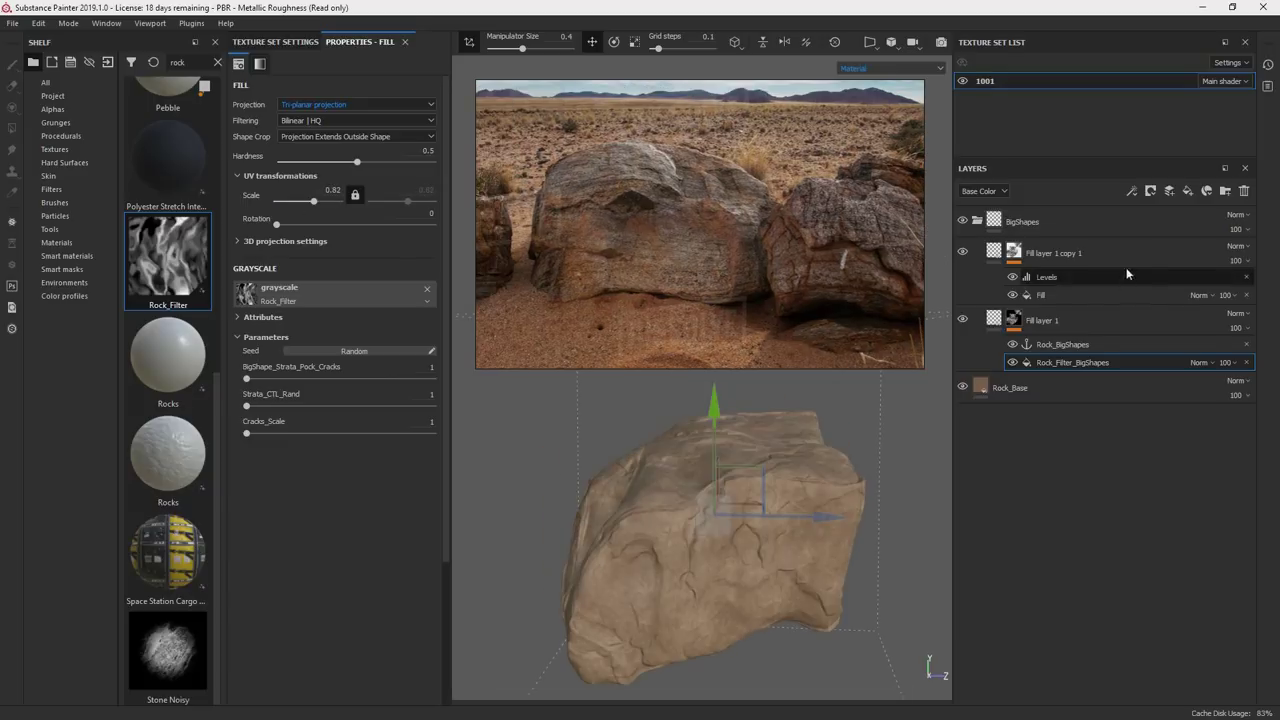
# Rename Fill layer 1 as DispOut and its copy as DispIn.
pyautogui.click(1130, 254)
pyautogui.doubleClick(1047, 321)
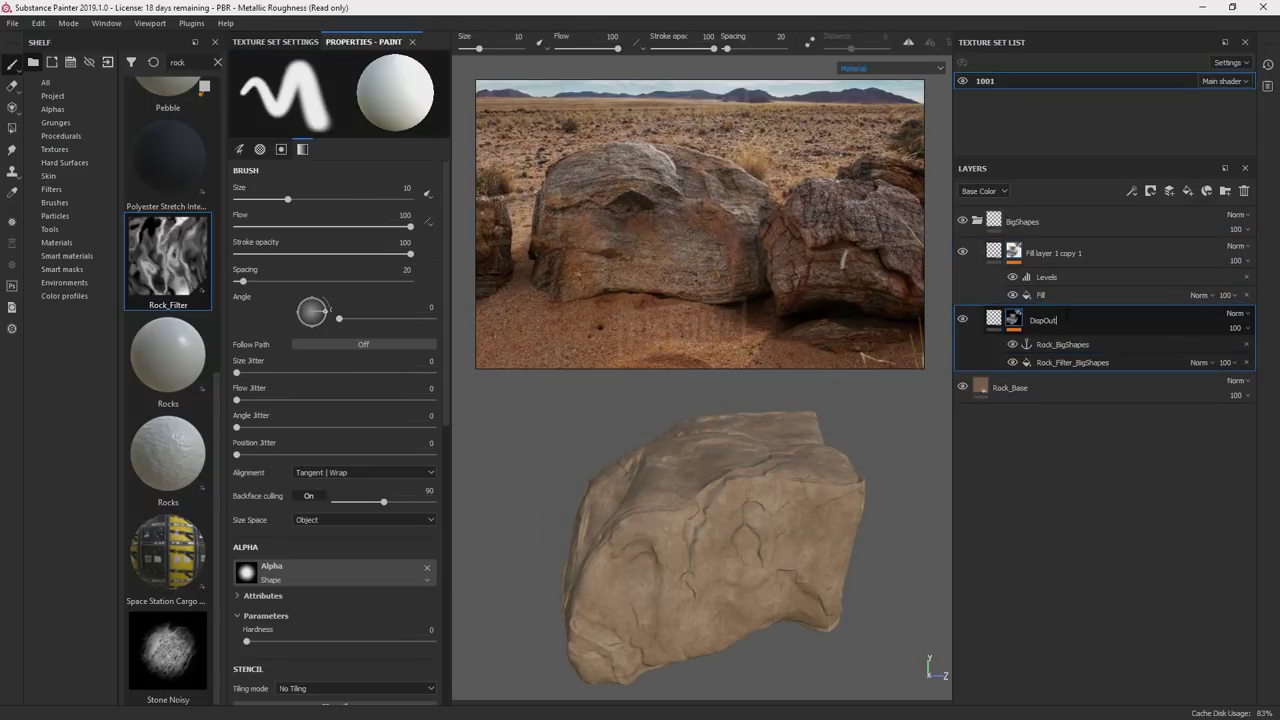
pyautogui.press('Return')
pyautogui.doubleClick(1054, 253)
pyautogui.write('DispIn')
# Preview a single channel, return to the material view, and examine the rock's displacement from several angles under rotated lighting.
pyautogui.click(890, 68)
pyautogui.click(866, 107)
pyautogui.press('m')
pyautogui.keyDown('alt'); pyautogui.moveTo(760, 530); pyautogui.dragTo(830, 485); pyautogui.keyUp('alt')
pyautogui.keyDown('shift'); pyautogui.moveTo(720, 485); pyautogui.dragTo(836, 484, button='right'); pyautogui.keyUp('shift')
pyautogui.keyDown('alt'); pyautogui.moveTo(850, 482); pyautogui.dragTo(738, 488); pyautogui.keyUp('alt')
pyautogui.moveTo(742, 478)
pyautogui.keyDown('shift'); pyautogui.mouseDown(button='right')
pyautogui.moveTo(800, 468)
pyautogui.moveTo(760, 466)
pyautogui.mouseUp(button='right'); pyautogui.keyUp('shift')
pyautogui.keyDown('alt'); pyautogui.moveTo(760, 466); pyautogui.dragTo(862, 452); pyautogui.keyUp('alt')
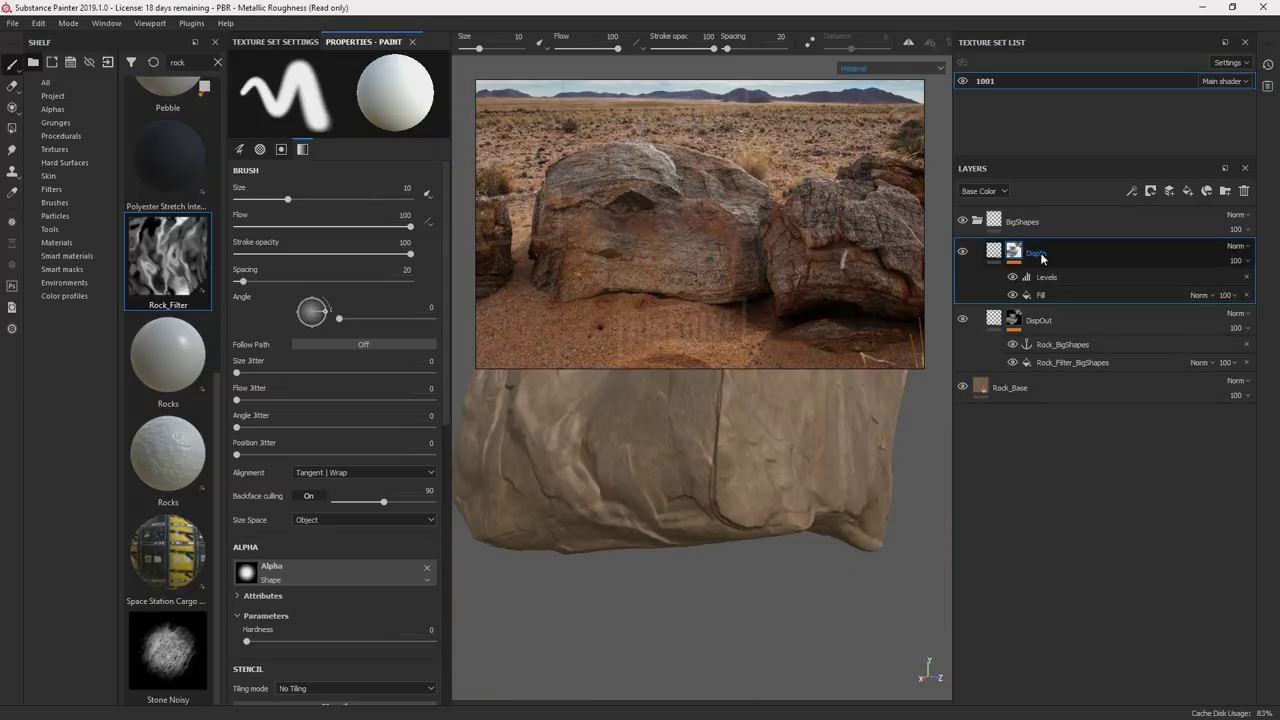
# Add a UV Border Distance generator above the Levels effect in the DispIn layer's mask.
pyautogui.rightClick(1048, 277)
pyautogui.click(1075, 287)
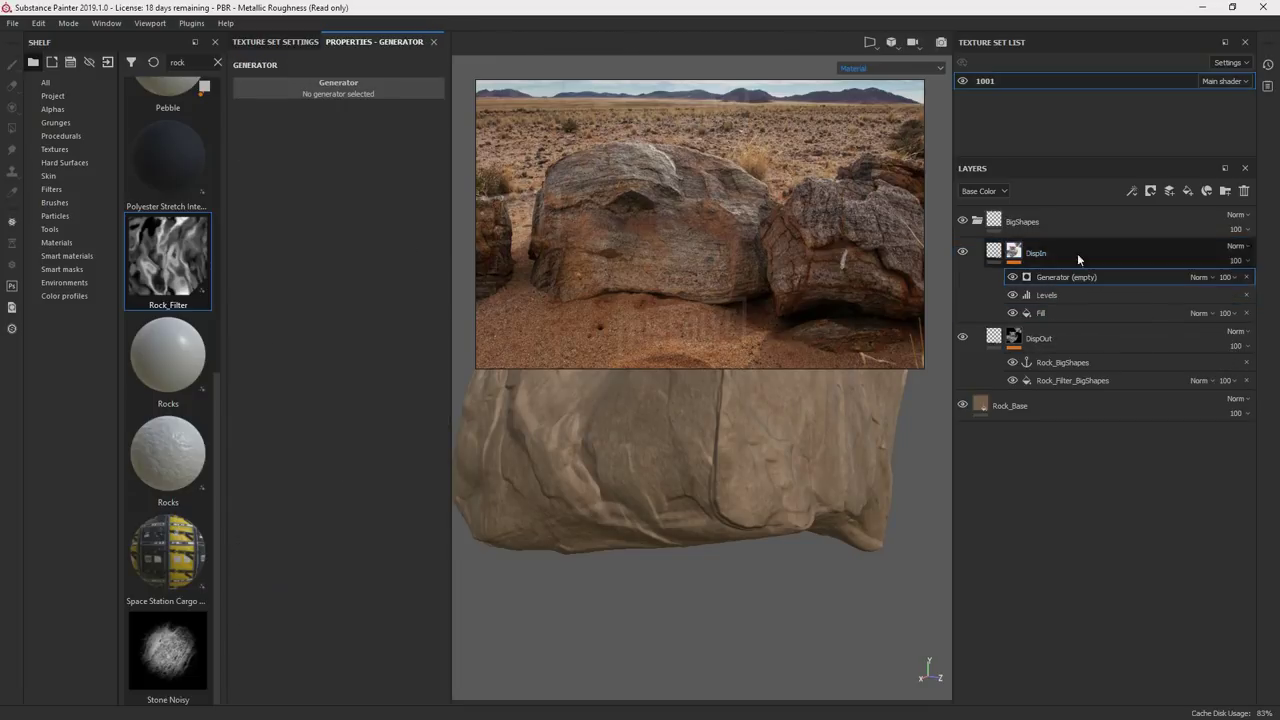
pyautogui.click(371, 104)
pyautogui.click(399, 257)
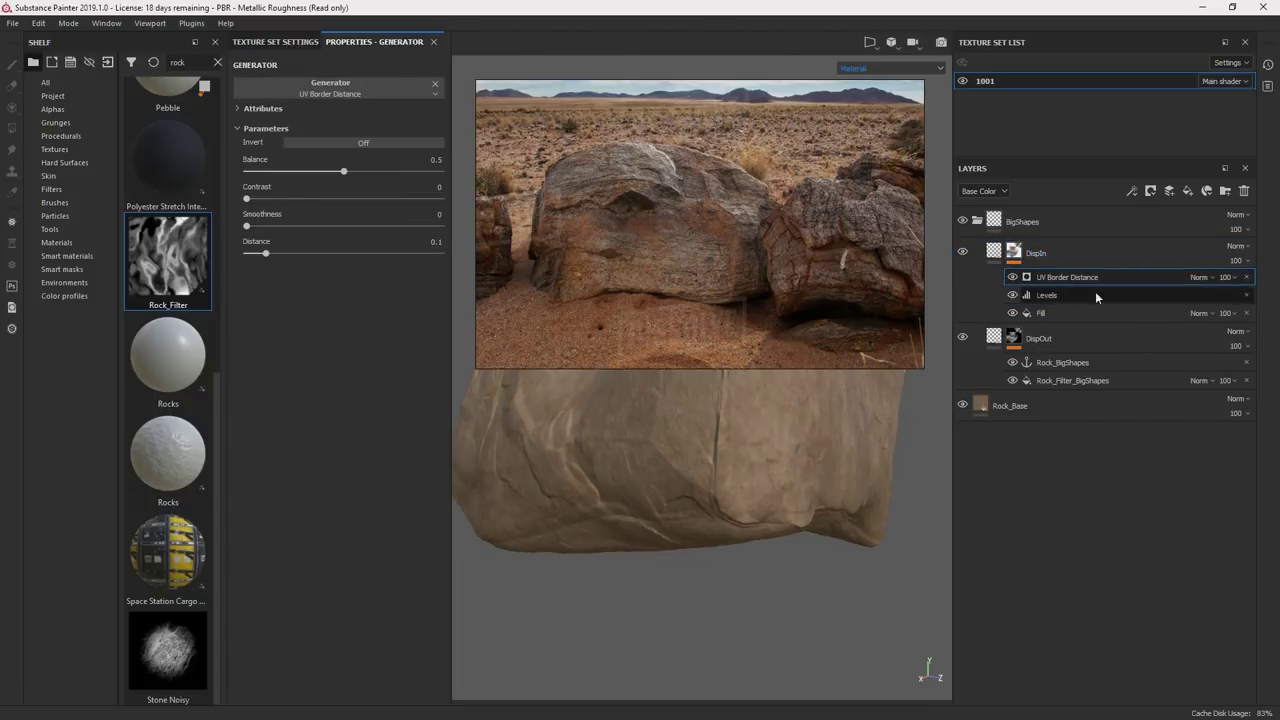
# Display the DispIn mask and set the UV Border Distance generator's blending mode to Multiply.
pyautogui.keyDown('alt'); pyautogui.click(1014, 253); pyautogui.keyUp('alt')
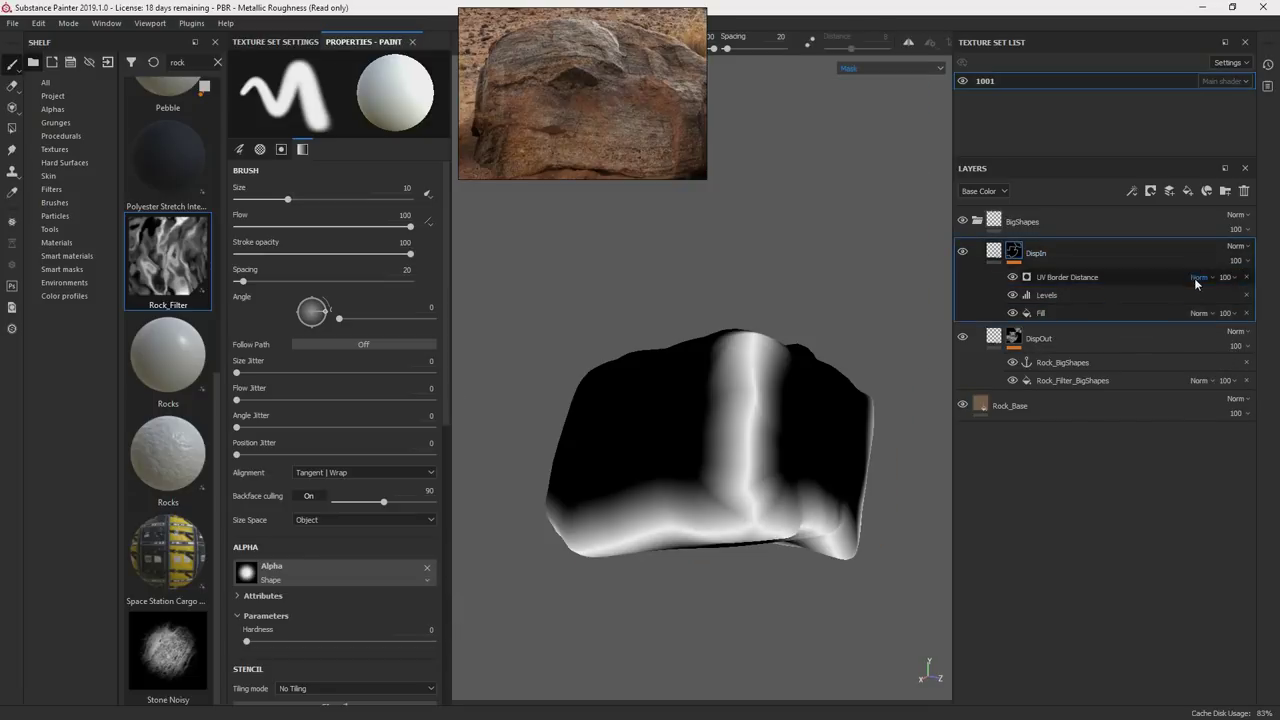
pyautogui.click(1198, 279)
pyautogui.click(1199, 341)
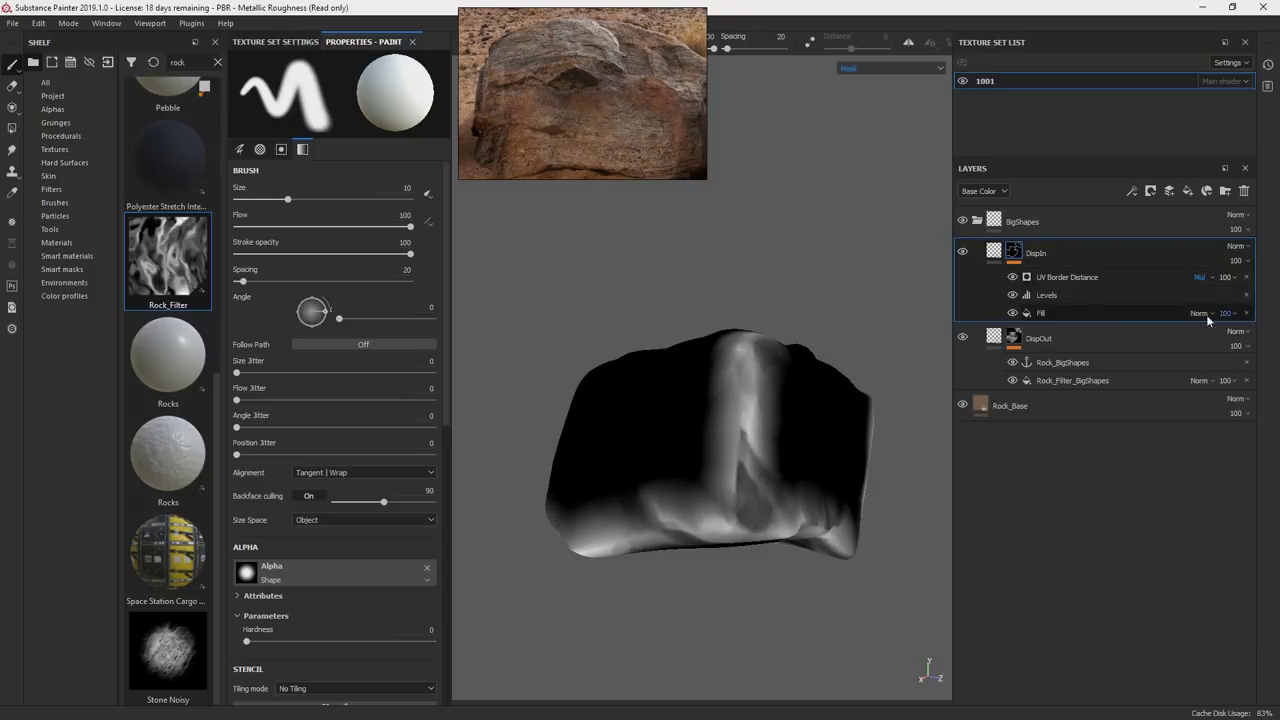
# Adjust the distance of the UV Border Distance generator in the DispIn mask and check the rock's edges in the material view.
pyautogui.click(1067, 277)
pyautogui.moveTo(828, 365)
pyautogui.keyDown('alt'); pyautogui.mouseDown()
pyautogui.moveTo(806, 282)
pyautogui.moveTo(834, 394)
pyautogui.moveTo(812, 358)
pyautogui.mouseUp(); pyautogui.keyUp('alt')
pyautogui.moveTo(268, 253); pyautogui.dragTo(263, 254)
pyautogui.click(995, 257)
pyautogui.keyDown('alt'); pyautogui.moveTo(868, 350); pyautogui.dragTo(786, 418); pyautogui.keyUp('alt')
# Compare the DispIn mask with its UV Border Distance generator off and on, with DispOut hidden, and readjust the generator's distance.
pyautogui.click(962, 285)
pyautogui.click(1014, 253)
pyautogui.click(1015, 253)
pyautogui.moveTo(826, 374)
pyautogui.keyDown('alt'); pyautogui.mouseDown()
pyautogui.moveTo(871, 351)
pyautogui.moveTo(757, 422)
pyautogui.moveTo(782, 430)
pyautogui.moveTo(782, 417)
pyautogui.mouseUp(); pyautogui.keyUp('alt')
pyautogui.click(1012, 277)
pyautogui.click(1066, 278)
pyautogui.moveTo(262, 254)
pyautogui.mouseDown()
pyautogui.moveTo(250, 257)
pyautogui.moveTo(262, 256)
pyautogui.mouseUp()
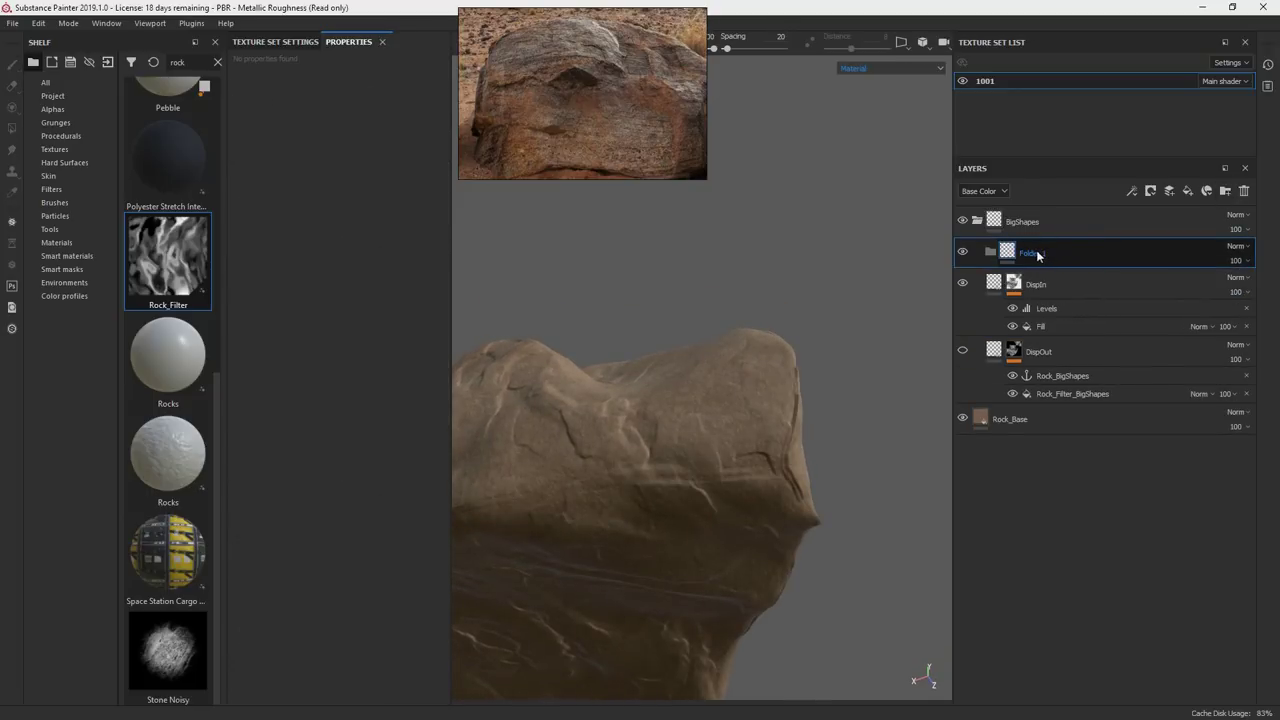
# Name the new folder inside BigShapes Disp_All, show DispOut again, and move both DispIn and DispOut into the folder.
pyautogui.write('Disp_All')
pyautogui.press('Return')
pyautogui.click(963, 351)
pyautogui.click(1040, 352)
pyautogui.keyDown('shift'); pyautogui.click(1040, 285); pyautogui.keyUp('shift')
pyautogui.moveTo(1040, 285); pyautogui.dragTo(1038, 252)
# Add a mask to the Disp_All folder and make it white.
pyautogui.rightClick(1035, 253)
pyautogui.click(1075, 22)
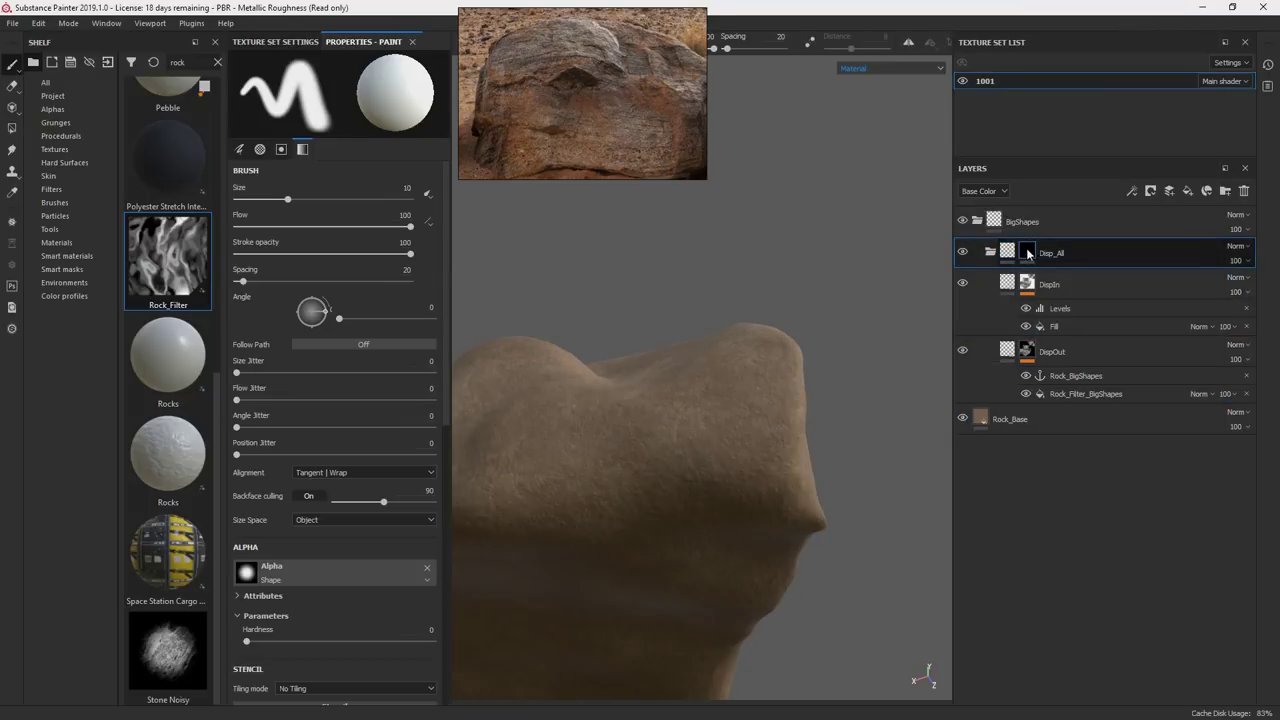
pyautogui.rightClick(1027, 251)
pyautogui.click(1022, 237)
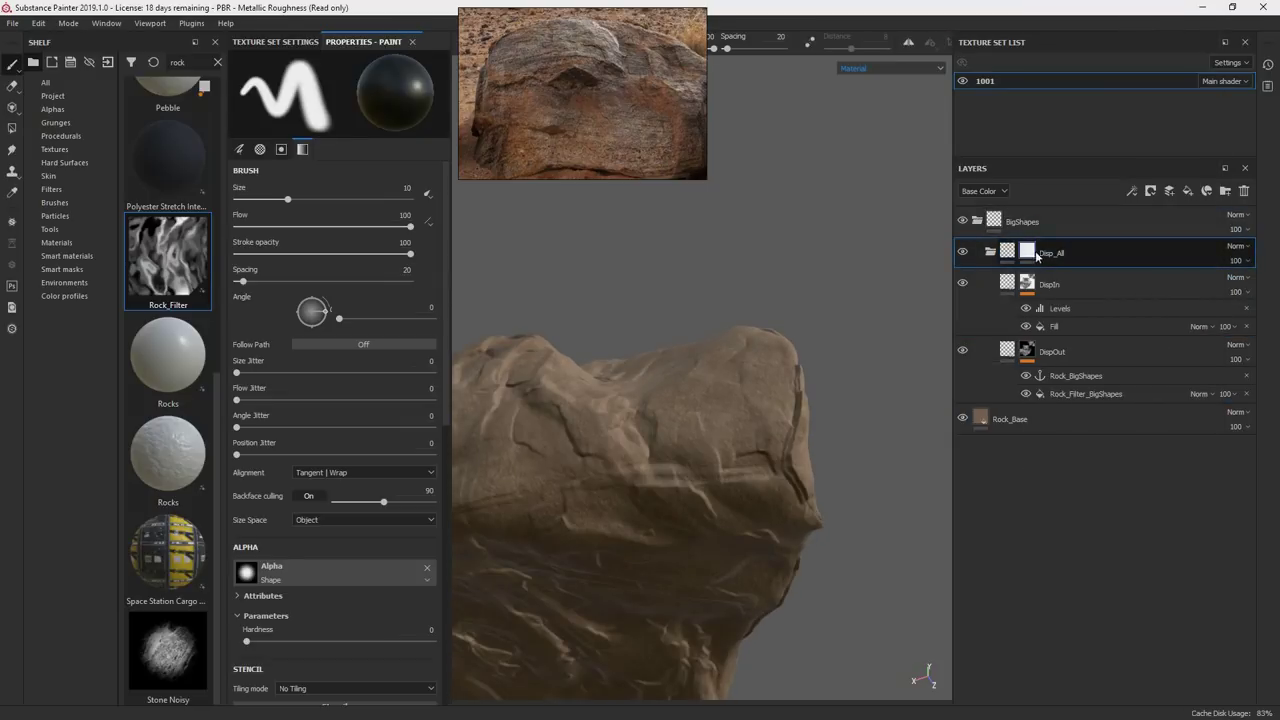
# Add a UV Border Distance generator to the Disp_All folder's mask.
pyautogui.rightClick(1027, 251)
pyautogui.click(1065, 496)
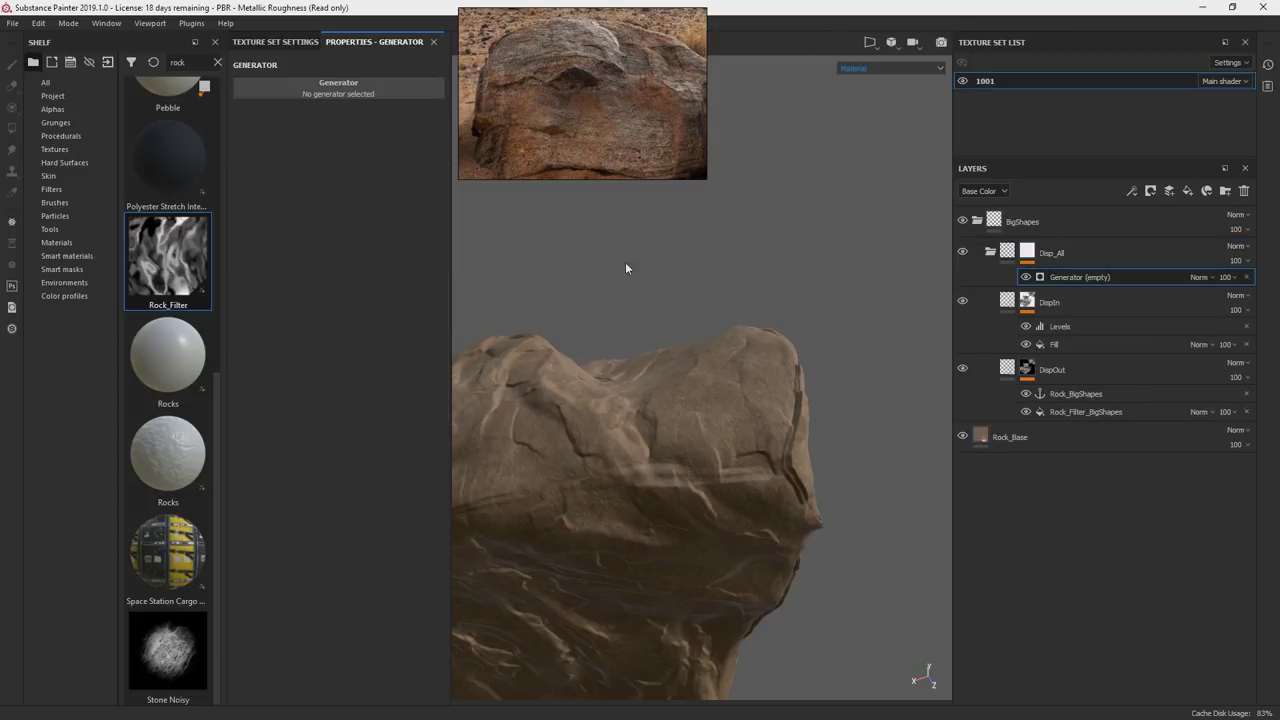
pyautogui.click(375, 94)
pyautogui.click(404, 258)
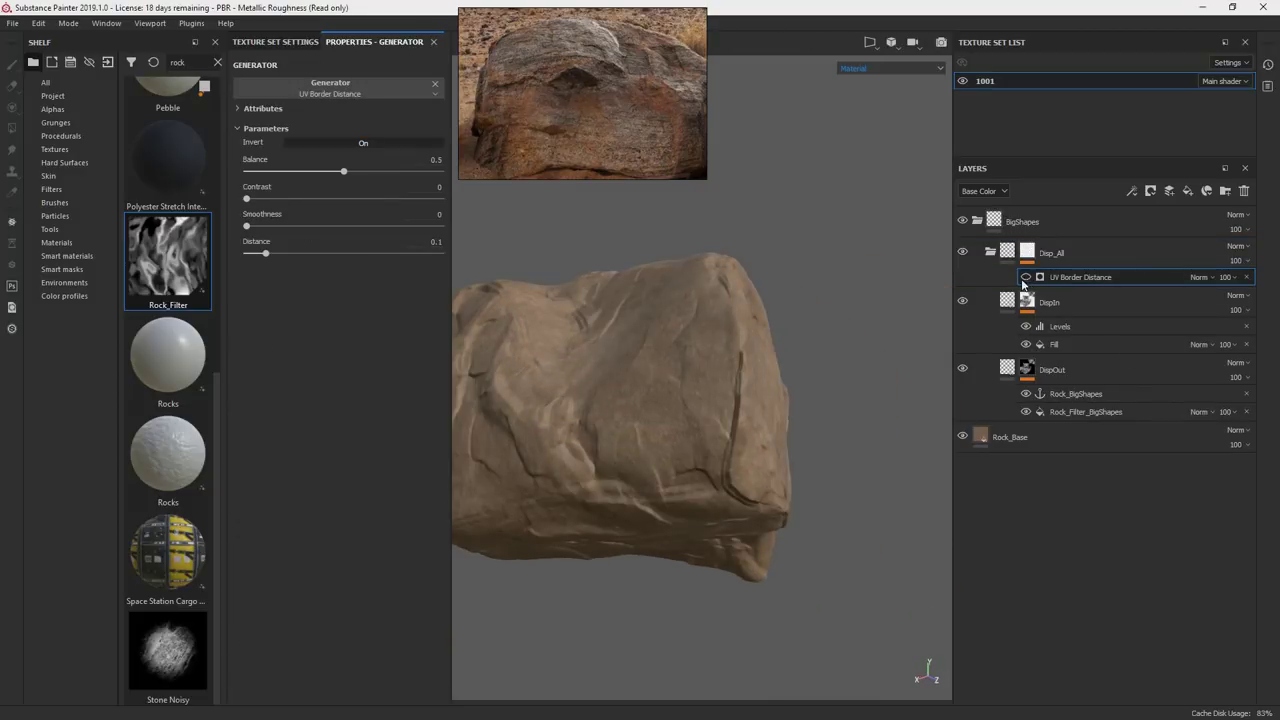
# Compare the rock's seams and edges from several angles with the Disp_All UV Border Distance generator off and on.
pyautogui.click(1025, 280)
pyautogui.keyDown('alt'); pyautogui.moveTo(797, 377); pyautogui.dragTo(834, 403); pyautogui.keyUp('alt')
pyautogui.scroll(2, 834, 403)
pyautogui.click(1027, 279)
pyautogui.click(1026, 278)
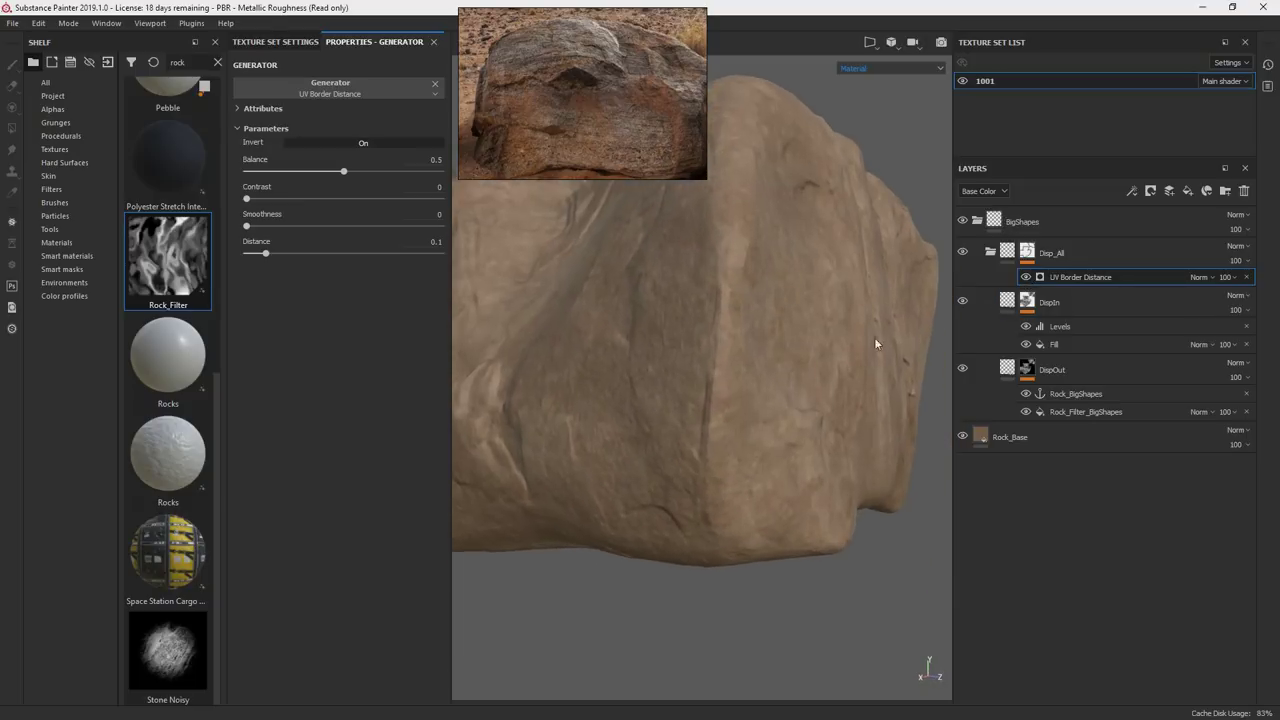
pyautogui.scroll(-5, 755, 317)
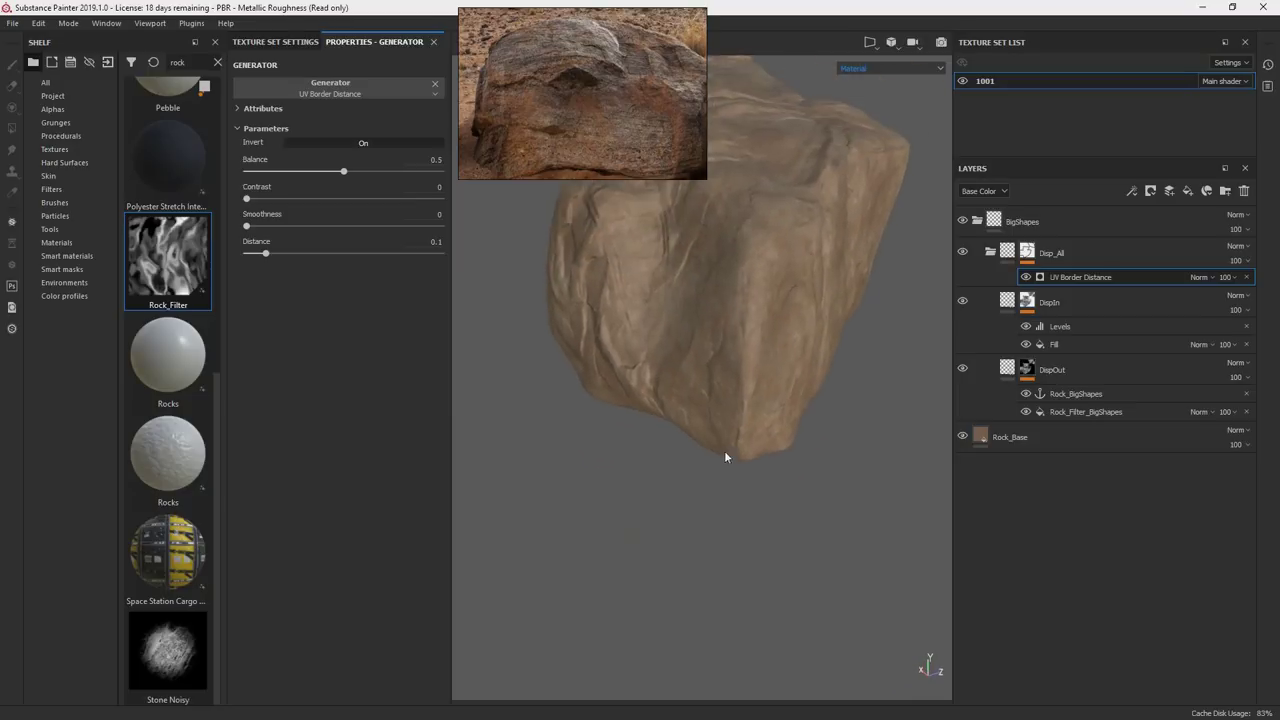
pyautogui.keyDown('alt'); pyautogui.moveTo(722, 452); pyautogui.dragTo(791, 340); pyautogui.keyUp('alt')
pyautogui.keyDown('shift'); pyautogui.moveTo(791, 340); pyautogui.dragTo(760, 354, button='right'); pyautogui.keyUp('shift')
pyautogui.keyDown('alt'); pyautogui.moveTo(797, 329); pyautogui.dragTo(762, 343); pyautogui.keyUp('alt')
# Add a Warp filter above the UV Border Distance generator in the Disp_All mask.
pyautogui.rightClick(1062, 279)
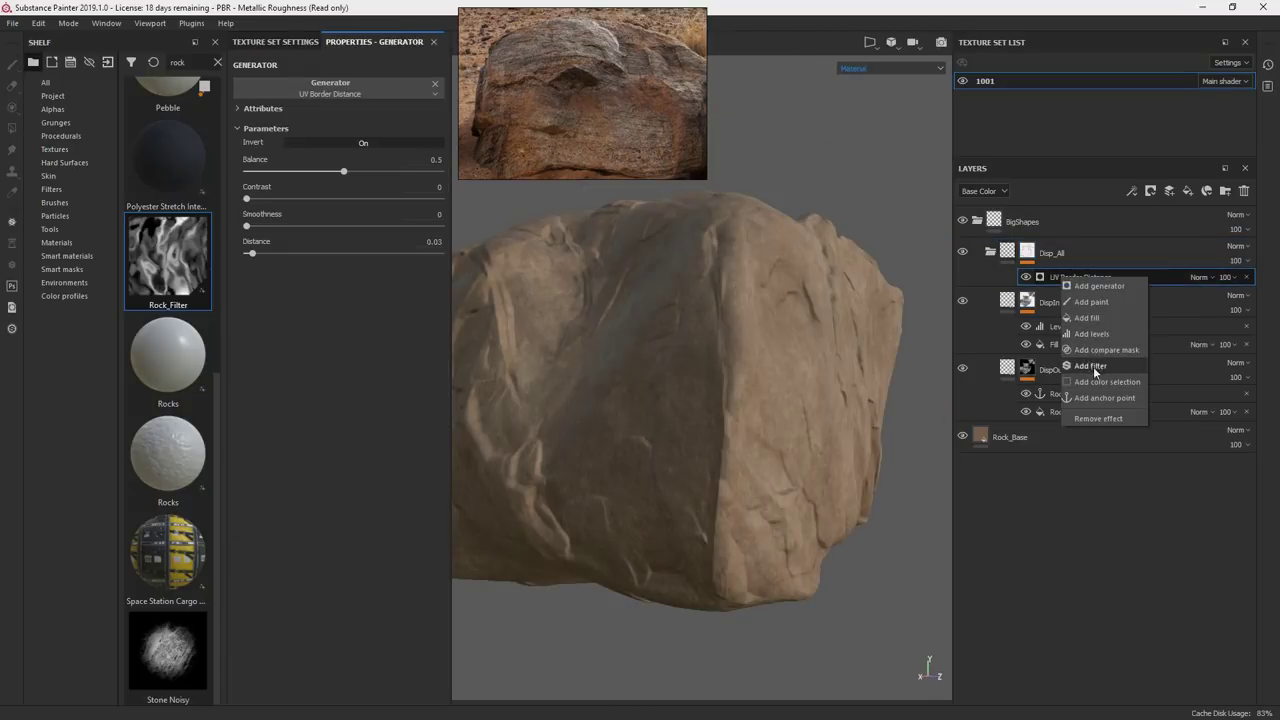
pyautogui.click(1091, 366)
pyautogui.click(329, 83)
pyautogui.click(427, 240)
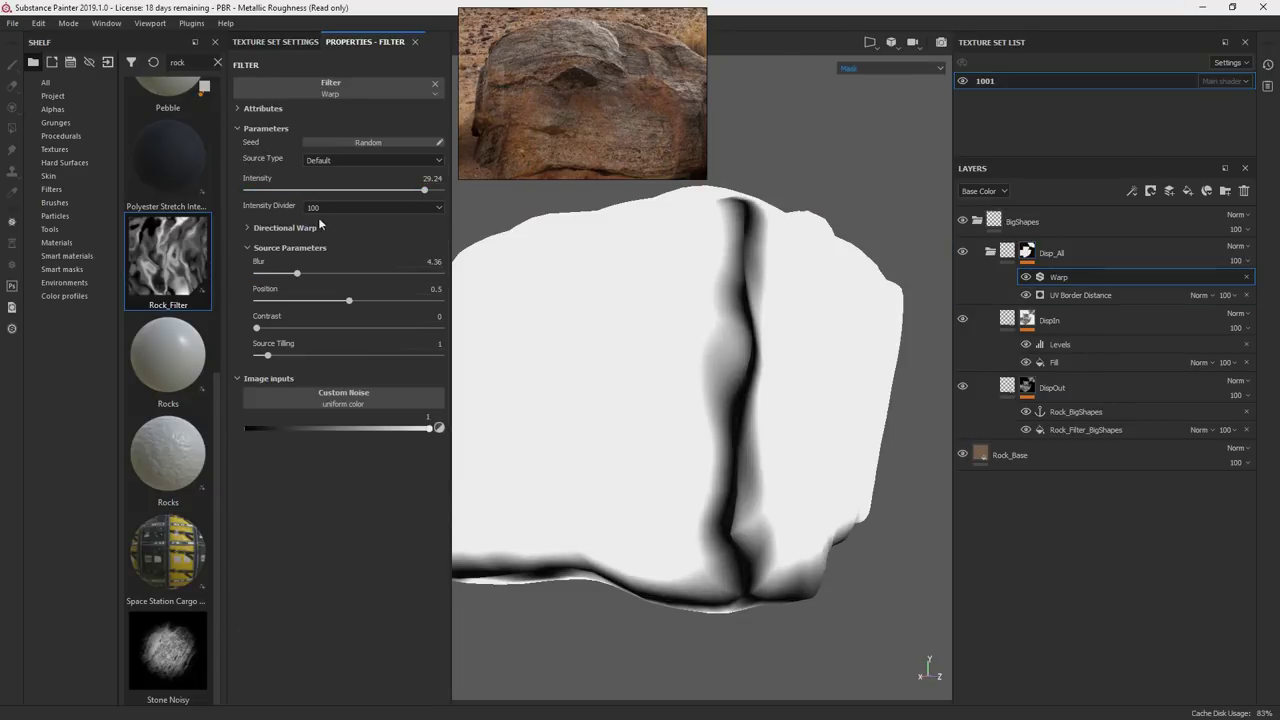
# Try the Warp filter's Intensity Divider at 10 and 1 on the displayed mask and return it to 100.
pyautogui.click(332, 229)
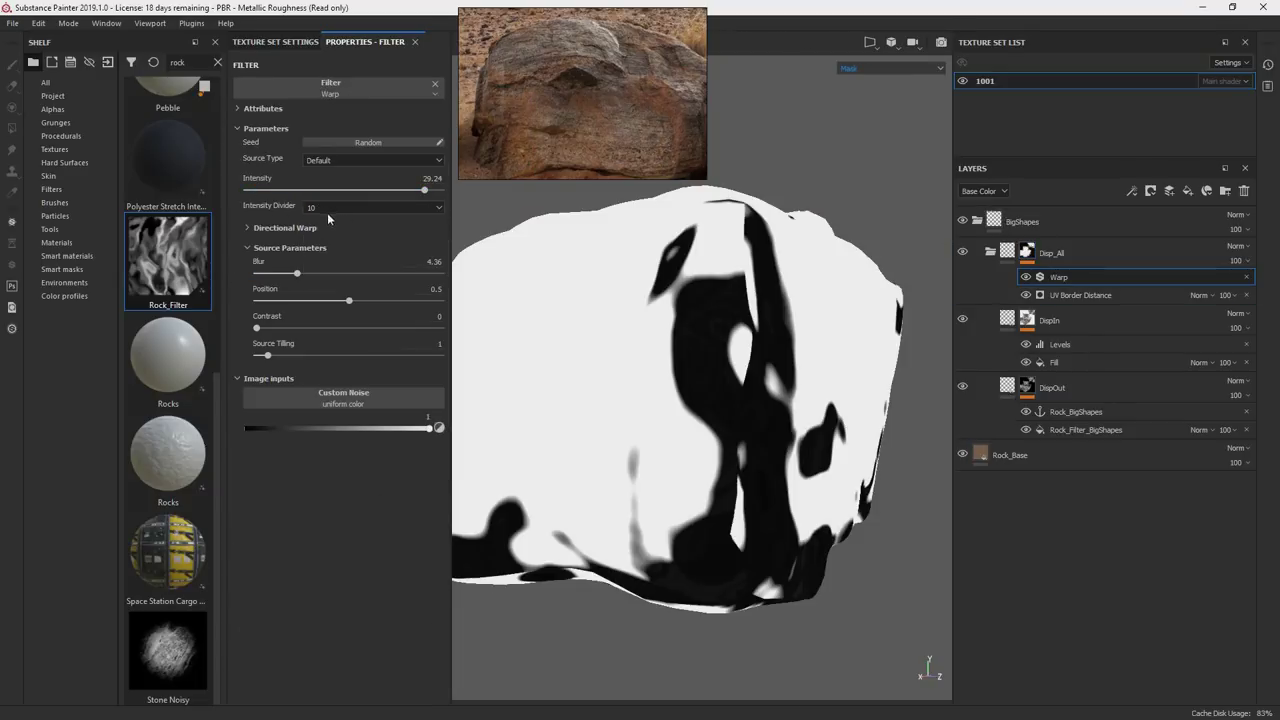
pyautogui.click(328, 218)
pyautogui.click(333, 209)
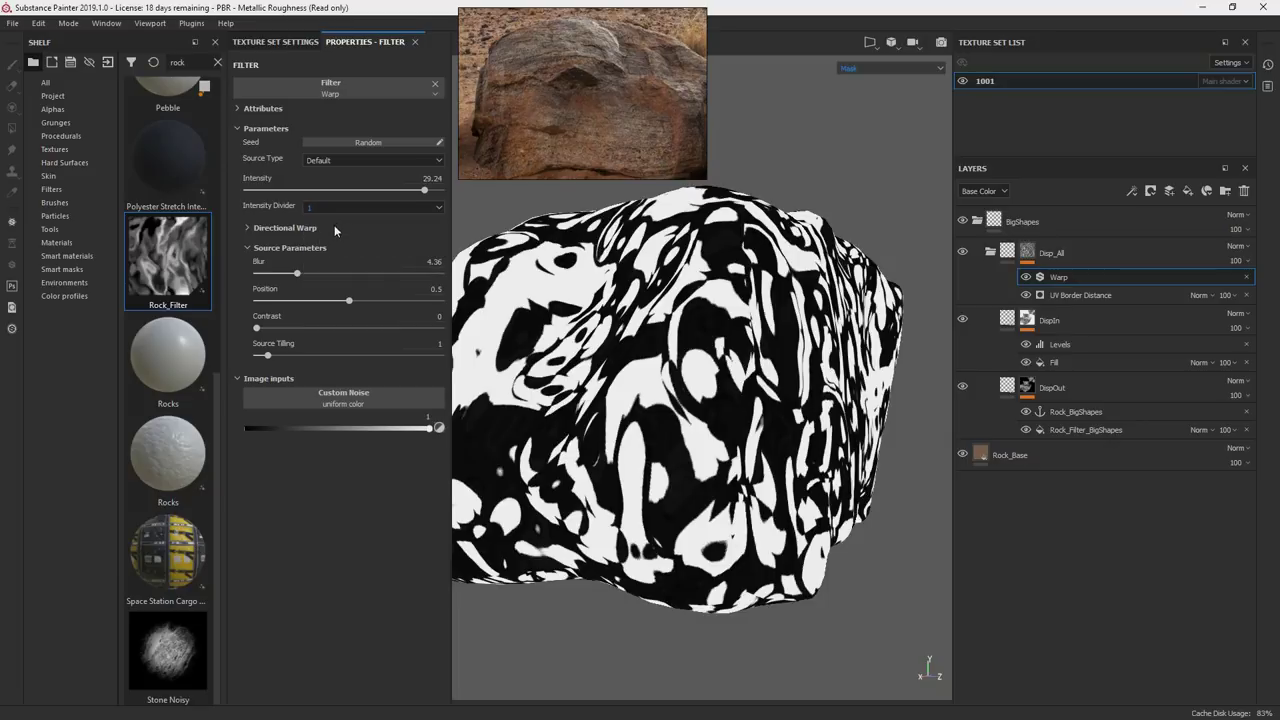
pyautogui.click(333, 229)
pyautogui.click(336, 211)
pyautogui.click(332, 236)
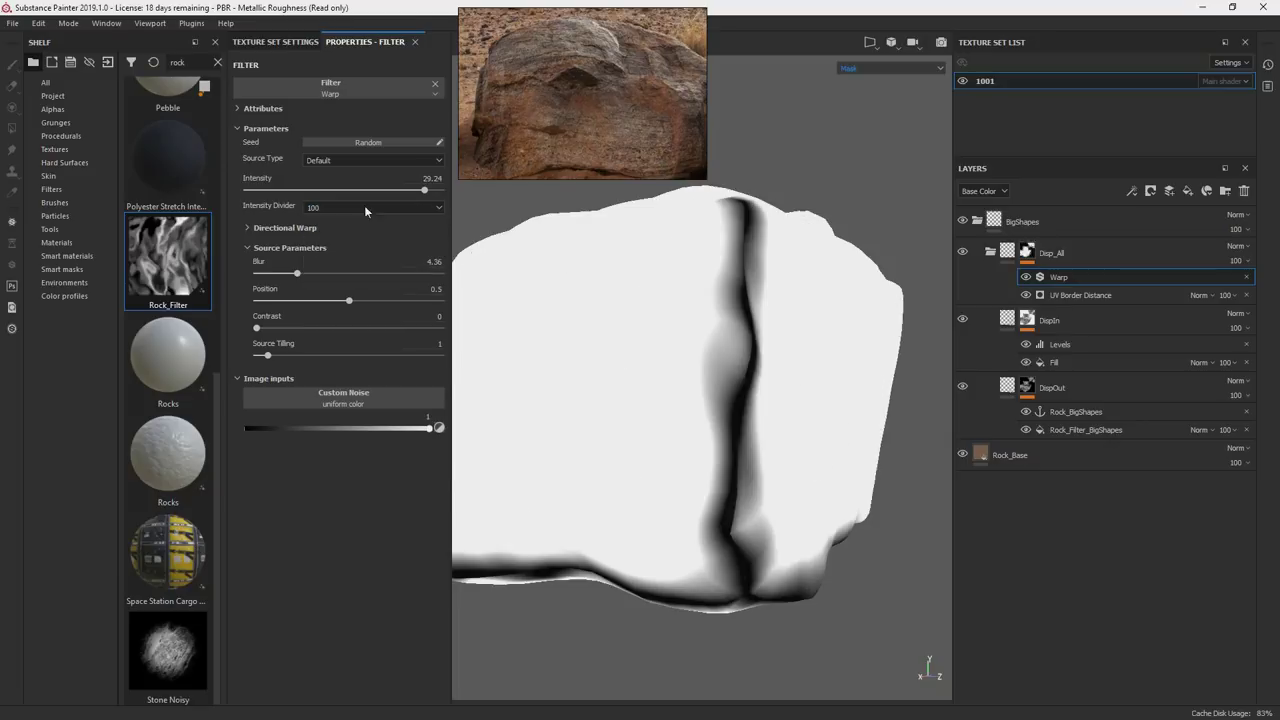
# Tune the Warp filter on the Disp_All mask, setting the source blur to 4.29 and strongly raising the intensity.
pyautogui.moveTo(424, 190); pyautogui.dragTo(384, 197)
pyautogui.moveTo(297, 274)
pyautogui.mouseDown()
pyautogui.moveTo(261, 279)
pyautogui.moveTo(292, 282)
pyautogui.mouseUp()
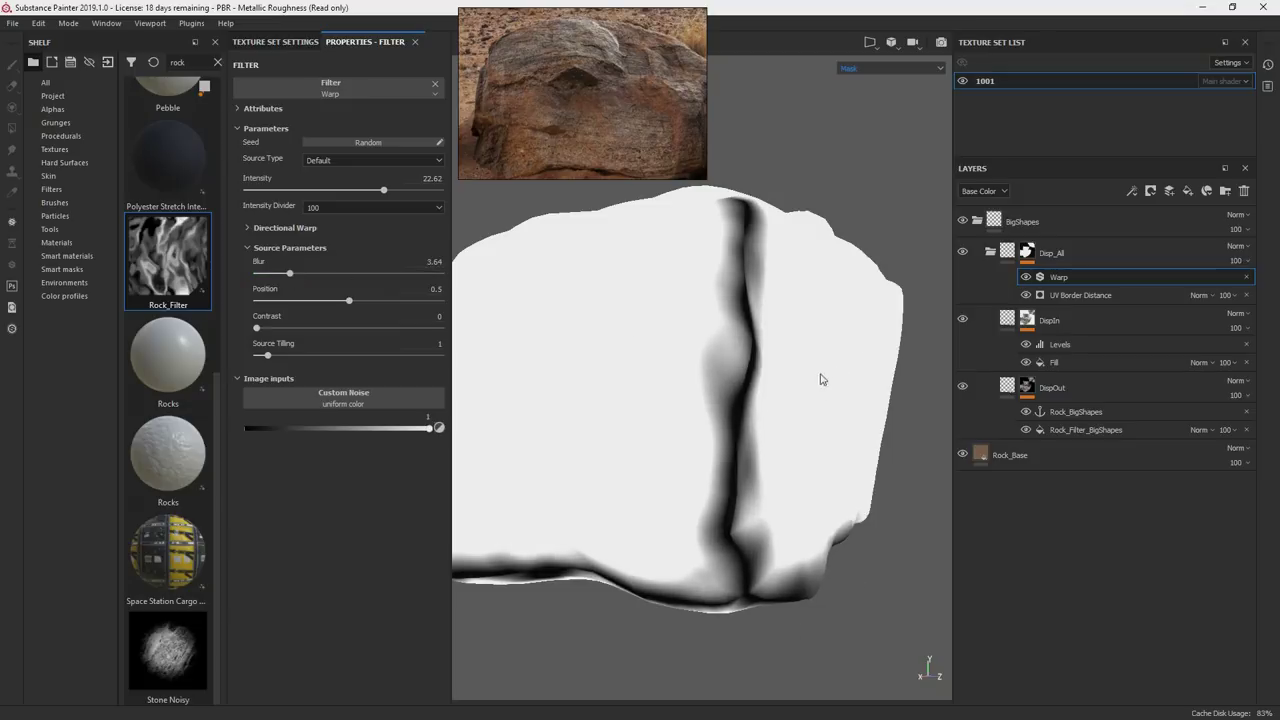
pyautogui.keyDown('alt'); pyautogui.moveTo(851, 346); pyautogui.dragTo(880, 362); pyautogui.keyUp('alt')
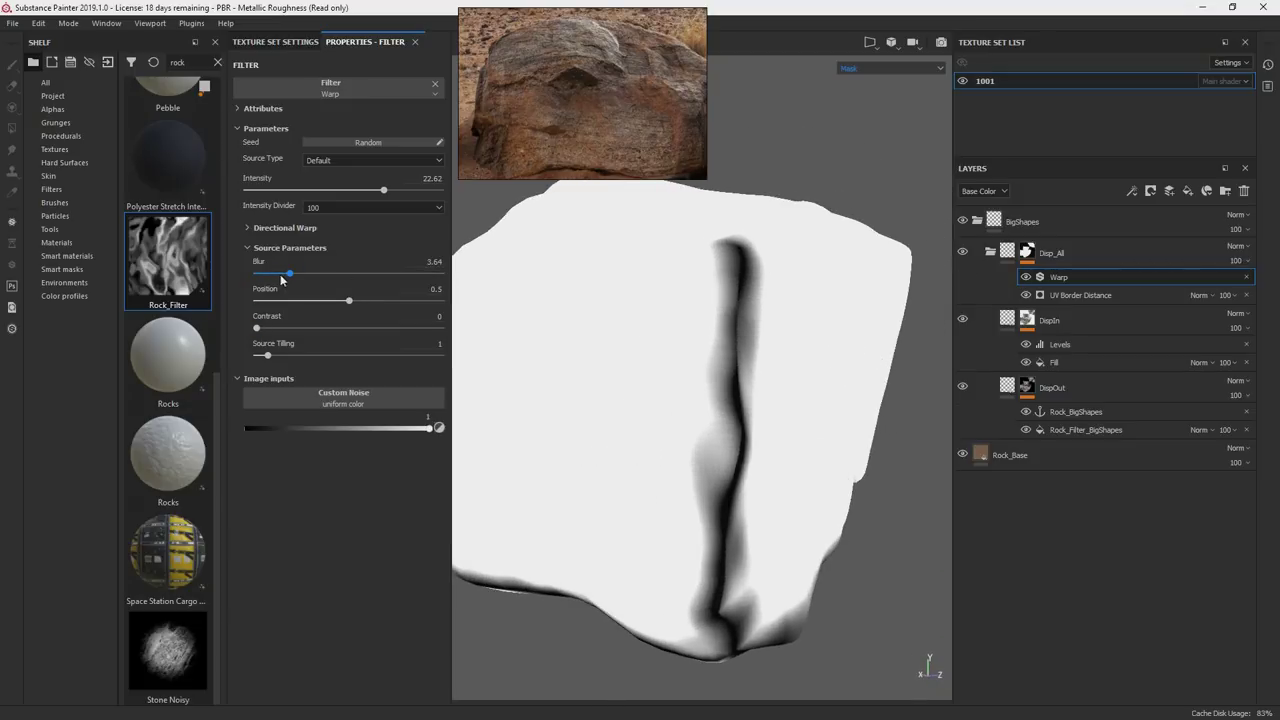
pyautogui.moveTo(279, 277); pyautogui.dragTo(286, 287)
pyautogui.moveTo(290, 273); pyautogui.dragTo(297, 276)
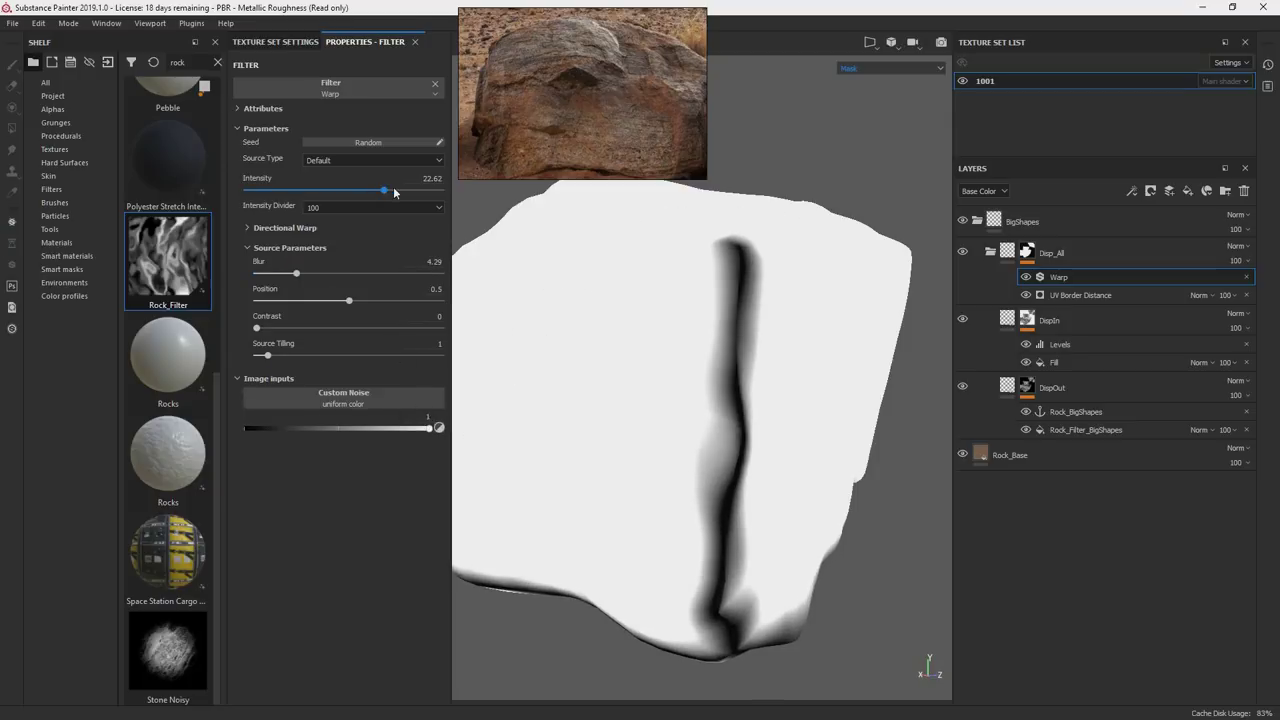
pyautogui.moveTo(395, 188); pyautogui.dragTo(455, 189)
# Add a Blur filter above Warp in the Disp_All mask.
pyautogui.rightClick(1062, 278)
pyautogui.click(1093, 365)
pyautogui.click(352, 90)
pyautogui.click(310, 165)
# Set the Disp_All UV Border Distance generator to balance 0.65 and distance 0.06, and check the rock in the material view.
pyautogui.click(1007, 251)
pyautogui.keyDown('alt'); pyautogui.moveTo(720, 330); pyautogui.dragTo(700, 380); pyautogui.keyUp('alt')
pyautogui.click(1027, 252)
pyautogui.click(1080, 313)
pyautogui.keyDown('alt'); pyautogui.moveTo(700, 380); pyautogui.dragTo(783, 352, button='middle'); pyautogui.keyUp('alt')
pyautogui.keyDown('alt'); pyautogui.moveTo(782, 352); pyautogui.dragTo(828, 316); pyautogui.keyUp('alt')
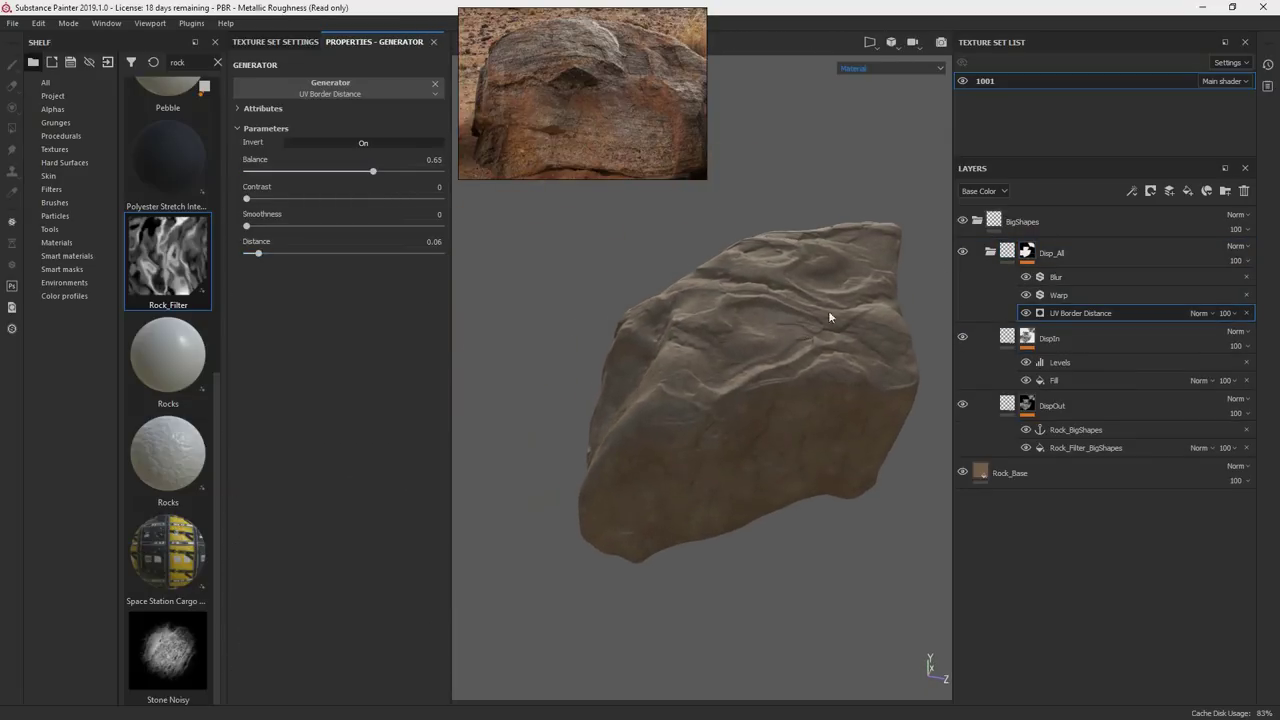
# Add a Clouds 3 fill above Levels in the DispIn mask, multiplied at 58 opacity, with balance 0.31 and contrast 0.2.
pyautogui.click(1010, 340)
pyautogui.click(1020, 366)
pyautogui.keyDown('alt'); pyautogui.moveTo(760, 310); pyautogui.dragTo(799, 353); pyautogui.keyUp('alt')
pyautogui.rightClick(1118, 360)
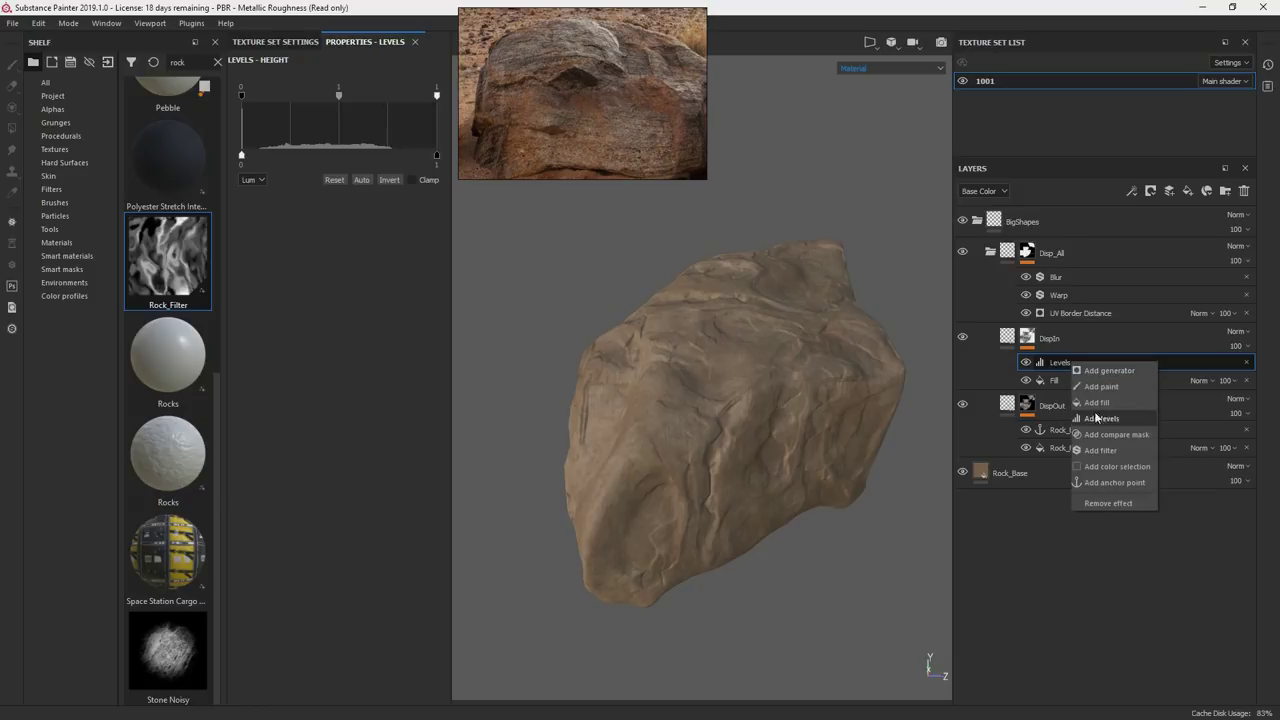
pyautogui.click(1116, 378)
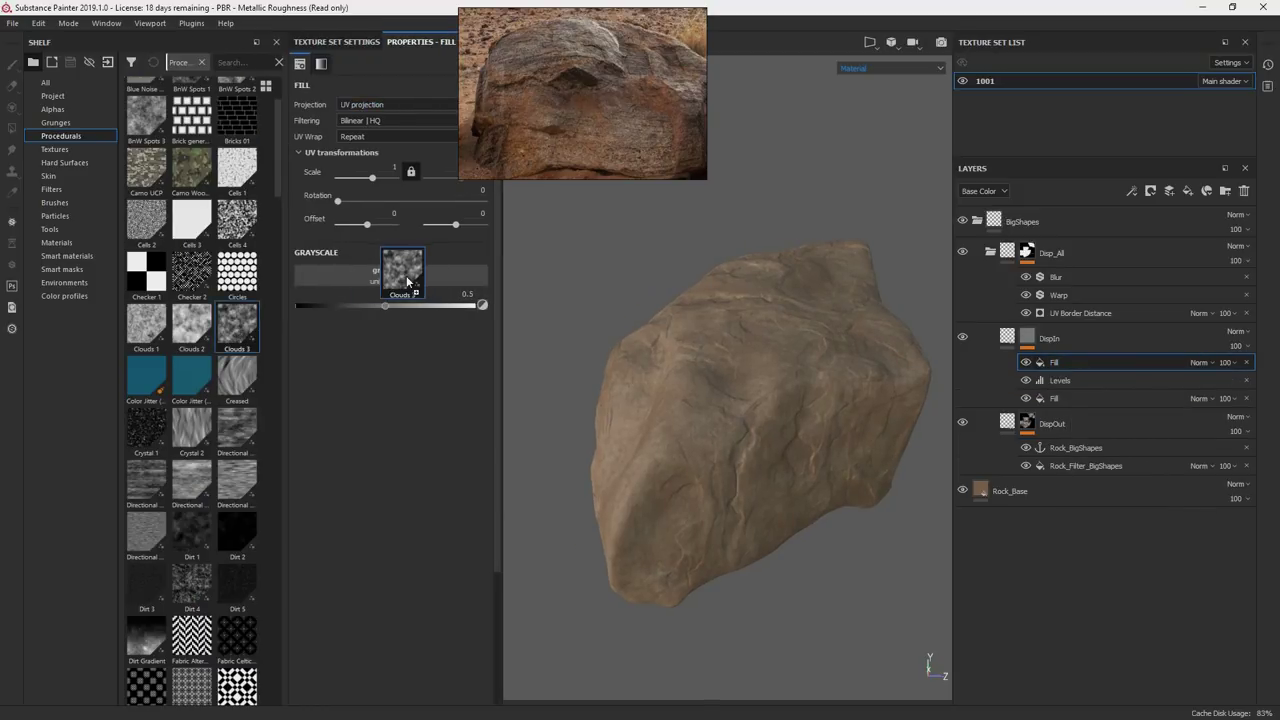
pyautogui.moveTo(408, 283); pyautogui.dragTo(408, 281)
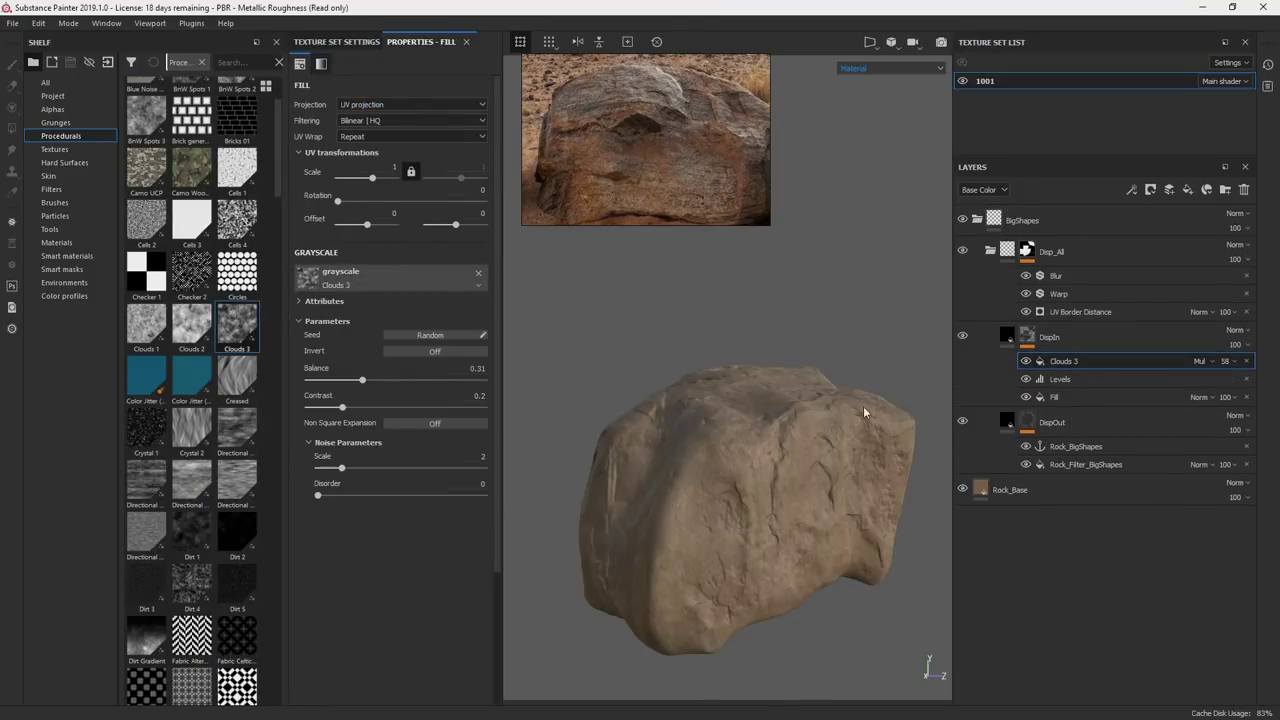
pyautogui.moveTo(864, 408)
pyautogui.keyDown('alt'); pyautogui.mouseDown()
pyautogui.moveTo(810, 521)
pyautogui.moveTo(750, 426)
pyautogui.moveTo(726, 417)
pyautogui.moveTo(735, 437)
pyautogui.moveTo(877, 420)
pyautogui.moveTo(720, 388)
pyautogui.moveTo(800, 457)
pyautogui.moveTo(804, 376)
pyautogui.moveTo(855, 432)
pyautogui.mouseUp(); pyautogui.keyUp('alt')
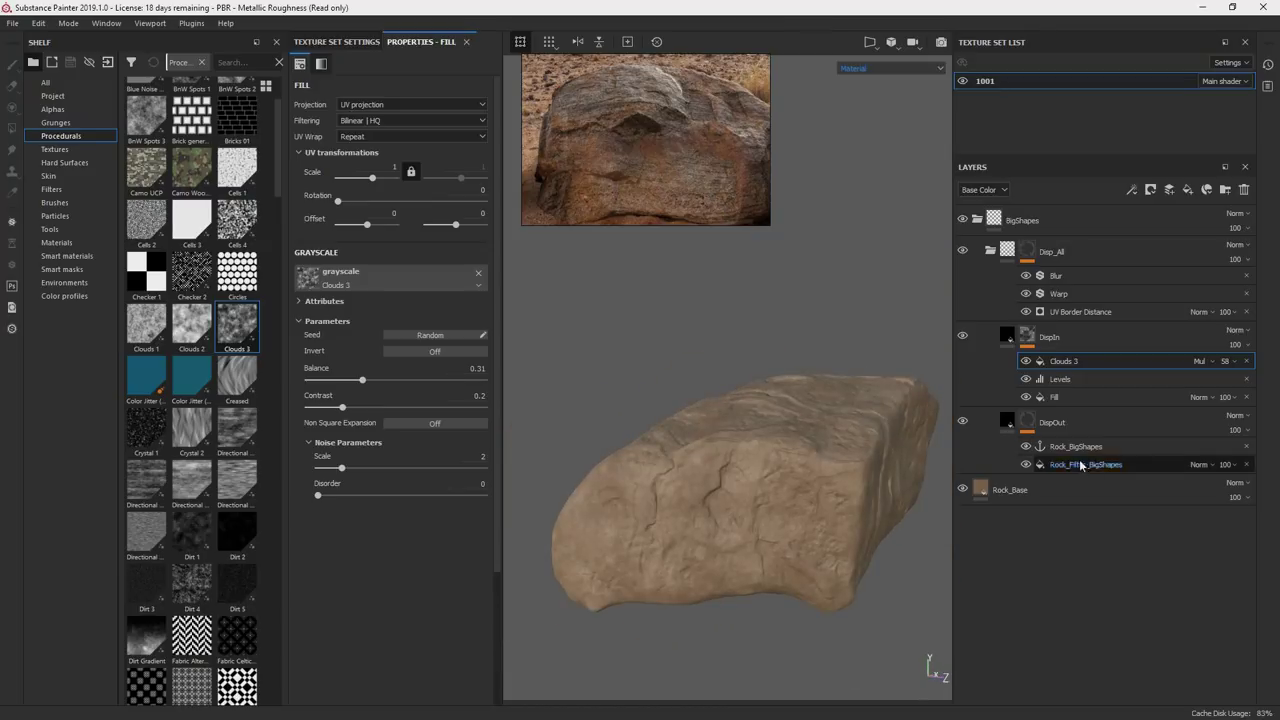
# Collapse the Disp_All folder and add a paint layer above it carrying an HSL Perceptive filter.
pyautogui.click(990, 251)
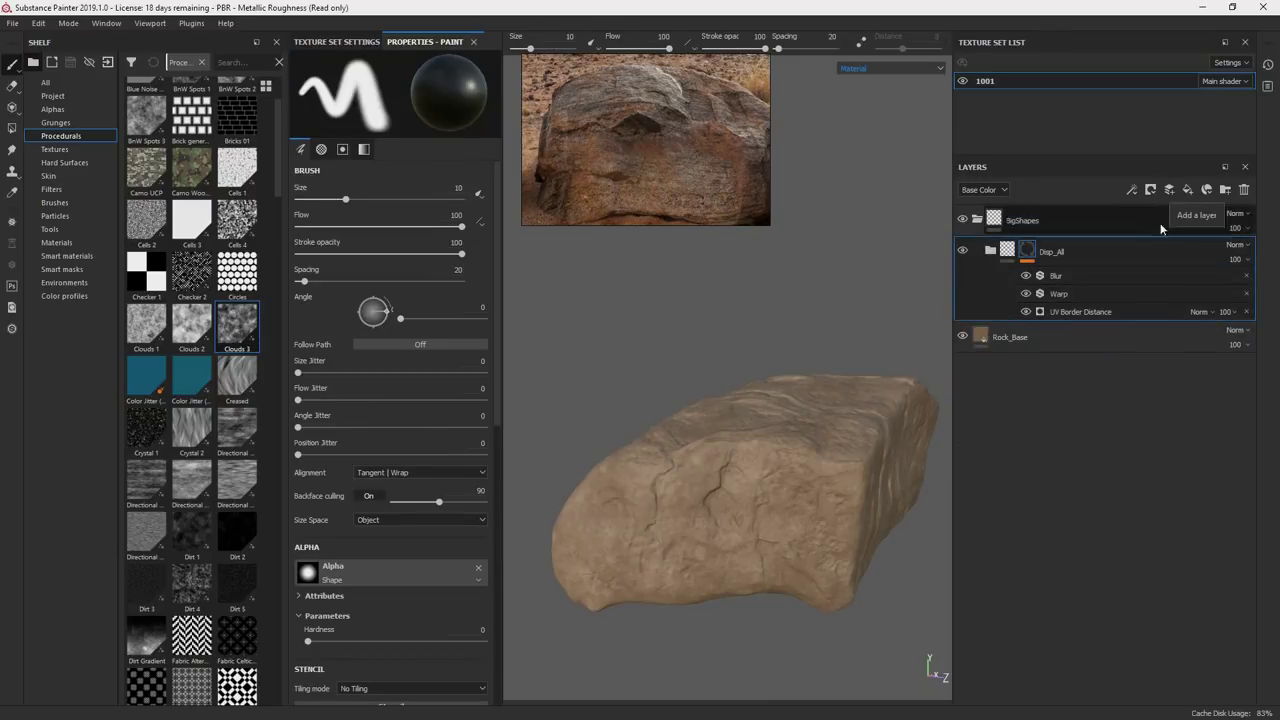
pyautogui.click(1168, 191)
pyautogui.rightClick(1120, 252)
pyautogui.click(1160, 420)
pyautogui.click(394, 104)
pyautogui.scroll(-3, 469, 223)
pyautogui.click(477, 212)
# Set Layer 1 and the BigShapes folder to Passthrough, and set the HSL Perceptive saturation to 0.64 and lightness to 0.37.
pyautogui.click(1237, 244)
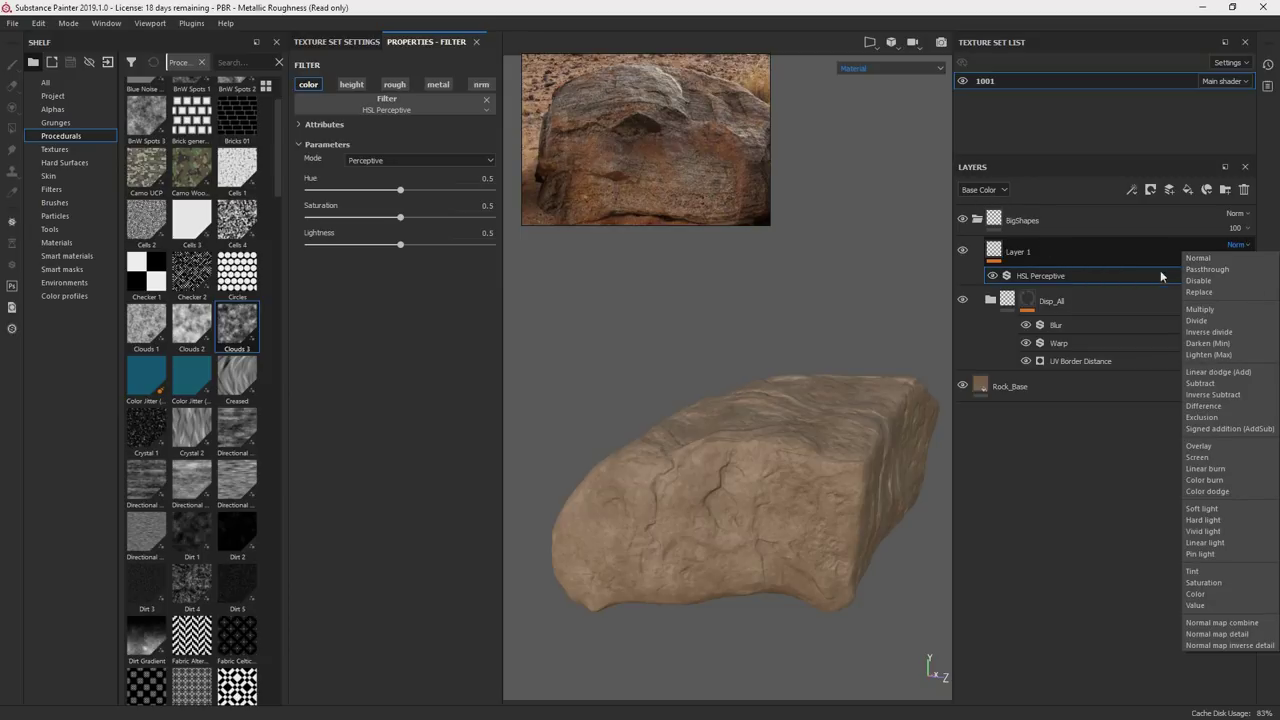
pyautogui.click(1207, 269)
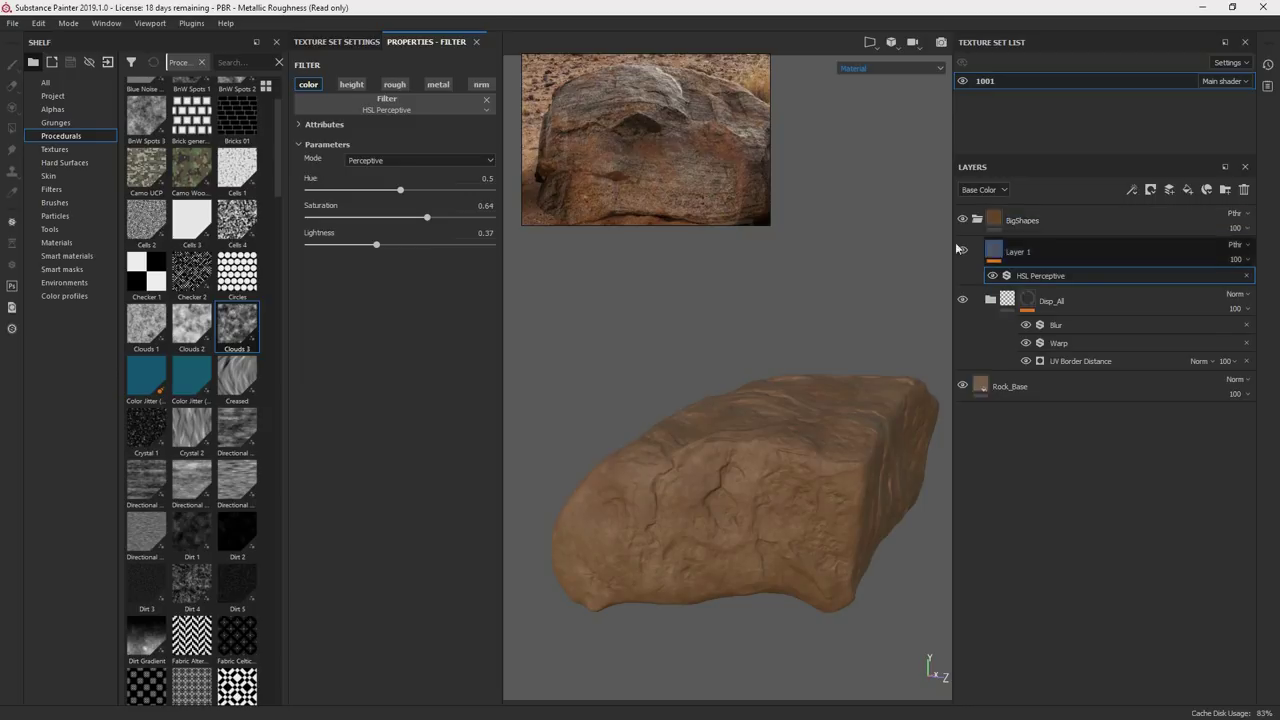
pyautogui.moveTo(401, 218); pyautogui.dragTo(421, 218)
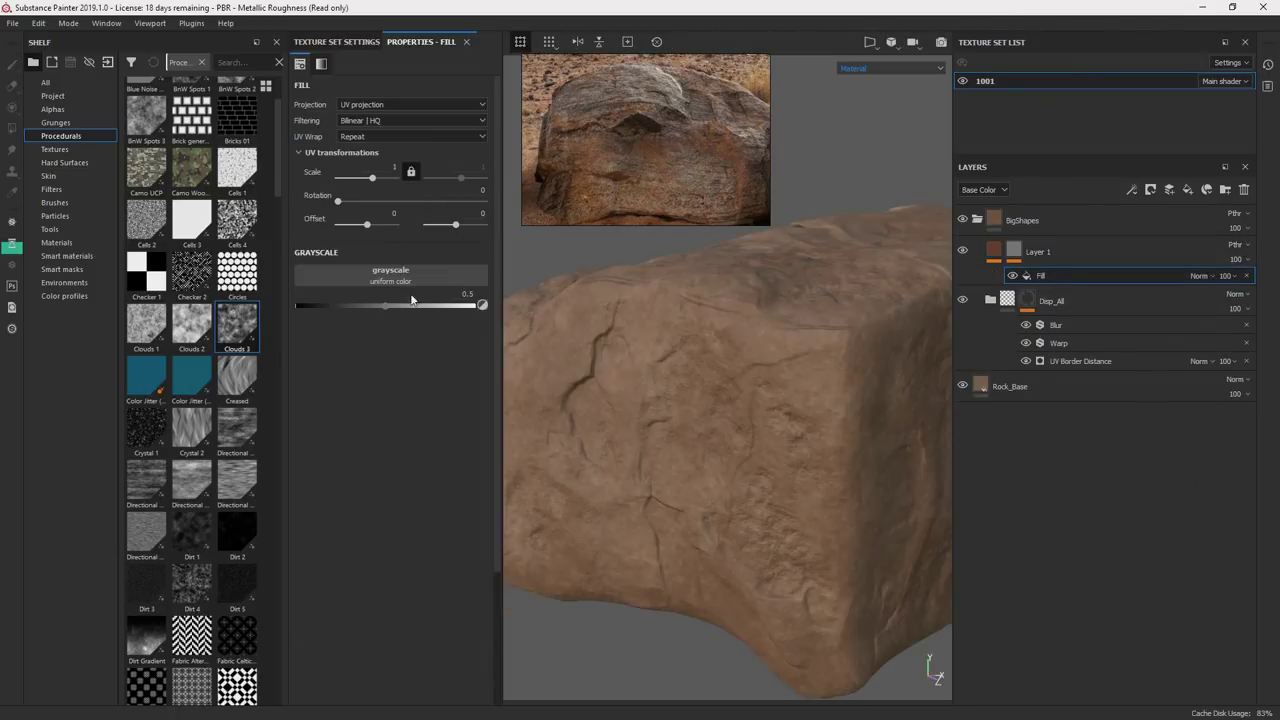
# Drive the fill in Layer 1's mask with the Rock_BigShapes anchor point and add a Levels effect above the fill.
pyautogui.click(411, 278)
pyautogui.click(520, 291)
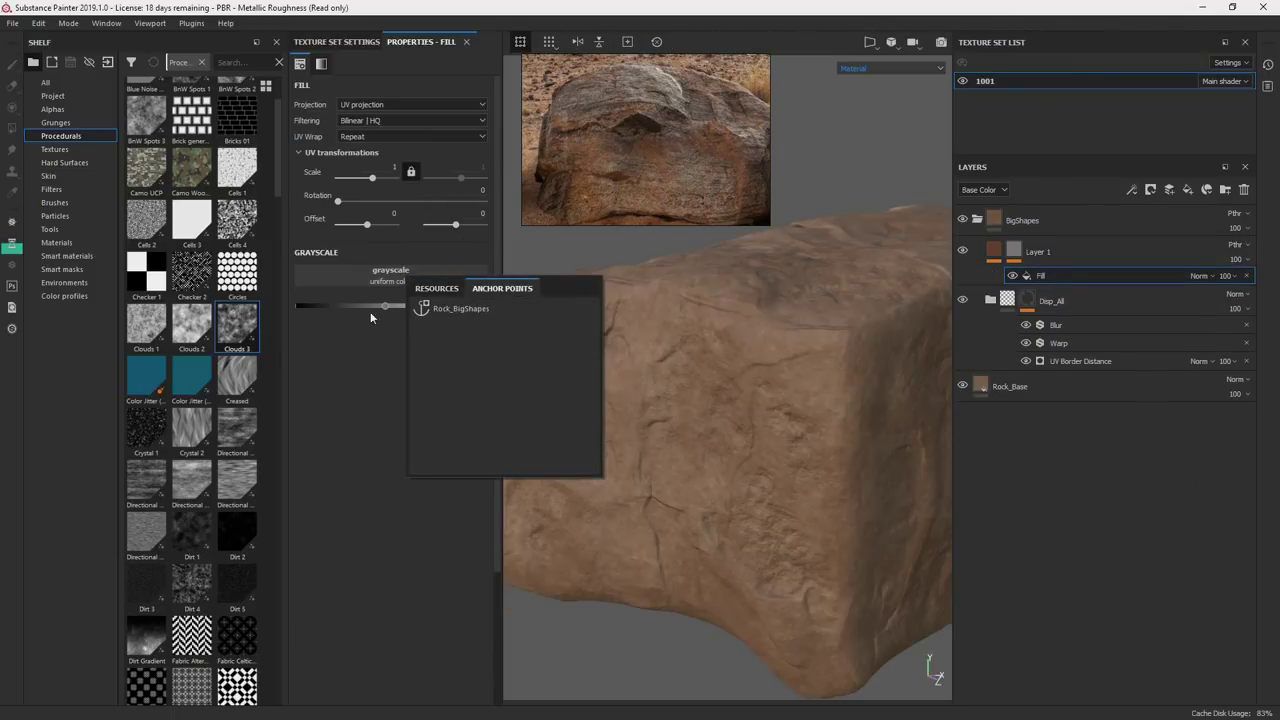
pyautogui.click(457, 315)
pyautogui.scroll(-4, 703, 403)
pyautogui.keyDown('alt'); pyautogui.moveTo(703, 403); pyautogui.dragTo(803, 383); pyautogui.keyUp('alt')
pyautogui.keyDown('shift'); pyautogui.moveTo(803, 383); pyautogui.dragTo(840, 352, button='right'); pyautogui.keyUp('shift')
pyautogui.keyDown('alt'); pyautogui.moveTo(840, 352); pyautogui.dragTo(771, 357); pyautogui.keyUp('alt')
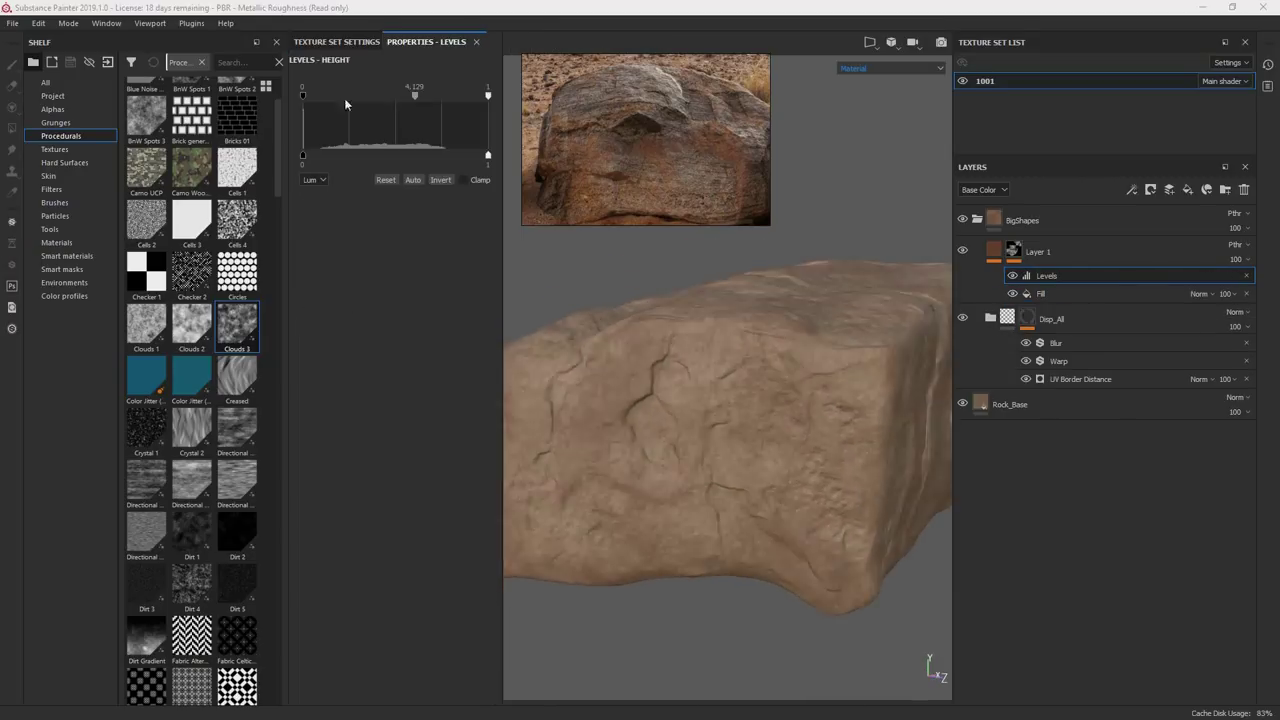
# Refine the Levels on Layer 1's mask and soften its HSL Perceptive filter to saturation 0.44 and lightness 0.43.
pyautogui.click(890, 68)
pyautogui.click(864, 105)
pyautogui.moveTo(322, 95); pyautogui.dragTo(317, 95)
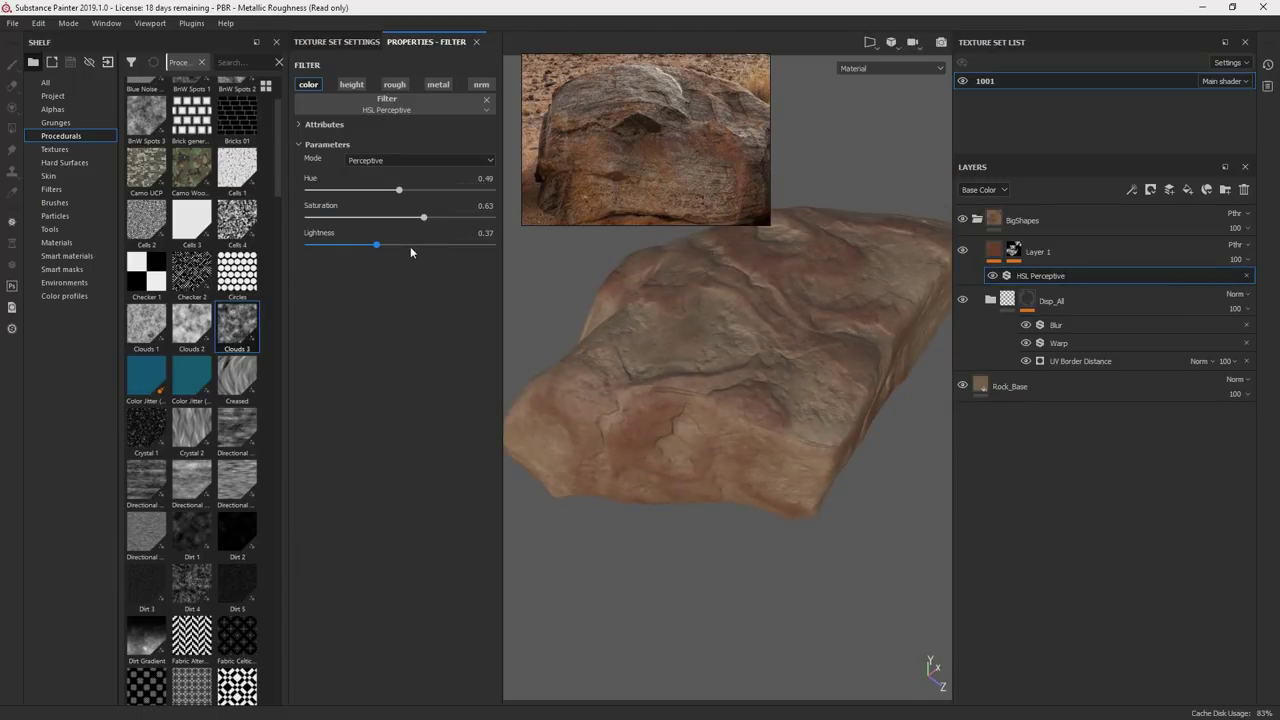
pyautogui.click(399, 245)
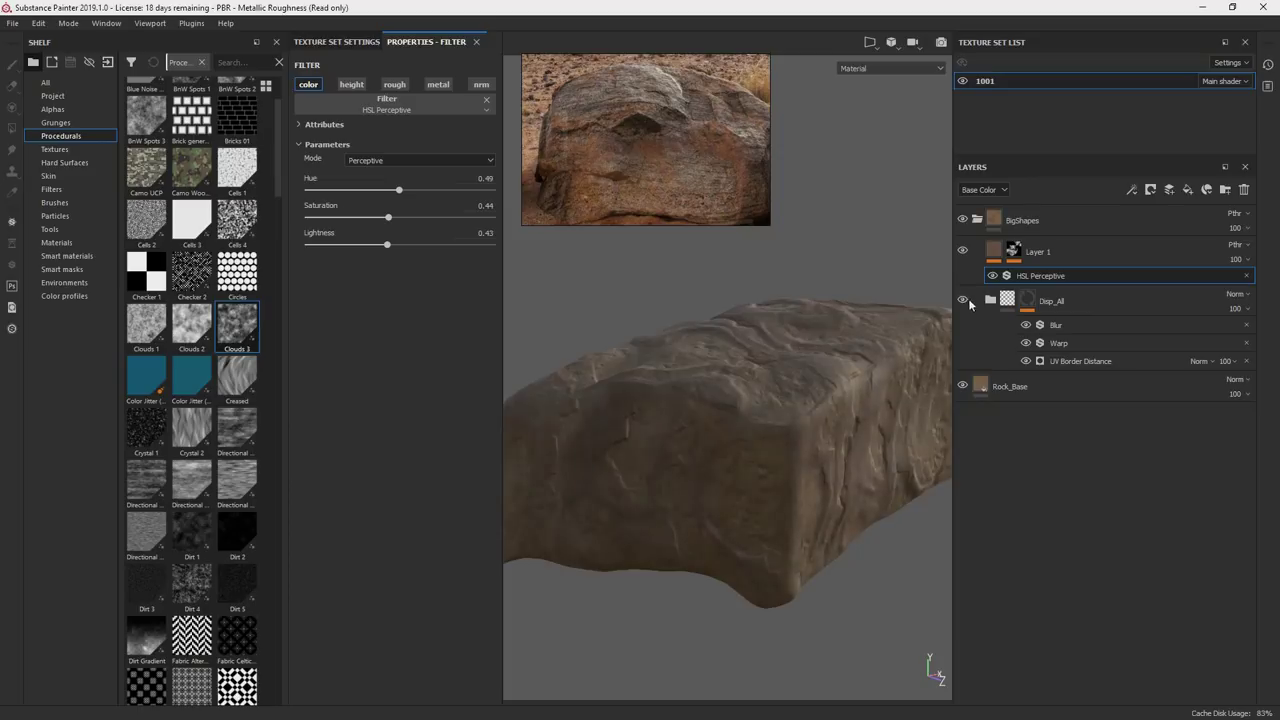
# Try a Thickness Map fill beneath the Blur in the Disp_All folder's mask, then delete the fill.
pyautogui.click(1056, 325)
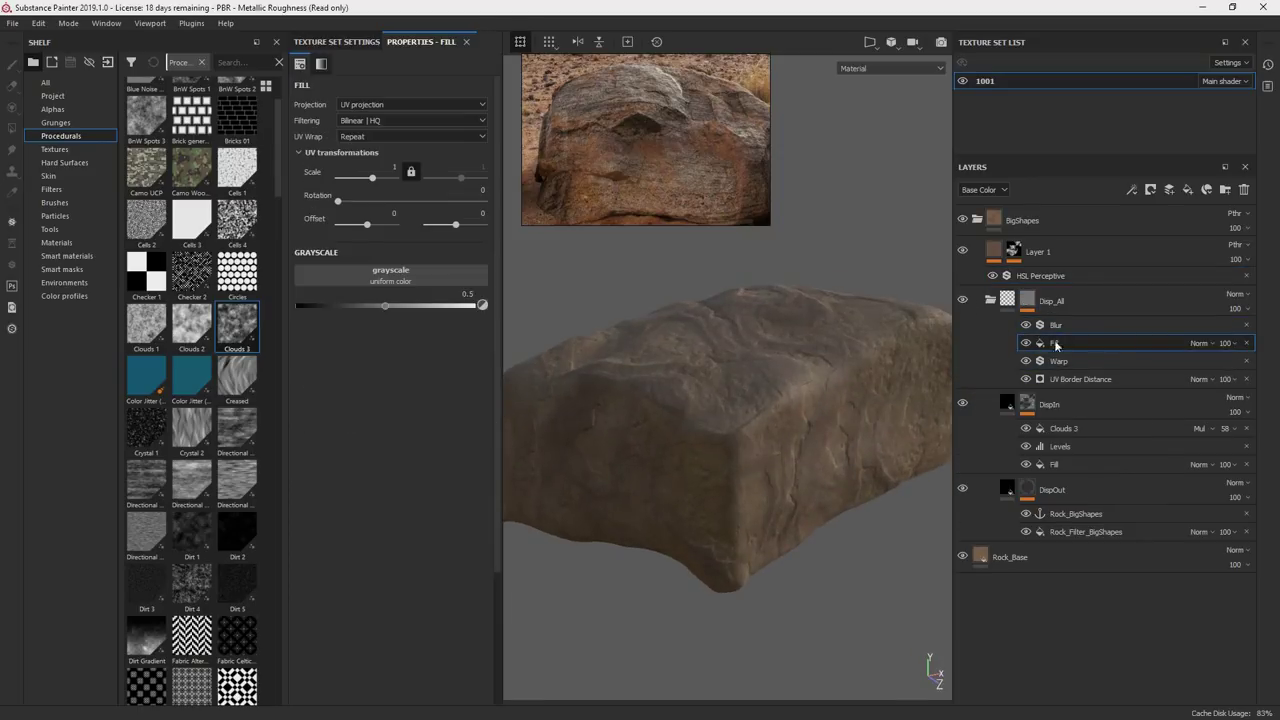
pyautogui.click(447, 274)
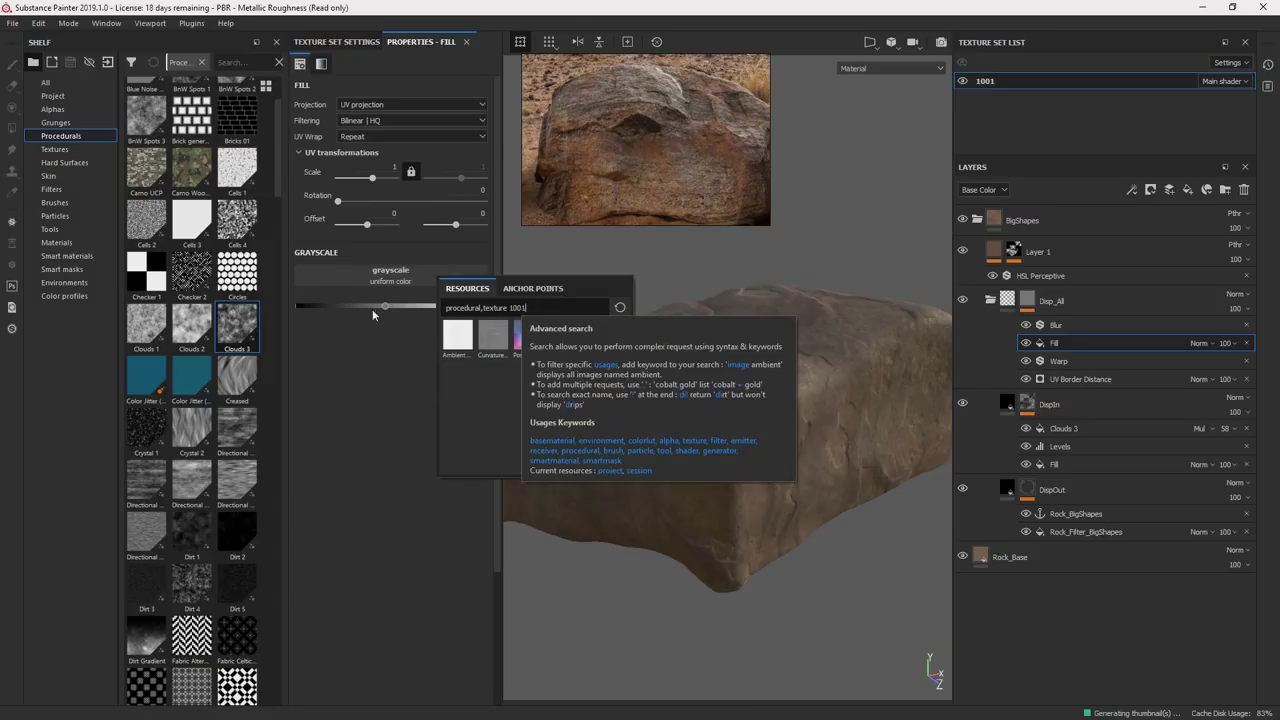
pyautogui.click(563, 336)
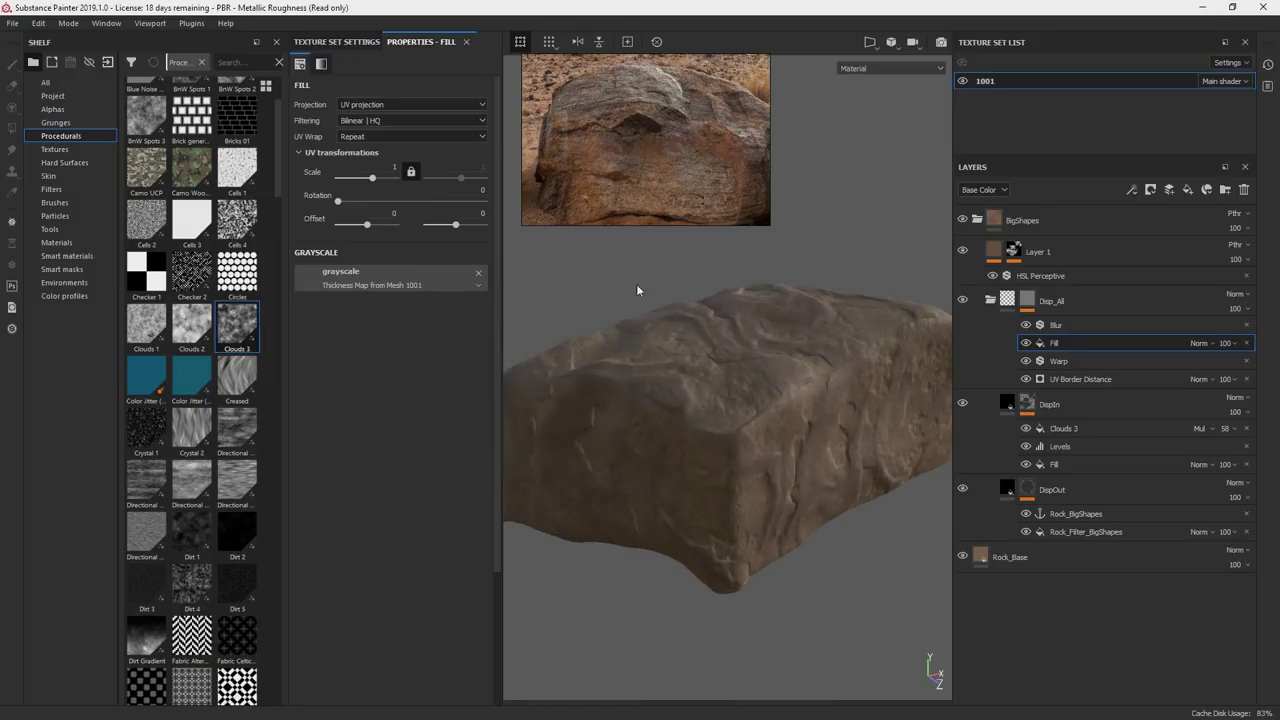
pyautogui.keyDown('alt'); pyautogui.click(1027, 302); pyautogui.keyUp('alt')
pyautogui.moveTo(1052, 343); pyautogui.dragTo(1046, 321)
pyautogui.press('Delete')
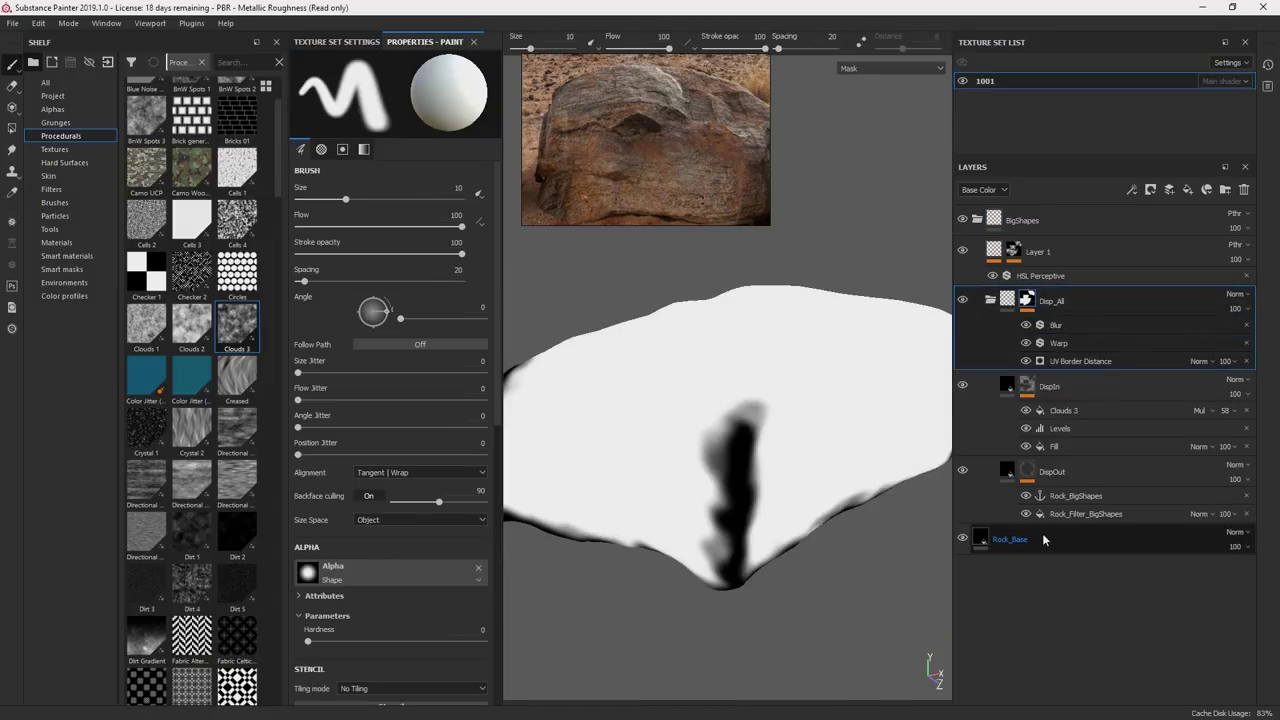
# Add Layer 2 above Rock_Base with a fill effect and set the layer's Base Color opacity to 0.
pyautogui.click(1042, 538)
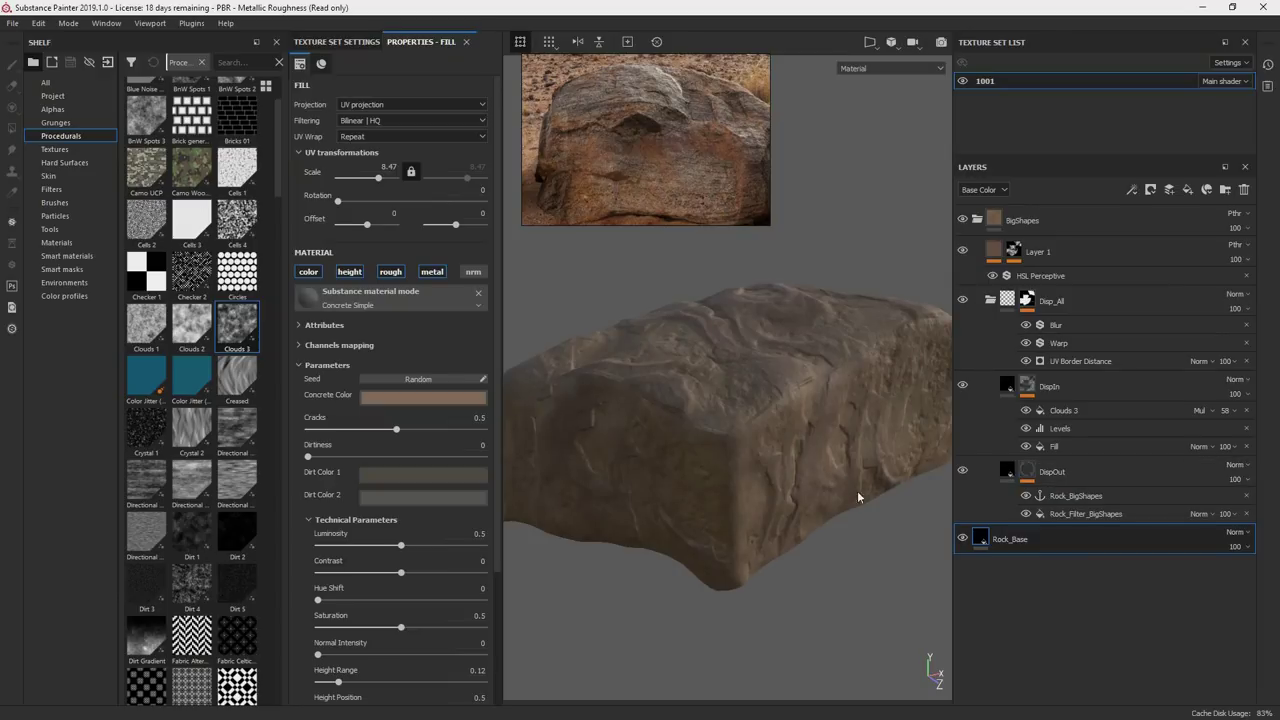
pyautogui.click(1169, 190)
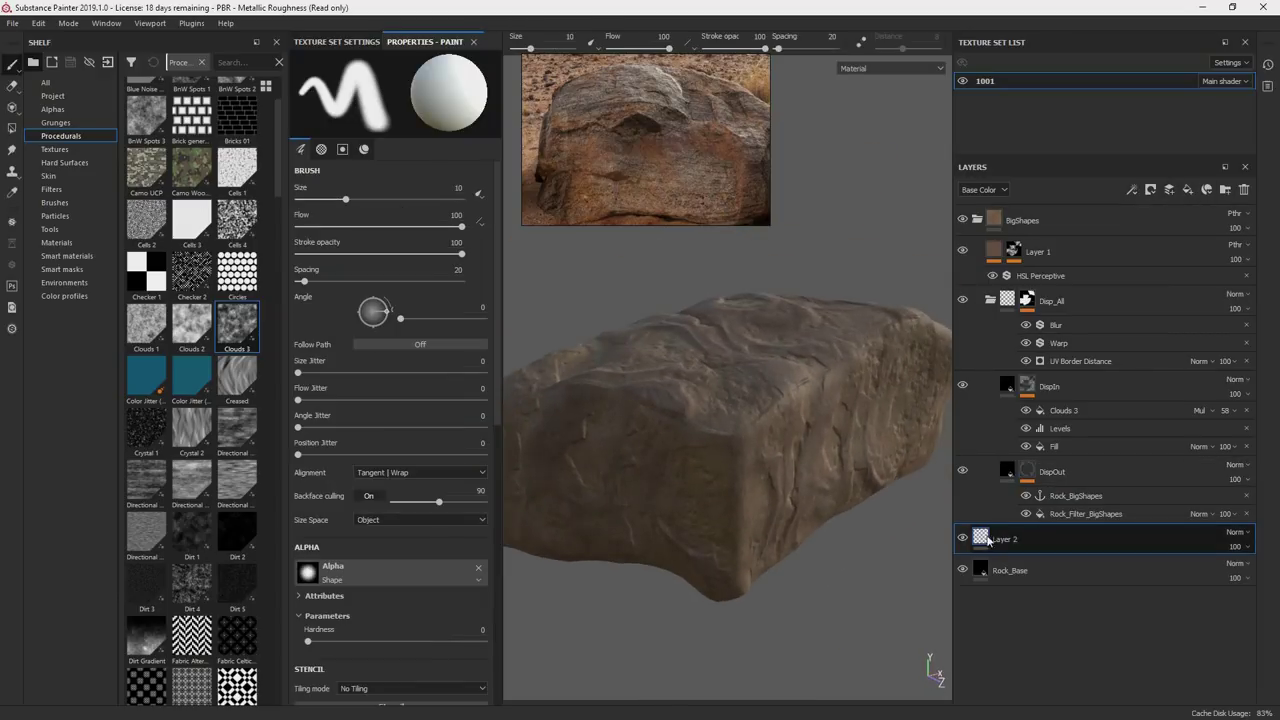
pyautogui.rightClick(990, 538)
pyautogui.click(1037, 448)
pyautogui.click(1247, 547)
pyautogui.moveTo(1246, 566); pyautogui.dragTo(1200, 562)
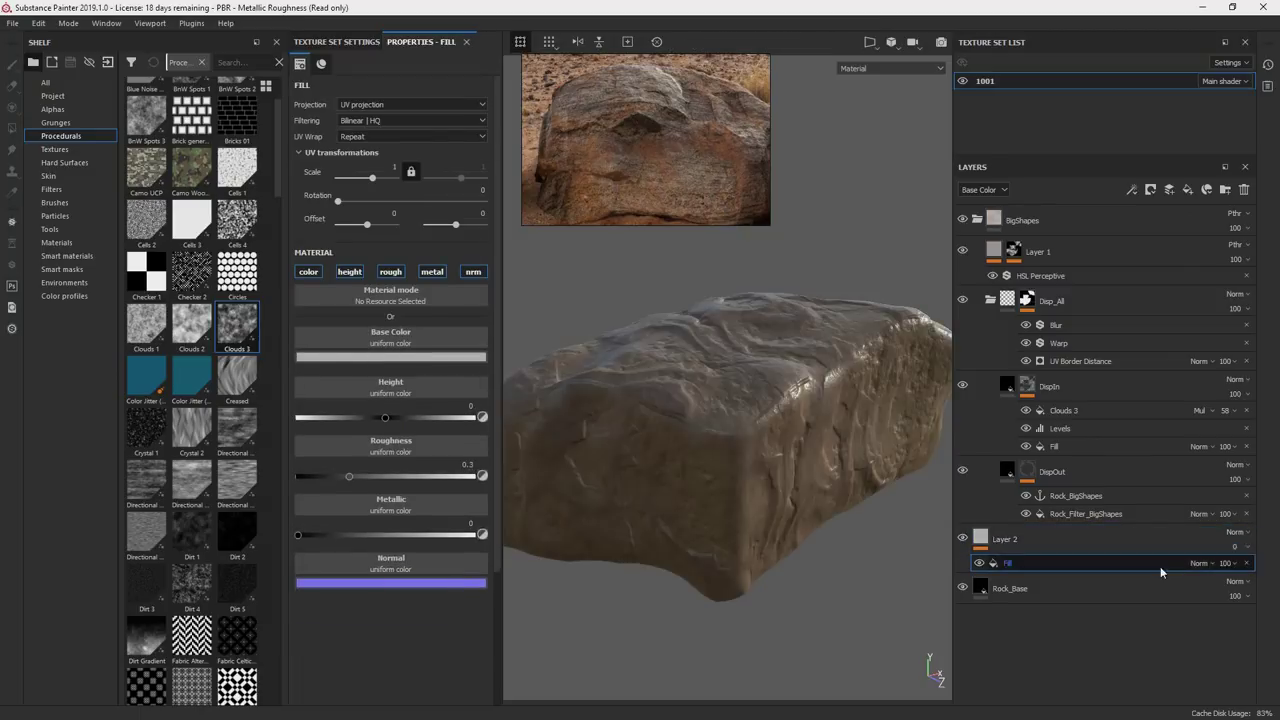
# Keep only the color channel active in Layer 2's fill effect and rename the layer Curvature_Anchor.
pyautogui.keyDown('alt'); pyautogui.click(308, 272); pyautogui.keyUp('alt')
pyautogui.keyDown('alt'); pyautogui.moveTo(803, 423); pyautogui.dragTo(822, 420); pyautogui.keyUp('alt')
pyautogui.doubleClick(1010, 539)
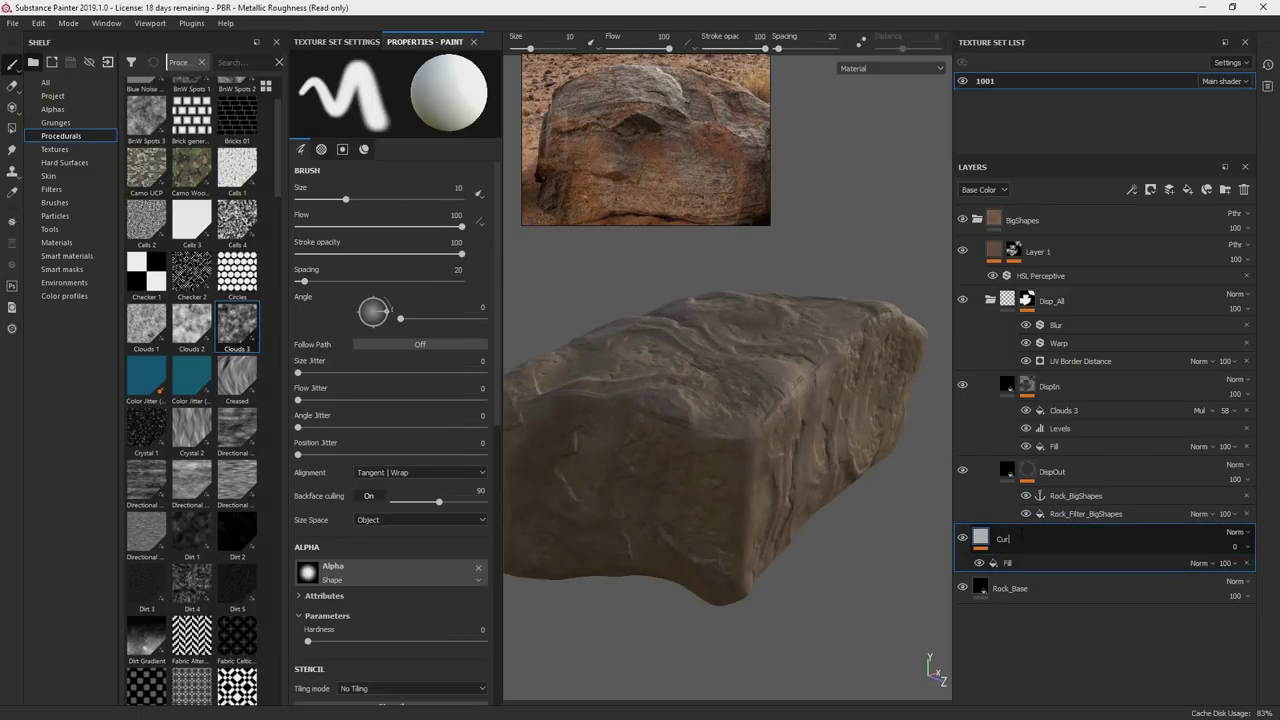
pyautogui.write('Curvature_Anchor')
pyautogui.press('Return')
pyautogui.keyDown('alt'); pyautogui.moveTo(801, 455); pyautogui.dragTo(766, 450); pyautogui.keyUp('alt')
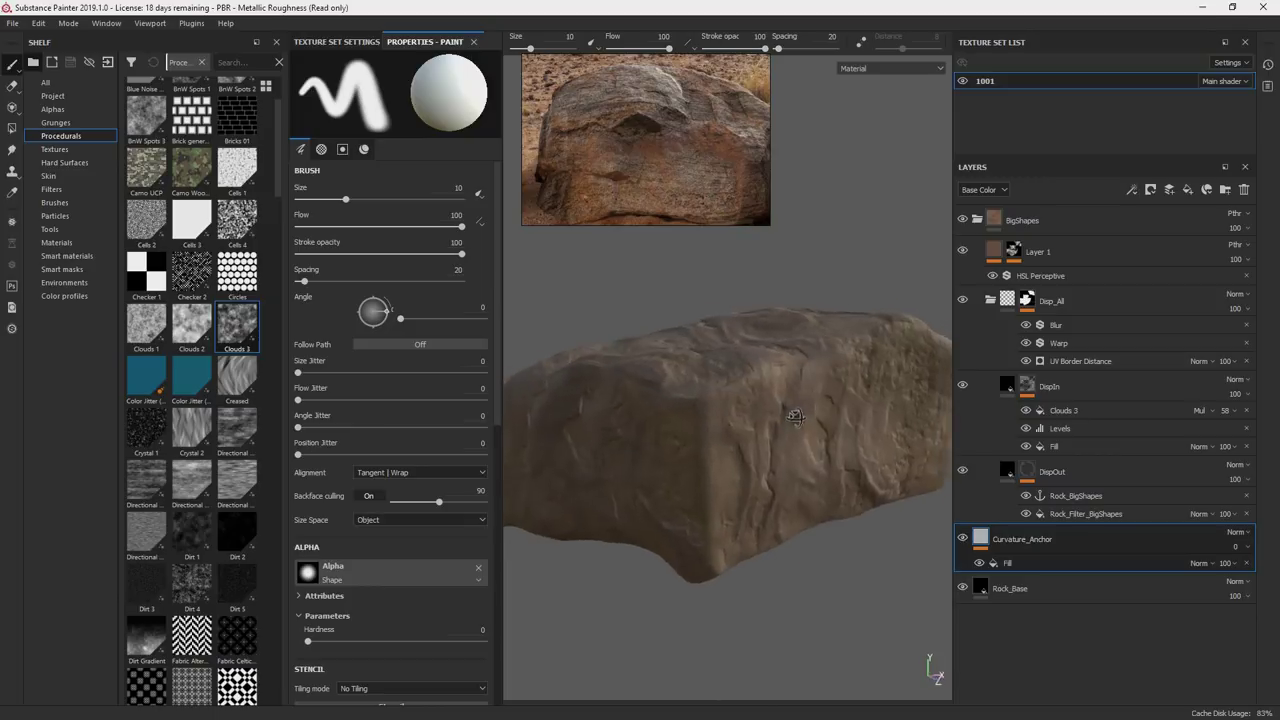
# Delete the fill effect from Curvature_Anchor's content and give the layer a black mask containing a fill.
pyautogui.click(1247, 563)
pyautogui.rightClick(1020, 539)
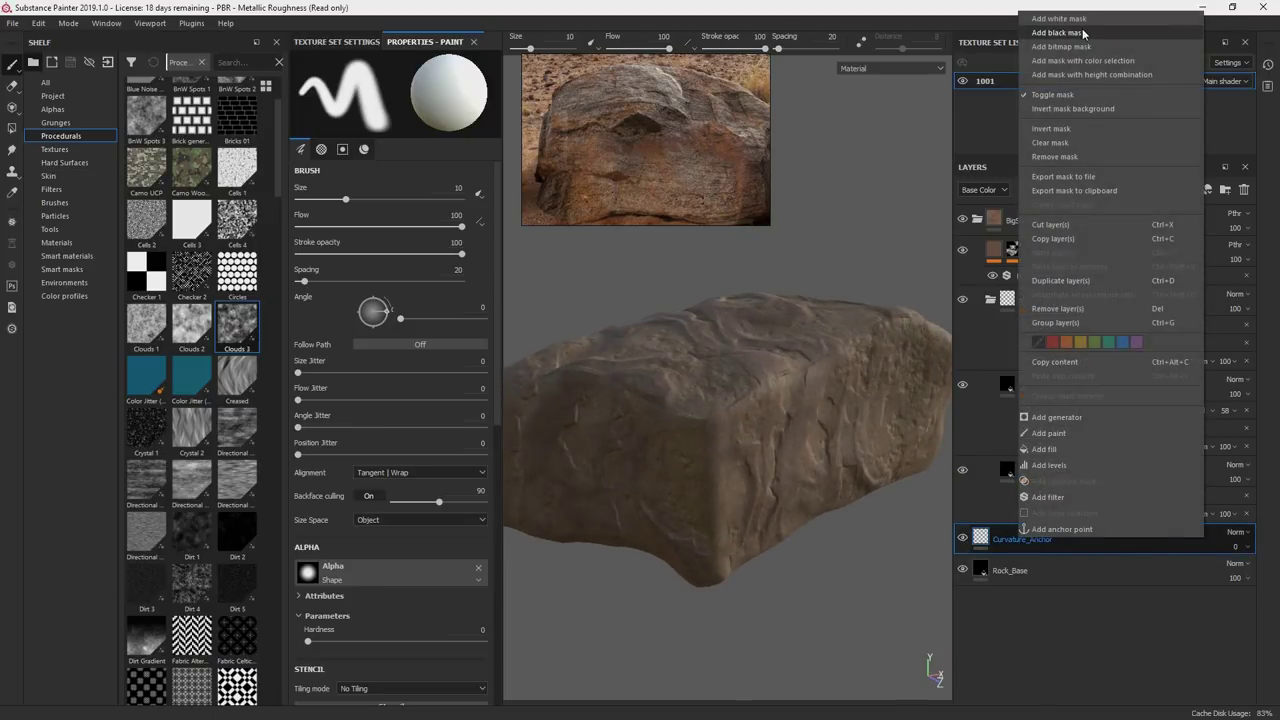
pyautogui.click(1085, 33)
pyautogui.rightClick(1001, 539)
pyautogui.click(1045, 450)
# Preview the Curvature_Anchor layer's mask, return to the material view, and rename the mask's fill Curvature.
pyautogui.keyDown('alt'); pyautogui.click(1001, 538); pyautogui.keyUp('alt')
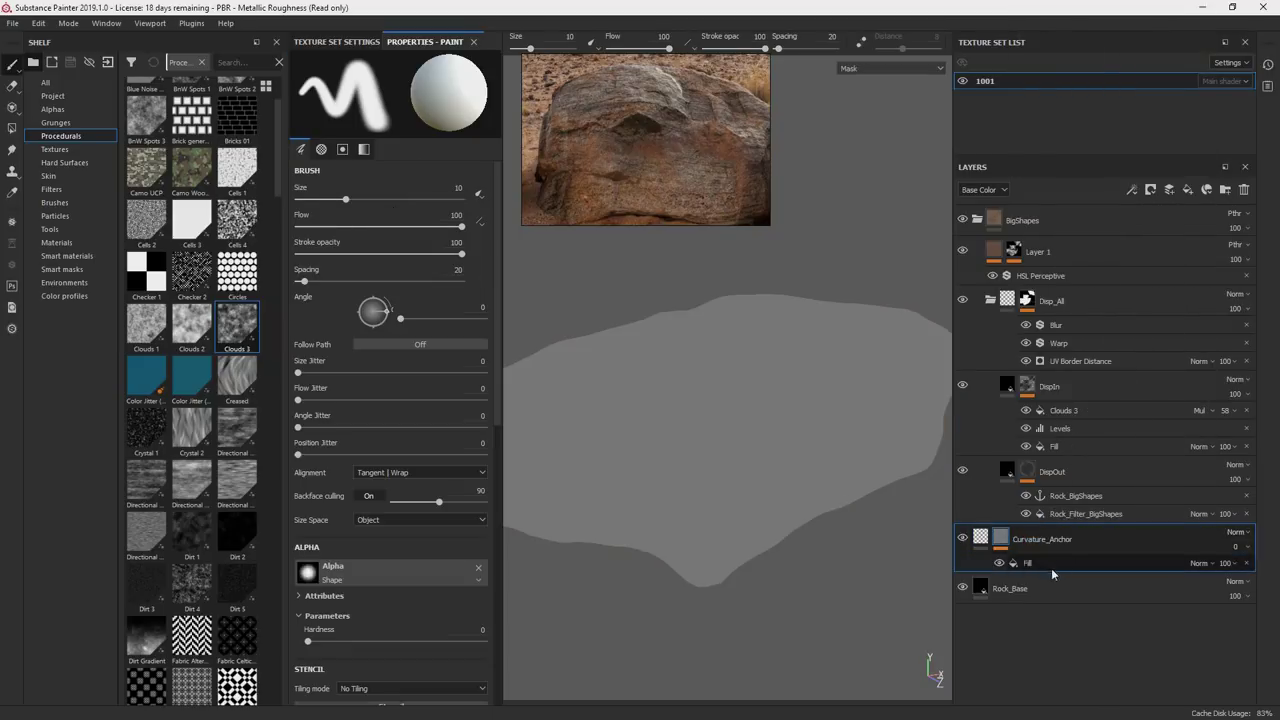
pyautogui.click(1054, 564)
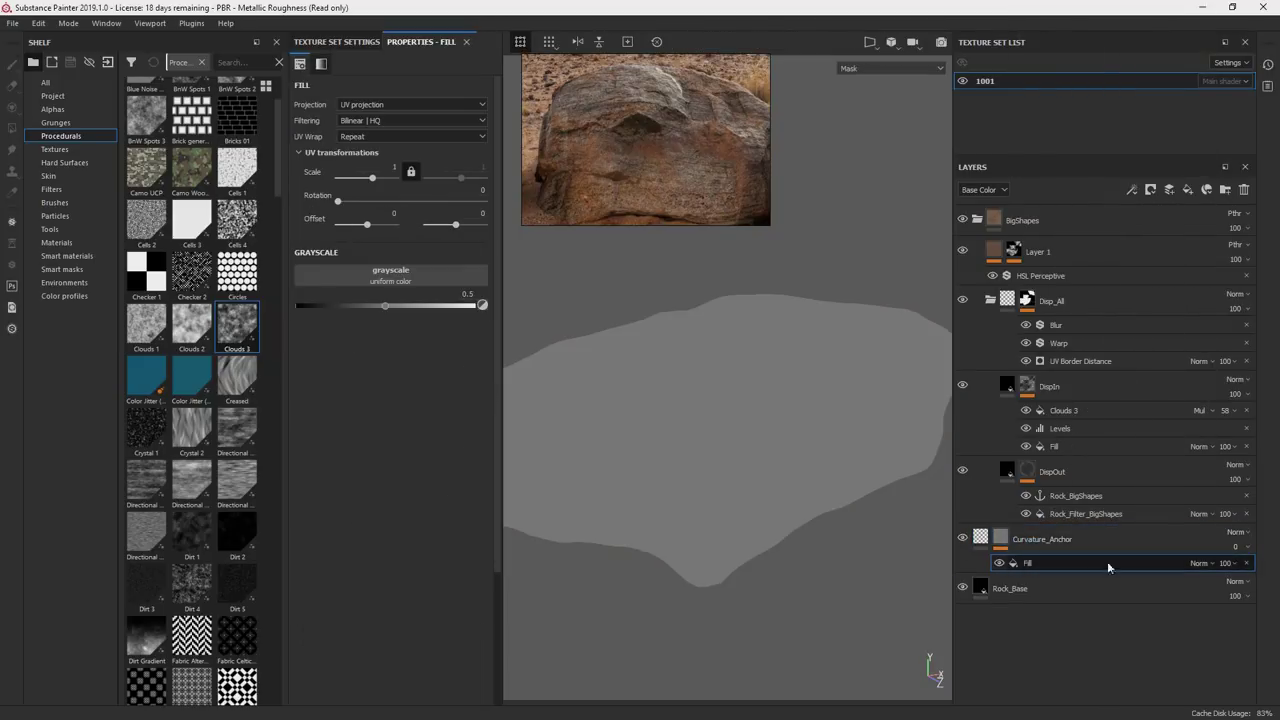
pyautogui.click(984, 538)
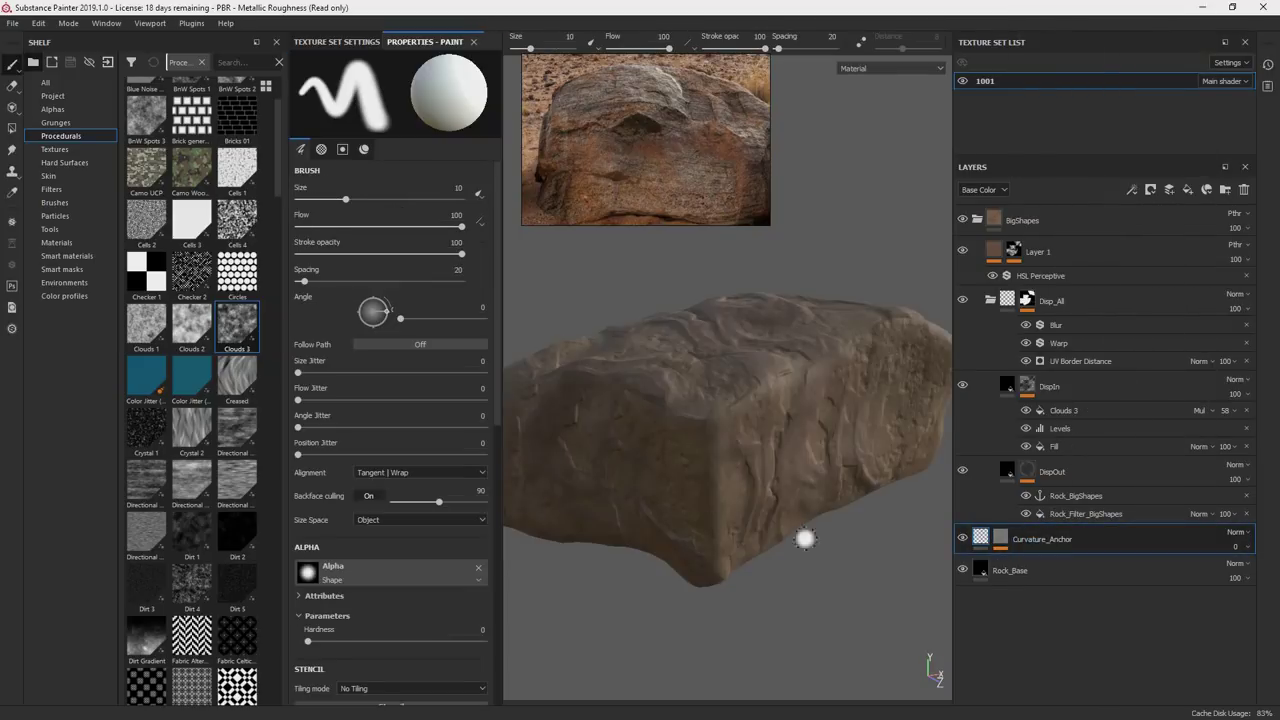
pyautogui.click(1000, 541)
pyautogui.doubleClick(1026, 564)
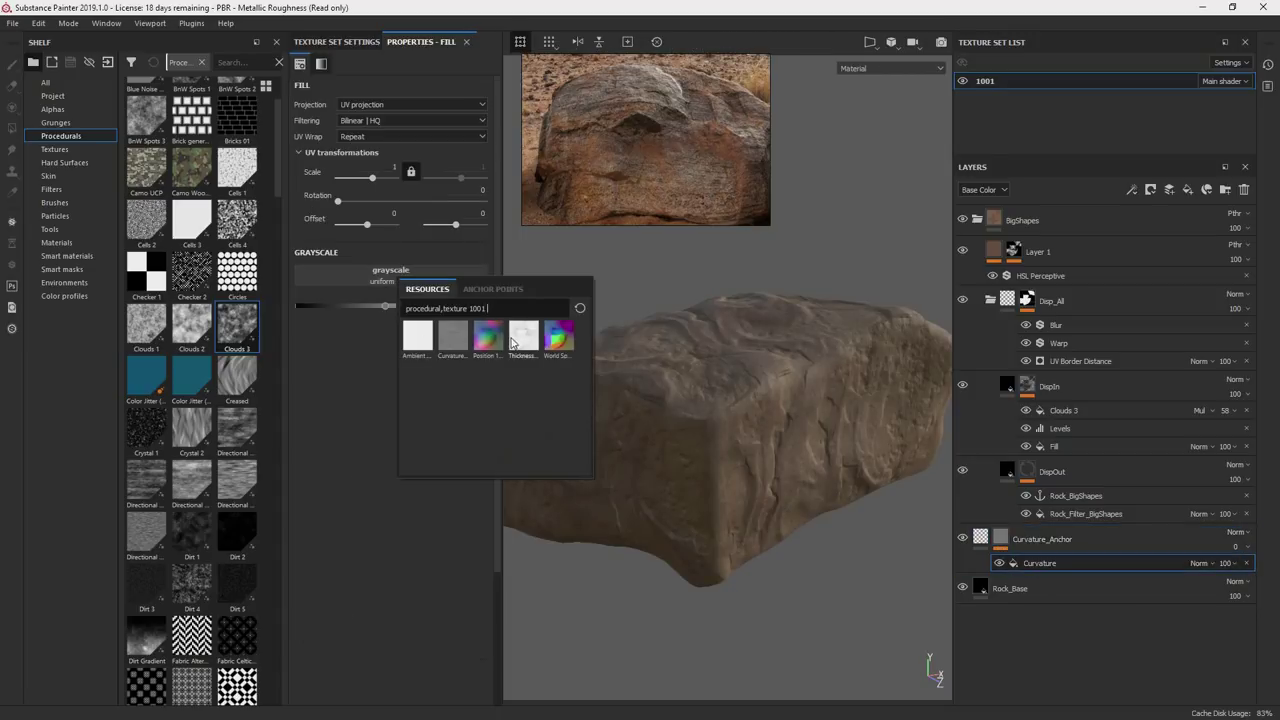
# Load the Thickness map into the Curvature fill, add a Levels effect above it and narrow its input range.
pyautogui.click(517, 343)
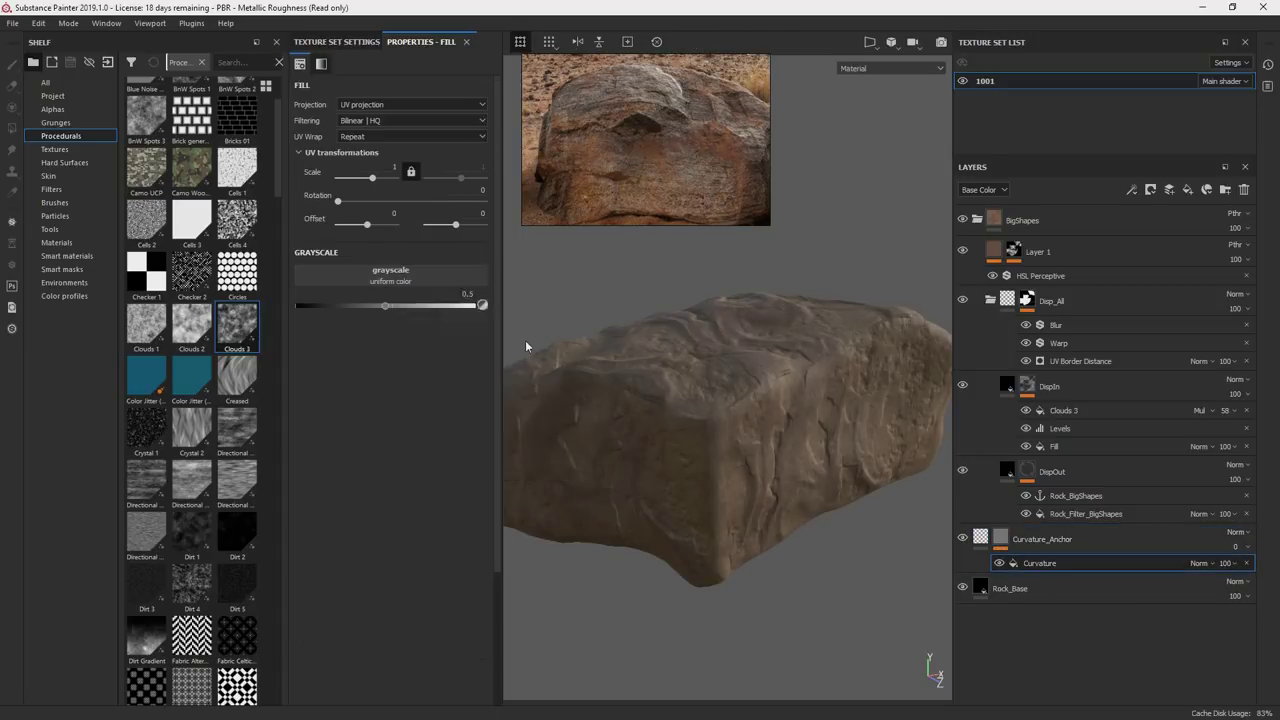
pyautogui.keyDown('alt'); pyautogui.click(1000, 538); pyautogui.keyUp('alt')
pyautogui.rightClick(1028, 563)
pyautogui.click(1066, 621)
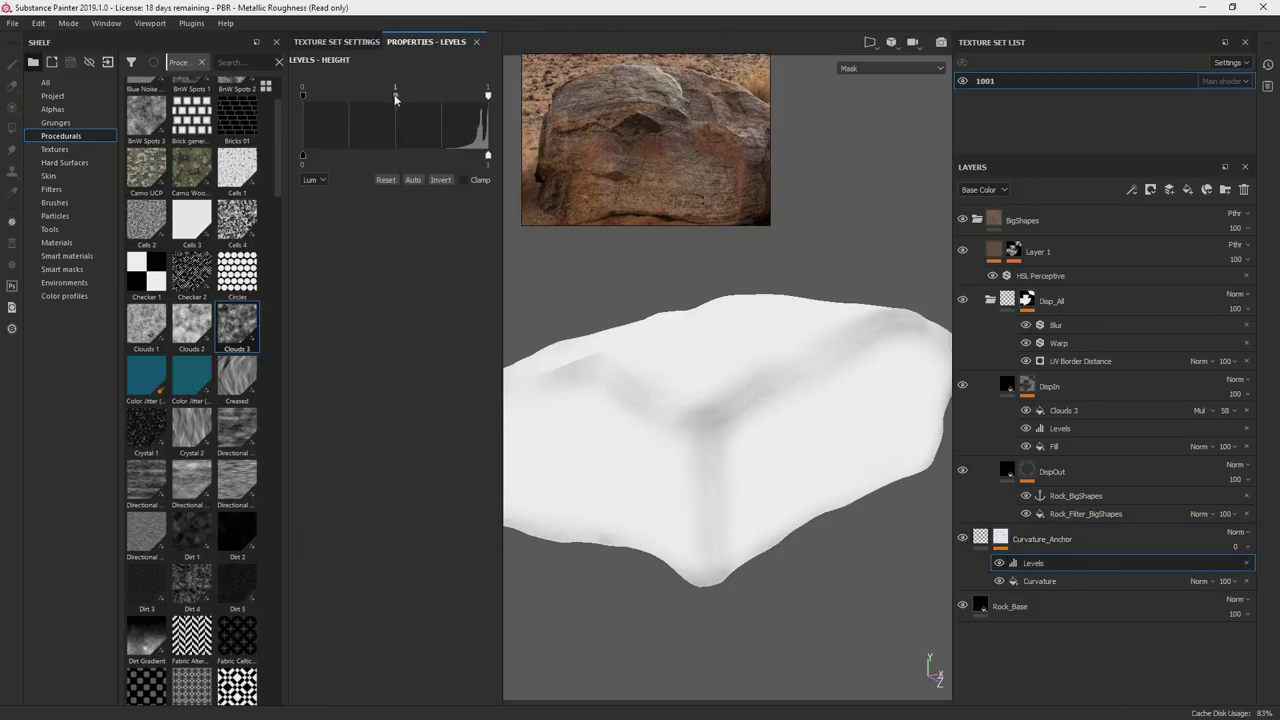
pyautogui.moveTo(397, 96); pyautogui.dragTo(430, 96)
pyautogui.moveTo(303, 96); pyautogui.dragTo(408, 97)
# Replace the fill's thickness map with the Curvature 1001 map and adjust the Levels to isolate the rock's edges.
pyautogui.click(1028, 580)
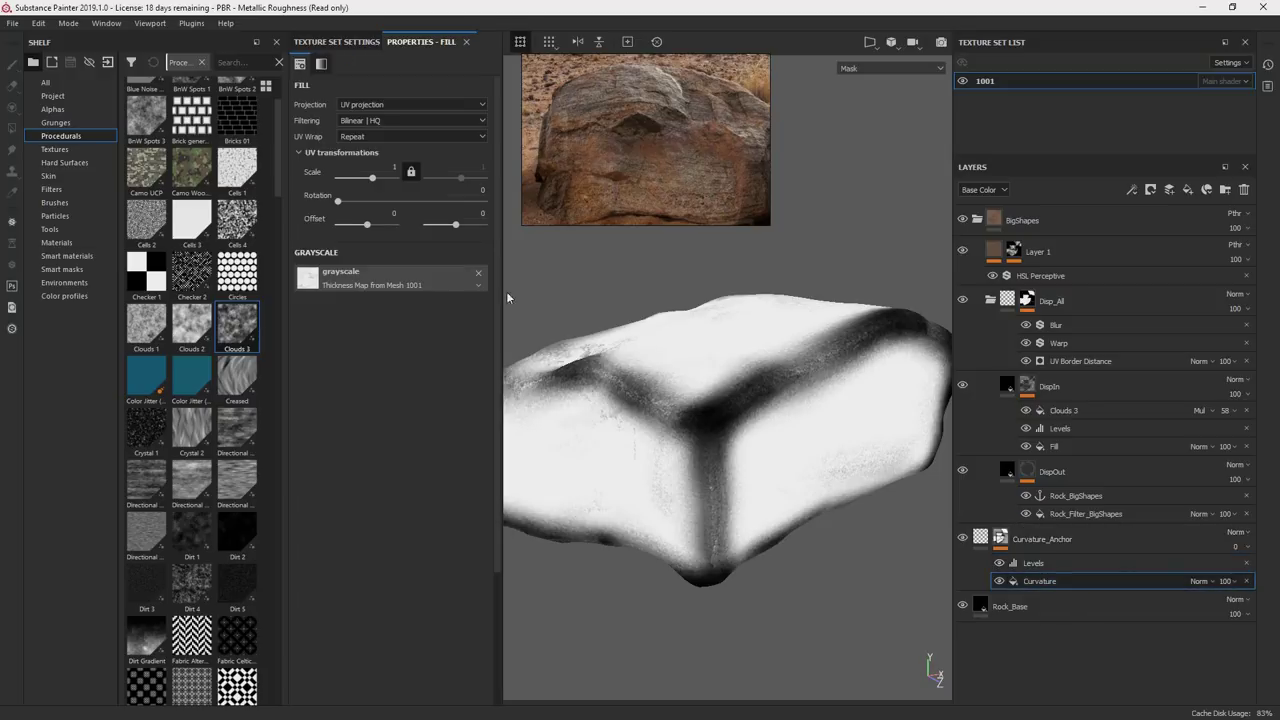
pyautogui.click(464, 287)
pyautogui.click(427, 342)
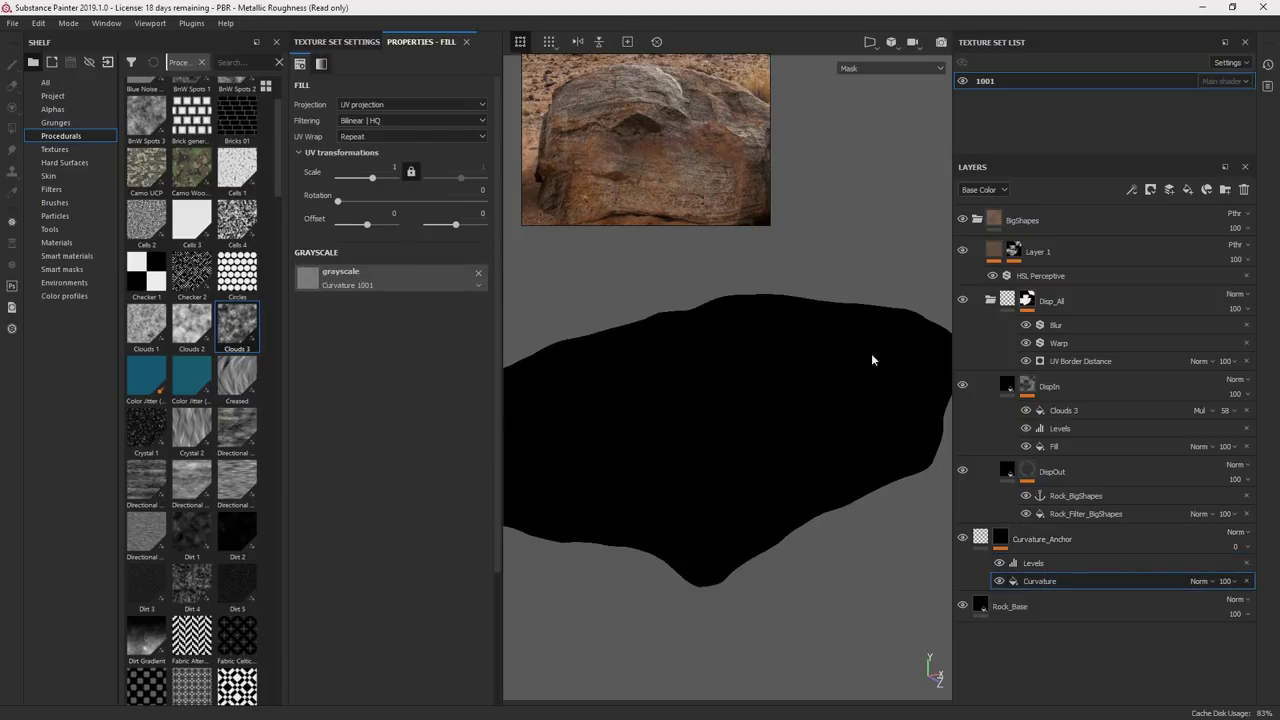
pyautogui.click(1033, 563)
pyautogui.moveTo(408, 96)
pyautogui.mouseDown()
pyautogui.moveTo(370, 96)
pyautogui.moveTo(411, 96)
pyautogui.mouseUp()
pyautogui.scroll(4, 786, 343)
pyautogui.scroll(-3, 780, 432)
# Add a Blur filter with an intensity of 3.84 to the Curvature_Anchor mask.
pyautogui.rightClick(1046, 566)
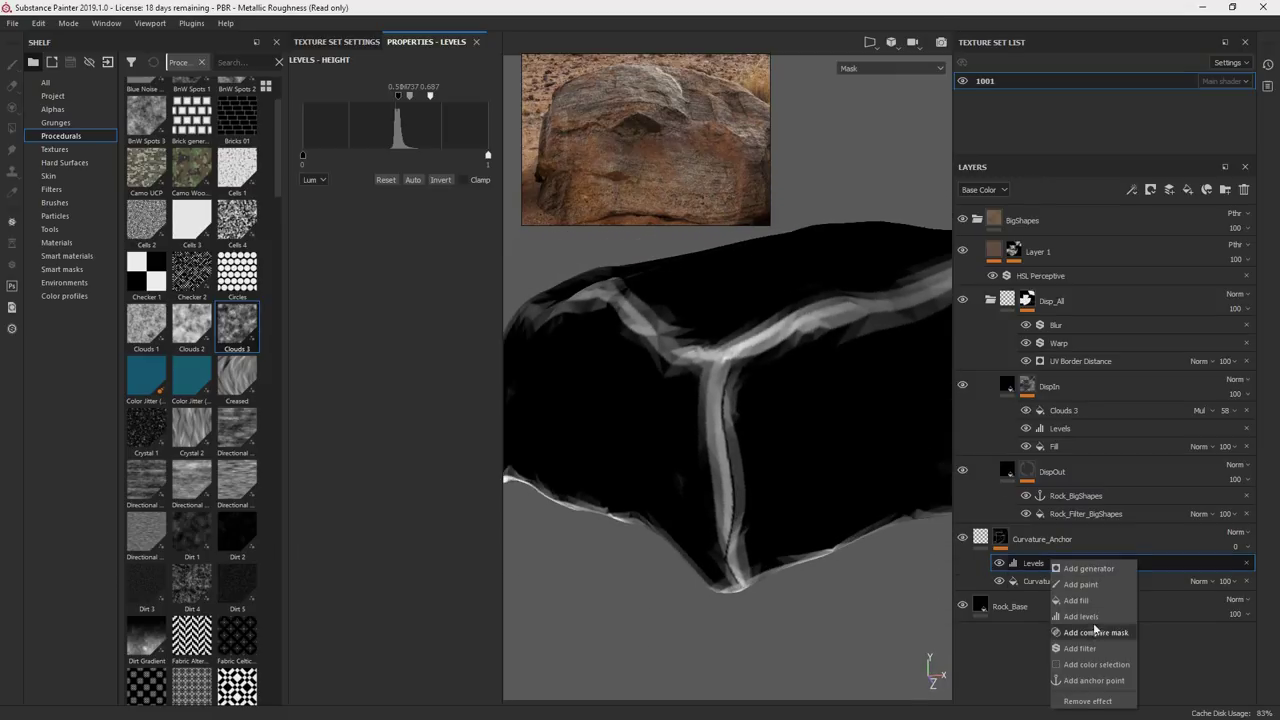
pyautogui.click(1082, 648)
pyautogui.click(980, 538)
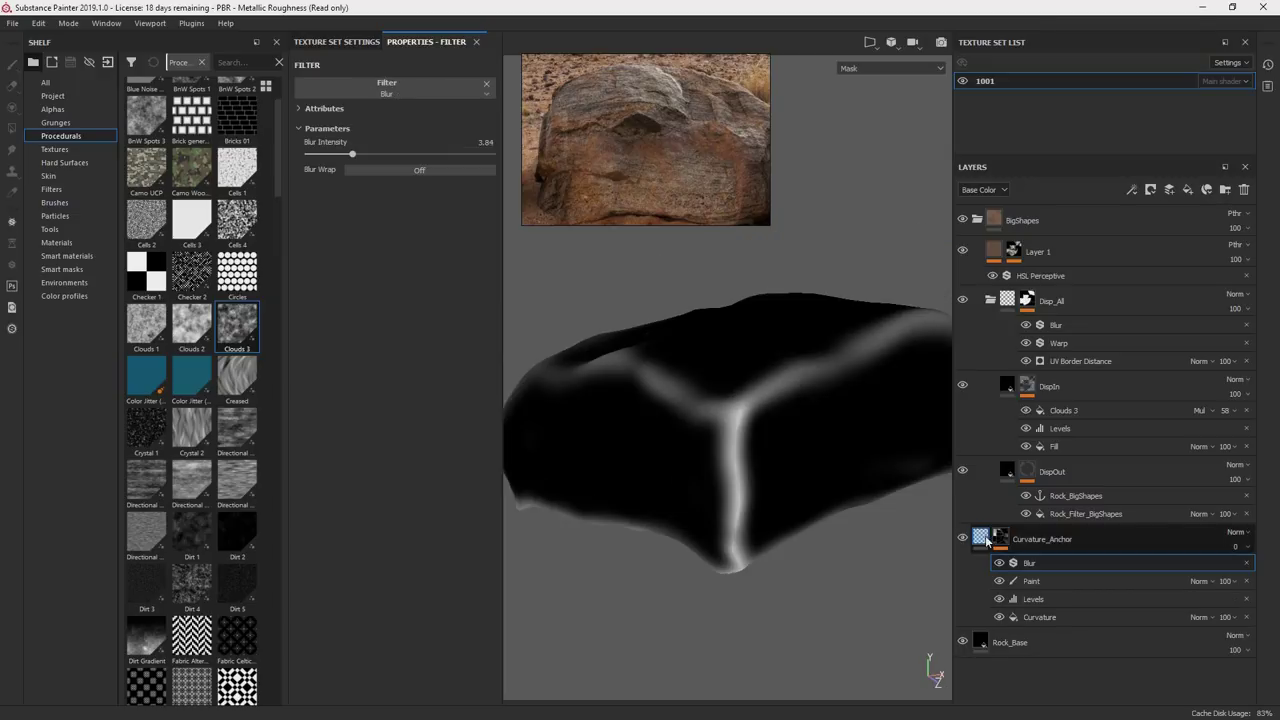
pyautogui.click(1000, 538)
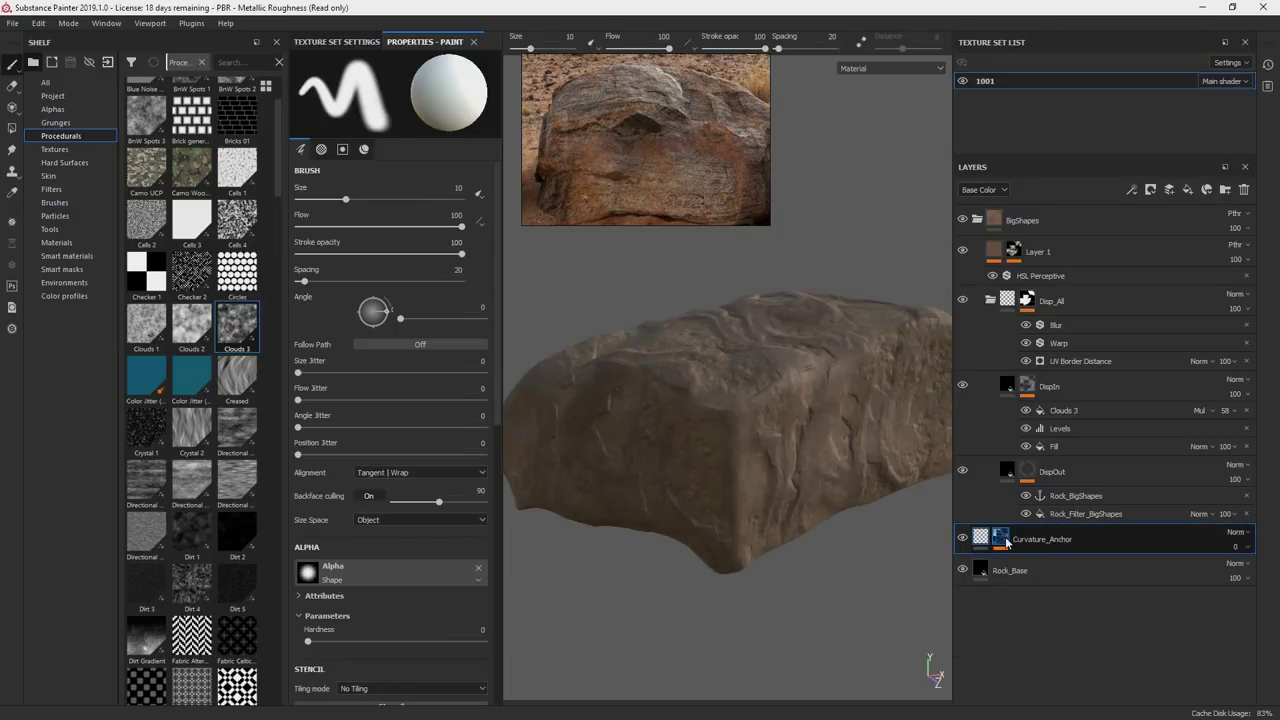
# Add an anchor point above the Blur in the Curvature_Anchor mask and name it Curvature_Anchor.
pyautogui.click(1033, 581)
pyautogui.rightClick(1032, 566)
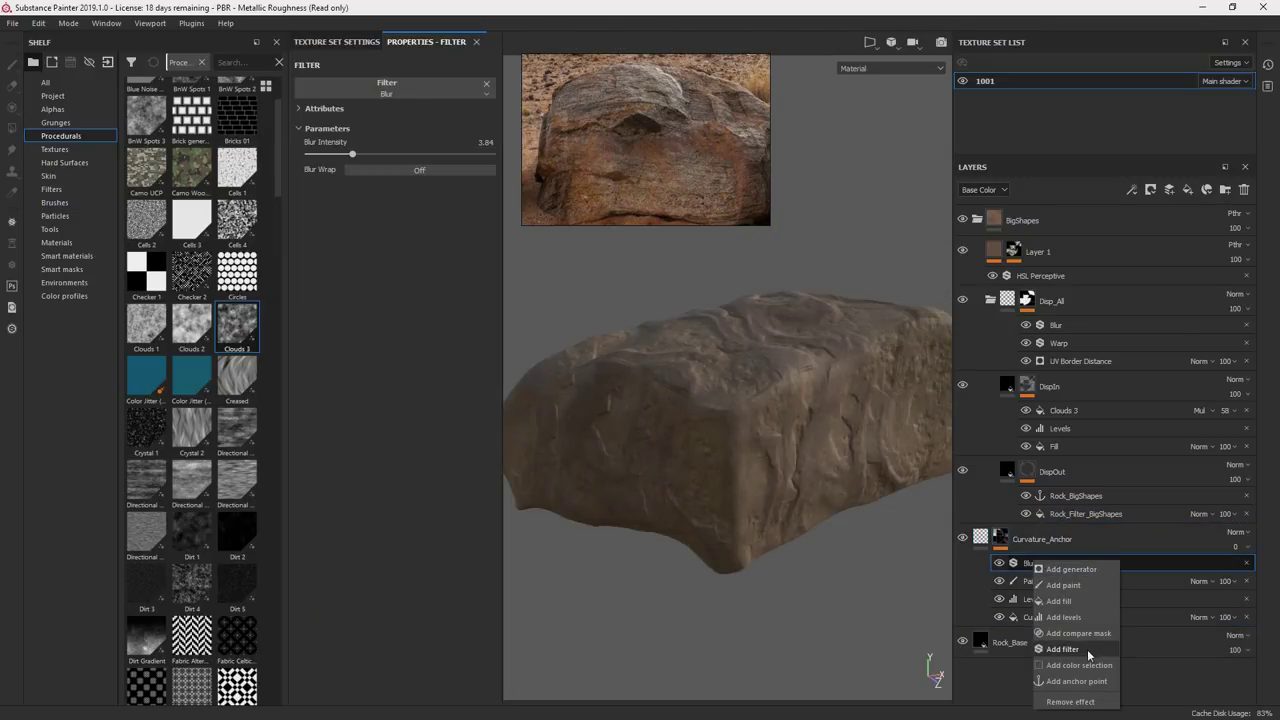
pyautogui.click(1078, 681)
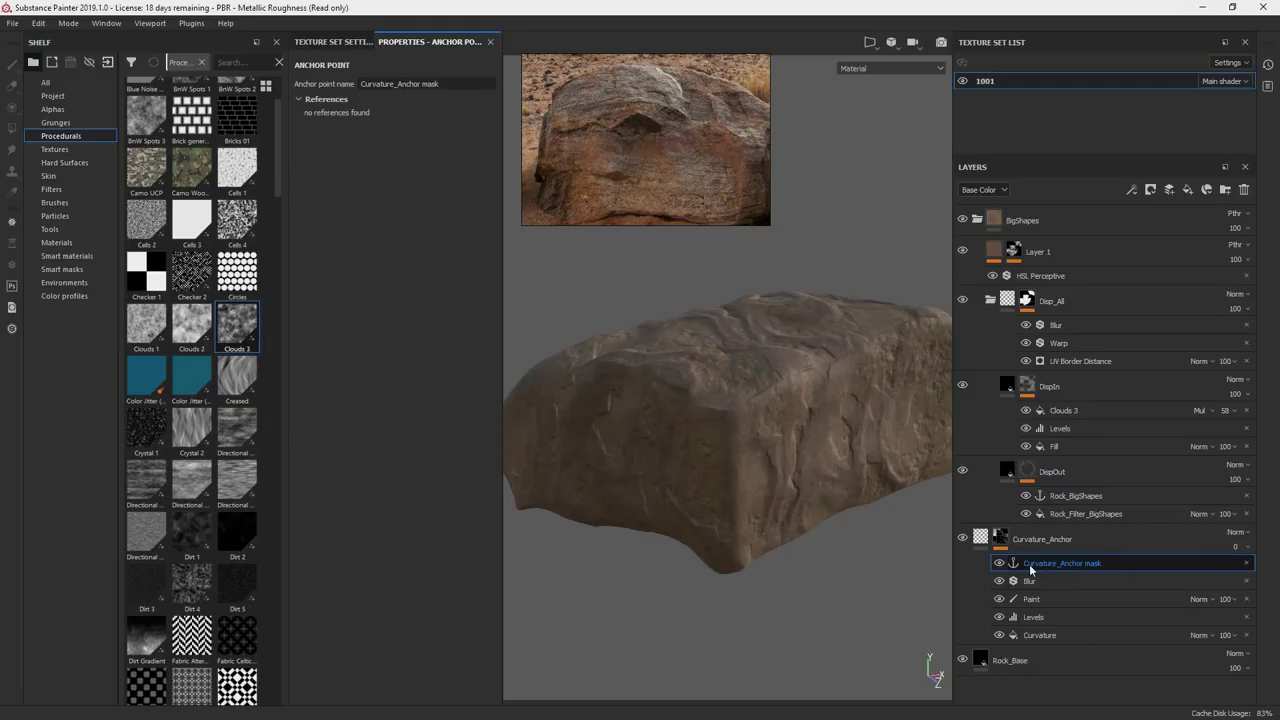
pyautogui.doubleClick(1108, 563)
pyautogui.write('Curvature_Anchor')
pyautogui.press('Return')
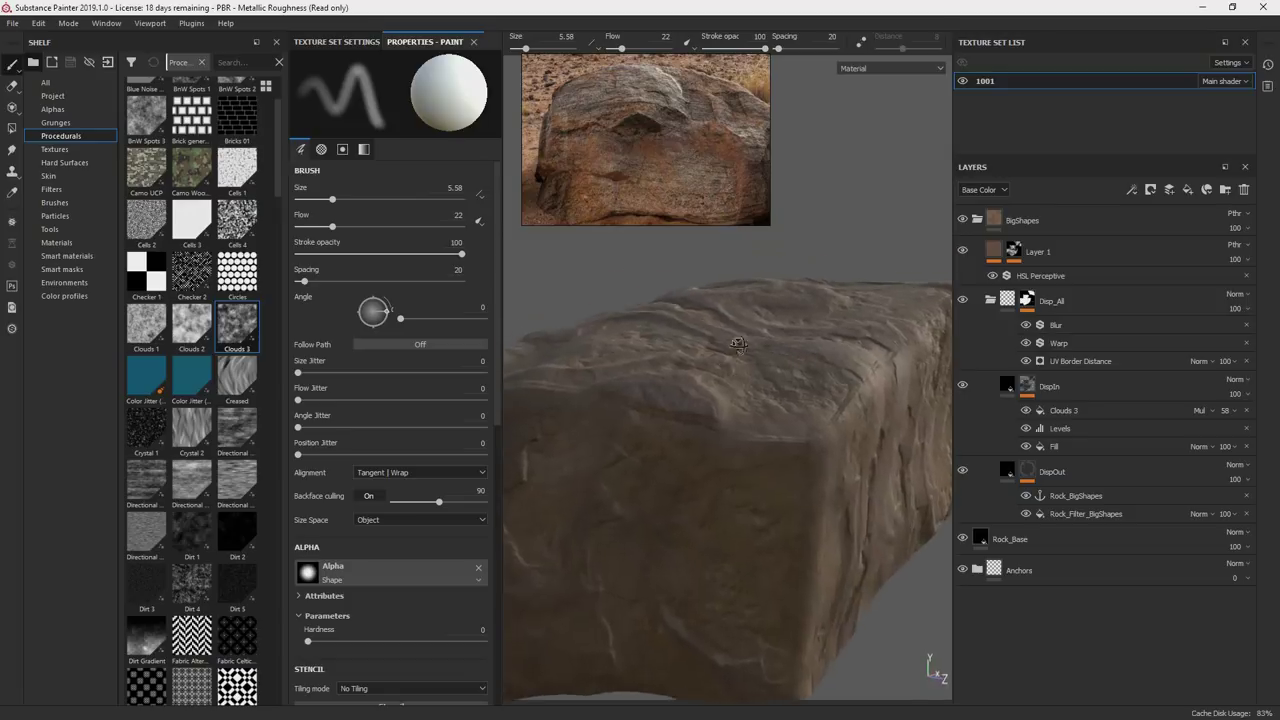
# Add a fill above the Blur in the Disp_All mask and assign the Curvature_Anchor anchor point to it.
pyautogui.moveTo(738, 345)
pyautogui.keyDown('alt'); pyautogui.mouseDown()
pyautogui.moveTo(660, 395)
pyautogui.moveTo(616, 375)
pyautogui.moveTo(616, 428)
pyautogui.mouseUp(); pyautogui.keyUp('alt')
pyautogui.click(1025, 361)
pyautogui.click(1025, 361)
pyautogui.keyDown('alt'); pyautogui.moveTo(890, 412); pyautogui.dragTo(829, 386); pyautogui.keyUp('alt')
pyautogui.click(1057, 325)
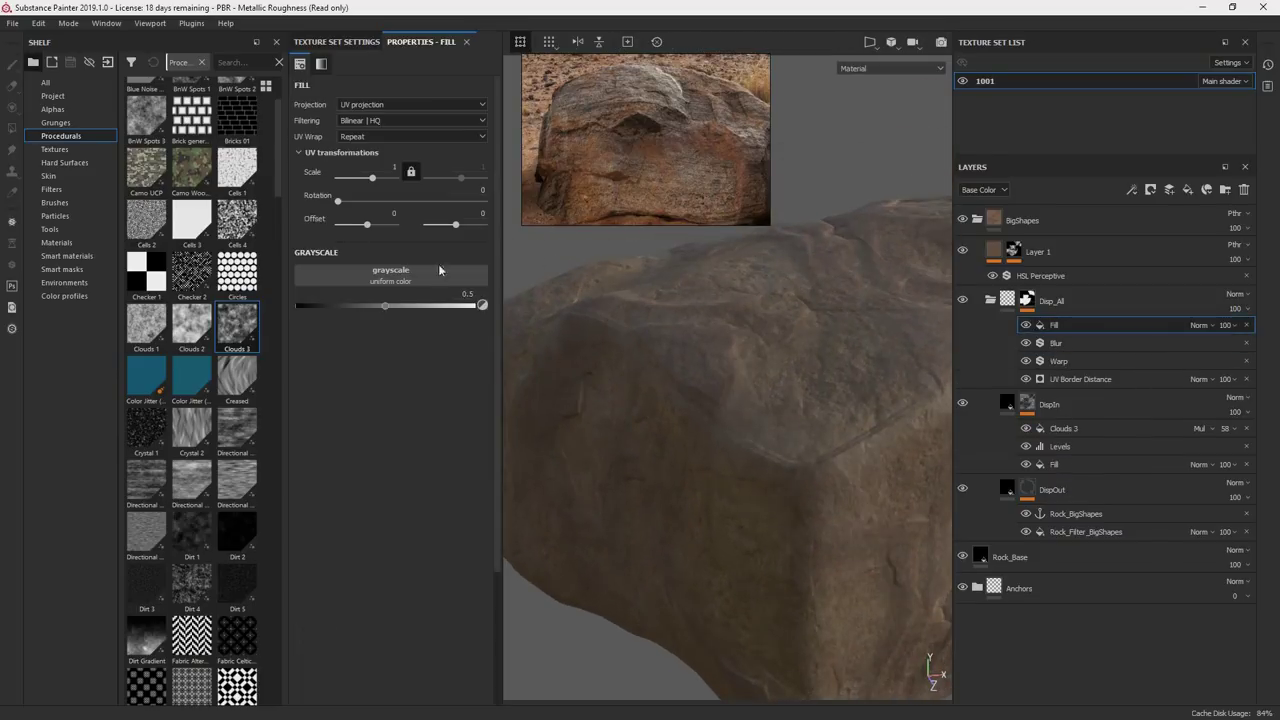
pyautogui.click(422, 276)
pyautogui.click(471, 305)
# Set the anchor fill's input levels to a 0.605 white point and 0.798 midtone, and its blending mode to Multiply.
pyautogui.moveTo(480, 350); pyautogui.dragTo(400, 351)
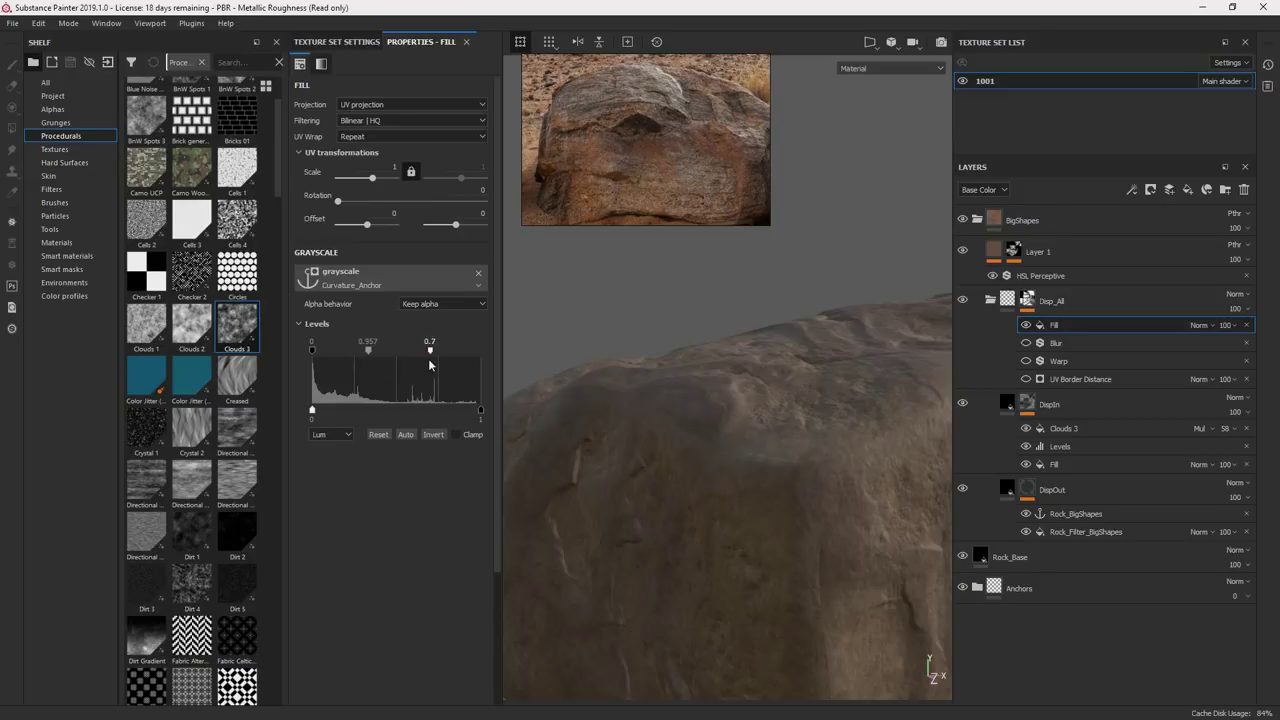
pyautogui.moveTo(415, 363); pyautogui.dragTo(352, 351)
pyautogui.keyDown('alt'); pyautogui.moveTo(600, 520); pyautogui.dragTo(895, 387); pyautogui.keyUp('alt')
pyautogui.keyDown('shift'); pyautogui.moveTo(895, 387); pyautogui.dragTo(795, 414, button='right'); pyautogui.keyUp('shift')
pyautogui.keyDown('alt'); pyautogui.moveTo(795, 410); pyautogui.dragTo(678, 508); pyautogui.keyUp('alt')
pyautogui.click(1201, 325)
pyautogui.click(1201, 378)
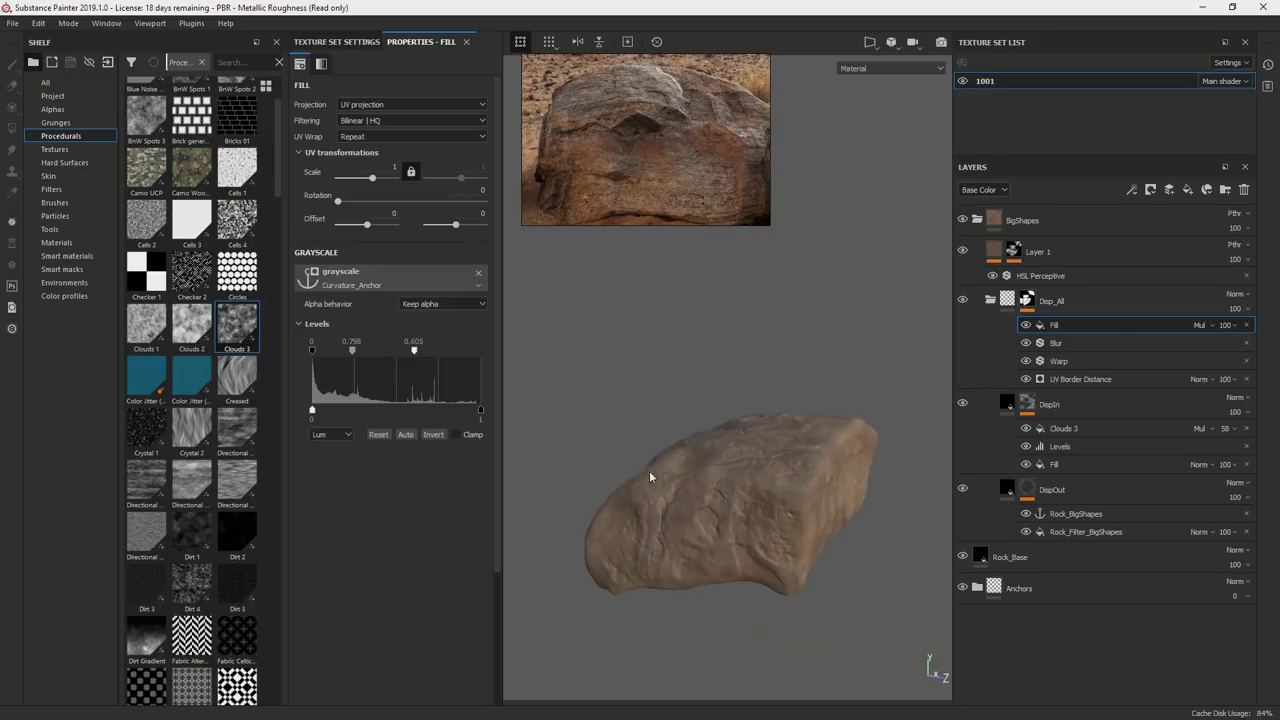
pyautogui.keyDown('alt'); pyautogui.moveTo(597, 511); pyautogui.dragTo(853, 435); pyautogui.keyUp('alt')
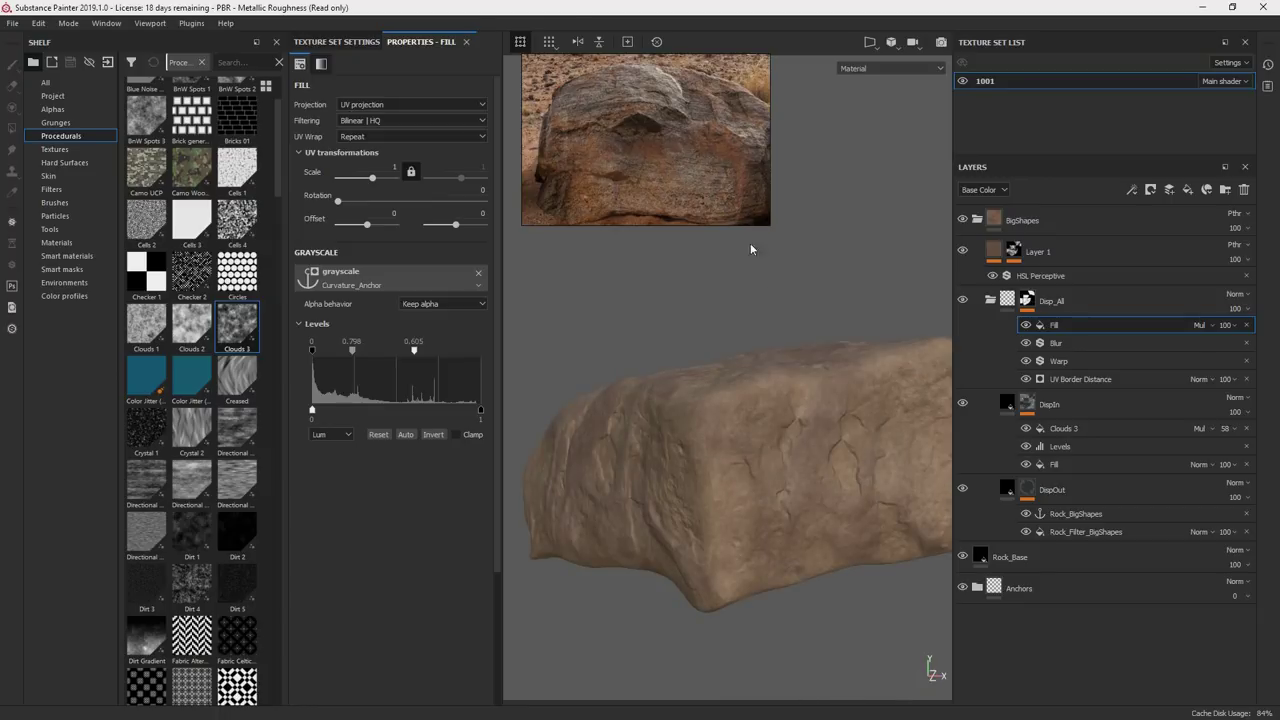
pyautogui.keyDown('alt'); pyautogui.moveTo(850, 450); pyautogui.dragTo(763, 411); pyautogui.keyUp('alt')
pyautogui.press('alt')
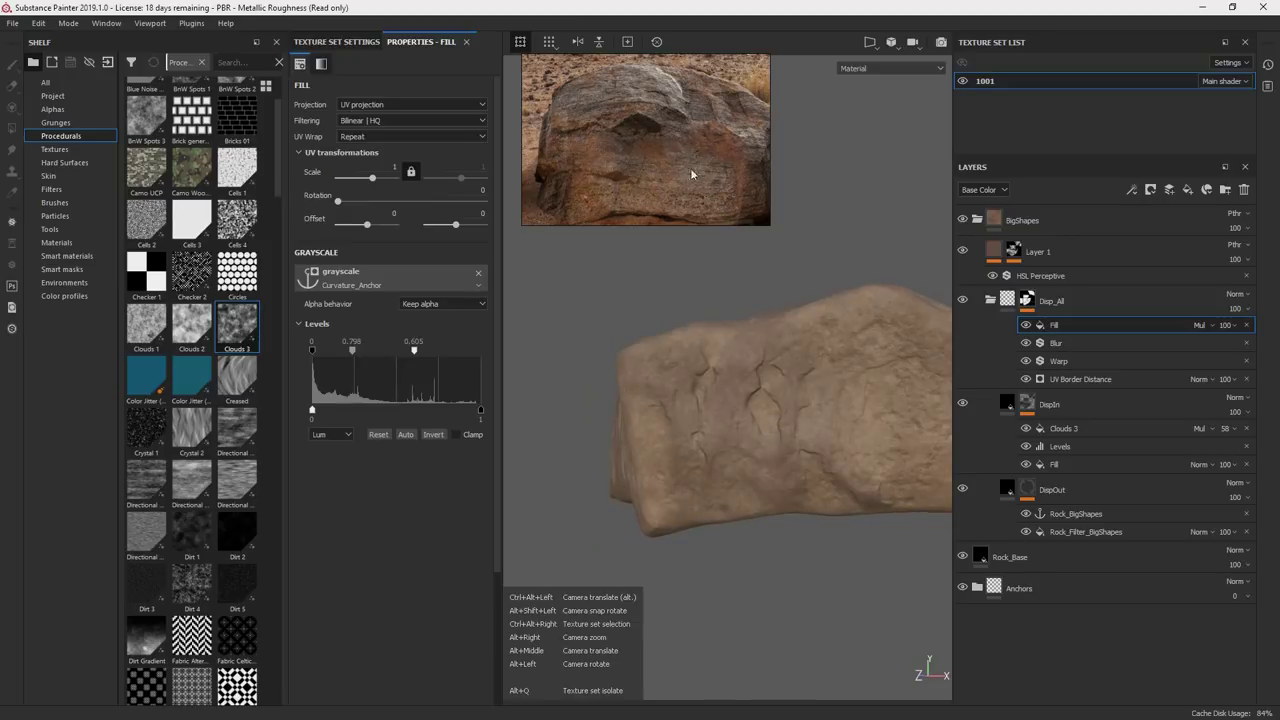
pyautogui.keyDown('alt'); pyautogui.moveTo(698, 184); pyautogui.dragTo(746, 422); pyautogui.keyUp('alt')
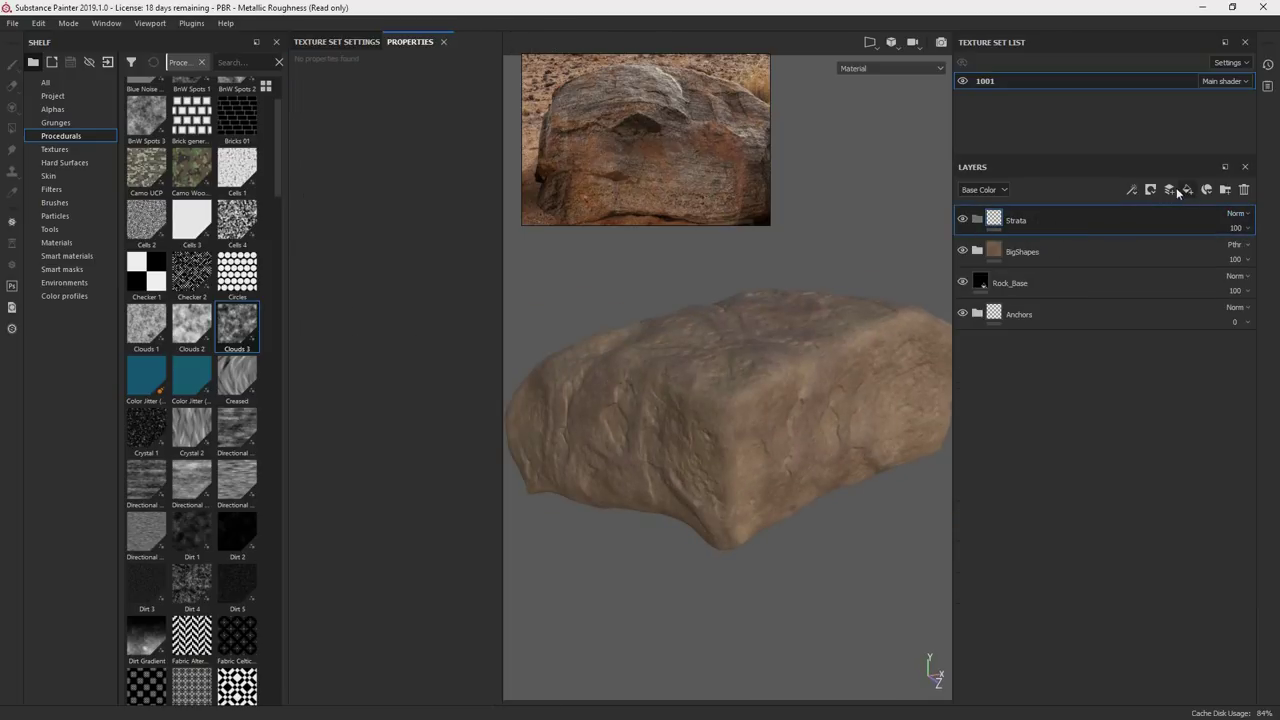
# Add a fill layer in the Strata folder and another one above Curvature_Anchor in the Anchors folder, named Strata_Anchor.
pyautogui.click(1150, 190)
pyautogui.click(977, 345)
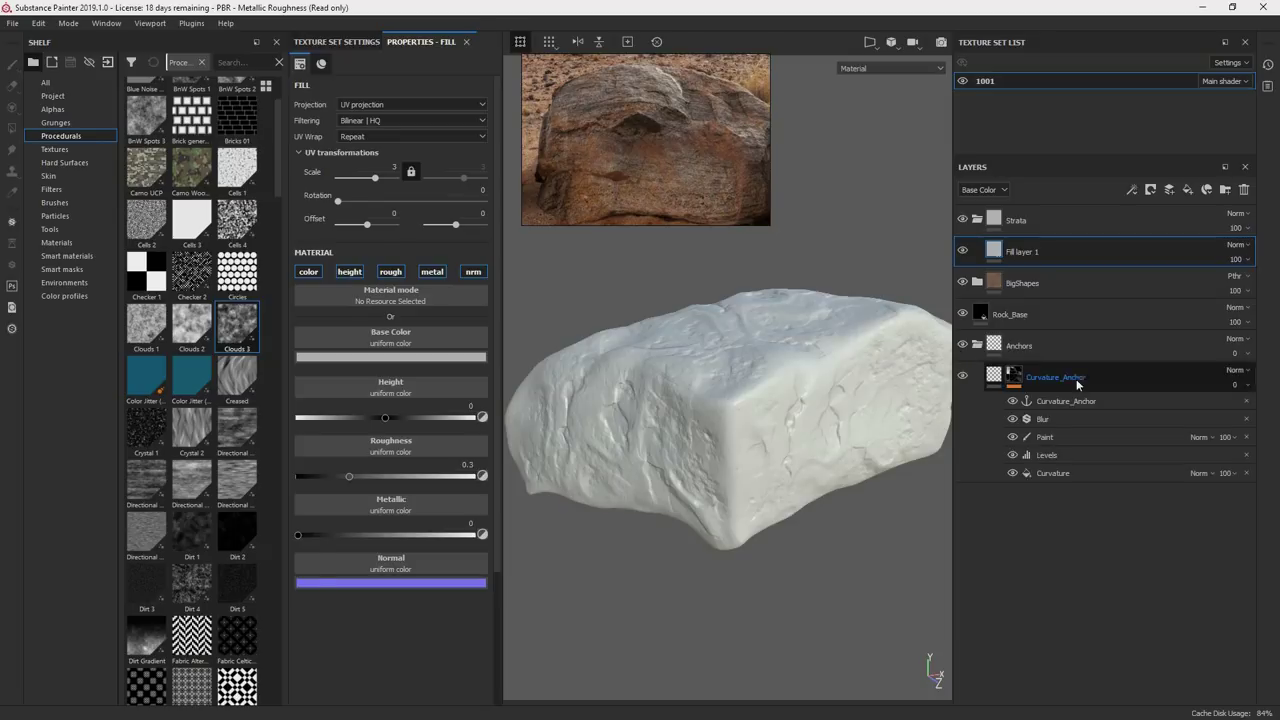
pyautogui.click(1014, 376)
pyautogui.click(1150, 190)
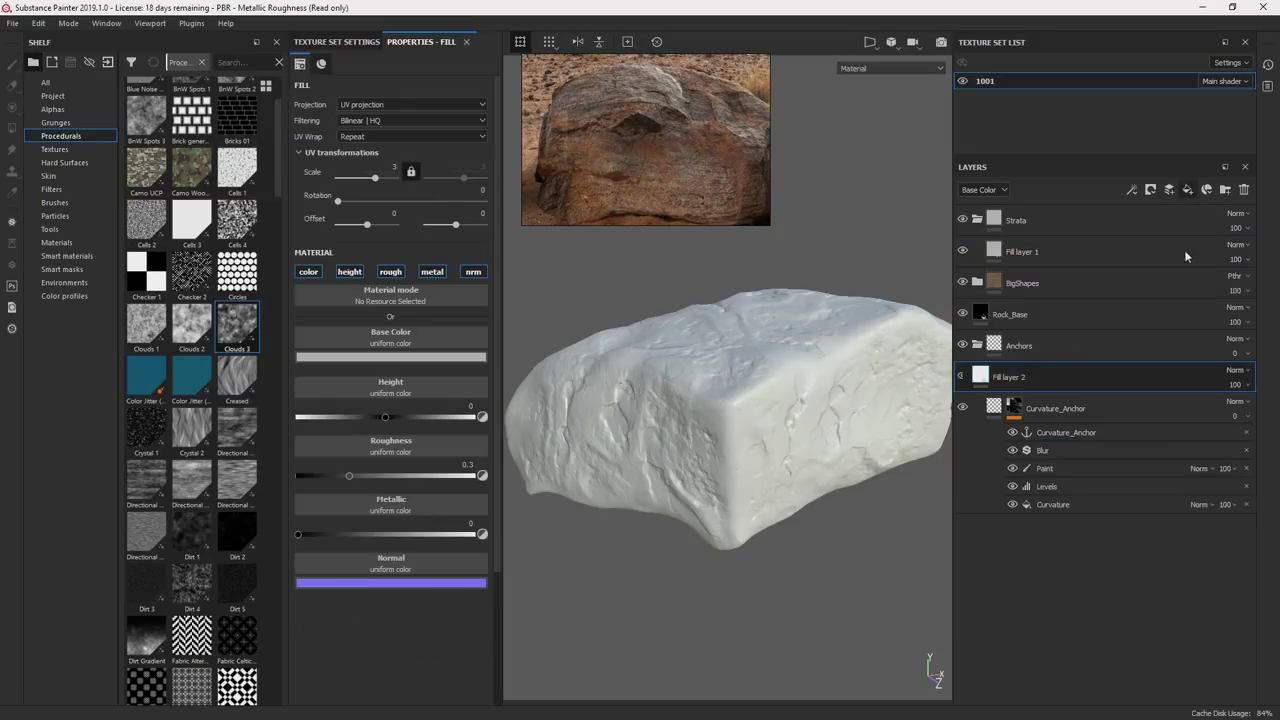
pyautogui.doubleClick(1027, 376)
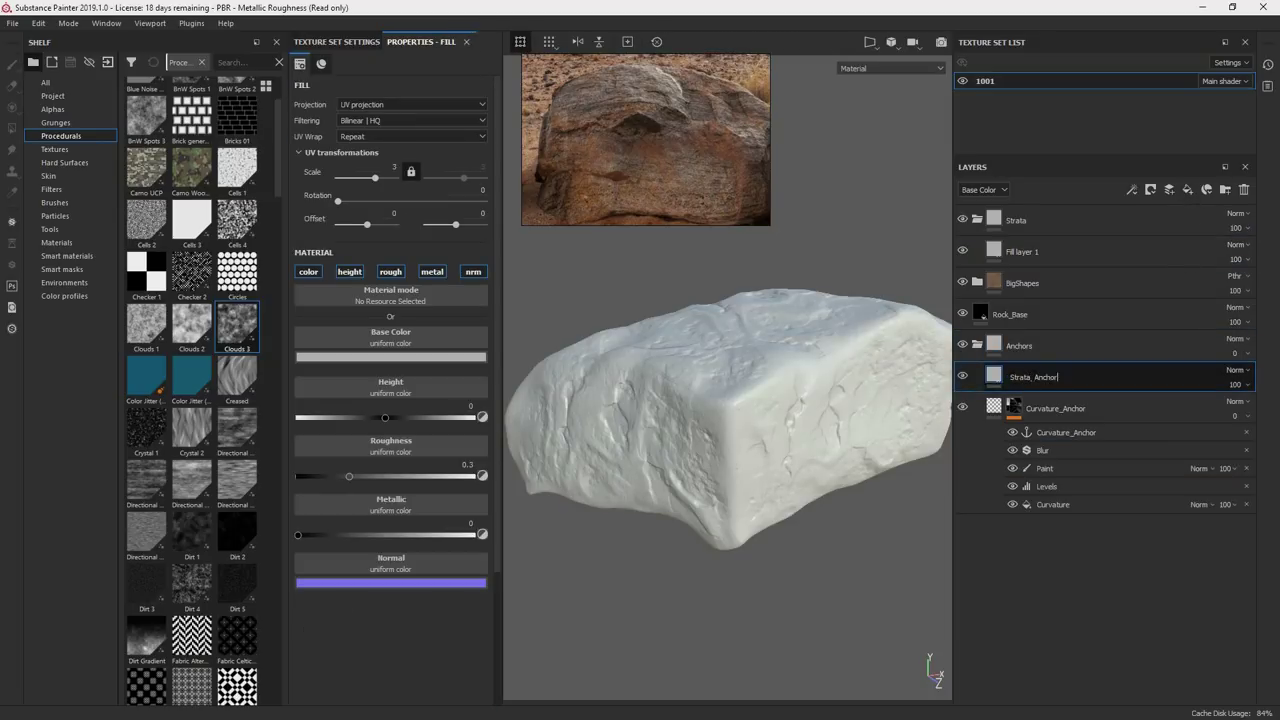
pyautogui.press('Return')
# Disable the Strata_Anchor layer's material channels and give it a black mask containing a fill.
pyautogui.click(350, 272)
pyautogui.click(391, 272)
pyautogui.click(433, 272)
pyautogui.rightClick(1014, 375)
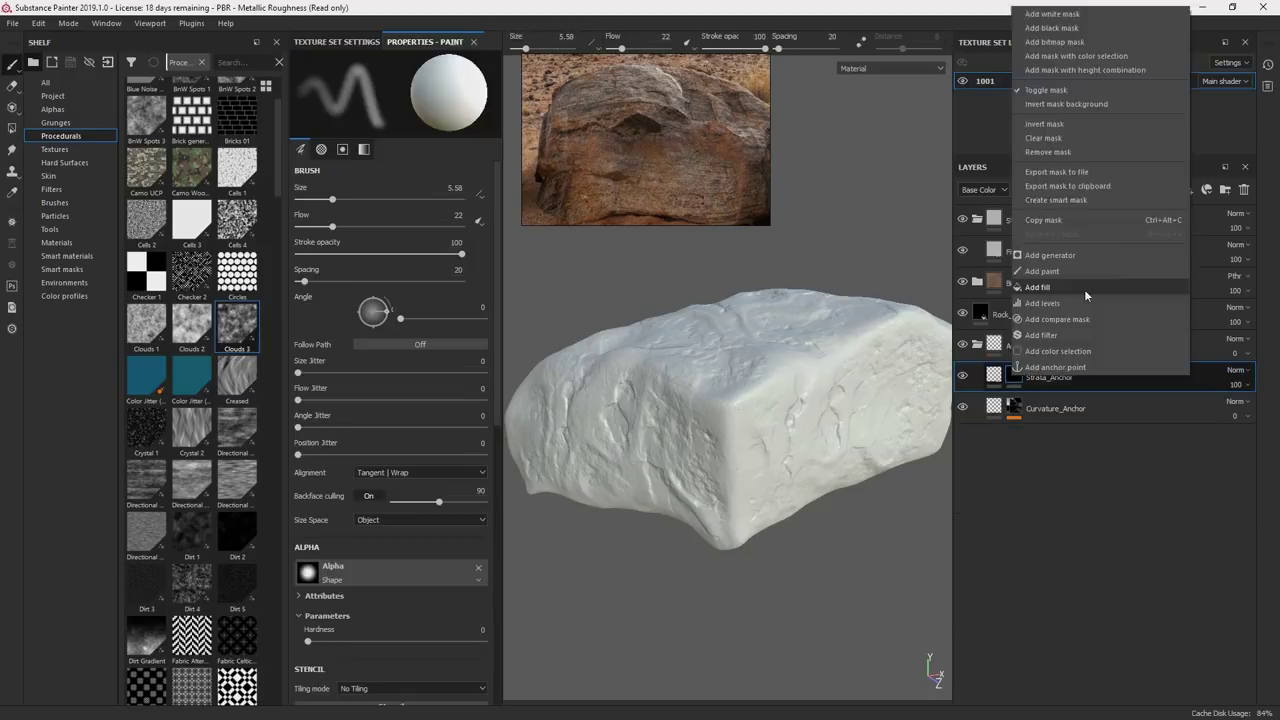
pyautogui.click(1086, 289)
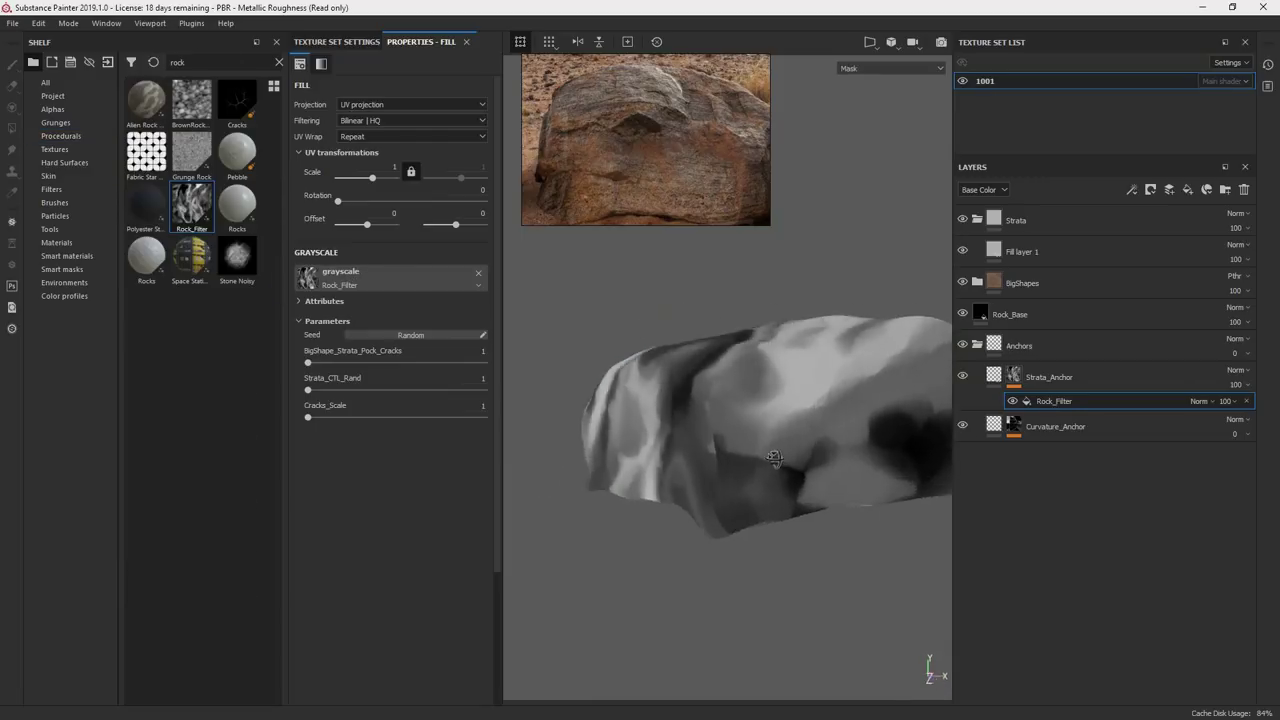
# Set the Rock_Filter fill to Tri-planar projection with BigShape_Strata_Pock_Cracks at 2 and Strata_CTL_Rand at 1.
pyautogui.keyDown('alt'); pyautogui.moveTo(770, 465); pyautogui.dragTo(1068, 428); pyautogui.keyUp('alt')
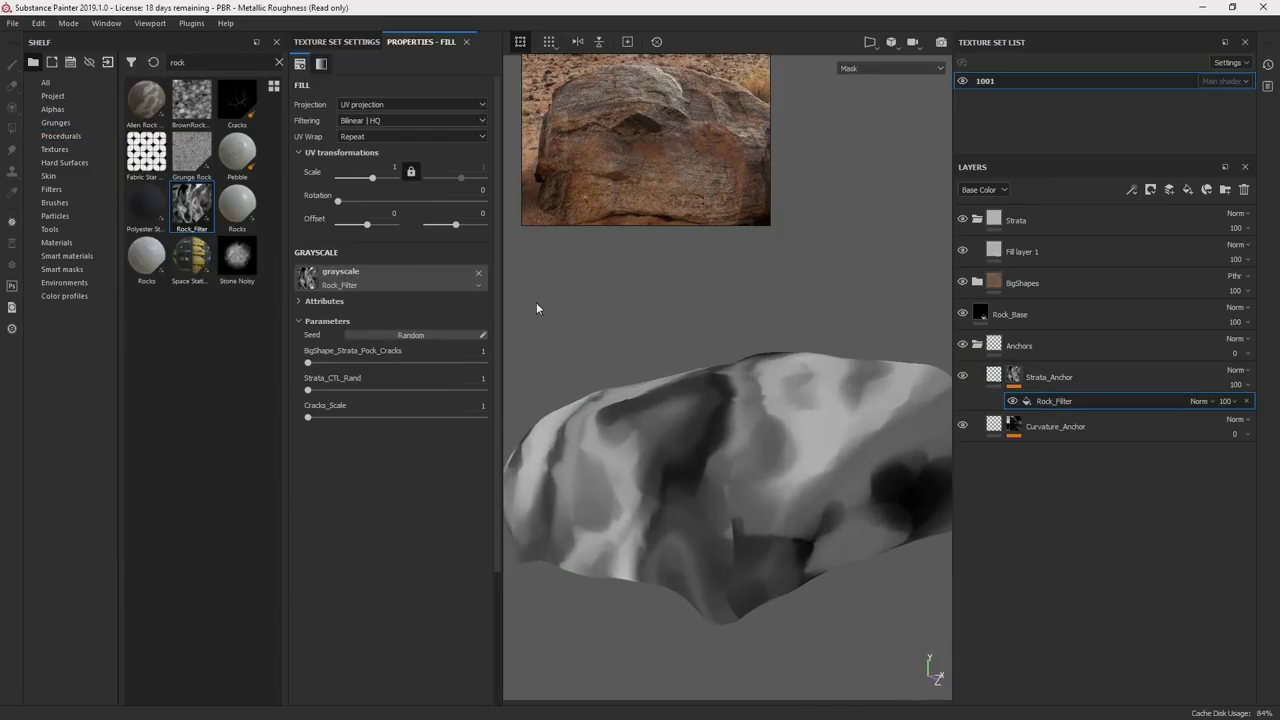
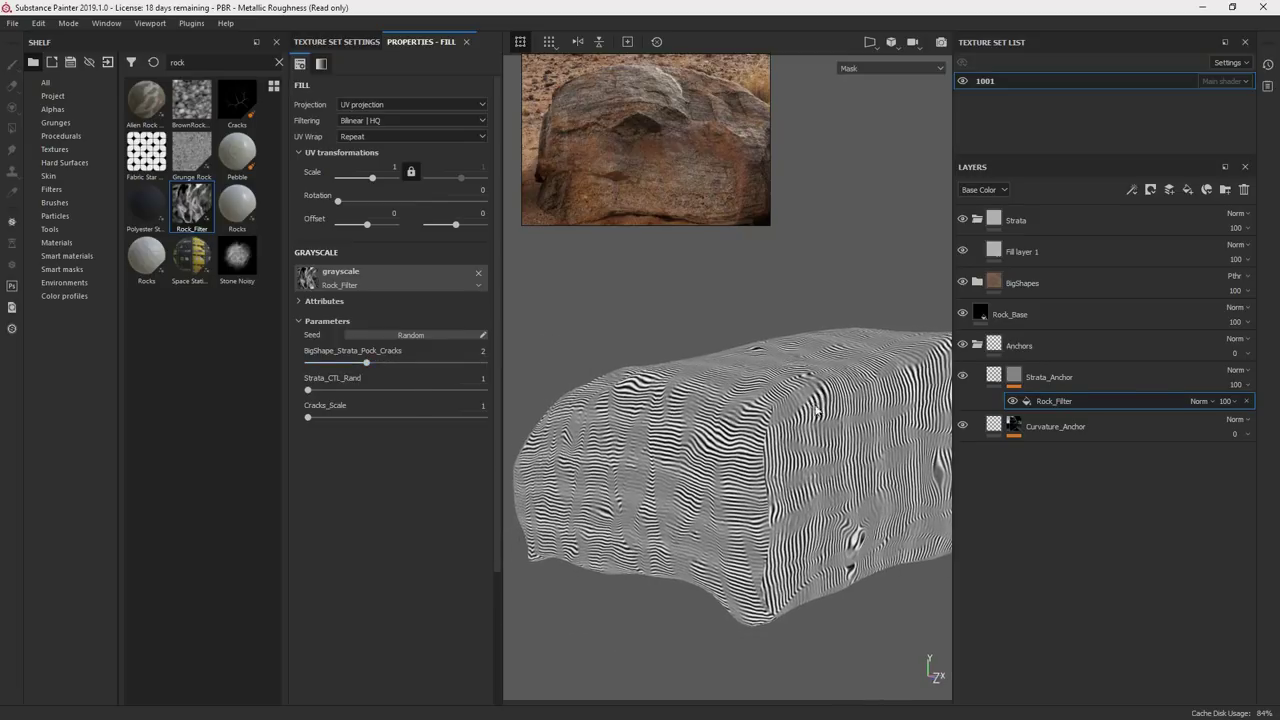
pyautogui.click(392, 130)
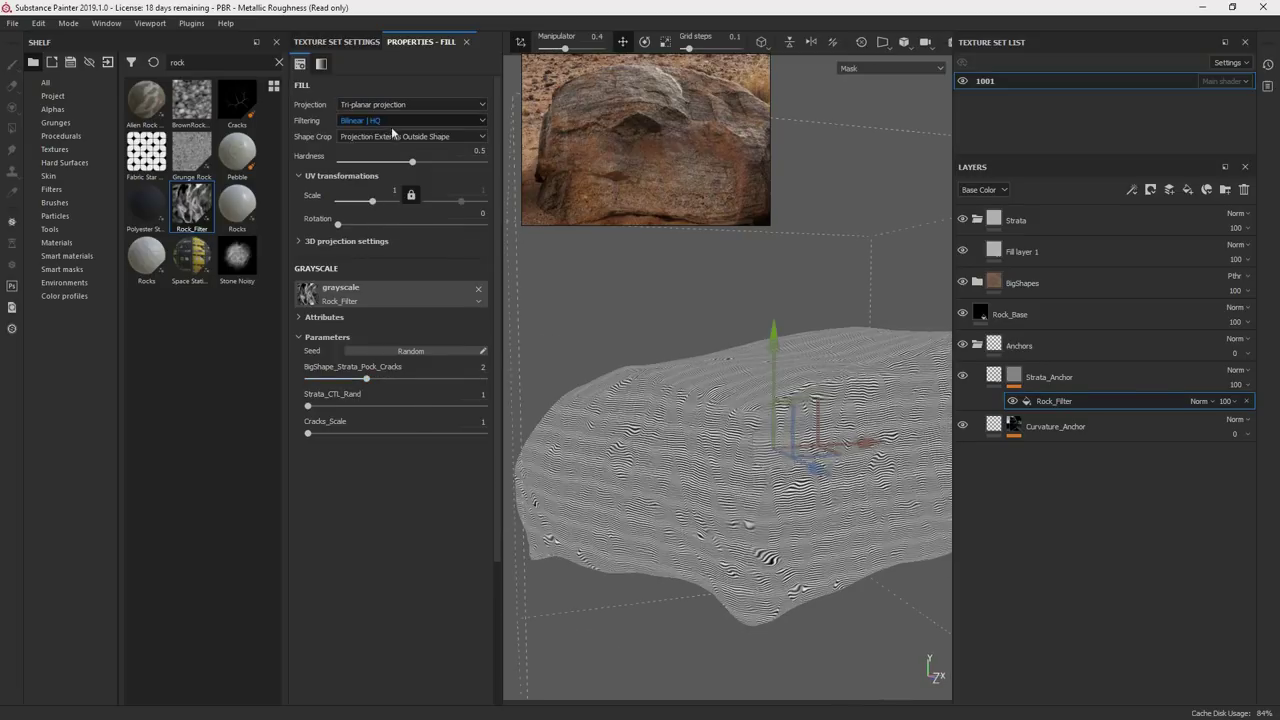
pyautogui.keyDown('alt'); pyautogui.moveTo(630, 435); pyautogui.dragTo(645, 490); pyautogui.keyUp('alt')
pyautogui.keyDown('alt'); pyautogui.moveTo(645, 490); pyautogui.dragTo(760, 428, button='right'); pyautogui.keyUp('alt')
pyautogui.keyDown('alt'); pyautogui.moveTo(760, 428); pyautogui.dragTo(698, 428); pyautogui.keyUp('alt')
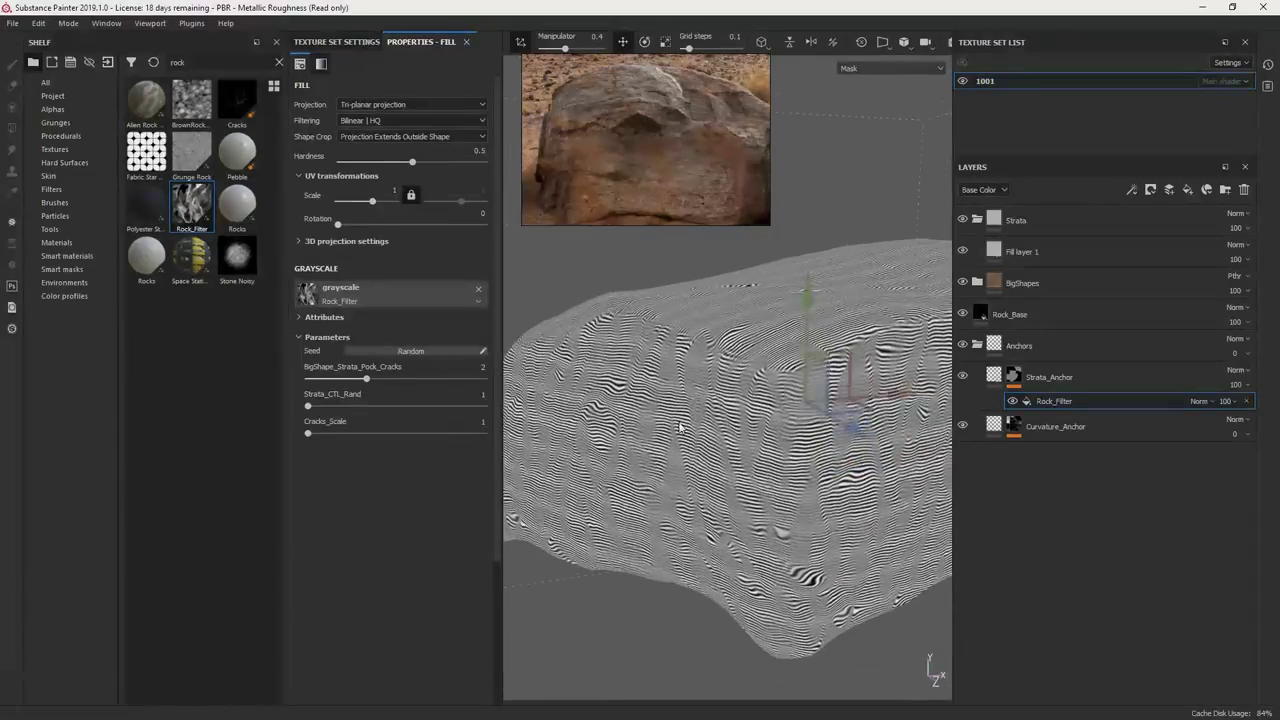
pyautogui.keyDown('alt'); pyautogui.moveTo(822, 410); pyautogui.dragTo(737, 423); pyautogui.keyUp('alt')
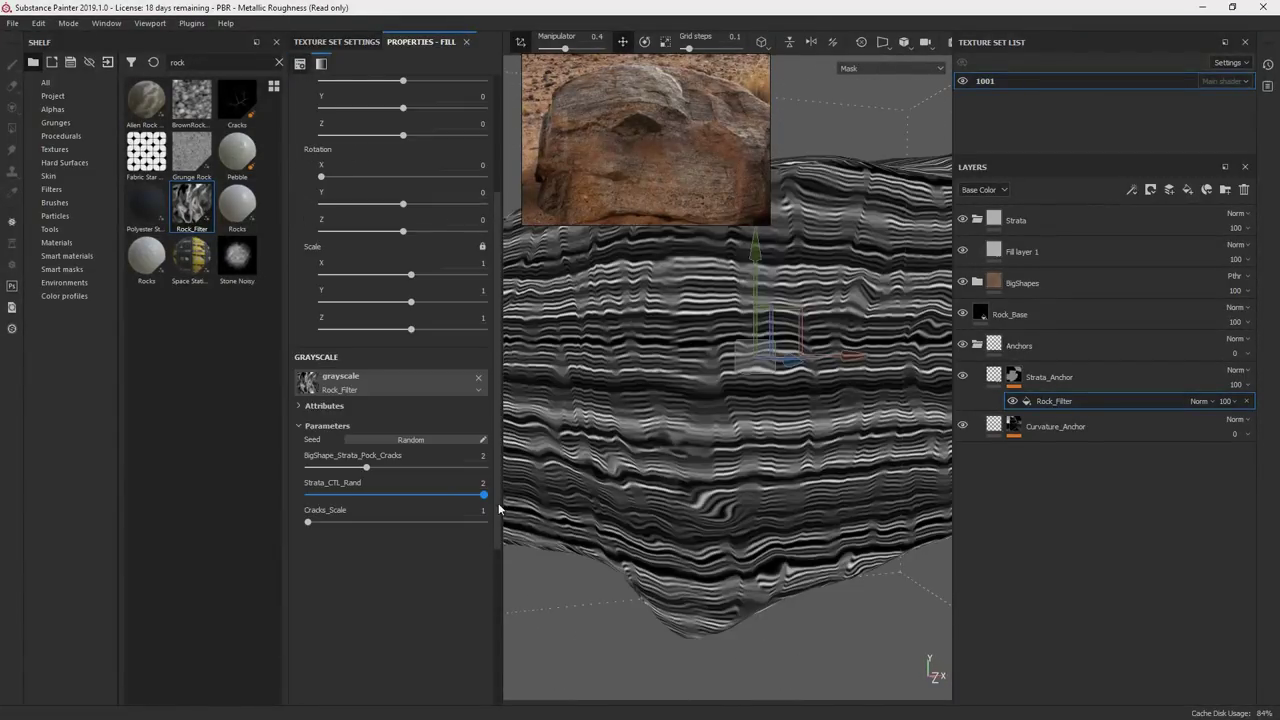
pyautogui.moveTo(484, 494); pyautogui.dragTo(312, 484)
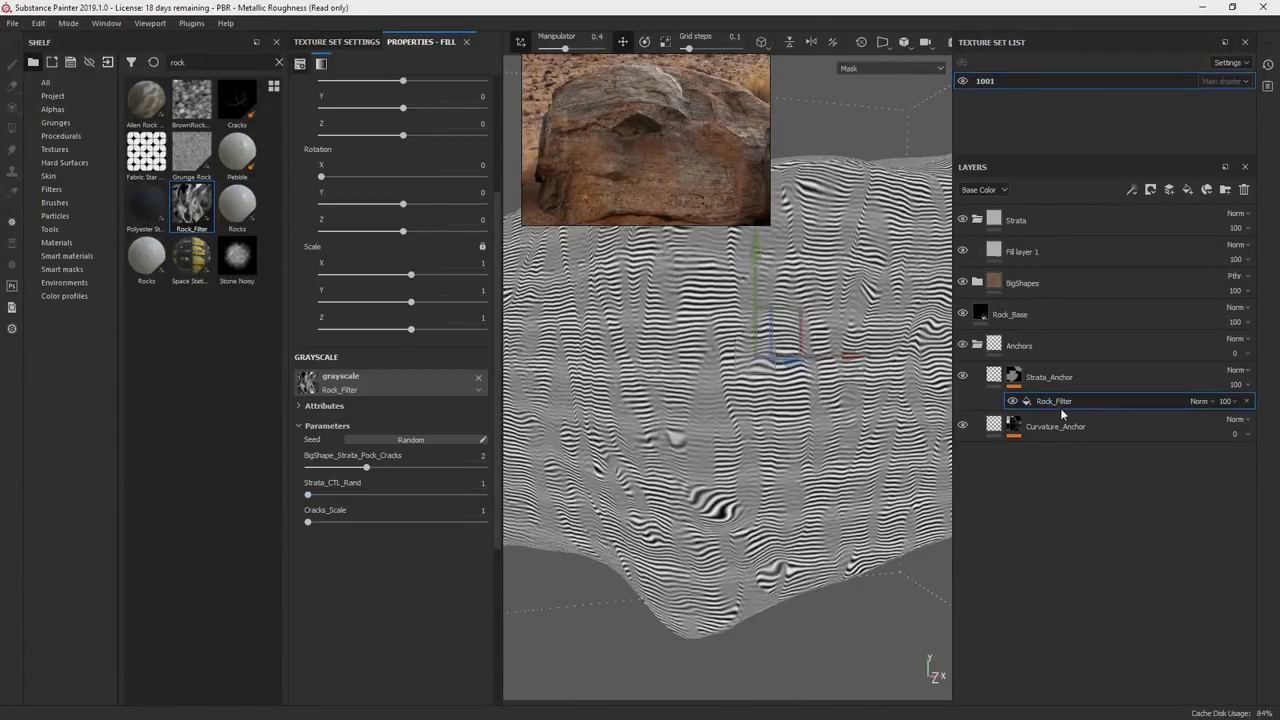
# Rename the Strata_Anchor layer as Strata_CTL and duplicate it as a layer named Strata_Rand.
pyautogui.doubleClick(1050, 377)
pyautogui.write('Strata_CTL')
pyautogui.press('Return')
pyautogui.hotkey('ctrl', 'd')
pyautogui.doubleClick(1060, 377)
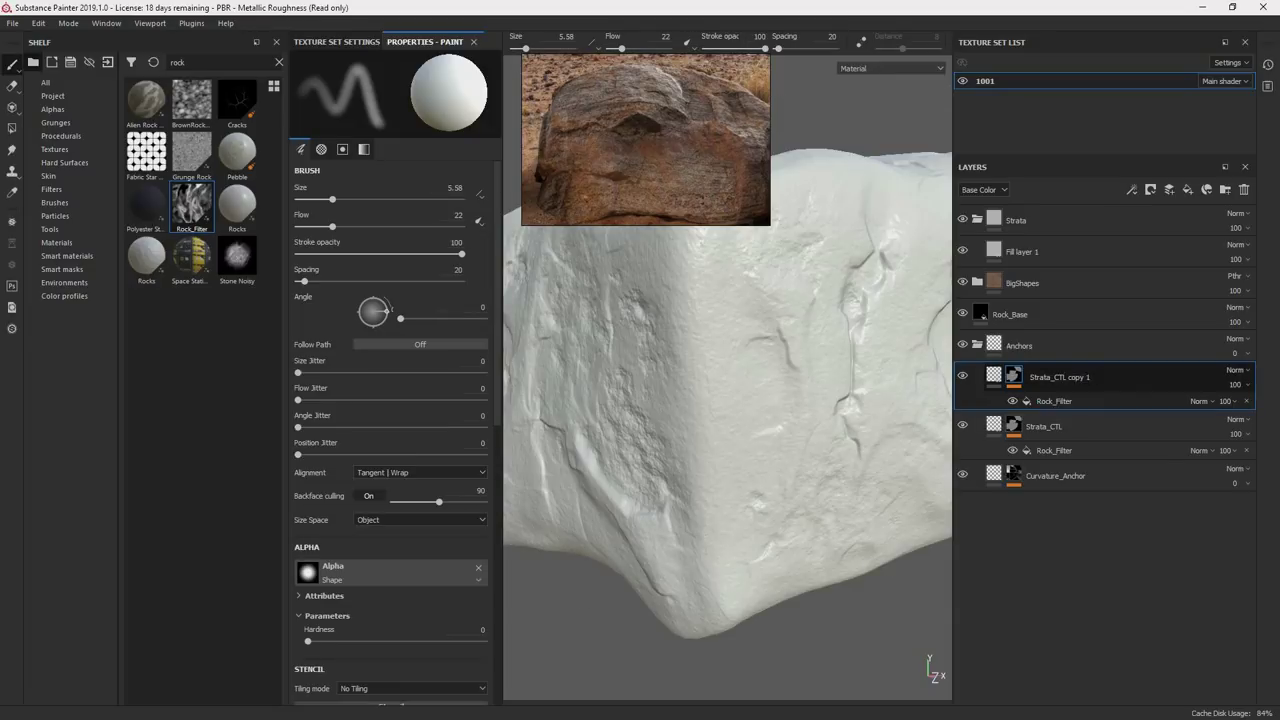
pyautogui.keyDown('alt'); pyautogui.click(1015, 380); pyautogui.keyUp('alt')
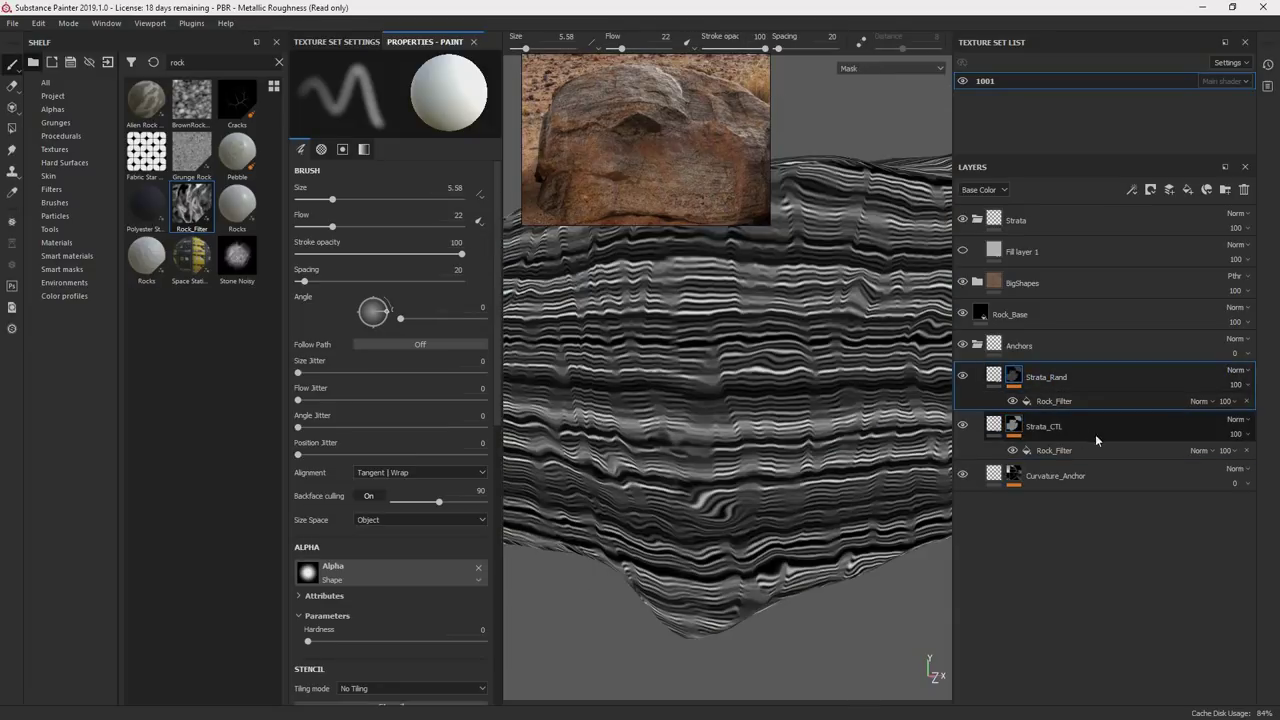
# Add an anchor point above Rock_Filter in the Strata_Rand mask and name it Strata_Rand.
pyautogui.rightClick(1092, 401)
pyautogui.click(1092, 405)
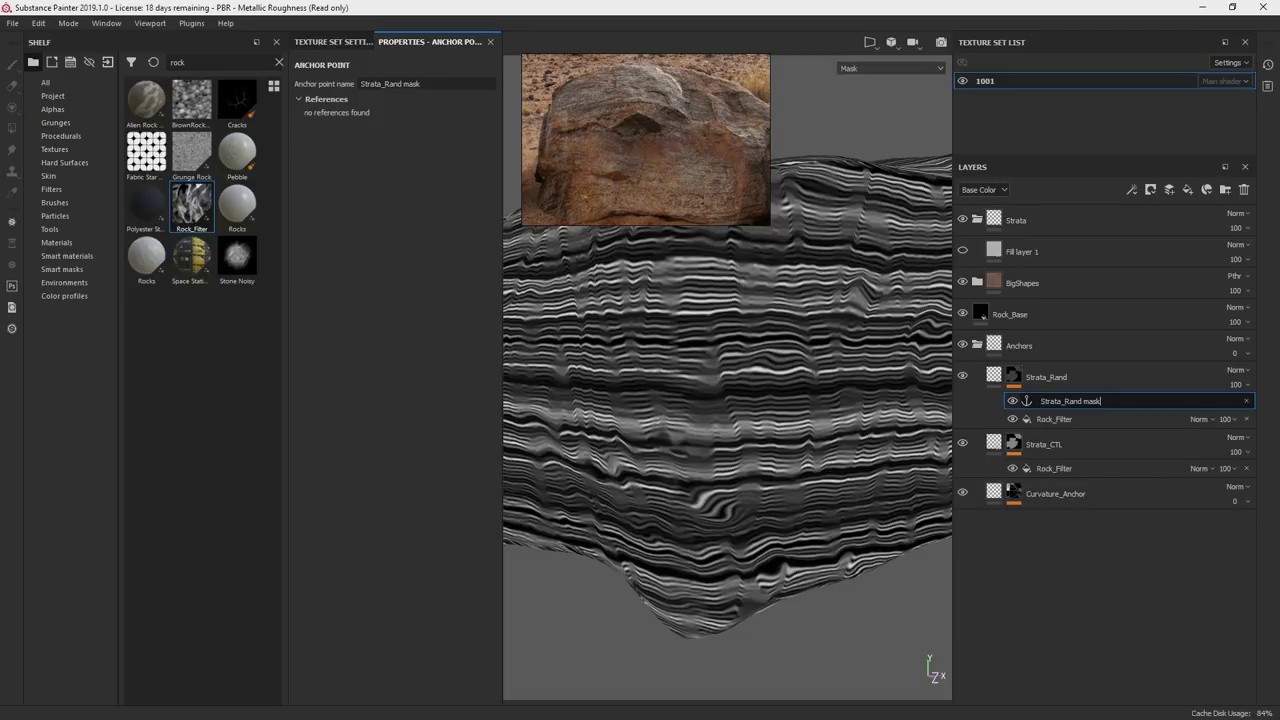
pyautogui.press('BackSpace')
pyautogui.press('BackSpace')
pyautogui.press('BackSpace')
pyautogui.press('BackSpace')
pyautogui.press('BackSpace')
pyautogui.press('Return')
# Add an anchor point to the Strata_CTL layer's mask and name it Strata_CTL.
pyautogui.rightClick(1015, 443)
pyautogui.click(1070, 560)
pyautogui.doubleClick(1112, 470)
pyautogui.press('BackSpace')
pyautogui.press('Return')
# Turn Fill layer 1 in the Strata folder visible and add a white mask to it.
pyautogui.keyDown('alt'); pyautogui.moveTo(797, 282); pyautogui.dragTo(880, 340); pyautogui.keyUp('alt')
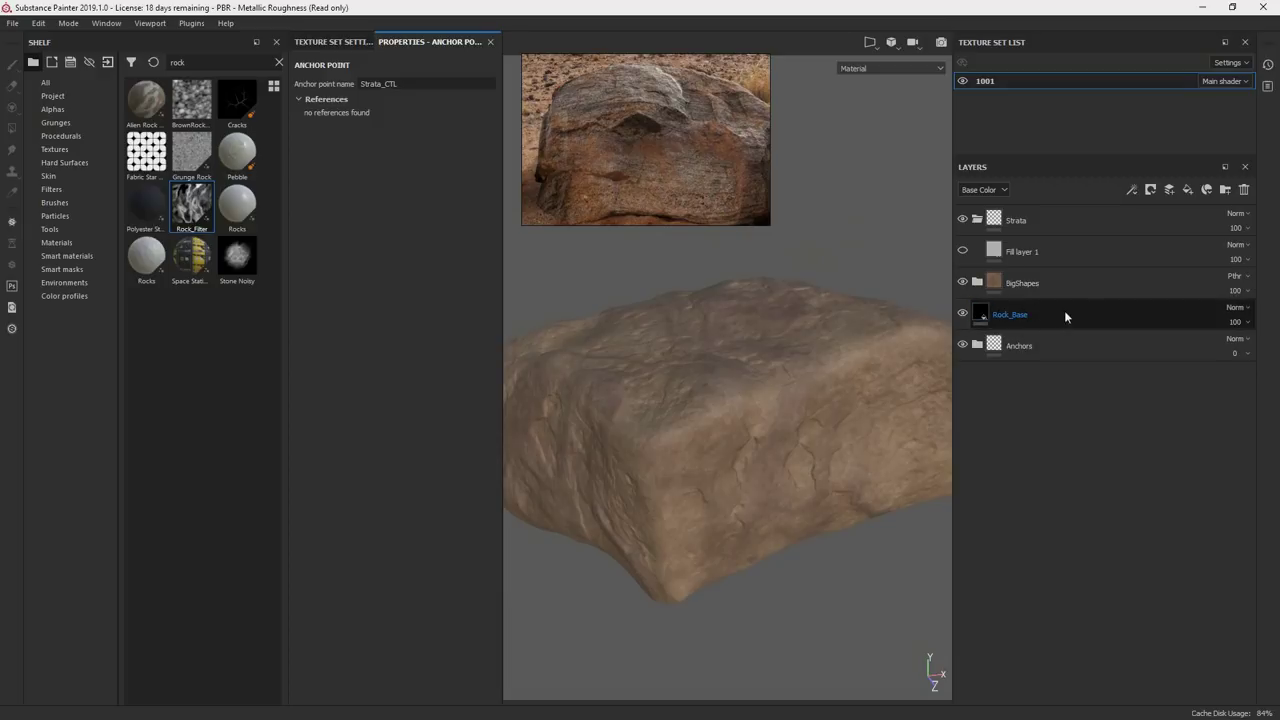
pyautogui.click(963, 251)
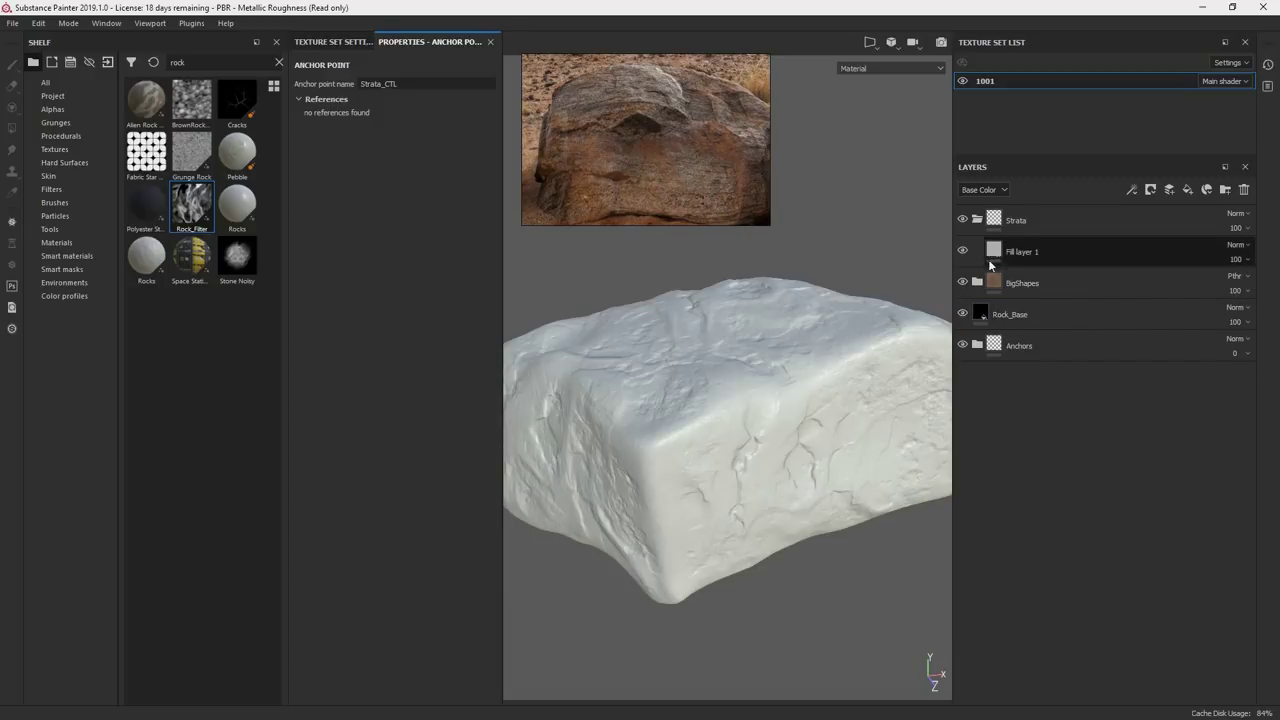
pyautogui.click(990, 257)
pyautogui.rightClick(991, 247)
pyautogui.click(1003, 263)
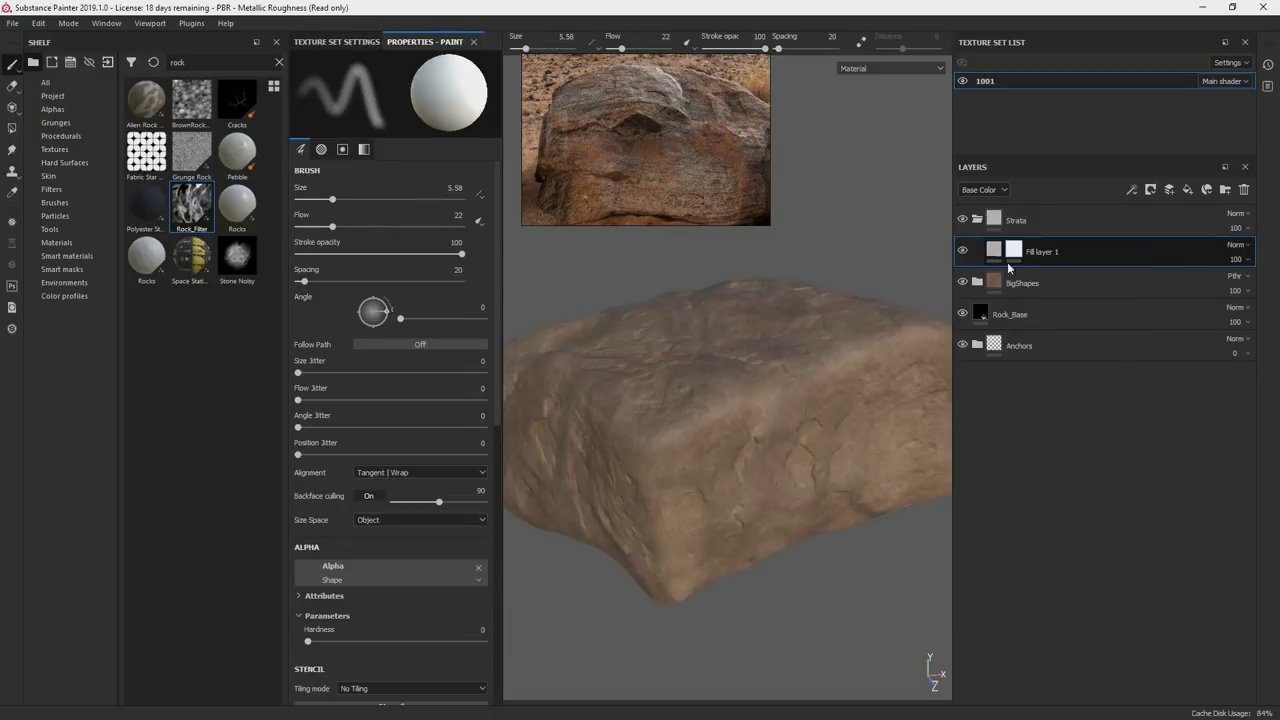
# Add a fill to Fill layer 1's mask and assign the Strata_CTL anchor point to it.
pyautogui.rightClick(1012, 247)
pyautogui.click(1066, 305)
pyautogui.click(390, 273)
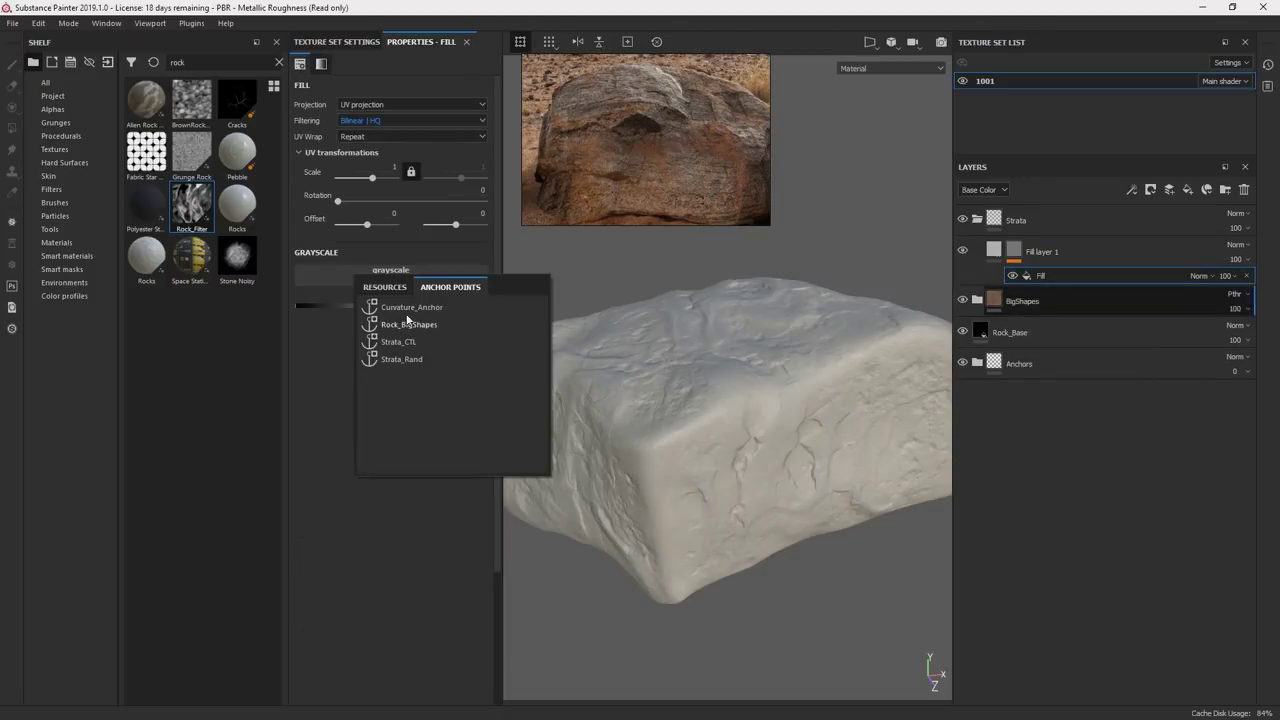
pyautogui.click(408, 342)
pyautogui.keyDown('alt'); pyautogui.moveTo(749, 449); pyautogui.dragTo(791, 351); pyautogui.keyUp('alt')
pyautogui.keyDown('alt'); pyautogui.moveTo(791, 351); pyautogui.dragTo(730, 395, button='right'); pyautogui.keyUp('alt')
pyautogui.keyDown('alt'); pyautogui.moveTo(730, 395); pyautogui.dragTo(772, 374); pyautogui.keyUp('alt')
# Switch the mask fill's anchor point to Strata_Rand and open Fill layer 1's material properties.
pyautogui.click(390, 275)
pyautogui.click(437, 360)
pyautogui.click(998, 249)
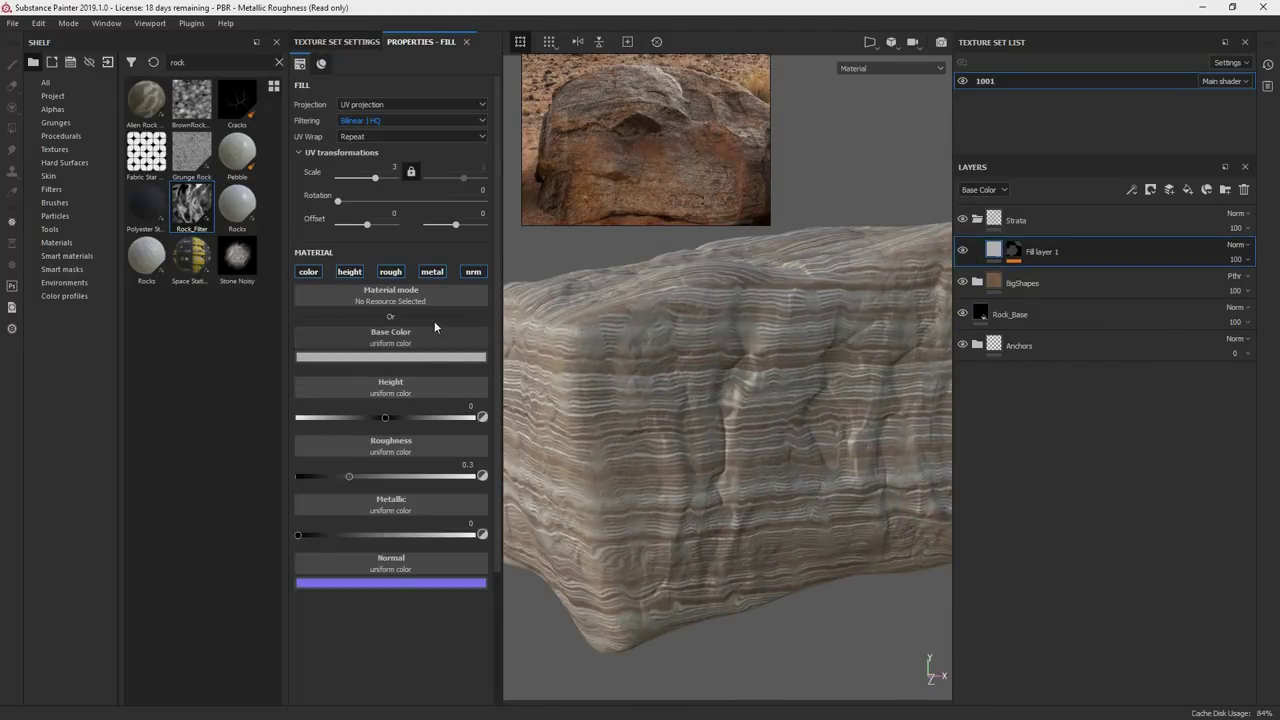
# Limit Fill layer 1 to the height channel by disabling color, rough, metal and nrm, and lower its height value.
pyautogui.click(398, 275)
pyautogui.click(436, 275)
pyautogui.click(472, 275)
pyautogui.click(313, 274)
pyautogui.moveTo(385, 367); pyautogui.dragTo(362, 365)
pyautogui.keyDown('alt'); pyautogui.moveTo(540, 372); pyautogui.dragTo(828, 374); pyautogui.keyUp('alt')
# Add a filter above the Strata_Rand fill in Fill layer 1's mask.
pyautogui.click(1014, 250)
pyautogui.keyDown('alt'); pyautogui.moveTo(820, 310); pyautogui.dragTo(901, 339); pyautogui.keyUp('alt')
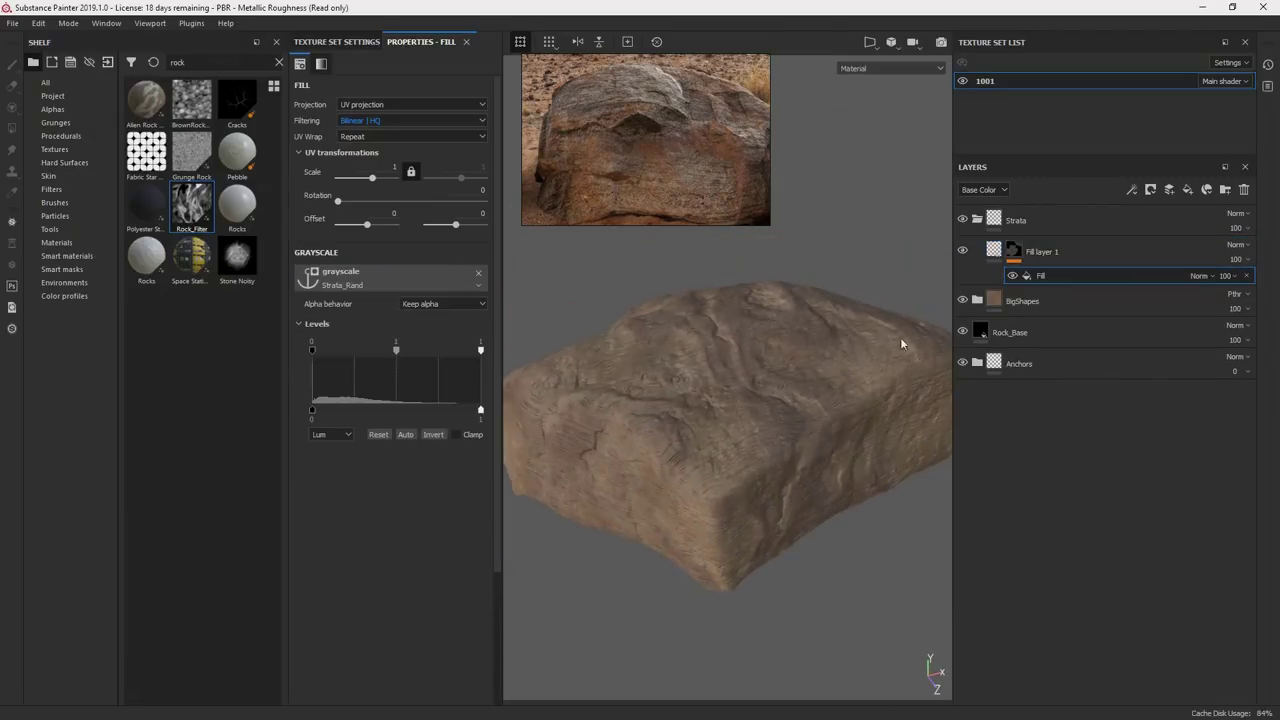
pyautogui.keyDown('alt'); pyautogui.moveTo(834, 428); pyautogui.dragTo(790, 350); pyautogui.keyUp('alt')
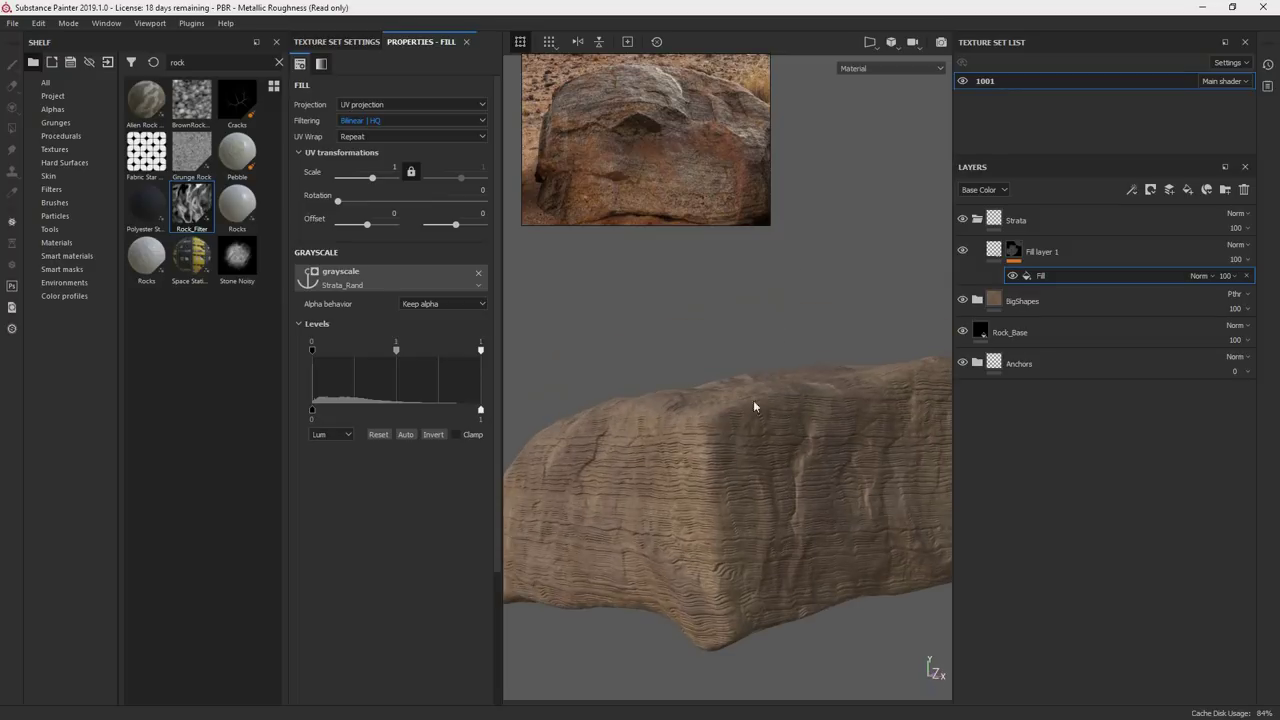
pyautogui.keyDown('alt'); pyautogui.moveTo(838, 410); pyautogui.dragTo(990, 372); pyautogui.keyUp('alt')
pyautogui.rightClick(1049, 274)
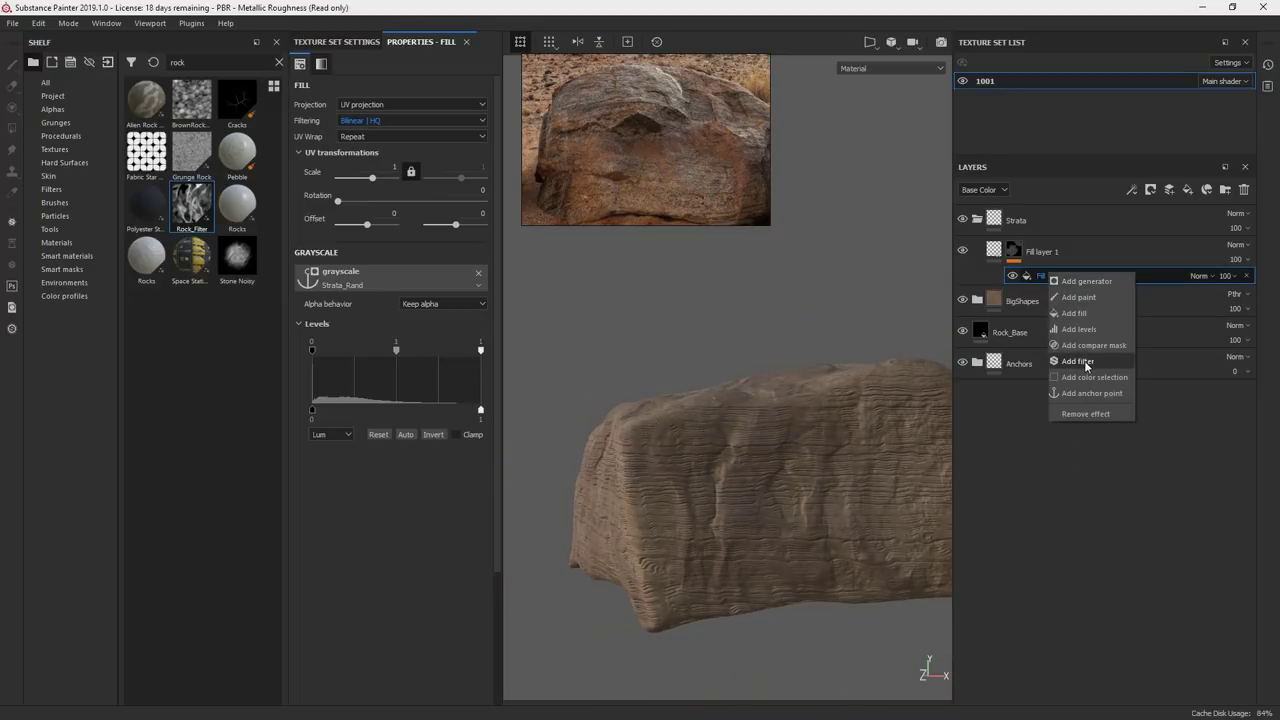
pyautogui.click(1084, 360)
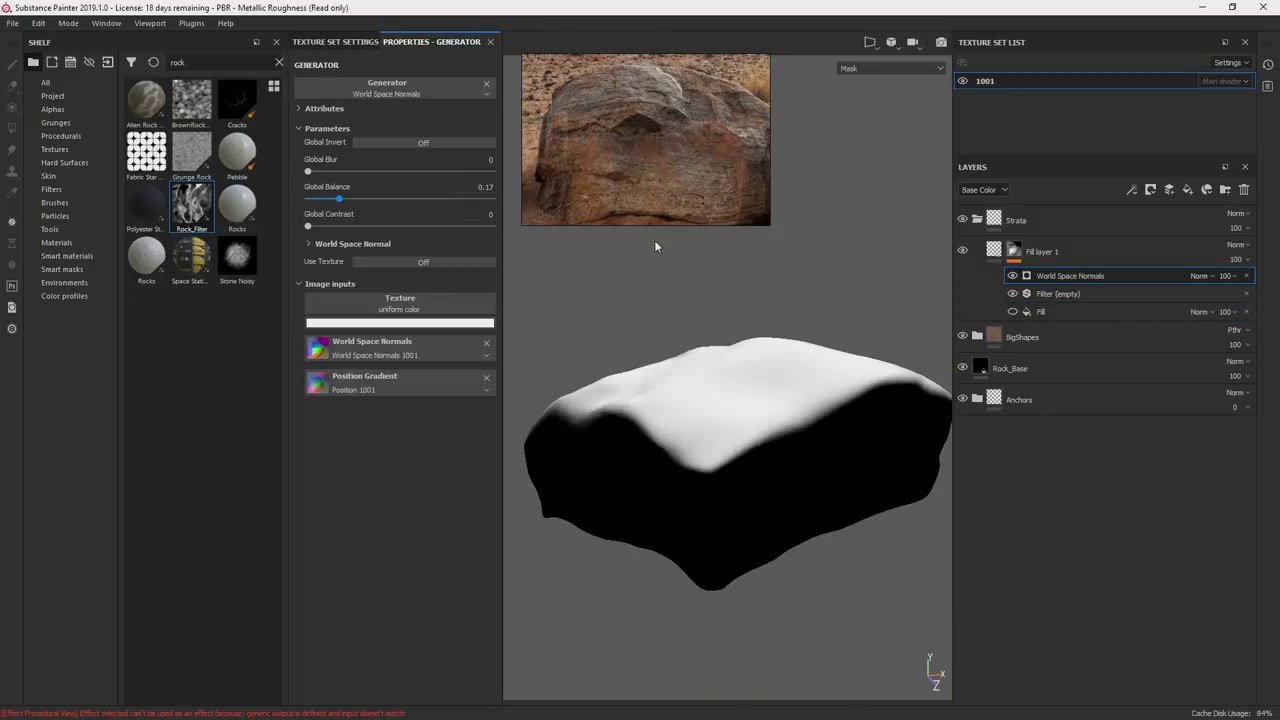
# Invert the World Space Normals generator in Fill layer 1's mask and raise its global balance.
pyautogui.keyDown('alt'); pyautogui.moveTo(654, 240); pyautogui.dragTo(726, 286); pyautogui.keyUp('alt')
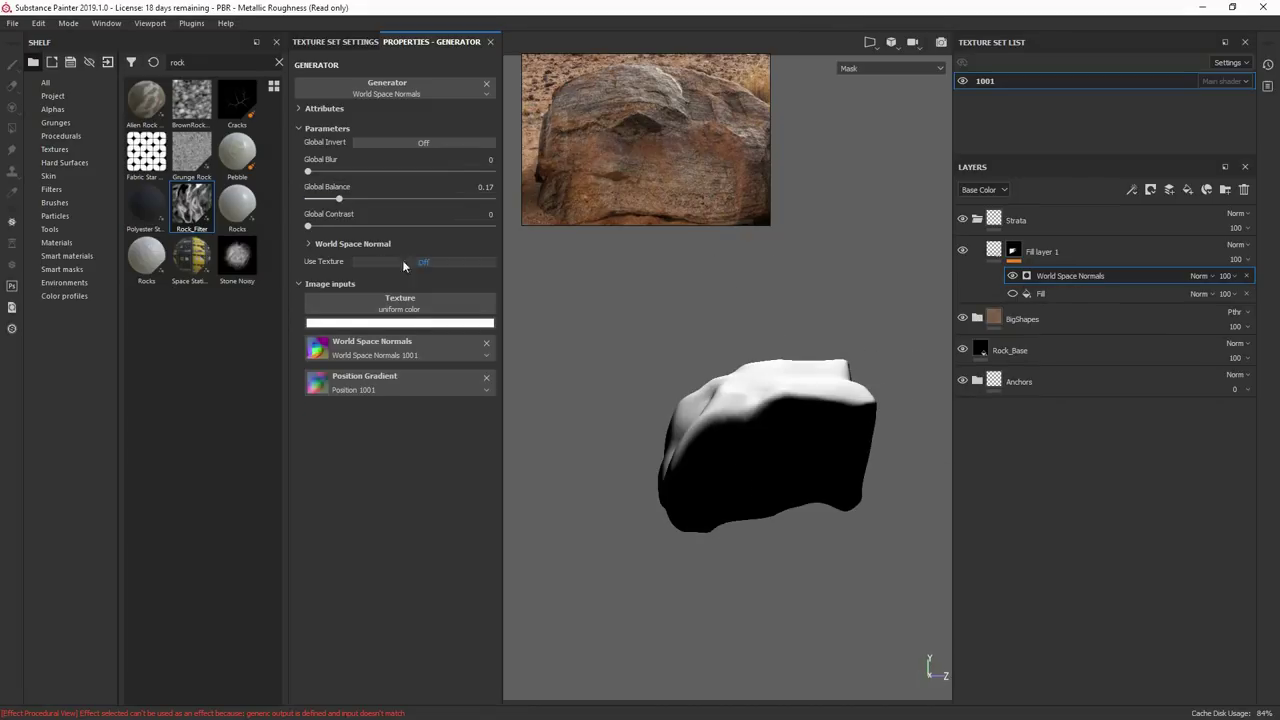
pyautogui.click(423, 142)
pyautogui.moveTo(339, 198); pyautogui.dragTo(467, 197)
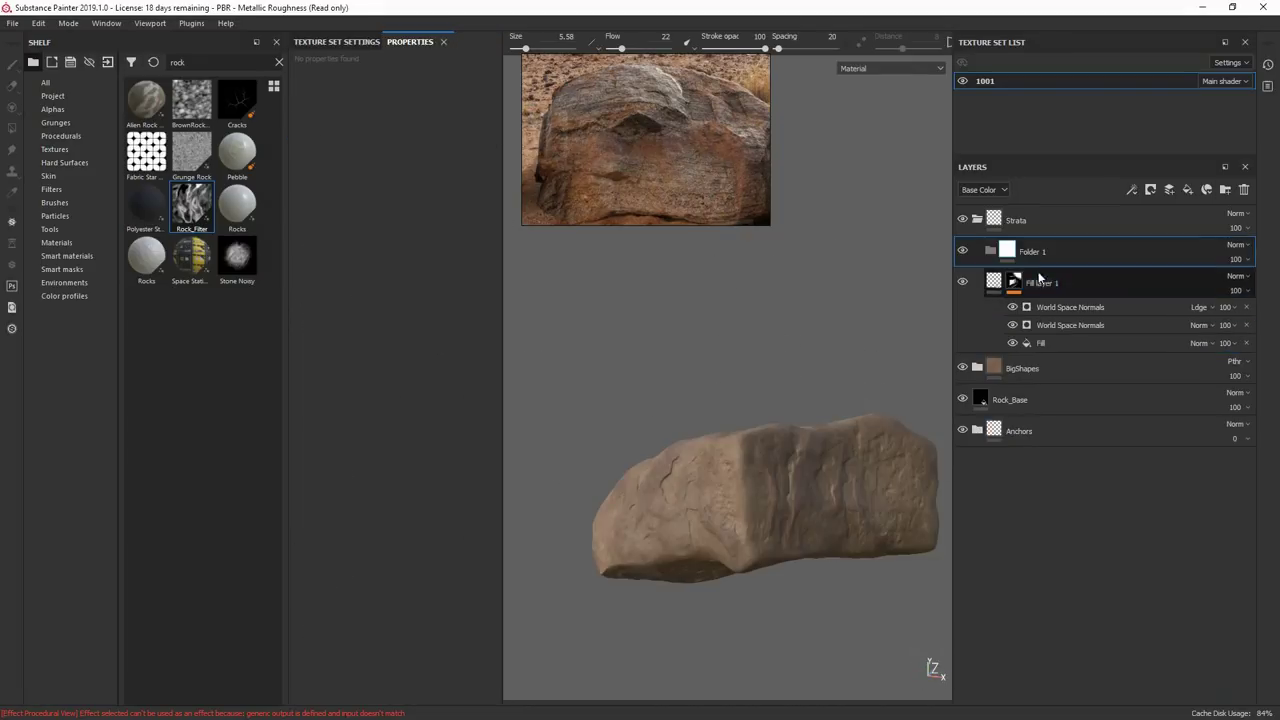
# Rename the new folder inside Strata as Strata_Height.
pyautogui.click(1040, 252)
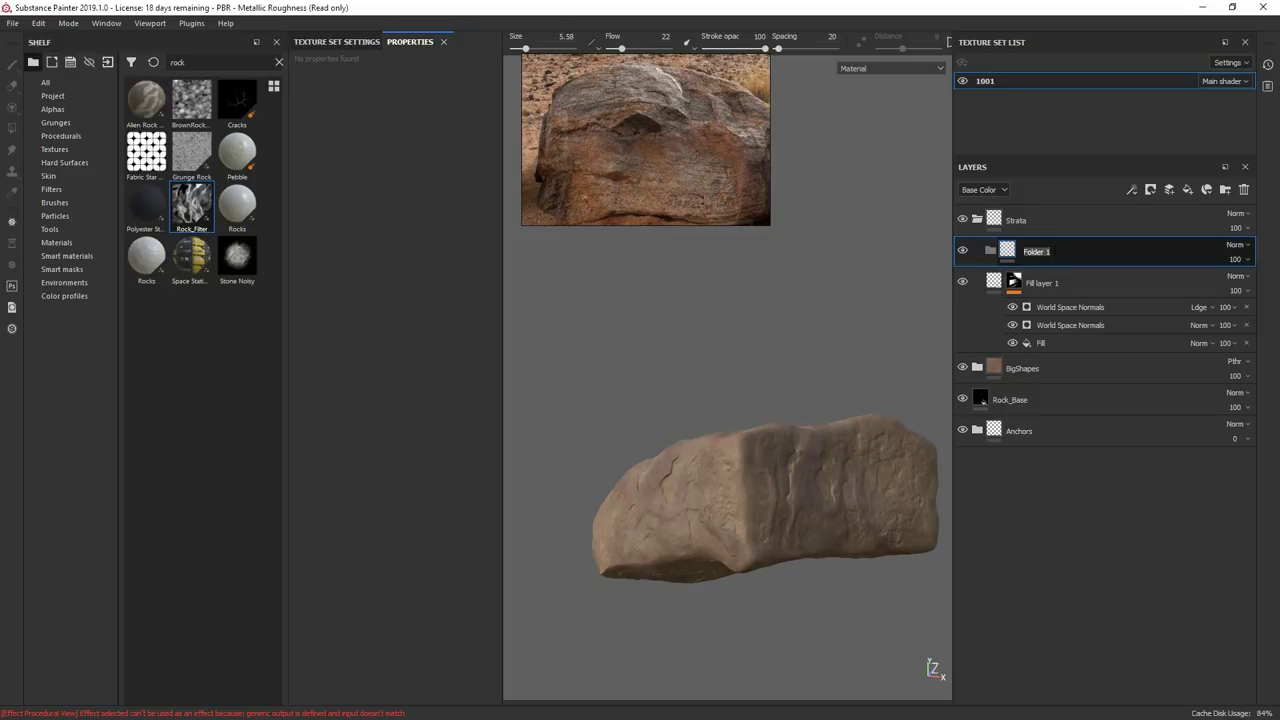
pyautogui.write('Strata_Height')
pyautogui.press('Return')
# Copy Fill layer 1's mask, add a black mask to the Strata_Height folder and paste the copied mask into it.
pyautogui.rightClick(1024, 281)
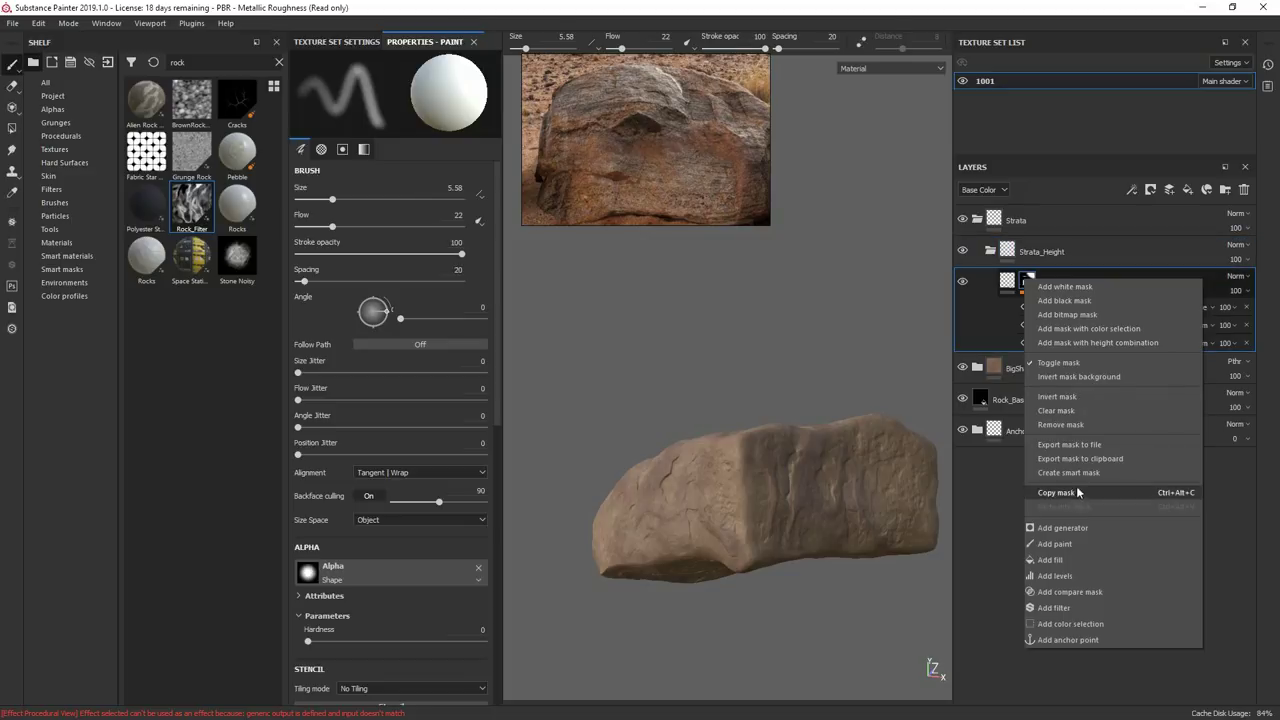
pyautogui.click(1077, 492)
pyautogui.rightClick(1018, 251)
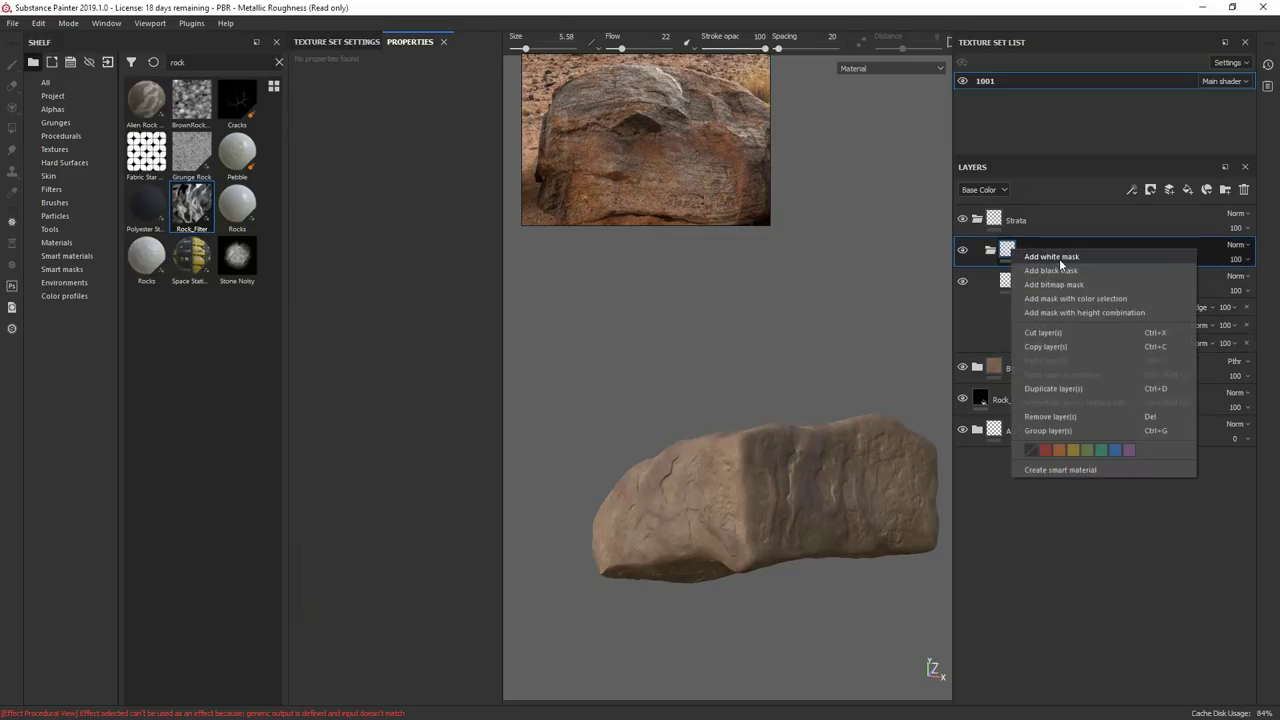
pyautogui.click(1056, 270)
pyautogui.rightClick(1030, 250)
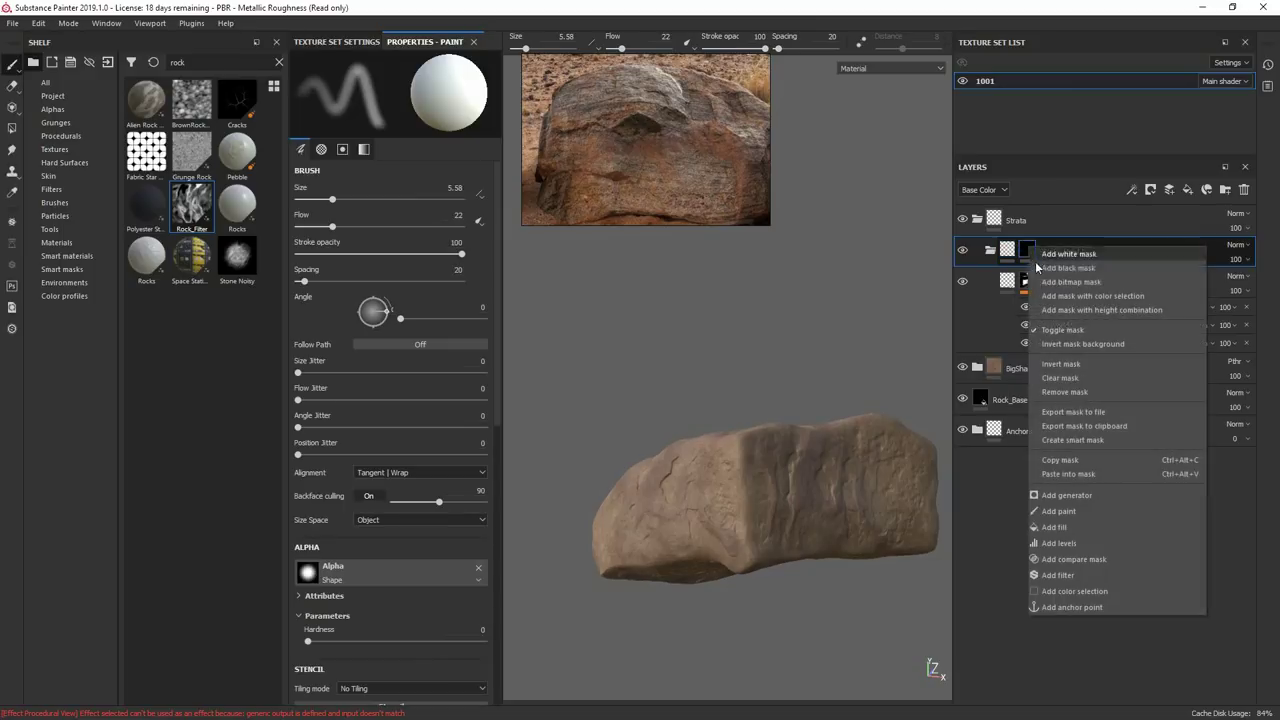
pyautogui.click(1087, 478)
# Remove the fill from Strata_Height's mask and both World Space Normals generators from Fill layer 1's mask.
pyautogui.click(1246, 312)
pyautogui.click(1202, 294)
pyautogui.click(1212, 308)
pyautogui.keyDown('alt'); pyautogui.click(1029, 317); pyautogui.keyUp('alt')
pyautogui.click(1246, 343)
pyautogui.click(1246, 343)
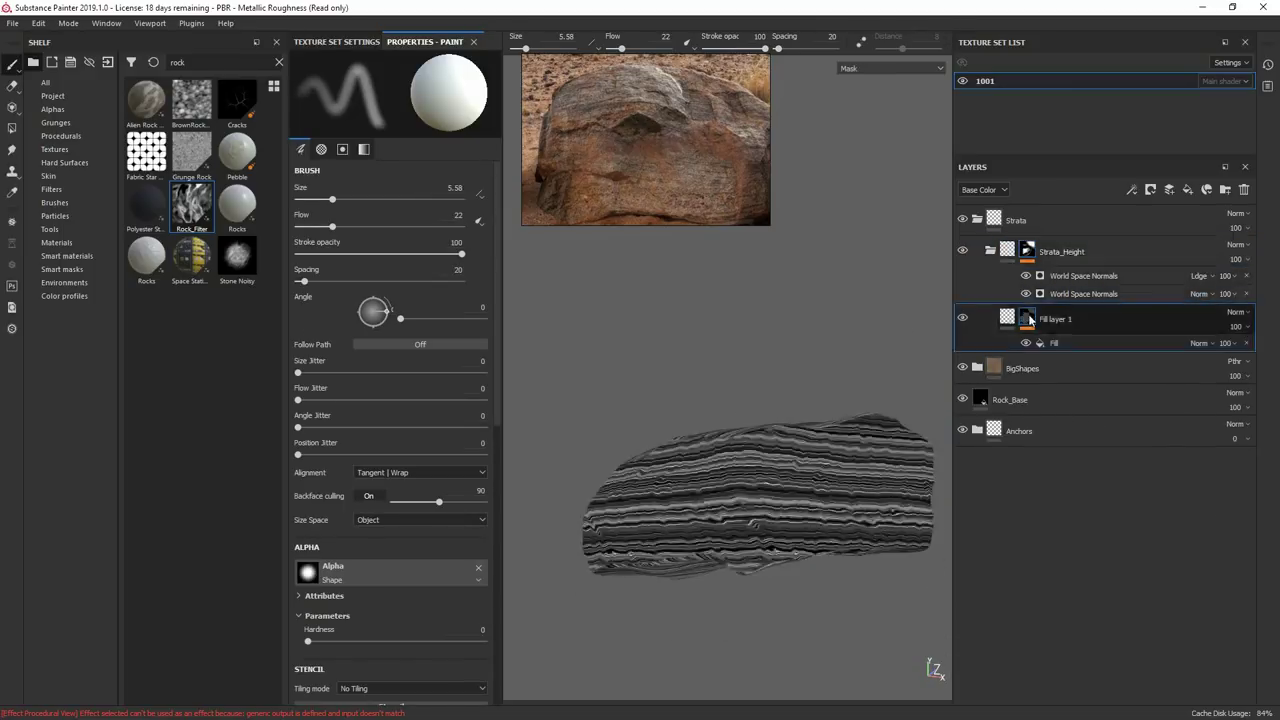
# Add a Levels effect to Strata_Height's mask and invert it.
pyautogui.click(1007, 317)
pyautogui.keyDown('alt'); pyautogui.moveTo(720, 440); pyautogui.dragTo(770, 410); pyautogui.keyUp('alt')
pyautogui.rightClick(1028, 251)
pyautogui.click(1075, 378)
pyautogui.click(441, 180)
# Examine the Fill layer 1 and Strata_Height masks and the resulting material around the rock.
pyautogui.keyDown('alt'); pyautogui.moveTo(796, 320); pyautogui.dragTo(940, 360); pyautogui.keyUp('alt')
pyautogui.click(1022, 338)
pyautogui.keyDown('alt'); pyautogui.click(1030, 338); pyautogui.keyUp('alt')
pyautogui.keyDown('alt'); pyautogui.moveTo(834, 307); pyautogui.dragTo(890, 335); pyautogui.keyUp('alt')
pyautogui.keyDown('alt'); pyautogui.click(1027, 251); pyautogui.keyUp('alt')
pyautogui.keyDown('alt'); pyautogui.moveTo(820, 258); pyautogui.dragTo(724, 390); pyautogui.keyUp('alt')
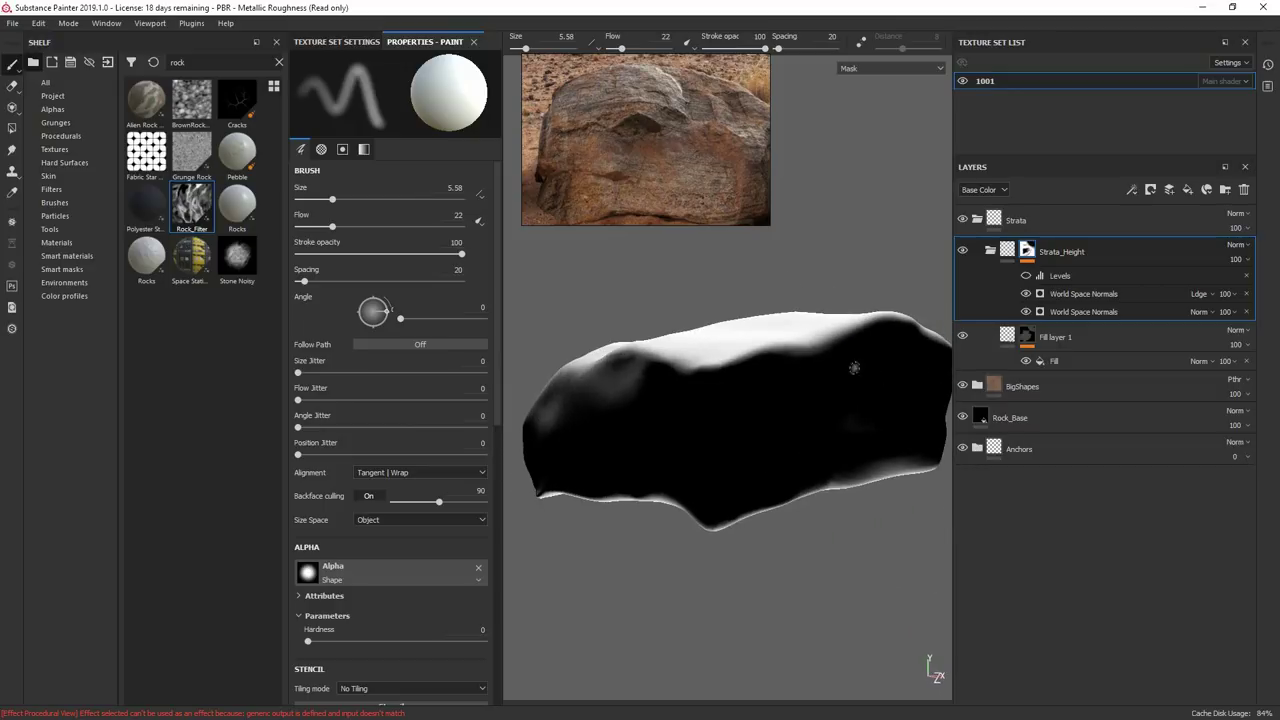
pyautogui.keyDown('alt'); pyautogui.moveTo(922, 367); pyautogui.dragTo(1043, 246); pyautogui.keyUp('alt')
pyautogui.click(1010, 254)
pyautogui.moveTo(840, 332)
pyautogui.keyDown('alt'); pyautogui.mouseDown()
pyautogui.moveTo(1100, 287)
pyautogui.moveTo(1020, 285)
pyautogui.moveTo(850, 322)
pyautogui.mouseUp(); pyautogui.keyUp('alt')
pyautogui.keyDown('alt'); pyautogui.moveTo(850, 322); pyautogui.dragTo(908, 326, button='right'); pyautogui.keyUp('alt')
# Add a filter above the Levels in Strata_Height's mask and choose the Warp filter for it.
pyautogui.click(1027, 251)
pyautogui.rightClick(1066, 276)
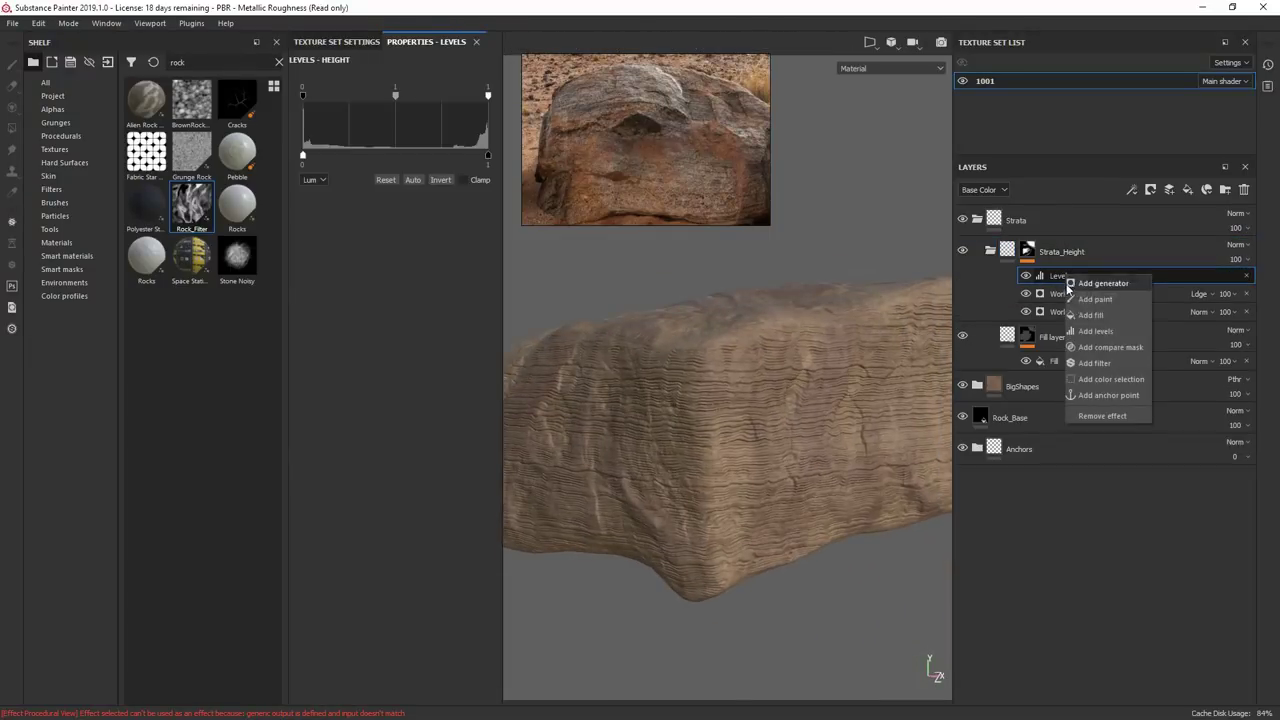
pyautogui.click(1105, 364)
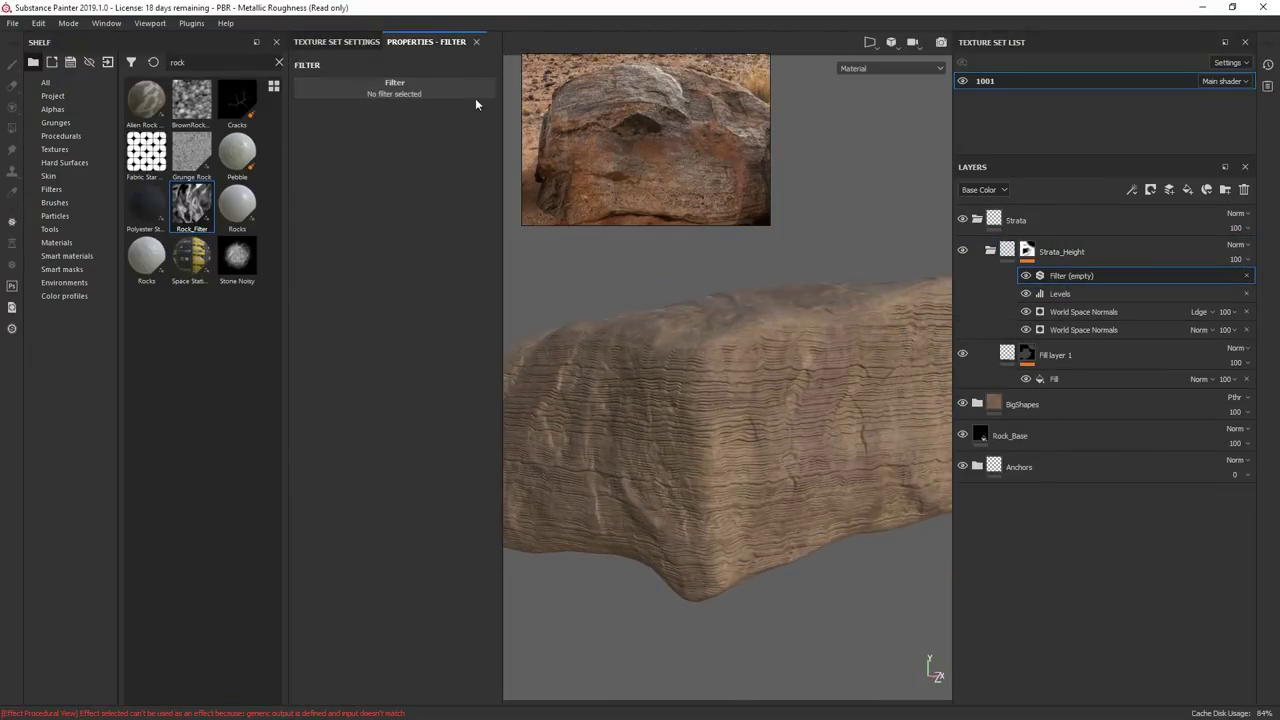
pyautogui.click(458, 92)
pyautogui.write('war')
pyautogui.click(520, 254)
# Raise the Warp filter's intensity on Strata_Height's mask to break up the mask edges.
pyautogui.keyDown('alt'); pyautogui.click(1027, 251); pyautogui.keyUp('alt')
pyautogui.click(1059, 276)
pyautogui.moveTo(334, 190); pyautogui.dragTo(498, 189)
pyautogui.click(1007, 250)
pyautogui.keyDown('alt'); pyautogui.moveTo(760, 330); pyautogui.dragTo(900, 311); pyautogui.keyUp('alt')
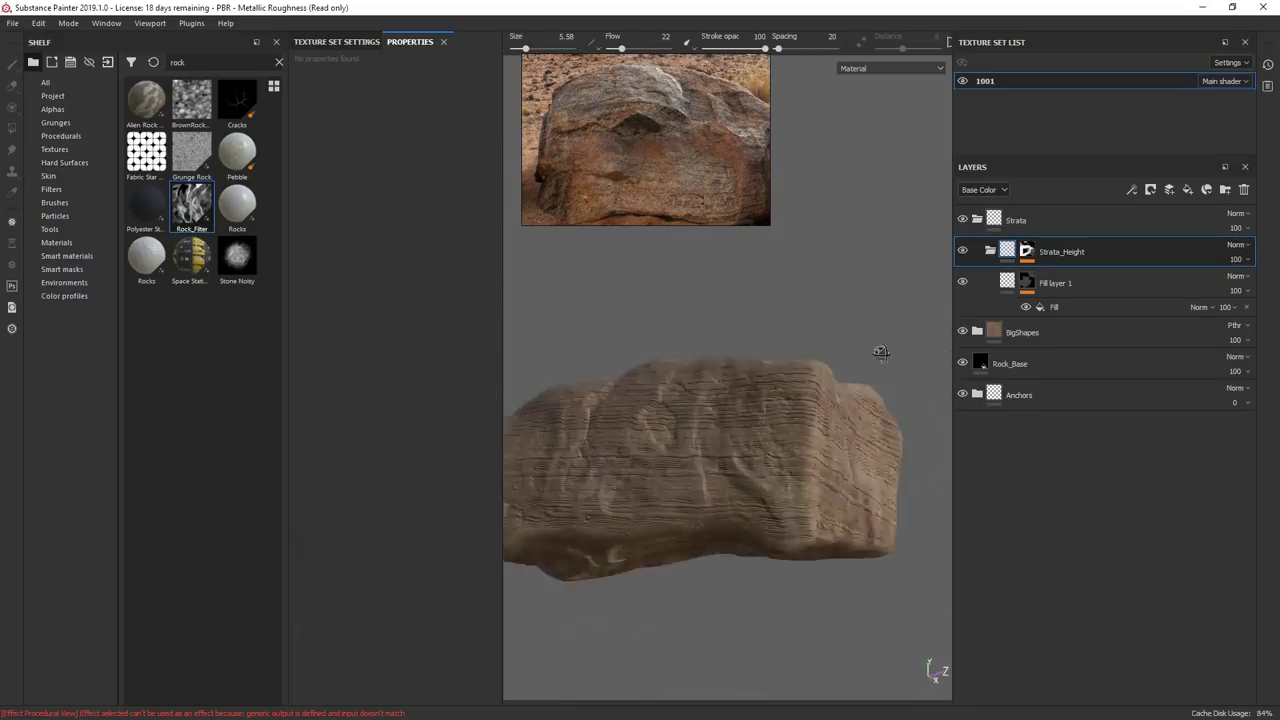
# Inspect the strata on the rock's sides with the upper World Space Normals generator of Strata_Height's mask selected.
pyautogui.click(1027, 251)
pyautogui.click(1084, 312)
pyautogui.keyDown('alt'); pyautogui.moveTo(880, 370); pyautogui.dragTo(1090, 390); pyautogui.keyUp('alt')
pyautogui.keyDown('alt'); pyautogui.moveTo(797, 406); pyautogui.dragTo(943, 366); pyautogui.keyUp('alt')
pyautogui.scroll(3, 820, 362)
pyautogui.keyDown('alt'); pyautogui.moveTo(810, 362); pyautogui.dragTo(881, 356); pyautogui.keyUp('alt')
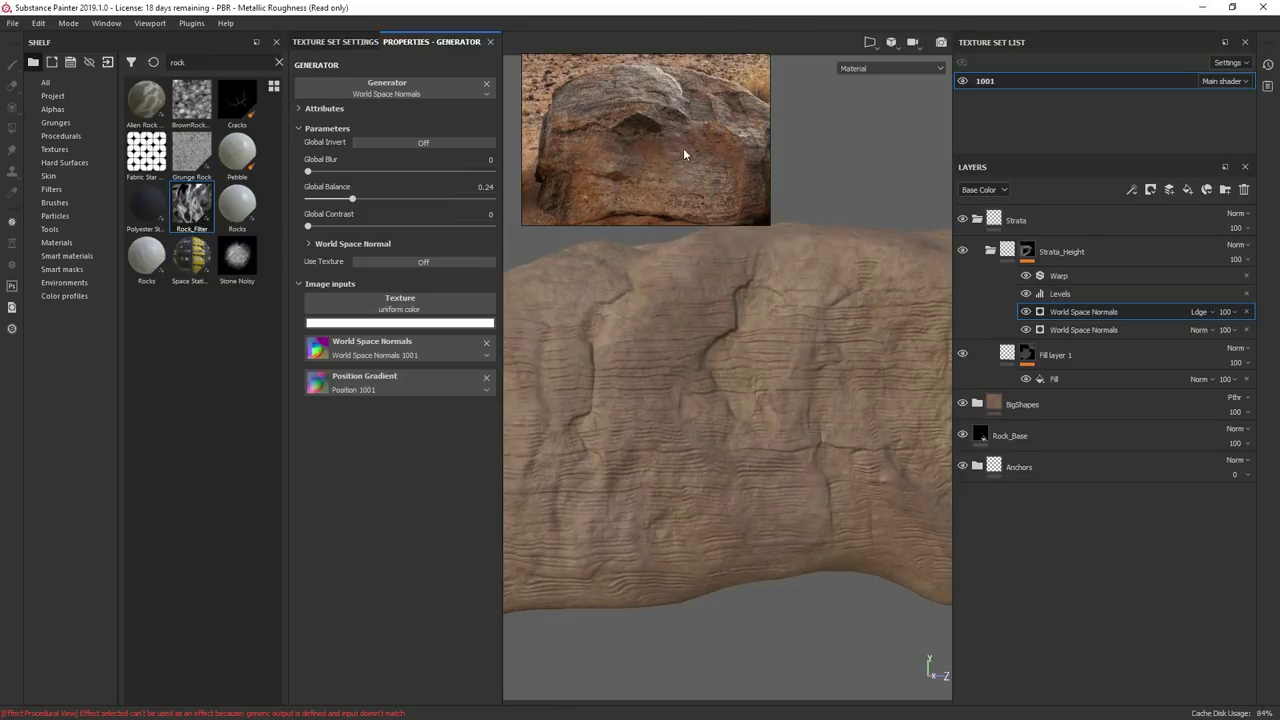
pyautogui.keyDown('alt'); pyautogui.moveTo(853, 367); pyautogui.dragTo(790, 330); pyautogui.keyUp('alt')
# Add a second fill to Fill layer 1's mask and assign the Rock_BigShapes anchor point to it.
pyautogui.click(1055, 379)
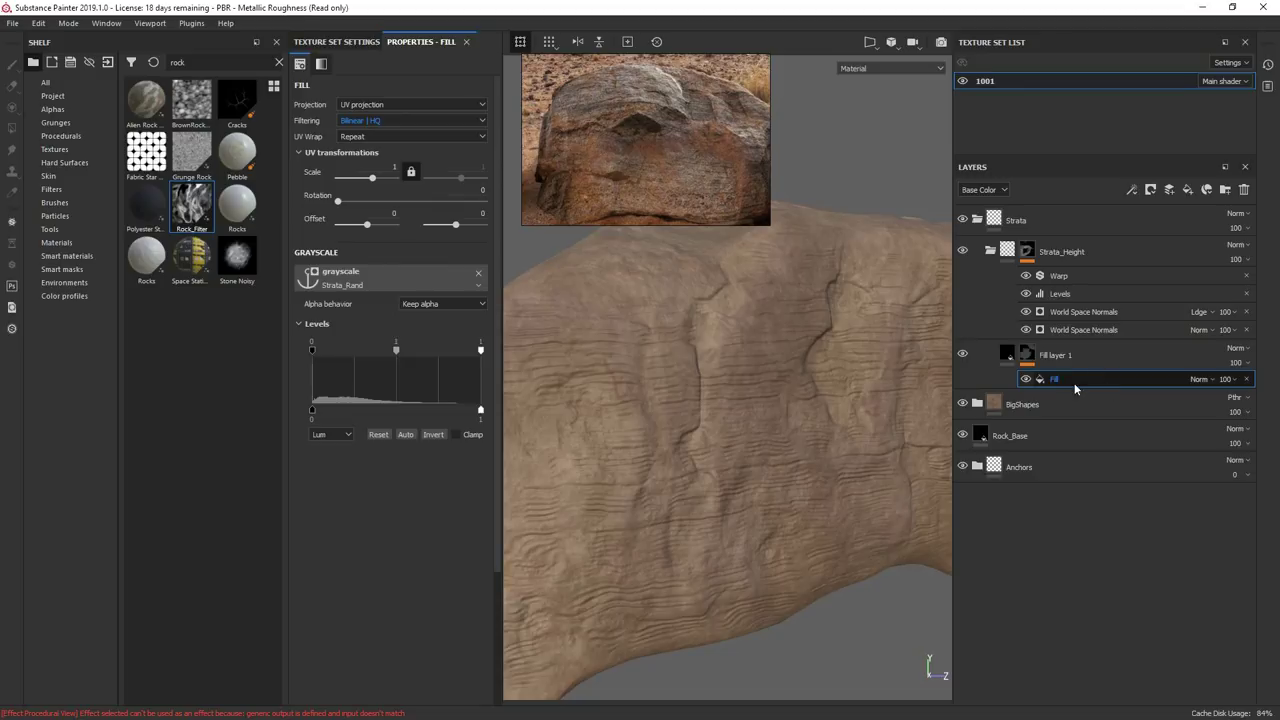
pyautogui.click(409, 273)
pyautogui.click(485, 284)
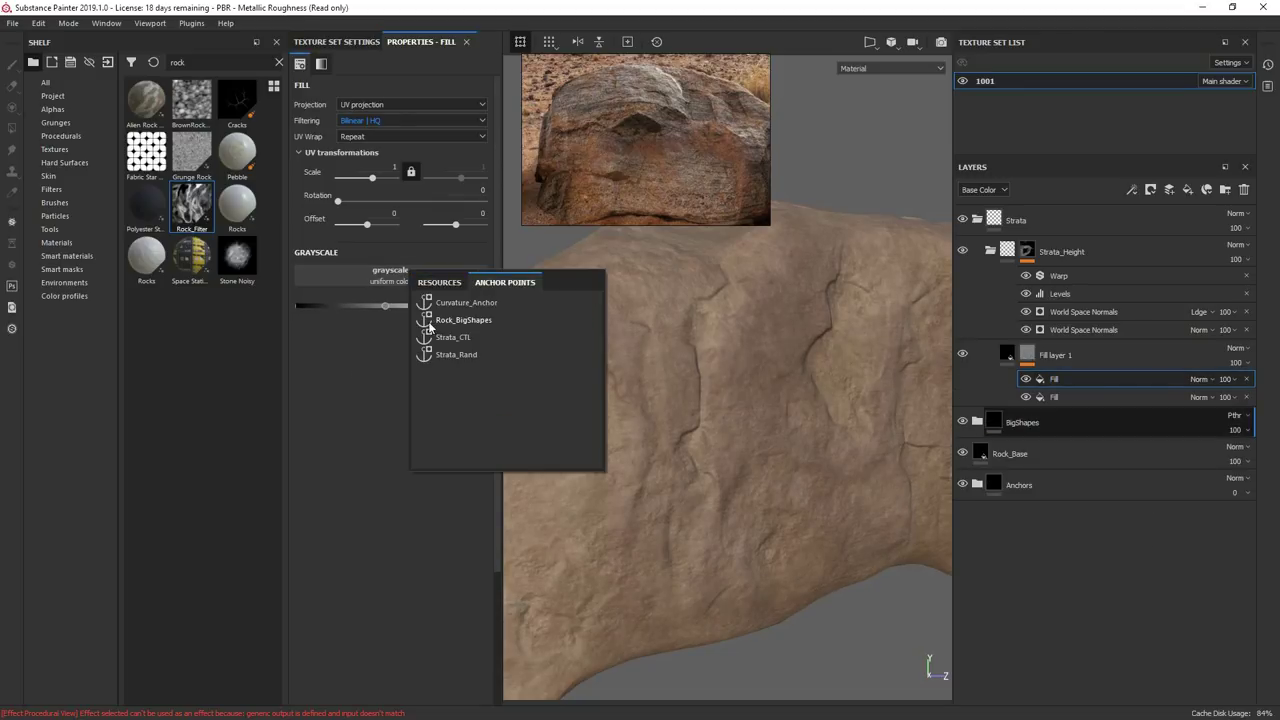
pyautogui.click(1047, 259)
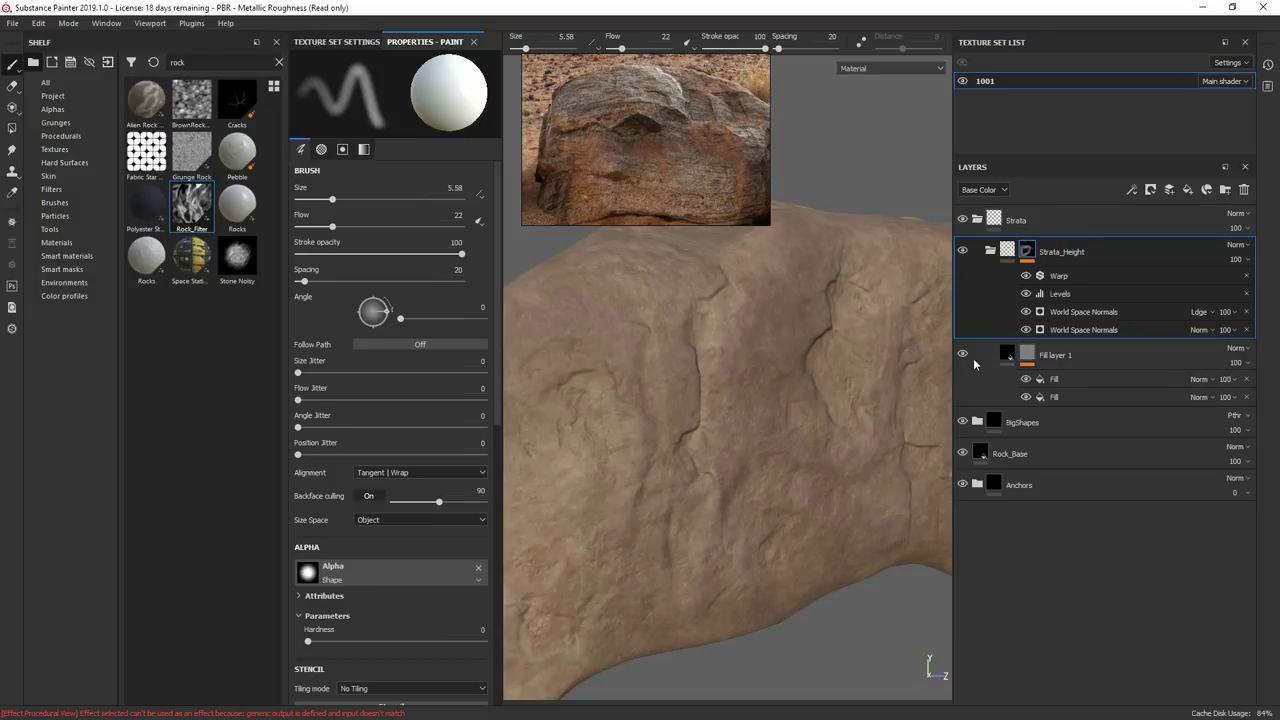
pyautogui.click(1068, 380)
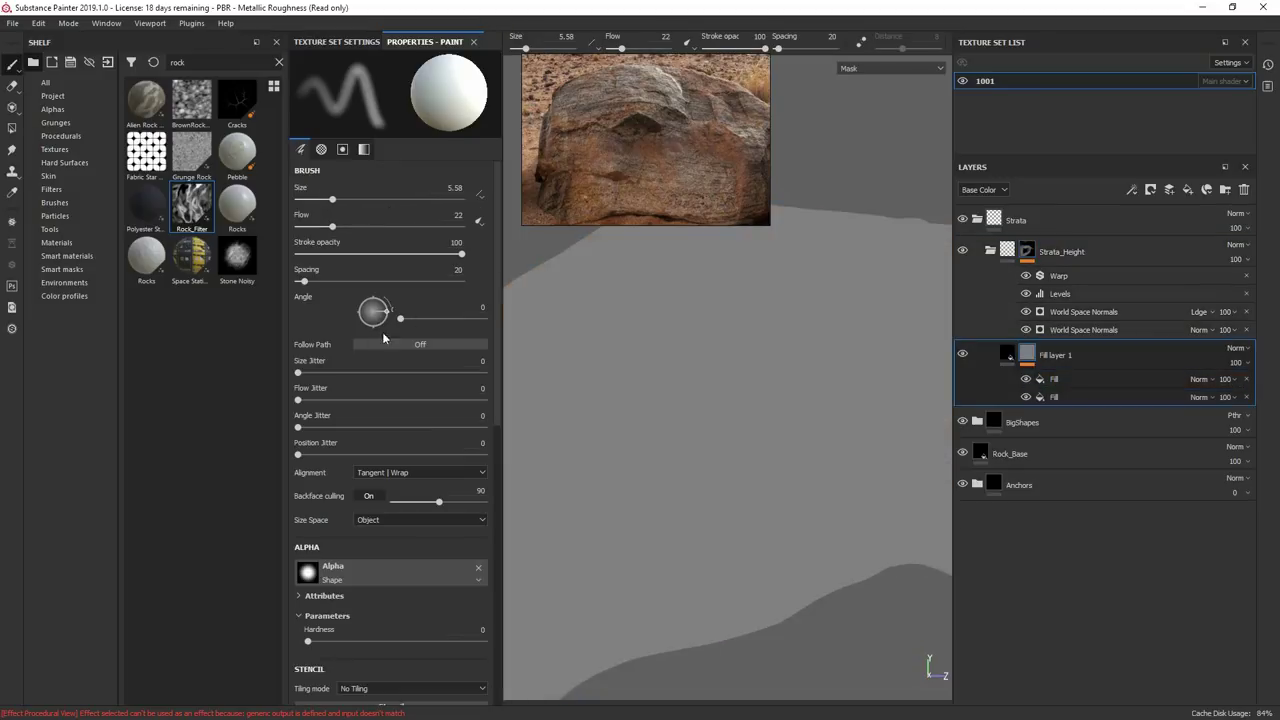
pyautogui.click(429, 279)
pyautogui.click(520, 288)
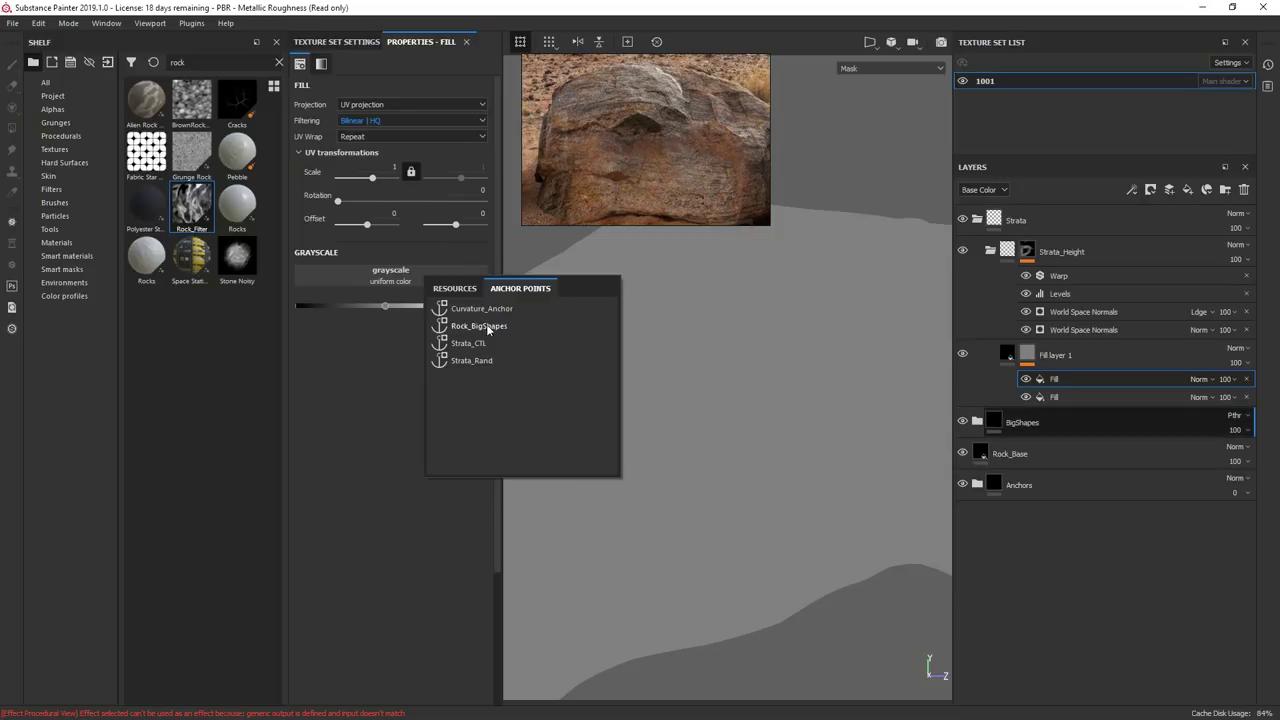
pyautogui.click(487, 327)
# Set the Rock_BigShapes fill's blend mode to Multiply and compare the mask with and without it.
pyautogui.click(1050, 355)
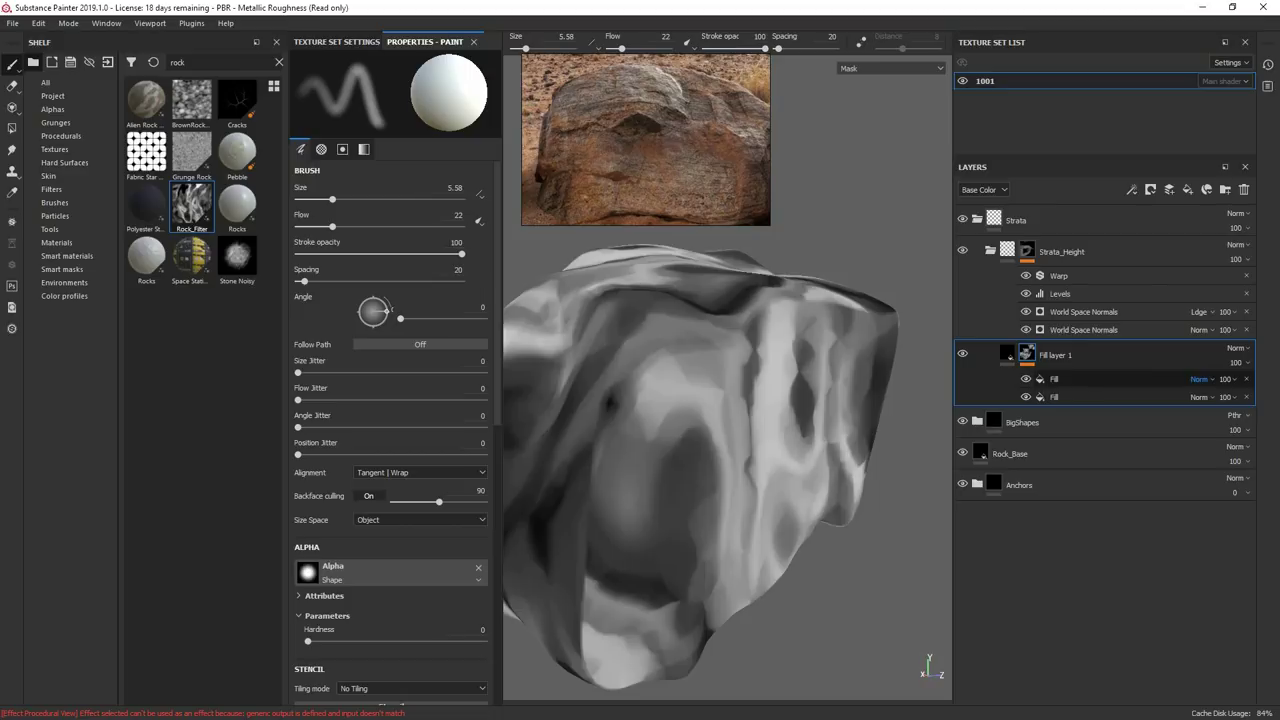
pyautogui.click(1200, 379)
pyautogui.click(1200, 440)
pyautogui.keyDown('alt'); pyautogui.moveTo(690, 440); pyautogui.dragTo(780, 440); pyautogui.keyUp('alt')
pyautogui.click(1027, 379)
pyautogui.click(1027, 379)
# Set the Rock_BigShapes fill's levels to black point 0.225, midpoint 0.907 and white point 0.585, with inverted output.
pyautogui.click(1054, 379)
pyautogui.press('m')
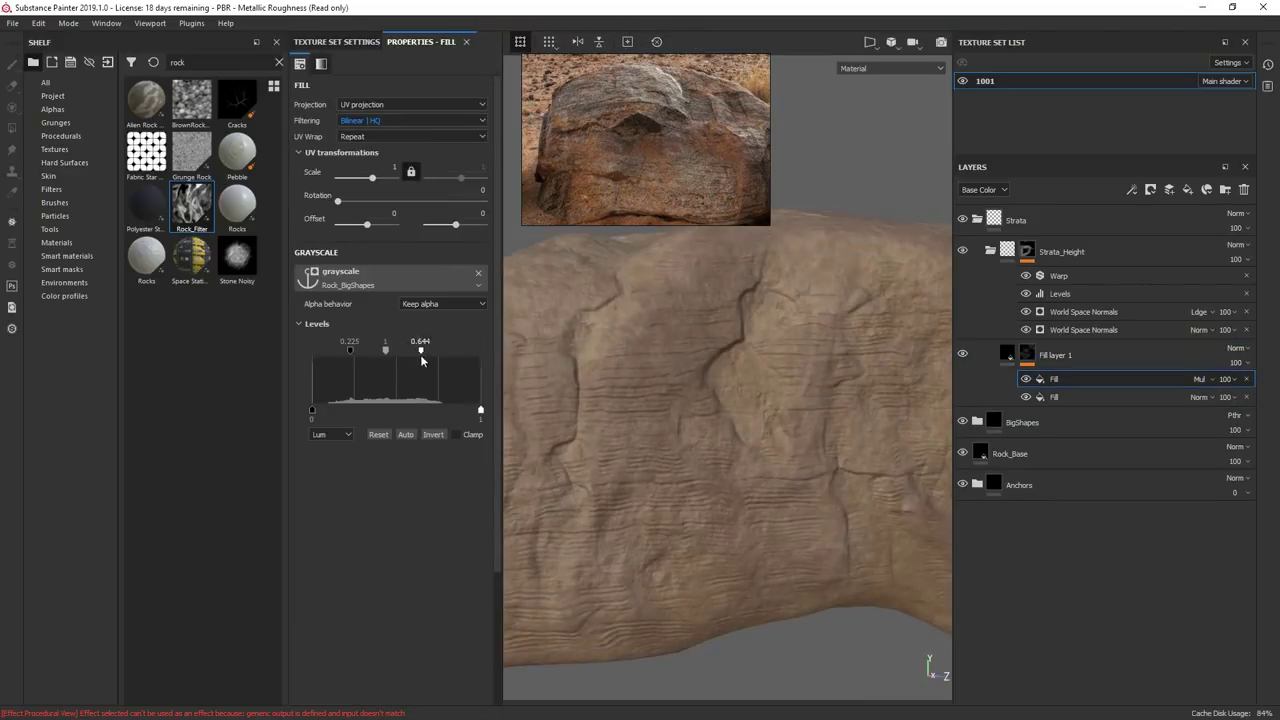
pyautogui.click(1027, 356)
pyautogui.click(1026, 379)
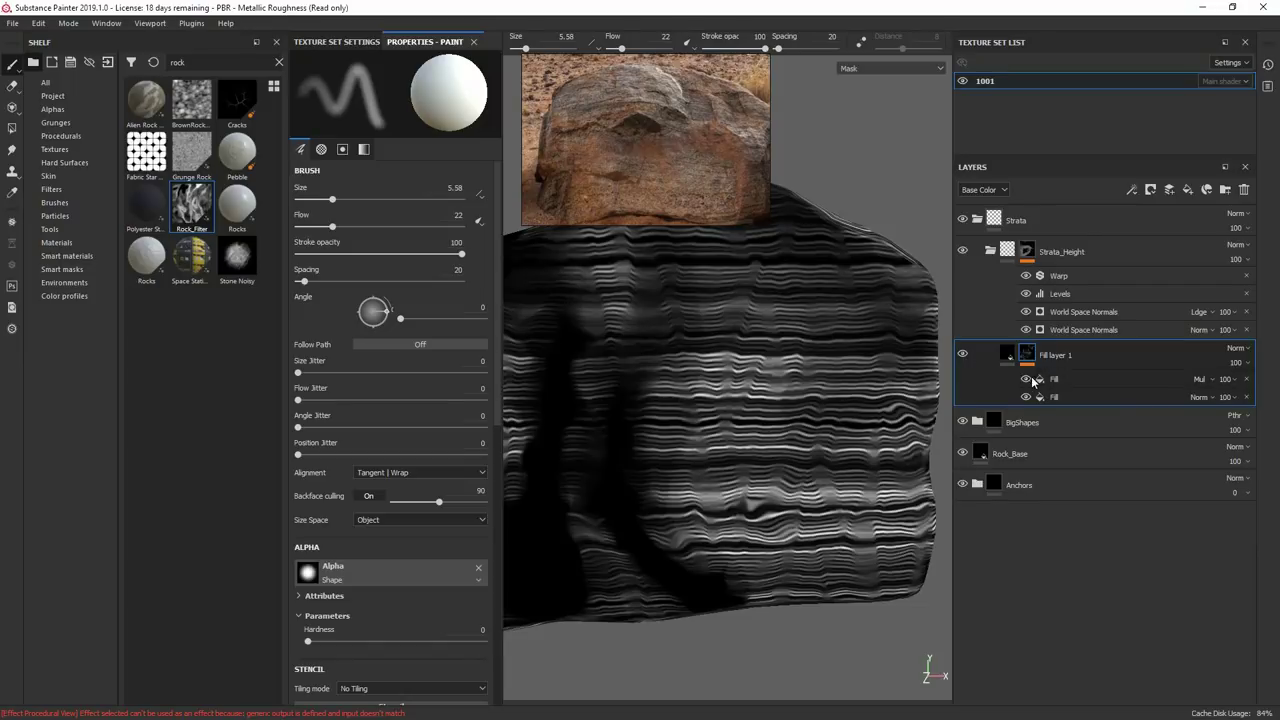
pyautogui.click(1038, 381)
# Rename Fill layer 1 as Strata_Height_Base.
pyautogui.doubleClick(1062, 356)
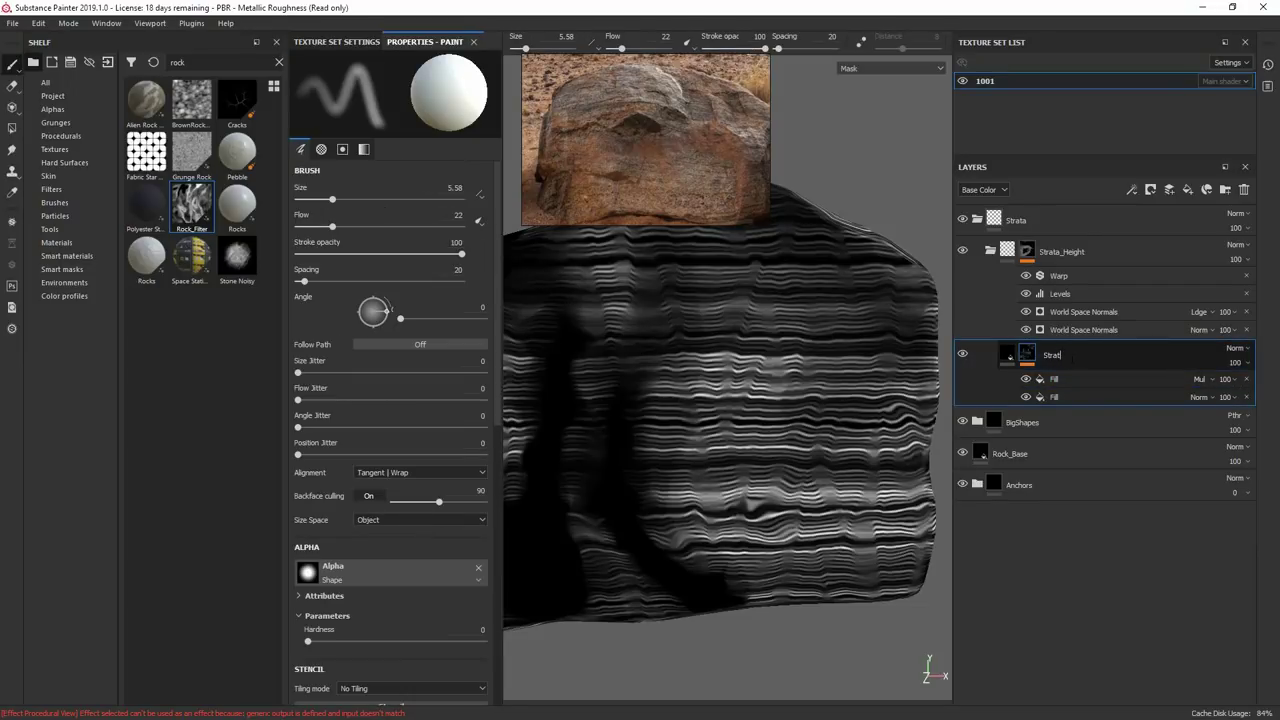
pyautogui.write('Strata_Height_Base')
pyautogui.press('Return')
pyautogui.click(1026, 380)
pyautogui.click(1026, 380)
# Add an anchor point on top of Strata_Height_Base's mask and name it Strata_Rand_Masked.
pyautogui.rightClick(1065, 381)
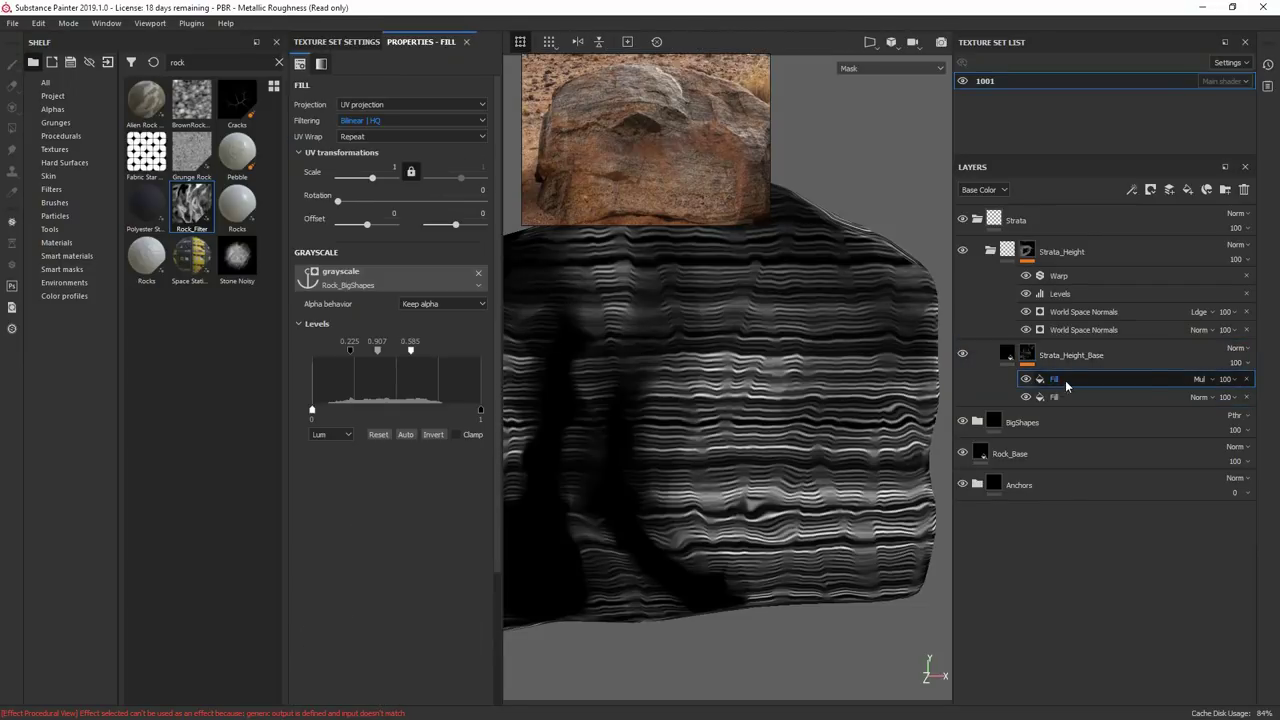
pyautogui.click(1104, 501)
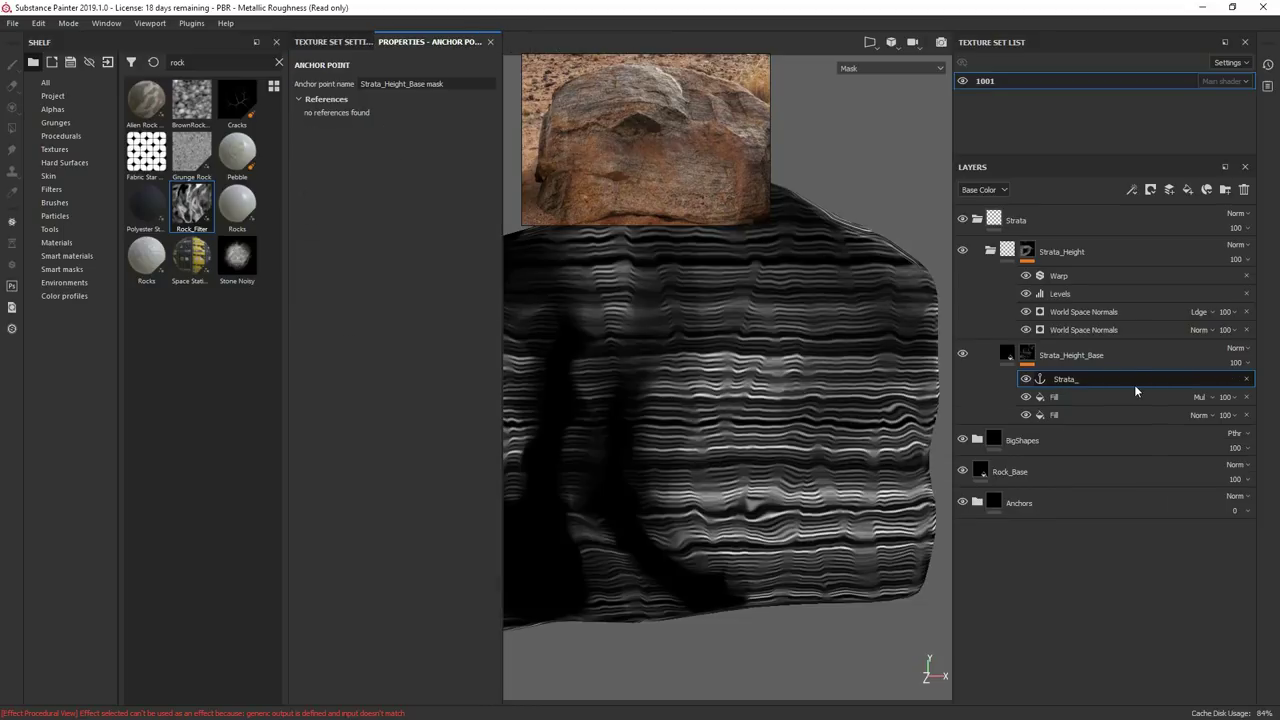
pyautogui.write('Strata_Rand_Masked')
pyautogui.press('Return')
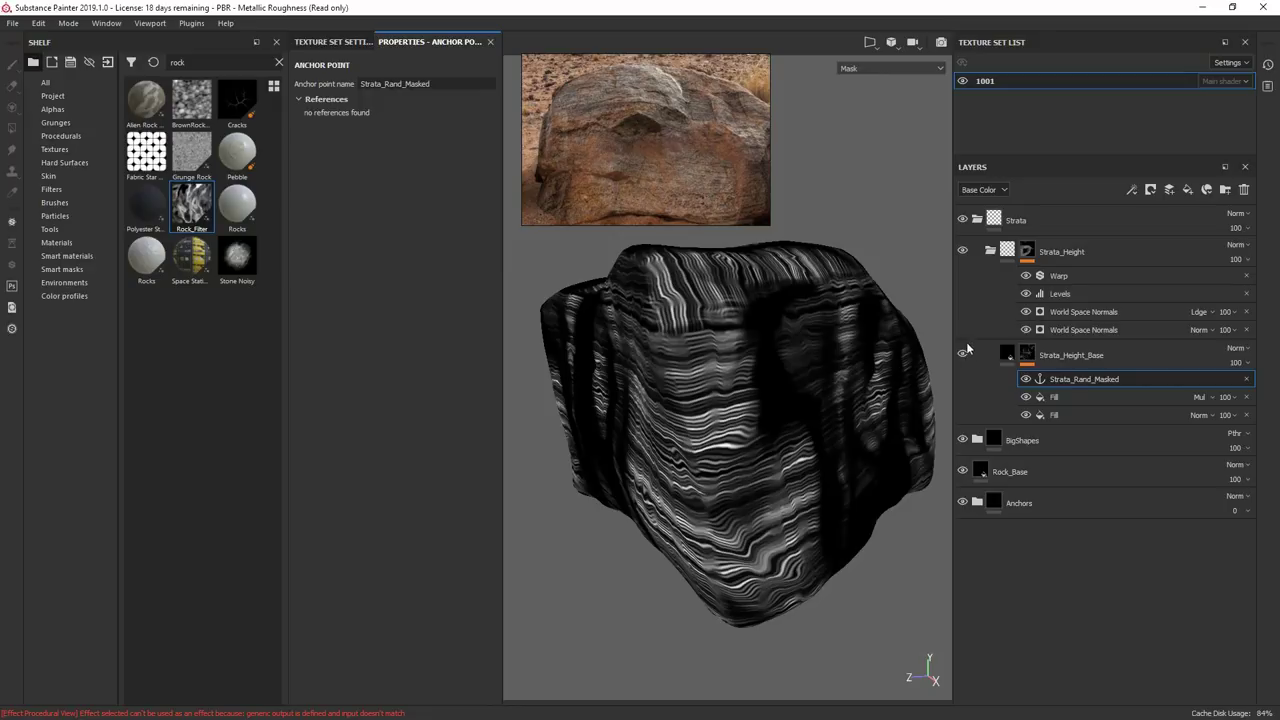
# Add a new paint layer above Strata_Height_Base inside the Strata_Height folder.
pyautogui.click(1024, 260)
pyautogui.keyDown('alt'); pyautogui.moveTo(610, 350); pyautogui.dragTo(725, 365); pyautogui.keyUp('alt')
pyautogui.click(1010, 283)
pyautogui.click(1168, 191)
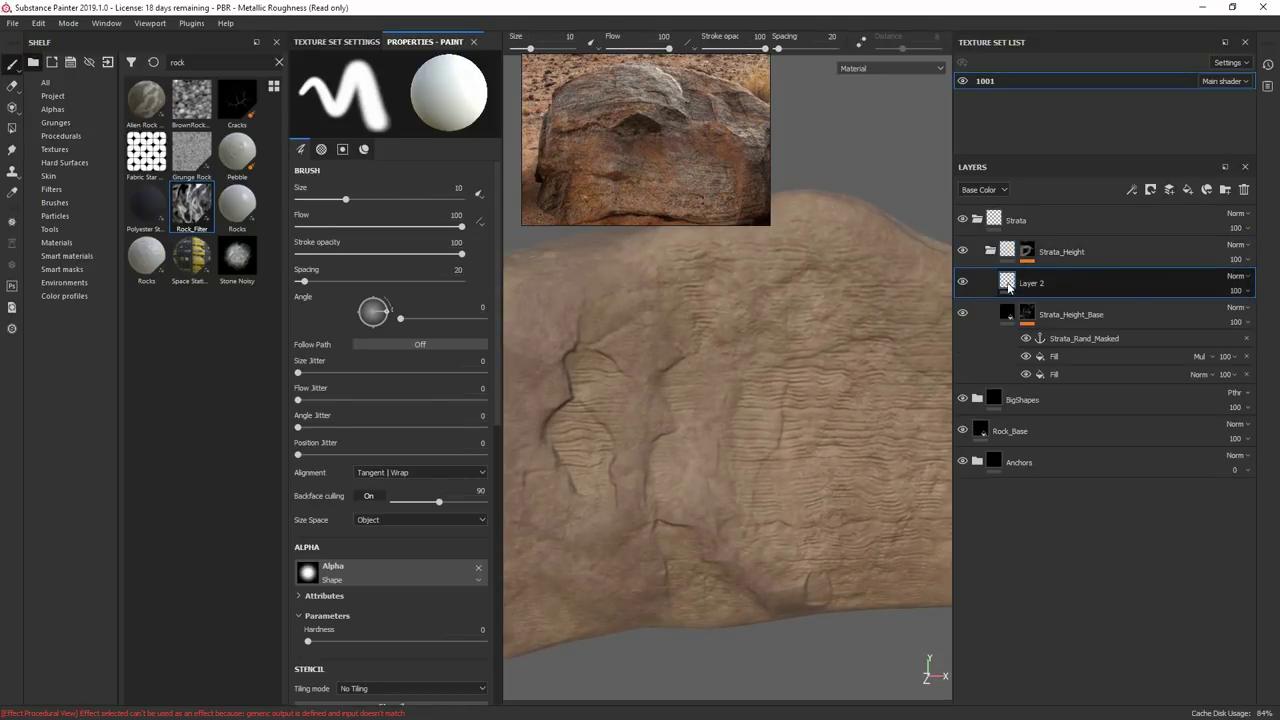
# Add a filter to Layer 2 and choose the Gradient filter for it.
pyautogui.rightClick(1006, 281)
pyautogui.click(1044, 614)
pyautogui.click(390, 105)
pyautogui.write('gradi')
pyautogui.click(424, 187)
# Add a fill to Layer 2 and assign the Strata_Rand_Masked anchor point as its material.
pyautogui.rightClick(1029, 307)
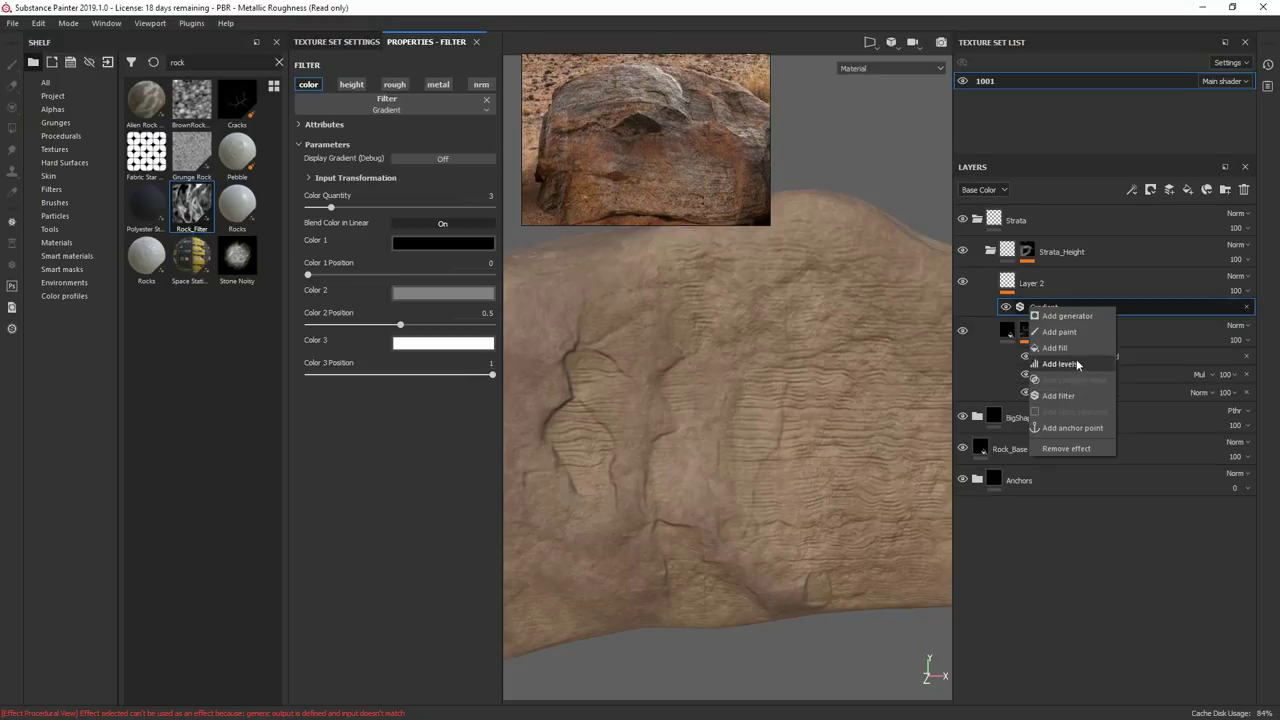
pyautogui.click(1074, 348)
pyautogui.click(411, 295)
pyautogui.click(505, 305)
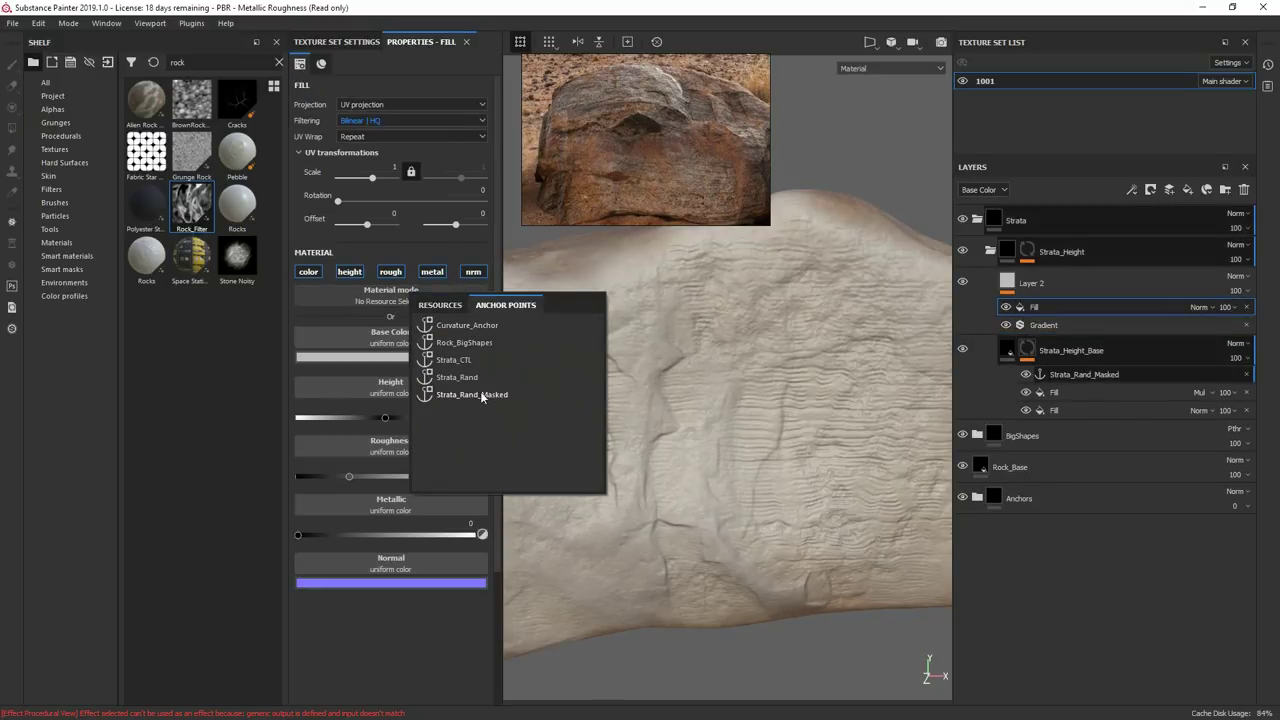
pyautogui.click(472, 395)
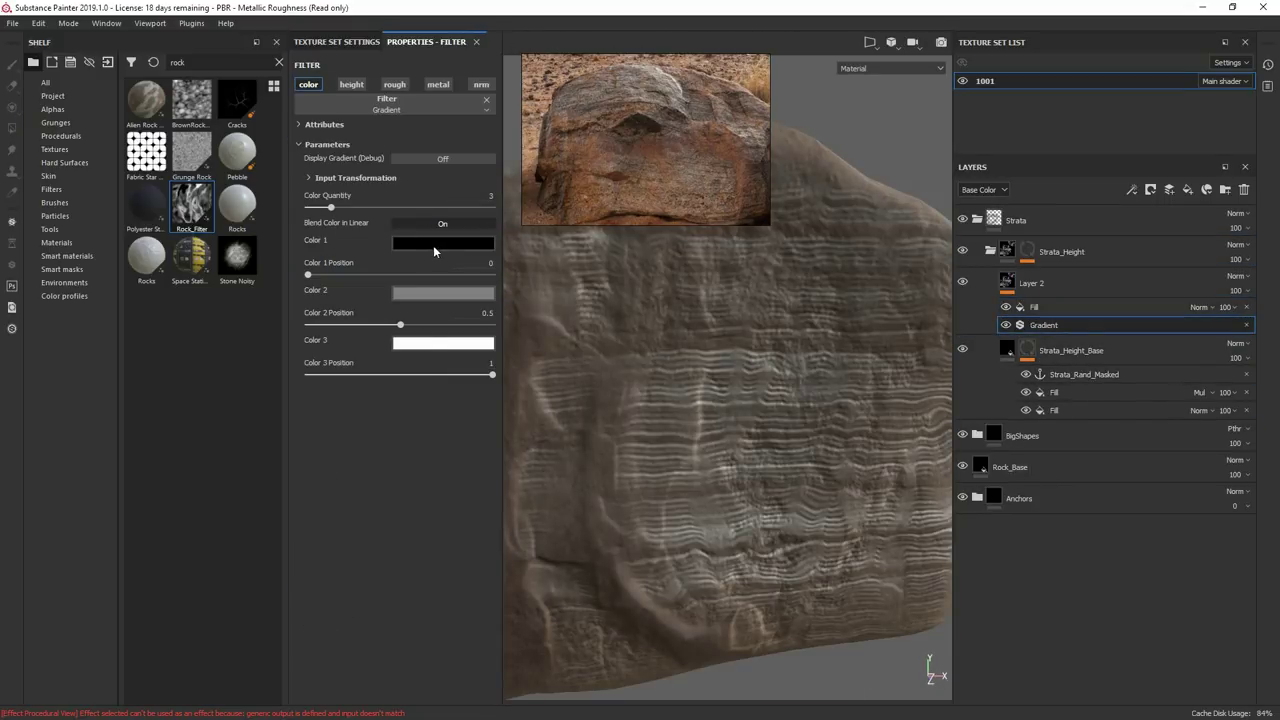
# Sample the Gradient filter's three colors as greyish and reddish browns from the reference rock photo.
pyautogui.click(436, 251)
pyautogui.click(513, 251)
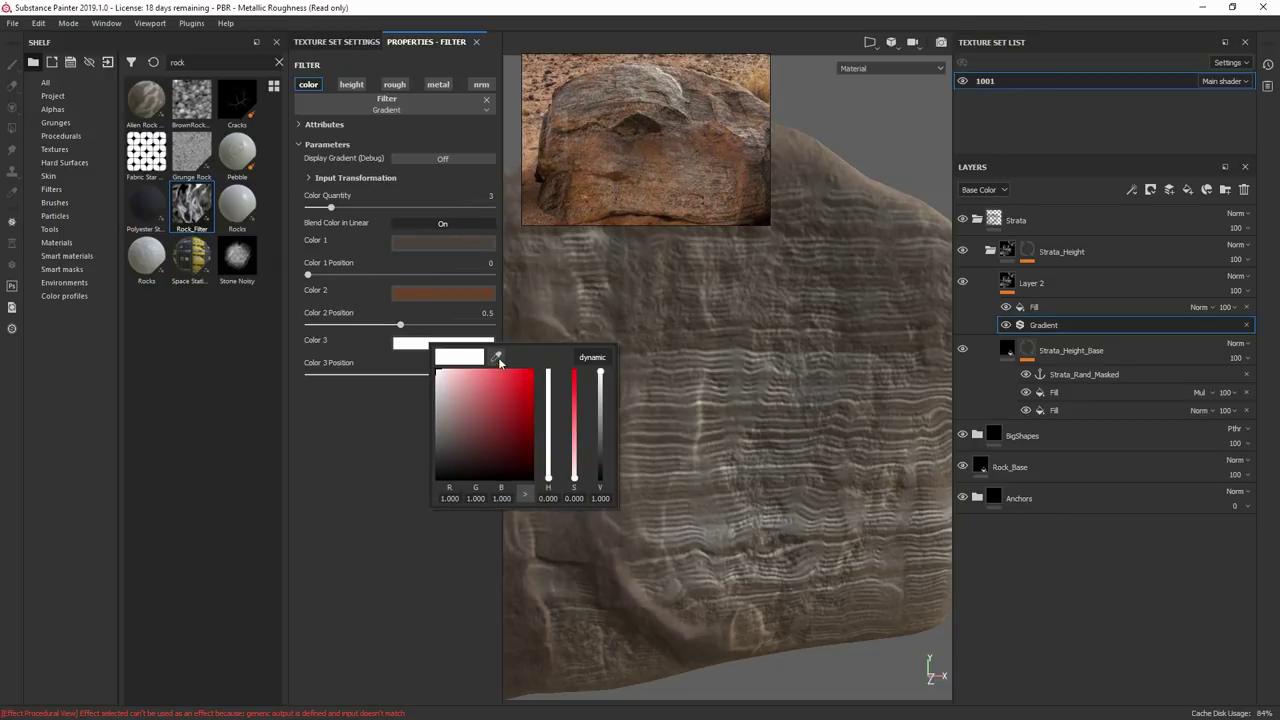
pyautogui.click(498, 360)
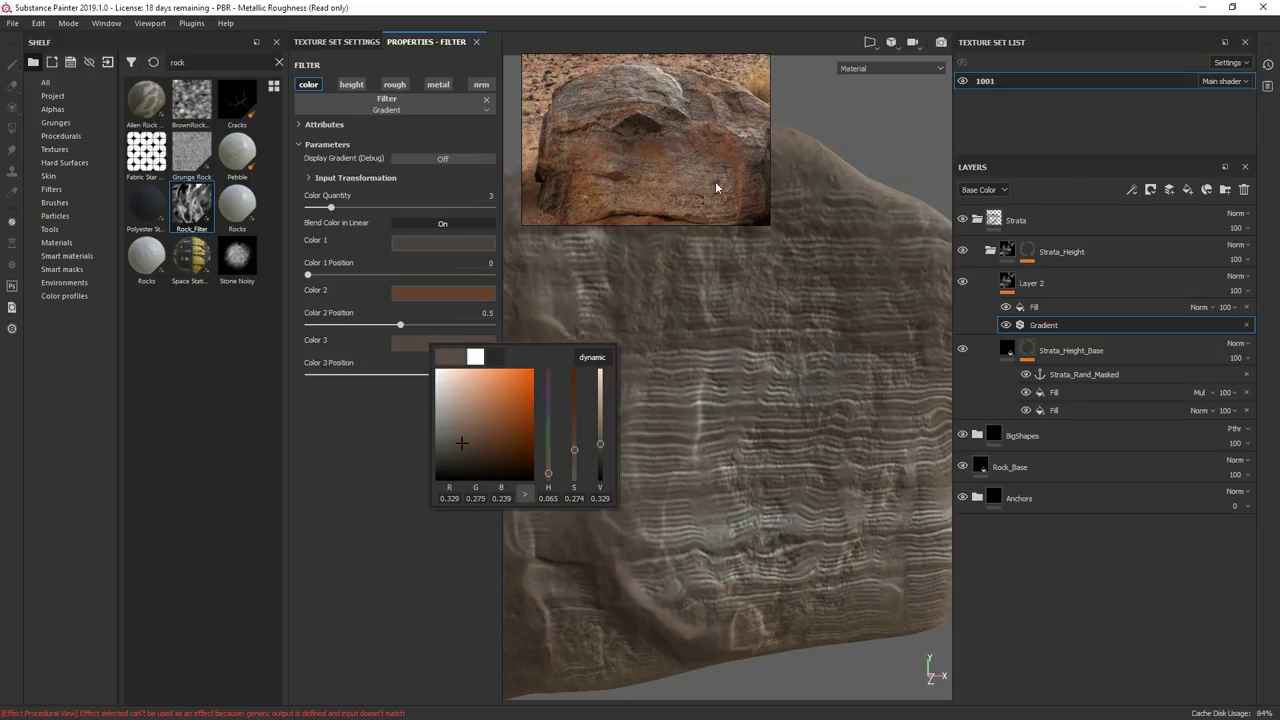
pyautogui.click(349, 521)
# Move the Gradient filter above Layer 2's fill and set the base color Levels to 0.029, 0.826 and 0.514.
pyautogui.moveTo(1041, 326); pyautogui.dragTo(1057, 308)
pyautogui.moveTo(325, 117); pyautogui.dragTo(309, 120)
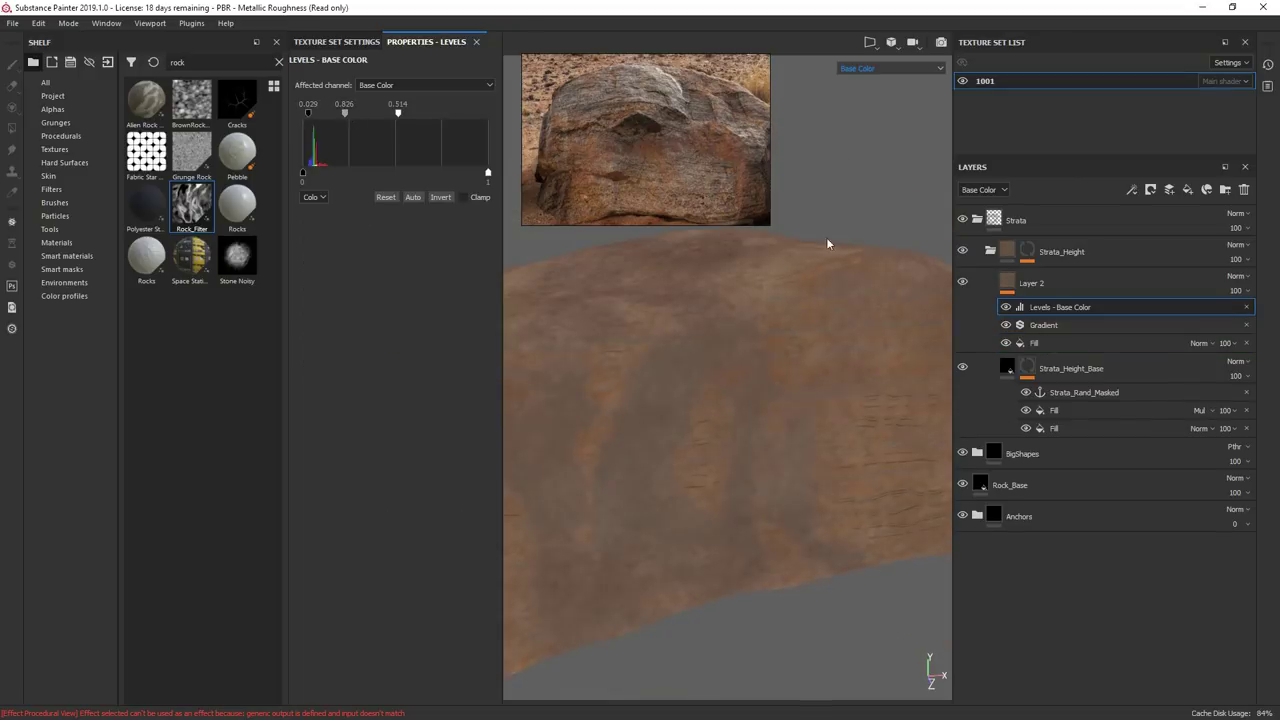
# Add base color Levels between Layer 2's fill and Gradient, set the midtone to 0.764 and white point to 0.471, and display the full material.
pyautogui.rightClick(1036, 341)
pyautogui.click(1078, 394)
pyautogui.moveTo(488, 113); pyautogui.dragTo(390, 114)
pyautogui.moveTo(347, 114); pyautogui.dragTo(335, 115)
pyautogui.keyDown('alt'); pyautogui.moveTo(735, 375); pyautogui.dragTo(585, 372); pyautogui.keyUp('alt')
pyautogui.click(858, 69)
pyautogui.click(857, 86)
pyautogui.keyDown('alt'); pyautogui.moveTo(740, 350); pyautogui.dragTo(850, 355); pyautogui.keyUp('alt')
pyautogui.scroll(4, 856, 350)
pyautogui.scroll(-3, 811, 402)
pyautogui.keyDown('alt'); pyautogui.moveTo(811, 397); pyautogui.dragTo(777, 432, button='middle'); pyautogui.keyUp('alt')
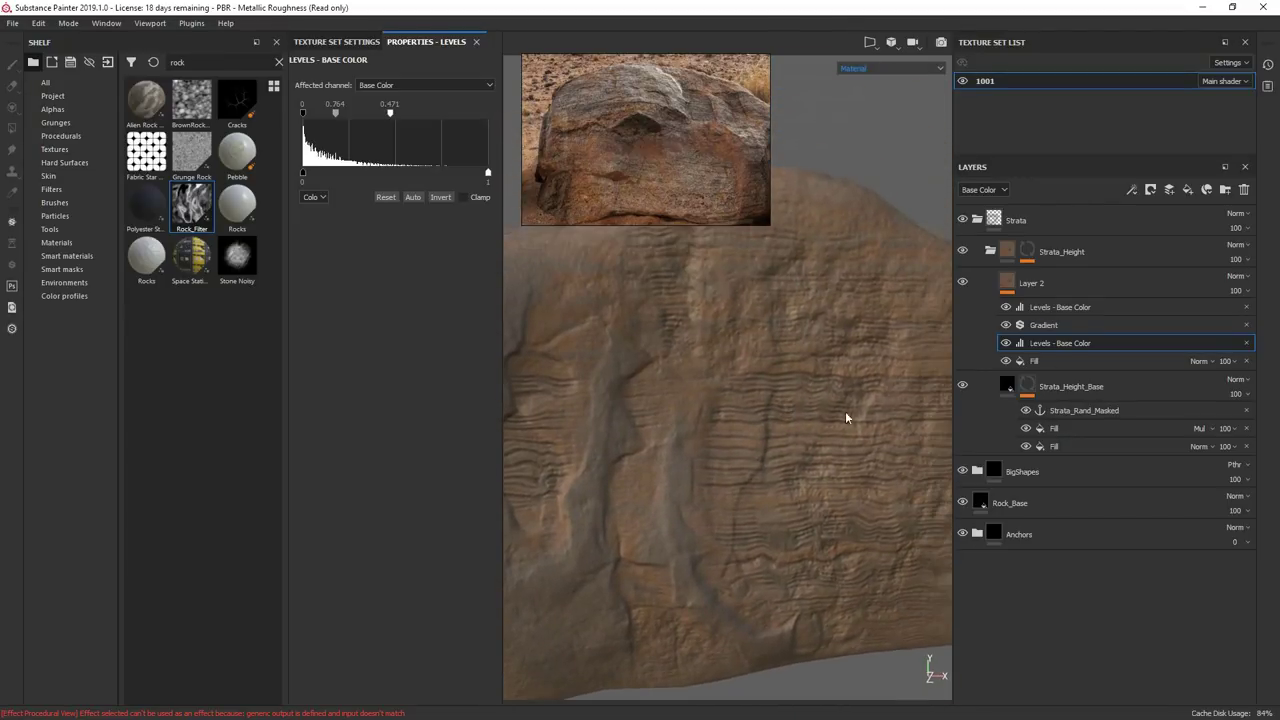
# Add a Warp filter to the Strata_Height_Base mask, above the Strata_Rand_Masked anchor point.
pyautogui.click(1085, 411)
pyautogui.rightClick(1088, 411)
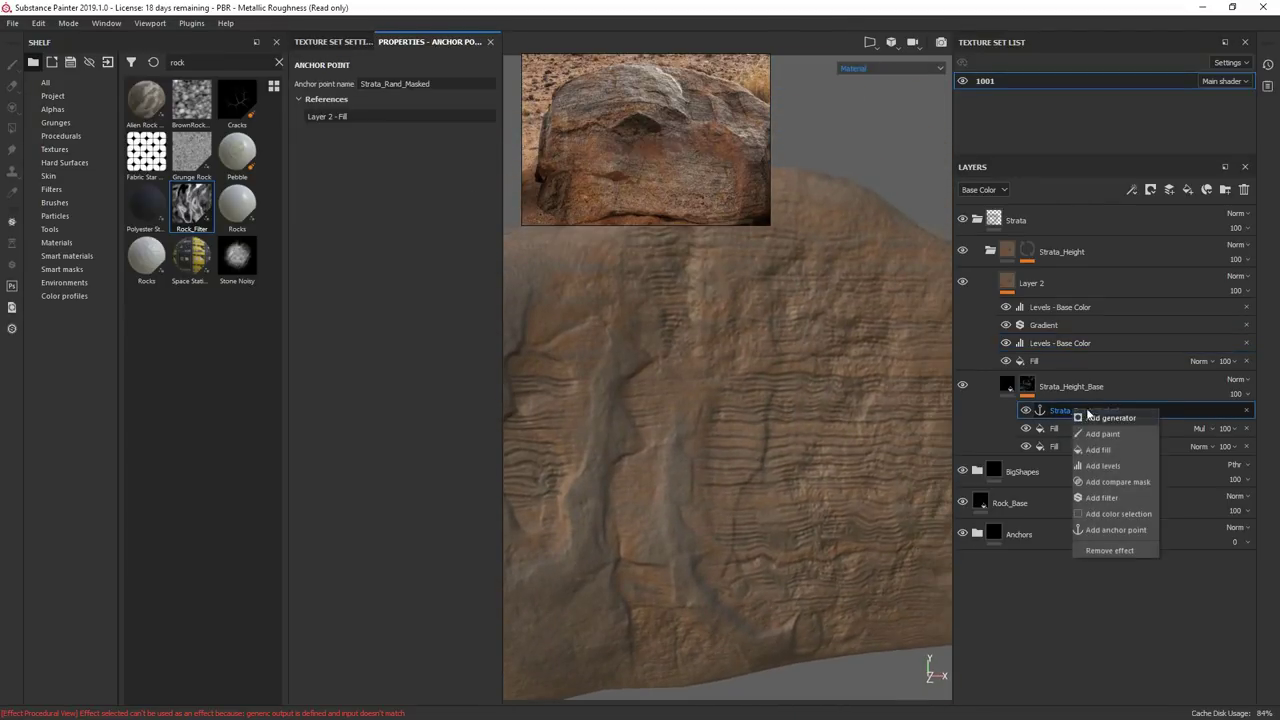
pyautogui.click(1101, 498)
pyautogui.click(395, 88)
pyautogui.write('warp')
pyautogui.click(465, 140)
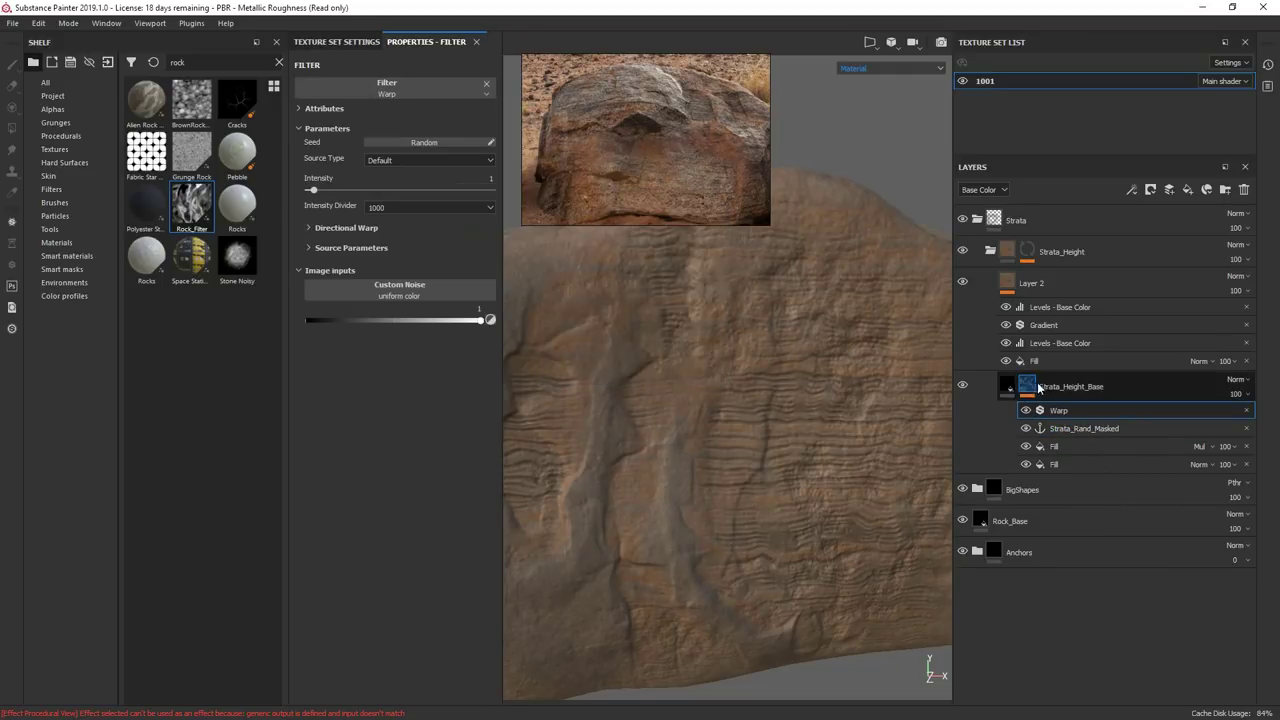
# Assign the Rock_BigShapes anchor point as the Warp's custom noise input and set its source type to Custom Noise.
pyautogui.click(400, 289)
pyautogui.click(532, 296)
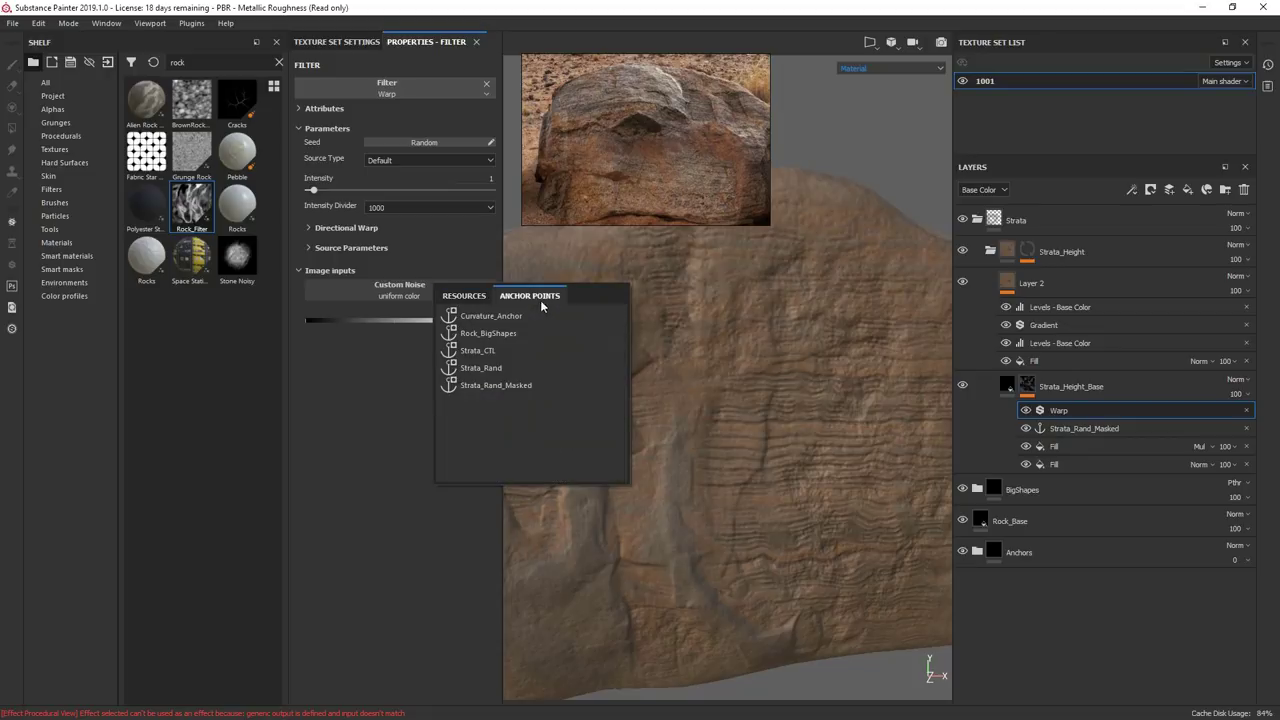
pyautogui.click(490, 334)
pyautogui.keyDown('alt'); pyautogui.click(1033, 388); pyautogui.keyUp('alt')
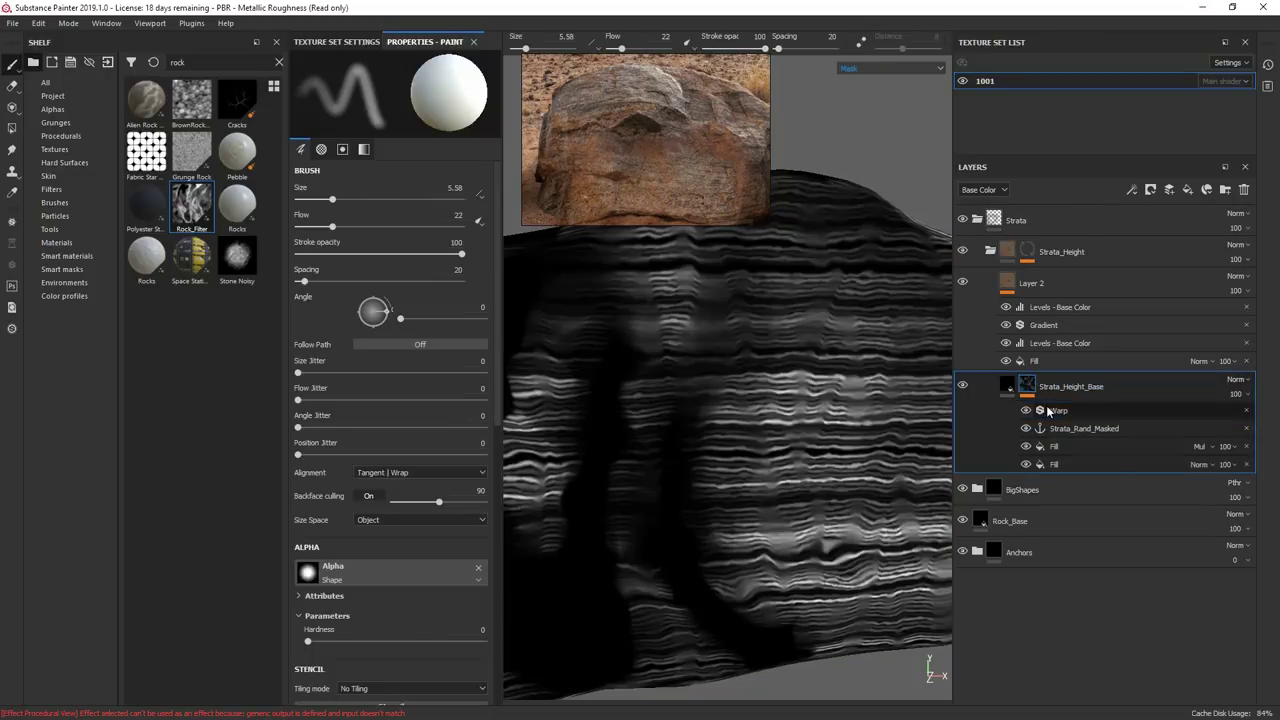
pyautogui.click(1050, 411)
pyautogui.keyDown('alt'); pyautogui.moveTo(740, 449); pyautogui.dragTo(860, 380, button='right'); pyautogui.keyUp('alt')
pyautogui.keyDown('alt'); pyautogui.moveTo(746, 461); pyautogui.dragTo(700, 380, button='middle'); pyautogui.keyUp('alt')
pyautogui.click(303, 340)
pyautogui.click(428, 160)
pyautogui.click(409, 194)
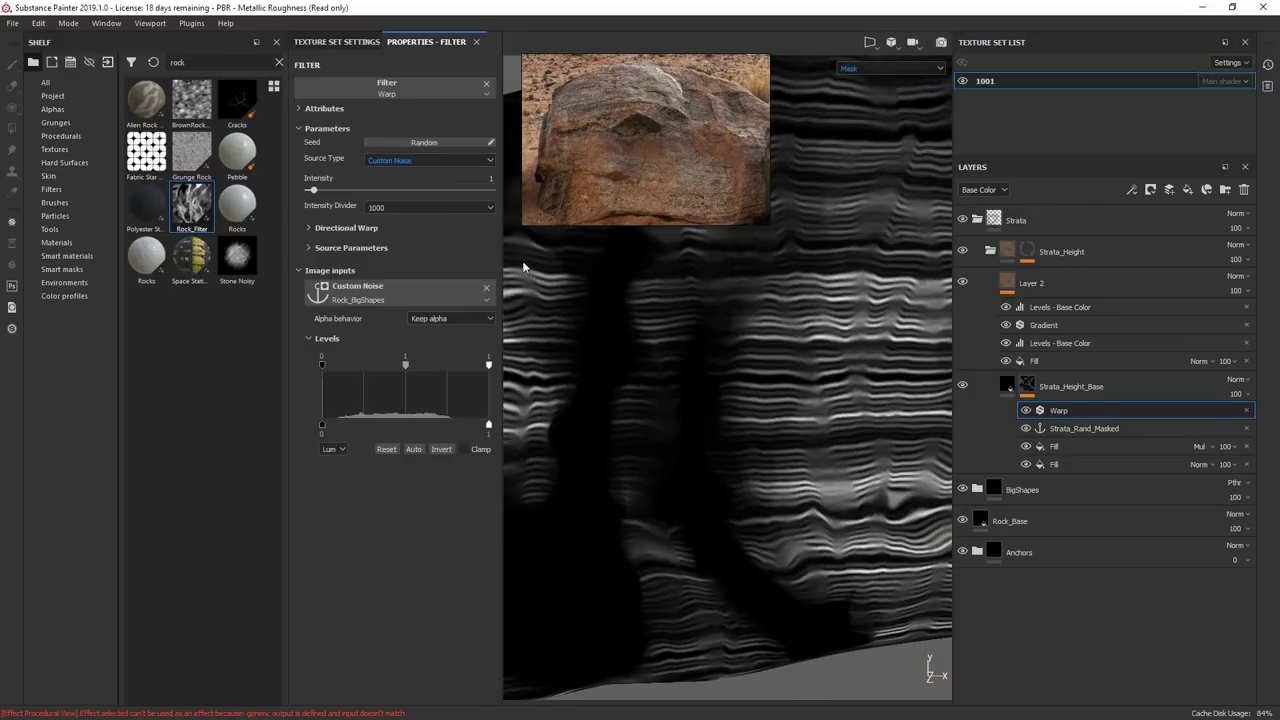
# Set the Warp's intensity to 11.64 with divider 100 and blur to 3.31, and place it below the Strata_Rand_Masked anchor.
pyautogui.keyDown('alt'); pyautogui.moveTo(818, 337); pyautogui.dragTo(655, 354, button='right'); pyautogui.keyUp('alt')
pyautogui.keyDown('alt'); pyautogui.moveTo(655, 354); pyautogui.dragTo(627, 404, button='middle'); pyautogui.keyUp('alt')
pyautogui.moveTo(314, 190); pyautogui.dragTo(377, 190)
pyautogui.click(310, 248)
pyautogui.moveTo(318, 274); pyautogui.dragTo(340, 275)
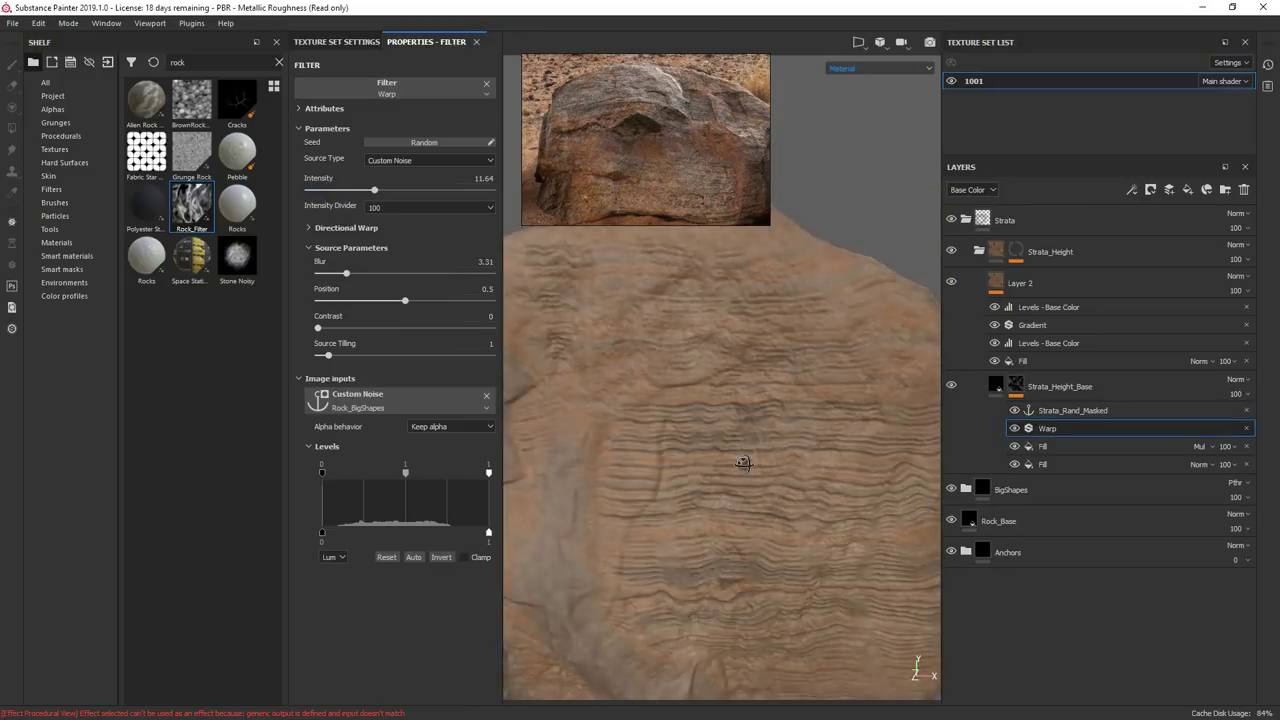
pyautogui.keyDown('alt'); pyautogui.moveTo(743, 463); pyautogui.dragTo(800, 428); pyautogui.keyUp('alt')
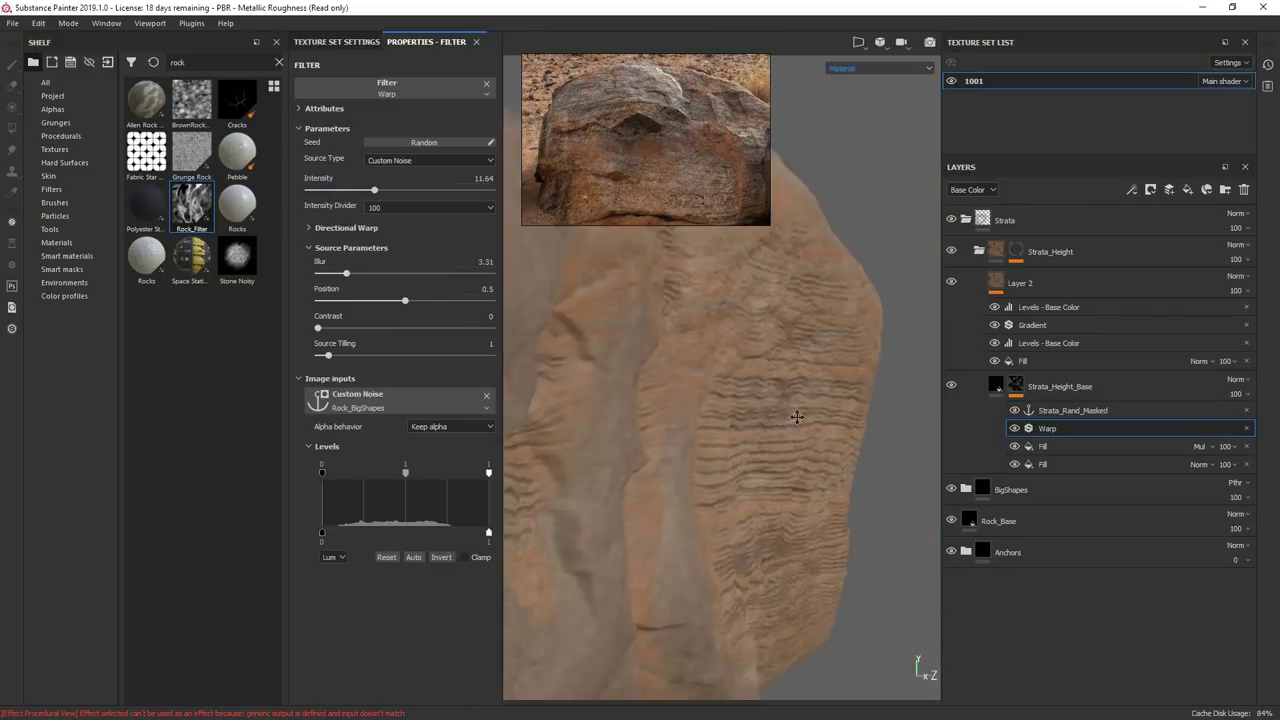
pyautogui.keyDown('alt'); pyautogui.moveTo(800, 428); pyautogui.dragTo(914, 406, button='right'); pyautogui.keyUp('alt')
pyautogui.keyDown('alt'); pyautogui.moveTo(914, 406); pyautogui.dragTo(868, 412); pyautogui.keyUp('alt')
# Add a color-only fill between Layer 2's lower Levels and Gradient, blended as Linear dodge, and display only the base color.
pyautogui.click(1080, 343)
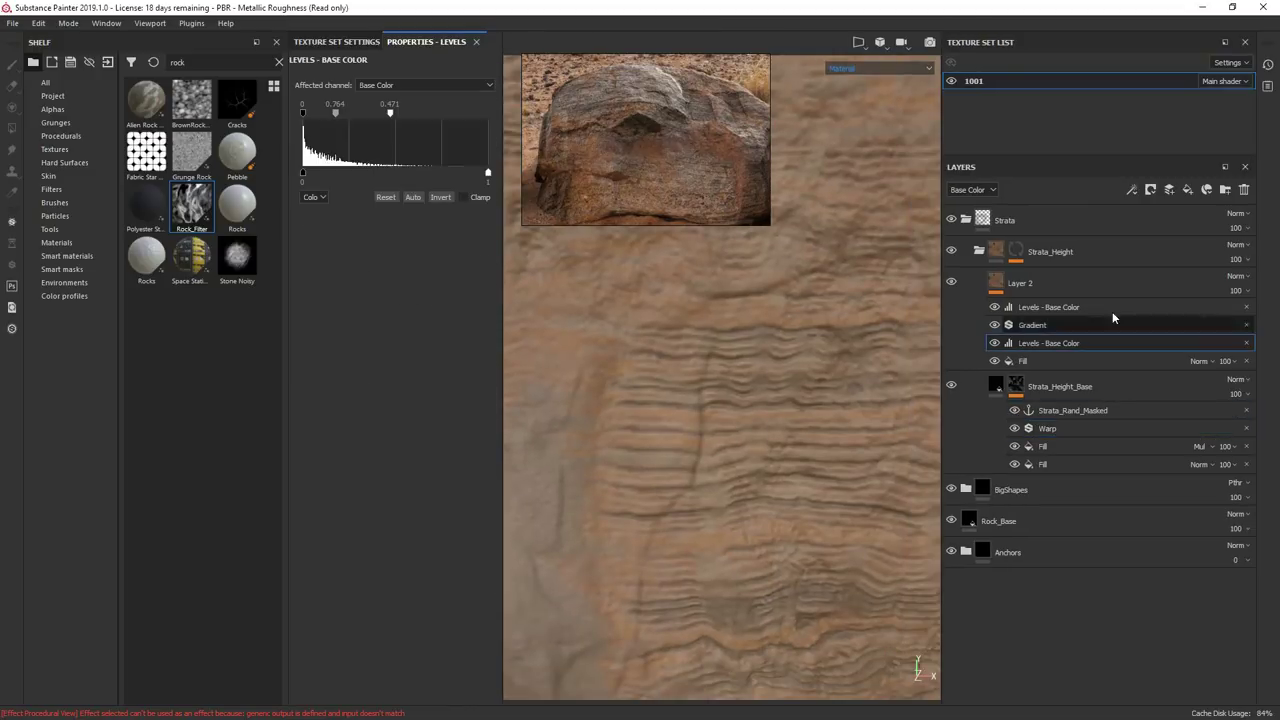
pyautogui.rightClick(996, 283)
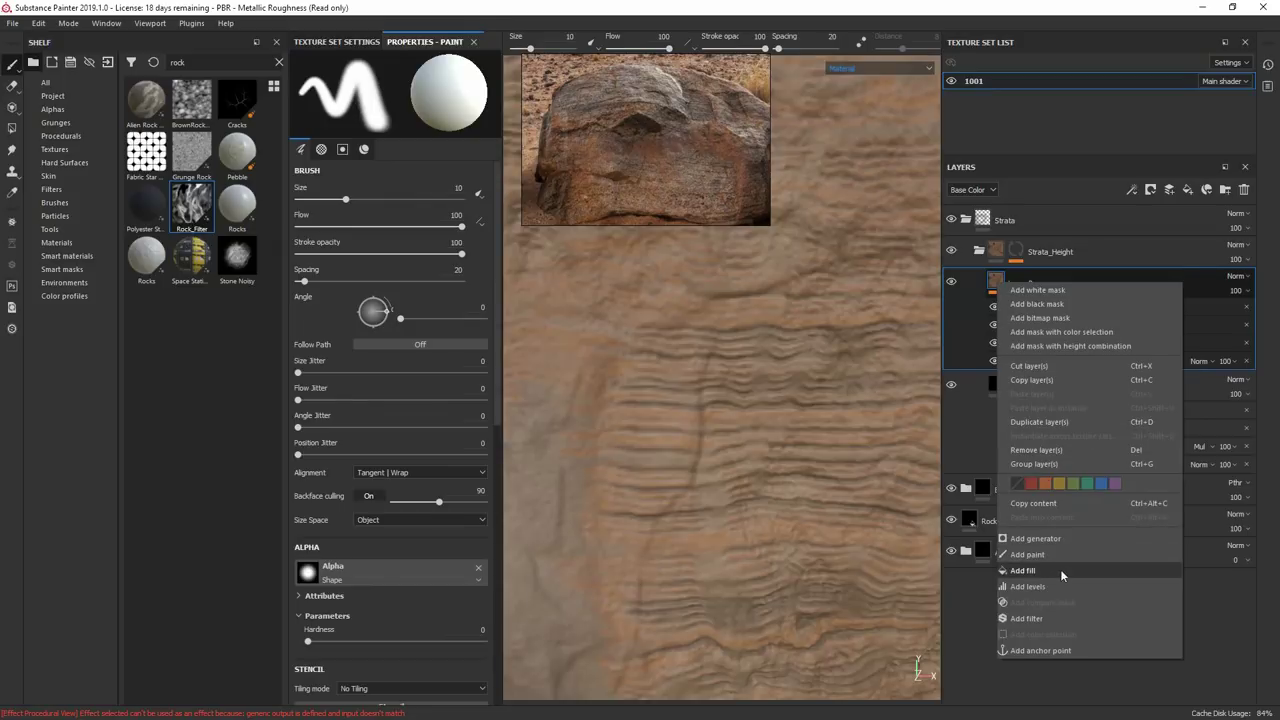
pyautogui.click(1060, 571)
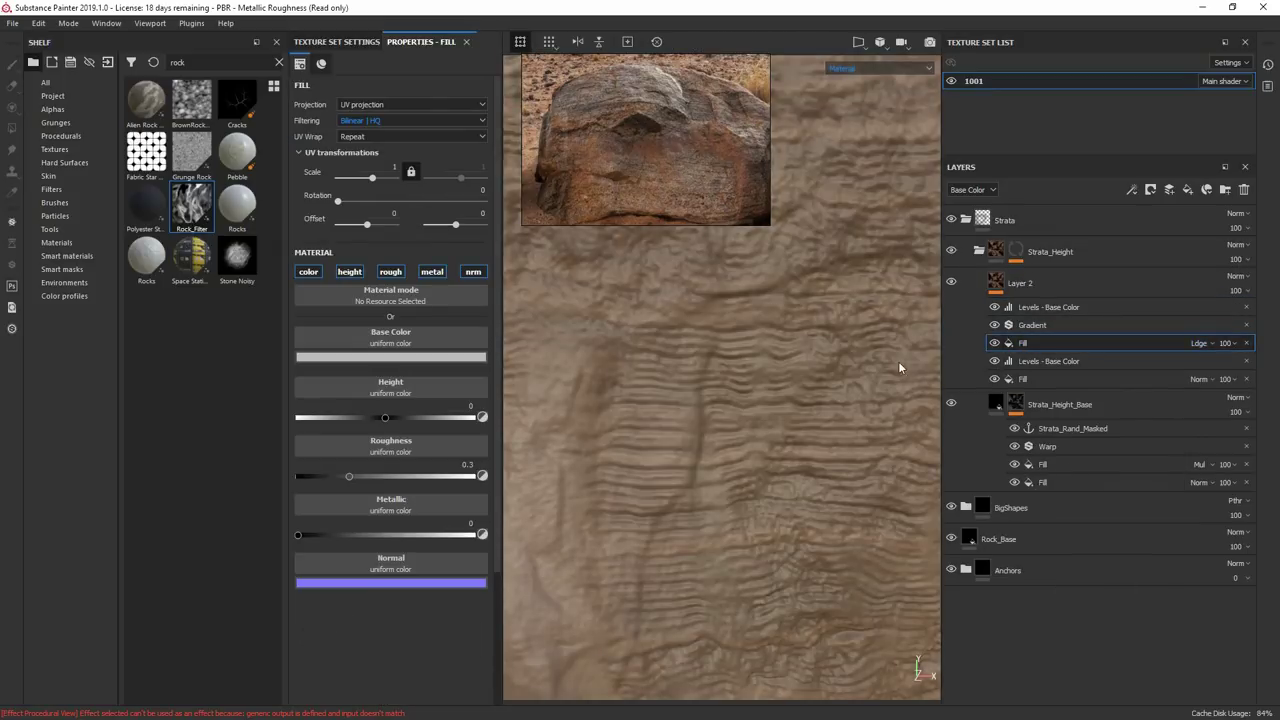
pyautogui.keyDown('alt'); pyautogui.click(308, 271); pyautogui.keyUp('alt')
pyautogui.scroll(-5, 720, 400)
pyautogui.click(880, 68)
pyautogui.click(859, 106)
# Assign the BnW Spots 2 procedural to the new fill's base color, lowering its balance and raising its noise scale.
pyautogui.scroll(5, 720, 420)
pyautogui.click(86, 138)
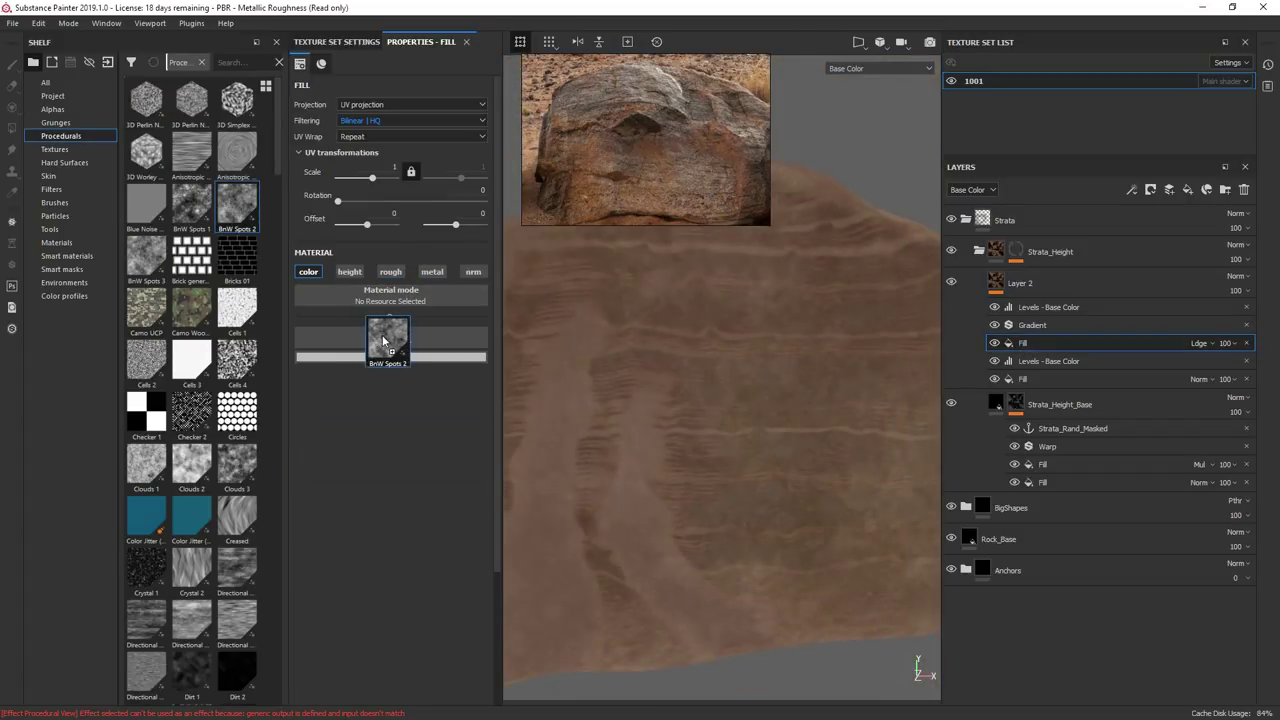
pyautogui.moveTo(383, 341); pyautogui.dragTo(390, 340)
pyautogui.keyDown('alt'); pyautogui.moveTo(690, 400); pyautogui.dragTo(740, 420); pyautogui.keyUp('alt')
pyautogui.moveTo(396, 442); pyautogui.dragTo(368, 442)
pyautogui.click(310, 505)
pyautogui.moveTo(318, 530); pyautogui.dragTo(410, 532)
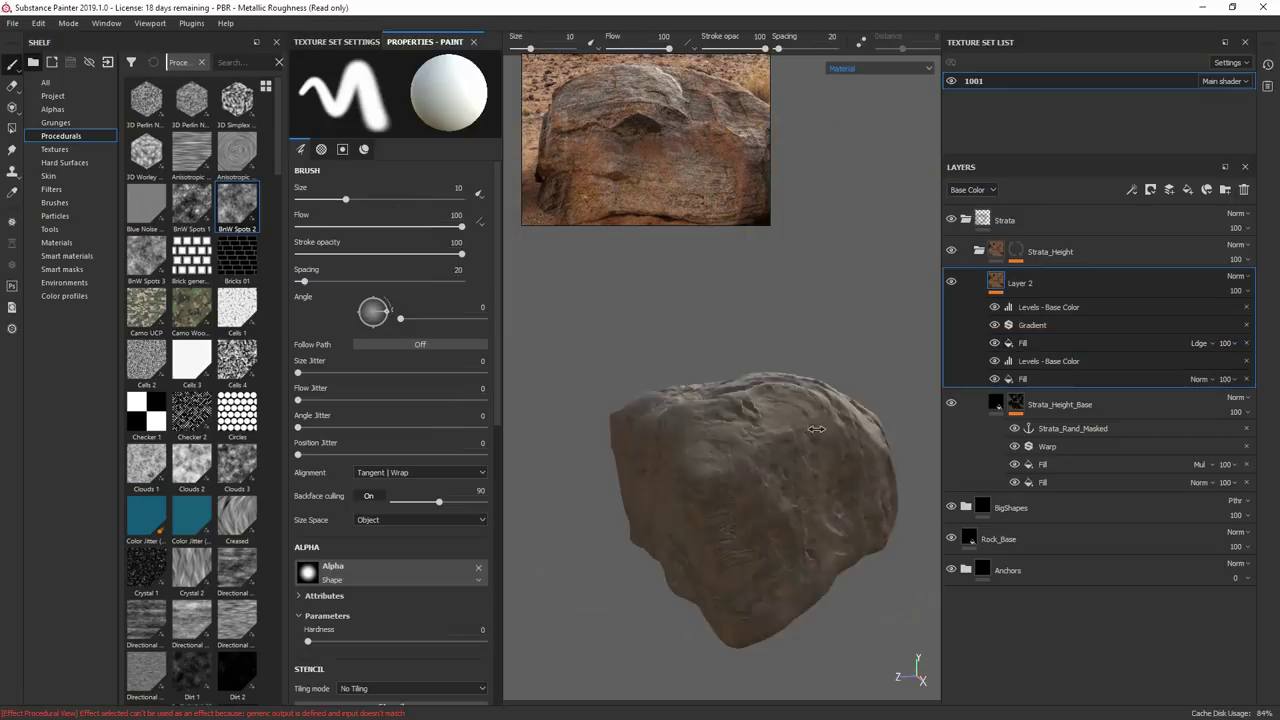
# Duplicate the Strata_Rand anchor layer as Pock_CTL, setting BigShape_Strata_Pock_Cracks to 3 and Strata_CTL_Rand to 1.
pyautogui.keyDown('alt'); pyautogui.moveTo(814, 480); pyautogui.dragTo(812, 340); pyautogui.keyUp('alt')
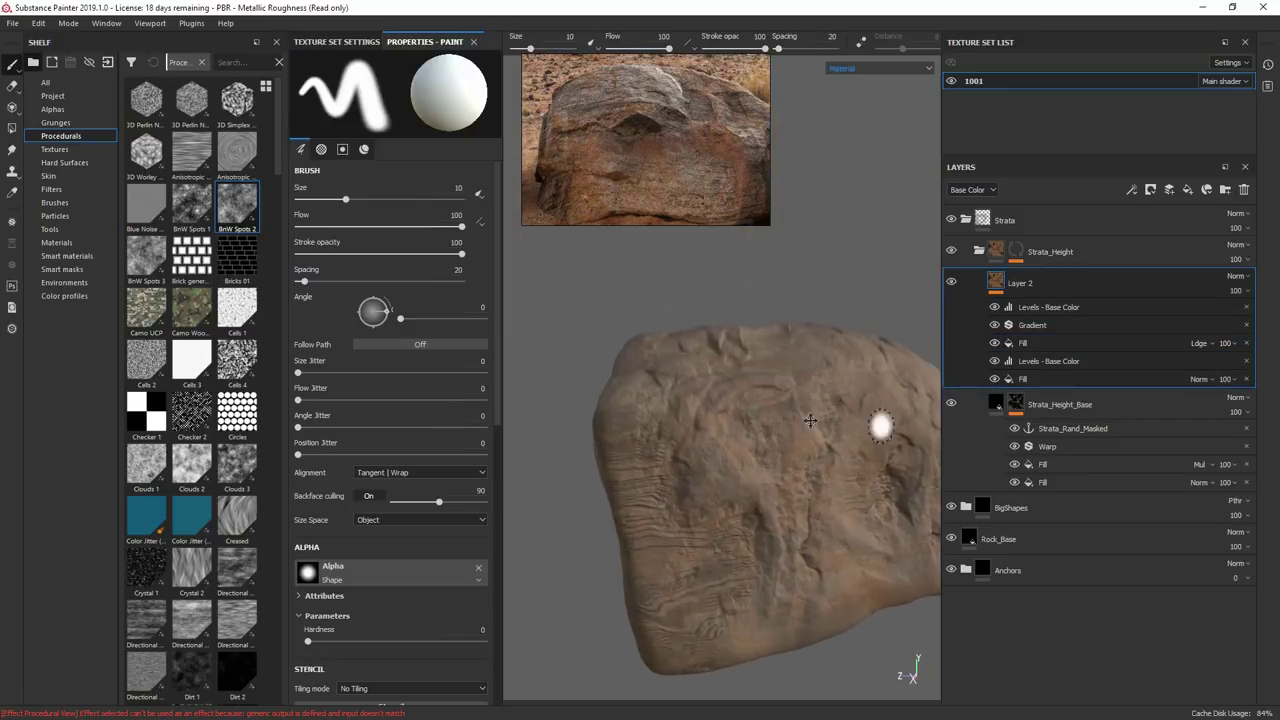
pyautogui.moveTo(798, 412)
pyautogui.keyDown('alt'); pyautogui.mouseDown()
pyautogui.moveTo(851, 394)
pyautogui.moveTo(823, 414)
pyautogui.mouseUp(); pyautogui.keyUp('alt')
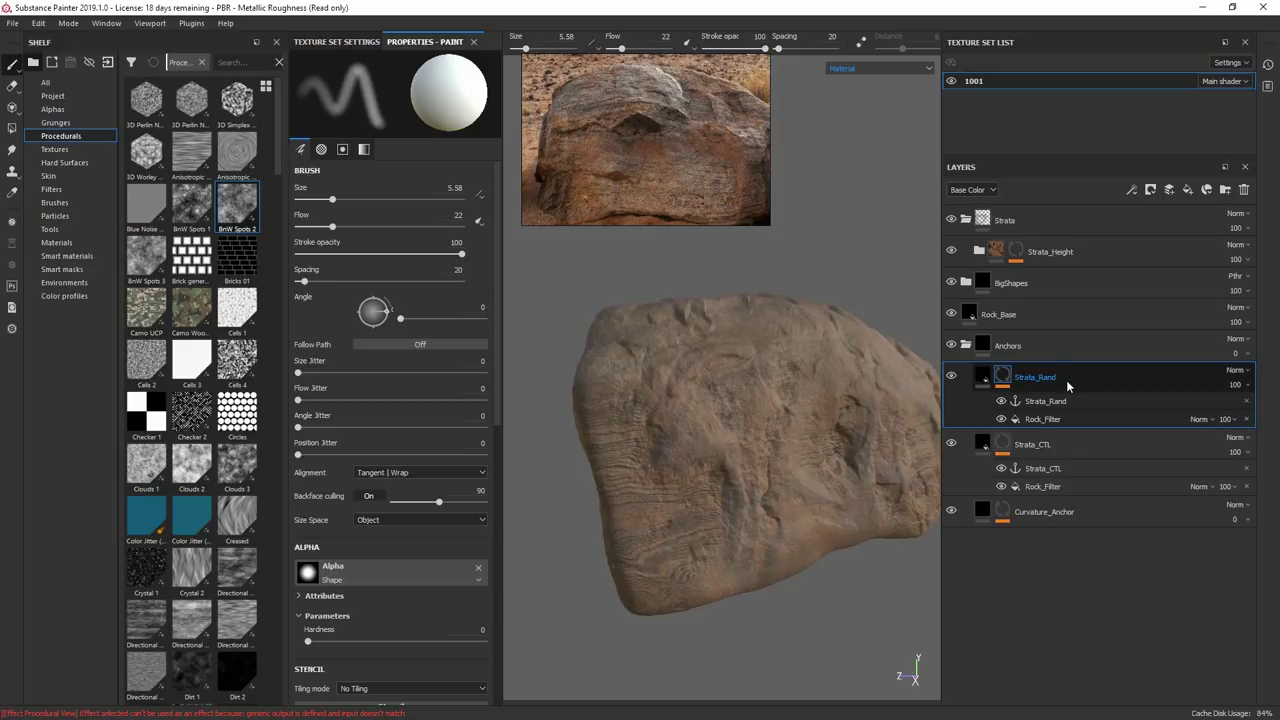
pyautogui.hotkey('ctrl', 'd')
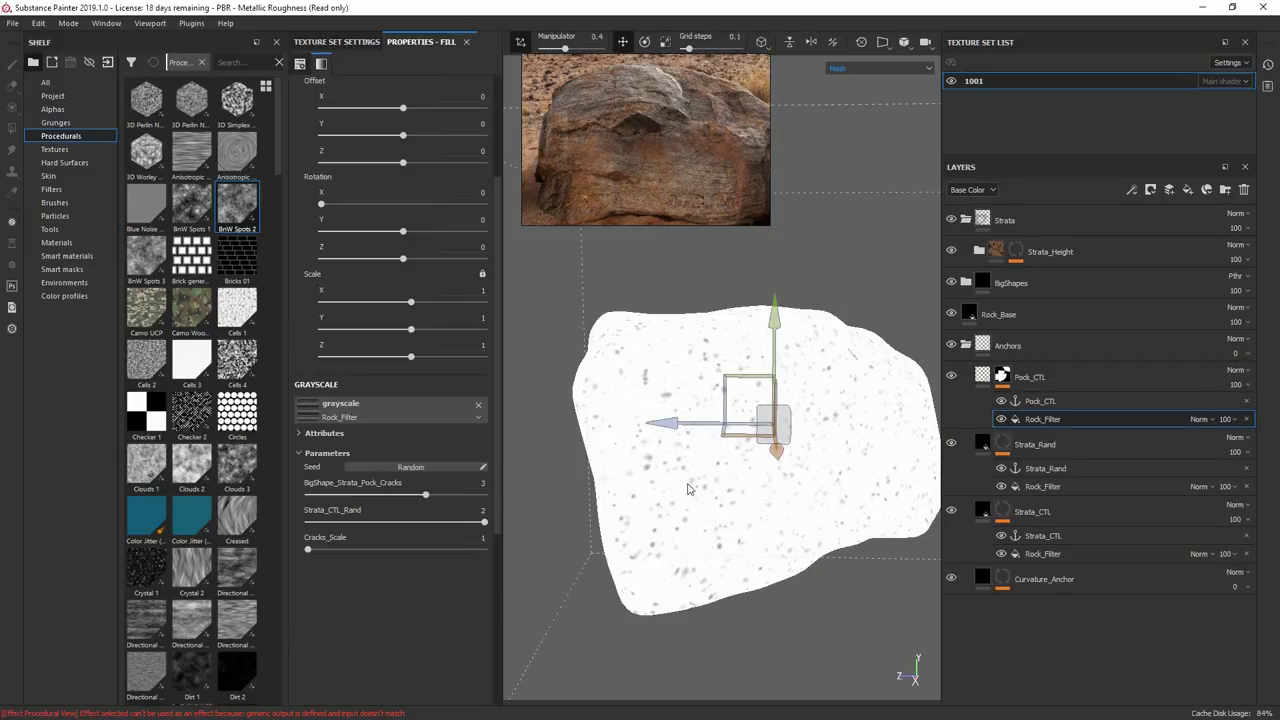
pyautogui.keyDown('alt'); pyautogui.moveTo(693, 490); pyautogui.dragTo(800, 465); pyautogui.keyUp('alt')
pyautogui.click(388, 521)
pyautogui.keyDown('alt'); pyautogui.moveTo(800, 465); pyautogui.dragTo(824, 408, button='right'); pyautogui.keyUp('alt')
pyautogui.keyDown('alt'); pyautogui.moveTo(824, 408); pyautogui.dragTo(724, 417); pyautogui.keyUp('alt')
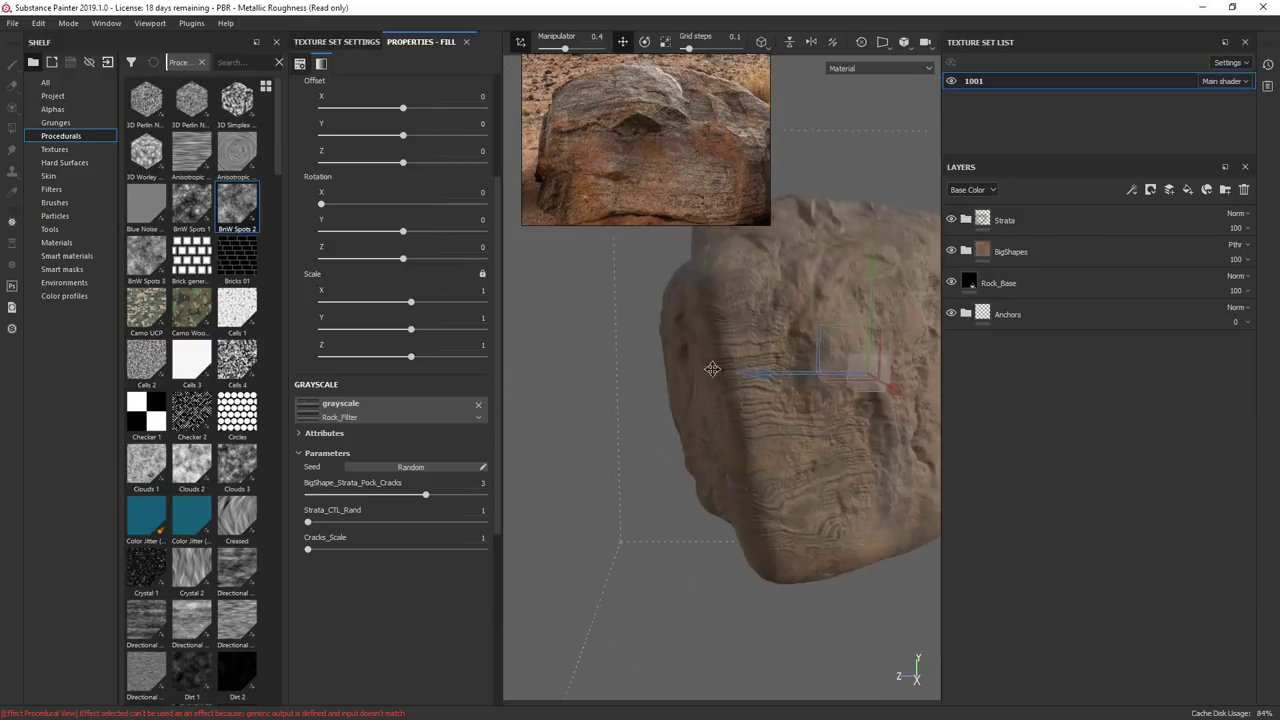
pyautogui.keyDown('alt'); pyautogui.moveTo(700, 420); pyautogui.dragTo(800, 410); pyautogui.keyUp('alt')
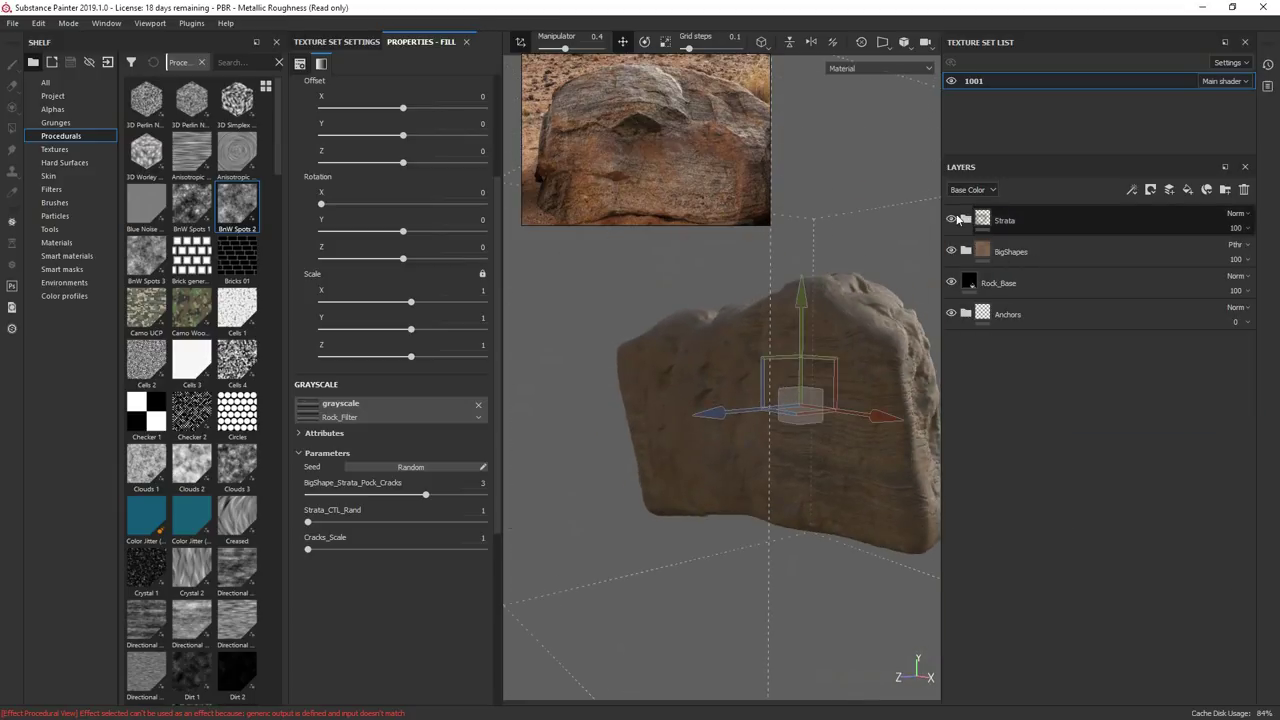
# Create a Pock folder above Strata containing a fill layer that affects only height.
pyautogui.click(952, 220)
pyautogui.click(1010, 252)
pyautogui.keyDown('alt'); pyautogui.moveTo(850, 348); pyautogui.dragTo(719, 372, button='middle'); pyautogui.keyUp('alt')
pyautogui.keyDown('alt'); pyautogui.moveTo(719, 372); pyautogui.dragTo(780, 350); pyautogui.keyUp('alt')
pyautogui.click(1004, 221)
pyautogui.keyDown('alt'); pyautogui.moveTo(836, 304); pyautogui.dragTo(816, 359); pyautogui.keyUp('alt')
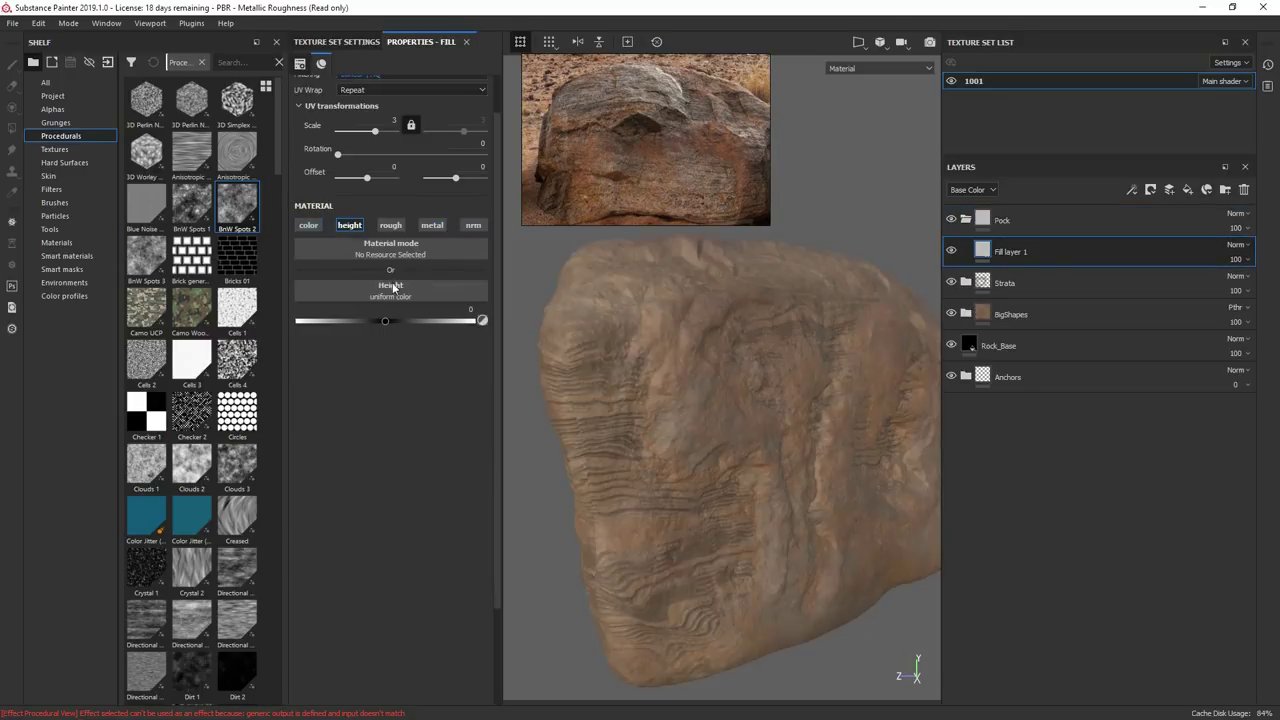
# Add a mask to Fill layer 1 with a fill driven by the Pock_CTL anchor point, inverting and tightening its levels.
pyautogui.click(1002, 251)
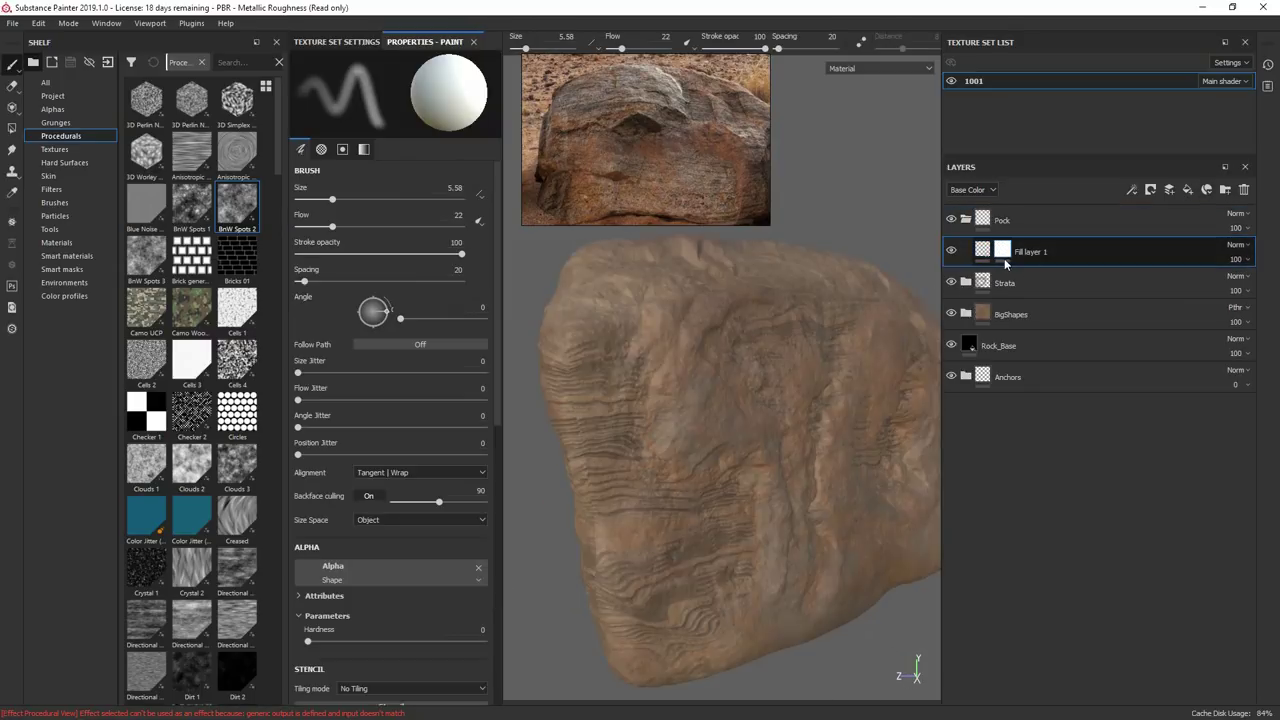
pyautogui.rightClick(1001, 251)
pyautogui.click(1034, 530)
pyautogui.click(409, 228)
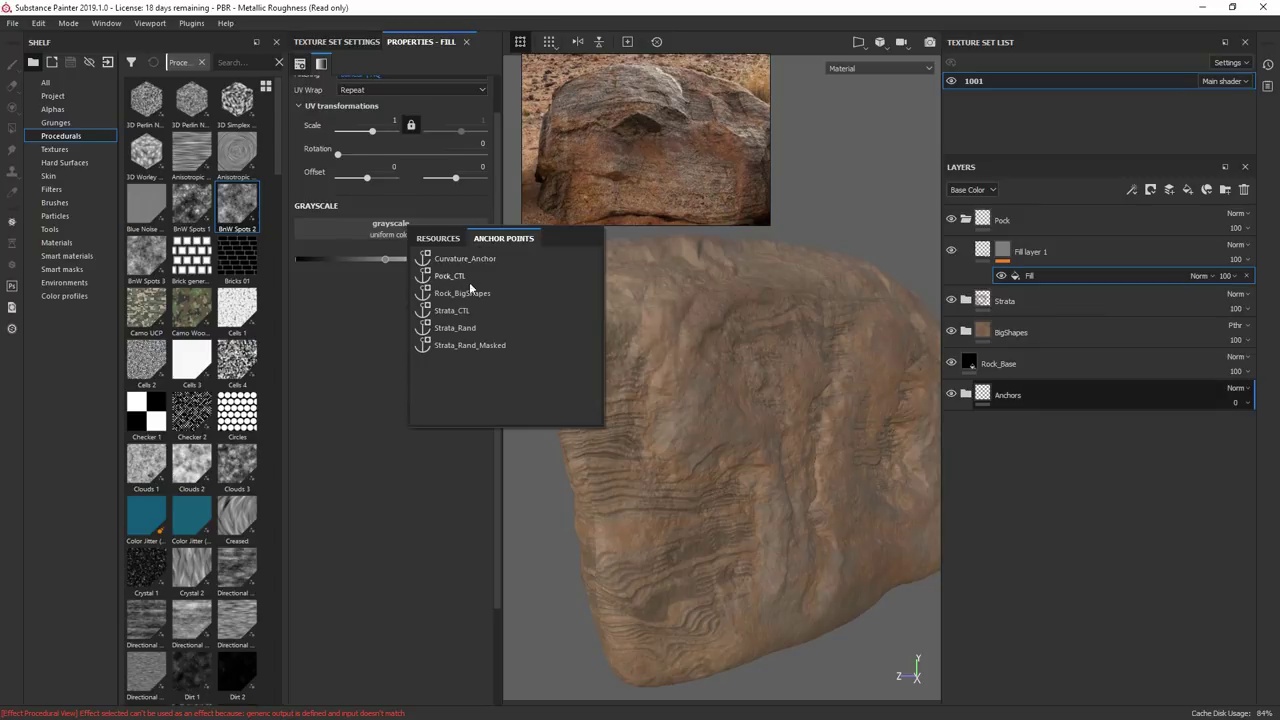
pyautogui.click(449, 276)
pyautogui.keyDown('alt'); pyautogui.moveTo(760, 394); pyautogui.dragTo(760, 385); pyautogui.keyUp('alt')
pyautogui.keyDown('alt'); pyautogui.click(1001, 249); pyautogui.keyUp('alt')
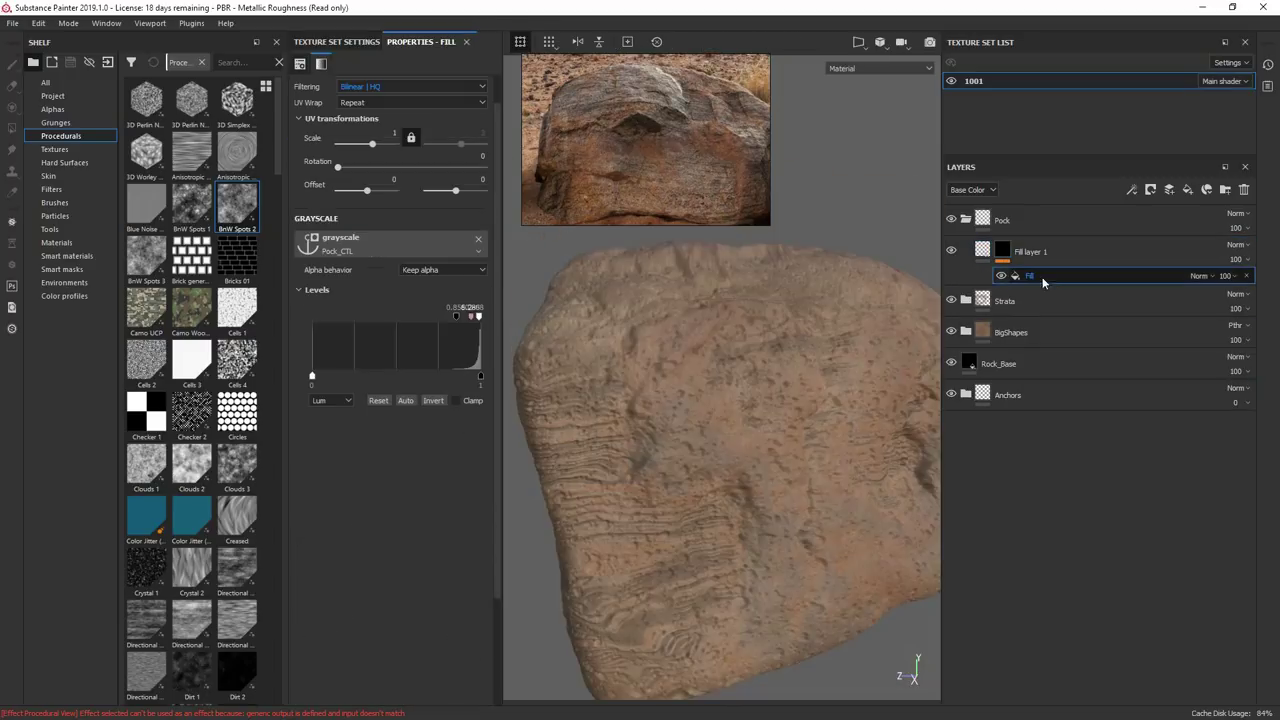
# Add a Clouds 3 fill to the pock mask in Multiply mode with balance 0.56, contrast 0.86 and disorder 0.13.
pyautogui.rightClick(1036, 275)
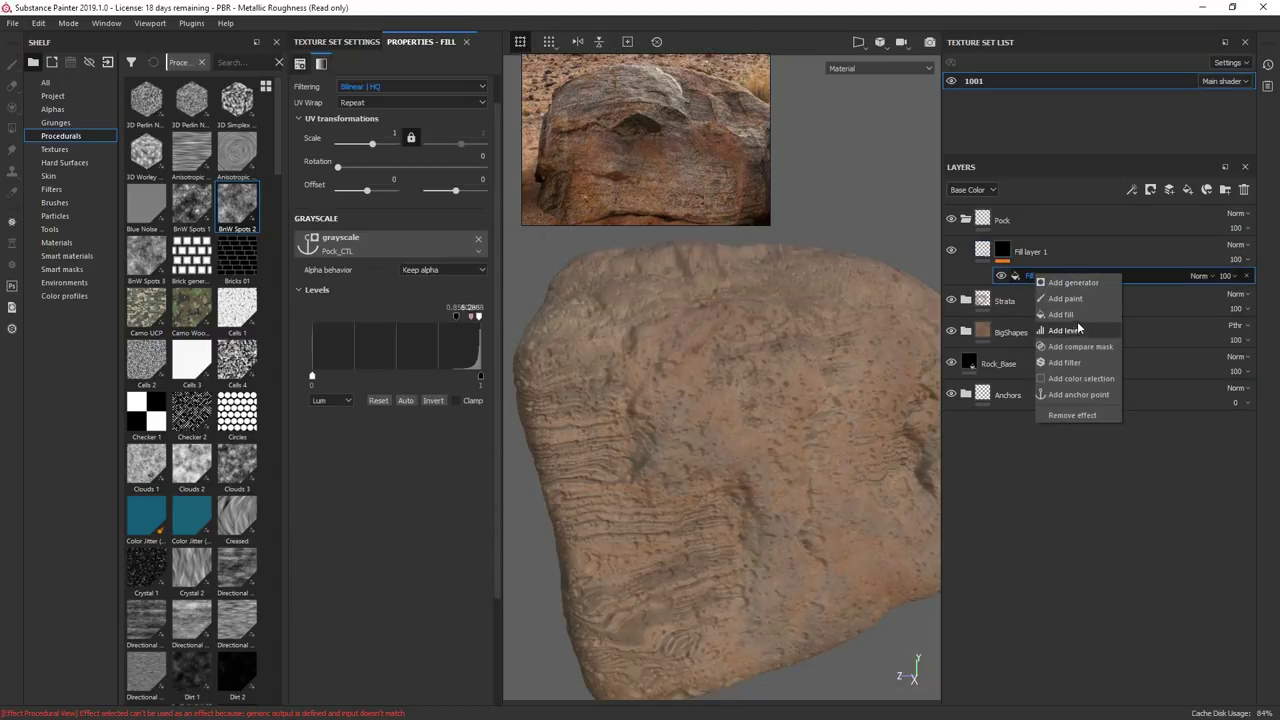
pyautogui.click(1083, 317)
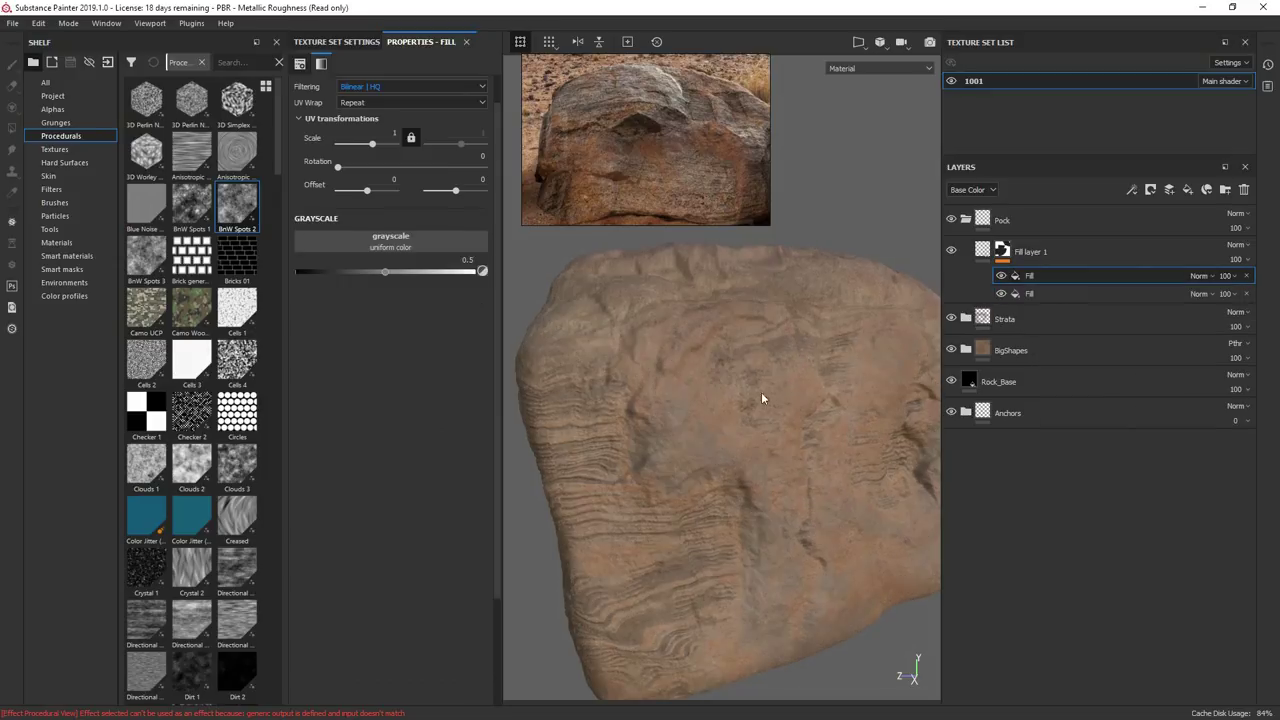
pyautogui.moveTo(272, 395); pyautogui.dragTo(390, 241)
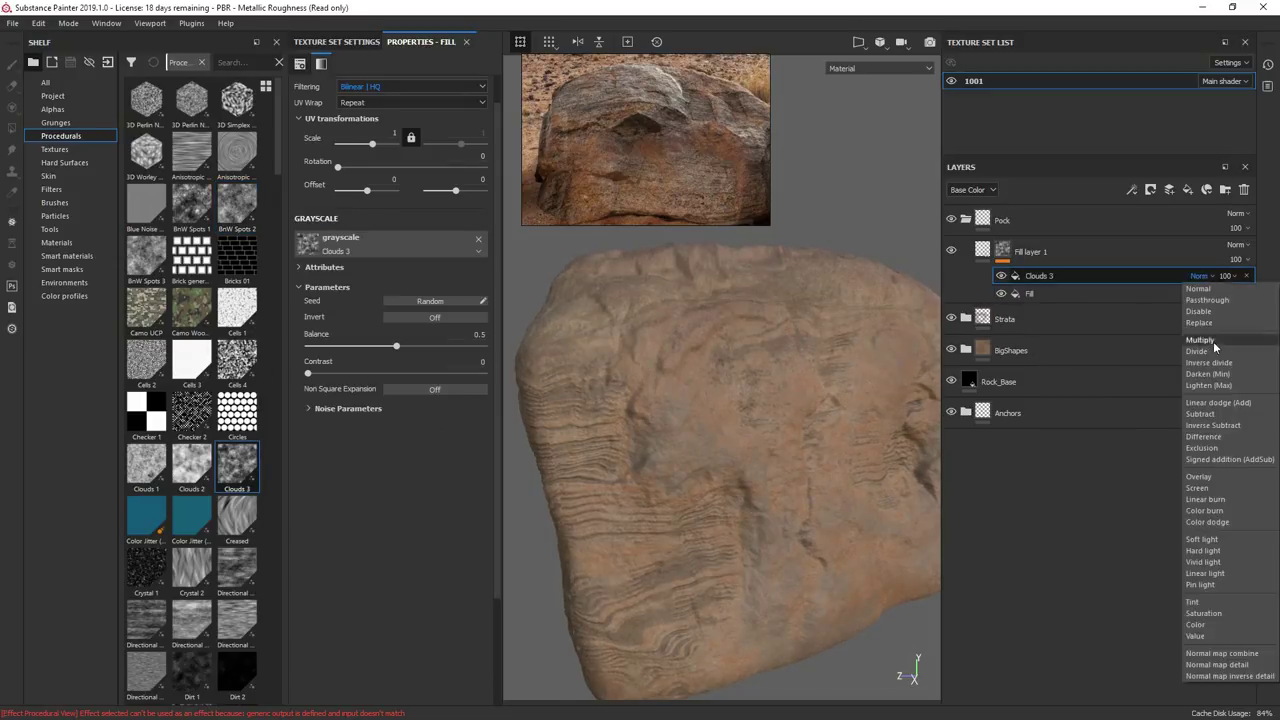
pyautogui.click(325, 408)
pyautogui.moveTo(318, 462); pyautogui.dragTo(341, 462)
# Add a color-only HSL Perceptive filter with lightness 0.43 to Fill layer 1 and set the layer's blending to Passthrough.
pyautogui.rightClick(993, 252)
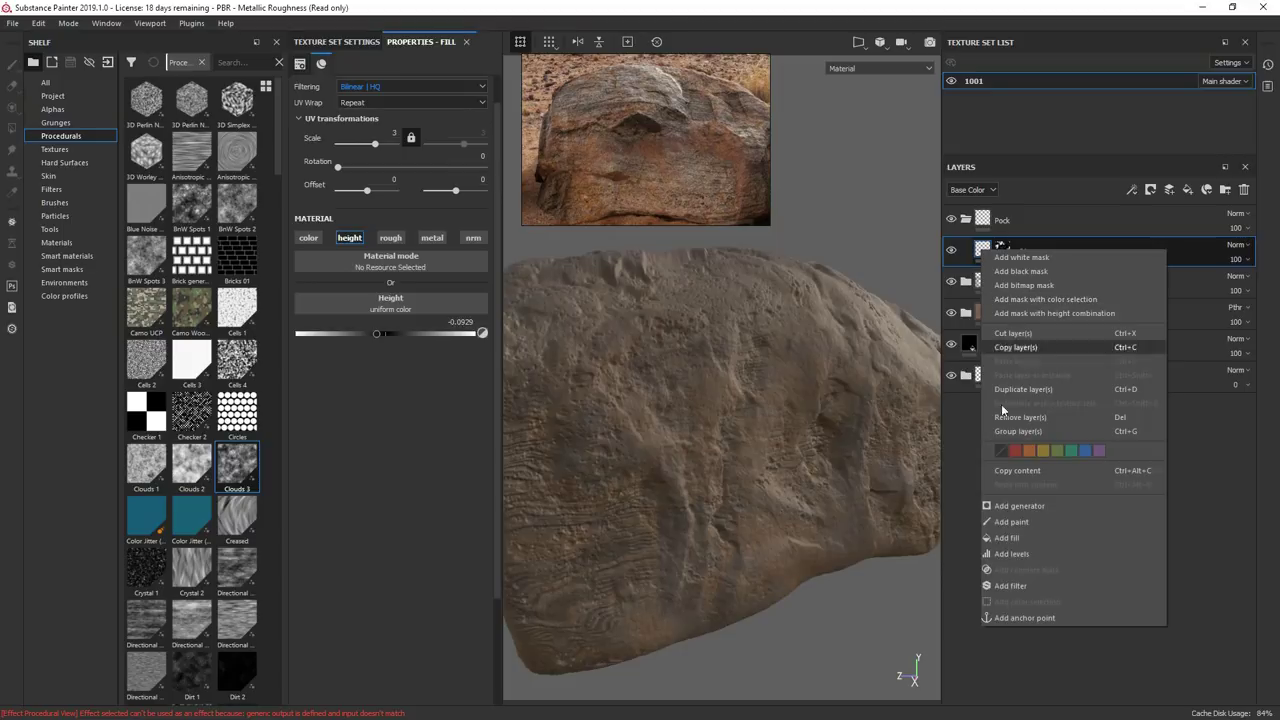
pyautogui.click(1012, 586)
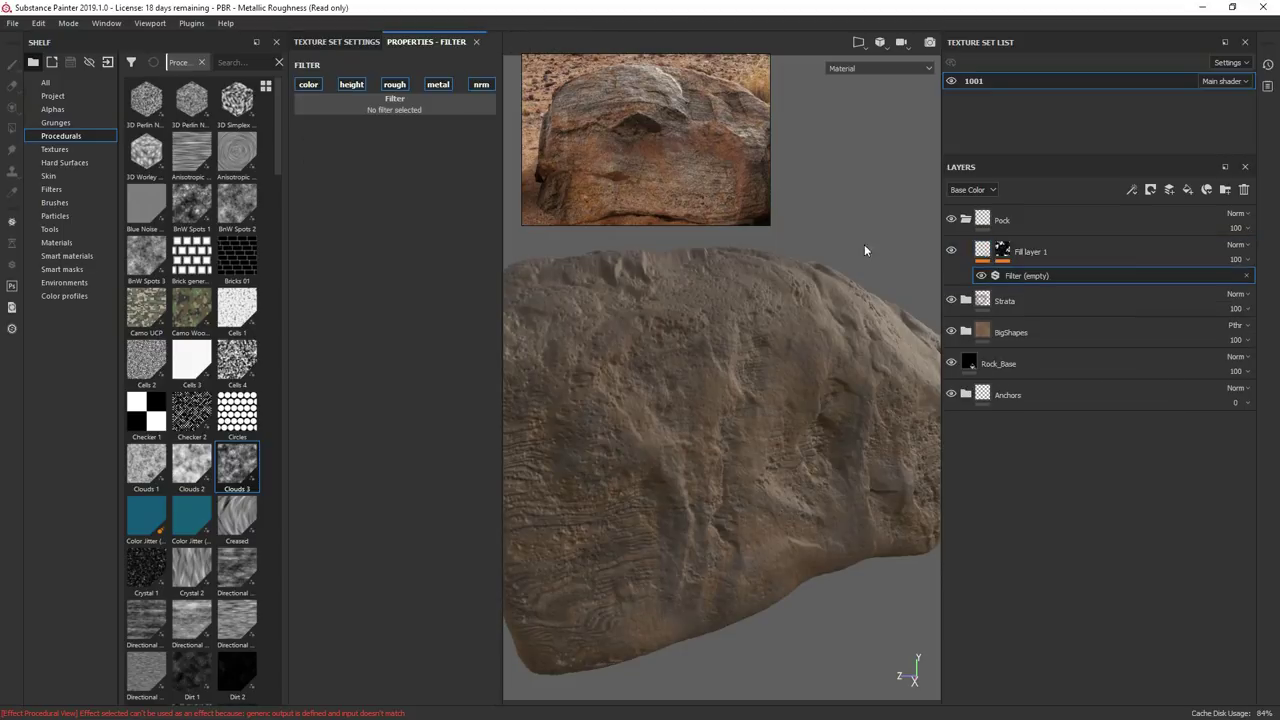
pyautogui.click(389, 106)
pyautogui.click(514, 265)
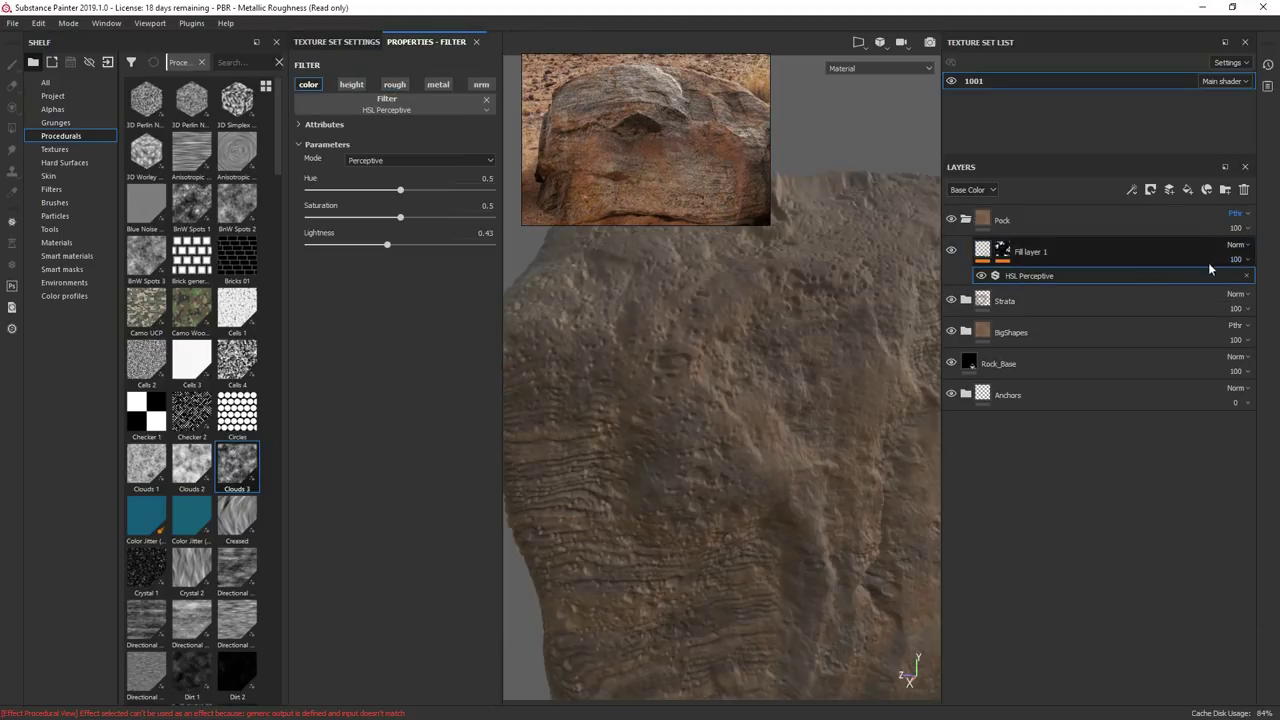
pyautogui.click(1236, 245)
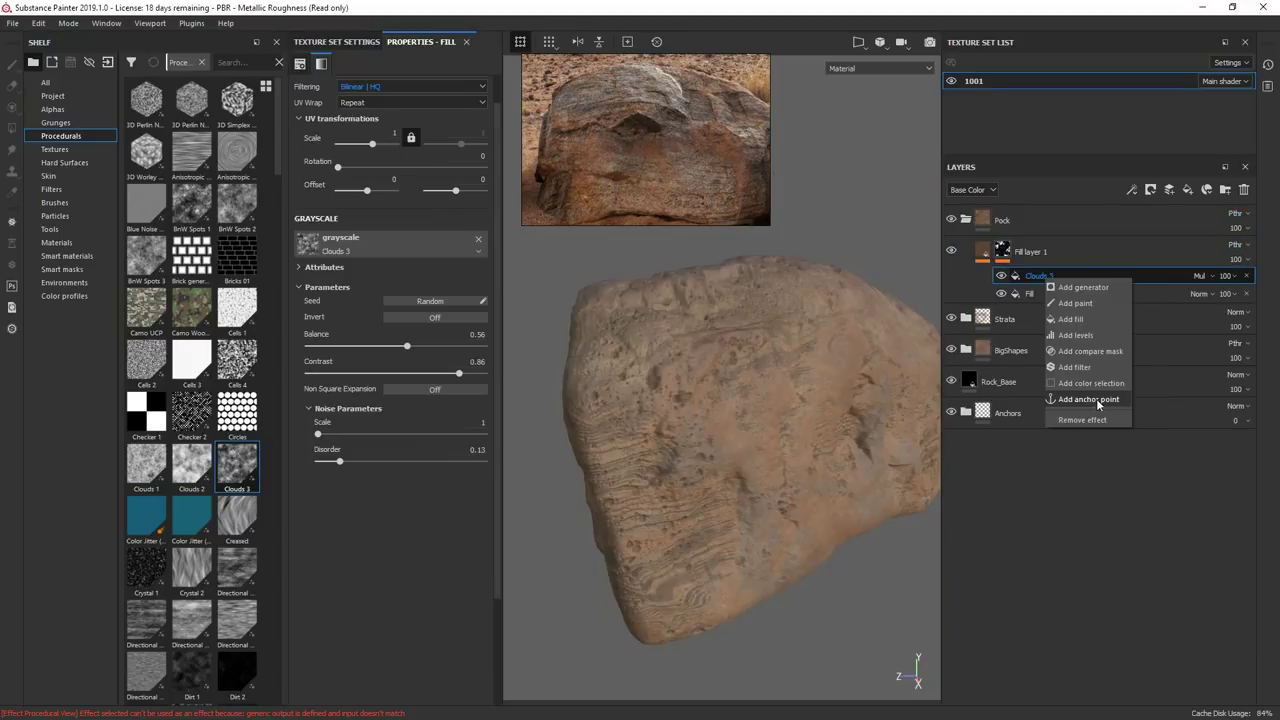
# Add an anchor point above Clouds 3 in the Fill layer 1 mask and name it Pock_Masked.
pyautogui.click(1096, 398)
pyautogui.doubleClick(1063, 273)
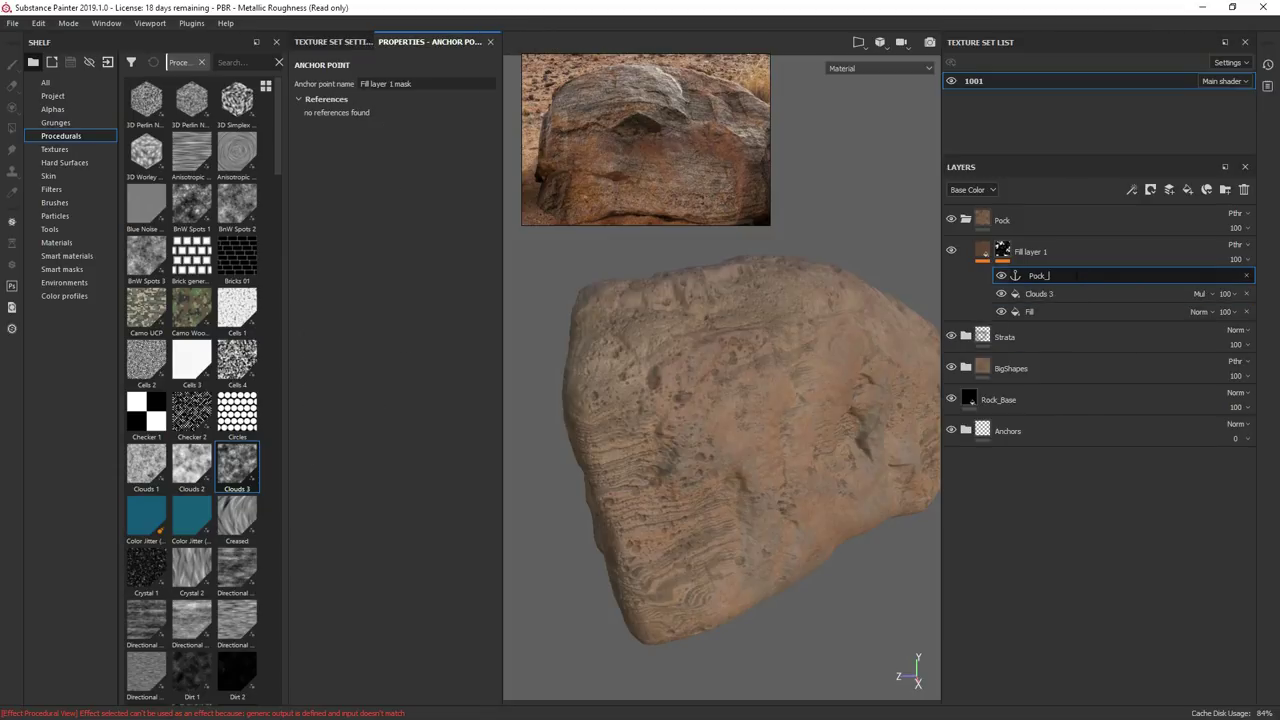
pyautogui.write('Pock_Masked')
pyautogui.press('Return')
# Add a new fill layer above Fill layer 1 in the Pock folder, keeping only its roughness channel active.
pyautogui.click(1066, 252)
pyautogui.click(1188, 190)
pyautogui.click(309, 238)
pyautogui.click(350, 238)
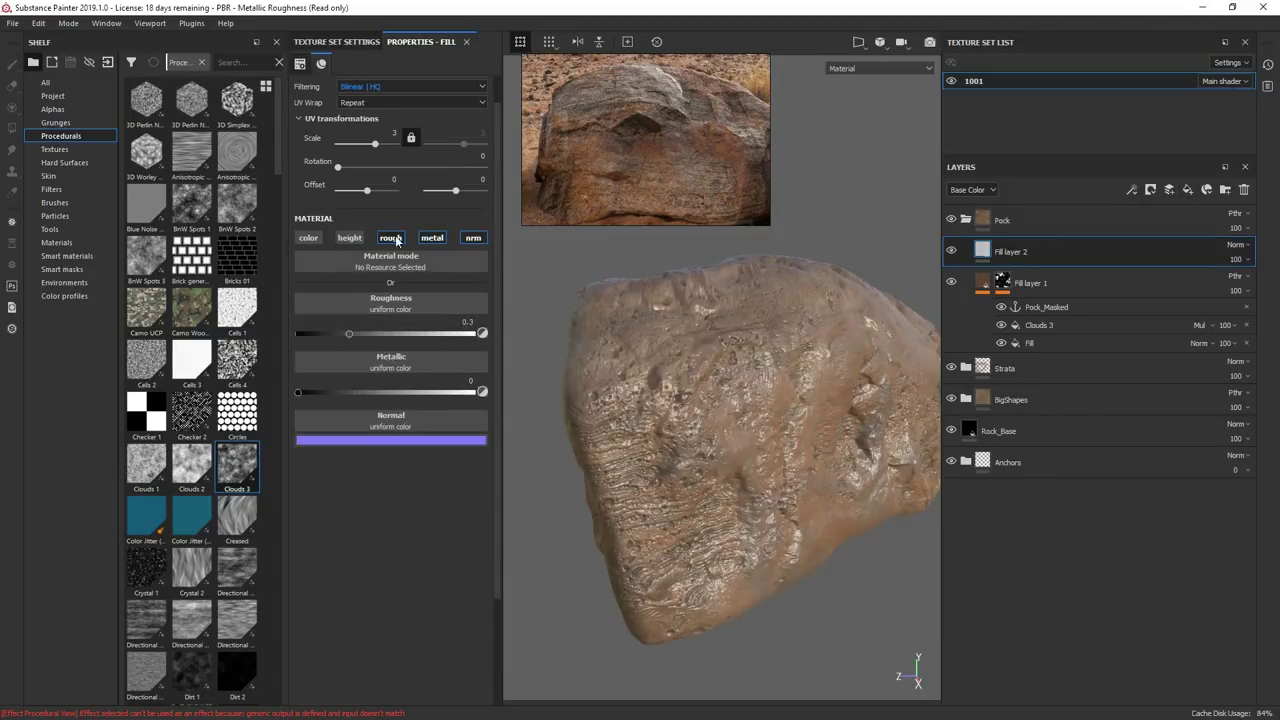
pyautogui.click(432, 238)
pyautogui.scroll(-4, 782, 327)
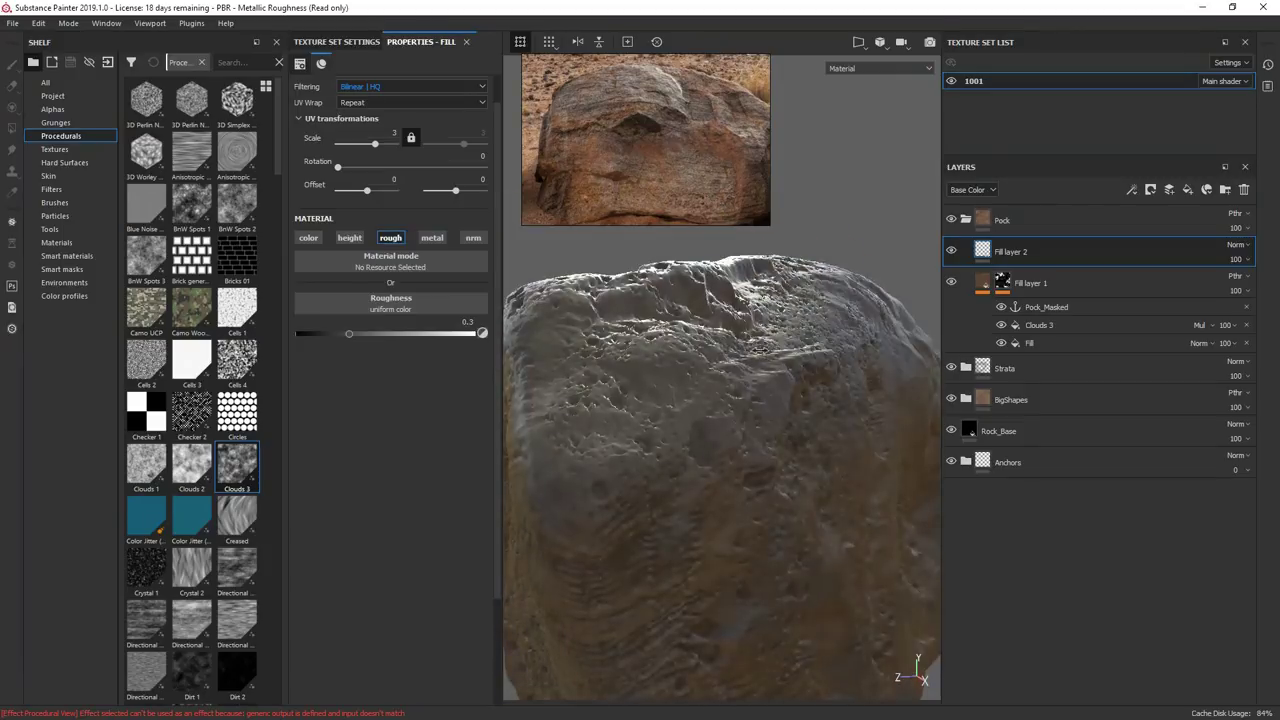
# Mask Fill layer 2 with a fill driven by the Pock_Masked anchor point, setting the levels midtone to 0.352.
pyautogui.rightClick(1065, 257)
pyautogui.click(1036, 486)
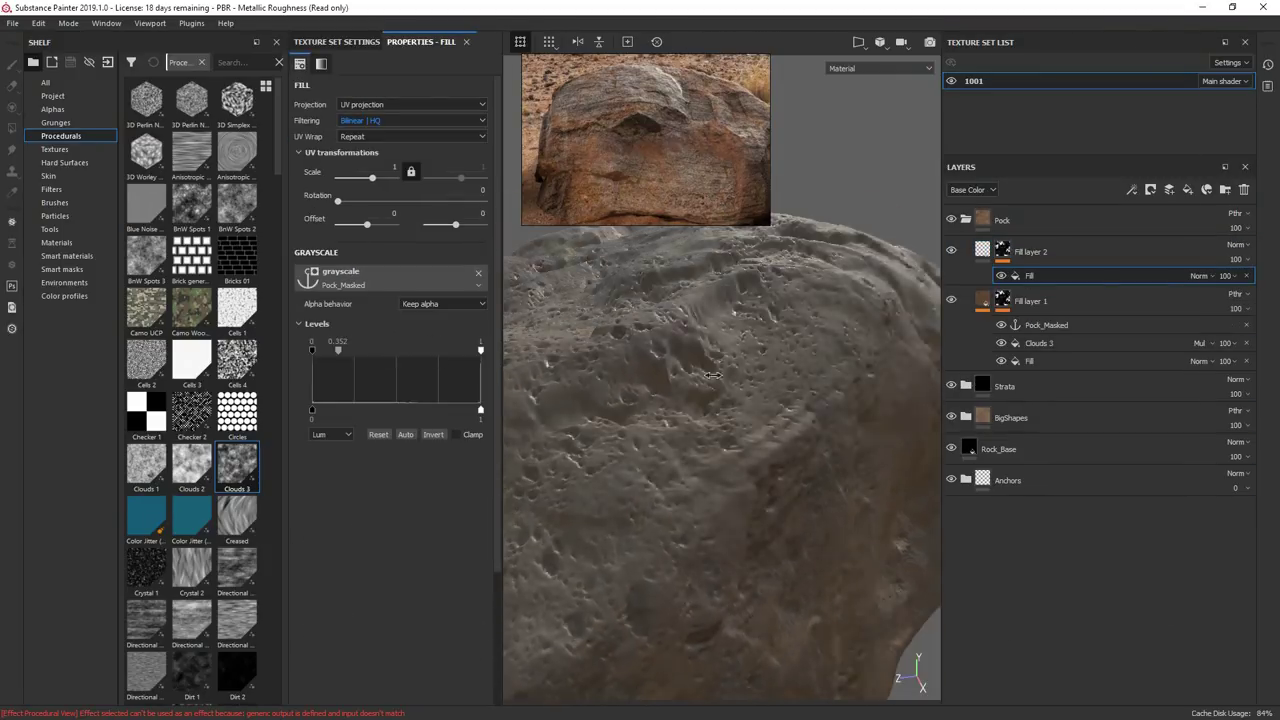
pyautogui.click(450, 96)
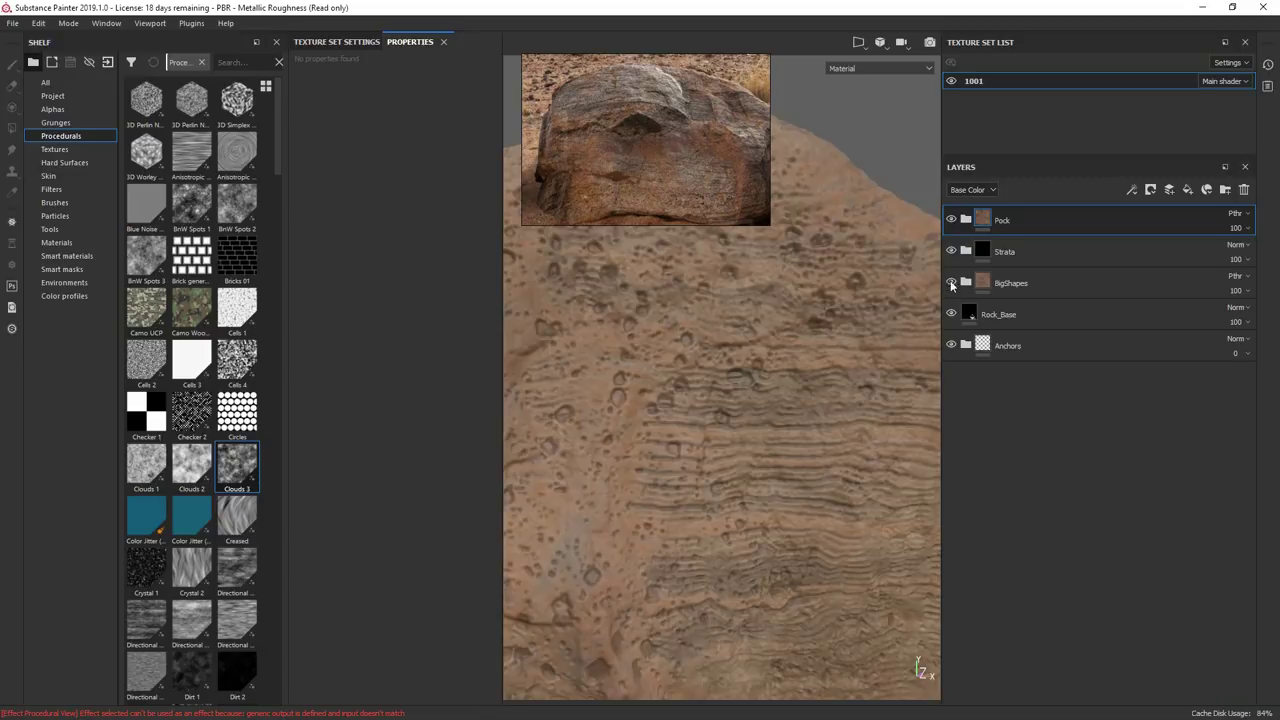
# Compare the rock with the BigShapes and Strata folders hidden and shown, and examine the layers inside Strata.
pyautogui.click(952, 281)
pyautogui.click(952, 281)
pyautogui.click(951, 252)
pyautogui.click(951, 252)
pyautogui.click(966, 252)
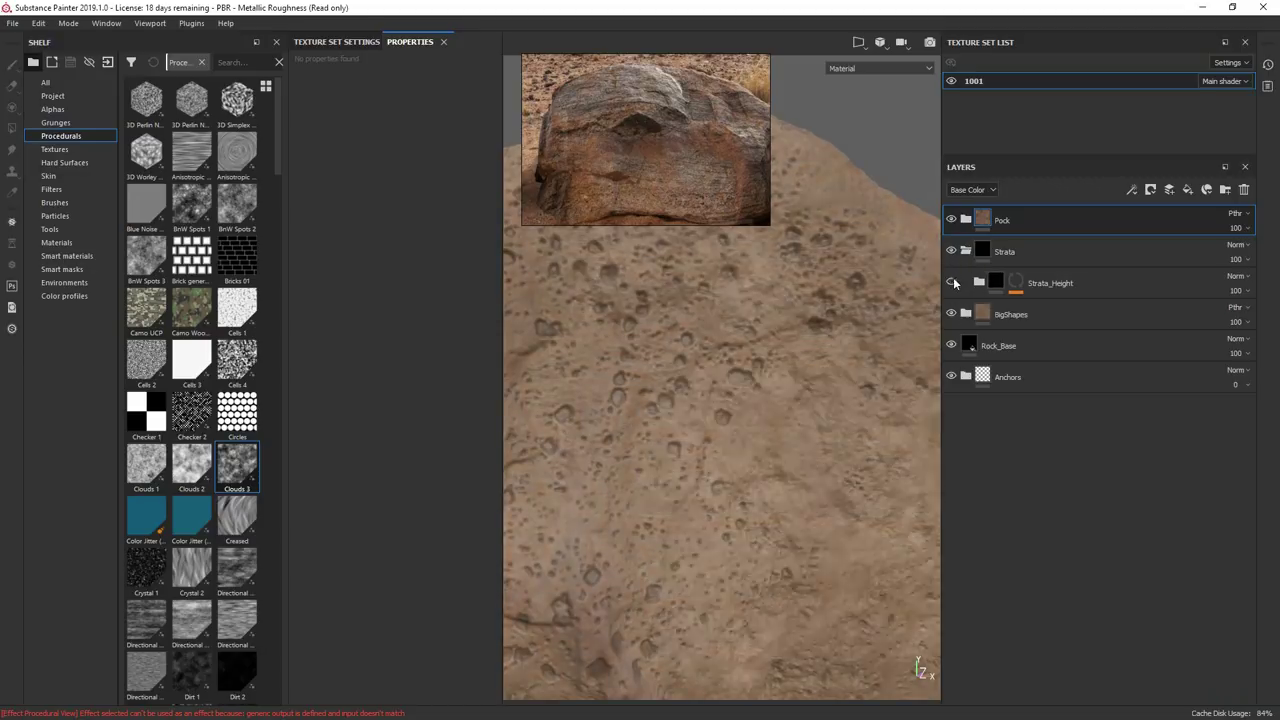
pyautogui.click(977, 283)
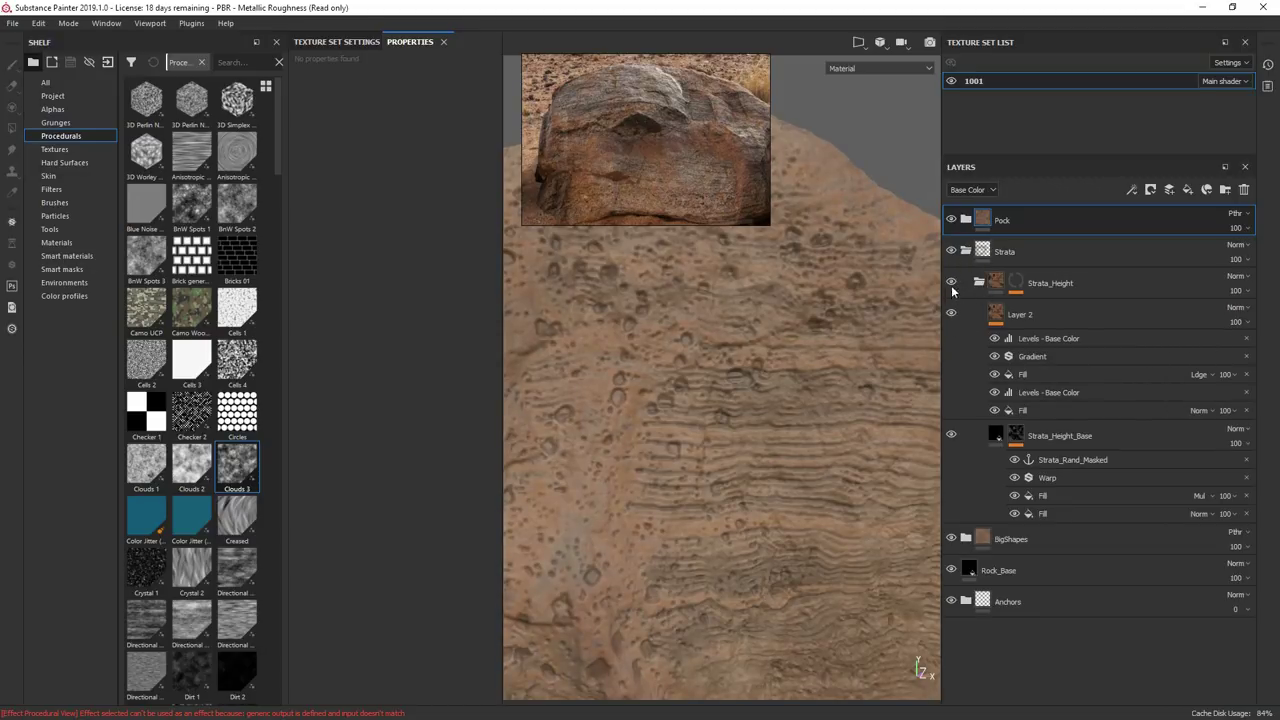
pyautogui.click(966, 252)
# Add a multiplied fill driven by Strata_Rand_Masked above Pock_Masked in Fill layer 1's mask, with the levels midtone at 0.44.
pyautogui.click(966, 220)
pyautogui.rightClick(1042, 307)
pyautogui.click(1076, 350)
pyautogui.click(402, 271)
pyautogui.click(497, 281)
pyautogui.click(468, 405)
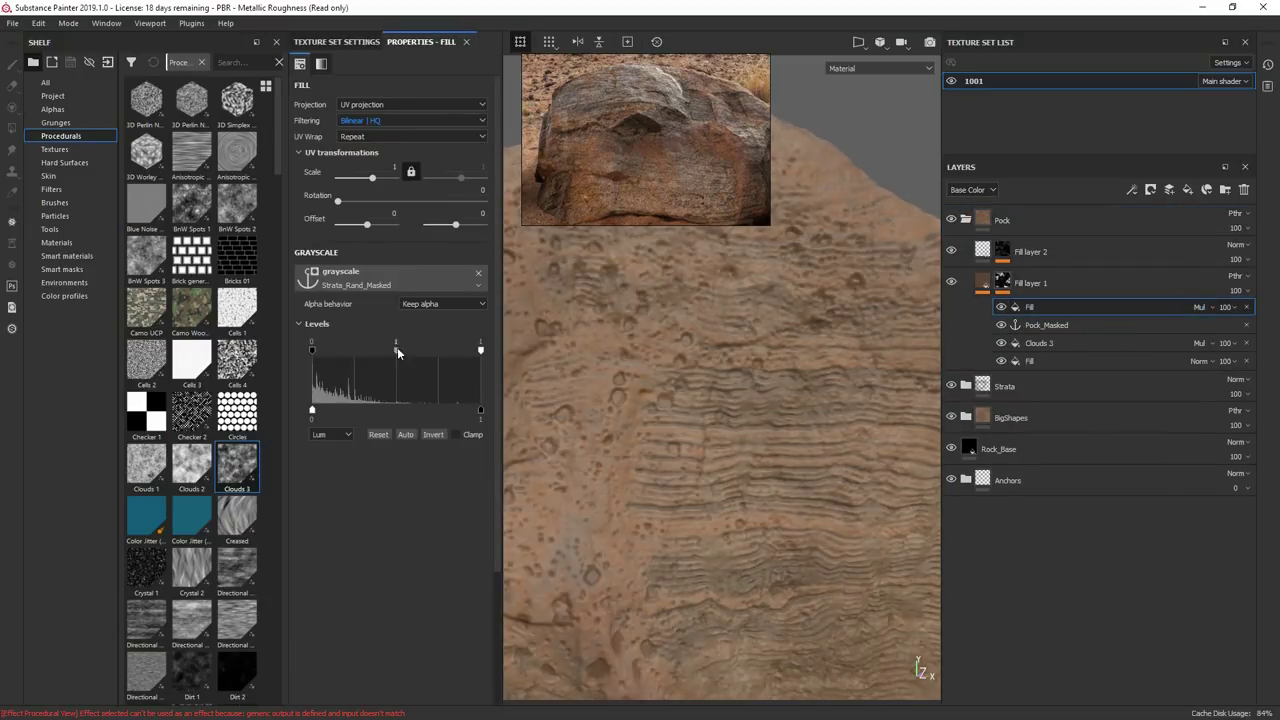
pyautogui.moveTo(388, 352); pyautogui.dragTo(346, 353)
# Save the project as a new file named Rock_Med_01_Painter.
pyautogui.scroll(-8, 722, 400)
pyautogui.keyDown('alt'); pyautogui.moveTo(640, 400); pyautogui.dragTo(610, 400); pyautogui.keyUp('alt')
pyautogui.scroll(4, 722, 420)
pyautogui.scroll(4, 722, 440)
pyautogui.keyDown('alt'); pyautogui.moveTo(858, 408); pyautogui.dragTo(600, 450); pyautogui.keyUp('alt')
pyautogui.click(12, 23)
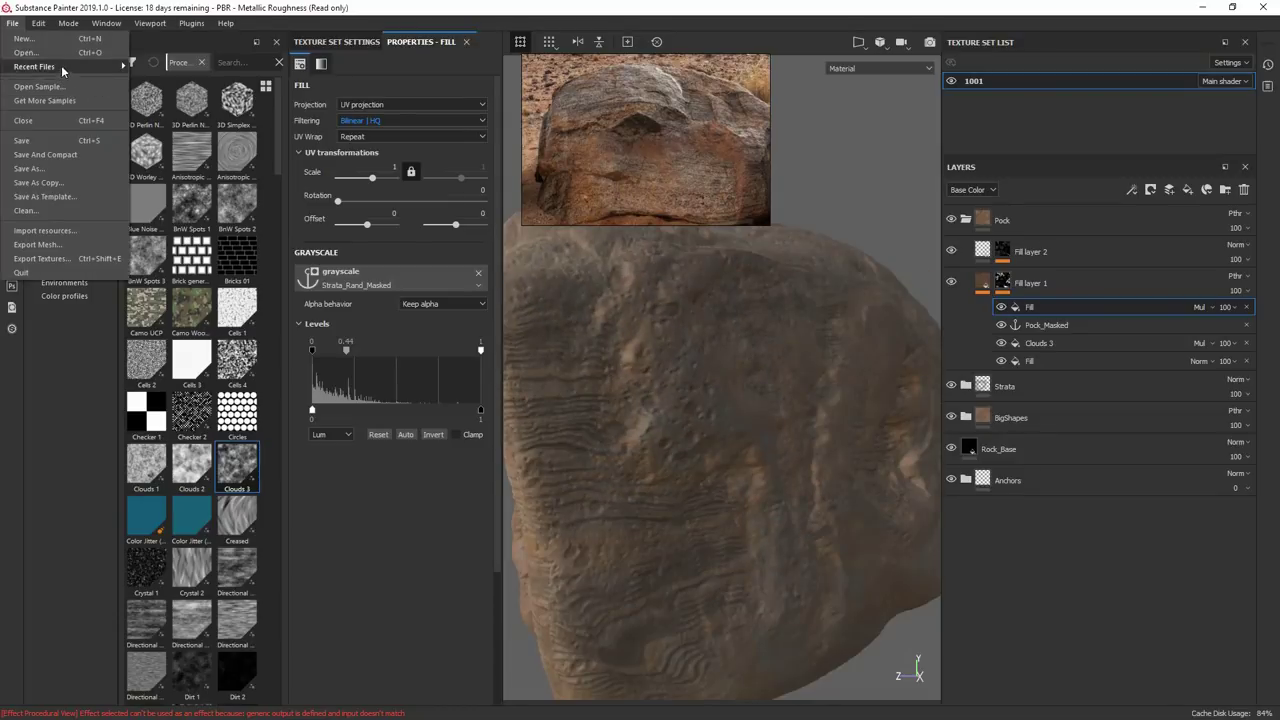
pyautogui.click(59, 169)
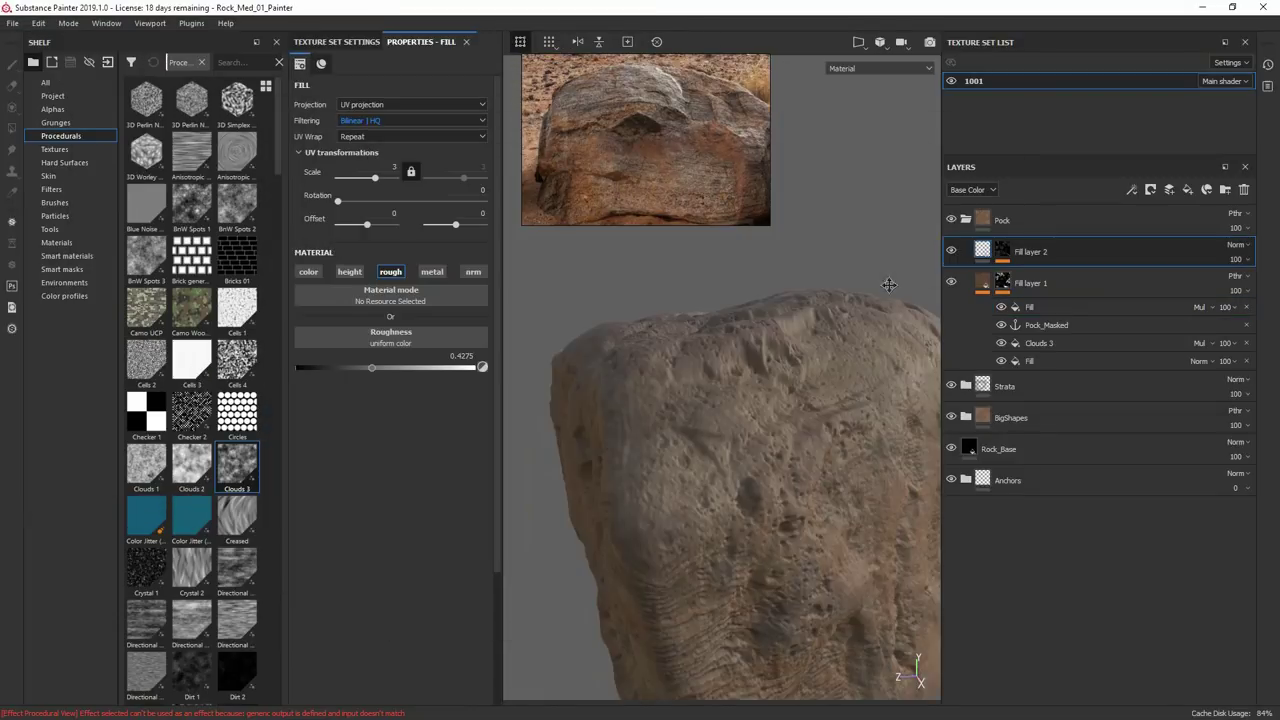
# Collapse the Pock folder and add a new fill layer above it.
pyautogui.keyDown('alt'); pyautogui.moveTo(800, 380); pyautogui.dragTo(842, 335); pyautogui.keyUp('alt')
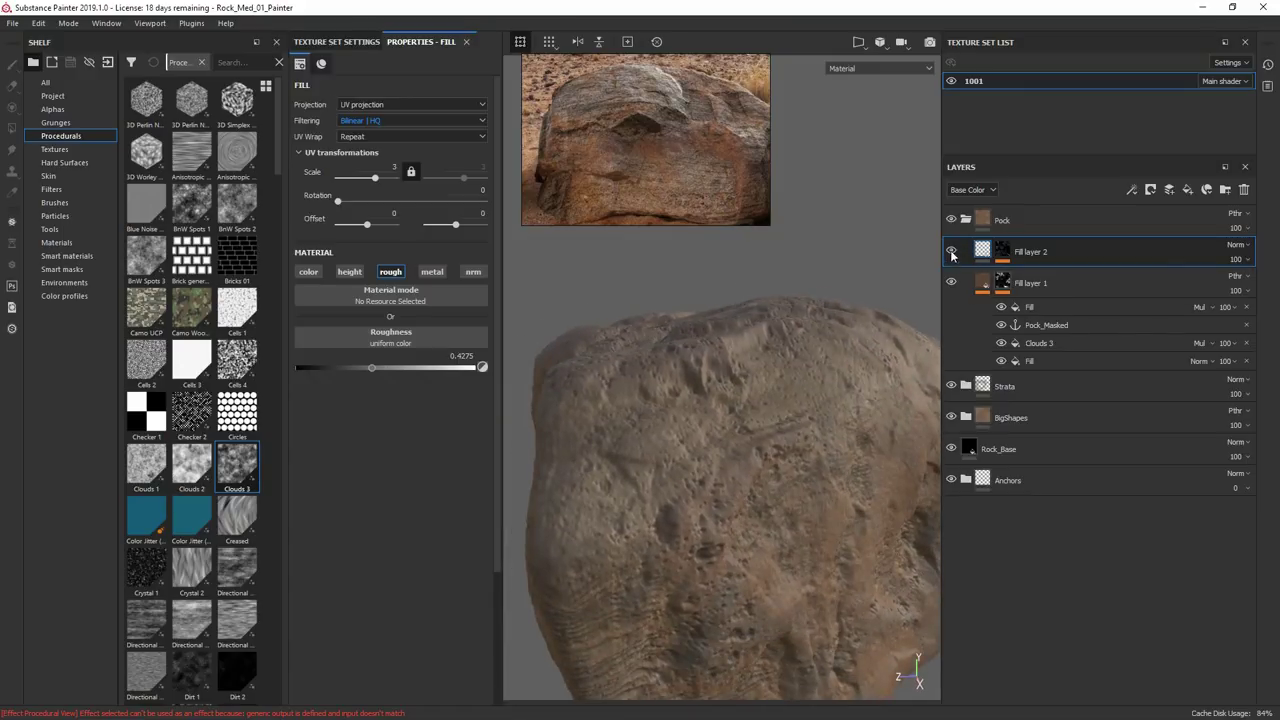
pyautogui.click(966, 220)
pyautogui.click(1188, 190)
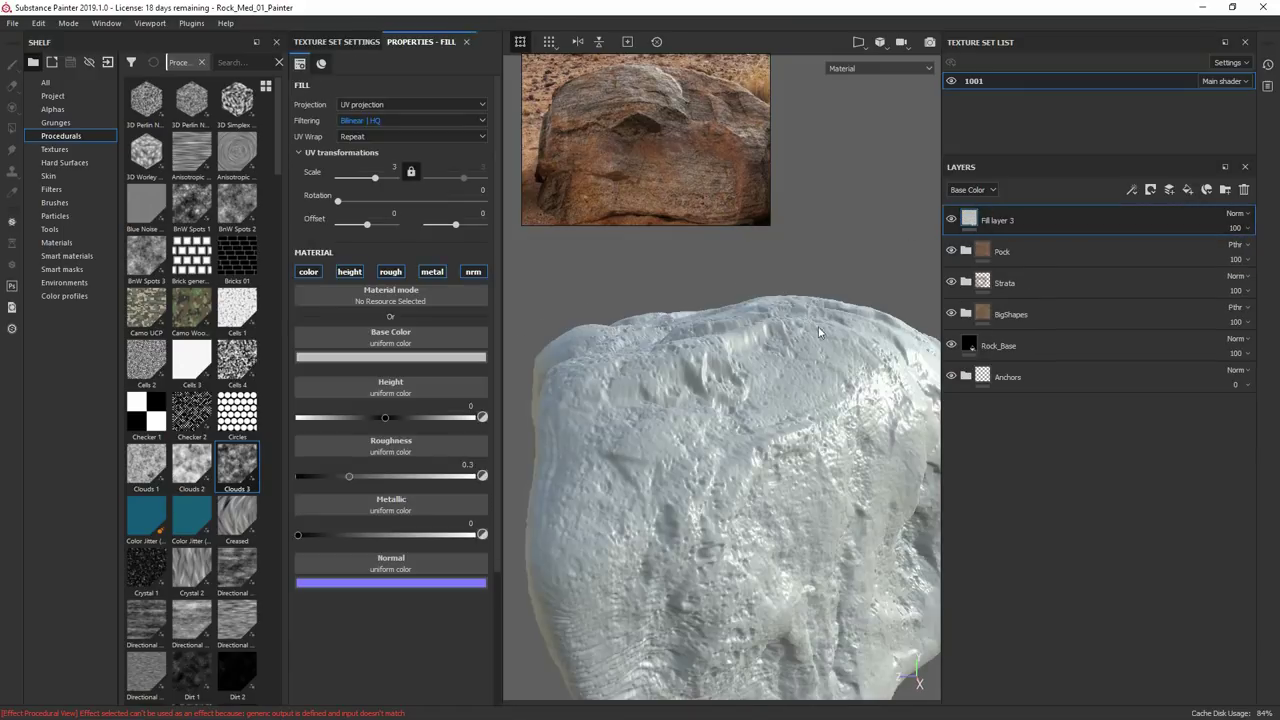
pyautogui.keyDown('alt'); pyautogui.moveTo(798, 344); pyautogui.dragTo(830, 340); pyautogui.keyUp('alt')
# Add a Passthrough paint layer named BaseColor_Anchor below Fill layer 3, give it an anchor point and set its opacity to 0.
pyautogui.click(1171, 190)
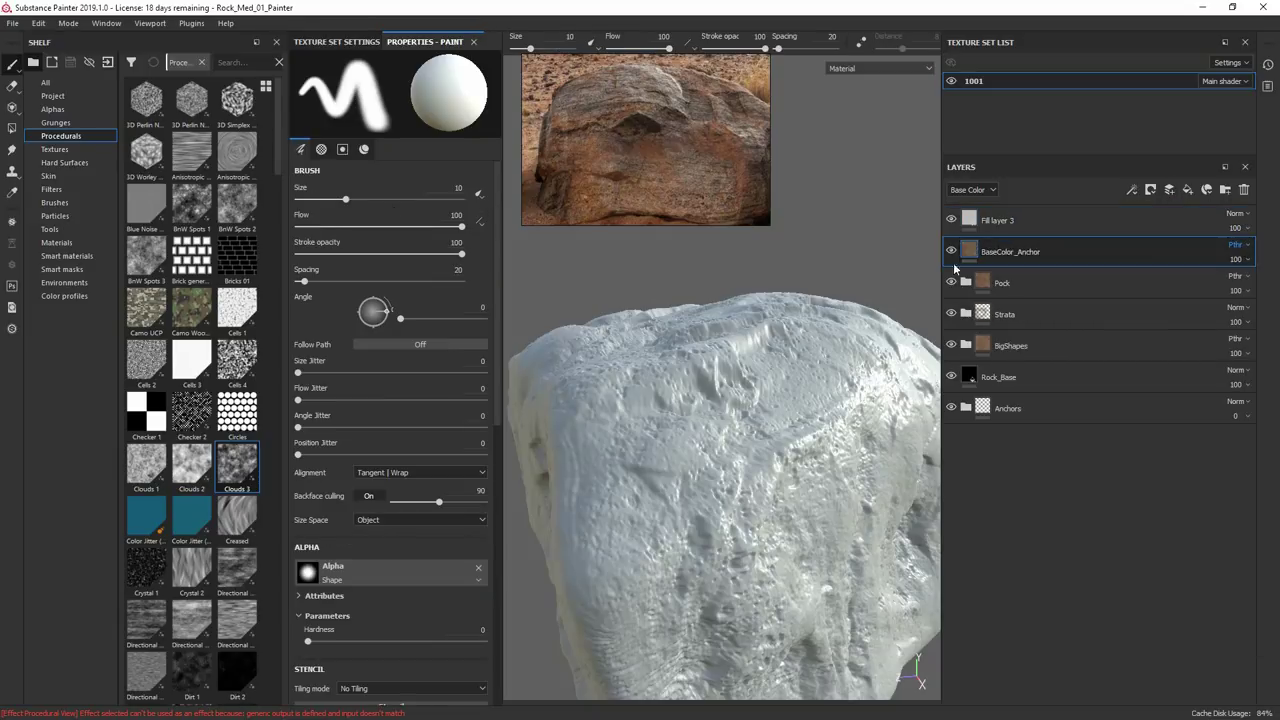
pyautogui.rightClick(960, 250)
pyautogui.click(1005, 584)
pyautogui.click(1237, 259)
# Keep only the roughness channel on Fill layer 3 and mask it with a fill driven by the BaseColor_Anchor anchor point.
pyautogui.click(998, 220)
pyautogui.click(472, 275)
pyautogui.rightClick(967, 218)
pyautogui.click(463, 412)
pyautogui.keyDown('alt'); pyautogui.click(989, 219); pyautogui.keyUp('alt')
pyautogui.click(1012, 244)
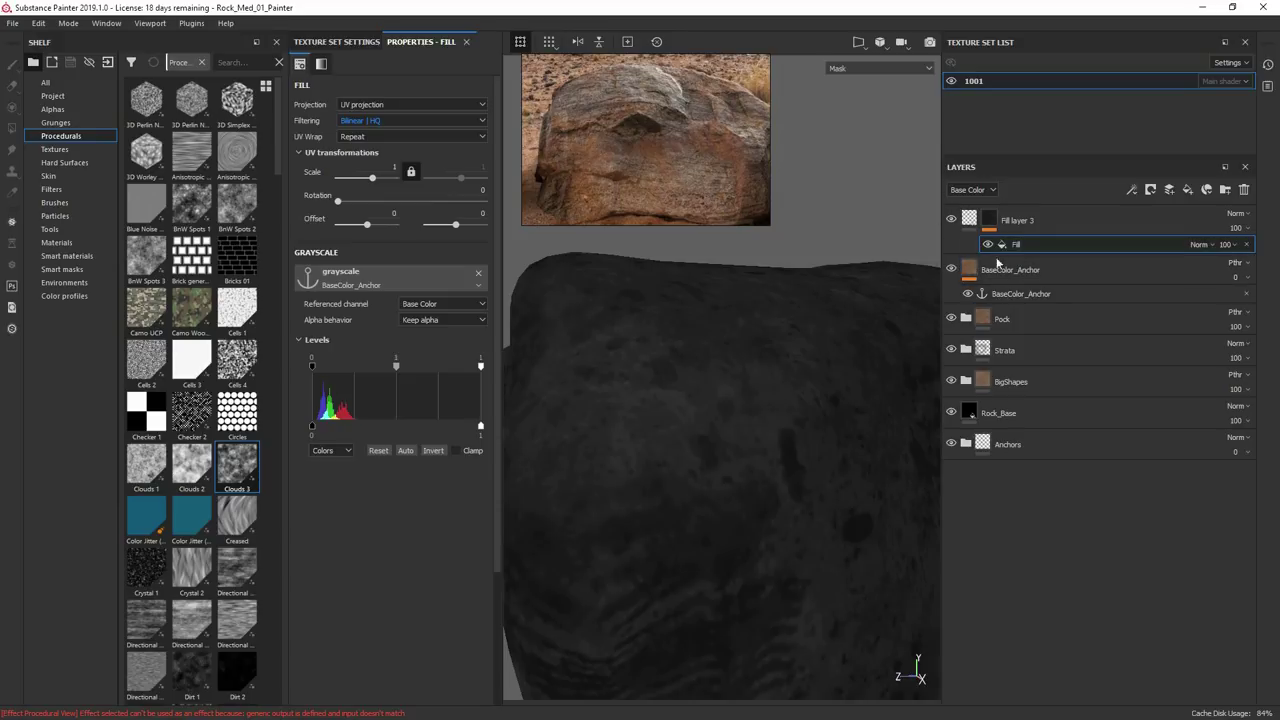
# Limit the BaseColor_Anchor layer to the color channel and review its blending mode, opacity and anchor point.
pyautogui.click(971, 270)
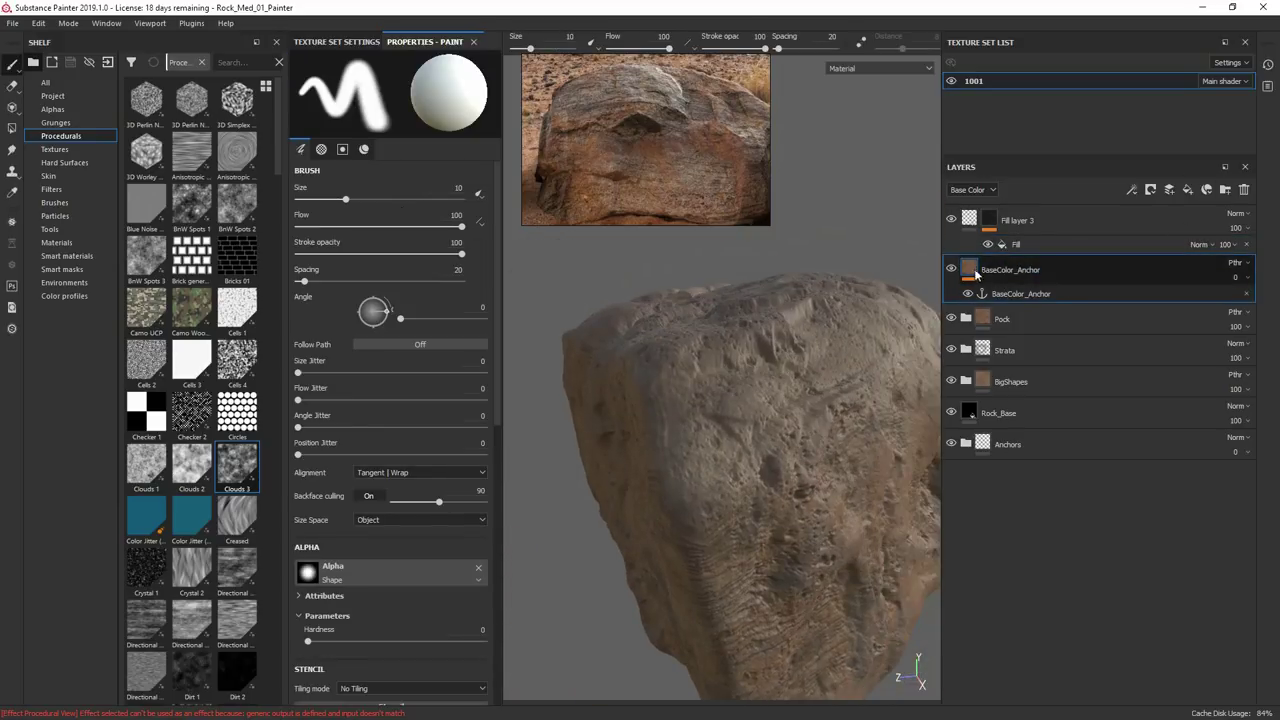
pyautogui.scroll(-6, 492, 316)
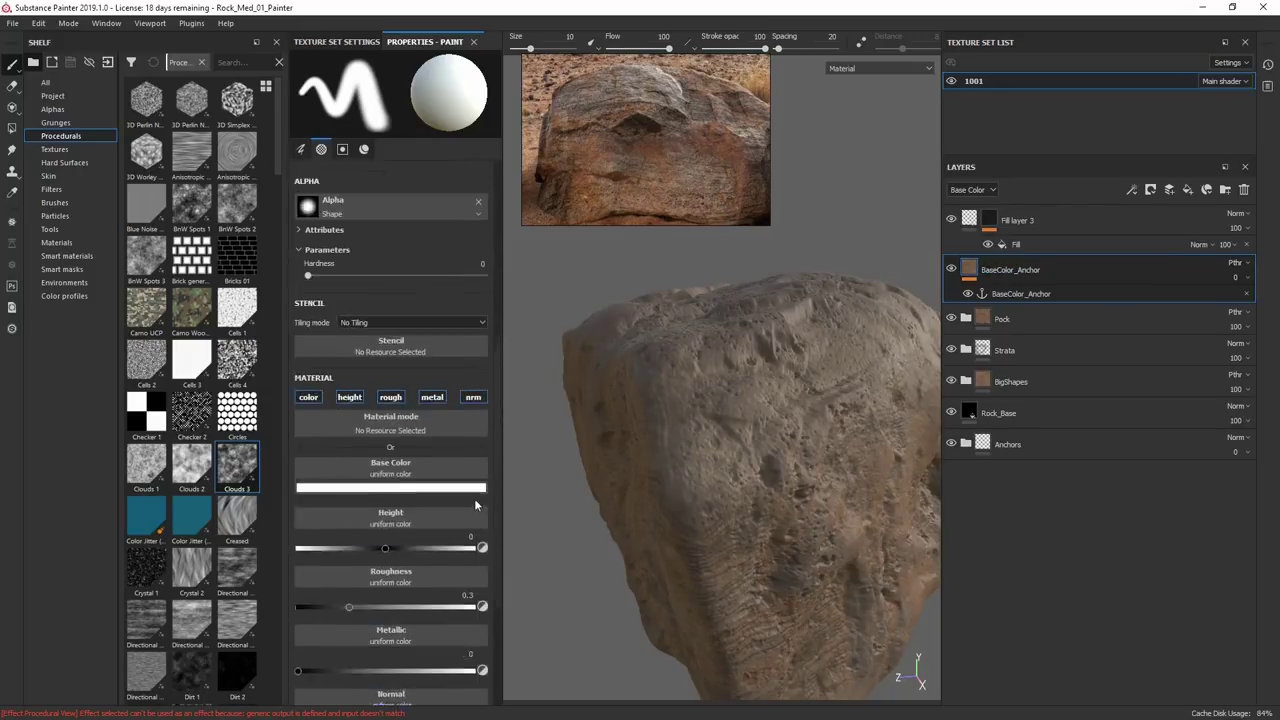
pyautogui.click(967, 297)
pyautogui.click(1236, 263)
pyautogui.click(1225, 276)
pyautogui.click(1236, 263)
pyautogui.click(1231, 286)
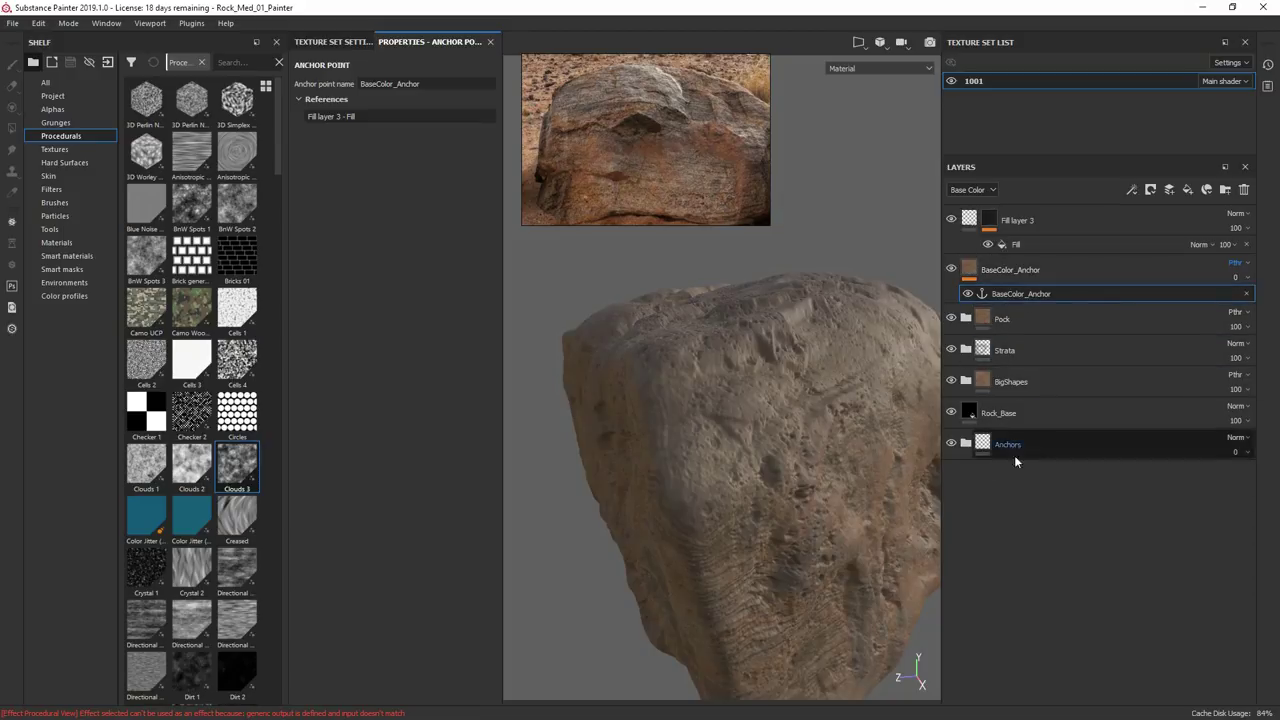
pyautogui.click(971, 274)
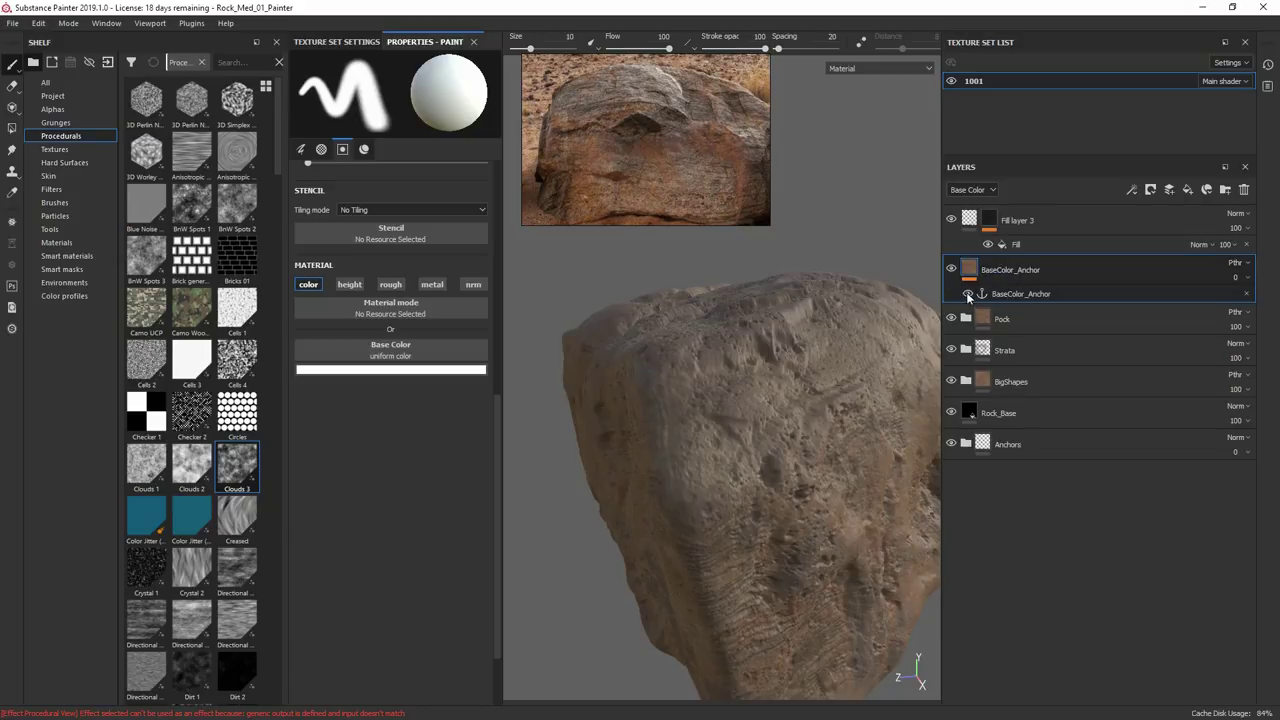
pyautogui.click(1236, 284)
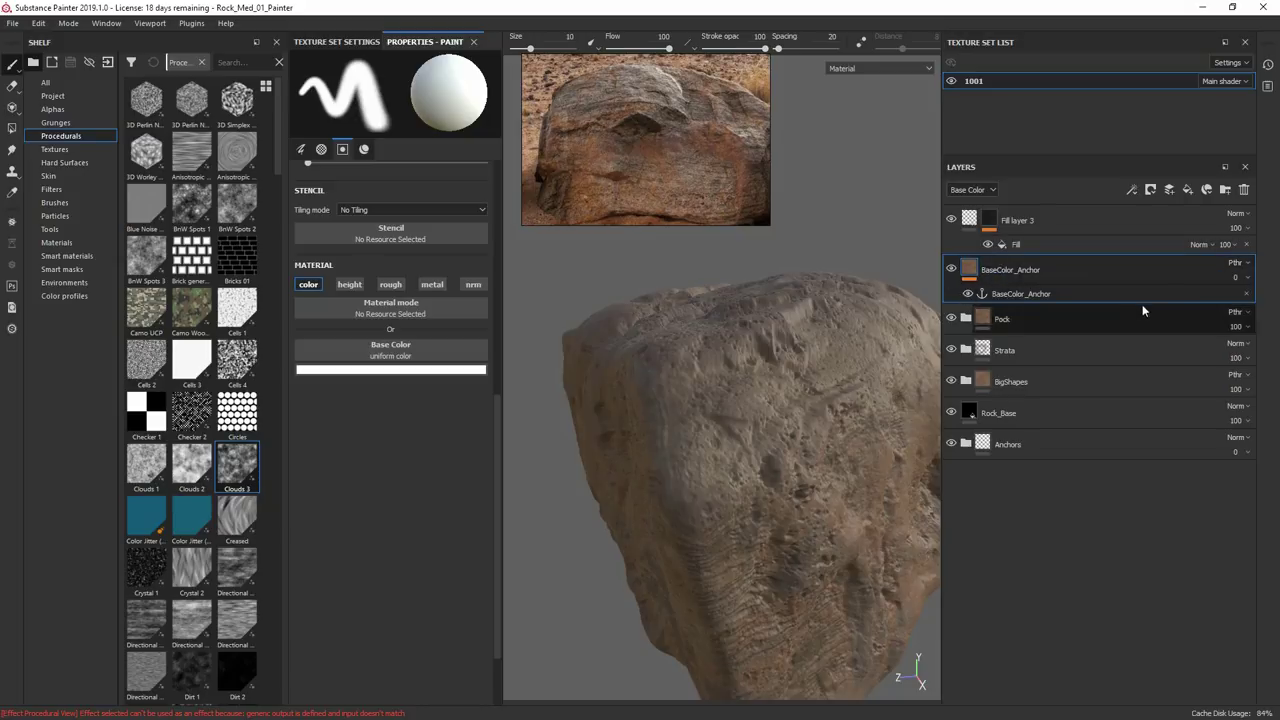
pyautogui.click(958, 294)
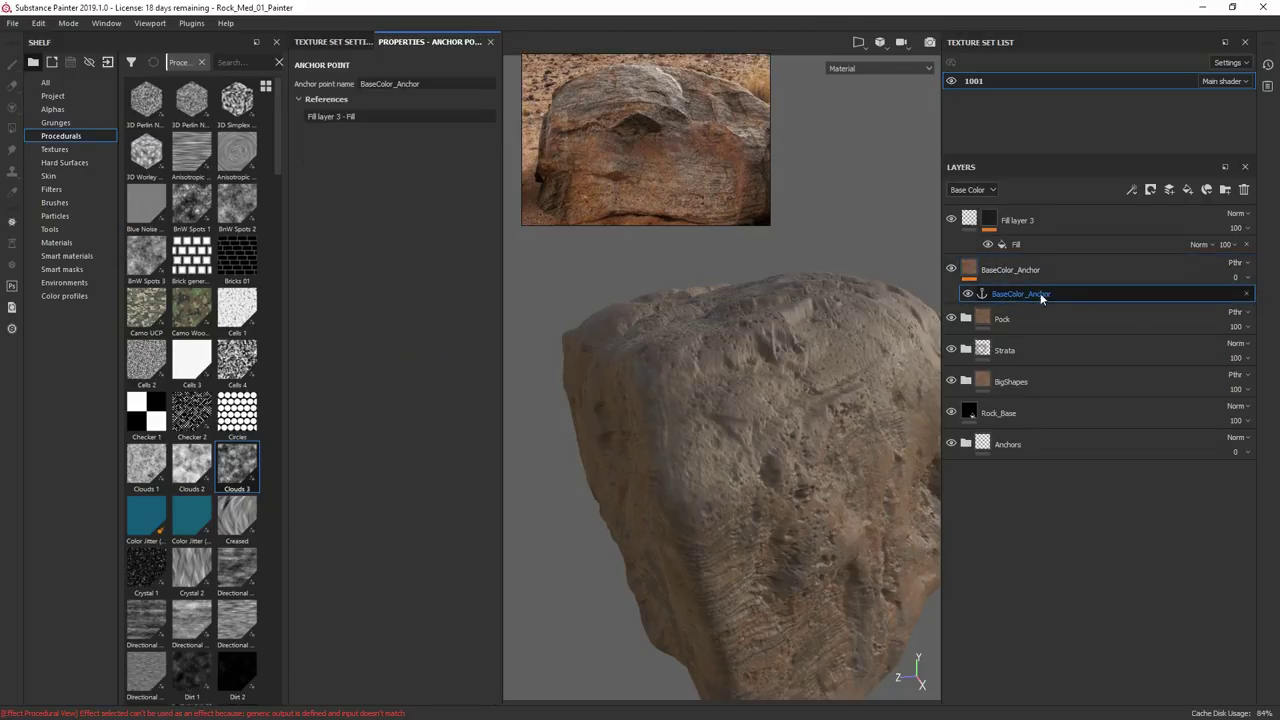
# Set the levels of Fill layer 3's mask fill to a midtone of 2.154 and a white point of 0.36.
pyautogui.keyDown('alt'); pyautogui.click(986, 222); pyautogui.keyUp('alt')
pyautogui.keyDown('alt'); pyautogui.moveTo(878, 246); pyautogui.dragTo(709, 463); pyautogui.keyUp('alt')
pyautogui.click(969, 222)
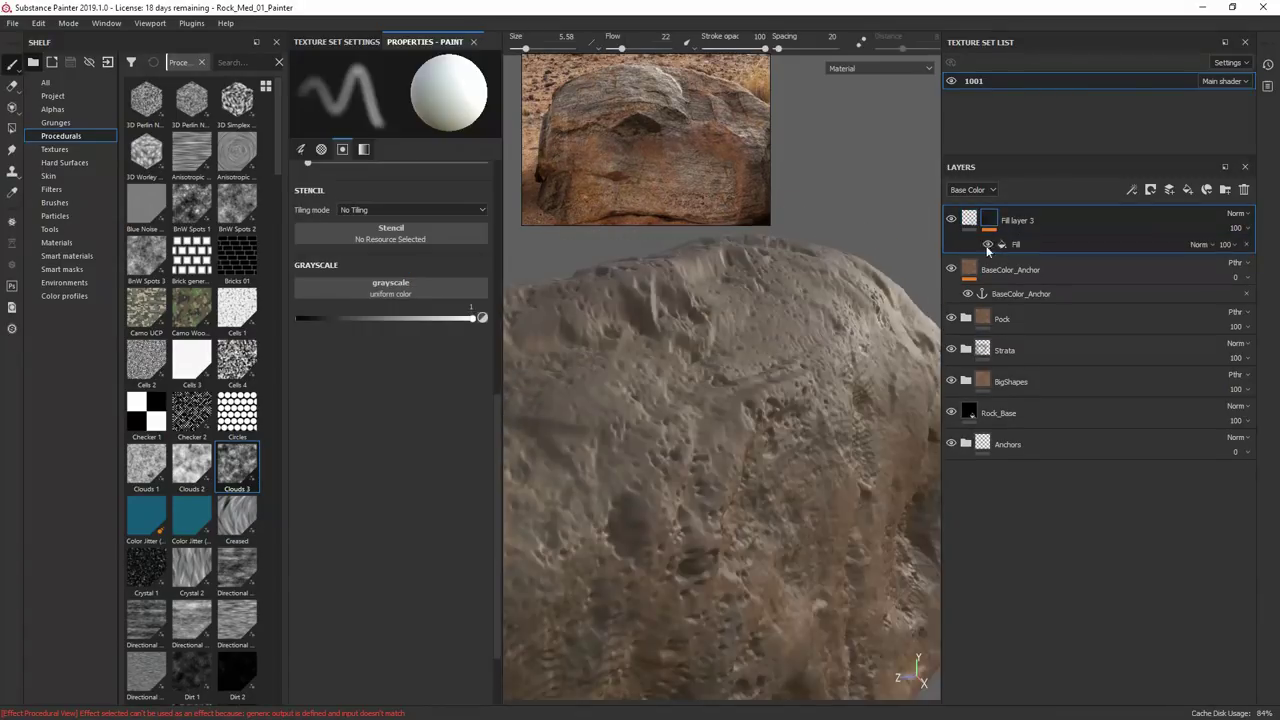
pyautogui.click(1016, 244)
pyautogui.rightClick(1019, 248)
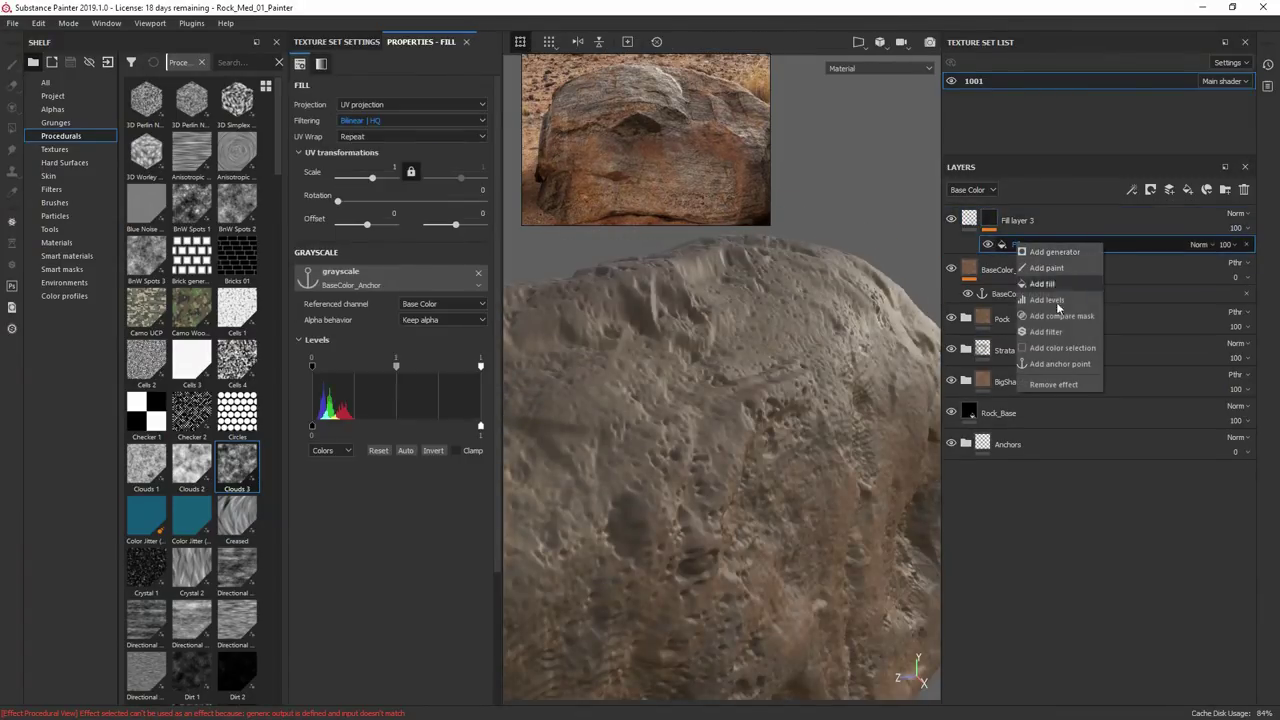
pyautogui.click(1066, 519)
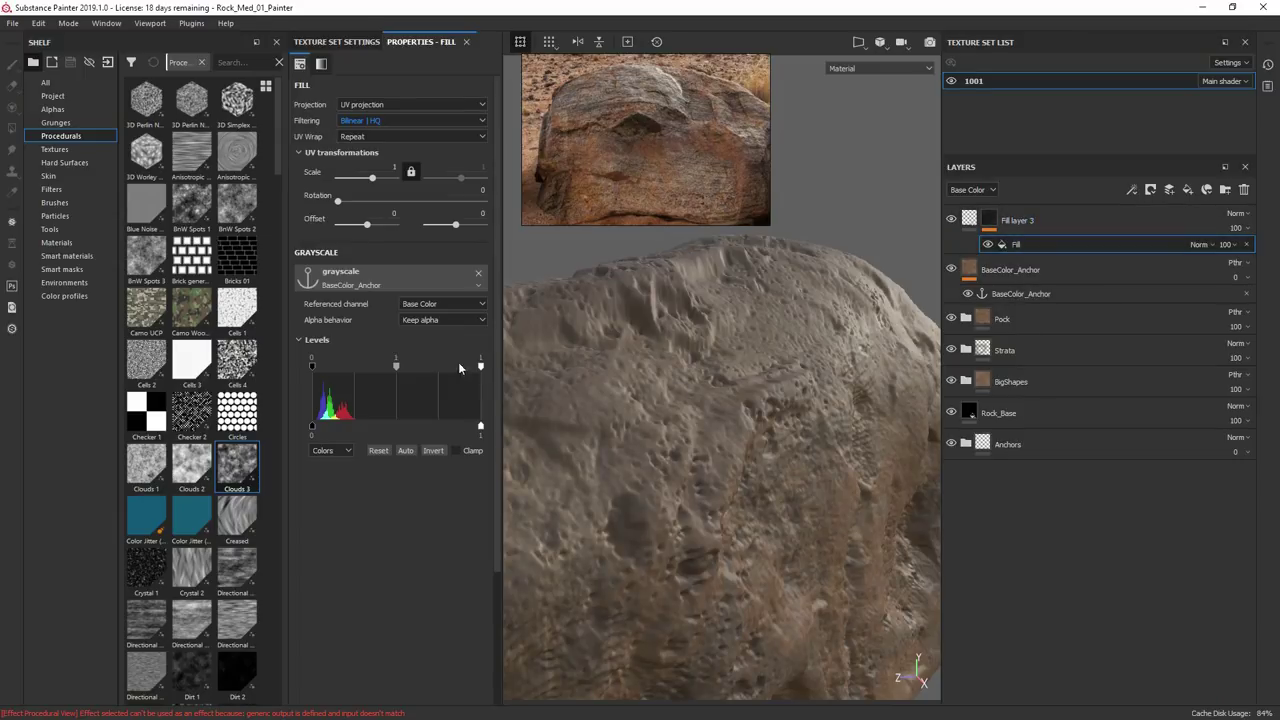
pyautogui.moveTo(383, 369); pyautogui.dragTo(373, 371)
pyautogui.scroll(-5, 720, 420)
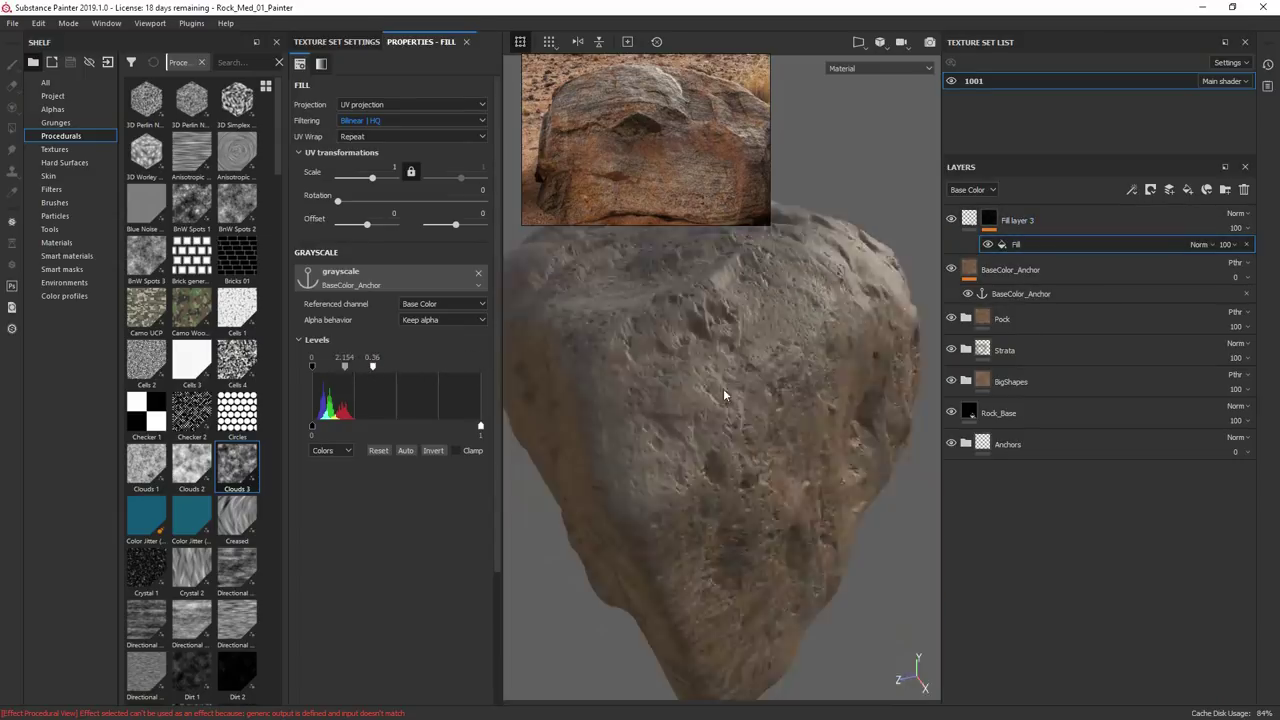
# Fine-tune the midtone of Fill layer 3's mask fill, invert its levels and check the resulting mask.
pyautogui.keyDown('alt'); pyautogui.moveTo(720, 400); pyautogui.dragTo(780, 480); pyautogui.keyUp('alt')
pyautogui.keyDown('alt'); pyautogui.click(989, 219); pyautogui.keyUp('alt')
pyautogui.moveTo(343, 368); pyautogui.dragTo(348, 368)
pyautogui.click(431, 451)
pyautogui.click(969, 219)
pyautogui.keyDown('alt'); pyautogui.moveTo(760, 370); pyautogui.dragTo(750, 330); pyautogui.keyUp('alt')
pyautogui.keyDown('alt'); pyautogui.click(989, 219); pyautogui.keyUp('alt')
pyautogui.click(967, 221)
# Set Fill layer 3's roughness to 1.
pyautogui.keyDown('alt'); pyautogui.moveTo(820, 390); pyautogui.dragTo(768, 361); pyautogui.keyUp('alt')
pyautogui.keyDown('shift'); pyautogui.moveTo(768, 361); pyautogui.dragTo(735, 363, button='right'); pyautogui.keyUp('shift')
pyautogui.moveTo(735, 363)
pyautogui.keyDown('alt'); pyautogui.mouseDown()
pyautogui.moveTo(717, 369)
pyautogui.moveTo(760, 365)
pyautogui.mouseUp(); pyautogui.keyUp('alt')
pyautogui.keyDown('shift'); pyautogui.moveTo(760, 365); pyautogui.dragTo(815, 363, button='right'); pyautogui.keyUp('shift')
pyautogui.moveTo(351, 368); pyautogui.dragTo(473, 368)
pyautogui.keyDown('alt'); pyautogui.moveTo(760, 370); pyautogui.dragTo(860, 400); pyautogui.keyUp('alt')
pyautogui.scroll(4, 860, 390)
pyautogui.keyDown('shift'); pyautogui.moveTo(884, 374); pyautogui.dragTo(856, 373, button='right'); pyautogui.keyUp('shift')
pyautogui.keyDown('alt'); pyautogui.moveTo(856, 373); pyautogui.dragTo(793, 350); pyautogui.keyUp('alt')
pyautogui.keyDown('alt'); pyautogui.moveTo(617, 319); pyautogui.dragTo(692, 392); pyautogui.keyUp('alt')
pyautogui.keyDown('alt'); pyautogui.moveTo(693, 387); pyautogui.dragTo(755, 377, button='right'); pyautogui.keyUp('alt')
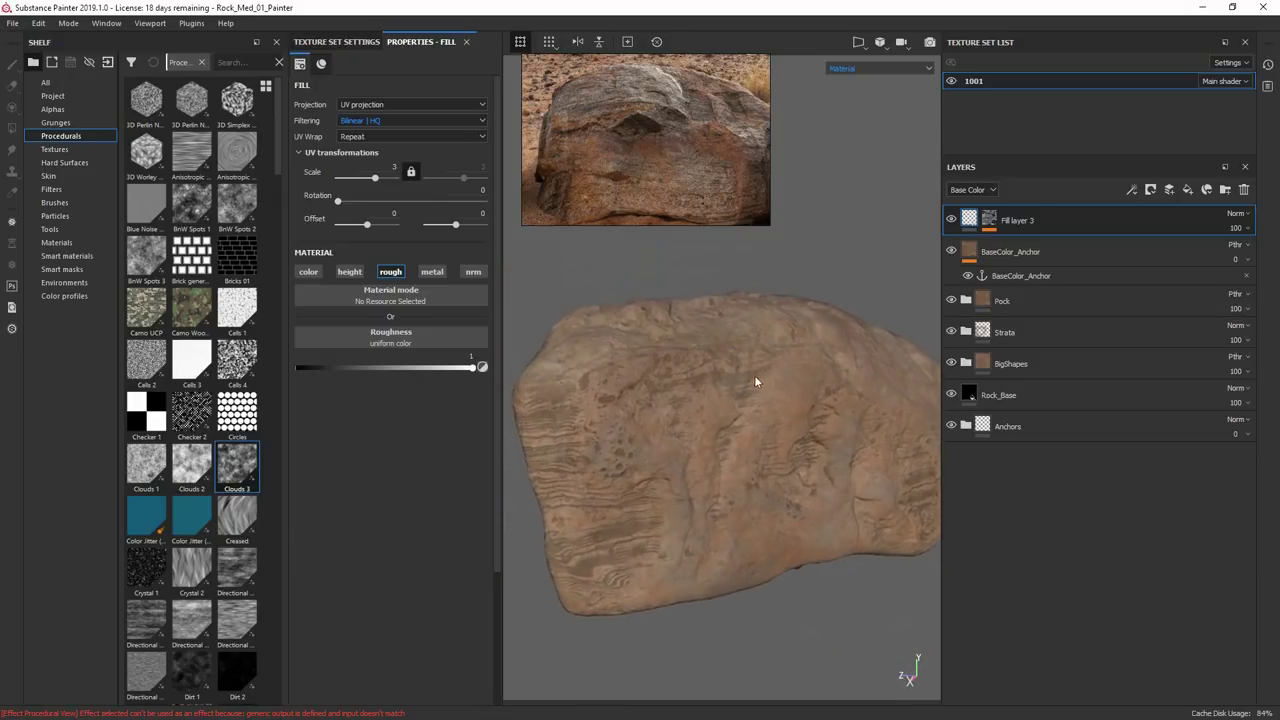
# Set the saturation of the HSL Perceptive filter on Layer 1 in the BigShapes folder to 0.56.
pyautogui.click(966, 363)
pyautogui.scroll(-1, 975, 362)
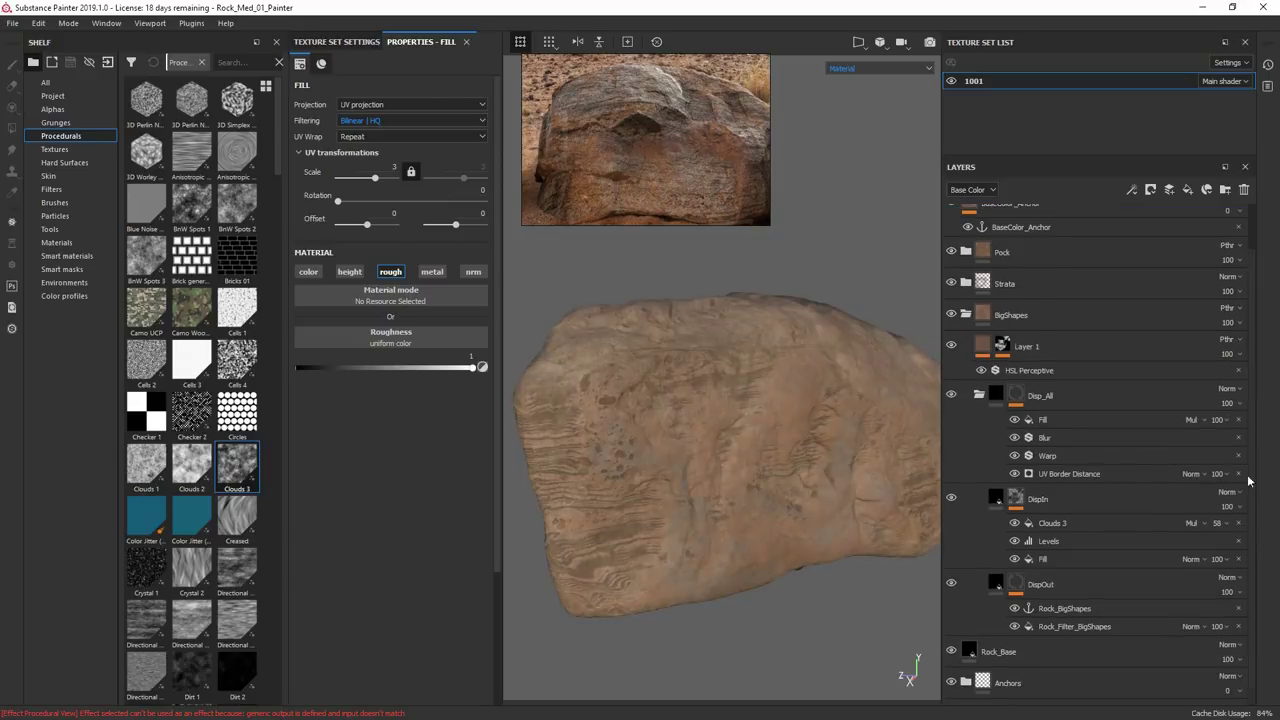
pyautogui.click(1030, 370)
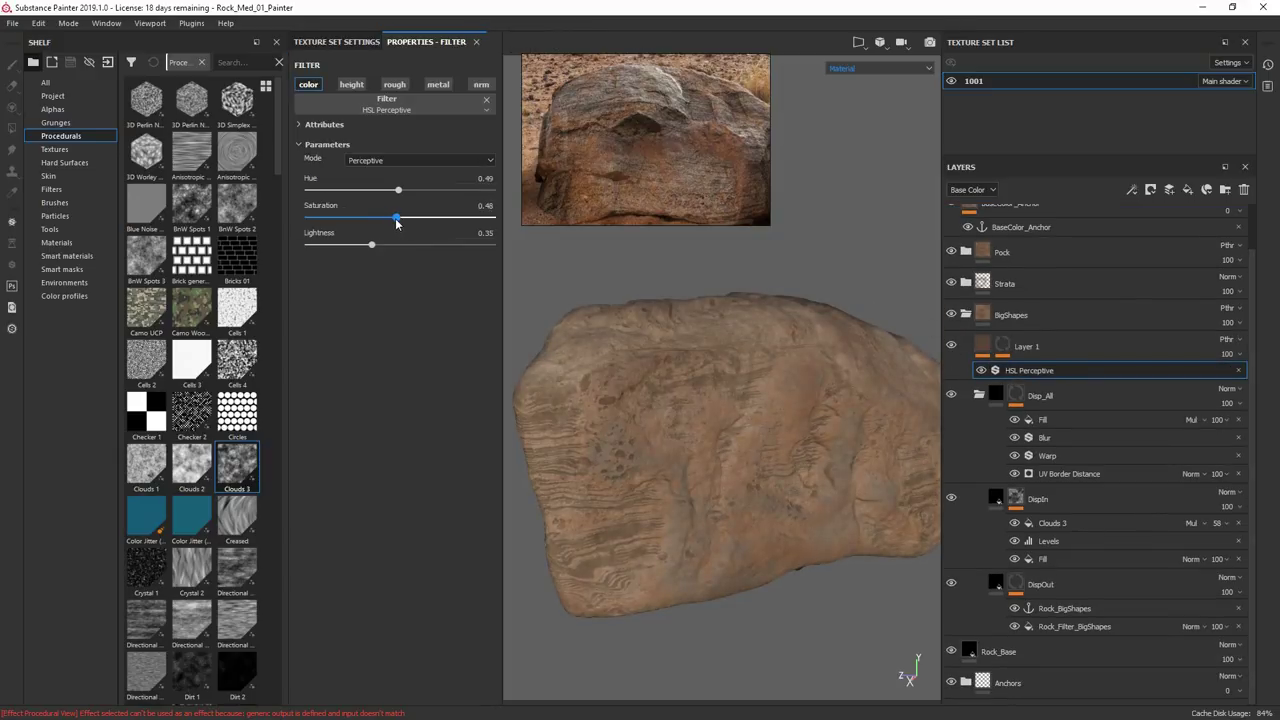
pyautogui.moveTo(421, 218); pyautogui.dragTo(410, 218)
pyautogui.moveTo(732, 316)
pyautogui.keyDown('alt'); pyautogui.mouseDown()
pyautogui.moveTo(806, 337)
pyautogui.moveTo(731, 391)
pyautogui.moveTo(740, 374)
pyautogui.moveTo(771, 405)
pyautogui.moveTo(663, 429)
pyautogui.moveTo(771, 377)
pyautogui.moveTo(760, 459)
pyautogui.moveTo(1025, 313)
pyautogui.mouseUp(); pyautogui.keyUp('alt')
pyautogui.click(965, 315)
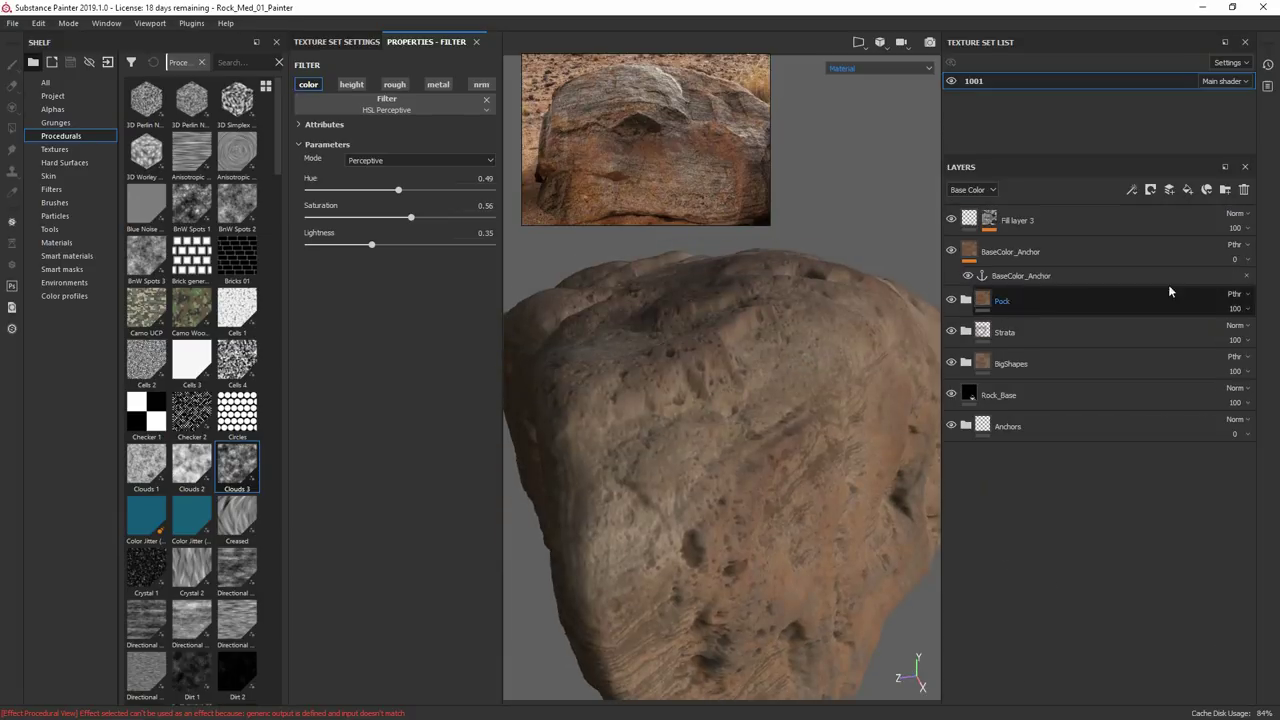
# Add a roughness-only fill layer above Fill layer 3 and assign BnW Spots 2 to its roughness.
pyautogui.click(946, 219)
pyautogui.click(951, 221)
pyautogui.click(951, 221)
pyautogui.click(1187, 190)
pyautogui.keyDown('alt'); pyautogui.click(390, 272); pyautogui.keyUp('alt')
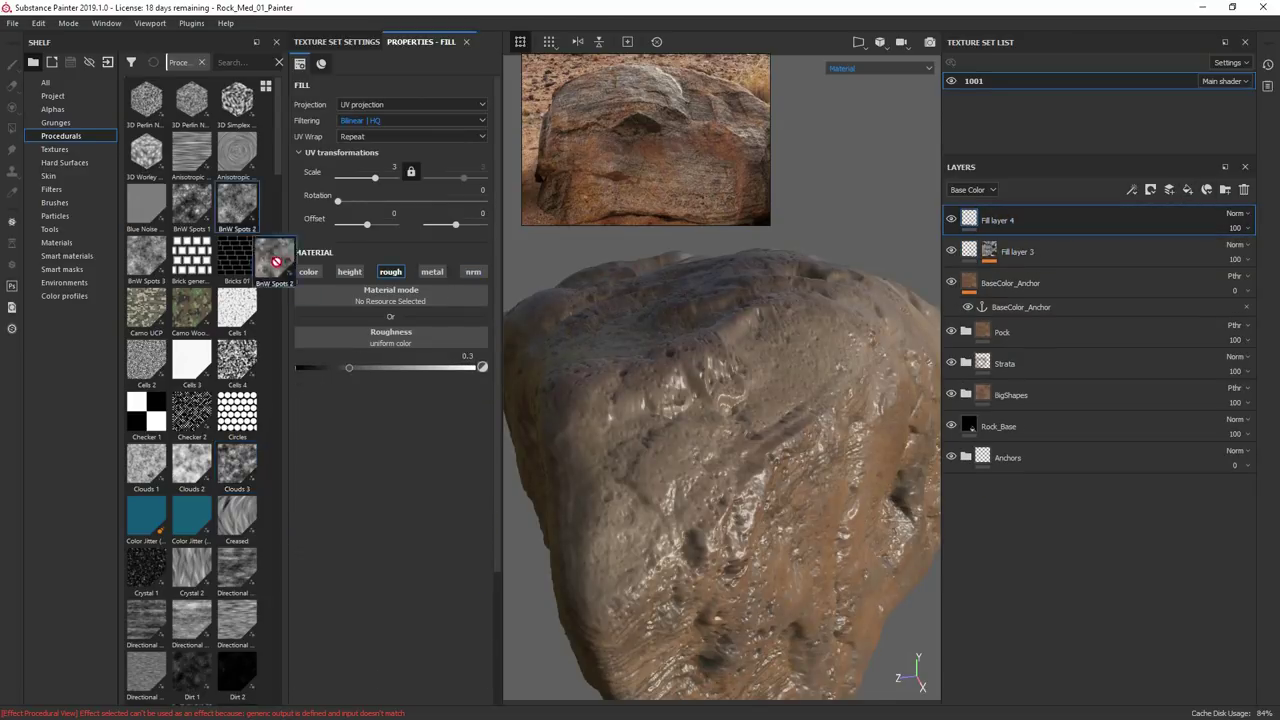
pyautogui.moveTo(286, 272); pyautogui.dragTo(426, 342)
# Set the balance of Fill layer 4's BnW Spots 2 noise to 0.63, comparing the layer hidden and shown.
pyautogui.keyDown('alt'); pyautogui.moveTo(660, 400); pyautogui.dragTo(700, 420); pyautogui.keyUp('alt')
pyautogui.click(952, 221)
pyautogui.click(952, 221)
pyautogui.moveTo(397, 442); pyautogui.dragTo(420, 443)
pyautogui.keyDown('alt'); pyautogui.moveTo(720, 400); pyautogui.dragTo(760, 376); pyautogui.keyUp('alt')
pyautogui.keyDown('shift'); pyautogui.moveTo(760, 376); pyautogui.dragTo(849, 376, button='right'); pyautogui.keyUp('shift')
pyautogui.keyDown('alt'); pyautogui.moveTo(849, 376); pyautogui.dragTo(800, 251); pyautogui.keyUp('alt')
# Display the roughness channel in the layer stack and viewport, and try different roughness blending modes for Fill layer 4.
pyautogui.click(972, 190)
pyautogui.click(972, 227)
pyautogui.click(870, 69)
pyautogui.click(856, 120)
pyautogui.click(1238, 214)
pyautogui.click(1222, 340)
pyautogui.click(1238, 228)
pyautogui.click(1238, 214)
pyautogui.click(1223, 278)
pyautogui.click(1238, 228)
# Return to the material view, adjust Fill layer 4's roughness opacity and expand its noise parameters.
pyautogui.press('m')
pyautogui.click(1238, 228)
pyautogui.moveTo(1274, 252); pyautogui.dragTo(1259, 252)
pyautogui.click(309, 505)
pyautogui.keyDown('shift'); pyautogui.moveTo(650, 322); pyautogui.dragTo(751, 330, button='right'); pyautogui.keyUp('shift')
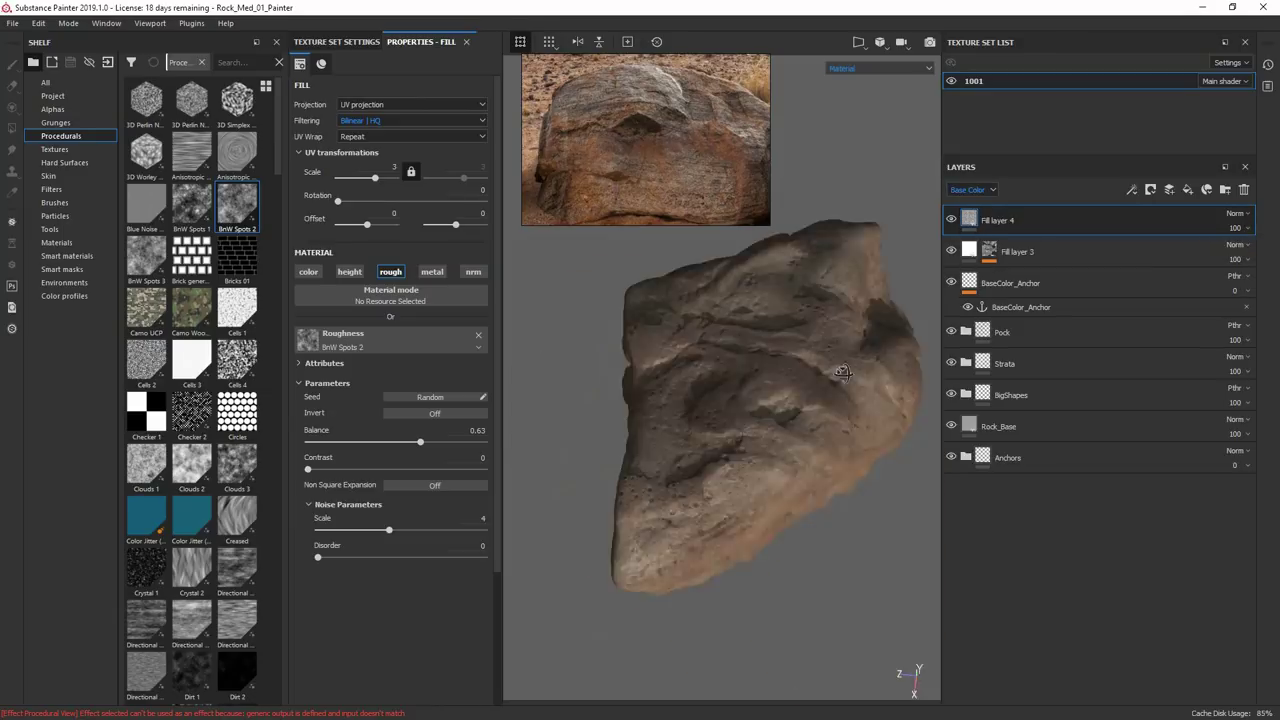
pyautogui.keyDown('alt'); pyautogui.moveTo(800, 296); pyautogui.dragTo(809, 346); pyautogui.keyUp('alt')
pyautogui.keyDown('shift'); pyautogui.moveTo(809, 346); pyautogui.dragTo(769, 400, button='right'); pyautogui.keyUp('shift')
pyautogui.keyDown('alt'); pyautogui.moveTo(768, 400); pyautogui.dragTo(773, 261); pyautogui.keyUp('alt')
pyautogui.keyDown('alt'); pyautogui.moveTo(797, 351); pyautogui.dragTo(800, 406); pyautogui.keyUp('alt')
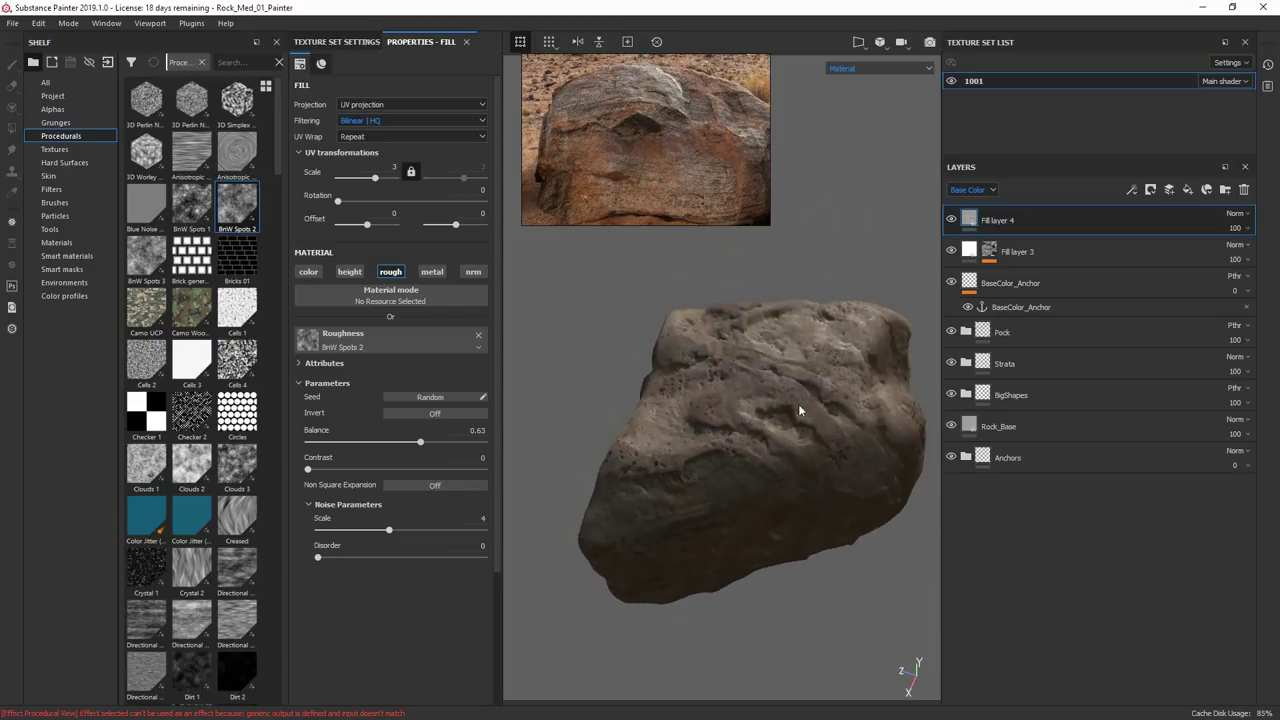
# Add a paint layer above Fill layer 4 and give it an HSL Perceptive filter.
pyautogui.click(1169, 191)
pyautogui.rightClick(965, 219)
pyautogui.click(970, 215)
pyautogui.rightClick(967, 221)
pyautogui.click(1012, 556)
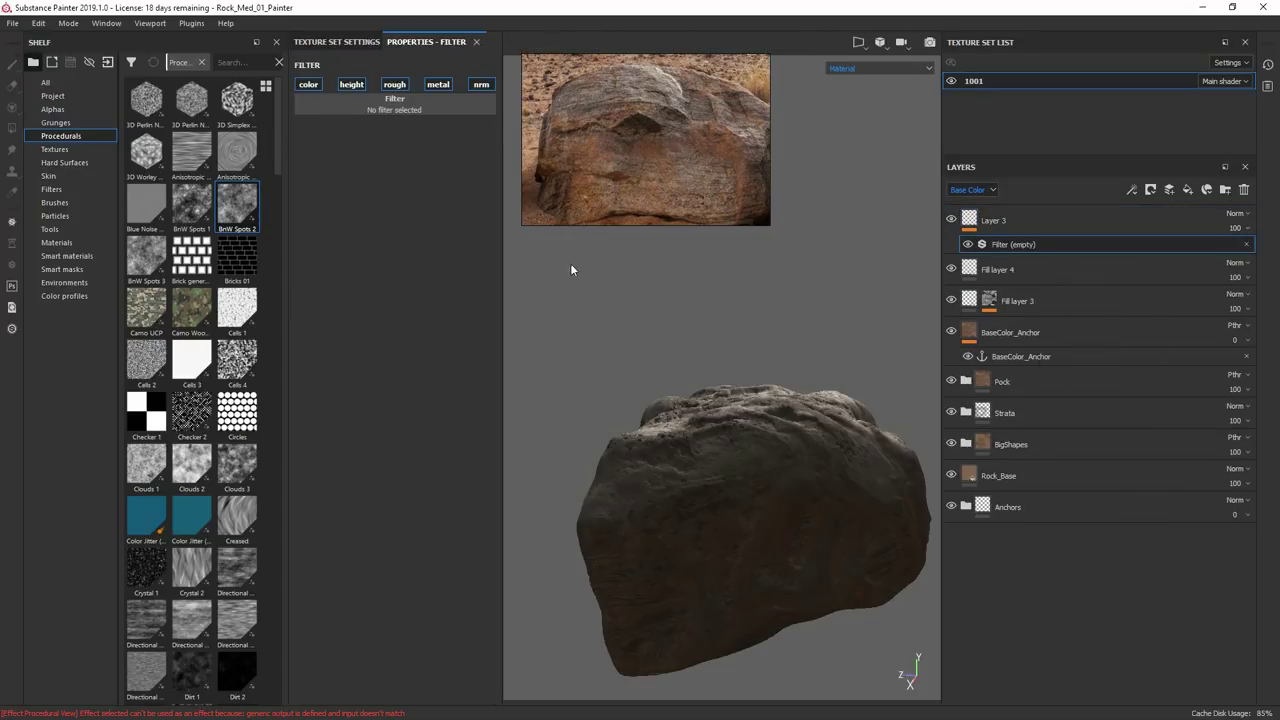
pyautogui.click(412, 110)
pyautogui.write('blu')
pyautogui.press('BackSpace')
pyautogui.press('BackSpace')
pyautogui.press('BackSpace')
pyautogui.write('hs')
pyautogui.click(512, 258)
# Set Layer 3 to Passthrough and its color-only HSL Perceptive filter to saturation 0.49 and lightness 0.61.
pyautogui.click(1237, 215)
pyautogui.click(1220, 233)
pyautogui.moveTo(400, 244); pyautogui.dragTo(392, 217)
pyautogui.moveTo(645, 455)
pyautogui.keyDown('alt'); pyautogui.mouseDown()
pyautogui.moveTo(762, 478)
pyautogui.moveTo(632, 456)
pyautogui.moveTo(650, 440)
pyautogui.mouseUp(); pyautogui.keyUp('alt')
pyautogui.scroll(3, 762, 478)
# Add a mask to Layer 3 and drive it with a Light generator.
pyautogui.click(992, 221)
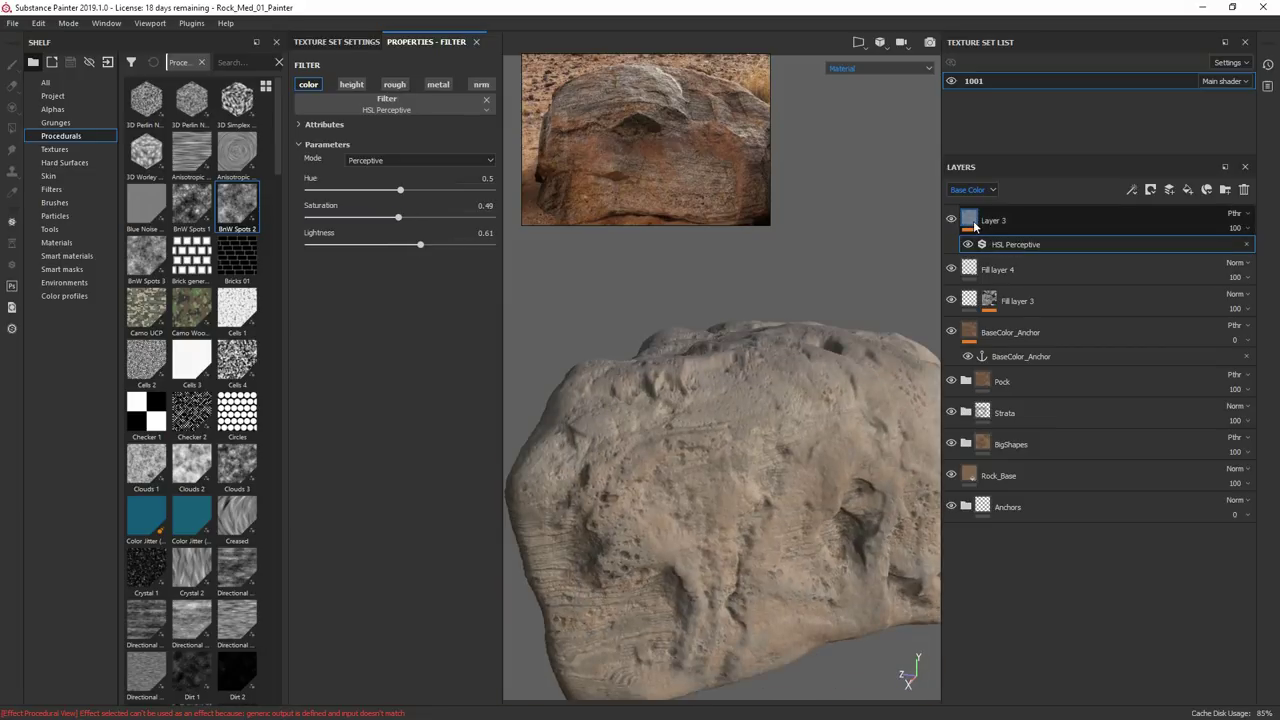
pyautogui.rightClick(972, 220)
pyautogui.click(1015, 237)
pyautogui.rightClick(990, 221)
pyautogui.click(1036, 501)
pyautogui.click(417, 94)
pyautogui.click(579, 167)
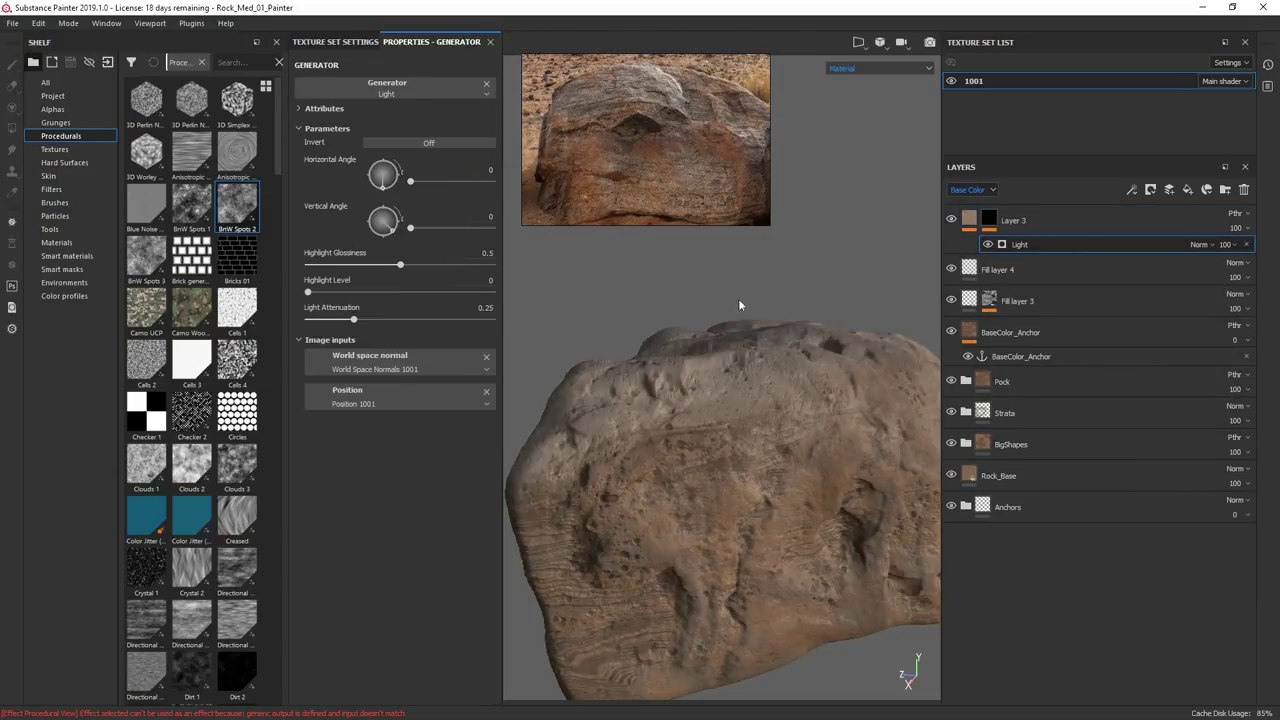
# Adjust the horizontal and vertical angles of the Light generator in Layer 3's mask.
pyautogui.scroll(-3, 749, 307)
pyautogui.keyDown('alt'); pyautogui.moveTo(749, 307); pyautogui.dragTo(690, 312); pyautogui.keyUp('alt')
pyautogui.keyDown('alt'); pyautogui.click(989, 224); pyautogui.keyUp('alt')
pyautogui.click(1019, 244)
pyautogui.moveTo(411, 181); pyautogui.dragTo(423, 181)
pyautogui.moveTo(411, 228); pyautogui.dragTo(472, 228)
pyautogui.scroll(-3, 760, 325)
pyautogui.keyDown('alt'); pyautogui.moveTo(760, 325); pyautogui.dragTo(848, 322); pyautogui.keyUp('alt')
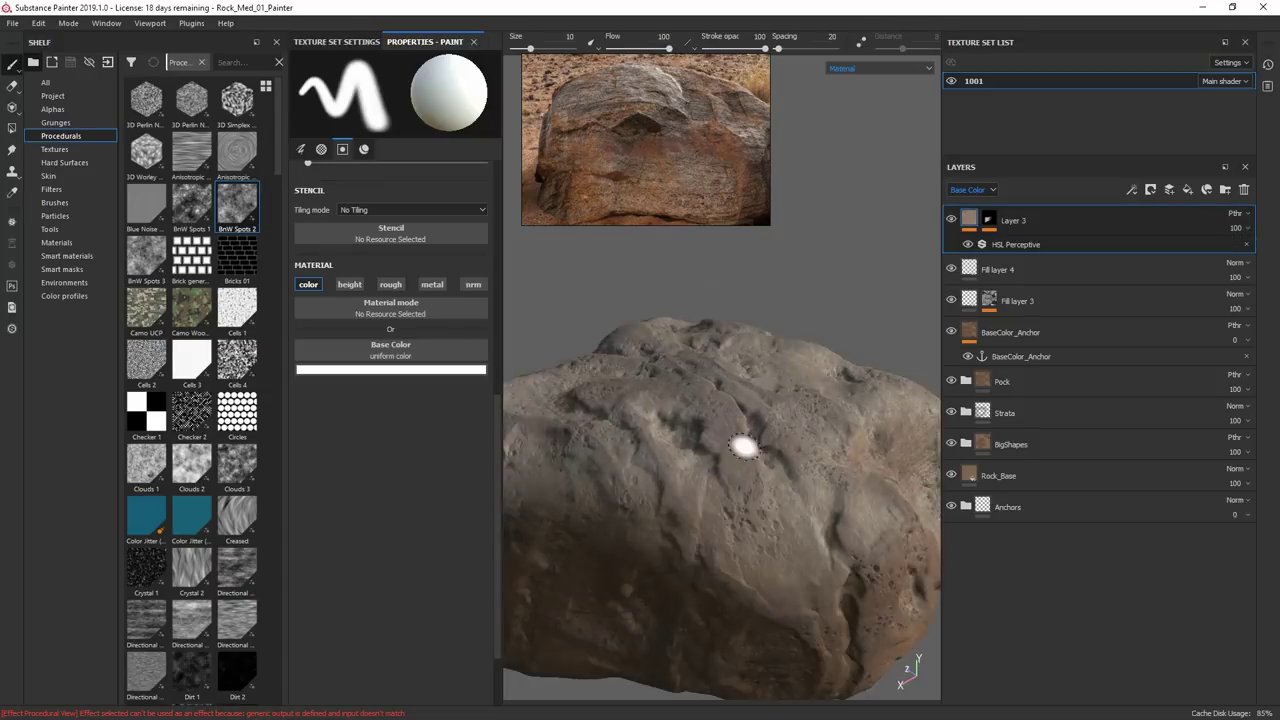
# Add a multiplied fill driven by Rock_BigShapes above Light in Layer 3's mask, with levels at 0.174, 0.57 and 0.802.
pyautogui.moveTo(737, 443)
pyautogui.keyDown('alt'); pyautogui.mouseDown()
pyautogui.moveTo(786, 409)
pyautogui.moveTo(766, 409)
pyautogui.mouseUp(); pyautogui.keyUp('alt')
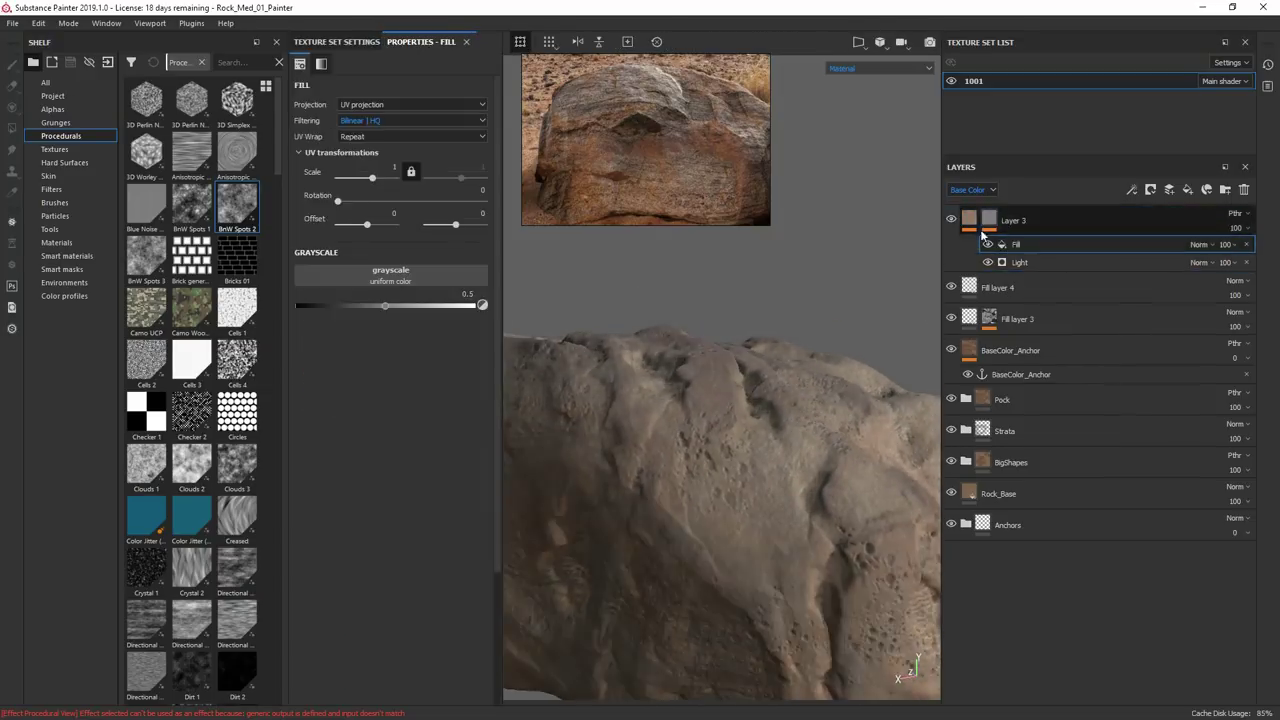
pyautogui.click(390, 272)
pyautogui.click(479, 291)
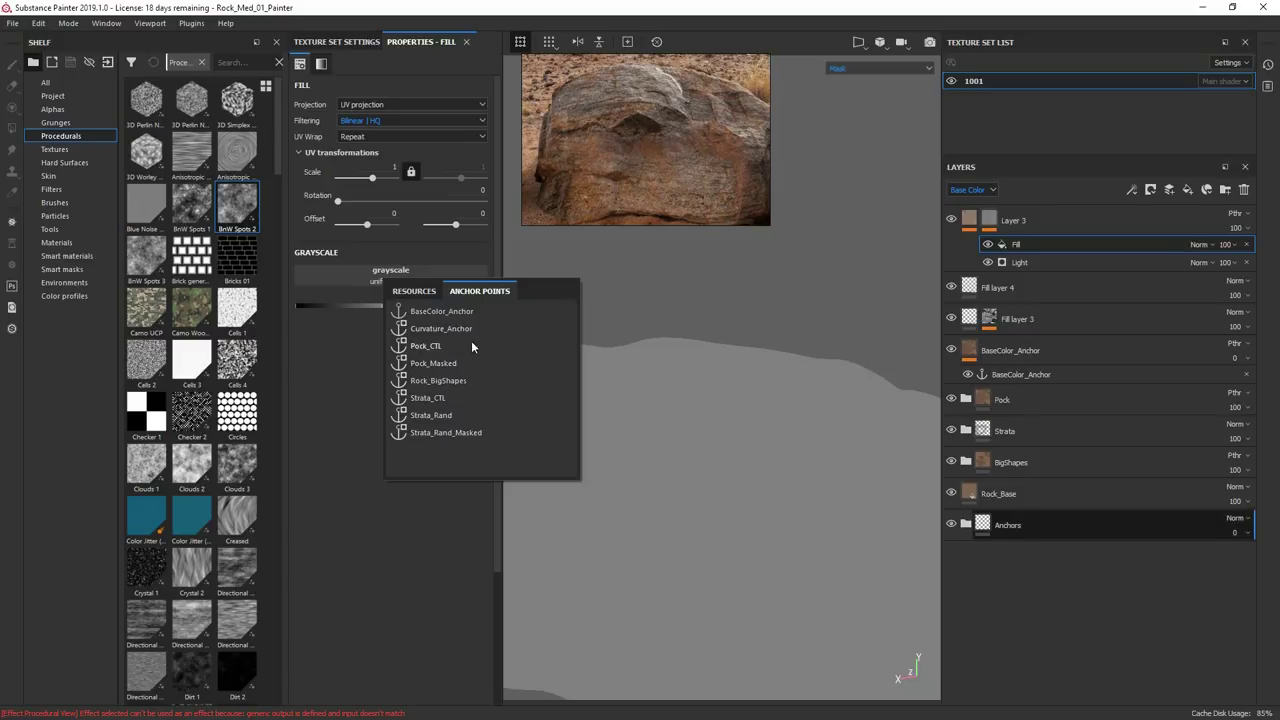
pyautogui.click(440, 380)
pyautogui.keyDown('alt'); pyautogui.moveTo(796, 426); pyautogui.dragTo(850, 380); pyautogui.keyUp('alt')
pyautogui.click(1198, 245)
pyautogui.click(1205, 312)
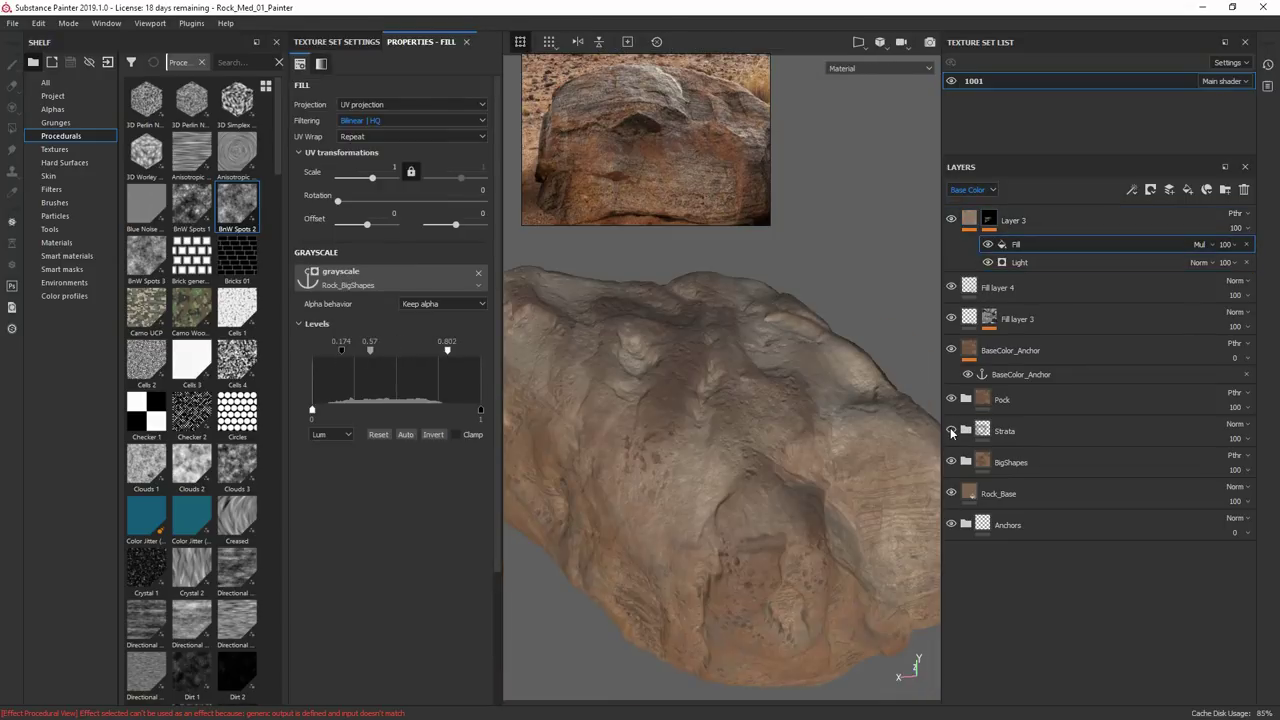
# Compare the rock with the Strata folder, BigShapes folder and Rock_Base layer each hidden and shown.
pyautogui.click(951, 431)
pyautogui.click(951, 431)
pyautogui.click(952, 463)
pyautogui.click(952, 463)
pyautogui.click(966, 462)
pyautogui.click(951, 492)
pyautogui.click(951, 492)
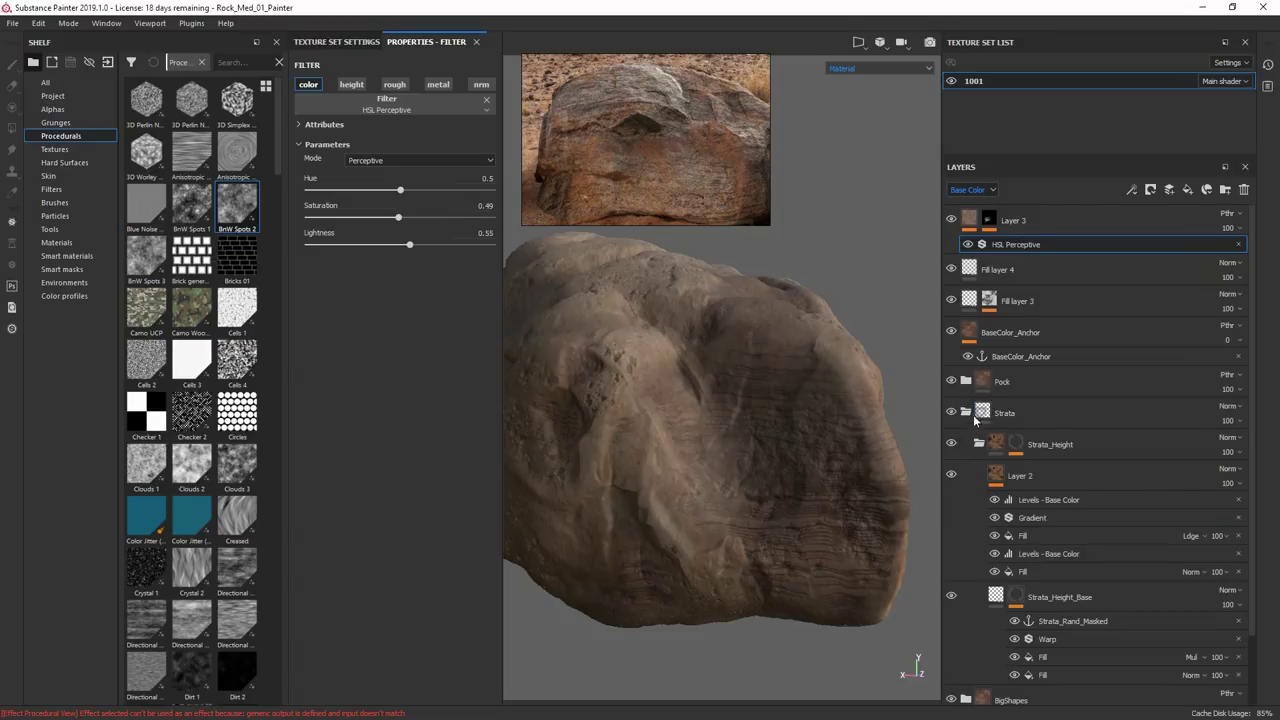
# Create a roughness-only fill layer with roughness 0 above Layer 3 and add a mask to it.
pyautogui.click(1020, 476)
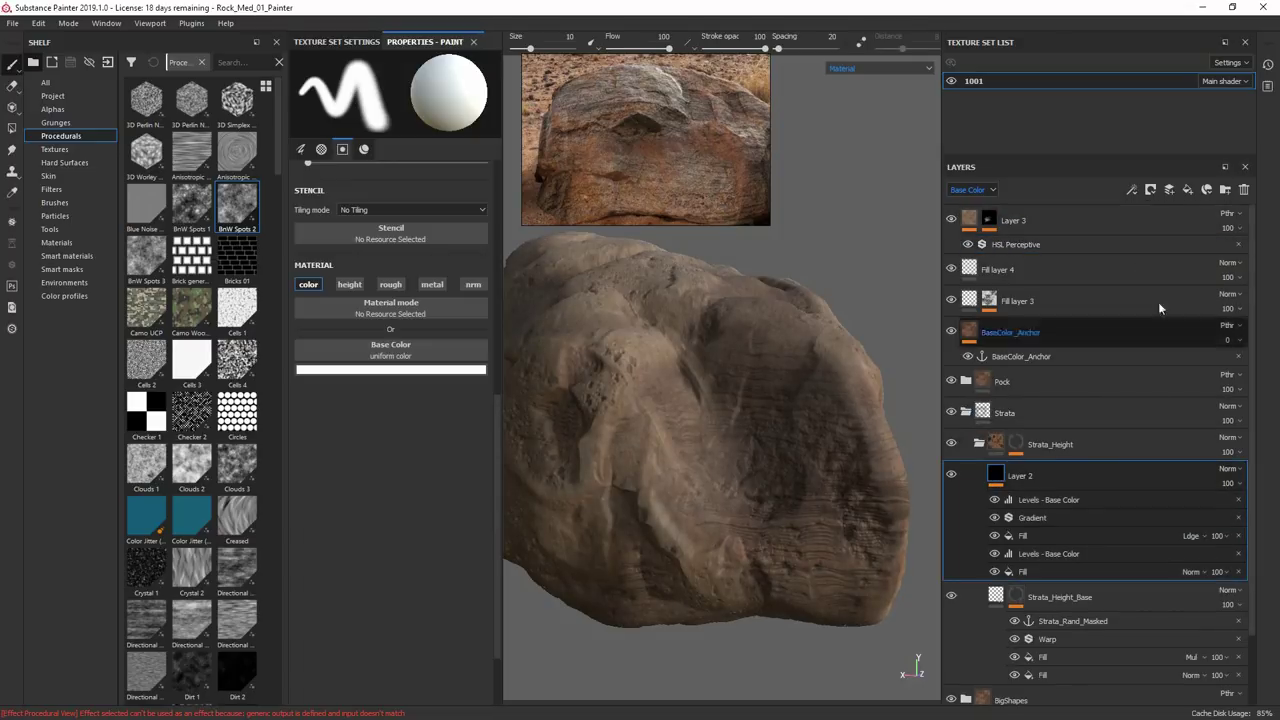
pyautogui.click(1187, 189)
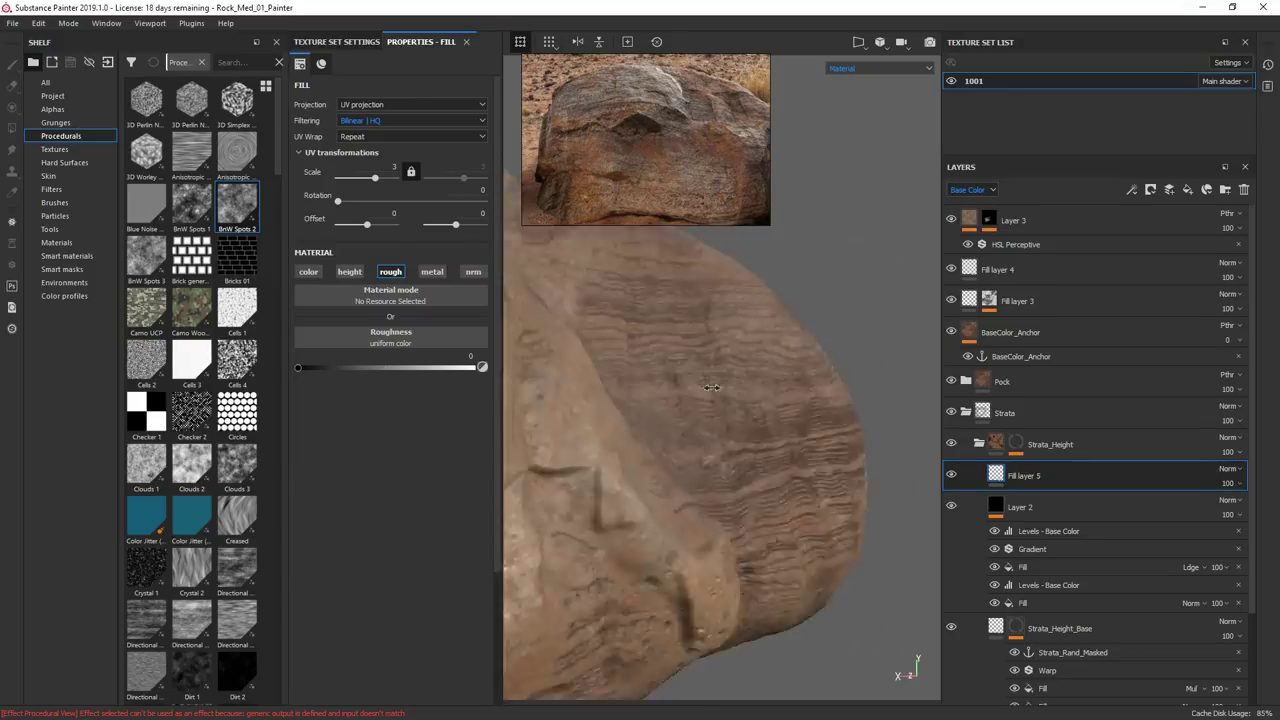
pyautogui.moveTo(1010, 444); pyautogui.dragTo(1000, 218)
pyautogui.rightClick(992, 222)
pyautogui.click(1010, 238)
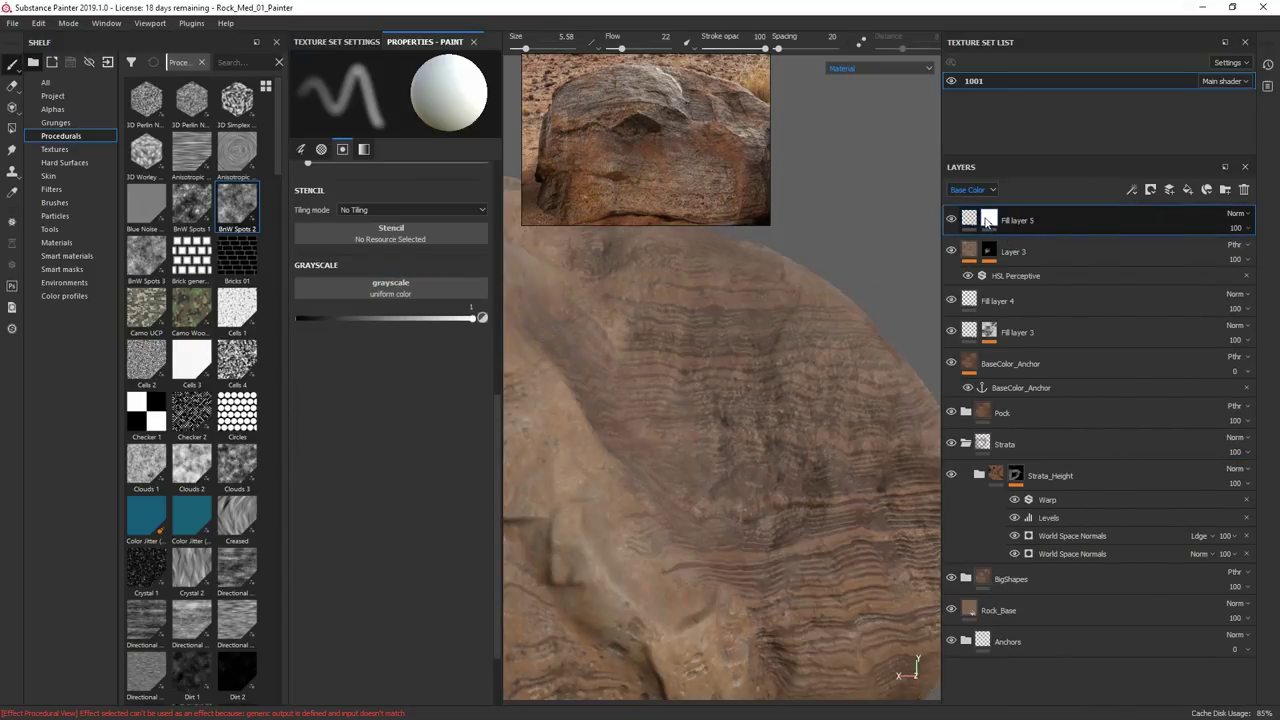
# Add a fill to Fill layer 5's mask and drive it with the Strata_Rand_Masked anchor point.
pyautogui.rightClick(990, 218)
pyautogui.click(1010, 498)
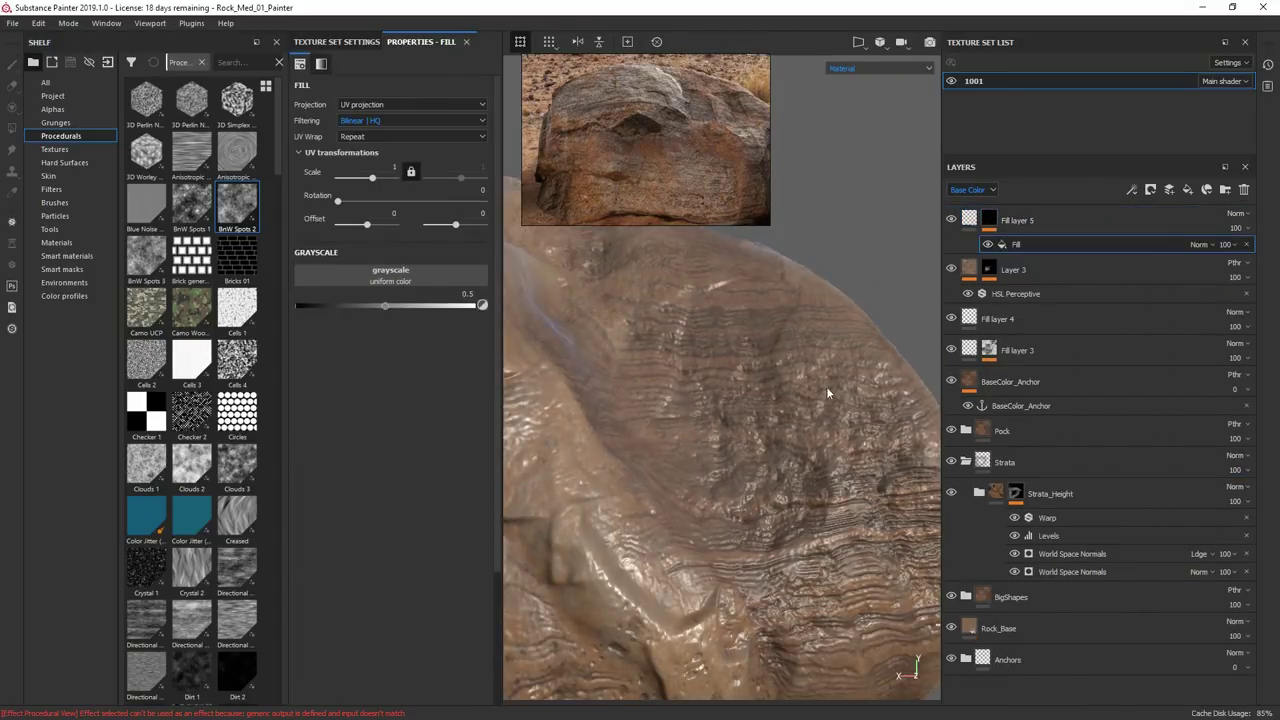
pyautogui.click(398, 281)
pyautogui.click(474, 436)
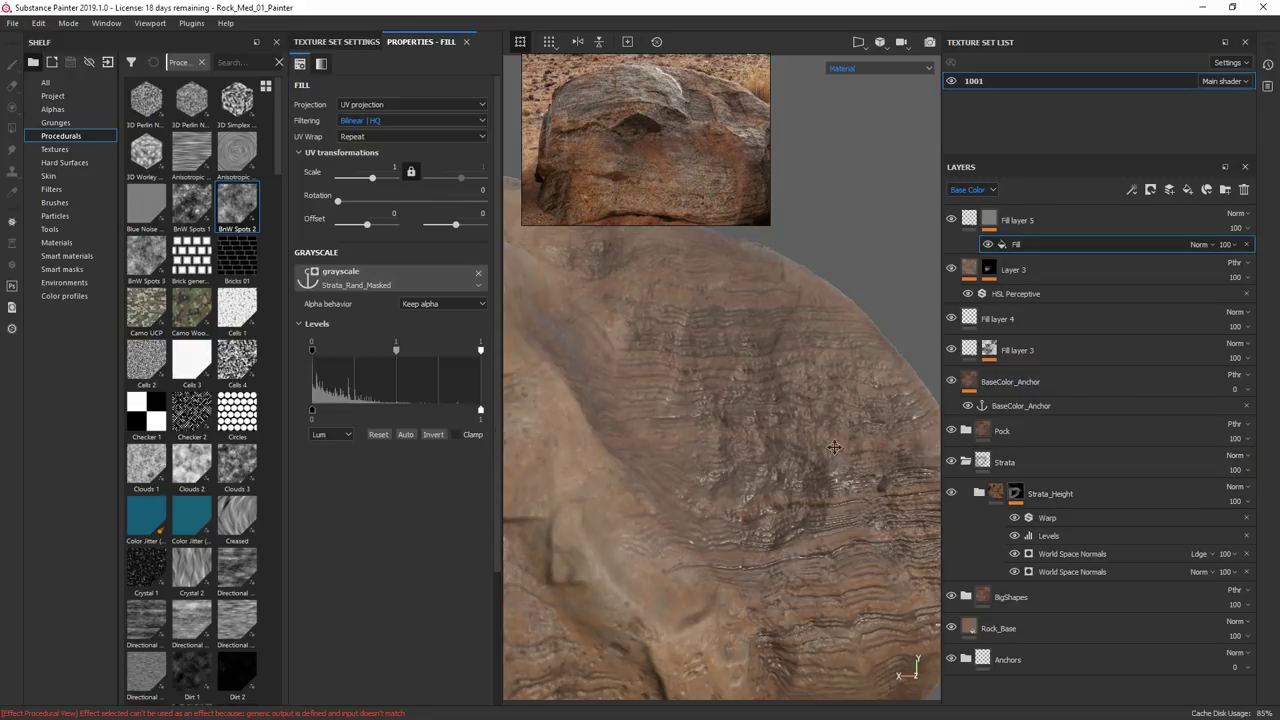
# Inspect the glossy strata lines close up and around the different sides of the rock.
pyautogui.keyDown('alt'); pyautogui.moveTo(810, 414); pyautogui.dragTo(664, 438, button='right'); pyautogui.keyUp('alt')
pyautogui.keyDown('alt'); pyautogui.moveTo(772, 399); pyautogui.dragTo(750, 371); pyautogui.keyUp('alt')
pyautogui.keyDown('alt'); pyautogui.moveTo(750, 371); pyautogui.dragTo(767, 359, button='middle'); pyautogui.keyUp('alt')
pyautogui.keyDown('alt'); pyautogui.moveTo(767, 359); pyautogui.dragTo(1149, 337, button='right'); pyautogui.keyUp('alt')
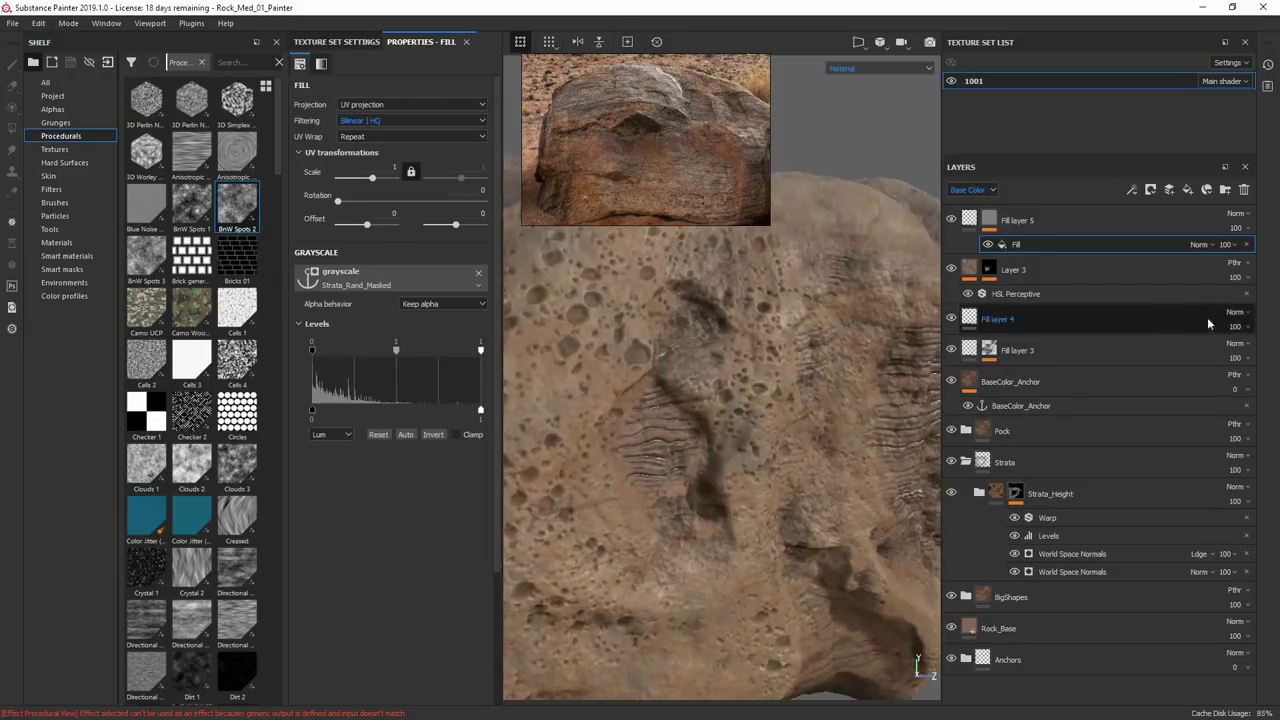
pyautogui.keyDown('alt'); pyautogui.moveTo(890, 368); pyautogui.dragTo(745, 362, button='middle'); pyautogui.keyUp('alt')
pyautogui.keyDown('alt'); pyautogui.moveTo(745, 362); pyautogui.dragTo(850, 355, button='right'); pyautogui.keyUp('alt')
pyautogui.keyDown('alt'); pyautogui.moveTo(850, 355); pyautogui.dragTo(813, 350, button='middle'); pyautogui.keyUp('alt')
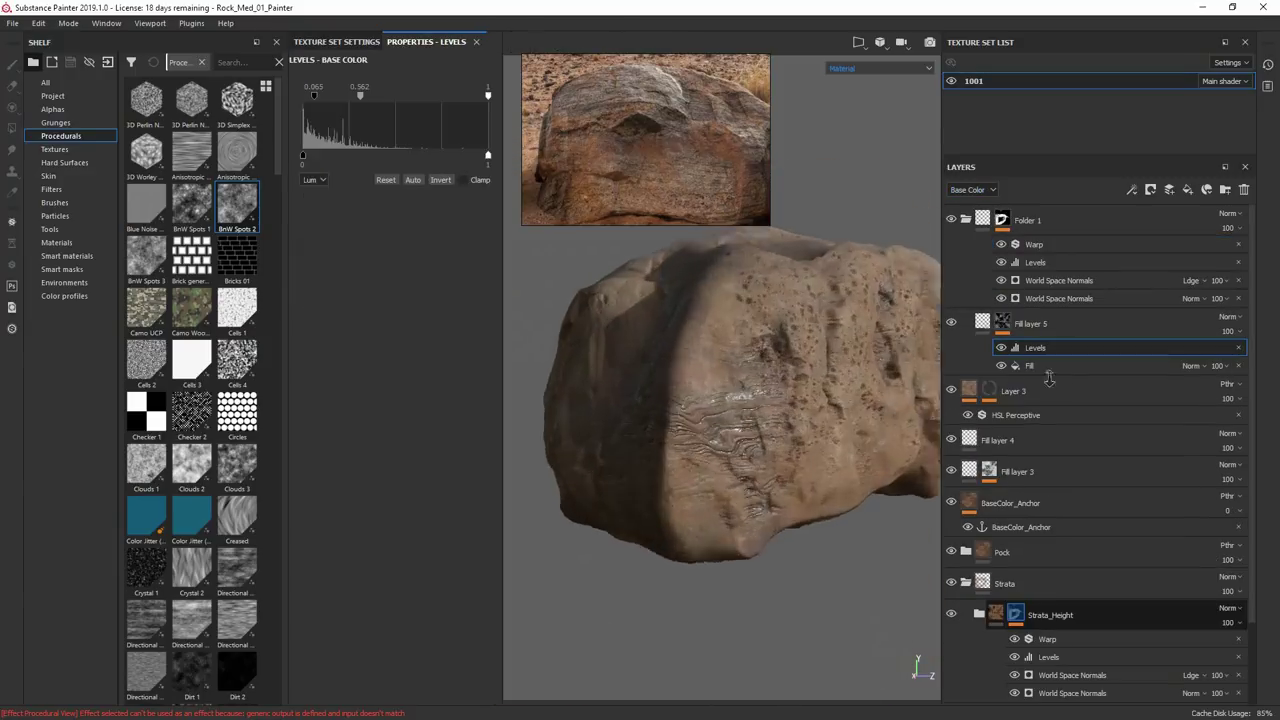
# Add a Gradient Flakes fill above Levels in Fill layer 5's mask and set its blending to Multiply.
pyautogui.rightClick(1042, 353)
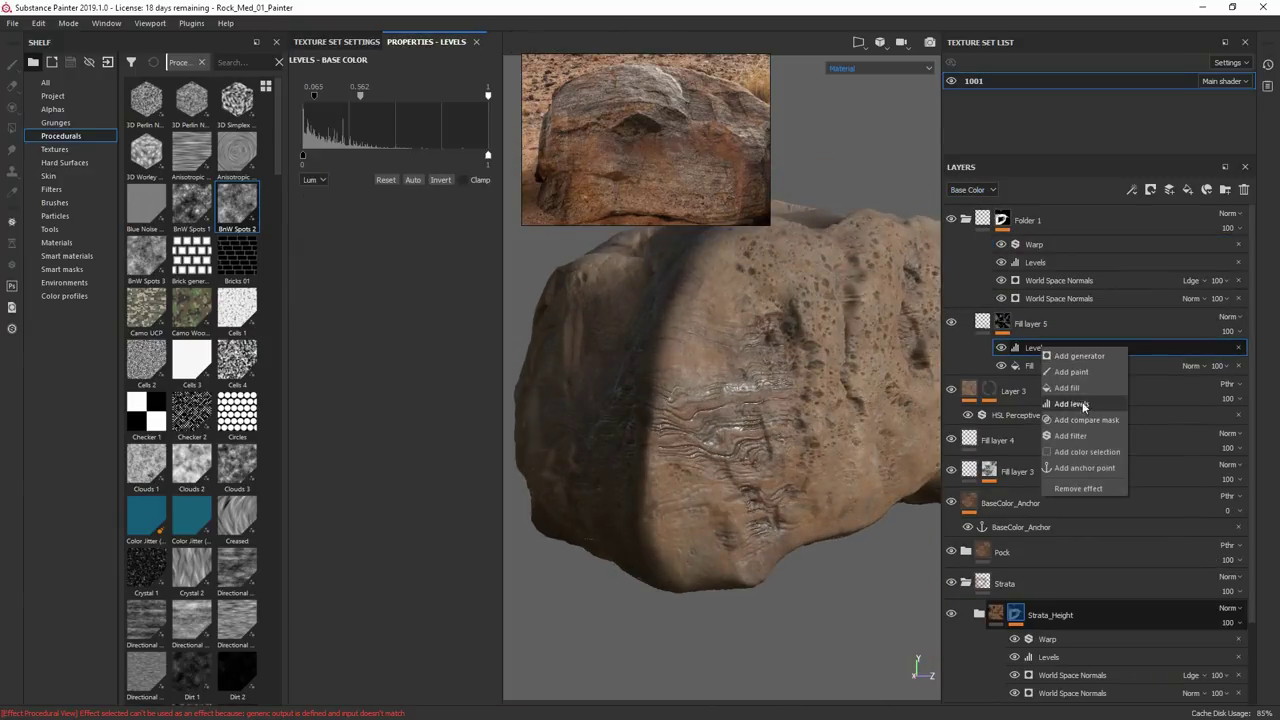
pyautogui.click(1027, 365)
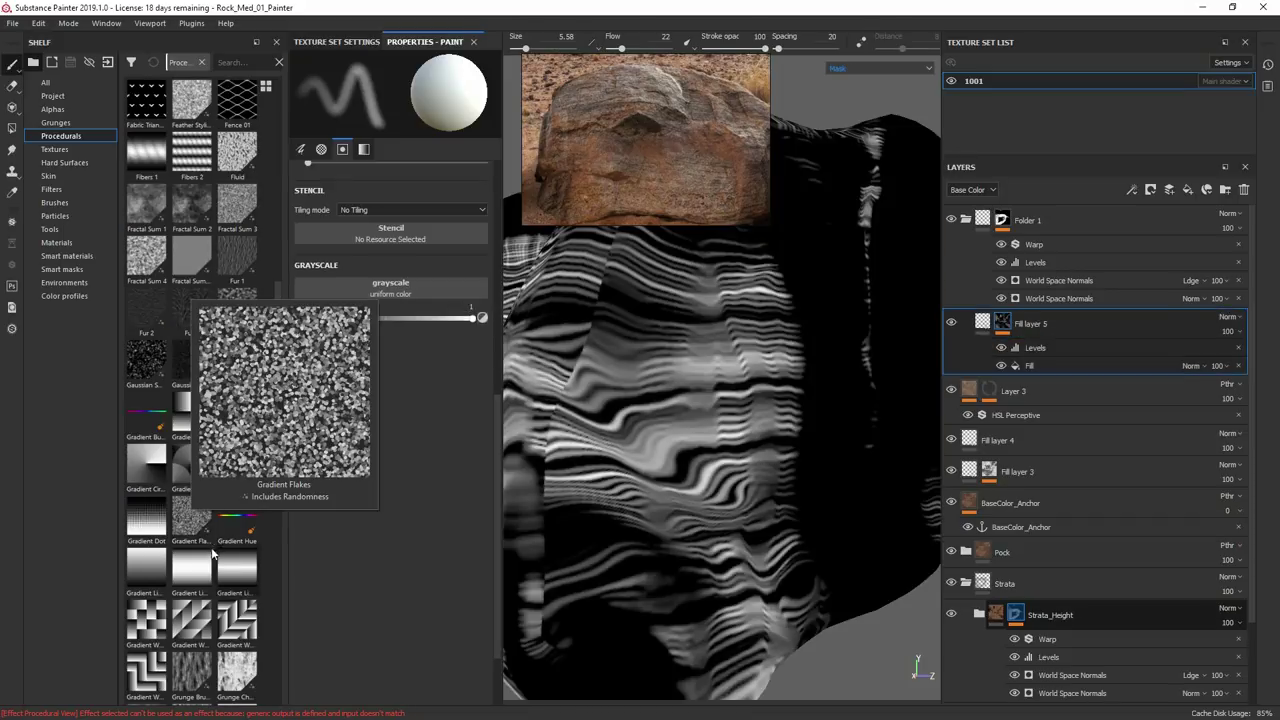
pyautogui.moveTo(187, 530); pyautogui.dragTo(1001, 347)
pyautogui.hotkey('ctrl', 'z')
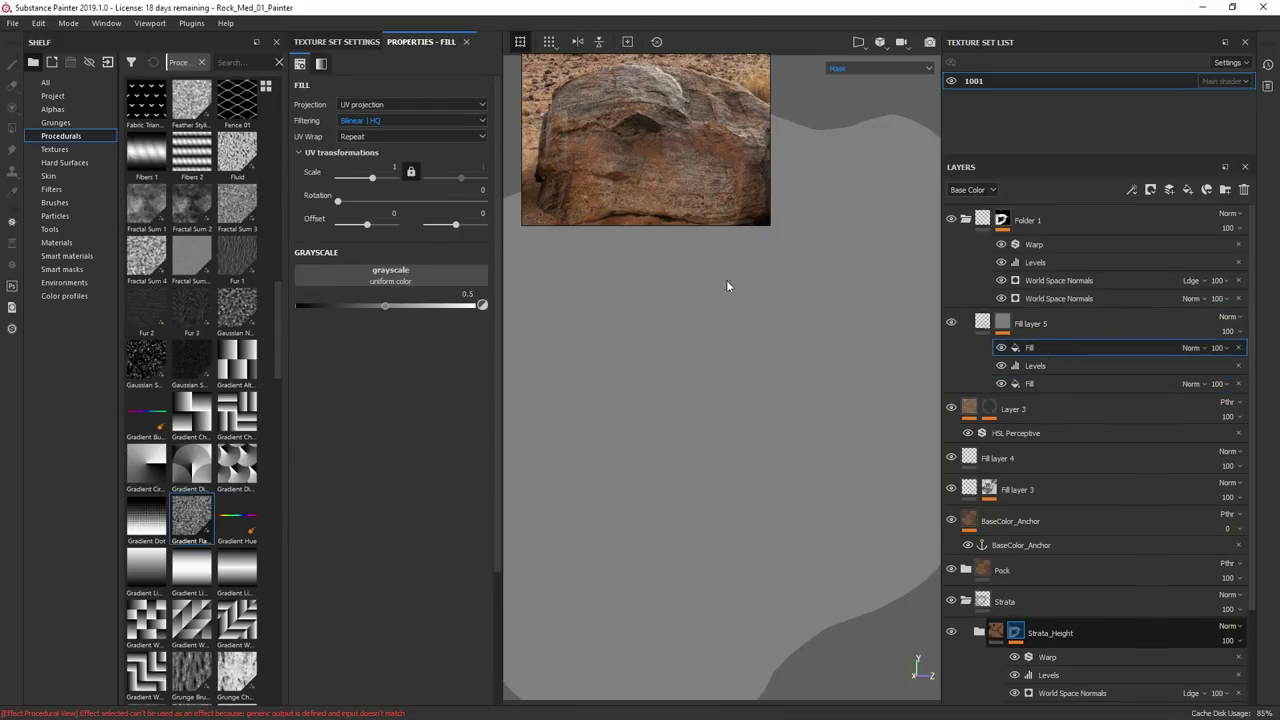
pyautogui.moveTo(191, 518); pyautogui.dragTo(388, 276)
pyautogui.click(1193, 348)
pyautogui.click(1165, 303)
pyautogui.click(1193, 348)
pyautogui.click(1173, 348)
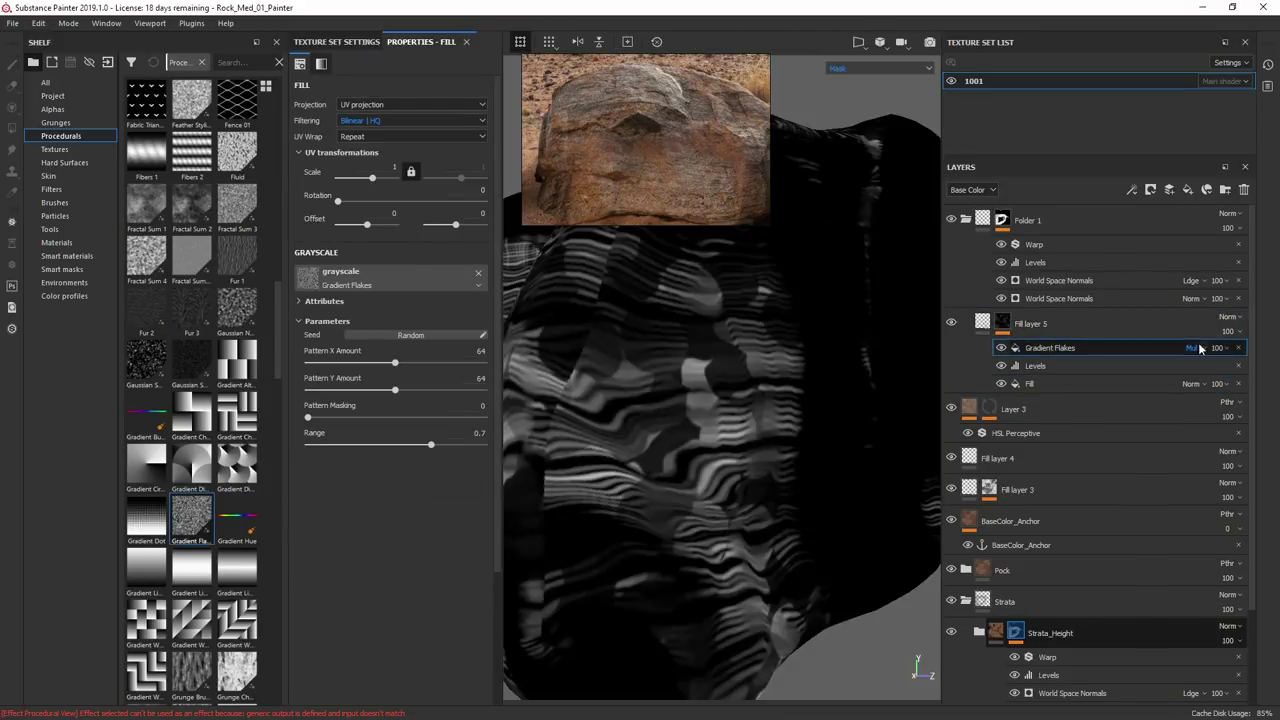
# Raise the pattern X amount, pattern Y amount and pattern masking of the Gradient Flakes fill.
pyautogui.moveTo(394, 362); pyautogui.dragTo(485, 362)
pyautogui.moveTo(394, 390); pyautogui.dragTo(485, 390)
pyautogui.moveTo(305, 417); pyautogui.dragTo(364, 416)
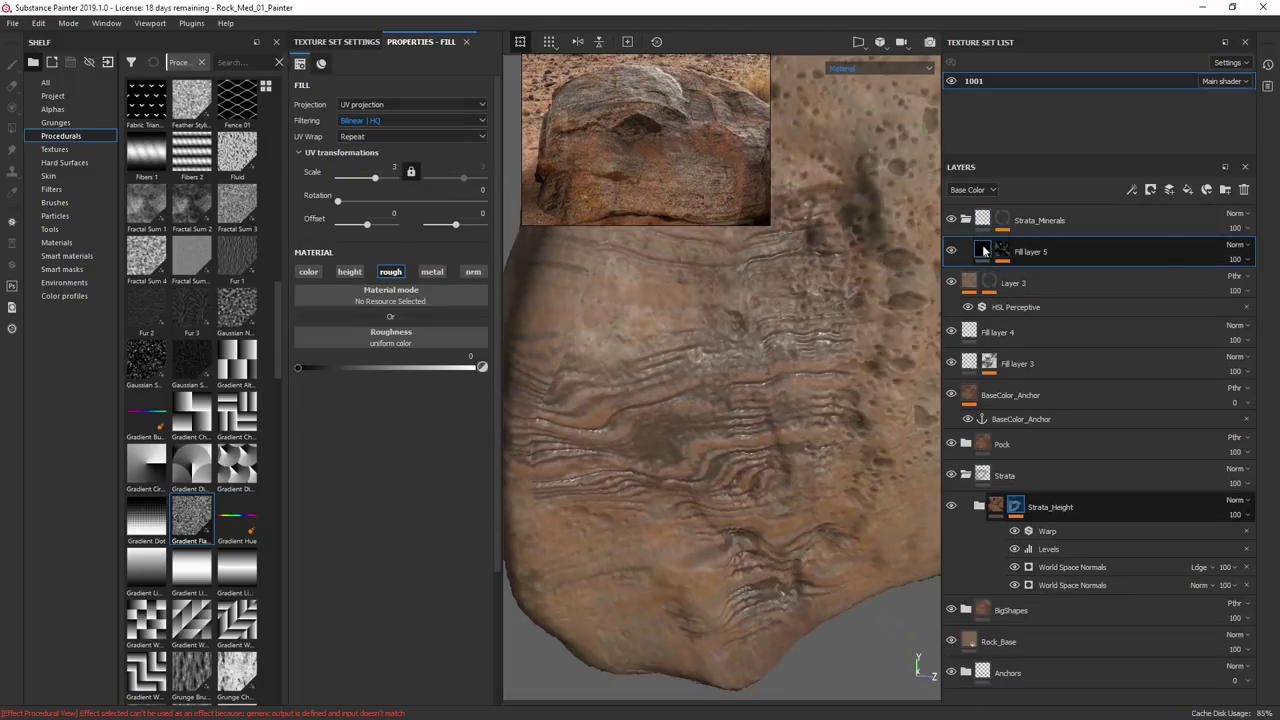
# Add an HSL Perceptive filter to Fill layer 5's content and set the layer's blending to Passthrough.
pyautogui.rightClick(987, 252)
pyautogui.click(1031, 583)
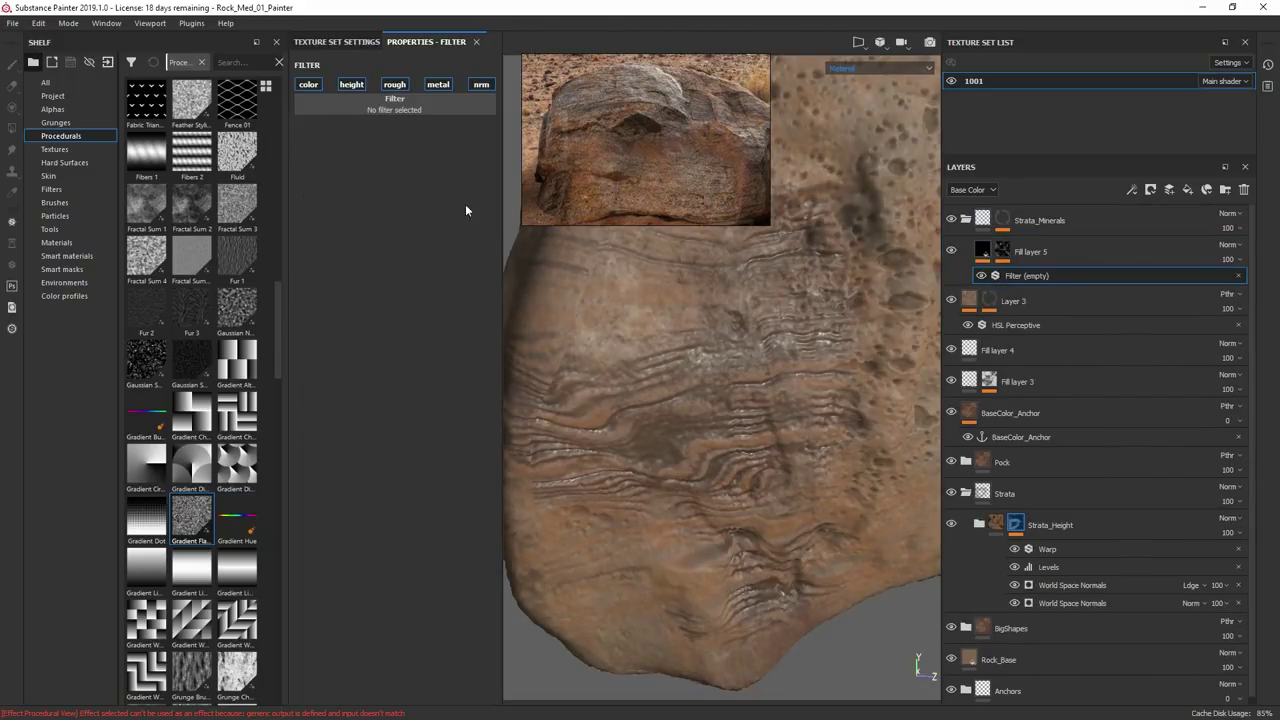
pyautogui.click(385, 106)
pyautogui.write('hsl')
pyautogui.click(455, 274)
pyautogui.keyDown('alt'); pyautogui.moveTo(753, 385); pyautogui.dragTo(889, 265); pyautogui.keyUp('alt')
pyautogui.click(1229, 244)
pyautogui.click(1207, 271)
# Adjust the minerals' HSL Perceptive lightness in the base color view and set the Strata_Minerals folder's blending to Passthrough.
pyautogui.press('c')
pyautogui.moveTo(400, 244); pyautogui.dragTo(414, 218)
pyautogui.click(982, 275)
pyautogui.click(982, 275)
pyautogui.click(1234, 214)
pyautogui.click(1211, 240)
pyautogui.click(983, 275)
pyautogui.click(398, 244)
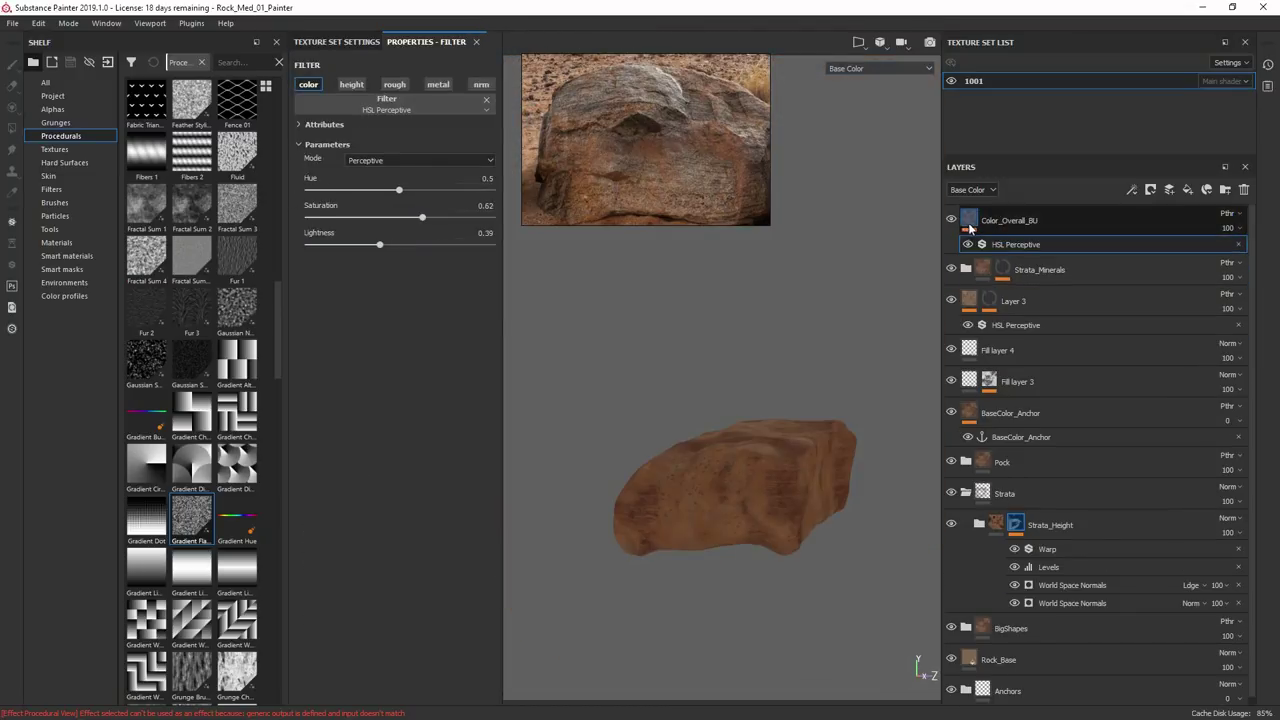
# Add a black mask to the Color_Overall_BU layer and place a fill effect in that mask.
pyautogui.click(1040, 222)
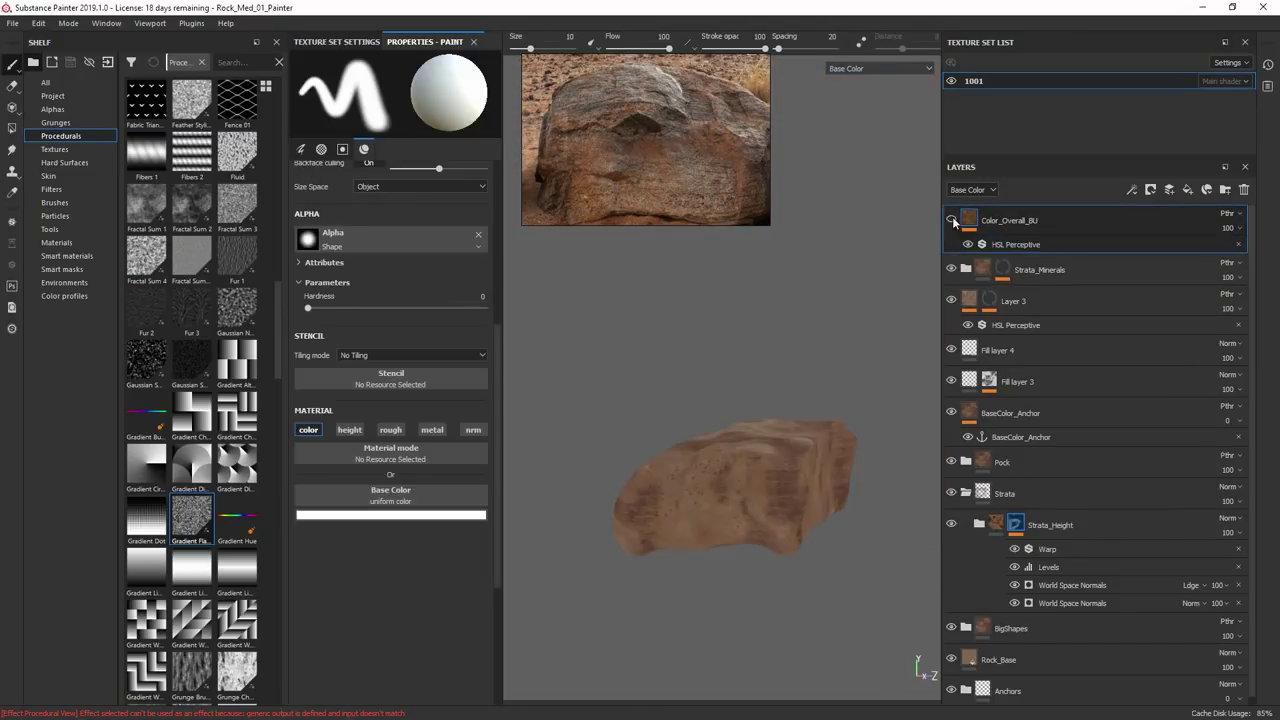
pyautogui.rightClick(1047, 229)
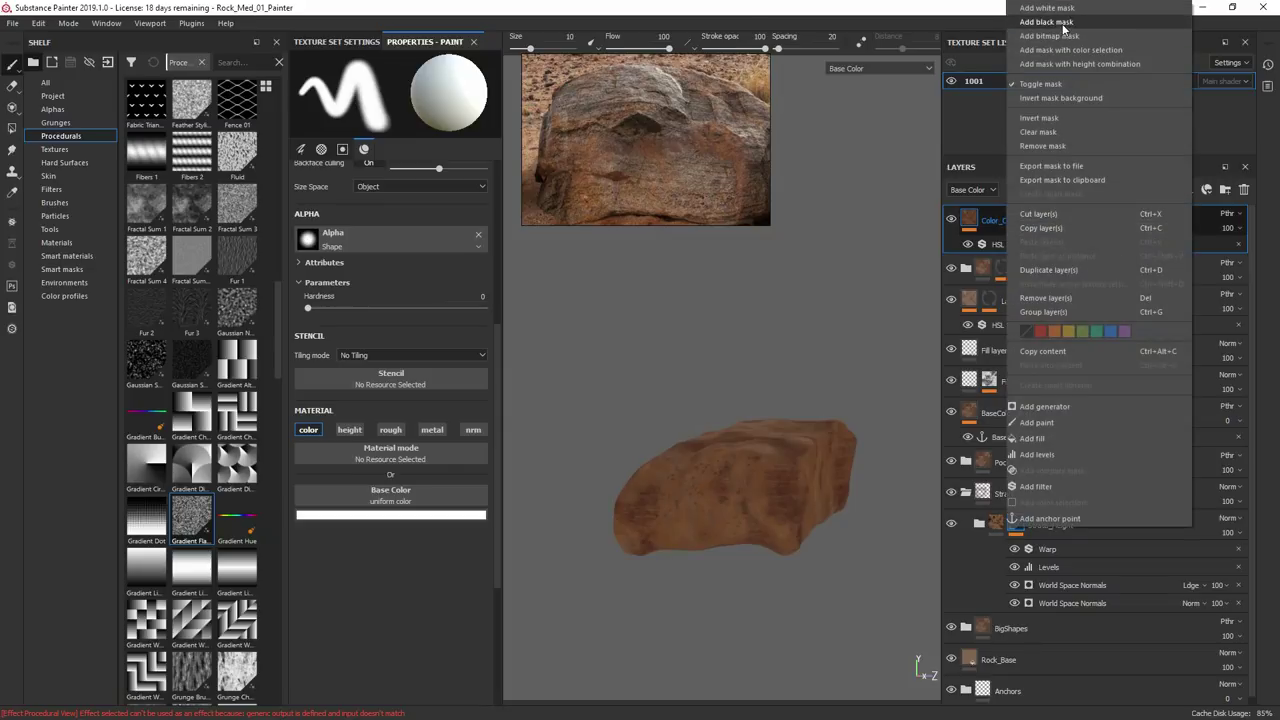
pyautogui.click(1058, 22)
pyautogui.rightClick(986, 221)
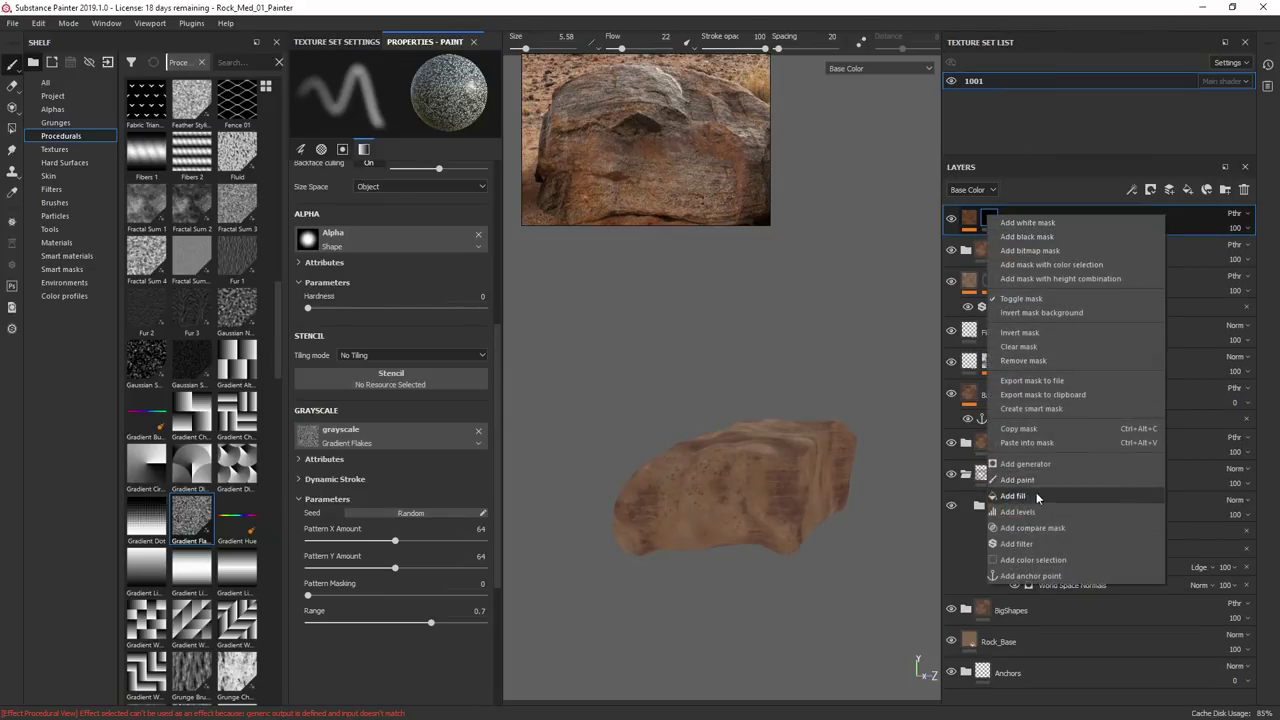
pyautogui.click(1030, 298)
pyautogui.moveTo(278, 353); pyautogui.dragTo(291, 498)
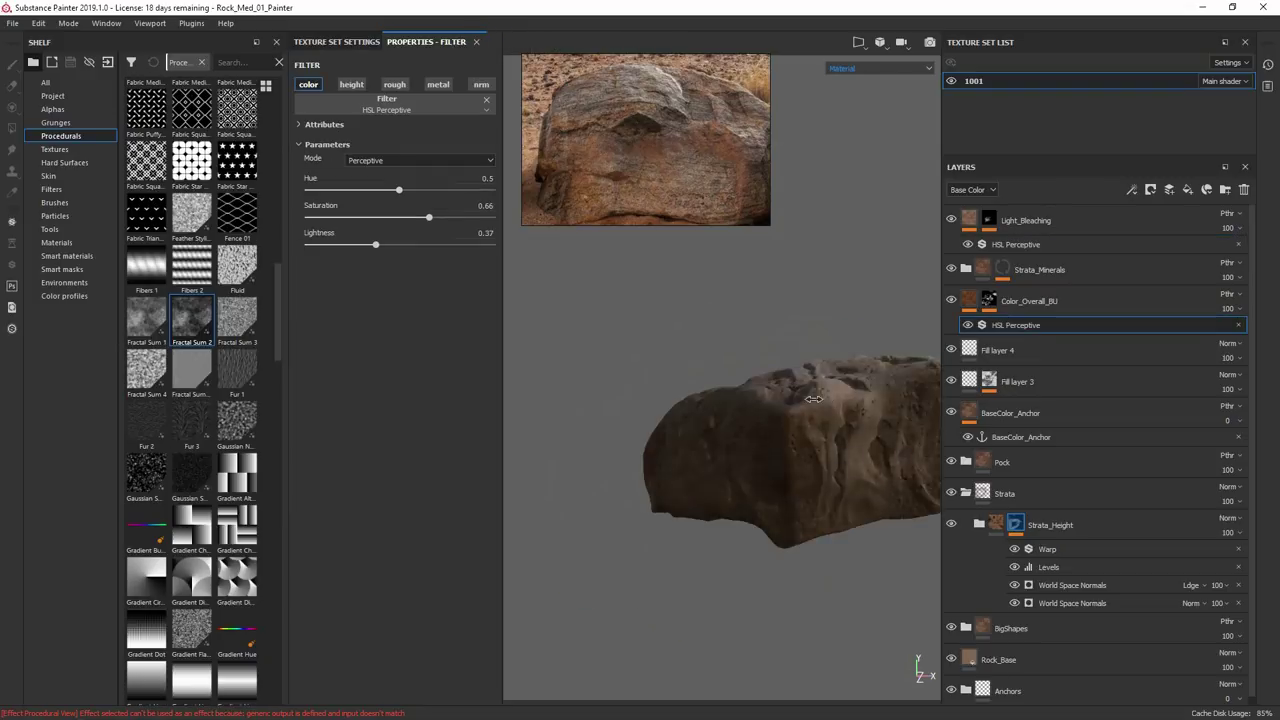
# Examine the rock's overall coloring from several angles while rotating the environment lighting.
pyautogui.keyDown('shift'); pyautogui.moveTo(814, 399); pyautogui.dragTo(780, 404, button='right'); pyautogui.keyUp('shift')
pyautogui.keyDown('alt'); pyautogui.moveTo(780, 404); pyautogui.dragTo(677, 403, button='middle'); pyautogui.keyUp('alt')
pyautogui.keyDown('alt'); pyautogui.moveTo(677, 403); pyautogui.dragTo(757, 400, button='right'); pyautogui.keyUp('alt')
pyautogui.keyDown('alt'); pyautogui.moveTo(757, 400); pyautogui.dragTo(715, 373, button='middle'); pyautogui.keyUp('alt')
pyautogui.keyDown('shift'); pyautogui.moveTo(715, 390); pyautogui.dragTo(753, 412, button='right'); pyautogui.keyUp('shift')
pyautogui.keyDown('alt'); pyautogui.moveTo(768, 405); pyautogui.dragTo(796, 371, button='middle'); pyautogui.keyUp('alt')
pyautogui.keyDown('alt'); pyautogui.moveTo(796, 371); pyautogui.dragTo(800, 410); pyautogui.keyUp('alt')
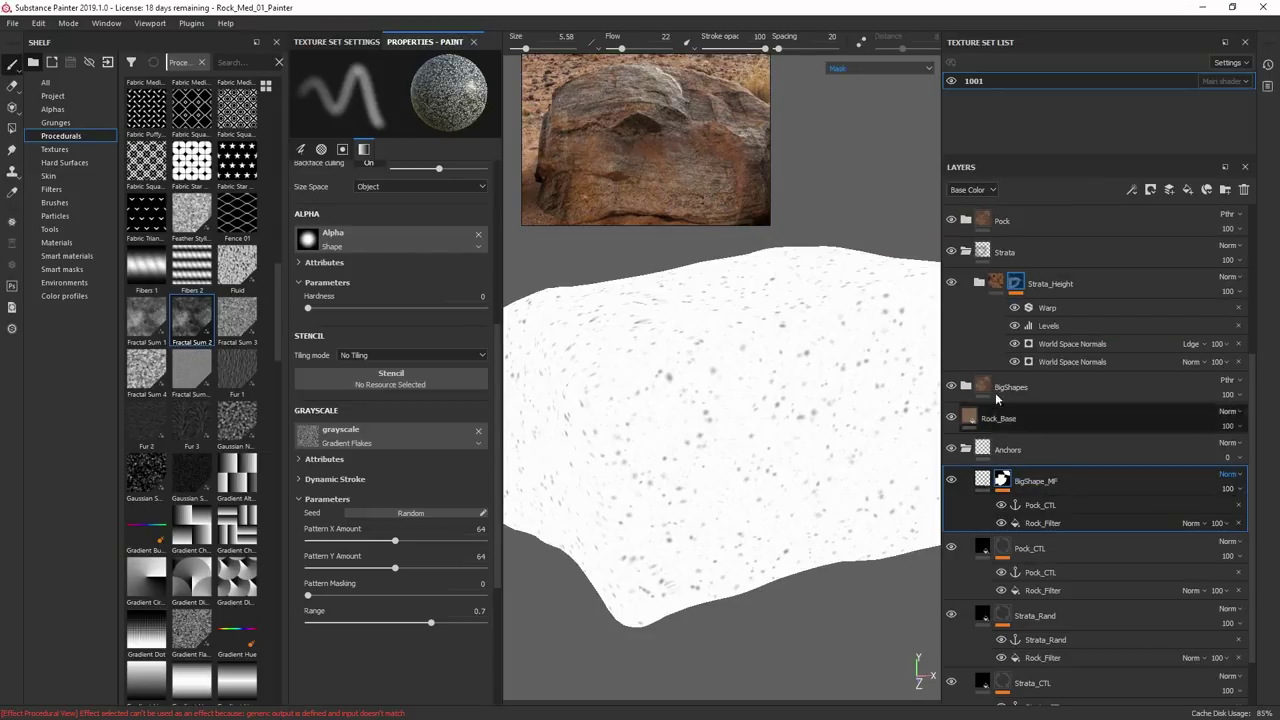
# Rename the anchor point under the BigShape_MF layer to BigShape_MF and set its Rock_Filter's BigShape_Strata_Pock_Cracks to 1.
pyautogui.doubleClick(1040, 505)
pyautogui.write('BigShape_MF')
pyautogui.press('Return')
pyautogui.click(1043, 523)
pyautogui.moveTo(425, 499); pyautogui.dragTo(270, 498)
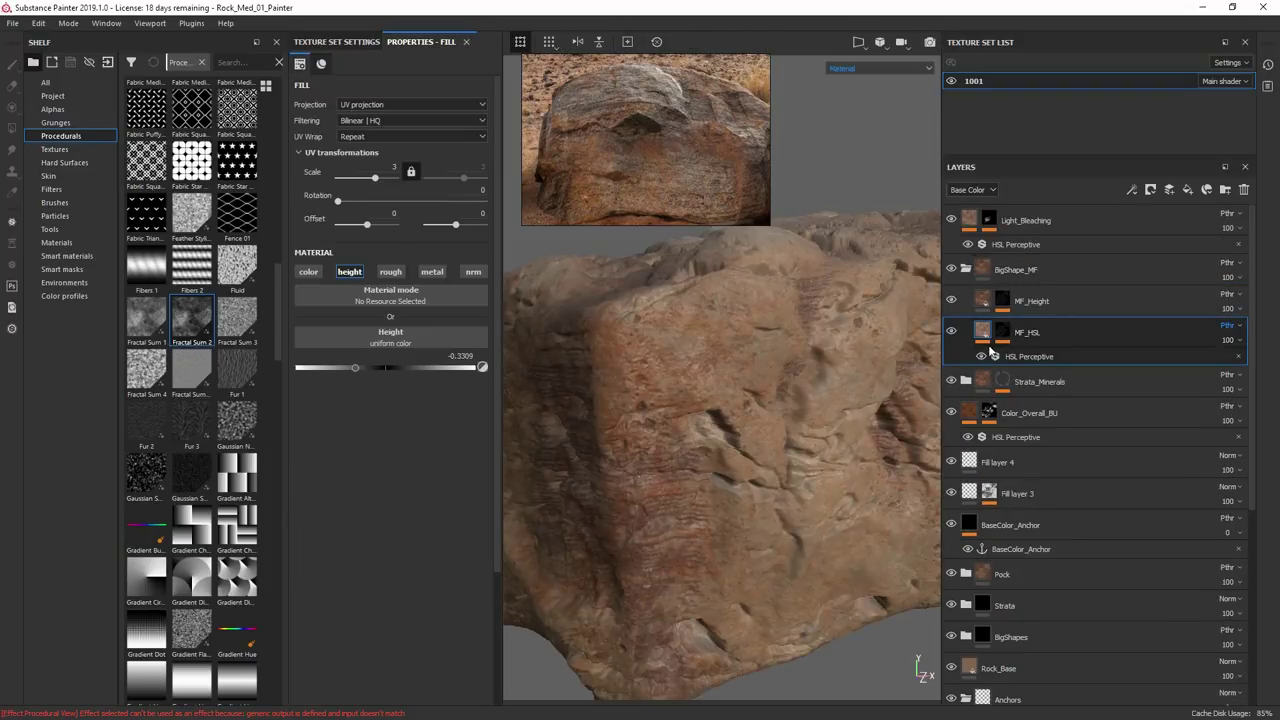
# Add a Blur filter above the fill in MF_HSL's mask and set its blur intensity to 2.15.
pyautogui.click(1002, 332)
pyautogui.click(1030, 356)
pyautogui.rightClick(1042, 361)
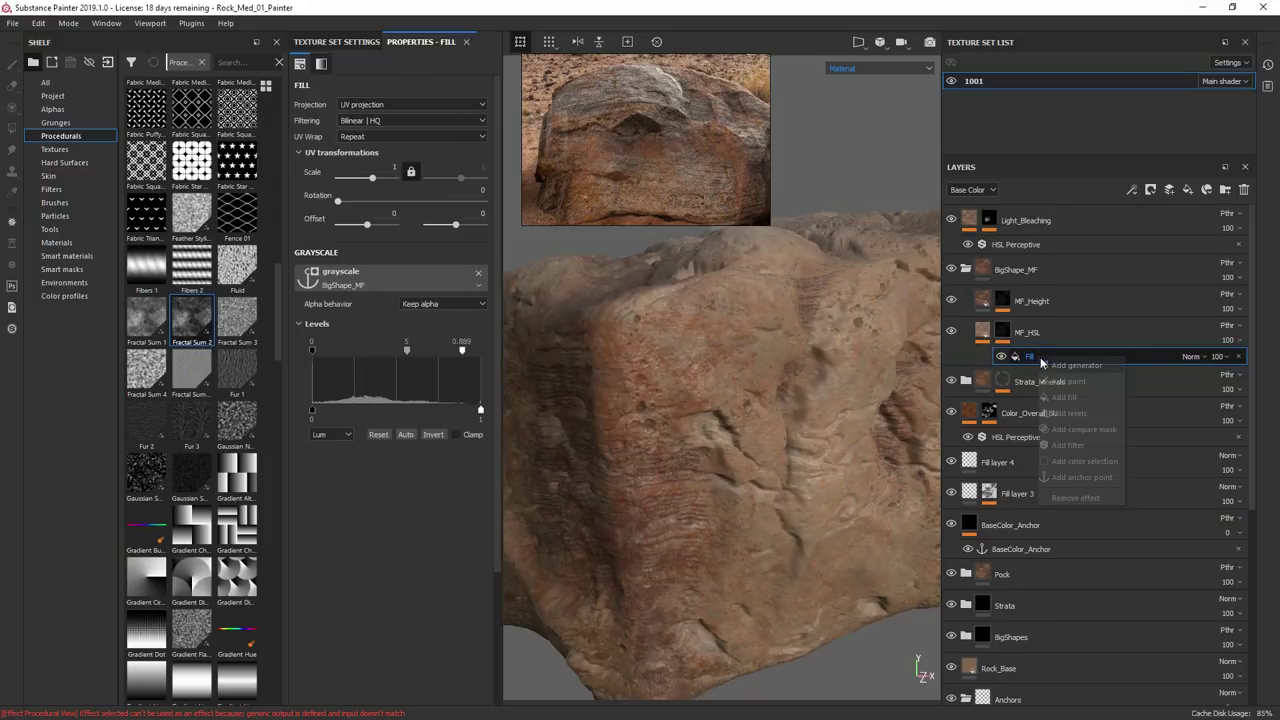
pyautogui.click(1067, 445)
pyautogui.click(426, 135)
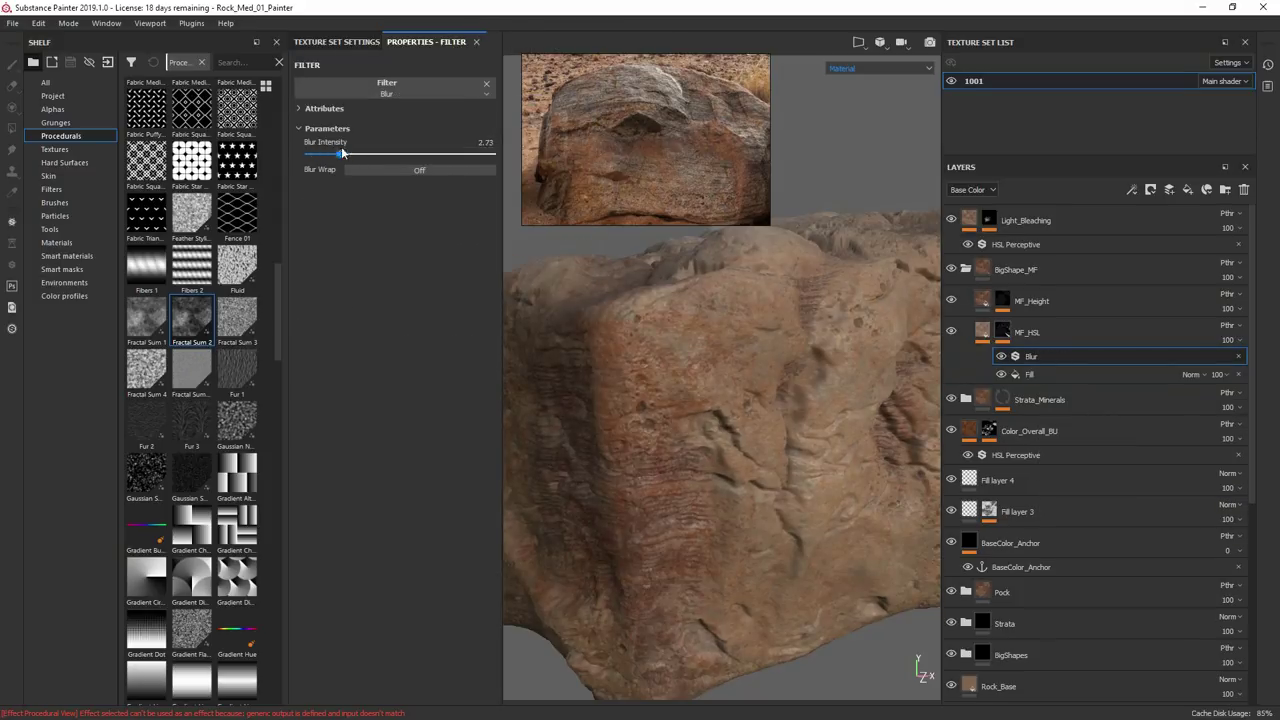
pyautogui.keyDown('alt'); pyautogui.moveTo(714, 310); pyautogui.dragTo(706, 280); pyautogui.keyUp('alt')
pyautogui.scroll(3, 706, 300)
pyautogui.keyDown('alt'); pyautogui.click(1002, 332); pyautogui.keyUp('alt')
pyautogui.click(1040, 356)
pyautogui.moveTo(341, 154); pyautogui.dragTo(333, 154)
# Add a fill driven by the BigShape_MF anchor point above Blur in MF_HSL's mask, with Subtract blending.
pyautogui.rightClick(1057, 357)
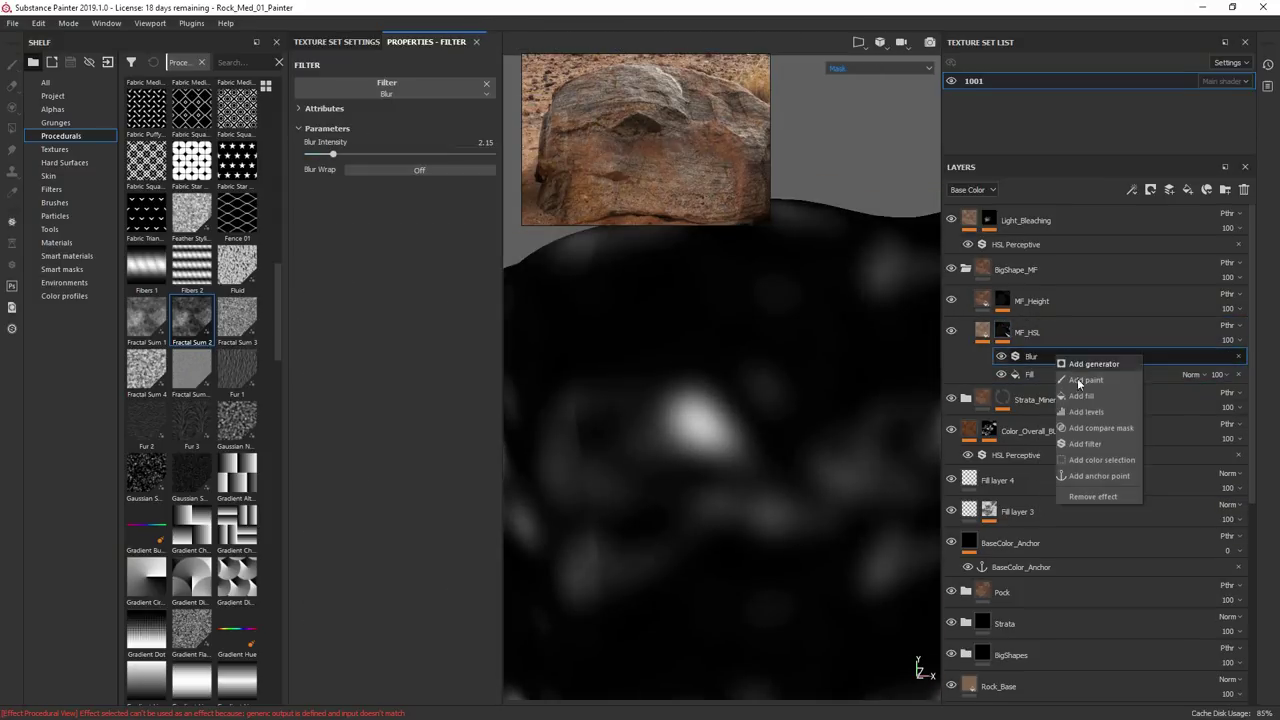
pyautogui.click(1082, 396)
pyautogui.click(404, 270)
pyautogui.click(481, 332)
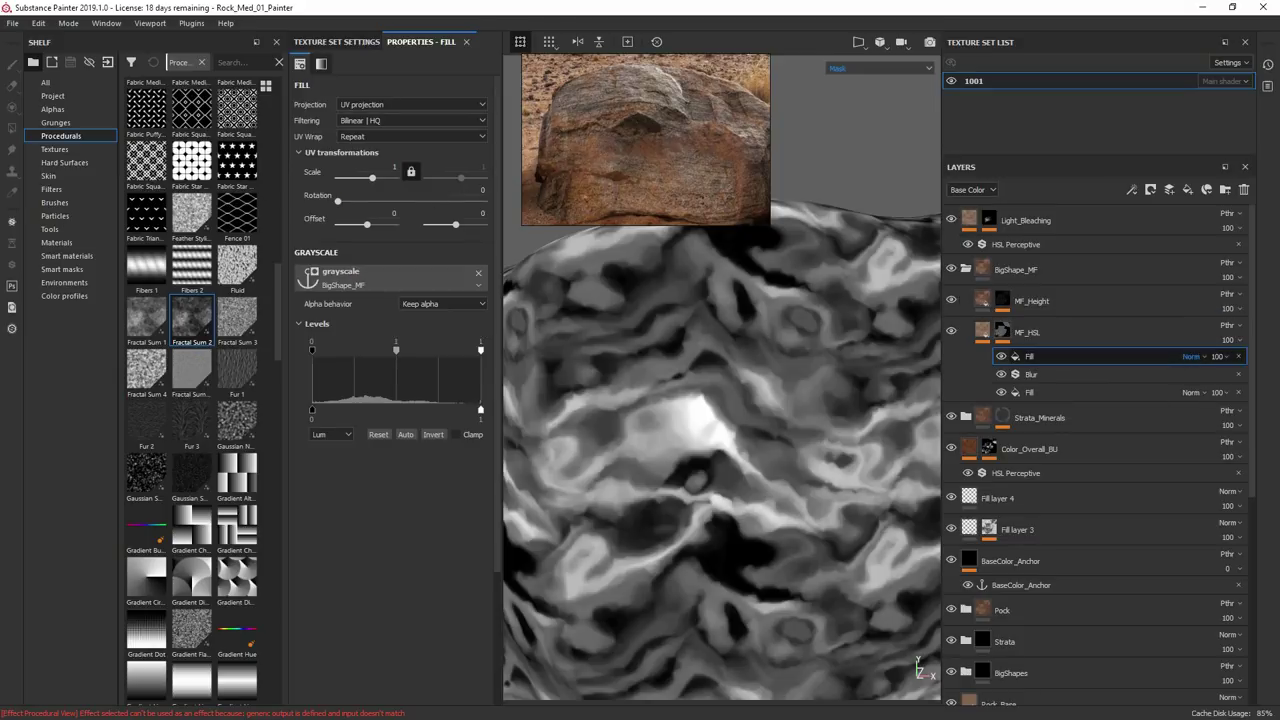
pyautogui.click(1192, 356)
pyautogui.click(1195, 490)
pyautogui.click(1001, 357)
pyautogui.click(1001, 357)
pyautogui.click(1031, 374)
pyautogui.scroll(-4, 720, 420)
pyautogui.keyDown('alt'); pyautogui.moveTo(720, 420); pyautogui.dragTo(780, 400); pyautogui.keyUp('alt')
# Add a white mask to the BigShape_MF folder and place a Clouds 3 fill in it.
pyautogui.click(1050, 360)
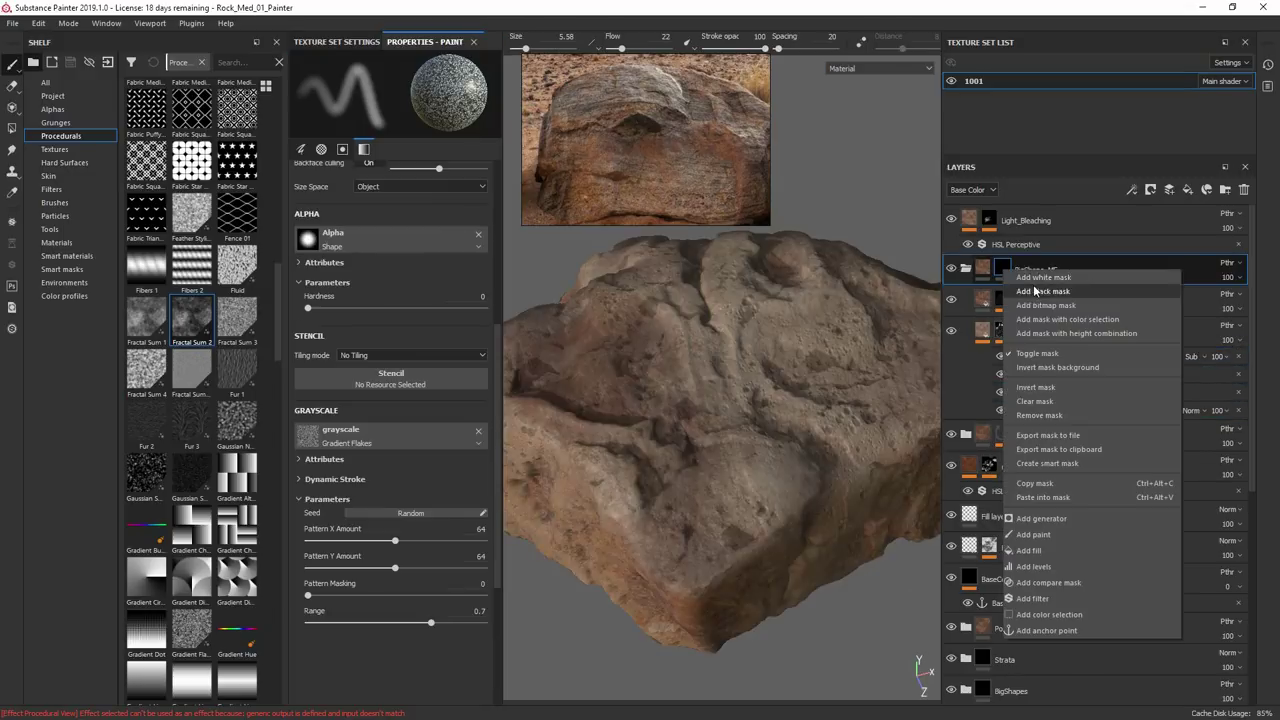
pyautogui.click(1028, 283)
pyautogui.rightClick(1006, 281)
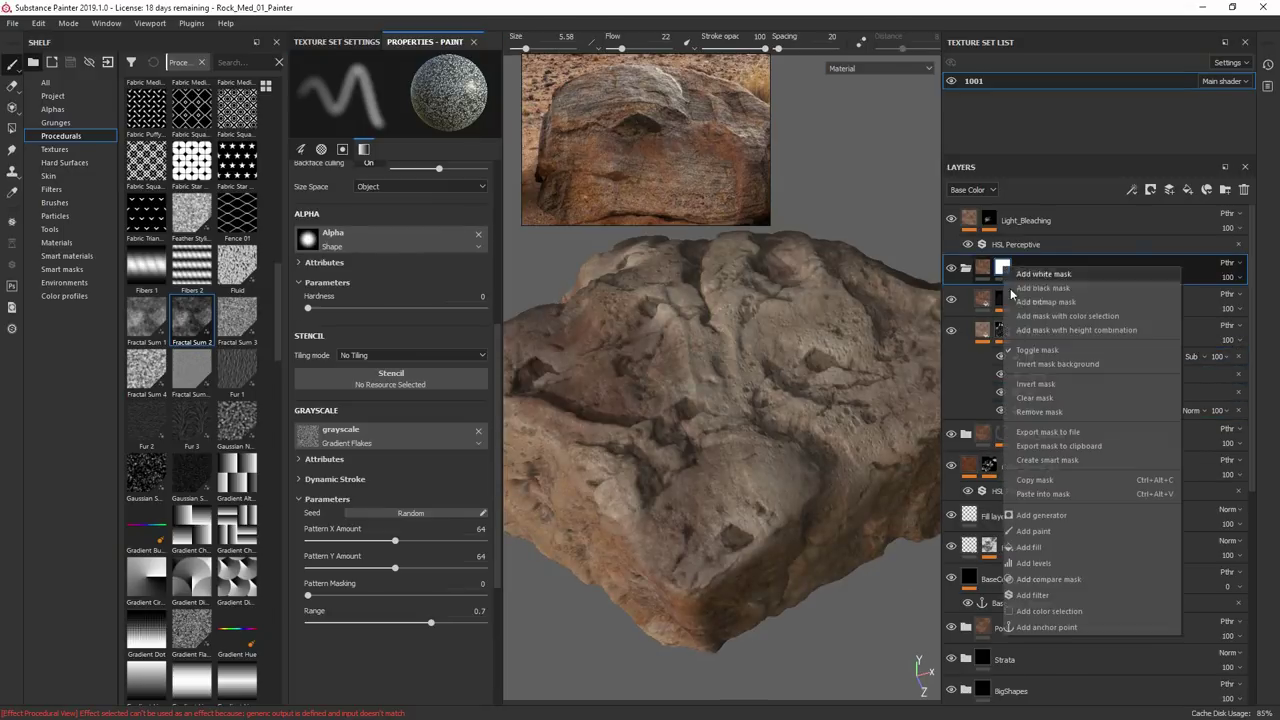
pyautogui.click(1079, 547)
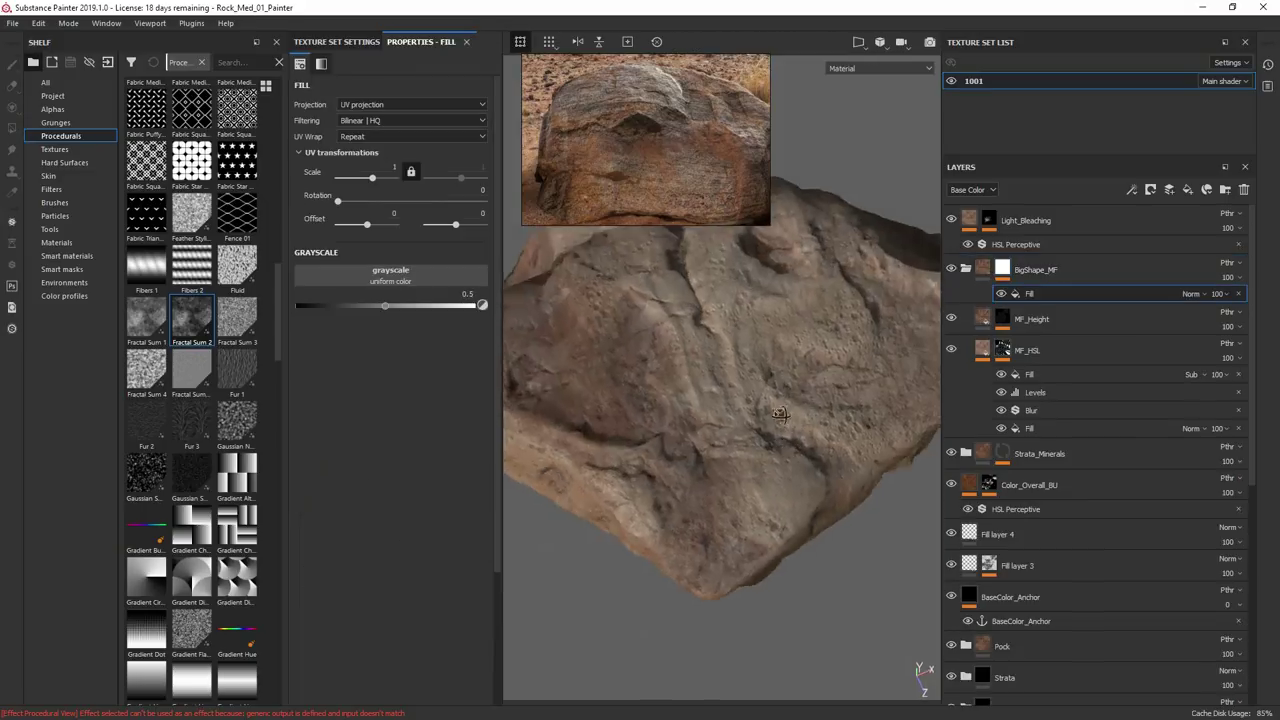
pyautogui.moveTo(731, 283)
pyautogui.keyDown('alt'); pyautogui.mouseDown()
pyautogui.moveTo(712, 215)
pyautogui.moveTo(728, 275)
pyautogui.mouseUp(); pyautogui.keyUp('alt')
pyautogui.moveTo(277, 298); pyautogui.dragTo(268, 109)
pyautogui.moveTo(244, 454); pyautogui.dragTo(345, 279)
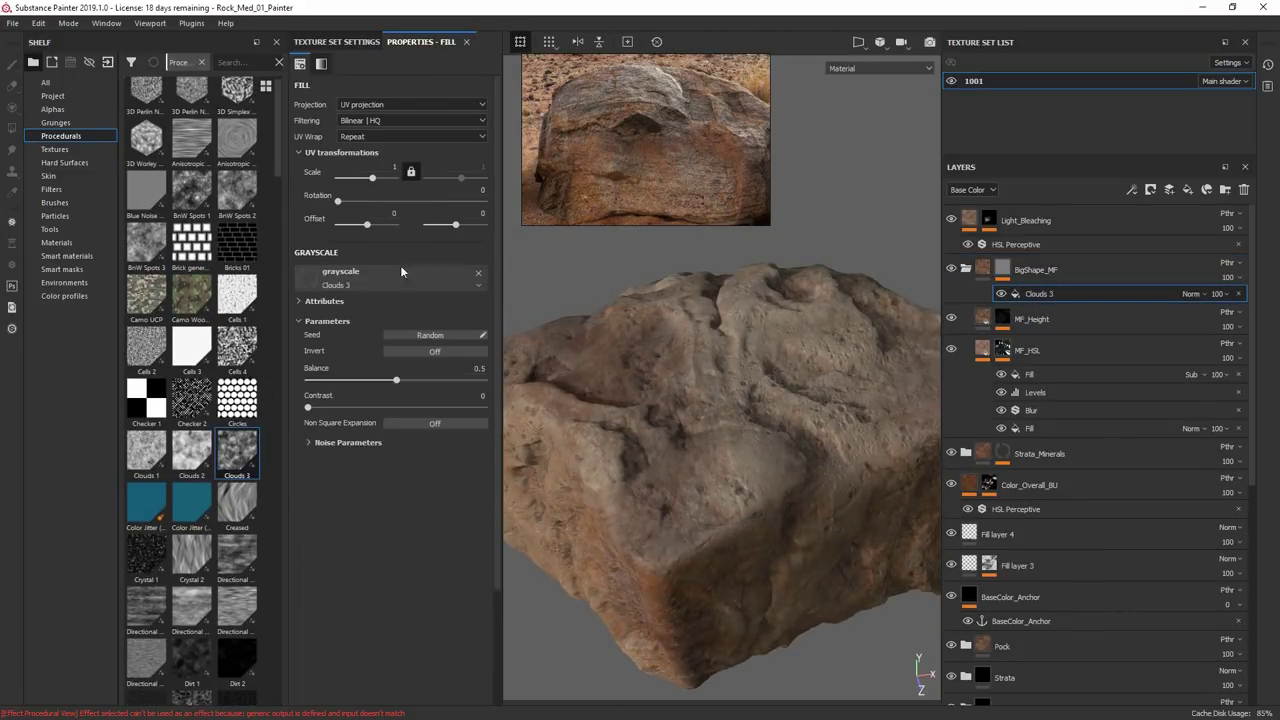
# Set the Clouds 3 fill in the BigShape_MF folder's mask to balance 0.62 and contrast 0.9.
pyautogui.keyDown('alt'); pyautogui.click(1006, 271); pyautogui.keyUp('alt')
pyautogui.click(981, 267)
pyautogui.click(1000, 295)
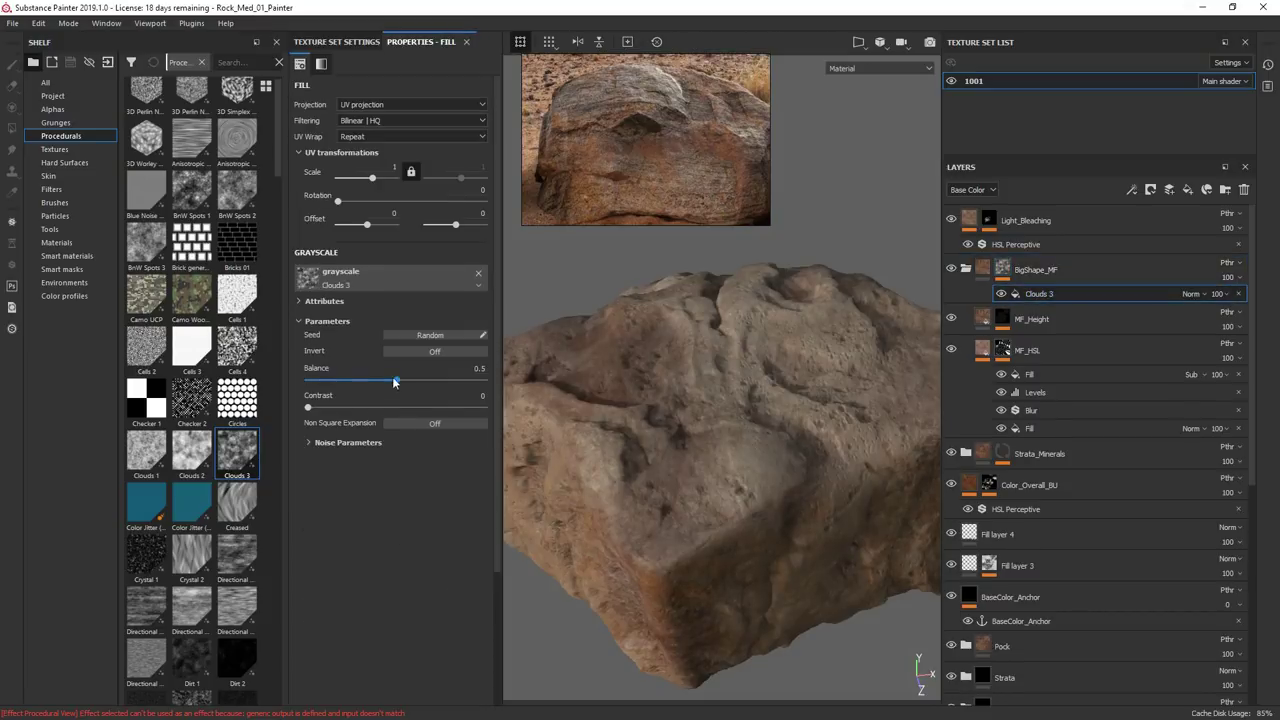
pyautogui.moveTo(409, 388); pyautogui.dragTo(415, 388)
# Compare the rock with the BigShape_MF folder hidden and shown, checking several sides under rotated lighting.
pyautogui.keyDown('alt'); pyautogui.moveTo(722, 500); pyautogui.dragTo(720, 370); pyautogui.keyUp('alt')
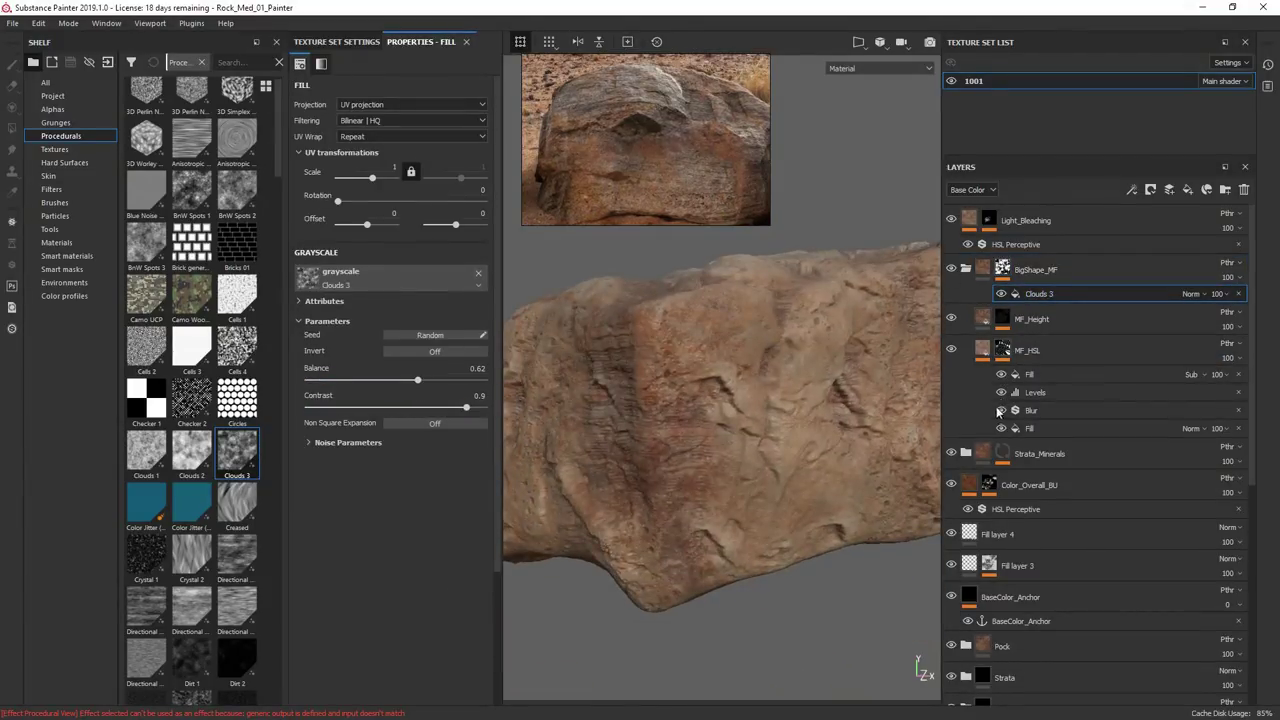
pyautogui.keyDown('alt'); pyautogui.moveTo(790, 405); pyautogui.dragTo(749, 423, button='right'); pyautogui.keyUp('alt')
pyautogui.keyDown('alt'); pyautogui.moveTo(749, 423); pyautogui.dragTo(789, 412); pyautogui.keyUp('alt')
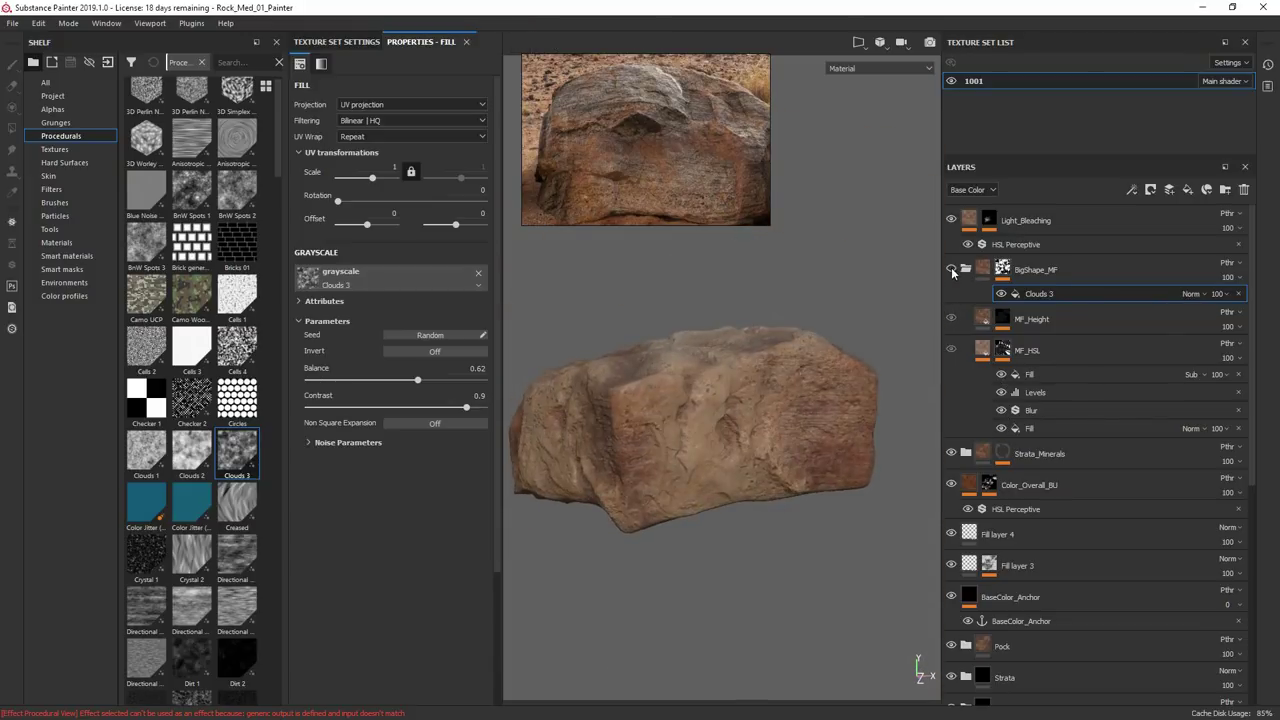
pyautogui.click(951, 270)
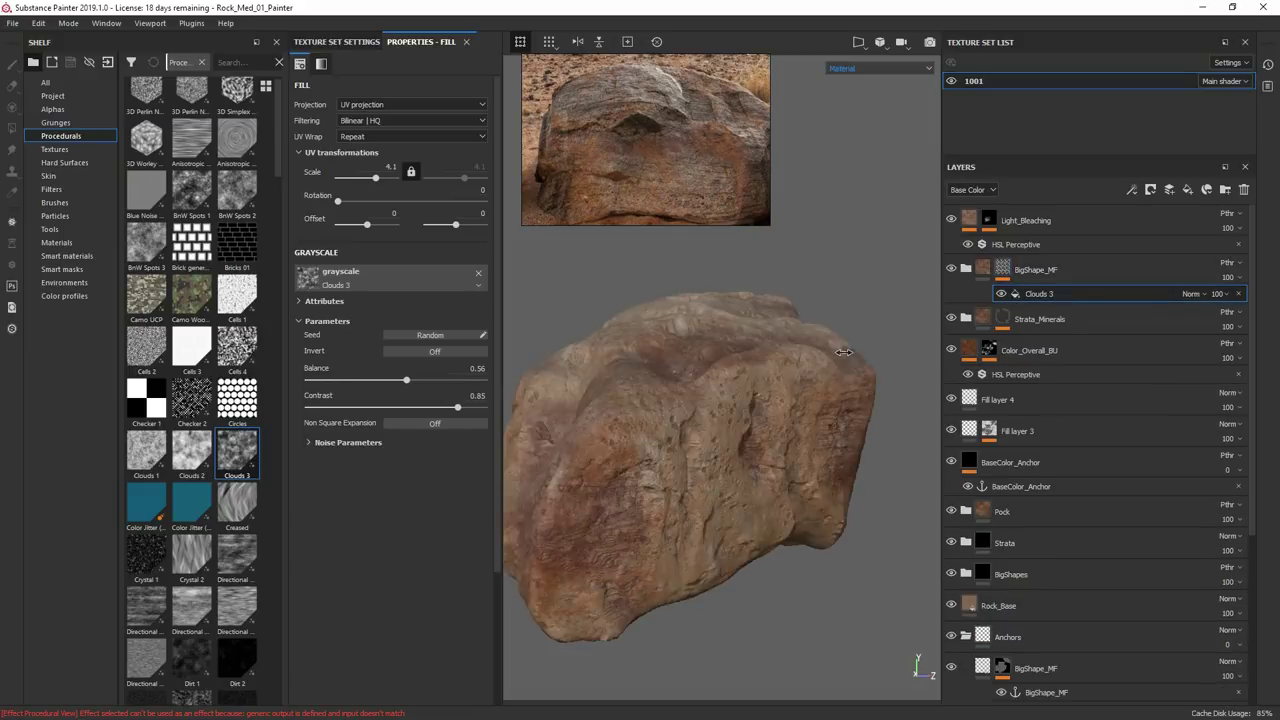
pyautogui.keyDown('alt'); pyautogui.moveTo(872, 370); pyautogui.dragTo(700, 384); pyautogui.keyUp('alt')
pyautogui.keyDown('alt'); pyautogui.moveTo(700, 384); pyautogui.dragTo(880, 371, button='right'); pyautogui.keyUp('alt')
pyautogui.keyDown('alt'); pyautogui.moveTo(880, 371); pyautogui.dragTo(711, 374); pyautogui.keyUp('alt')
pyautogui.keyDown('shift'); pyautogui.moveTo(711, 374); pyautogui.dragTo(748, 362, button='right'); pyautogui.keyUp('shift')
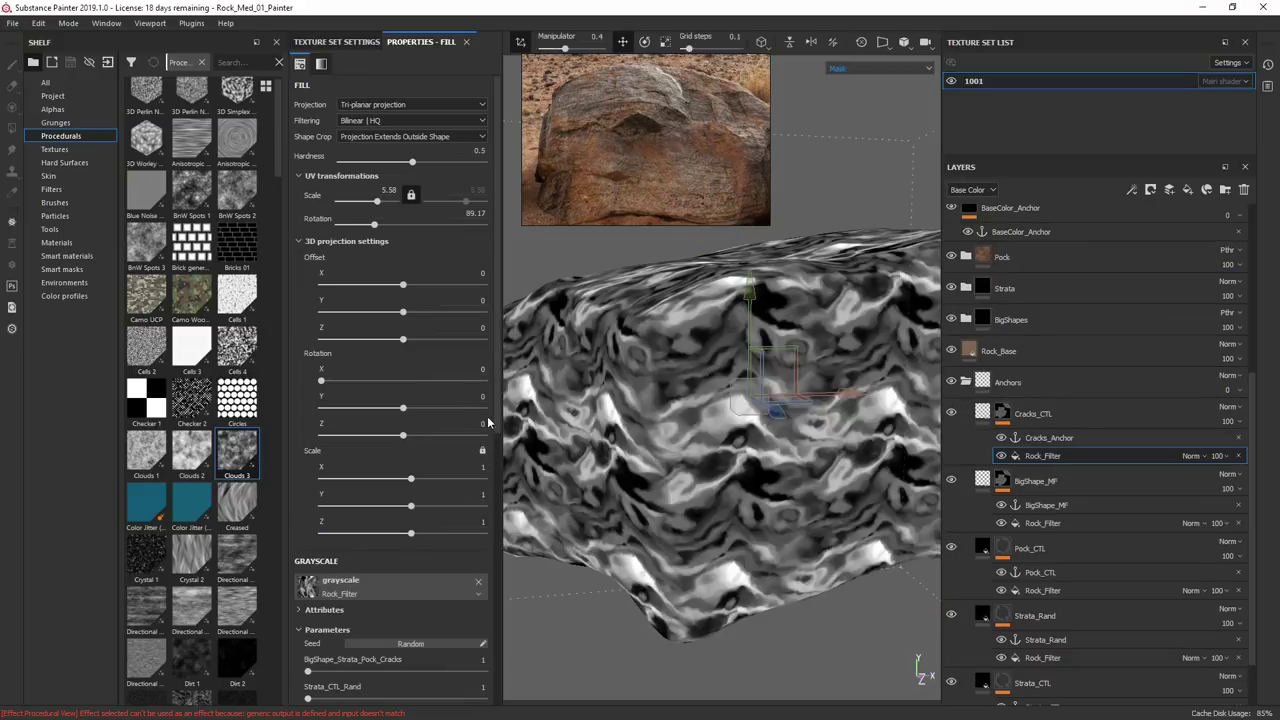
# In Cracks_CTL's Rock_Filter fill, set BigShape_Strata_Pock_Cracks to 4, lower the UV scale and set Cracks_Scale to 2.
pyautogui.scroll(-5, 493, 479)
pyautogui.moveTo(363, 408); pyautogui.dragTo(507, 415)
pyautogui.scroll(4, 470, 300)
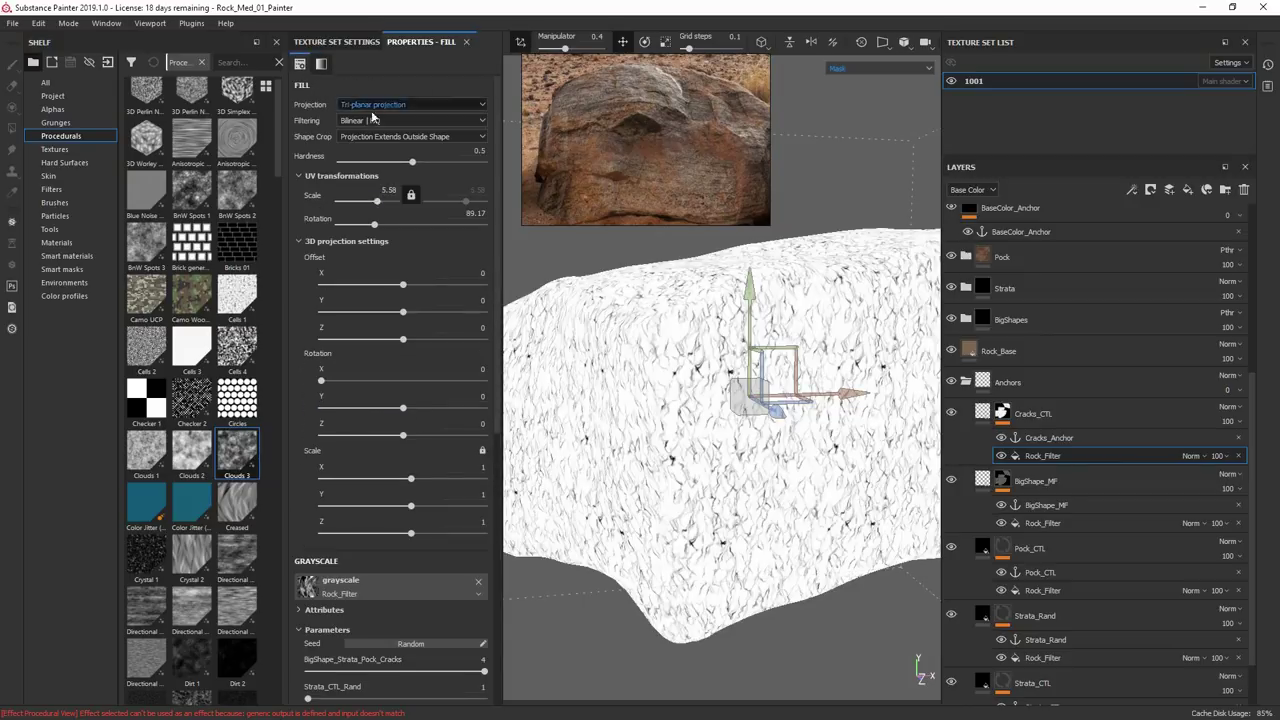
pyautogui.moveTo(376, 199); pyautogui.dragTo(343, 198)
pyautogui.scroll(-3, 345, 320)
pyautogui.moveTo(331, 529); pyautogui.dragTo(302, 528)
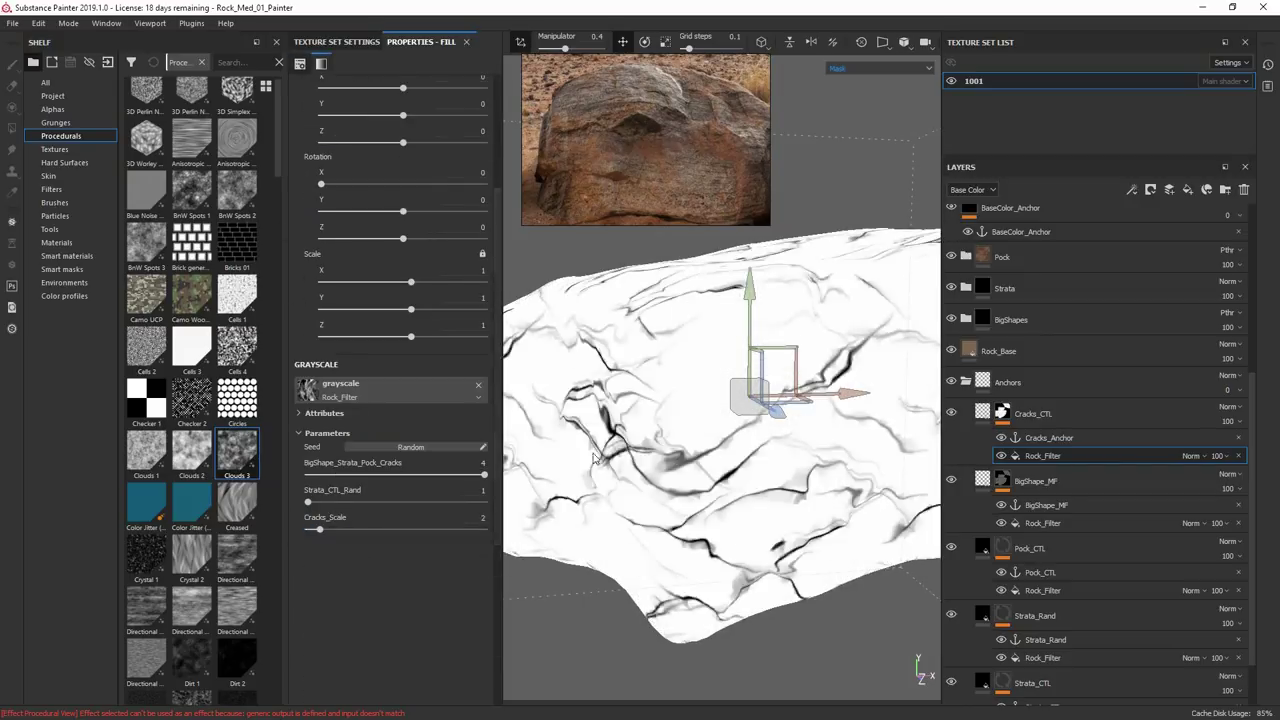
# Create a height-only fill layer inside the Cracks folder and give it a black mask with a fill effect.
pyautogui.scroll(5, 1255, 366)
pyautogui.click(988, 228)
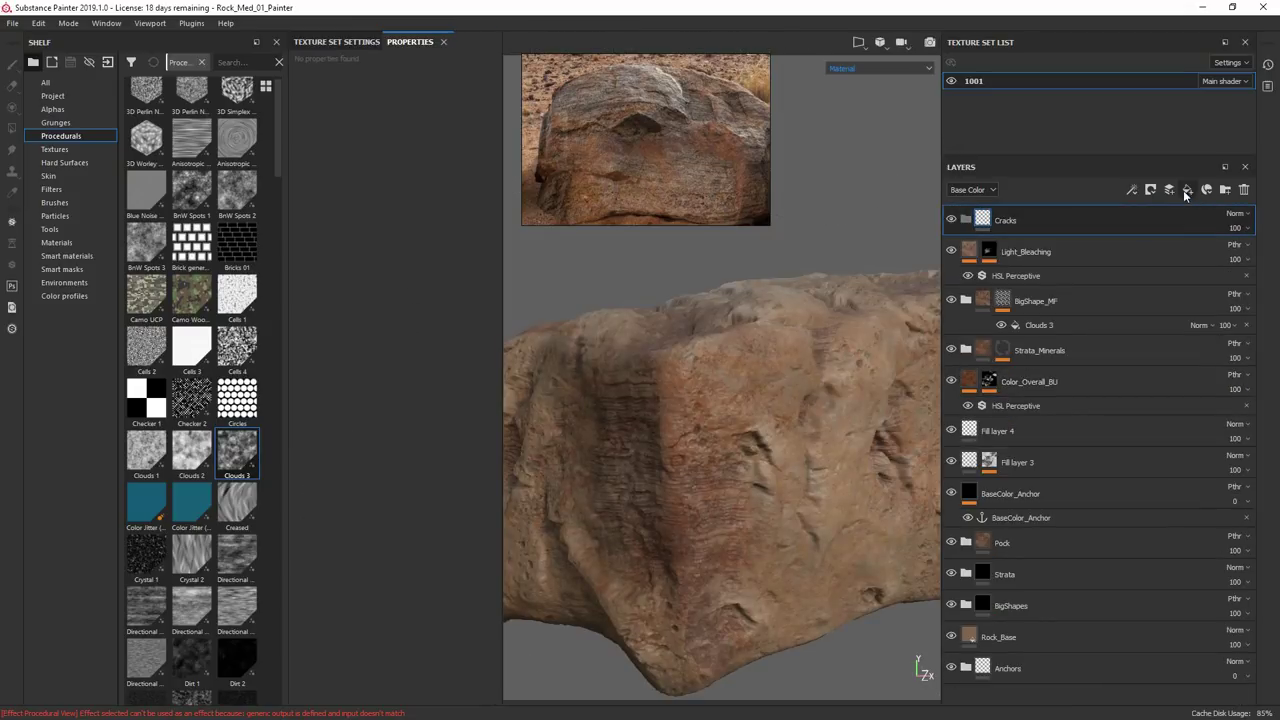
pyautogui.click(1187, 190)
pyautogui.moveTo(1010, 220); pyautogui.dragTo(1030, 252)
pyautogui.rightClick(990, 250)
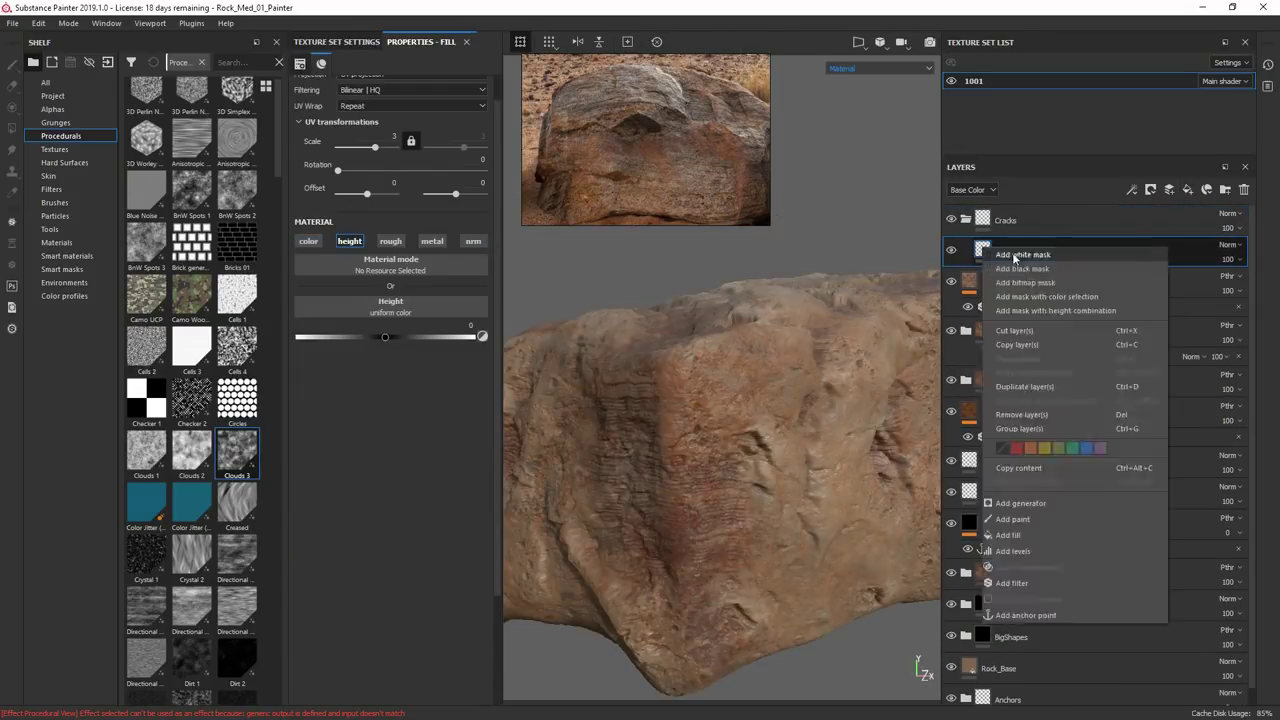
pyautogui.click(1023, 269)
pyautogui.rightClick(999, 249)
pyautogui.click(1025, 535)
# Drive the mask's fill with Cracks_Anchor using inverted levels, and lower the layer's height slightly below zero.
pyautogui.click(368, 248)
pyautogui.click(425, 313)
pyautogui.keyDown('alt'); pyautogui.moveTo(720, 430); pyautogui.dragTo(660, 424); pyautogui.keyUp('alt')
pyautogui.click(983, 251)
pyautogui.moveTo(385, 337); pyautogui.dragTo(373, 335)
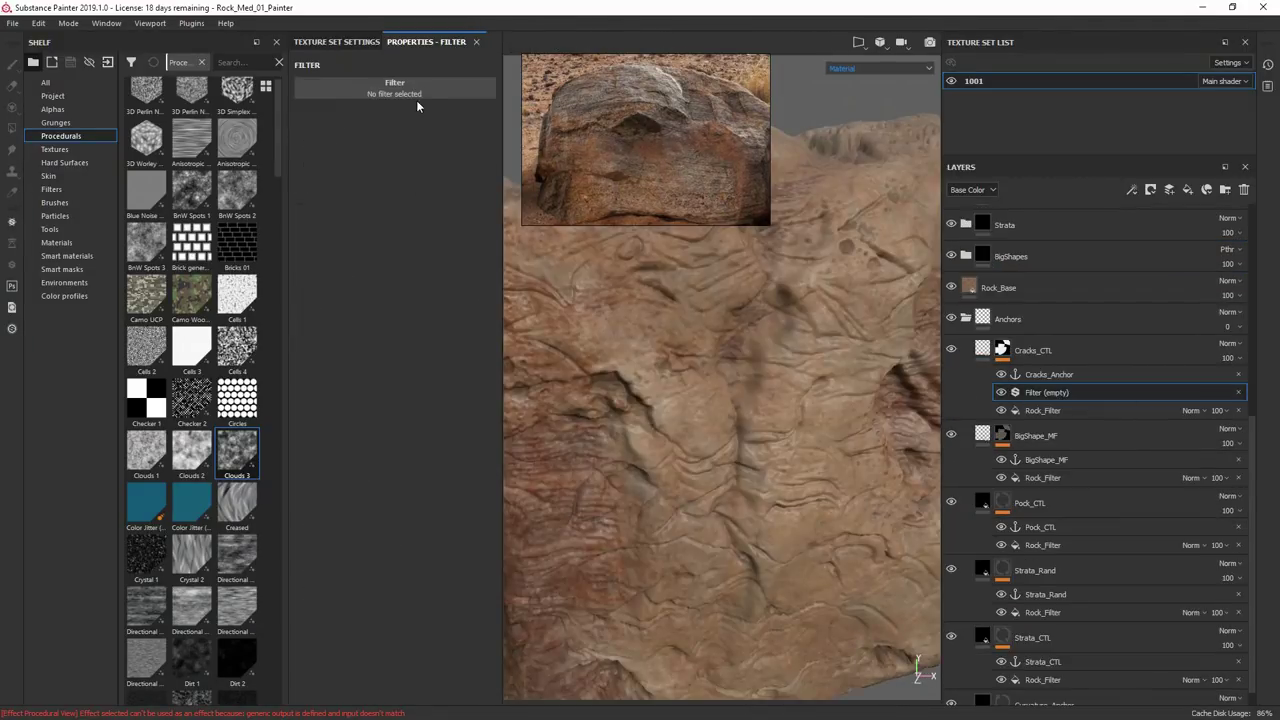
# Set Cracks_CTL's empty filter to Warp with intensity 5.7, blur 1.62 and BigShape_MF as its custom noise.
pyautogui.click(416, 96)
pyautogui.write('blur')
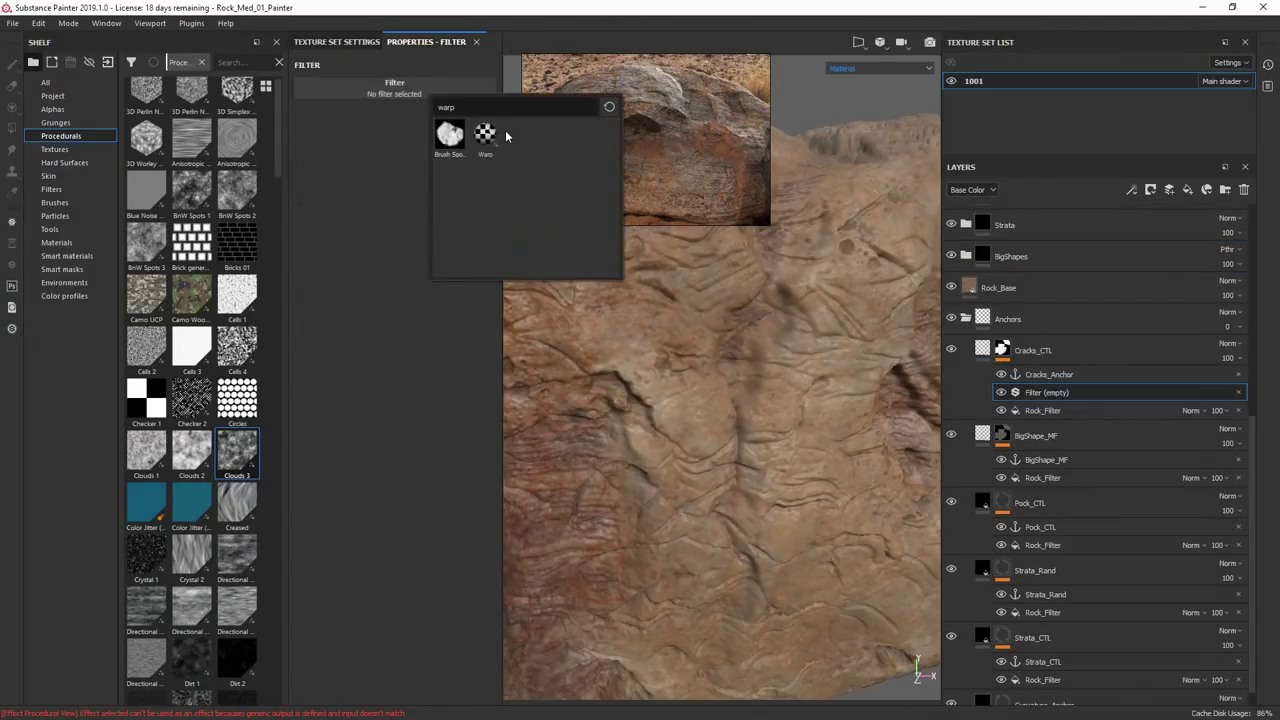
pyautogui.click(497, 143)
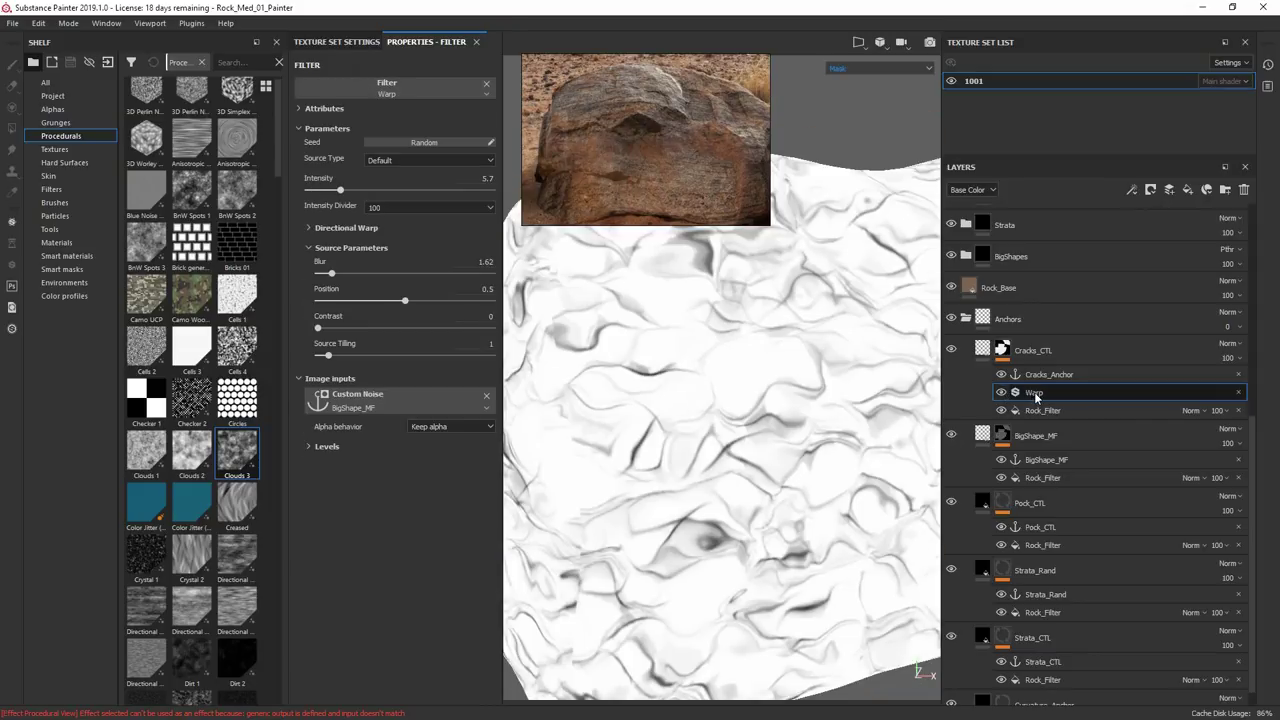
# Add a Blur Slope filter above the Warp filter in Cracks_CTL's mask.
pyautogui.rightClick(1036, 397)
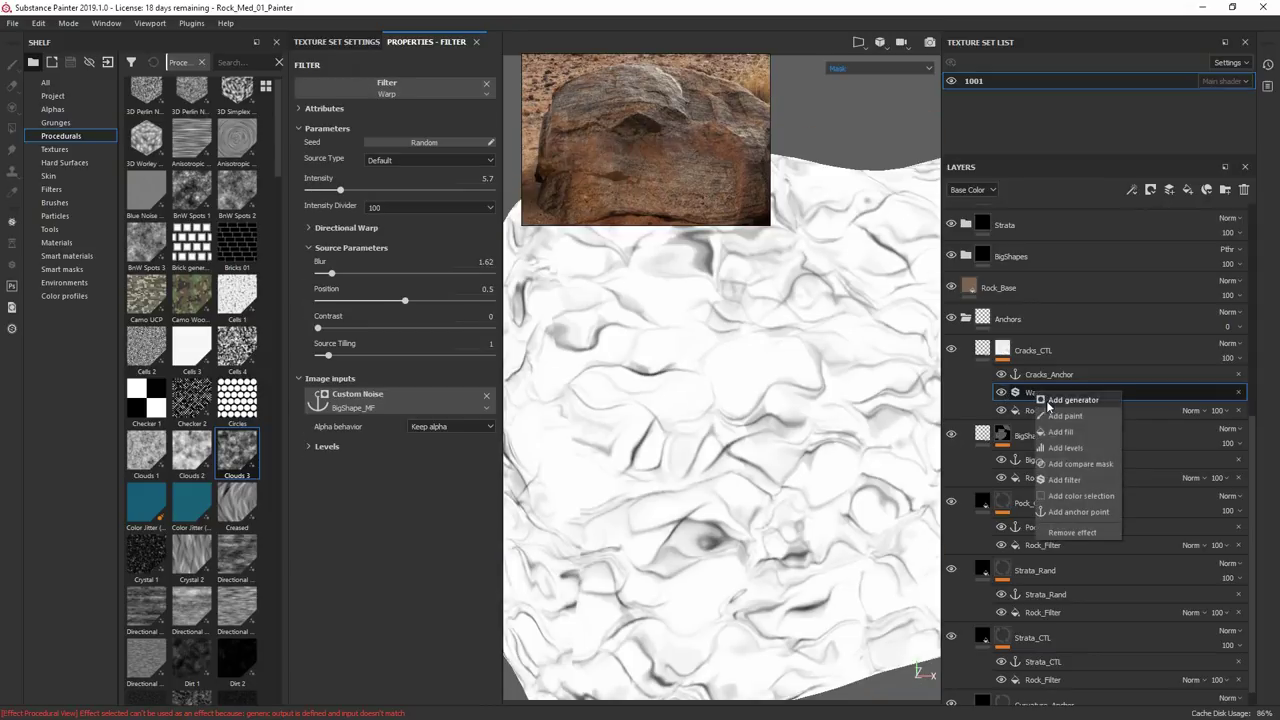
pyautogui.click(1064, 479)
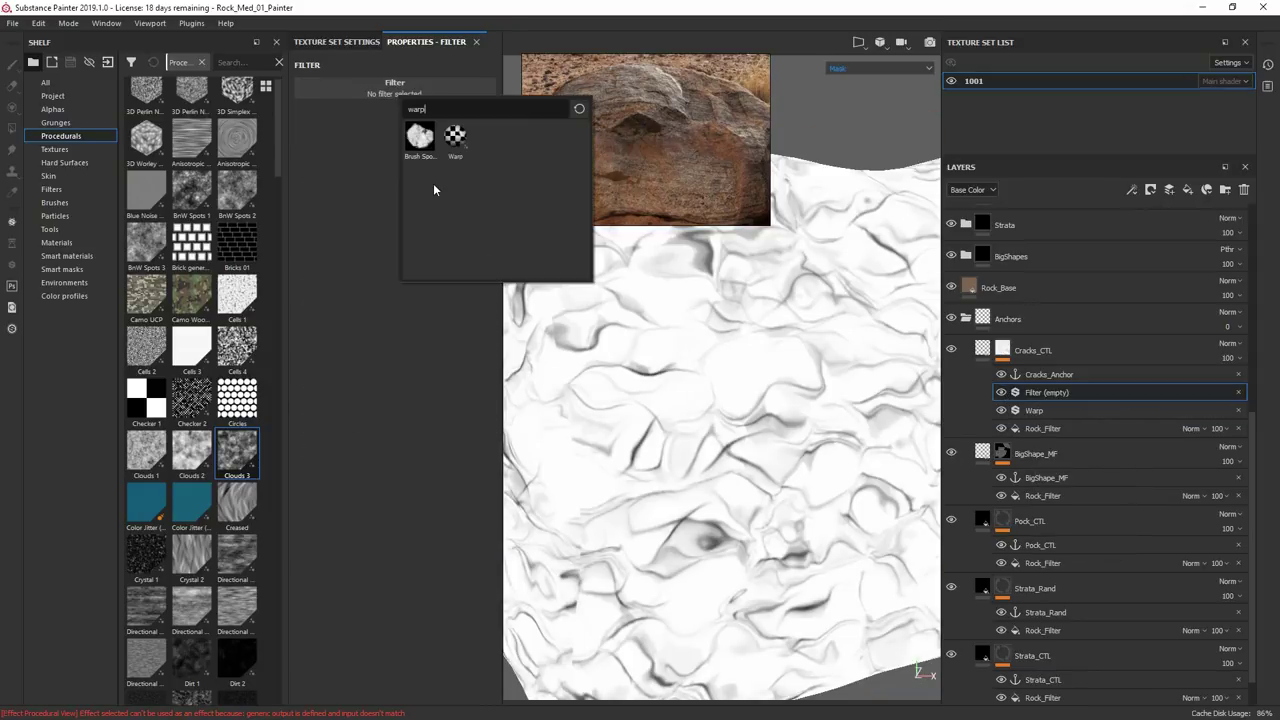
pyautogui.press('BackSpace')
pyautogui.press('BackSpace')
pyautogui.press('BackSpace')
pyautogui.press('BackSpace')
pyautogui.write('slope')
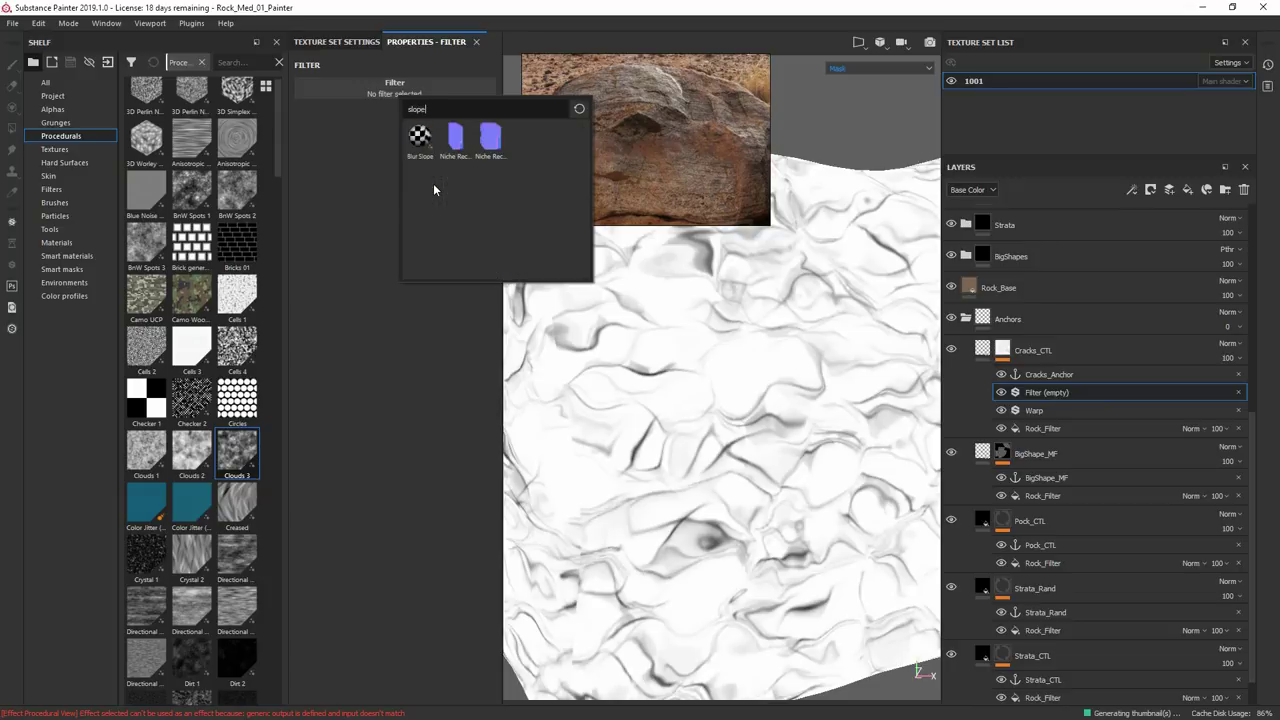
pyautogui.click(419, 138)
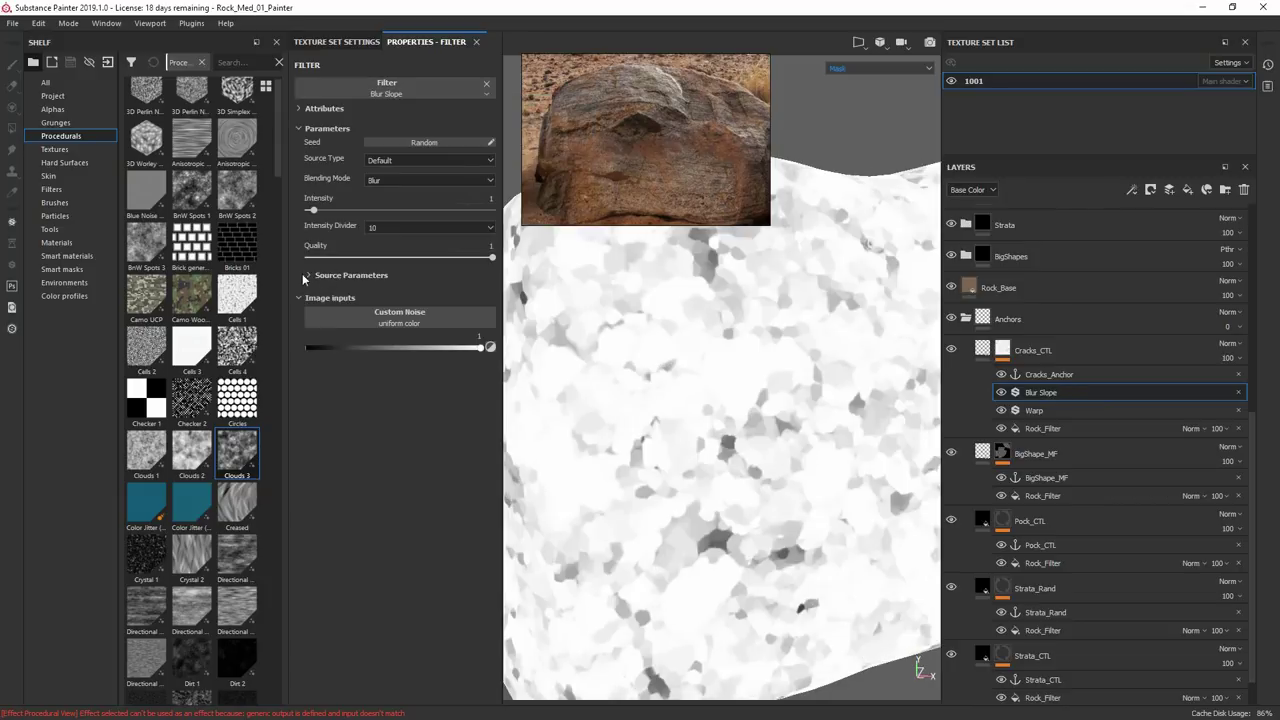
# Set Blur Slope to blending mode Min, intensity 3.26, intensity divider 100, source blur 0.54 and source tiling 4.99.
pyautogui.click(310, 276)
pyautogui.click(386, 180)
pyautogui.moveTo(330, 210); pyautogui.dragTo(313, 210)
pyautogui.click(383, 201)
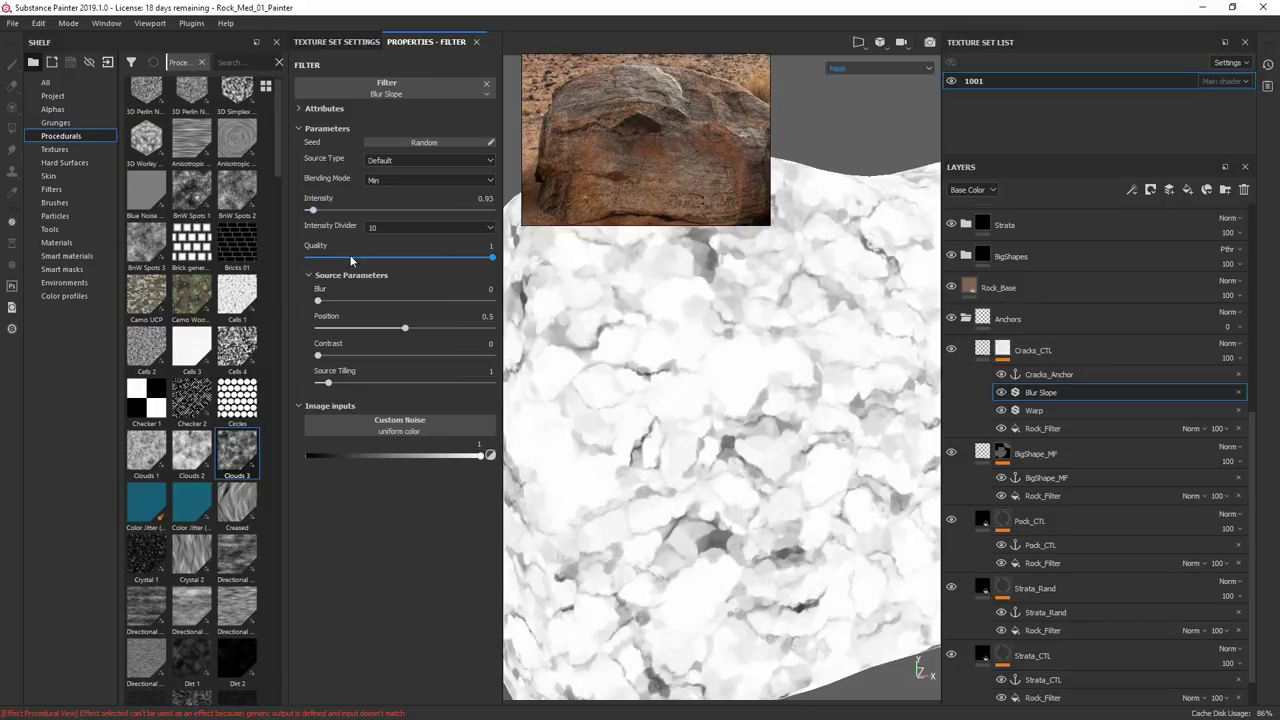
pyautogui.moveTo(332, 301); pyautogui.dragTo(322, 301)
pyautogui.moveTo(338, 383)
pyautogui.mouseDown()
pyautogui.moveTo(366, 383)
pyautogui.moveTo(348, 383)
pyautogui.mouseUp()
pyautogui.moveTo(313, 211); pyautogui.dragTo(314, 213)
pyautogui.moveTo(348, 383); pyautogui.dragTo(372, 384)
pyautogui.moveTo(319, 211); pyautogui.dragTo(196, 225)
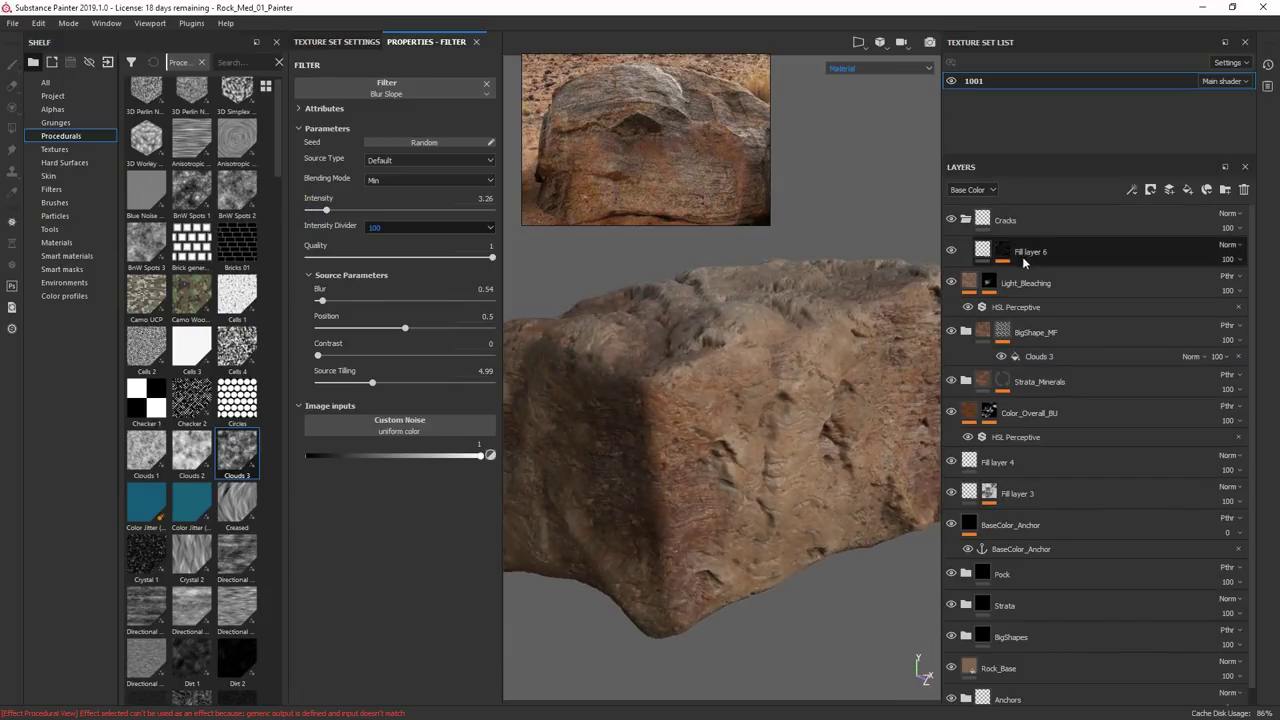
# Add a Clouds 3 fill to Fill layer 6's mask, set its balance to 0.34 and raise its contrast.
pyautogui.click(1007, 255)
pyautogui.keyDown('alt'); pyautogui.click(1006, 250); pyautogui.keyUp('alt')
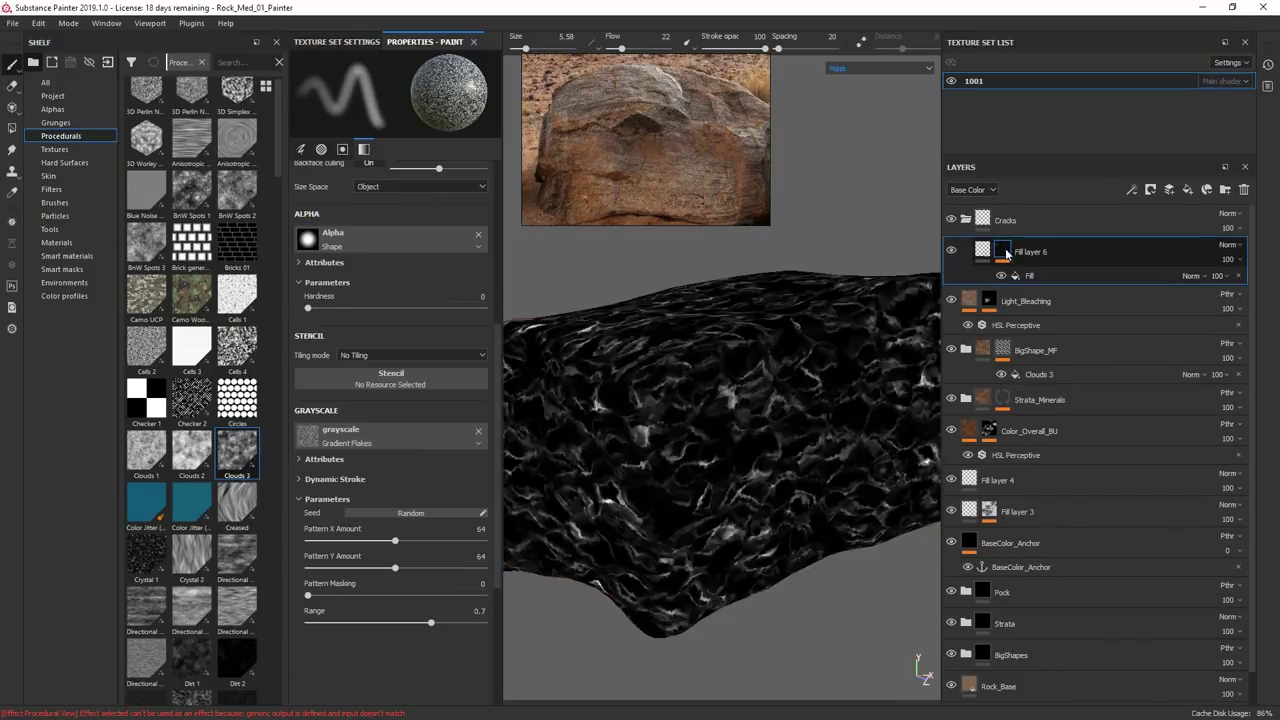
pyautogui.moveTo(915, 385)
pyautogui.keyDown('alt'); pyautogui.mouseDown()
pyautogui.moveTo(895, 387)
pyautogui.moveTo(912, 382)
pyautogui.mouseUp(); pyautogui.keyUp('alt')
pyautogui.click(1029, 277)
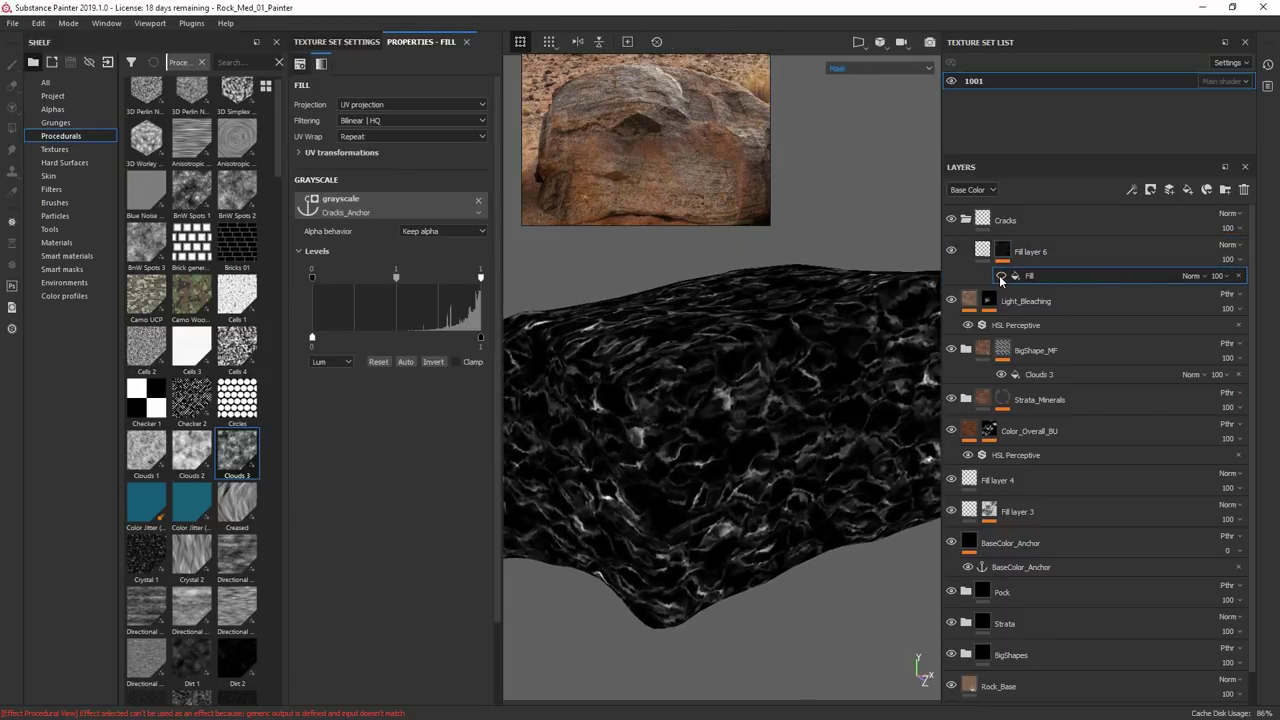
pyautogui.rightClick(1038, 279)
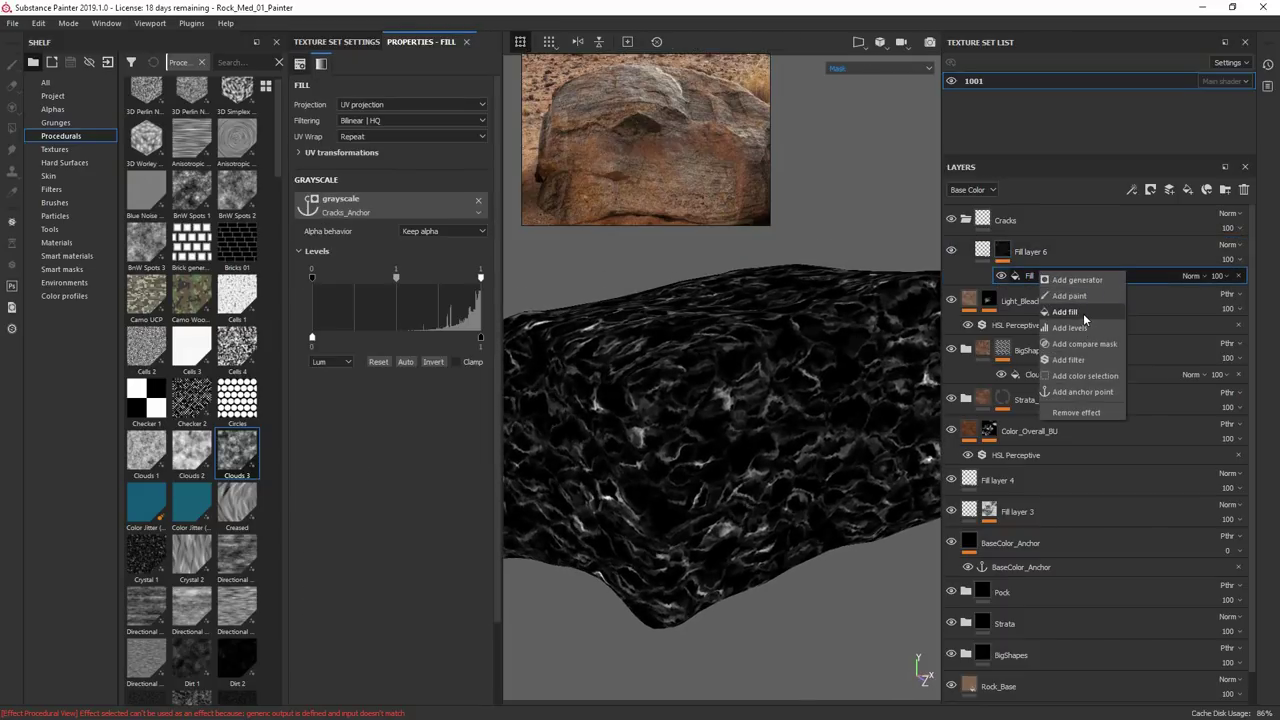
pyautogui.click(1065, 312)
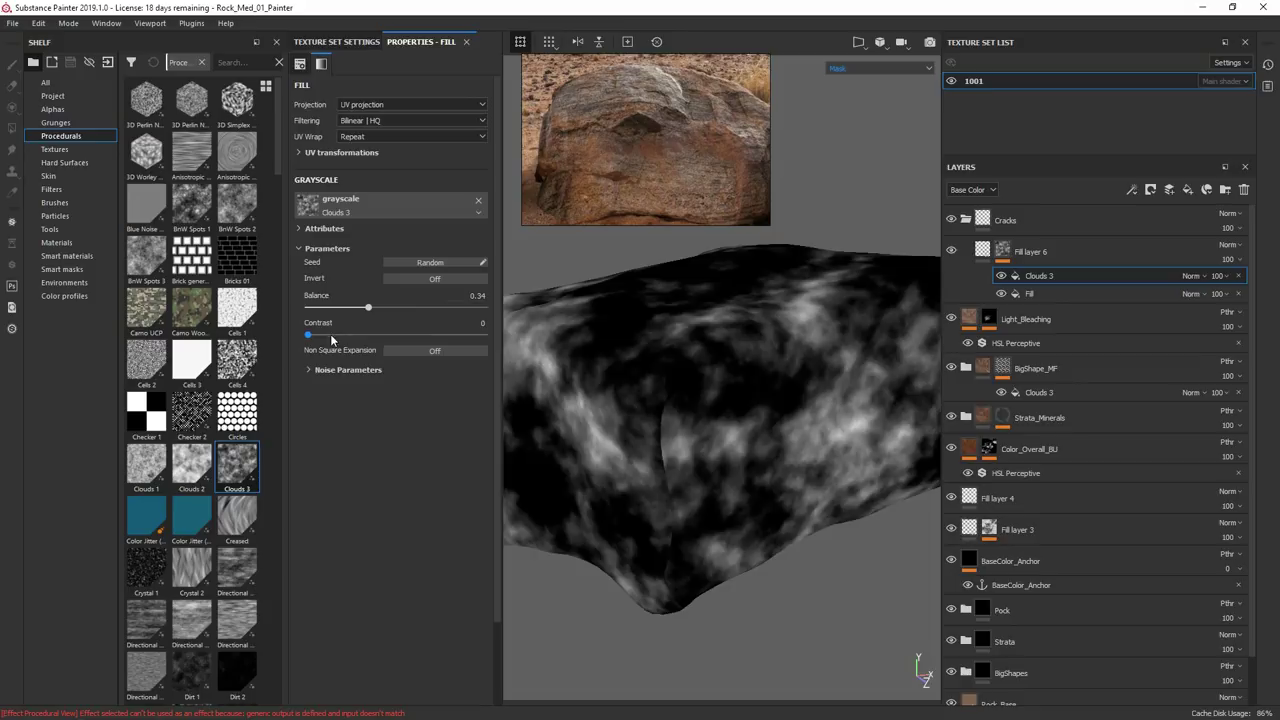
pyautogui.moveTo(331, 338); pyautogui.dragTo(349, 333)
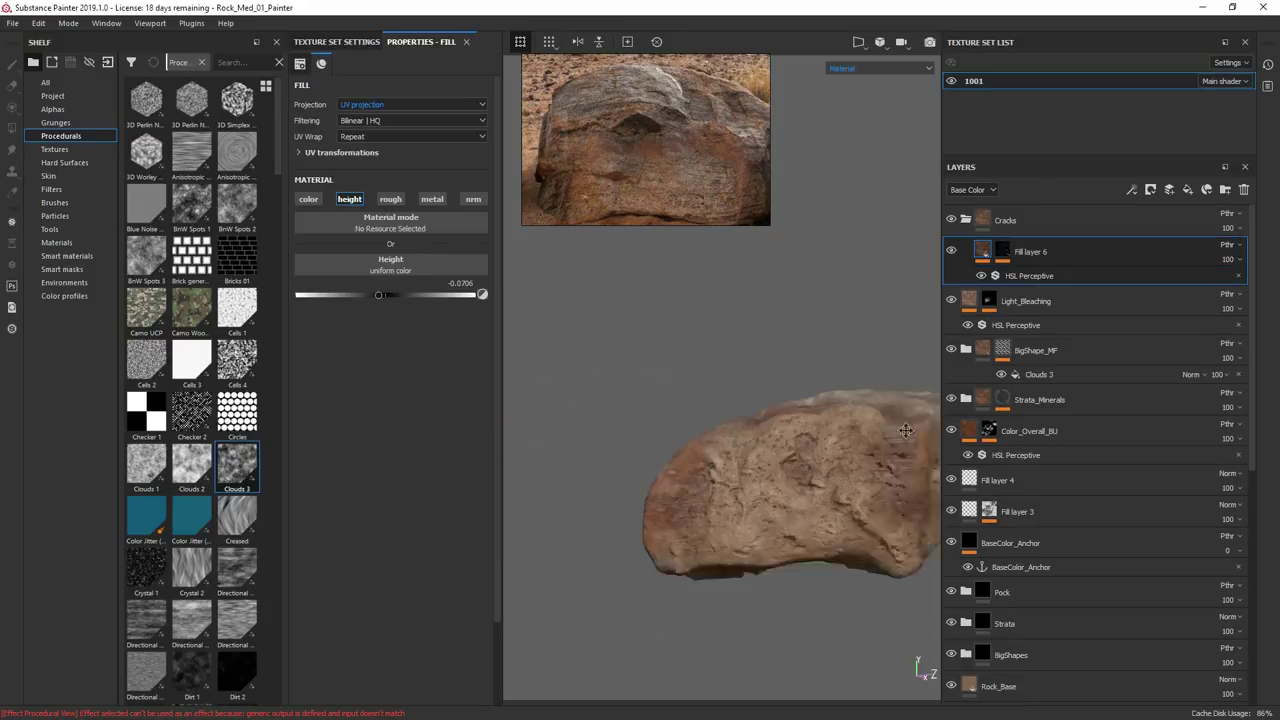
# Create a smart material from the Desert_Rock_01 folder that holds all the rock layers.
pyautogui.keyDown('alt'); pyautogui.moveTo(640, 420); pyautogui.dragTo(688, 418); pyautogui.keyUp('alt')
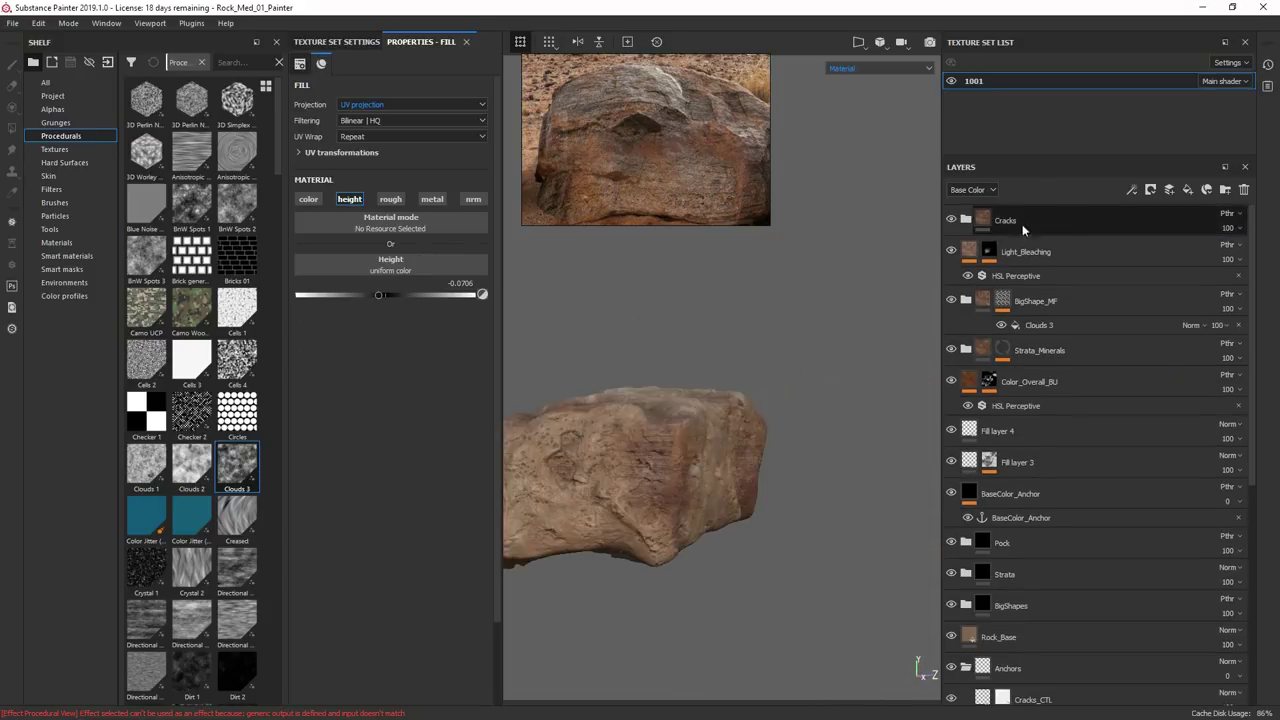
pyautogui.click(1079, 222)
pyautogui.scroll(1, 1215, 210)
pyautogui.scroll(-12, 1252, 263)
pyautogui.rightClick(1012, 222)
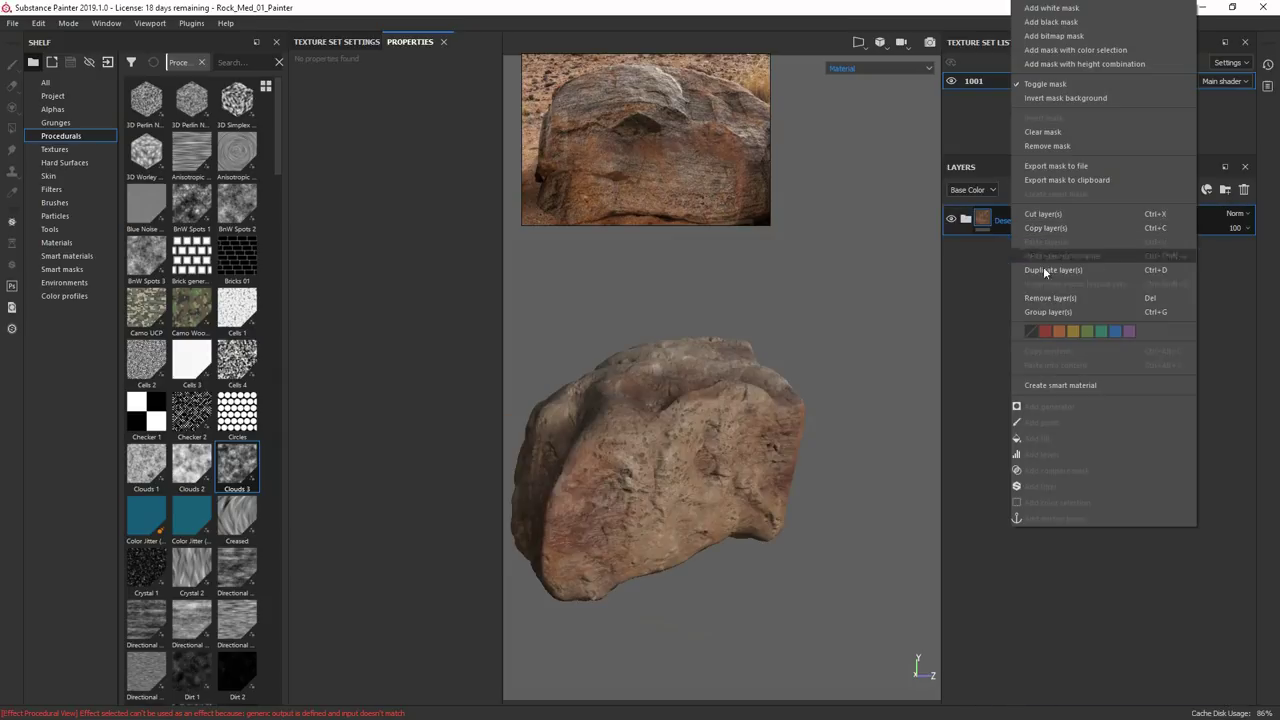
pyautogui.click(1053, 384)
# Apply Mud Brown to the rock with a reddish-tan color, variation 0.43, dirt roughness 0.84, stones 0.85, saturation 0.53 and height range 0.44.
pyautogui.keyDown('alt'); pyautogui.moveTo(615, 408); pyautogui.dragTo(767, 364); pyautogui.keyUp('alt')
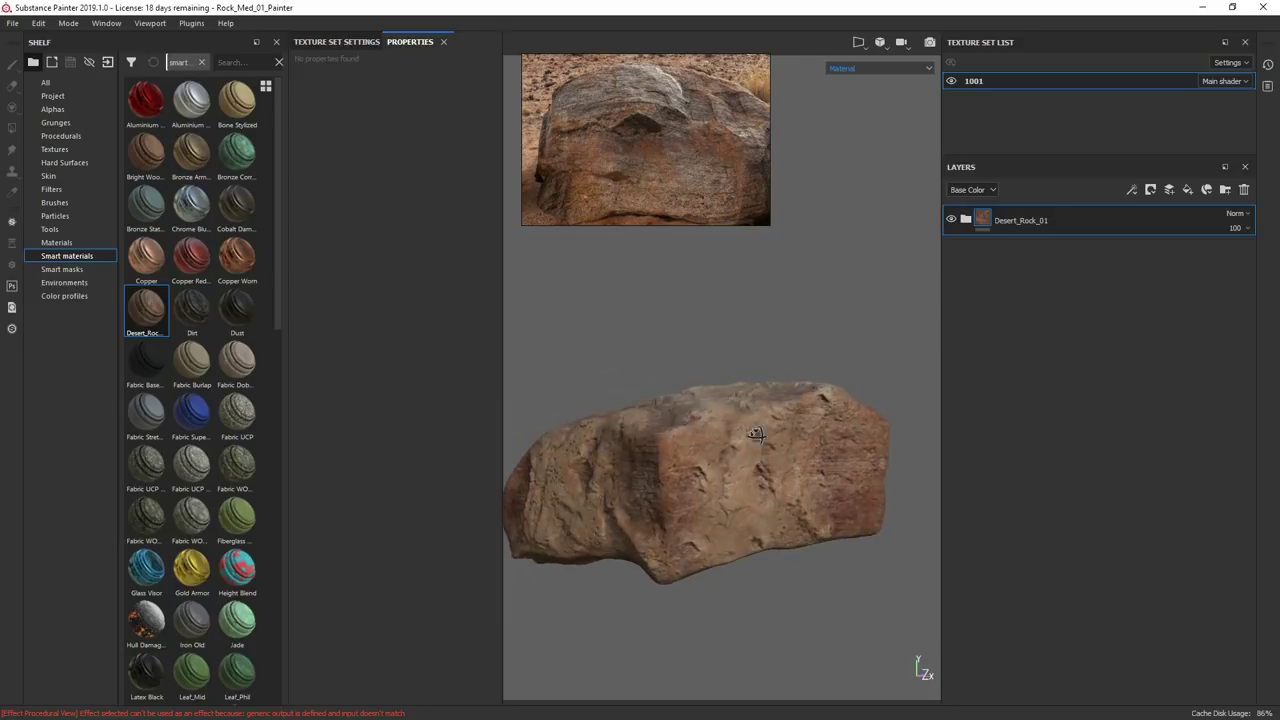
pyautogui.keyDown('alt'); pyautogui.moveTo(779, 429); pyautogui.dragTo(774, 421); pyautogui.keyUp('alt')
pyautogui.moveTo(237, 385); pyautogui.dragTo(808, 404)
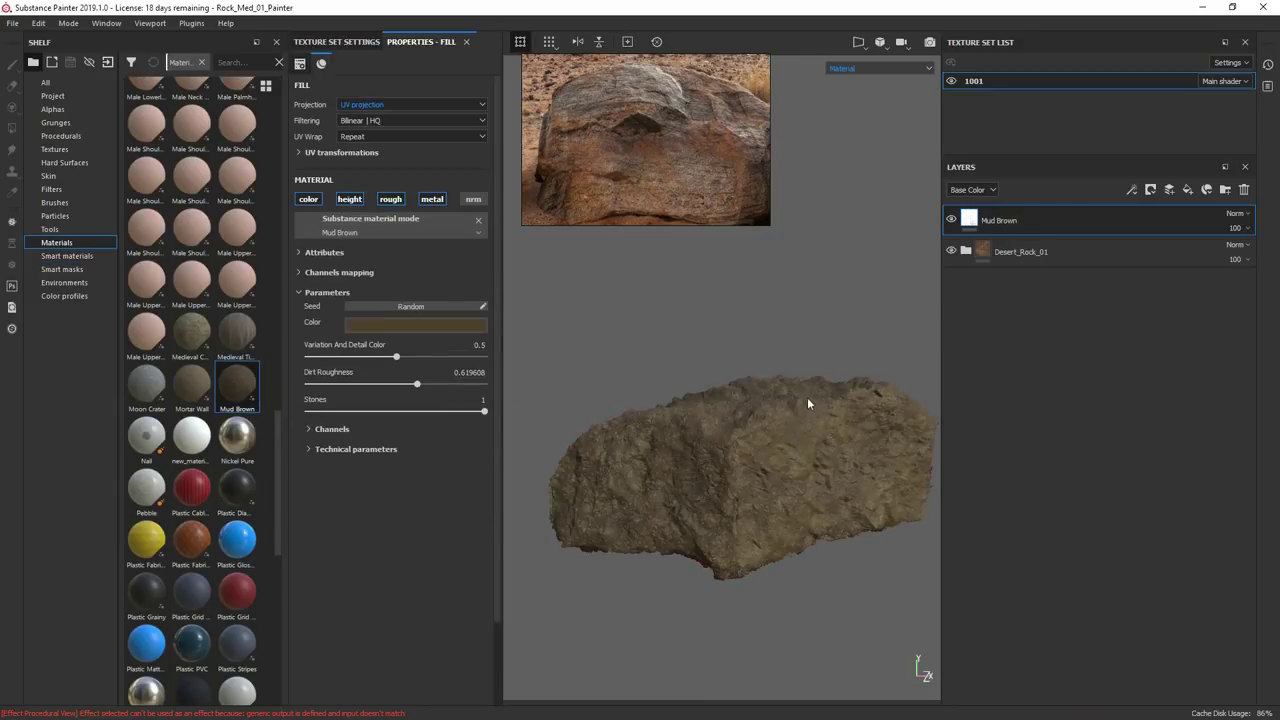
pyautogui.scroll(5, 808, 404)
pyautogui.click(468, 323)
pyautogui.moveTo(467, 337); pyautogui.dragTo(533, 140)
pyautogui.click(345, 490)
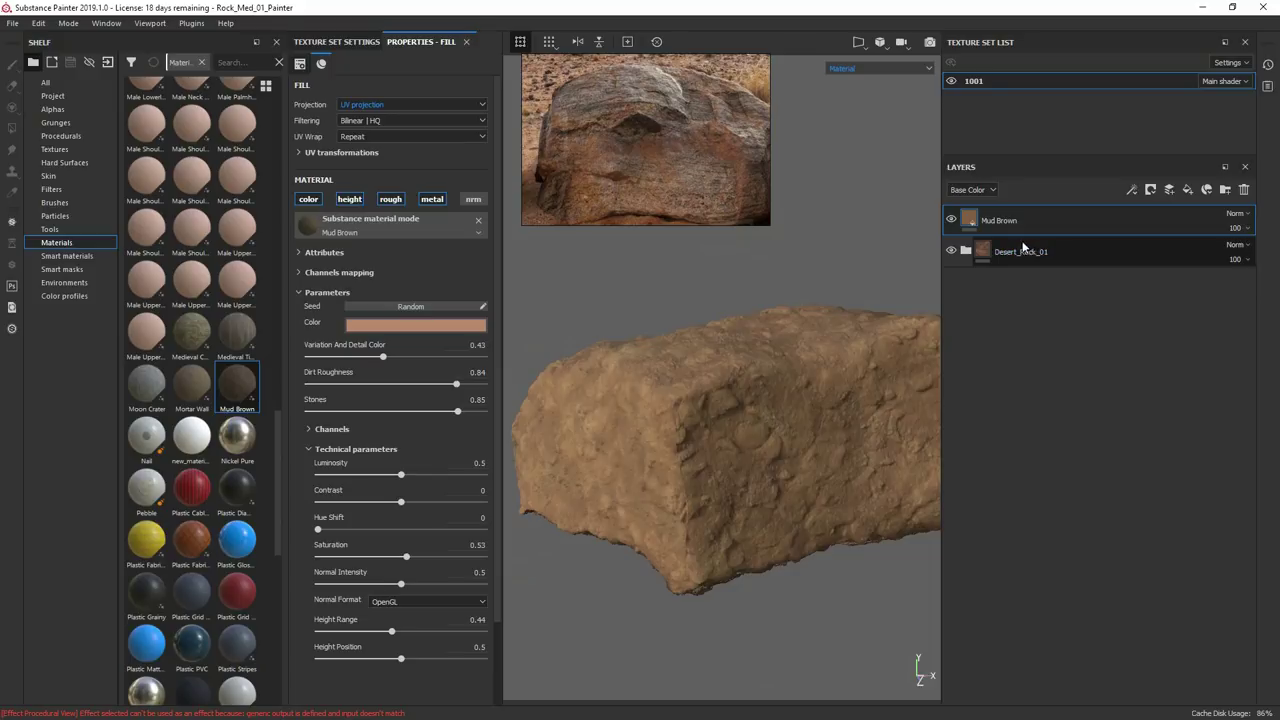
# Add a mask with height combination to the Mud Brown layer.
pyautogui.keyDown('alt'); pyautogui.moveTo(788, 370); pyautogui.dragTo(817, 374); pyautogui.keyUp('alt')
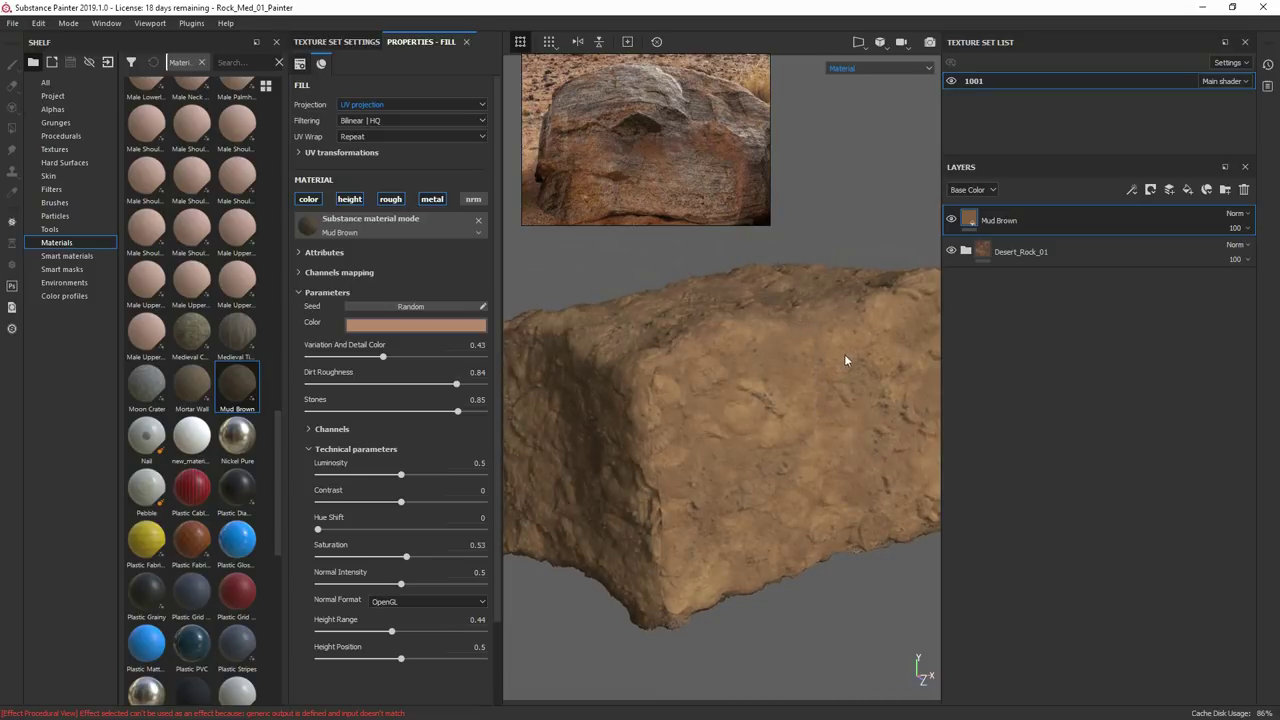
pyautogui.rightClick(1000, 221)
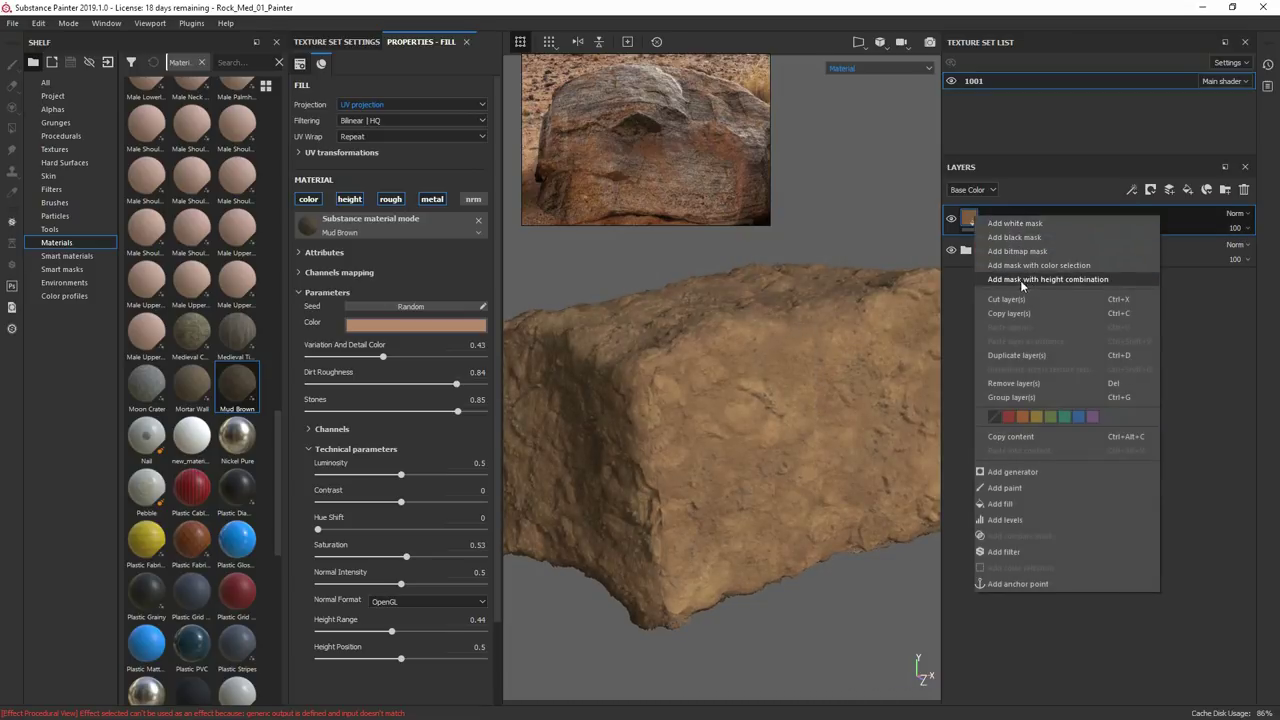
pyautogui.click(1025, 279)
pyautogui.click(969, 218)
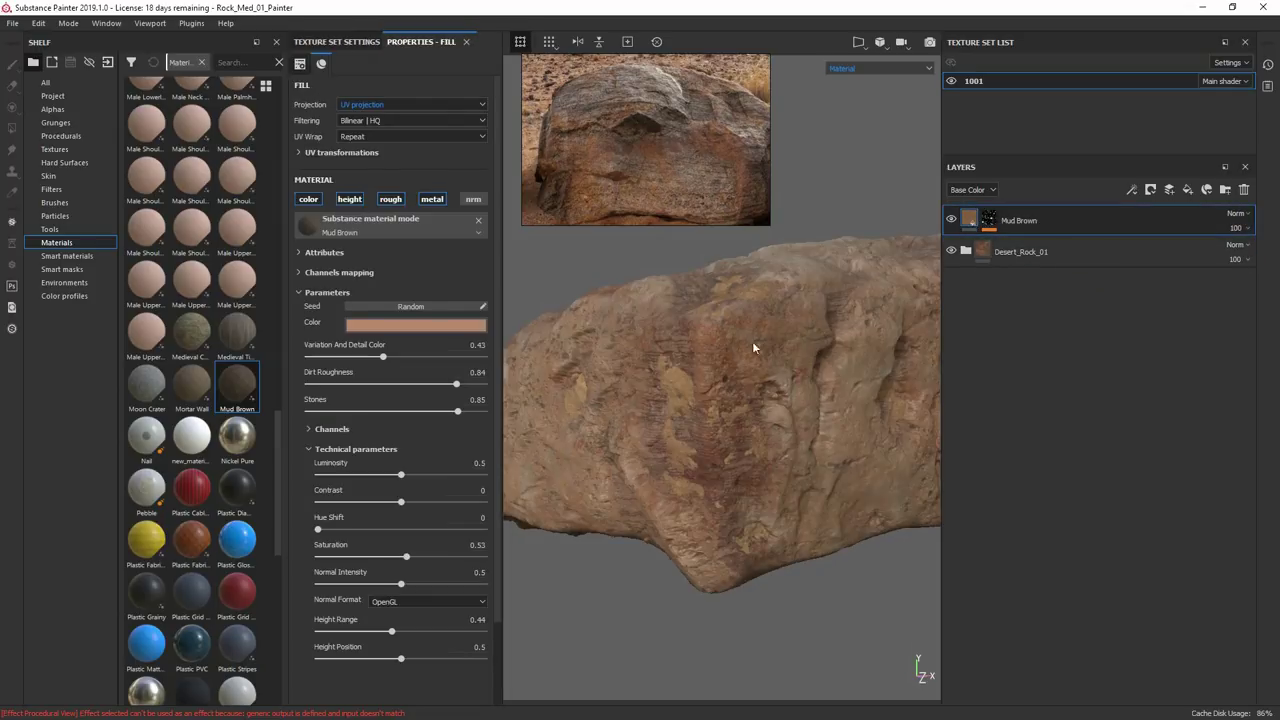
# Examine how the Mud Brown layer blends into the rock from several sides and under rotated lighting.
pyautogui.keyDown('alt'); pyautogui.moveTo(745, 342); pyautogui.dragTo(780, 470); pyautogui.keyUp('alt')
pyautogui.keyDown('alt'); pyautogui.moveTo(780, 470); pyautogui.dragTo(790, 508, button='middle'); pyautogui.keyUp('alt')
pyautogui.keyDown('shift'); pyautogui.moveTo(780, 367); pyautogui.dragTo(787, 366, button='right'); pyautogui.keyUp('shift')
pyautogui.keyDown('alt'); pyautogui.moveTo(790, 384); pyautogui.dragTo(828, 368); pyautogui.keyUp('alt')
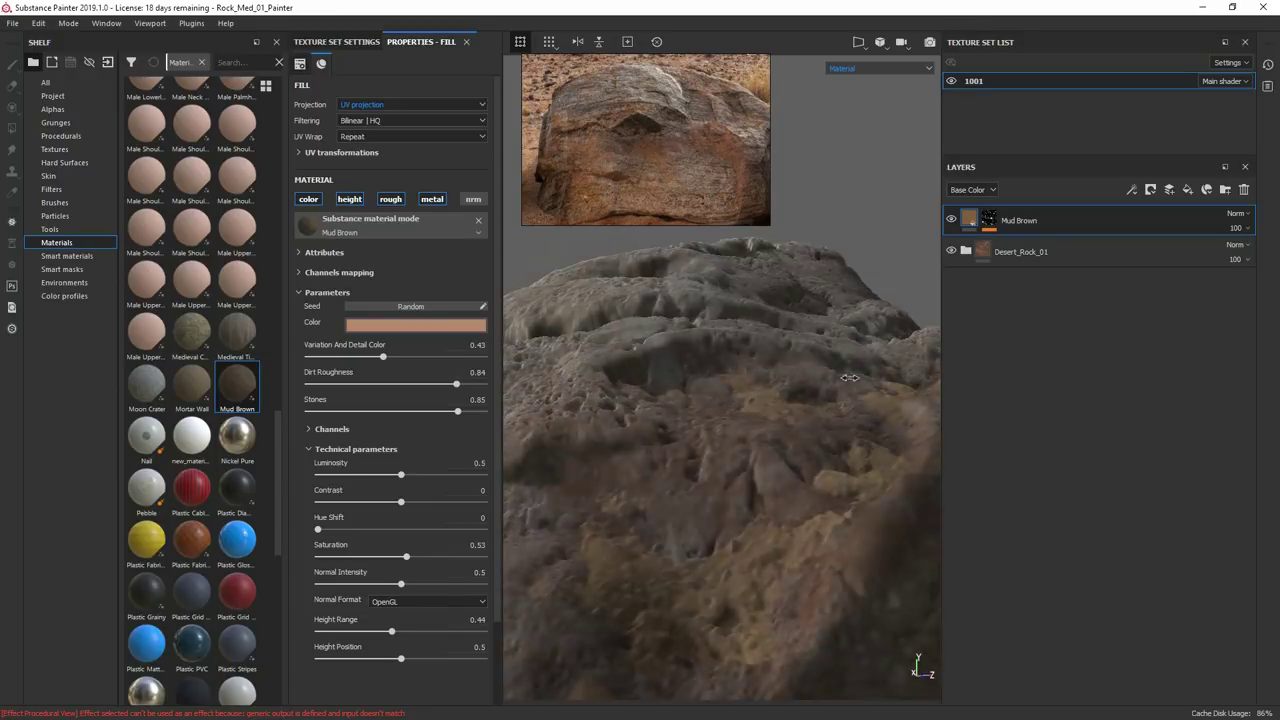
pyautogui.keyDown('alt'); pyautogui.moveTo(840, 385); pyautogui.dragTo(406, 423, button='right'); pyautogui.keyUp('alt')
pyautogui.keyDown('alt'); pyautogui.moveTo(795, 305); pyautogui.dragTo(703, 389, button='middle'); pyautogui.keyUp('alt')
pyautogui.keyDown('alt'); pyautogui.moveTo(703, 389); pyautogui.dragTo(834, 354); pyautogui.keyUp('alt')
pyautogui.keyDown('shift'); pyautogui.moveTo(780, 368); pyautogui.dragTo(765, 392, button='right'); pyautogui.keyUp('shift')
pyautogui.keyDown('alt'); pyautogui.moveTo(765, 392); pyautogui.dragTo(895, 388); pyautogui.keyUp('alt')
pyautogui.keyDown('alt'); pyautogui.moveTo(790, 390); pyautogui.dragTo(774, 400, button='right'); pyautogui.keyUp('alt')
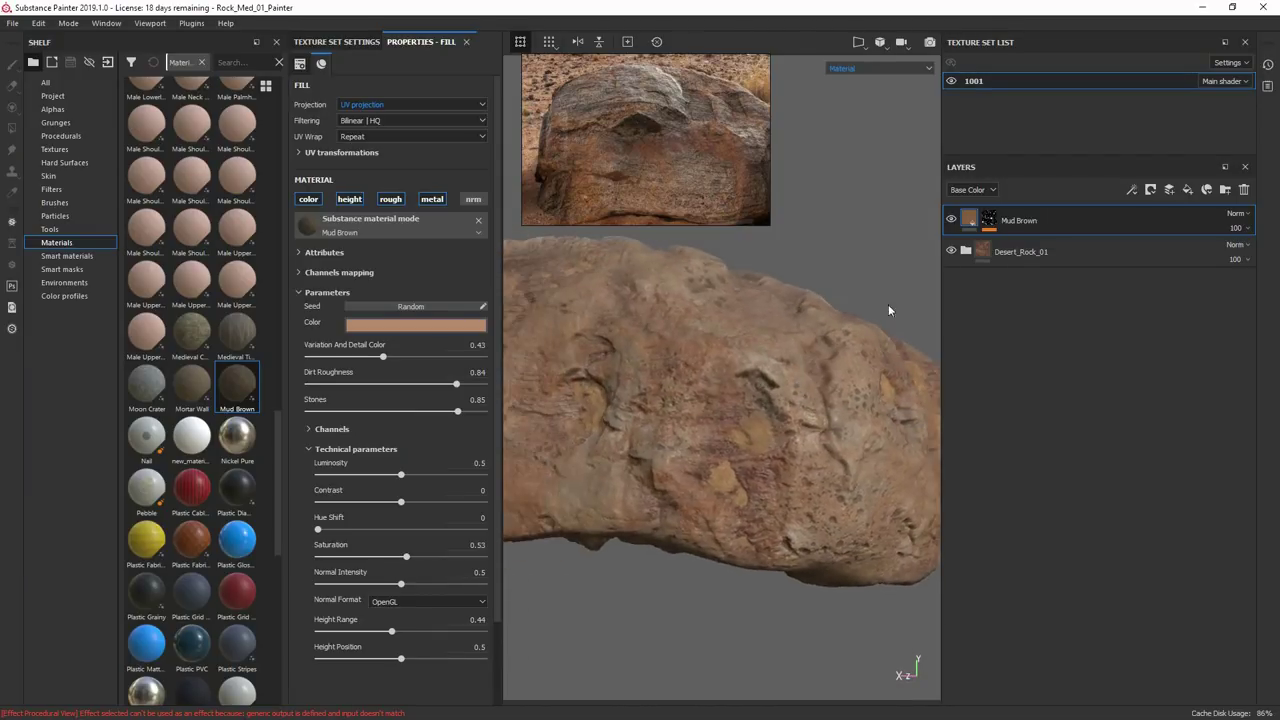
# Try the Mud Brown Compare mask set to within tolerance, with hardness 0 and tolerance 0.46.
pyautogui.click(991, 220)
pyautogui.click(1030, 245)
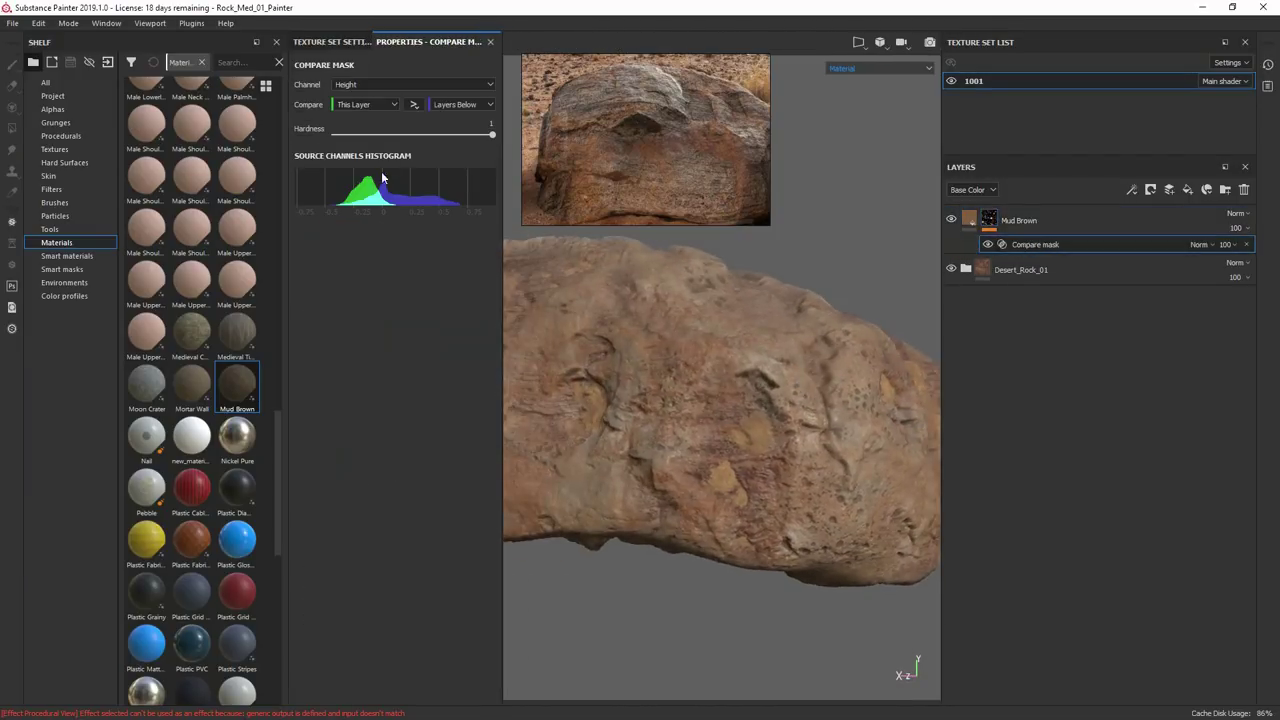
pyautogui.click(438, 136)
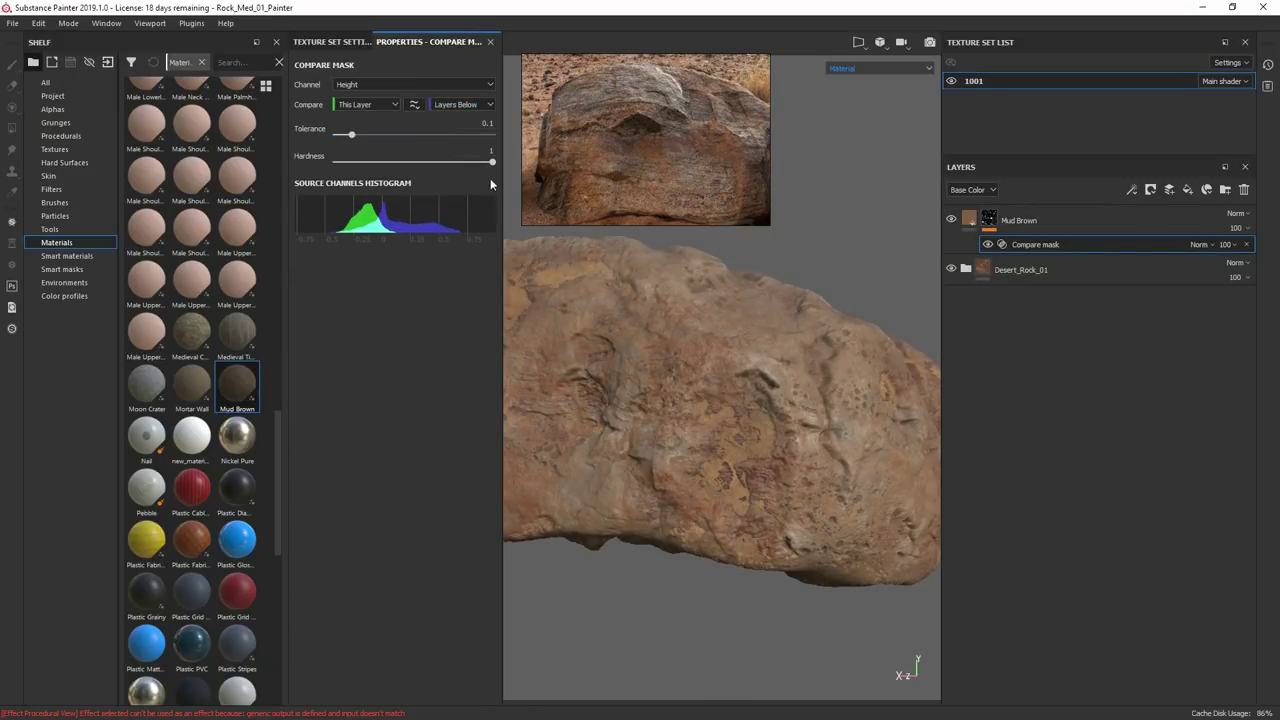
pyautogui.moveTo(352, 134); pyautogui.dragTo(316, 168)
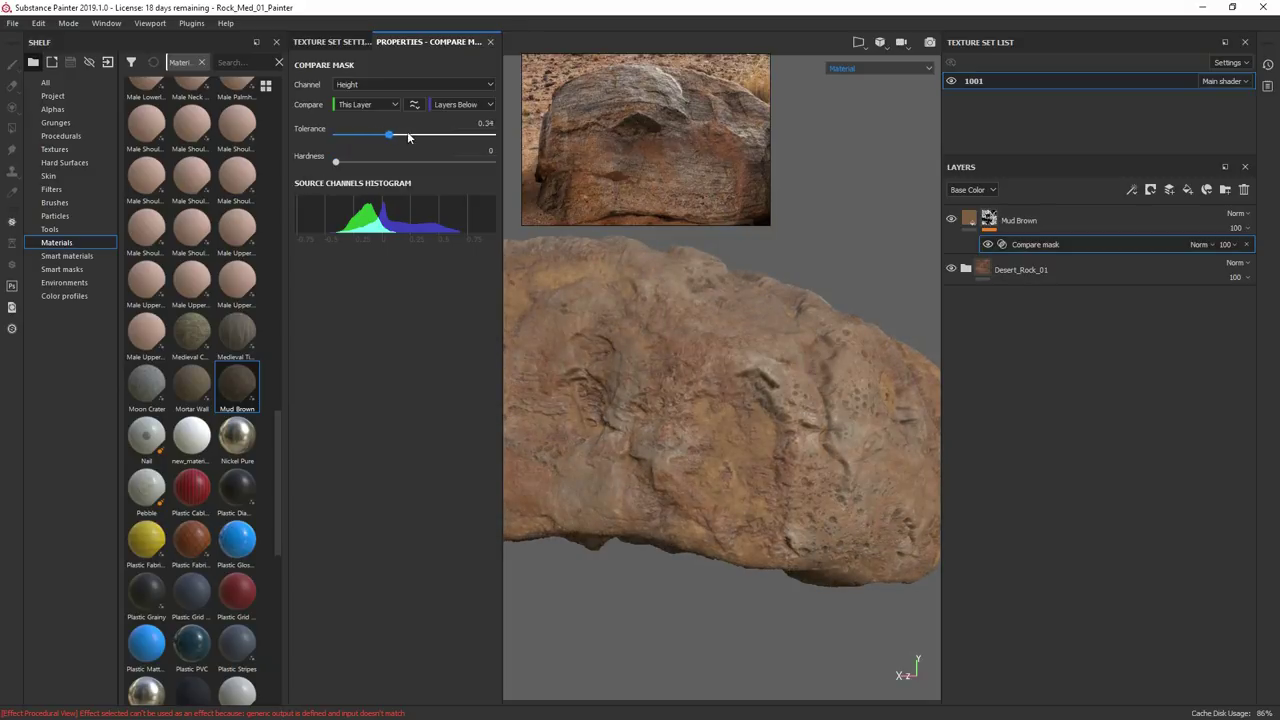
pyautogui.moveTo(411, 137)
pyautogui.mouseDown()
pyautogui.moveTo(480, 139)
pyautogui.moveTo(350, 139)
pyautogui.moveTo(394, 145)
pyautogui.mouseUp()
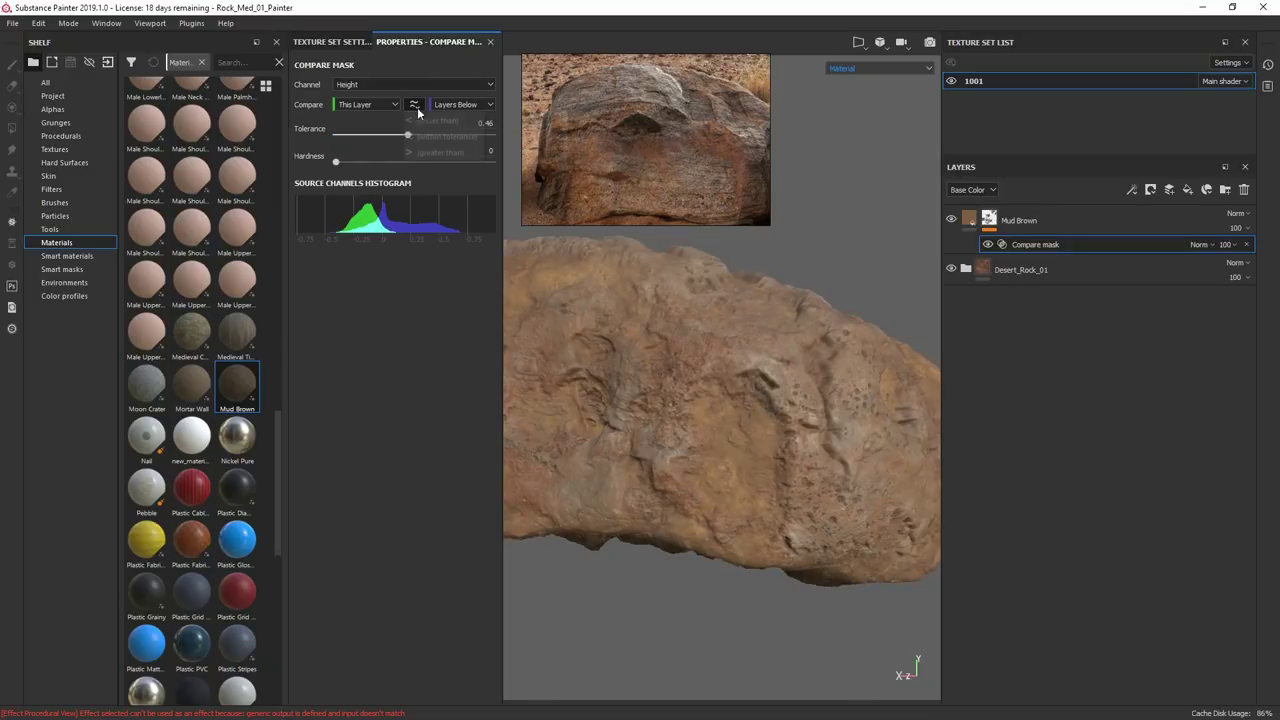
# Try the Compare mask's lesser than comparison with hardness 1 and check the coverage around the rock.
pyautogui.click(436, 120)
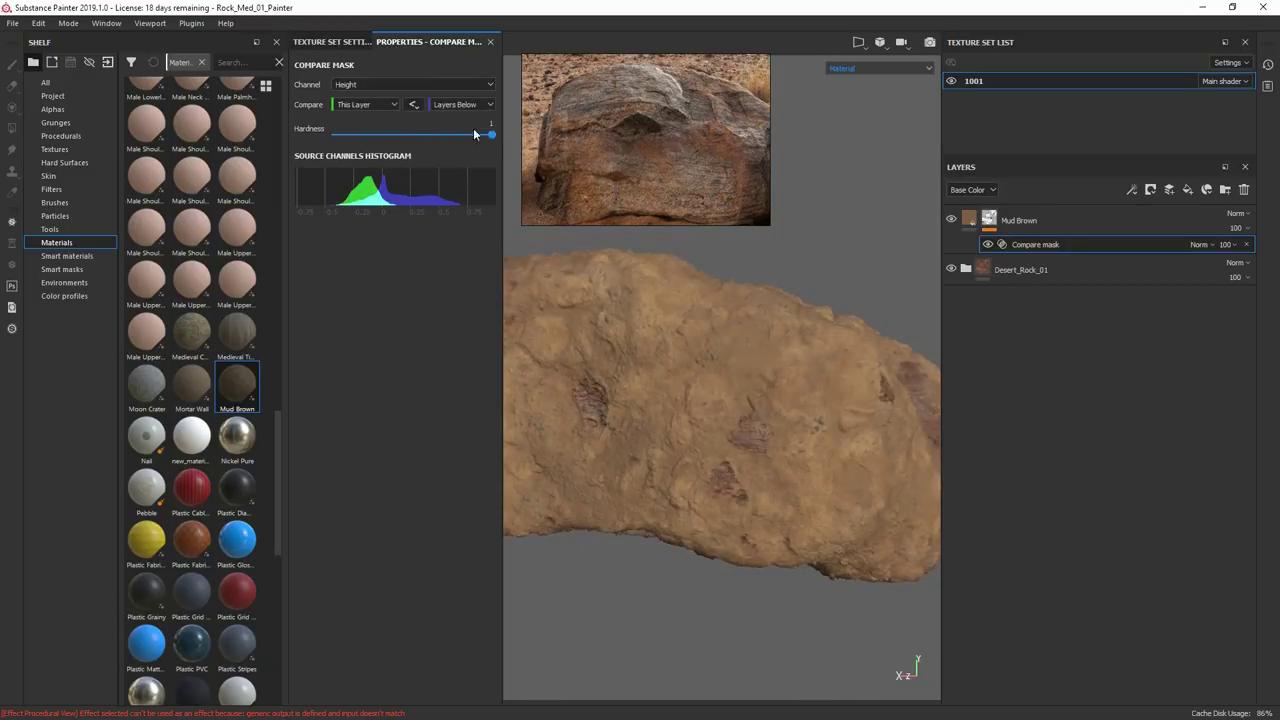
pyautogui.keyDown('alt'); pyautogui.moveTo(811, 308); pyautogui.dragTo(636, 369); pyautogui.keyUp('alt')
pyautogui.keyDown('alt'); pyautogui.moveTo(636, 369); pyautogui.dragTo(592, 320, button='middle'); pyautogui.keyUp('alt')
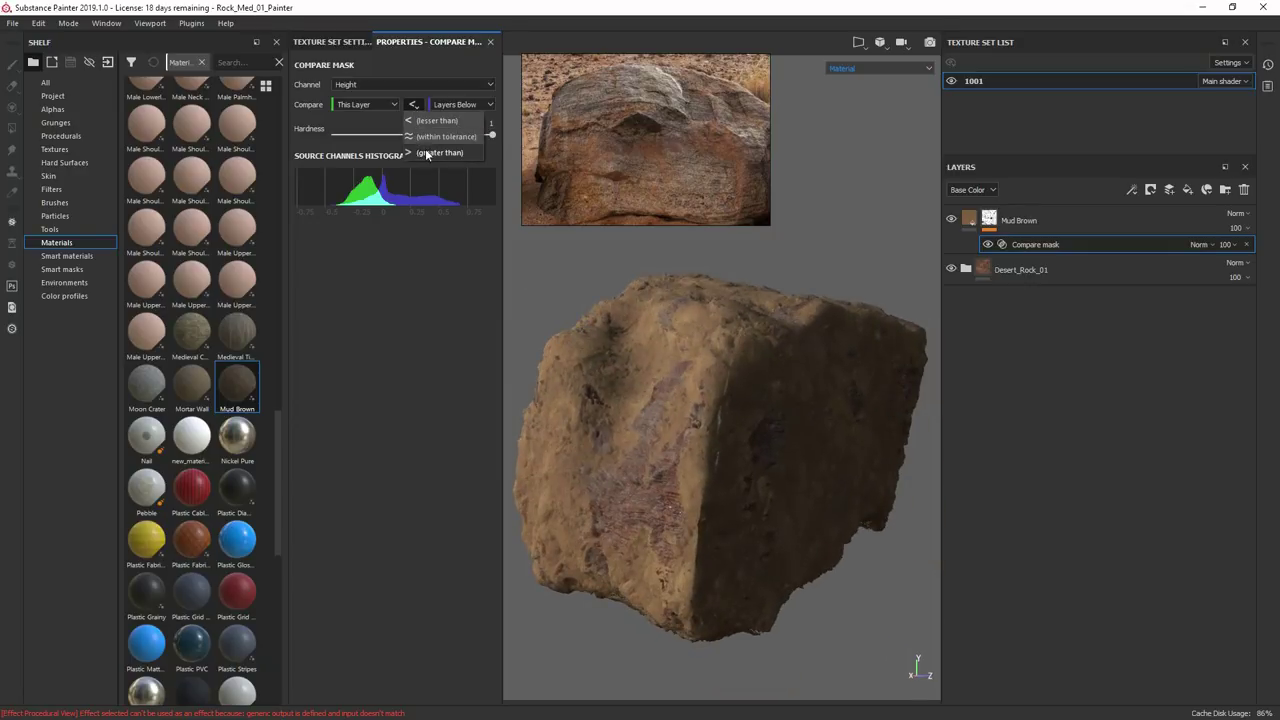
# Set the Compare mask to greater than, inspect the mud on the rock and reduce the mask's hardness.
pyautogui.click(427, 153)
pyautogui.keyDown('alt'); pyautogui.moveTo(571, 243); pyautogui.dragTo(812, 367); pyautogui.keyUp('alt')
pyautogui.moveTo(740, 398)
pyautogui.keyDown('alt'); pyautogui.mouseDown()
pyautogui.moveTo(826, 371)
pyautogui.moveTo(531, 374)
pyautogui.moveTo(713, 360)
pyautogui.moveTo(737, 298)
pyautogui.moveTo(599, 413)
pyautogui.moveTo(676, 405)
pyautogui.moveTo(820, 237)
pyautogui.mouseUp(); pyautogui.keyUp('alt')
pyautogui.click(988, 245)
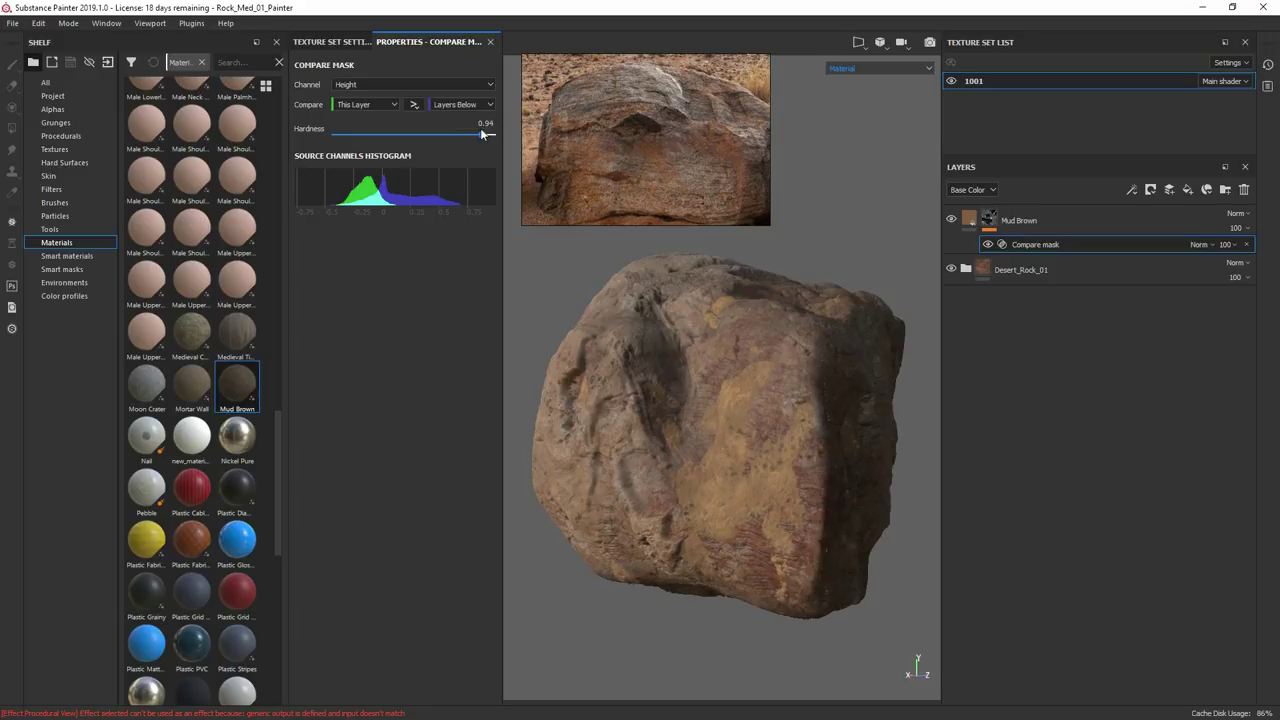
pyautogui.moveTo(485, 133); pyautogui.dragTo(474, 133)
# Try different Height Position values for the Mud Brown material, settle on 0.62 and check the mud coverage around the rock.
pyautogui.keyDown('alt'); pyautogui.moveTo(560, 405); pyautogui.dragTo(522, 540); pyautogui.keyUp('alt')
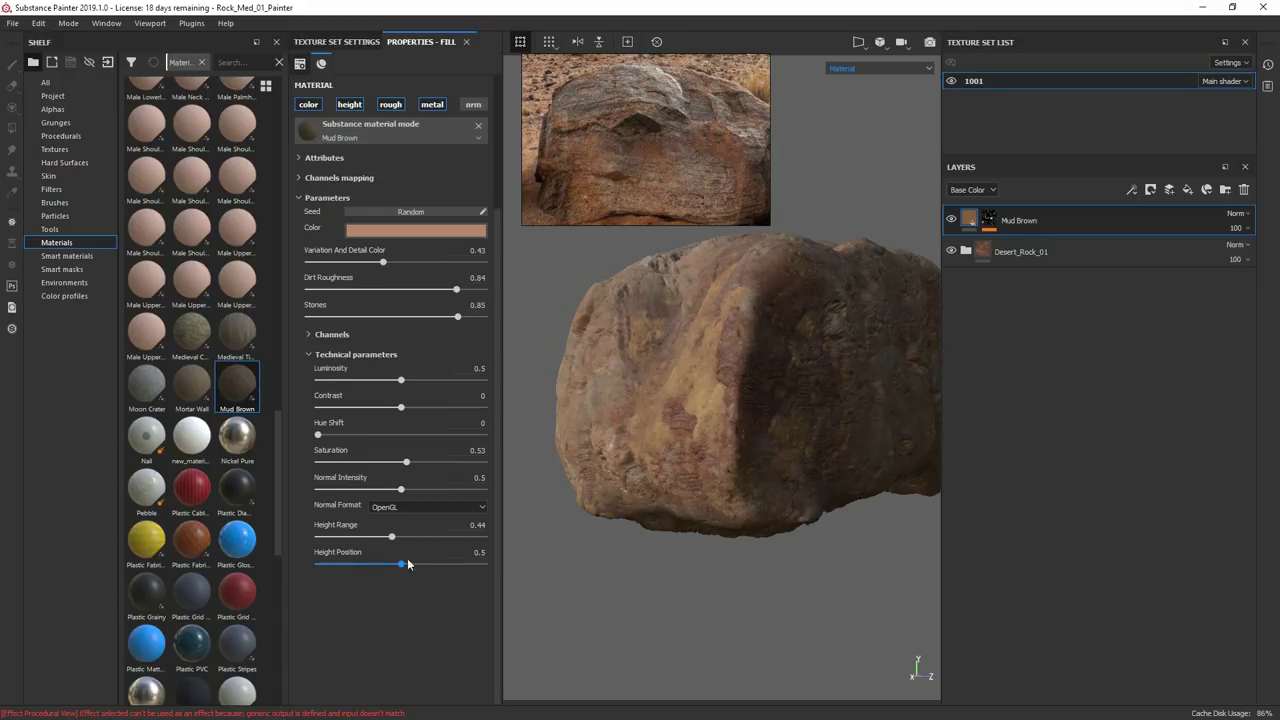
pyautogui.moveTo(405, 566); pyautogui.dragTo(338, 562)
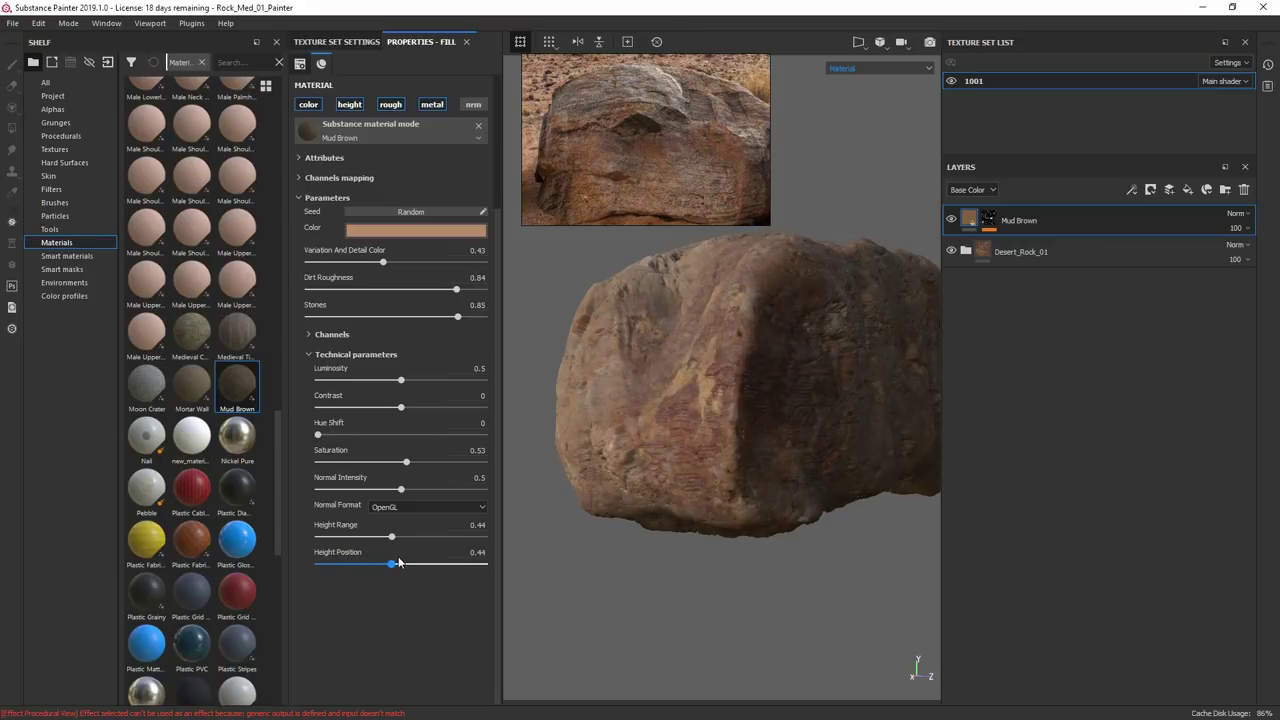
pyautogui.moveTo(399, 563); pyautogui.dragTo(409, 564)
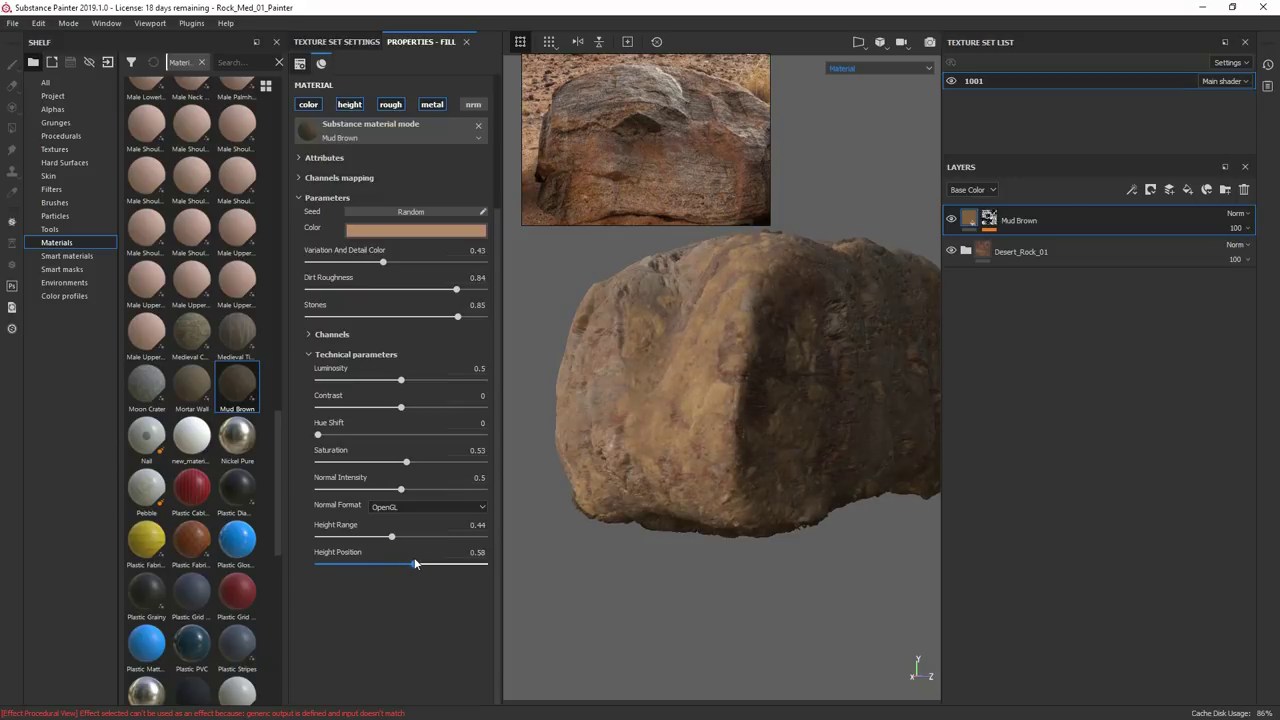
pyautogui.moveTo(409, 564); pyautogui.dragTo(416, 565)
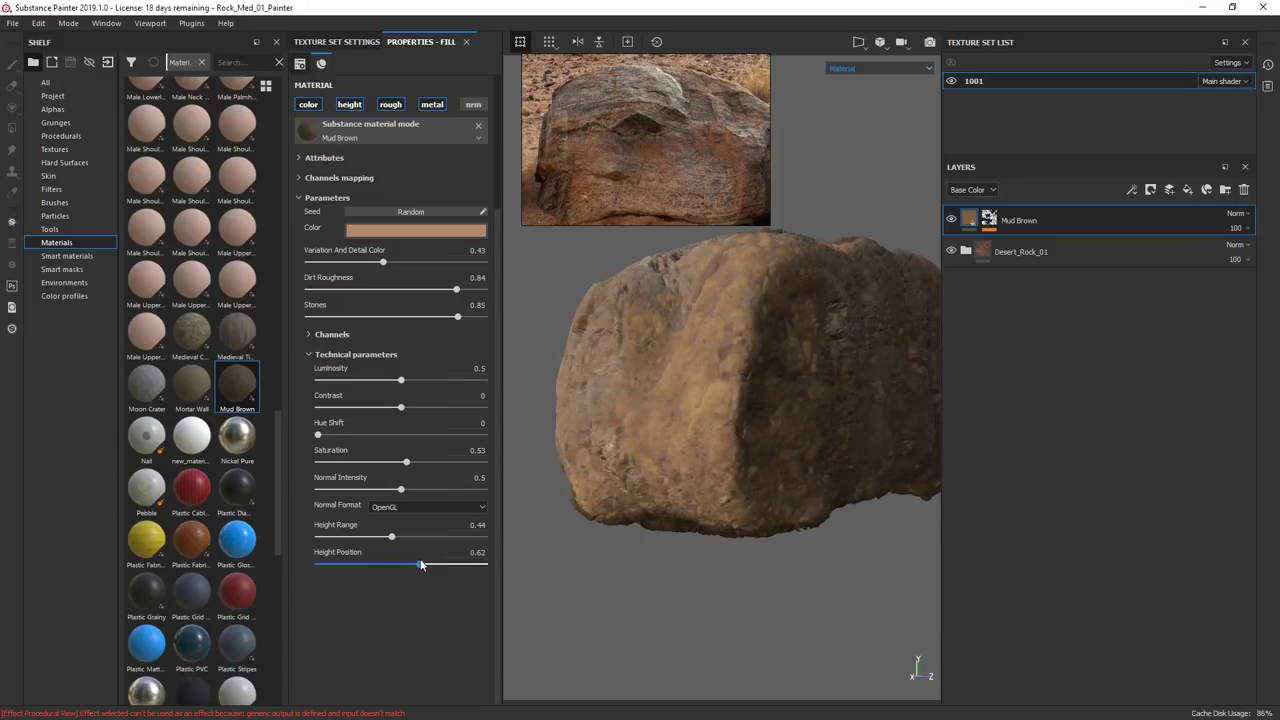
pyautogui.moveTo(687, 421)
pyautogui.keyDown('alt'); pyautogui.mouseDown()
pyautogui.moveTo(840, 394)
pyautogui.moveTo(765, 409)
pyautogui.moveTo(818, 416)
pyautogui.moveTo(771, 426)
pyautogui.moveTo(629, 423)
pyautogui.moveTo(672, 441)
pyautogui.mouseUp(); pyautogui.keyUp('alt')
pyautogui.keyDown('shift'); pyautogui.moveTo(672, 441); pyautogui.dragTo(675, 439, button='right'); pyautogui.keyUp('shift')
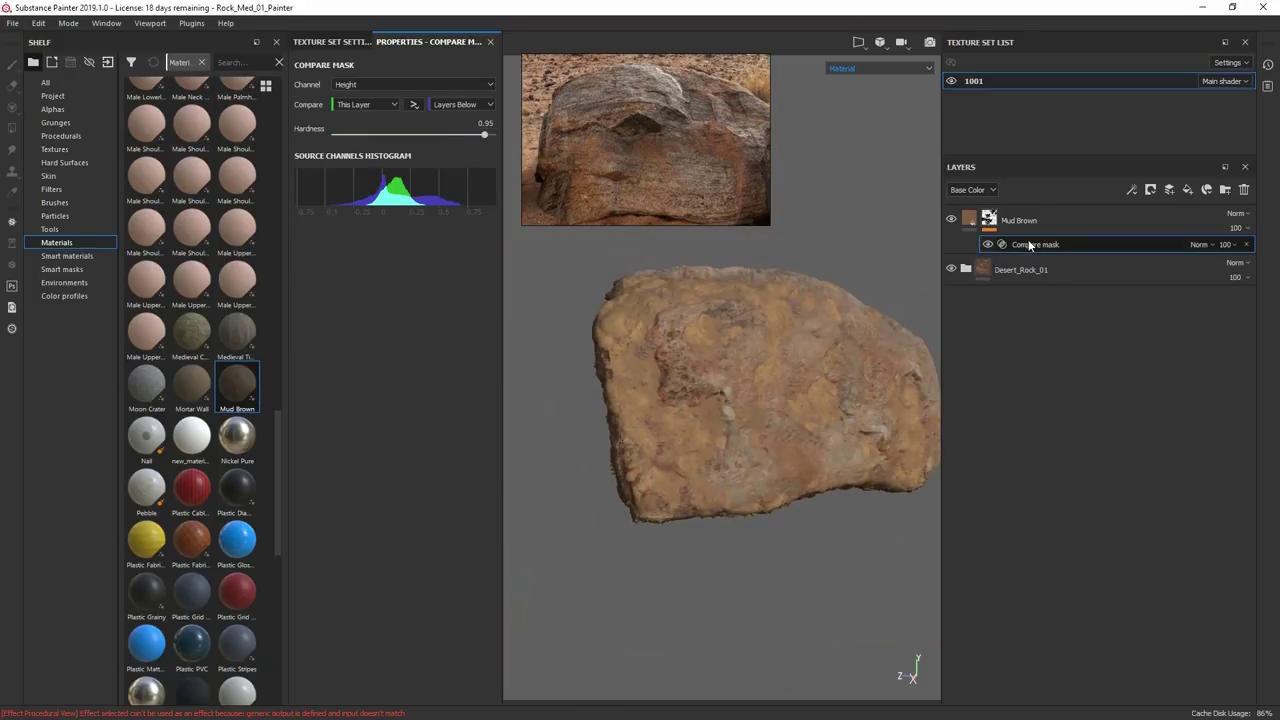
# Add a fill effect with a 3D Linear Gradient above the Compare mask in the Mud Brown layer's mask.
pyautogui.rightClick(1028, 242)
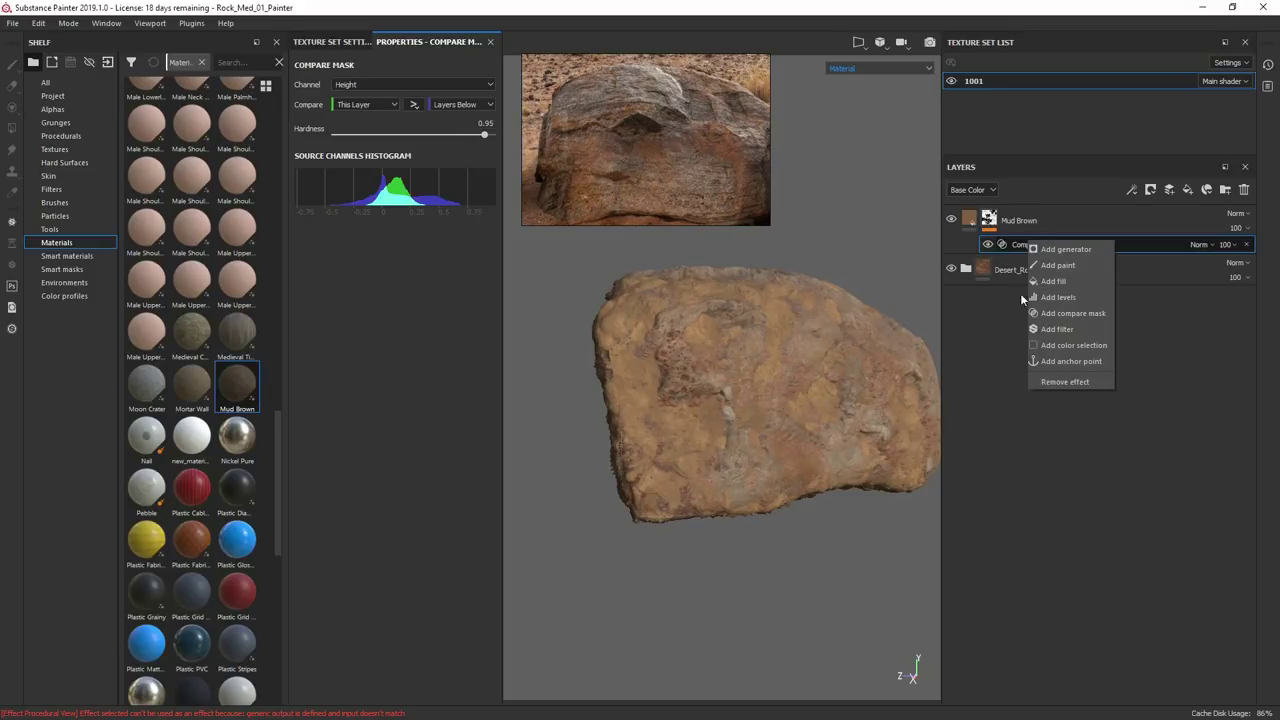
pyautogui.click(1053, 281)
pyautogui.click(476, 304)
pyautogui.write('3')
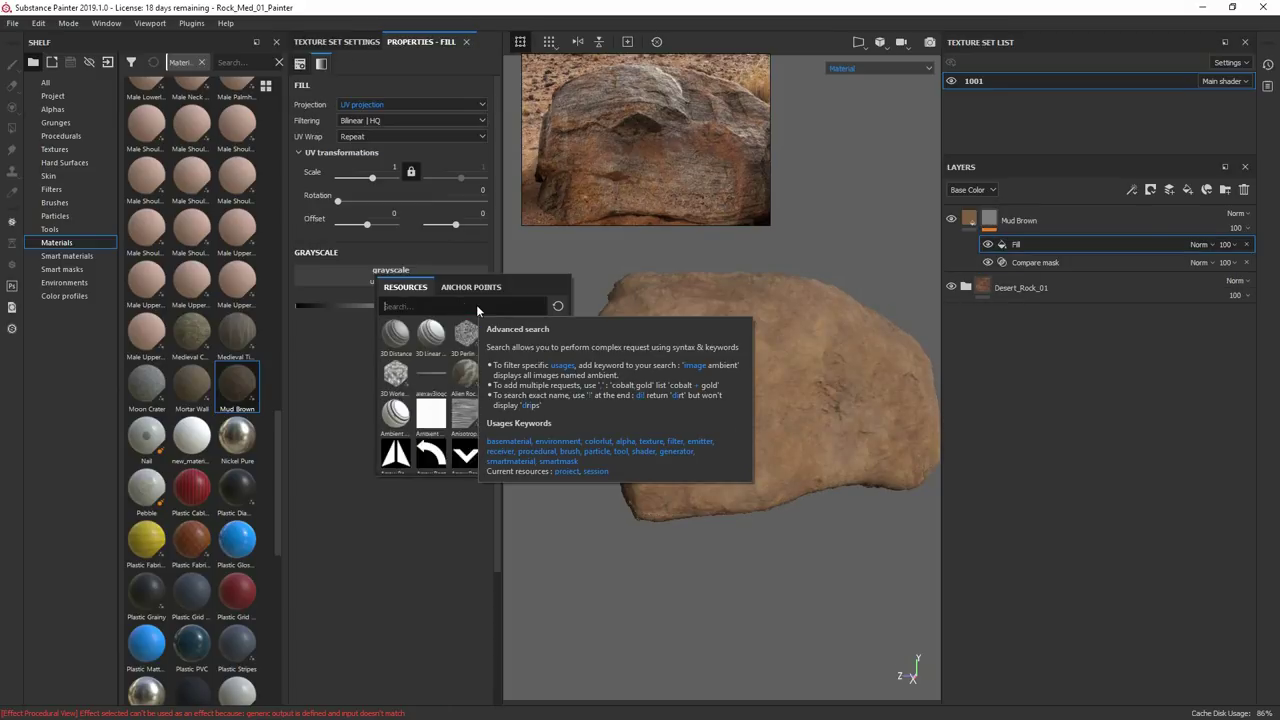
pyautogui.click(431, 335)
pyautogui.keyDown('alt'); pyautogui.moveTo(660, 390); pyautogui.dragTo(770, 390); pyautogui.keyUp('alt')
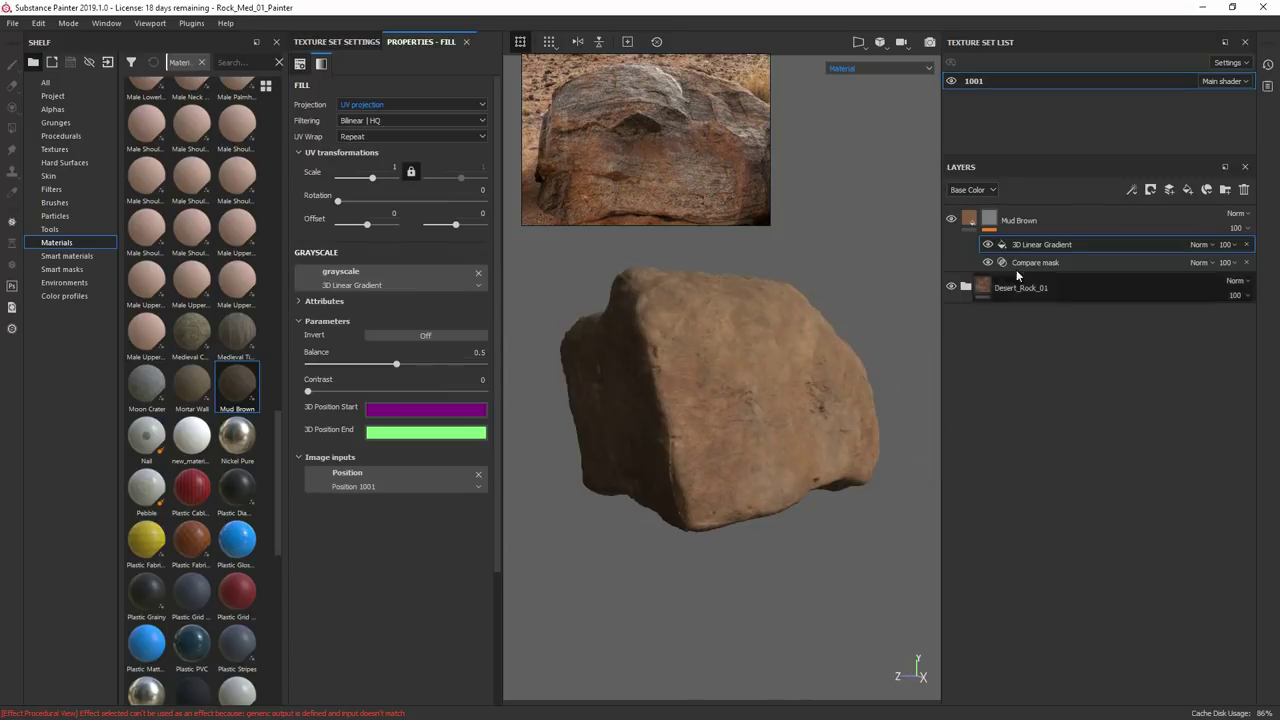
# Preview the mask, invert its 3D Linear Gradient with Balance 0.56 and Contrast 0.88, and set the gradient's blending to Multiply.
pyautogui.keyDown('alt'); pyautogui.click(989, 220); pyautogui.keyUp('alt')
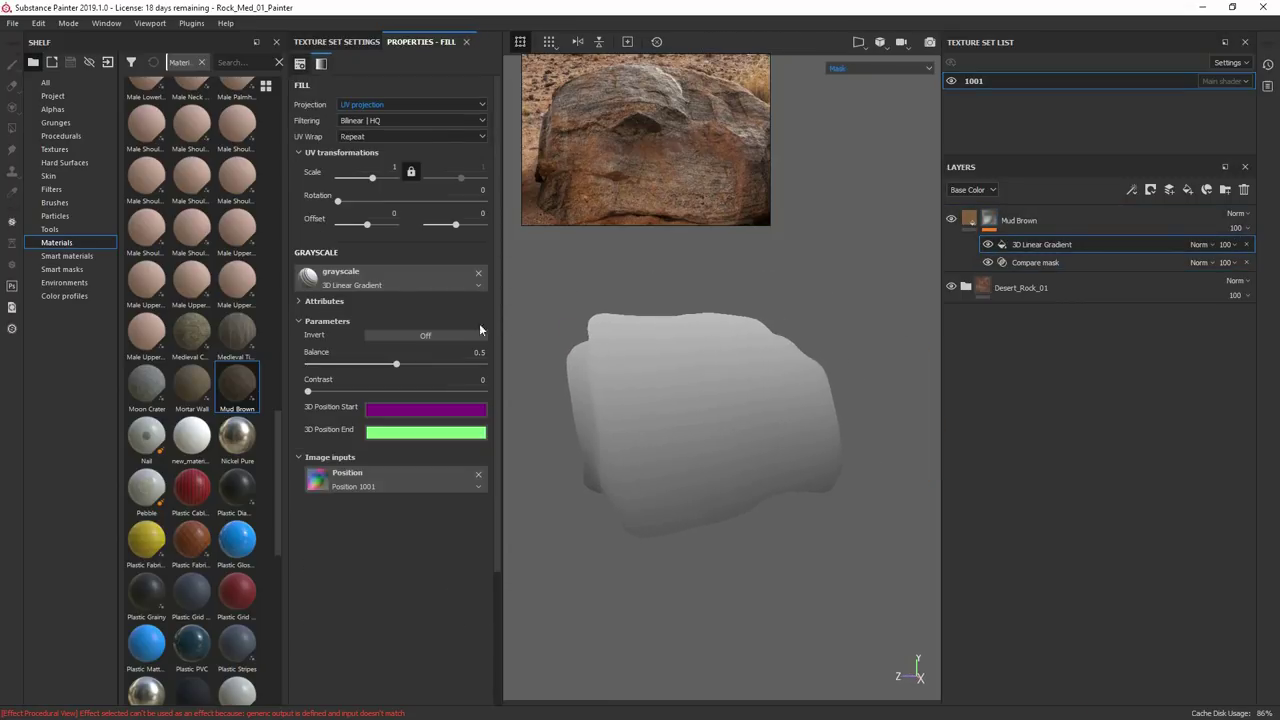
pyautogui.moveTo(397, 364)
pyautogui.mouseDown()
pyautogui.moveTo(448, 365)
pyautogui.moveTo(401, 365)
pyautogui.mouseUp()
pyautogui.moveTo(308, 391); pyautogui.dragTo(400, 366)
pyautogui.moveTo(431, 391); pyautogui.dragTo(444, 391)
pyautogui.click(1201, 245)
pyautogui.click(1203, 307)
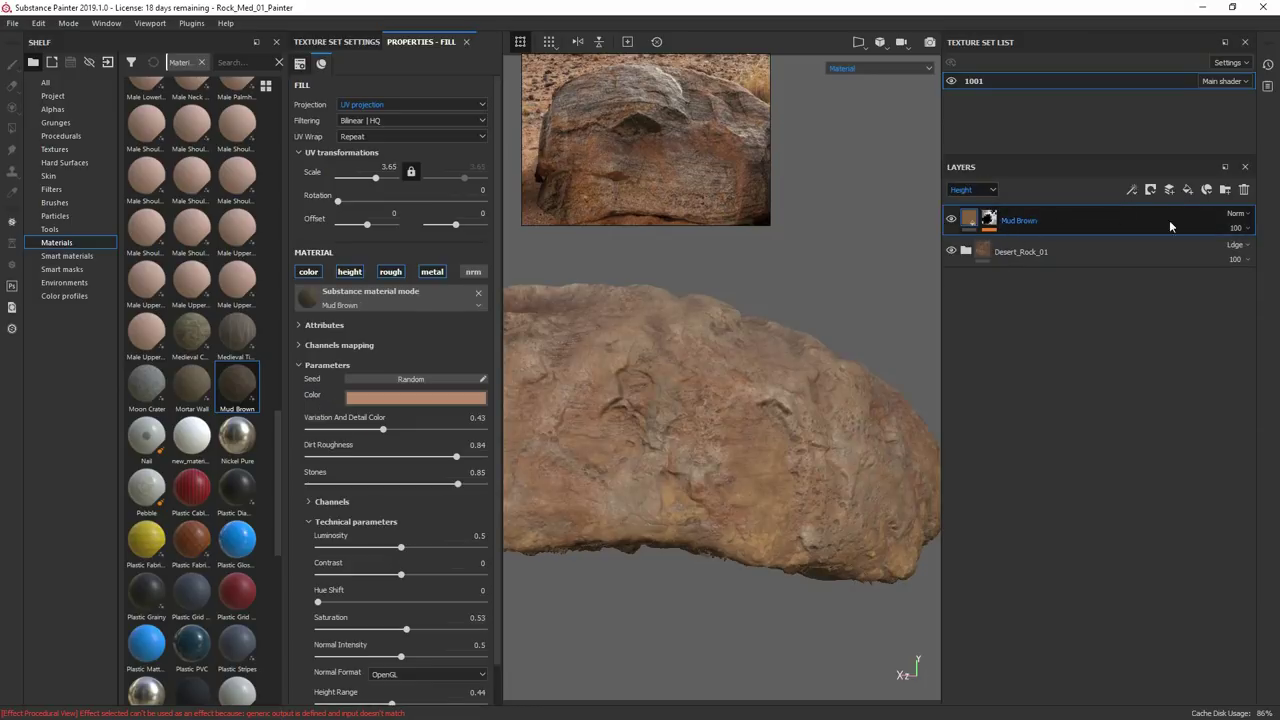
# Set the Mud Brown layer's Height channel blending to Passthrough and check the surface relief on the rock.
pyautogui.click(1236, 214)
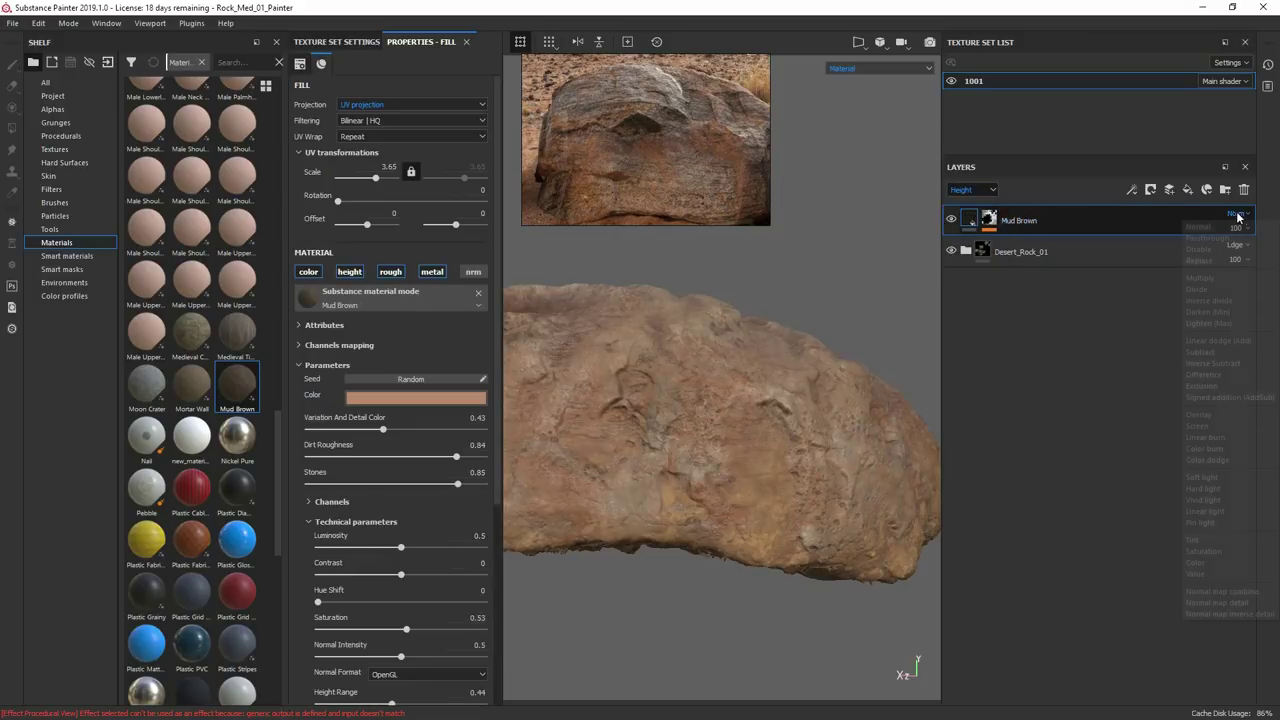
pyautogui.click(1221, 244)
pyautogui.keyDown('alt'); pyautogui.moveTo(836, 397); pyautogui.dragTo(738, 408, button='right'); pyautogui.keyUp('alt')
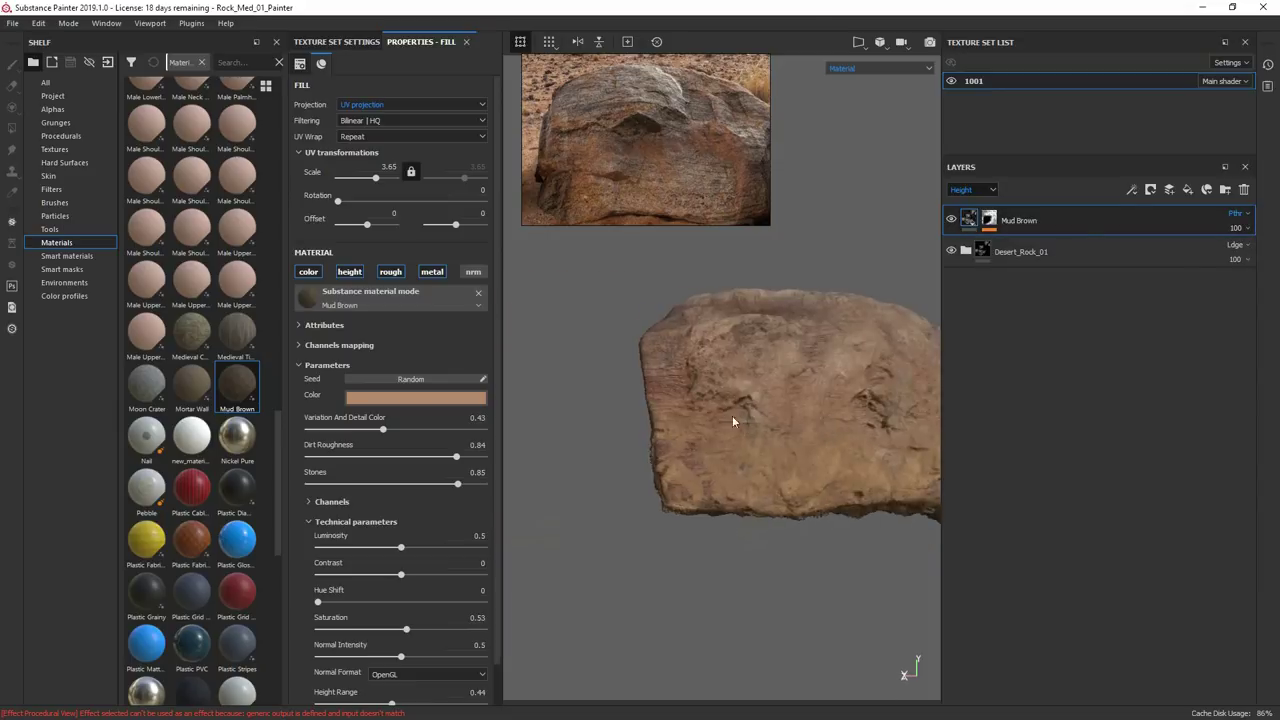
pyautogui.moveTo(738, 408)
pyautogui.keyDown('alt'); pyautogui.mouseDown()
pyautogui.moveTo(814, 414)
pyautogui.moveTo(757, 423)
pyautogui.moveTo(690, 405)
pyautogui.moveTo(716, 436)
pyautogui.moveTo(734, 397)
pyautogui.mouseUp(); pyautogui.keyUp('alt')
pyautogui.keyDown('alt'); pyautogui.moveTo(734, 397); pyautogui.dragTo(794, 370, button='middle'); pyautogui.keyUp('alt')
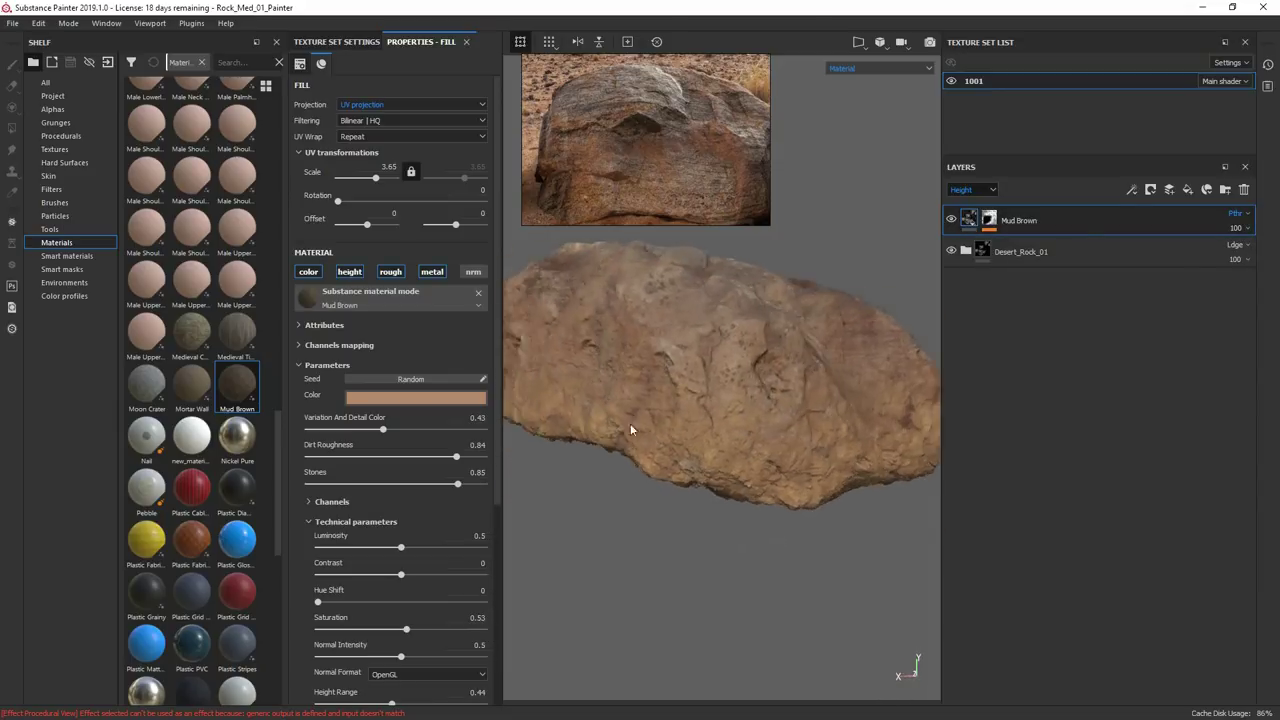
pyautogui.keyDown('alt'); pyautogui.moveTo(628, 423); pyautogui.dragTo(694, 423, button='right'); pyautogui.keyUp('alt')
pyautogui.moveTo(694, 423)
pyautogui.keyDown('alt'); pyautogui.mouseDown()
pyautogui.moveTo(711, 431)
pyautogui.moveTo(690, 422)
pyautogui.mouseUp(); pyautogui.keyUp('alt')
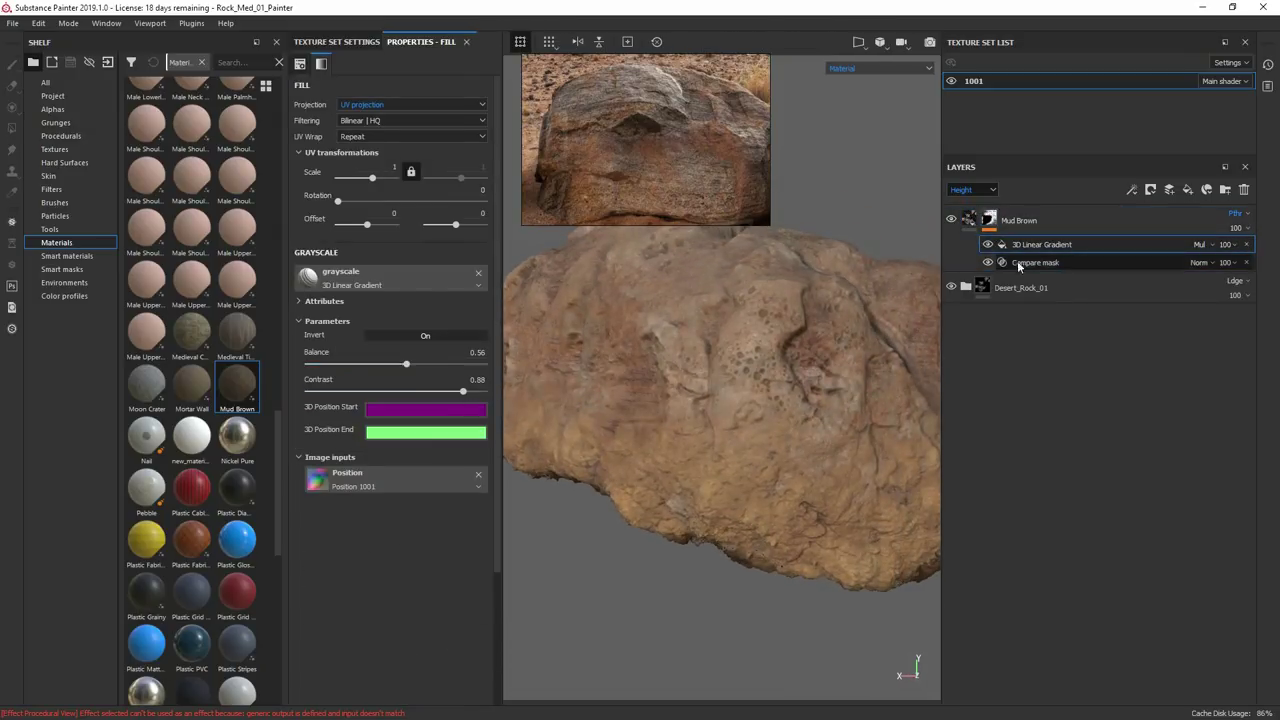
# Remove the 3D Linear Gradient from the Mud Brown mask and set the Compare mask's hardness to 1.
pyautogui.click(1006, 264)
pyautogui.click(1017, 246)
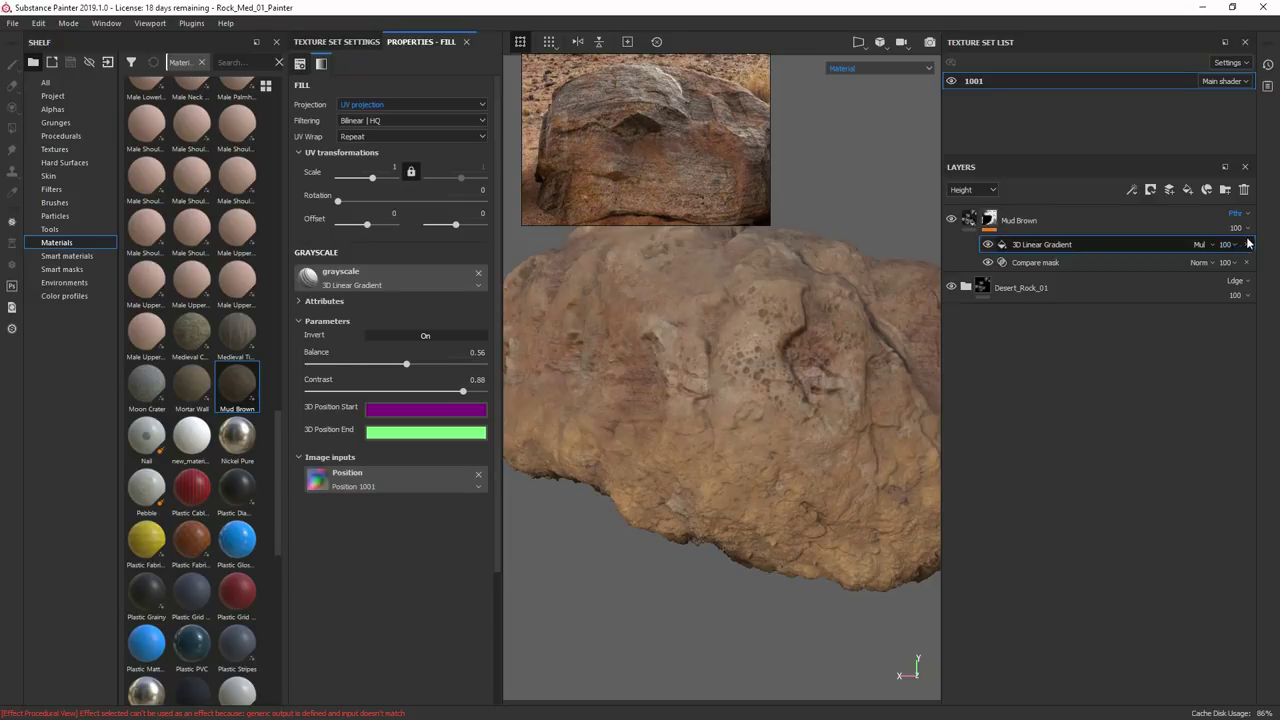
pyautogui.click(1246, 244)
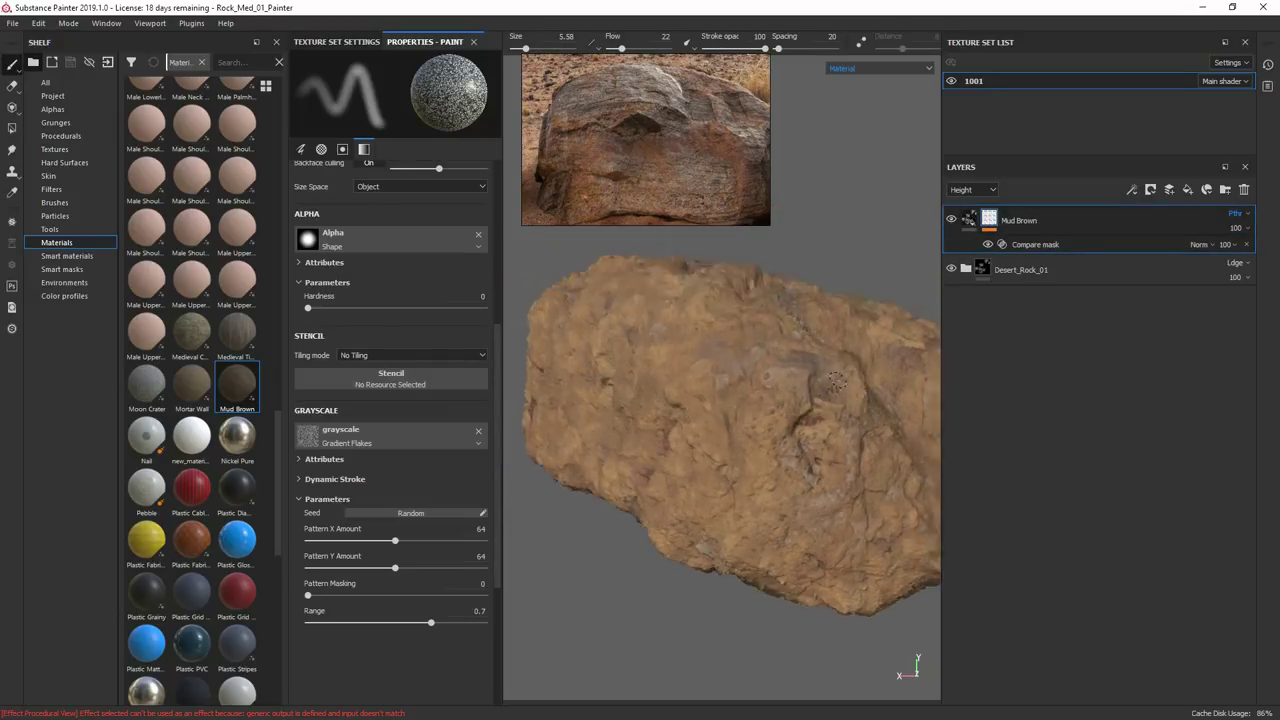
pyautogui.click(1030, 246)
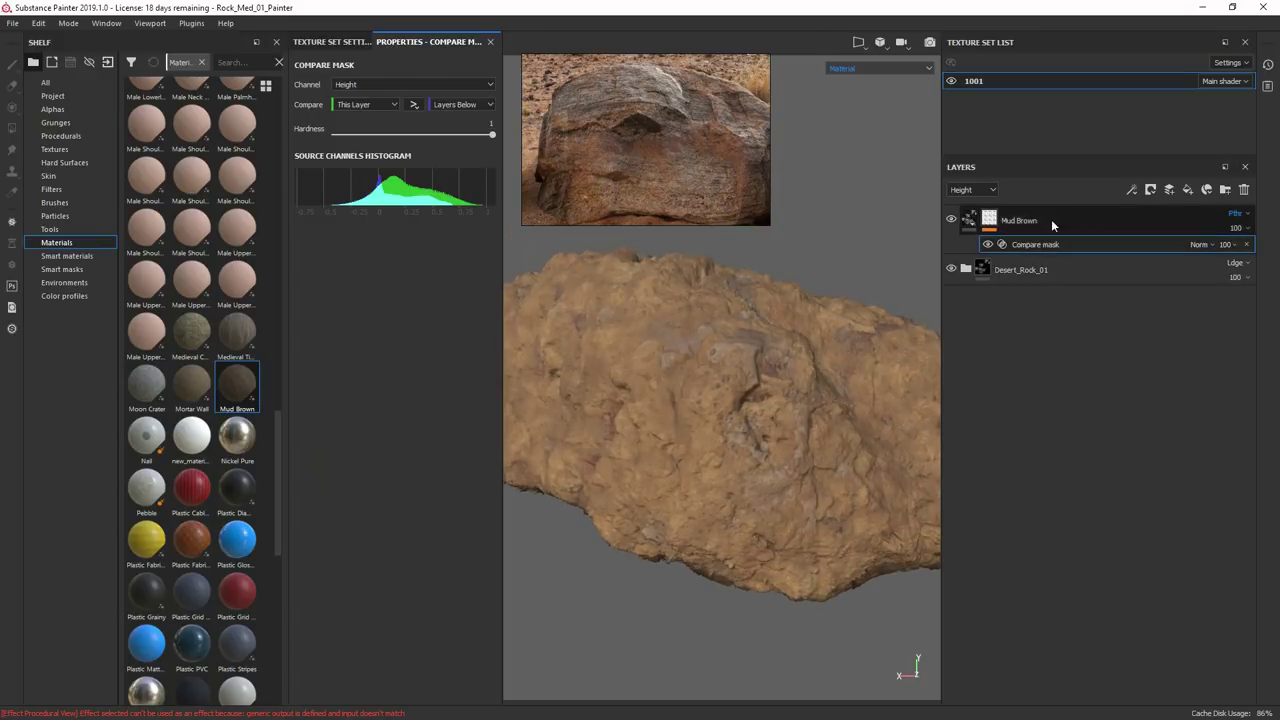
# Place the Mud Brown layer in a new folder and give the folder a white mask.
pyautogui.click(1053, 220)
pyautogui.click(1225, 190)
pyautogui.moveTo(1140, 252); pyautogui.dragTo(1155, 221)
pyautogui.rightClick(979, 210)
pyautogui.click(1006, 221)
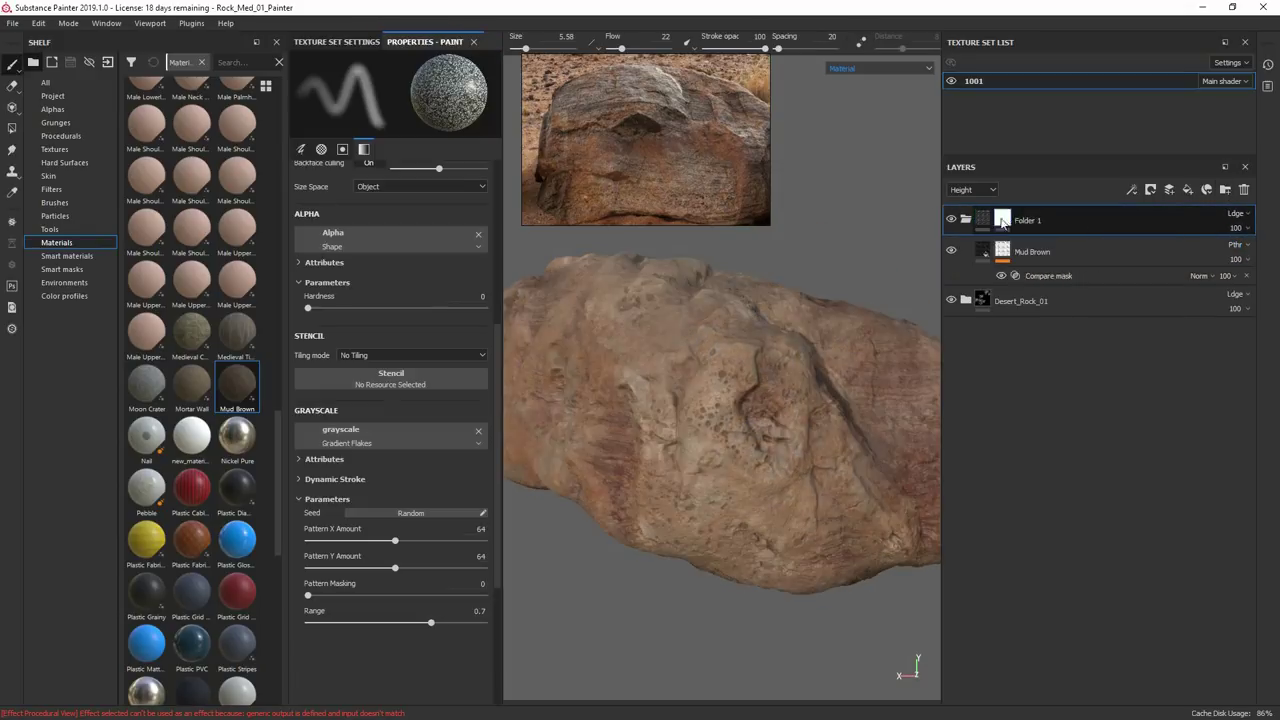
# Add a fill with a 3D Linear Gradient to the folder's mask and preview the mask on the rock.
pyautogui.rightClick(1006, 222)
pyautogui.click(1042, 355)
pyautogui.click(396, 275)
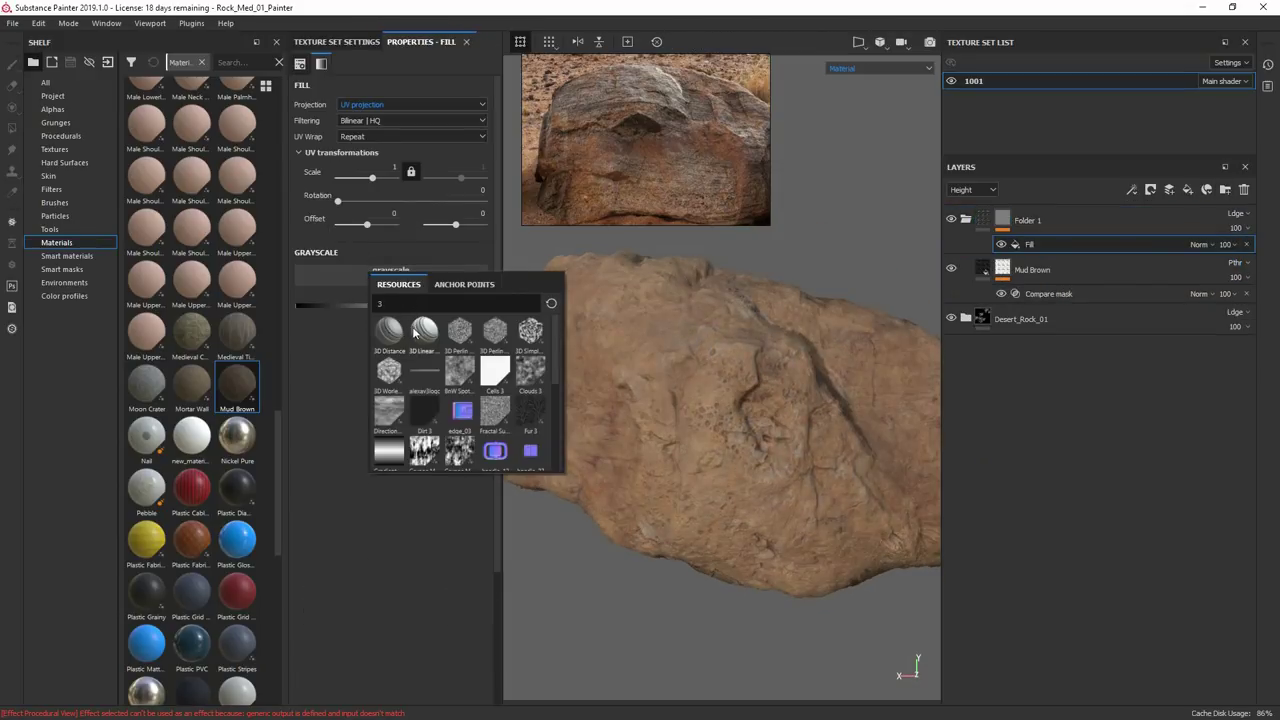
pyautogui.click(420, 332)
pyautogui.press('m')
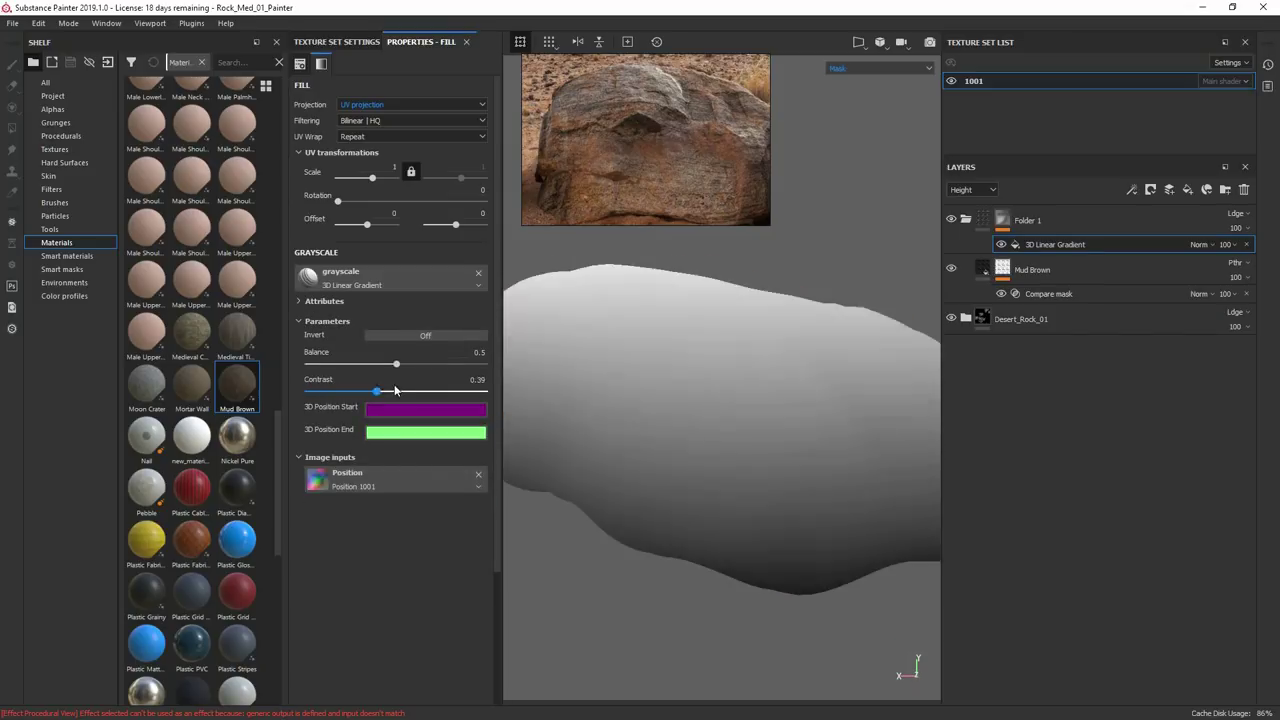
# Invert the folder mask's gradient with Balance 0.57 and Contrast 0.92 so the mud covers the rock's lower part.
pyautogui.moveTo(395, 391); pyautogui.dragTo(433, 391)
pyautogui.moveTo(397, 364); pyautogui.dragTo(405, 364)
pyautogui.press('f')
pyautogui.keyDown('alt'); pyautogui.moveTo(669, 390); pyautogui.dragTo(722, 377); pyautogui.keyUp('alt')
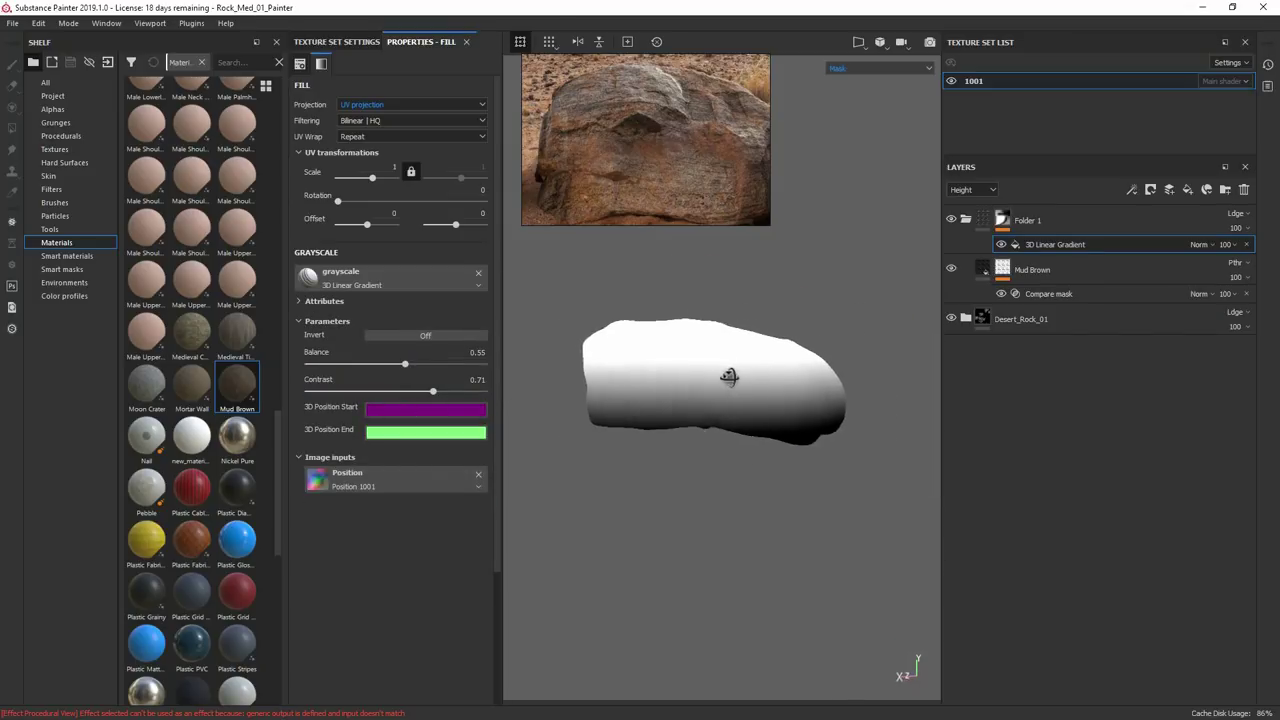
pyautogui.moveTo(441, 391); pyautogui.dragTo(413, 364)
pyautogui.click(983, 220)
pyautogui.click(1055, 245)
pyautogui.click(424, 336)
pyautogui.keyDown('alt'); pyautogui.moveTo(690, 385); pyautogui.dragTo(730, 380); pyautogui.keyUp('alt')
pyautogui.keyDown('shift'); pyautogui.moveTo(690, 385); pyautogui.dragTo(743, 385, button='right'); pyautogui.keyUp('shift')
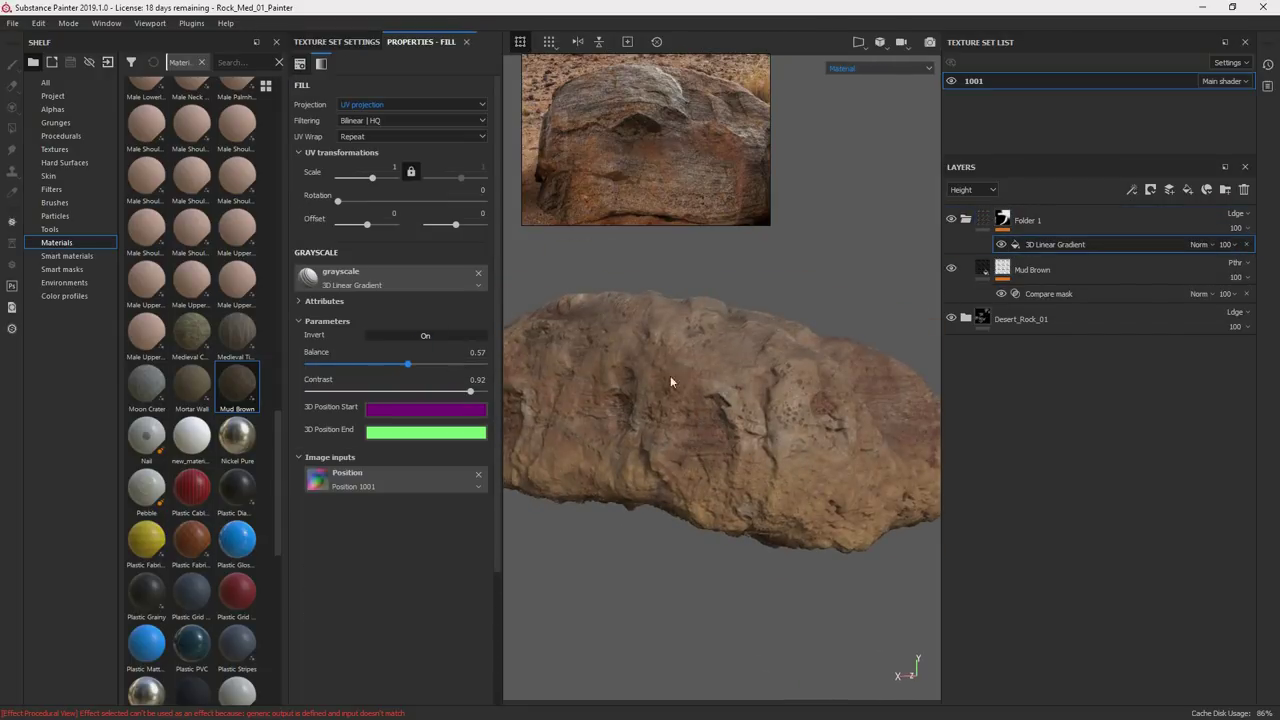
pyautogui.keyDown('alt'); pyautogui.moveTo(727, 380); pyautogui.dragTo(676, 408); pyautogui.keyUp('alt')
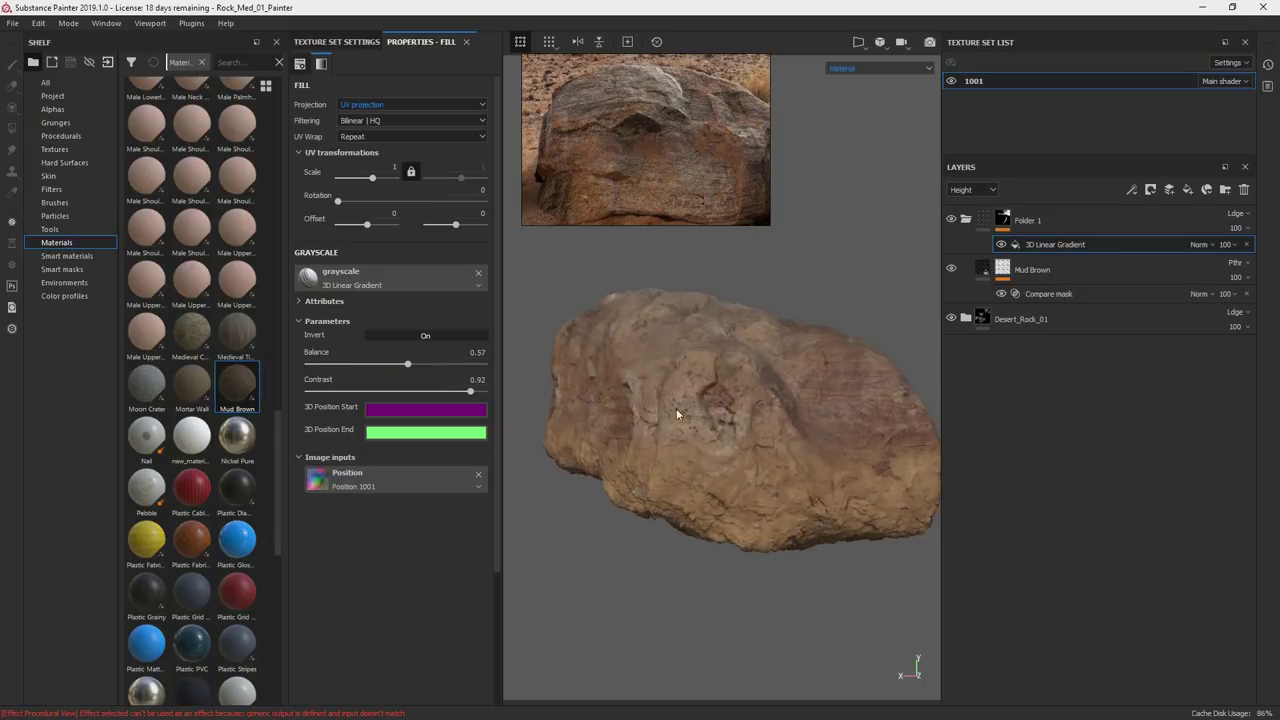
# Add a Warp filter and Levels above the folder mask's gradient, using the BigShape mask anchor point as the Warp's custom noise.
pyautogui.rightClick(1046, 248)
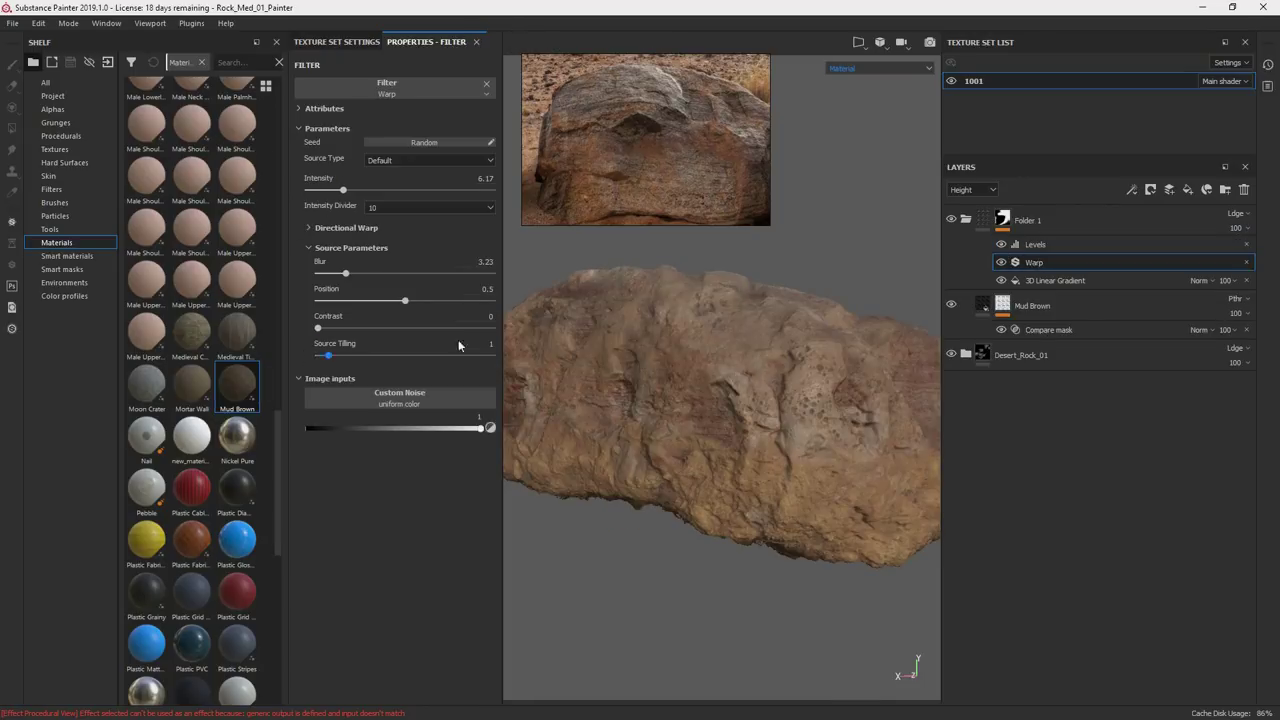
pyautogui.keyDown('alt'); pyautogui.click(1003, 220); pyautogui.keyUp('alt')
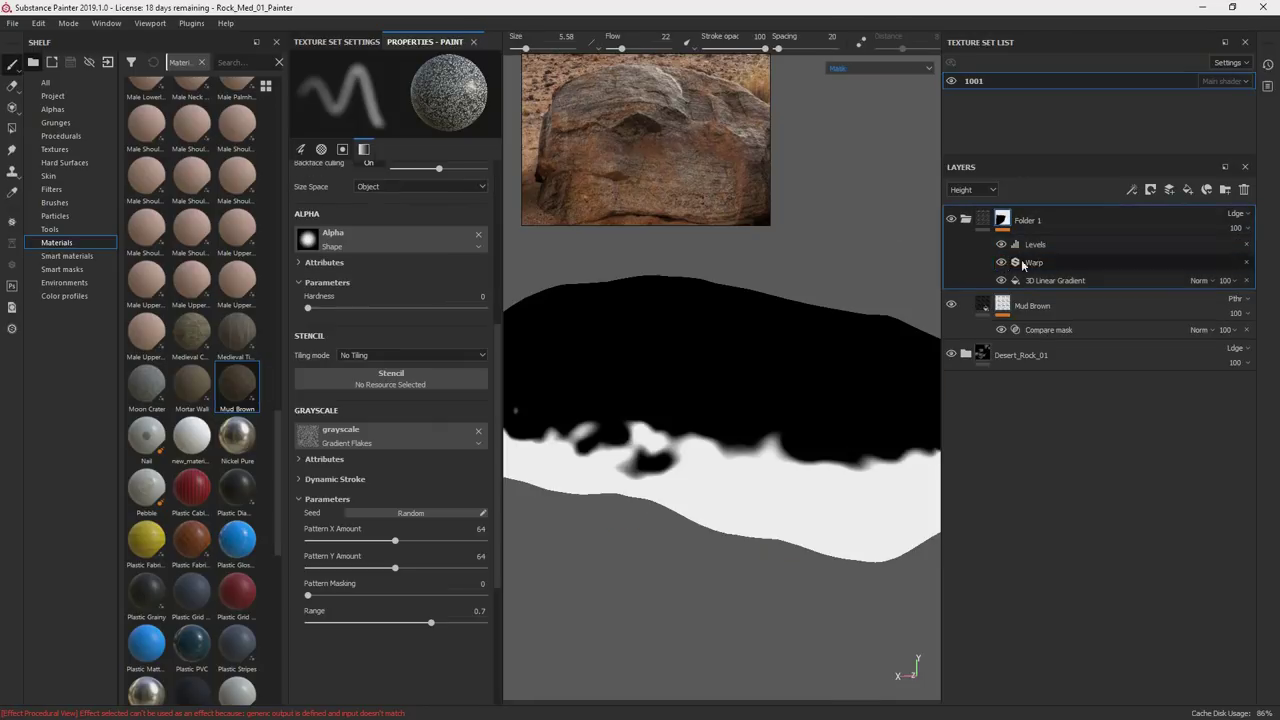
pyautogui.click(1034, 263)
pyautogui.click(401, 398)
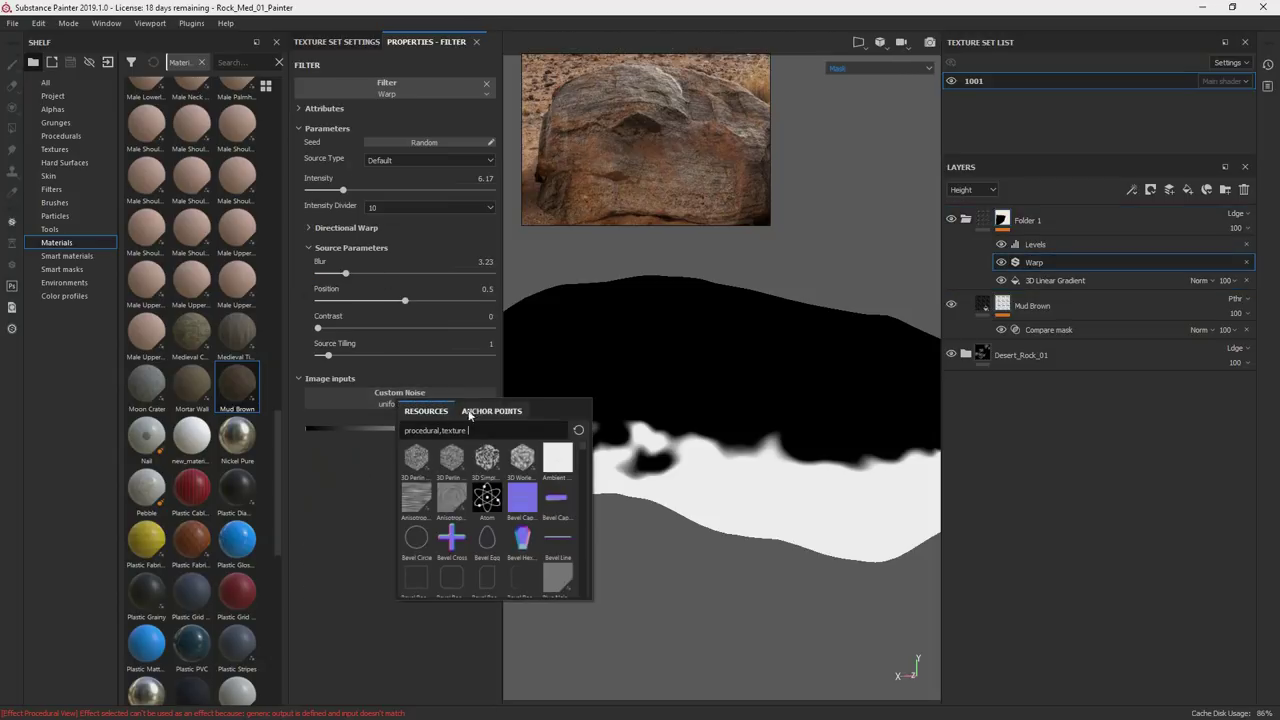
pyautogui.click(491, 411)
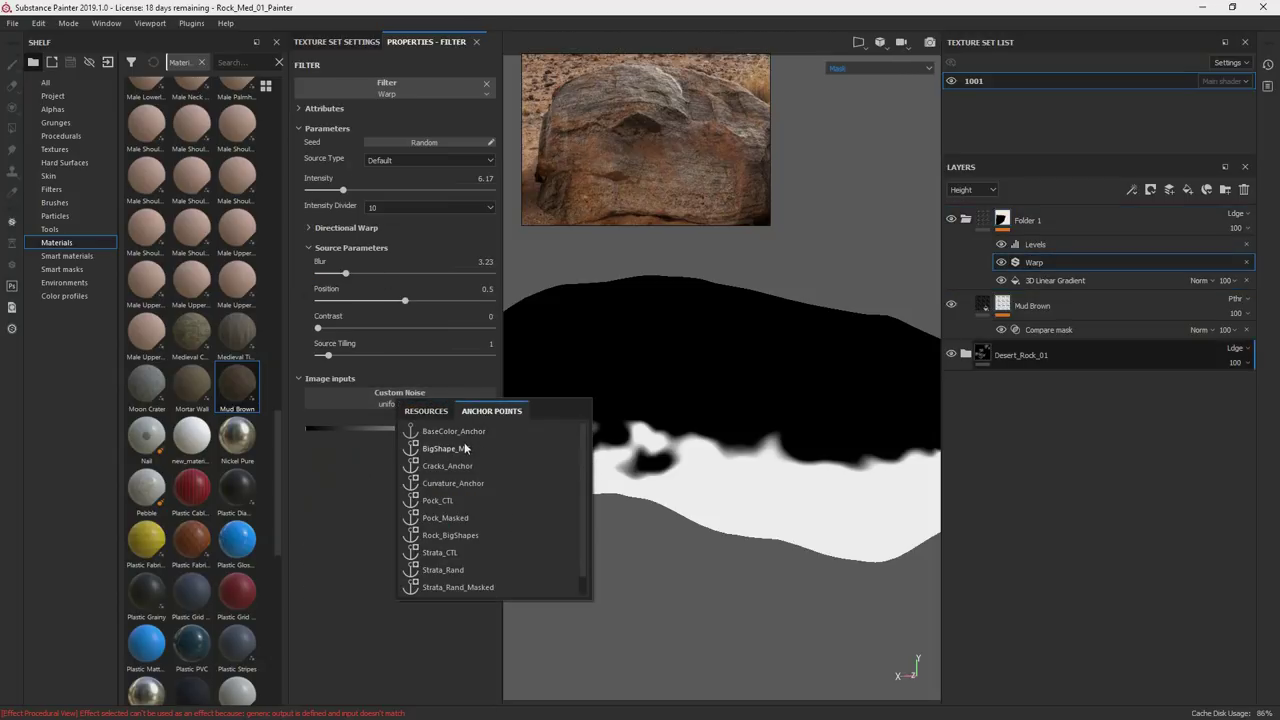
pyautogui.click(466, 449)
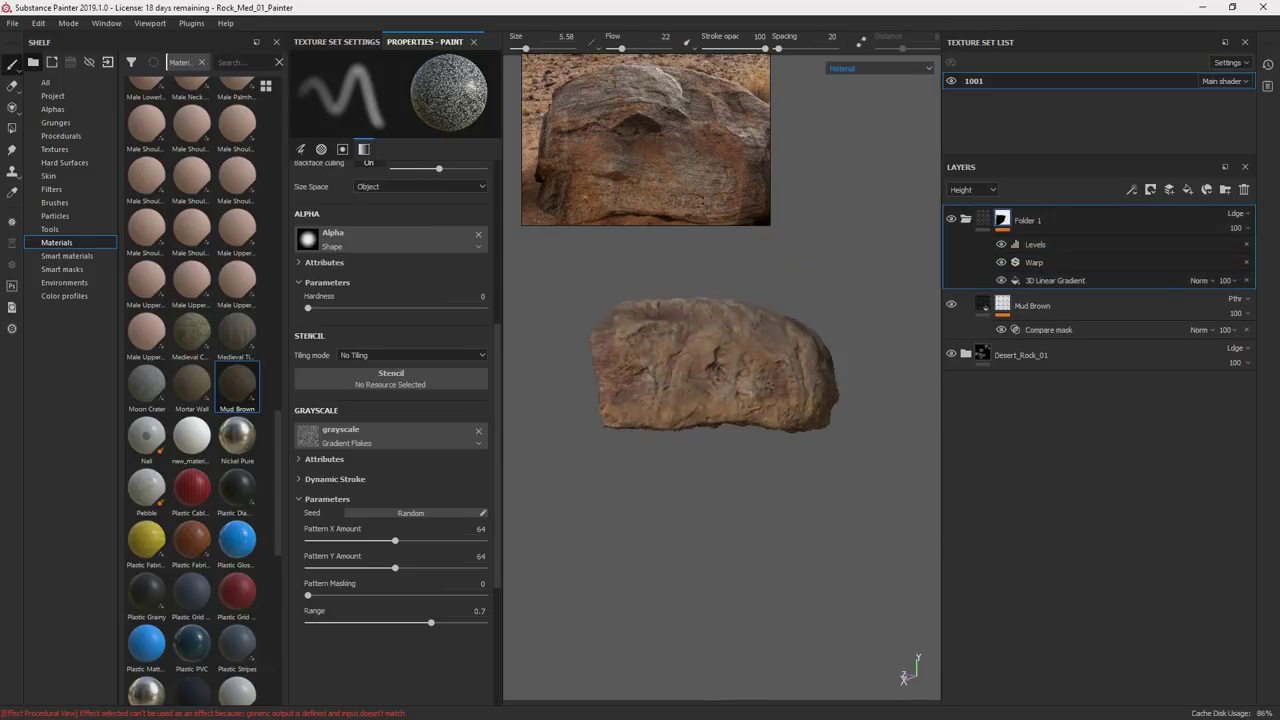
# Add a second Warp above the folder mask's Levels and set the 3D Linear Gradient to Balance 0.62 and Contrast 0.61.
pyautogui.click(1044, 282)
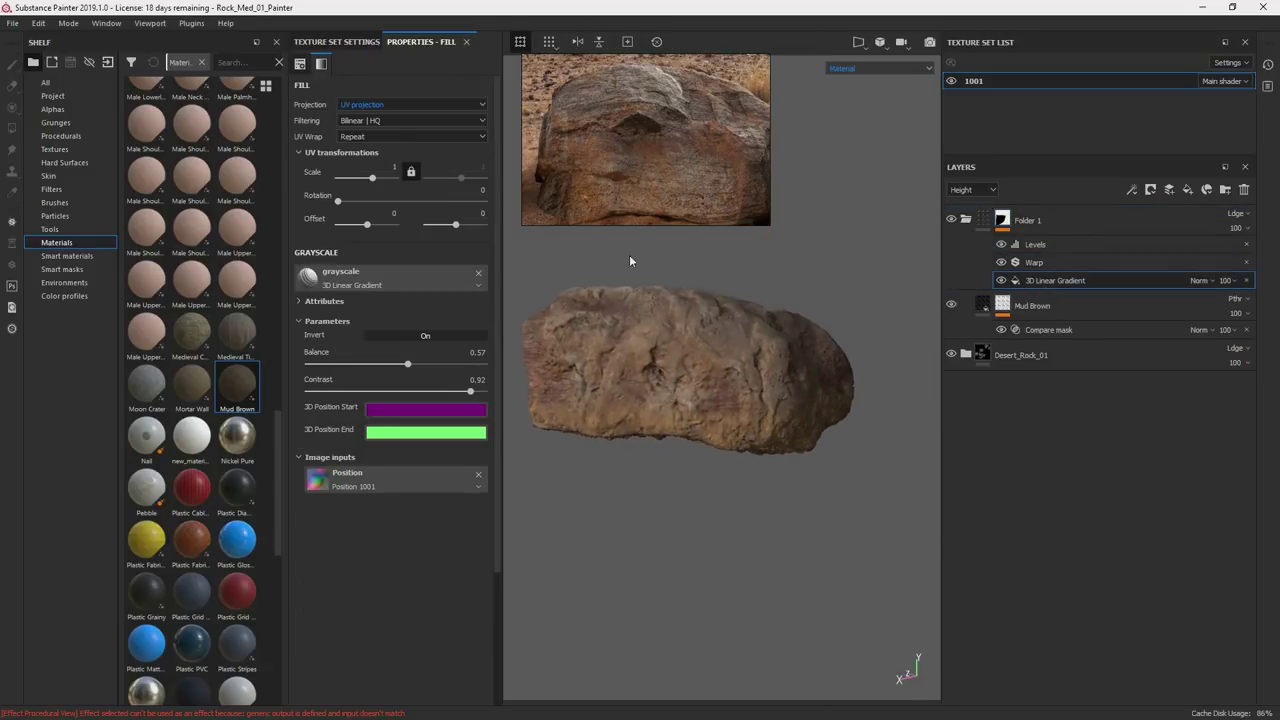
pyautogui.moveTo(446, 369); pyautogui.dragTo(380, 374)
pyautogui.keyDown('alt'); pyautogui.moveTo(700, 350); pyautogui.dragTo(866, 337); pyautogui.keyUp('alt')
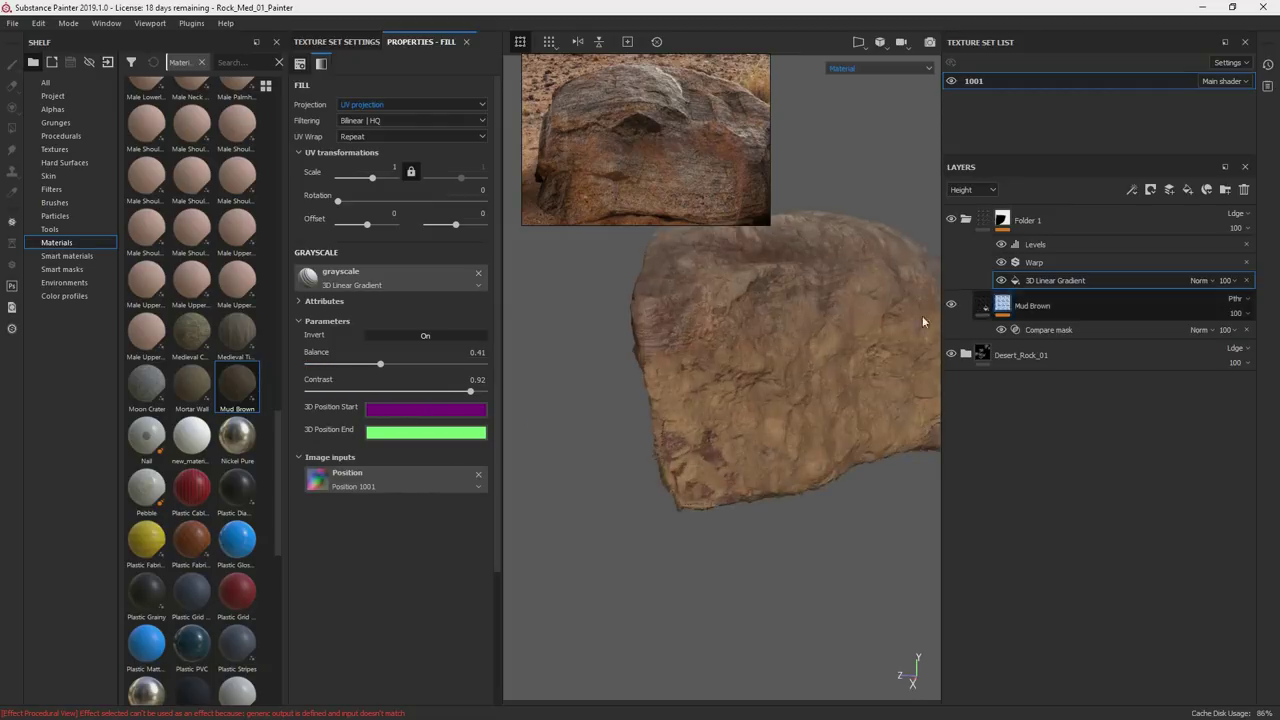
pyautogui.keyDown('shift'); pyautogui.moveTo(866, 337); pyautogui.dragTo(836, 350, button='right'); pyautogui.keyUp('shift')
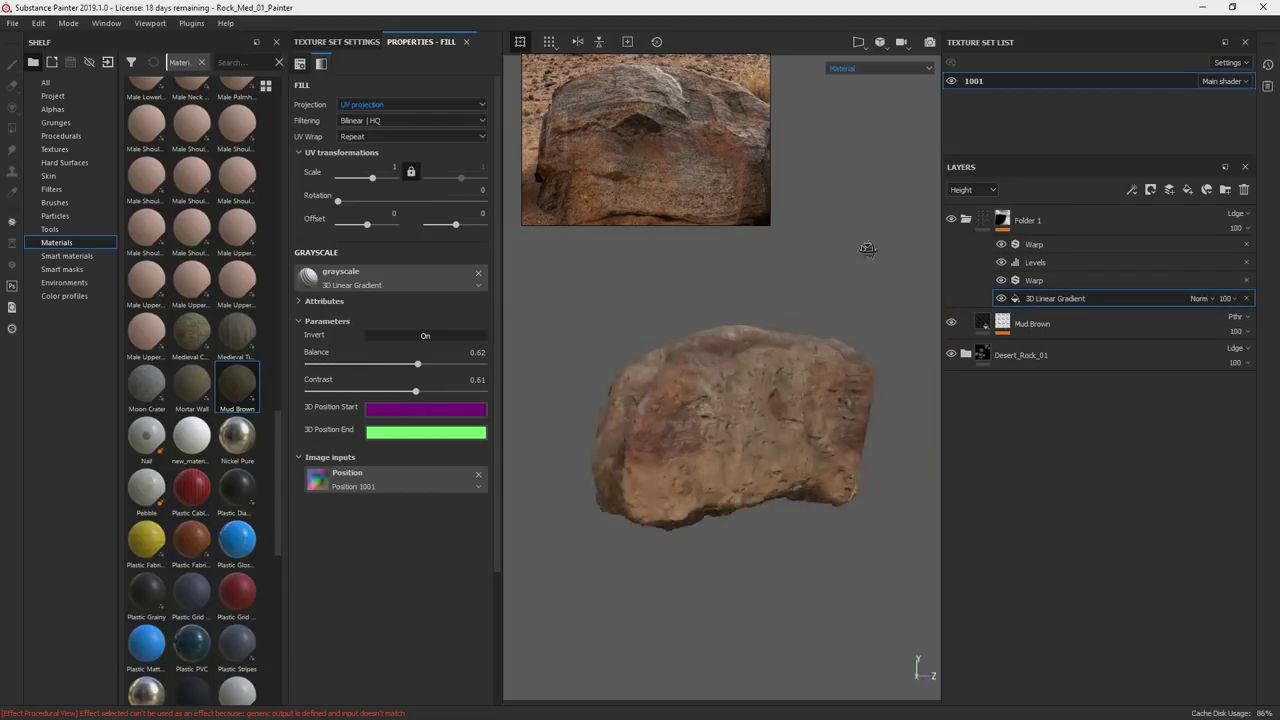
pyautogui.moveTo(690, 360)
pyautogui.keyDown('alt'); pyautogui.mouseDown()
pyautogui.moveTo(868, 377)
pyautogui.moveTo(728, 382)
pyautogui.moveTo(818, 380)
pyautogui.moveTo(774, 394)
pyautogui.moveTo(805, 388)
pyautogui.mouseUp(); pyautogui.keyUp('alt')
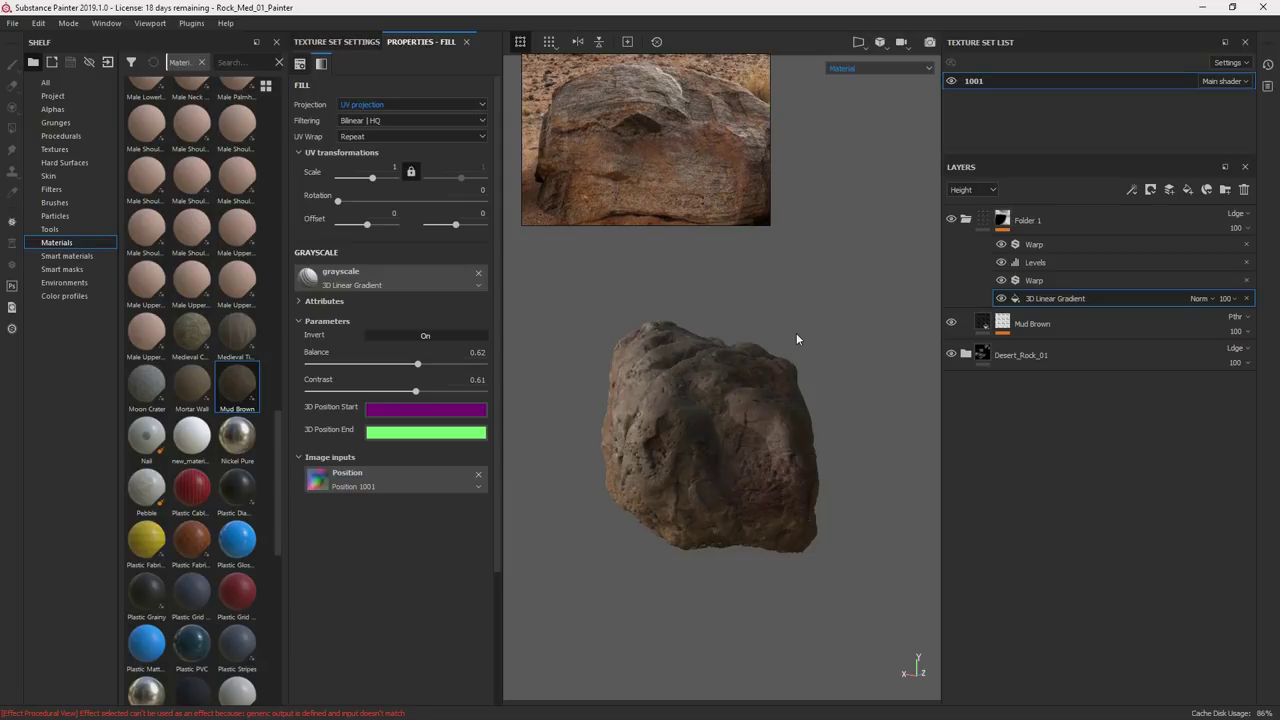
pyautogui.keyDown('alt'); pyautogui.moveTo(796, 333); pyautogui.dragTo(566, 428); pyautogui.keyUp('alt')
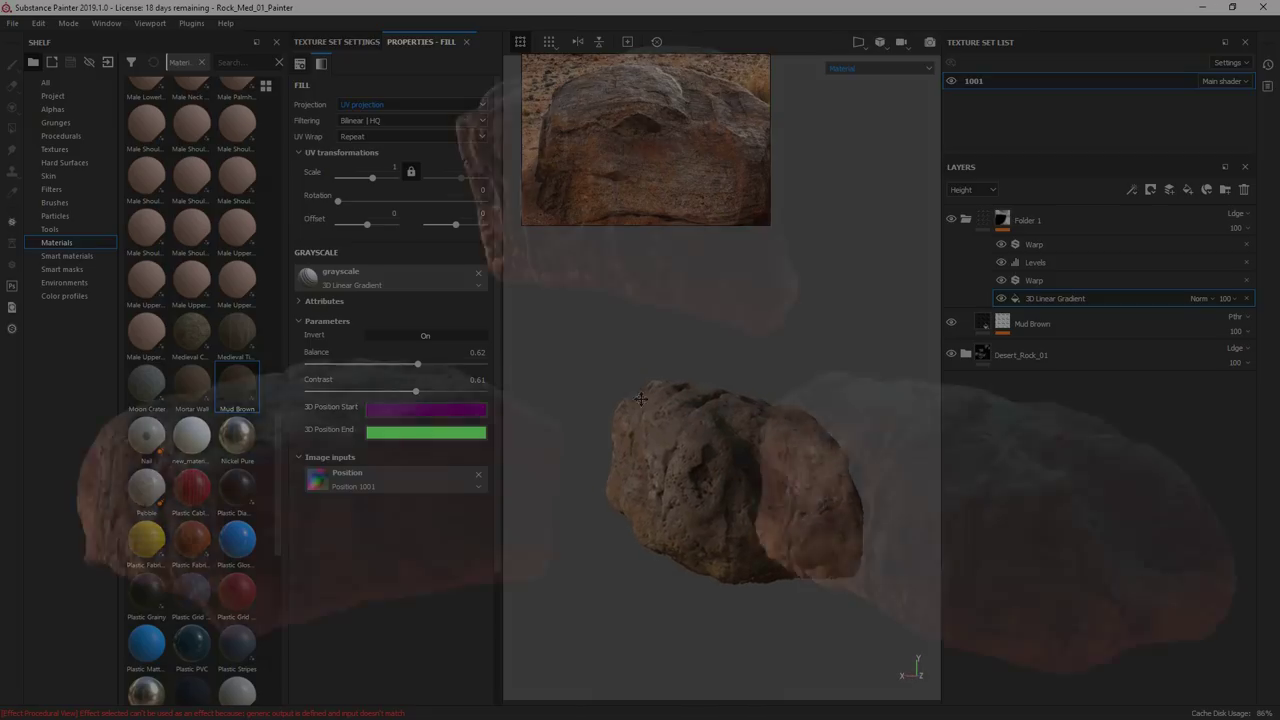